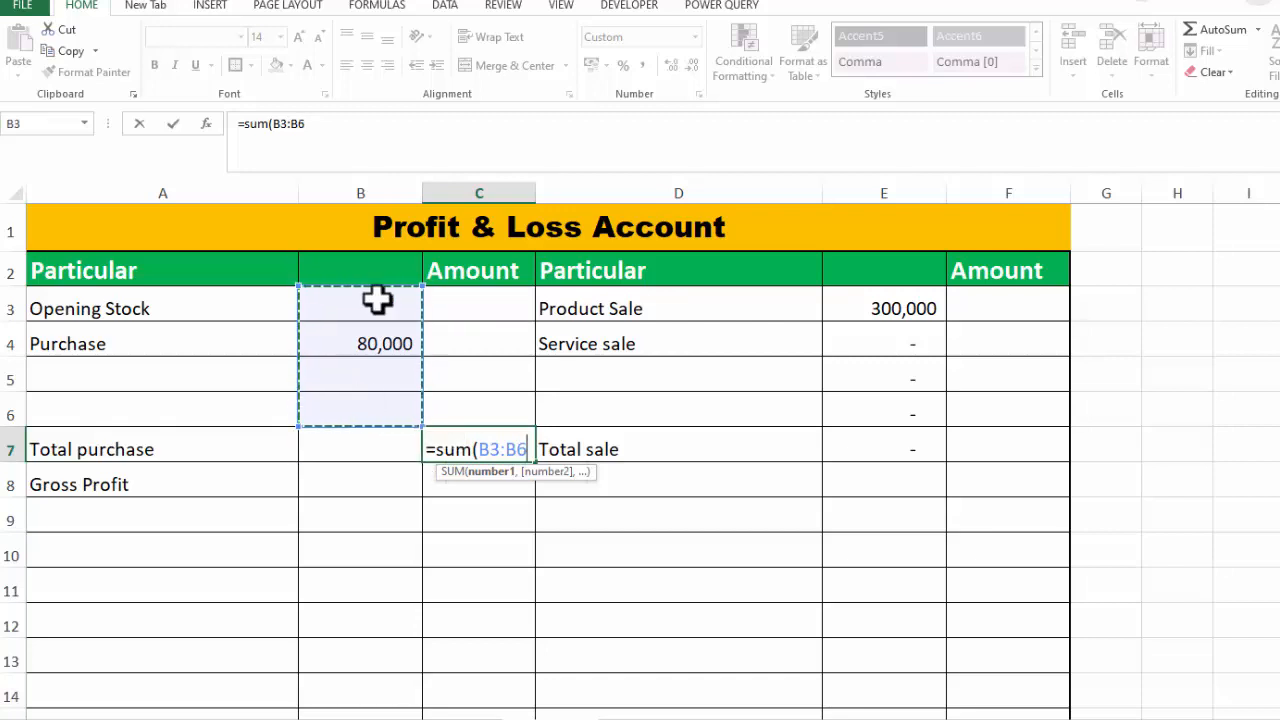
Complete the Total purchase formula in C7 as the sum of B3:B7
left_click_drag(377, 300, 374, 430)
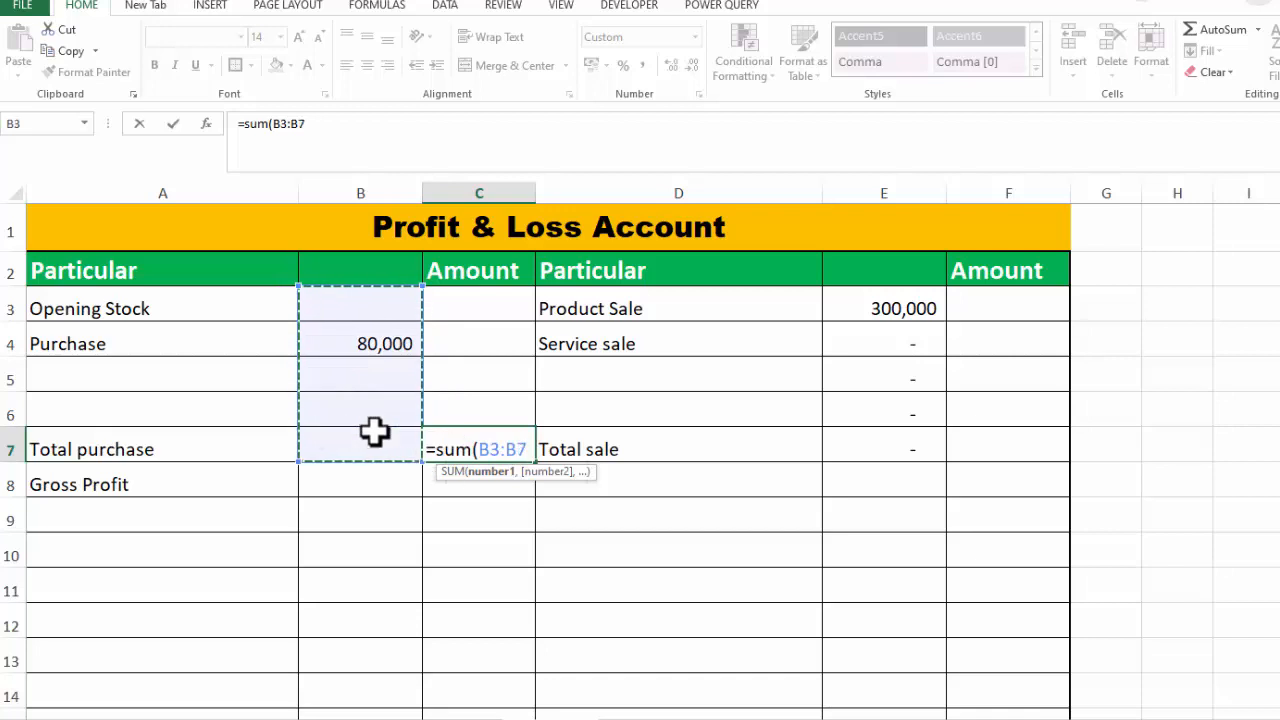
type(")")
key("Return")
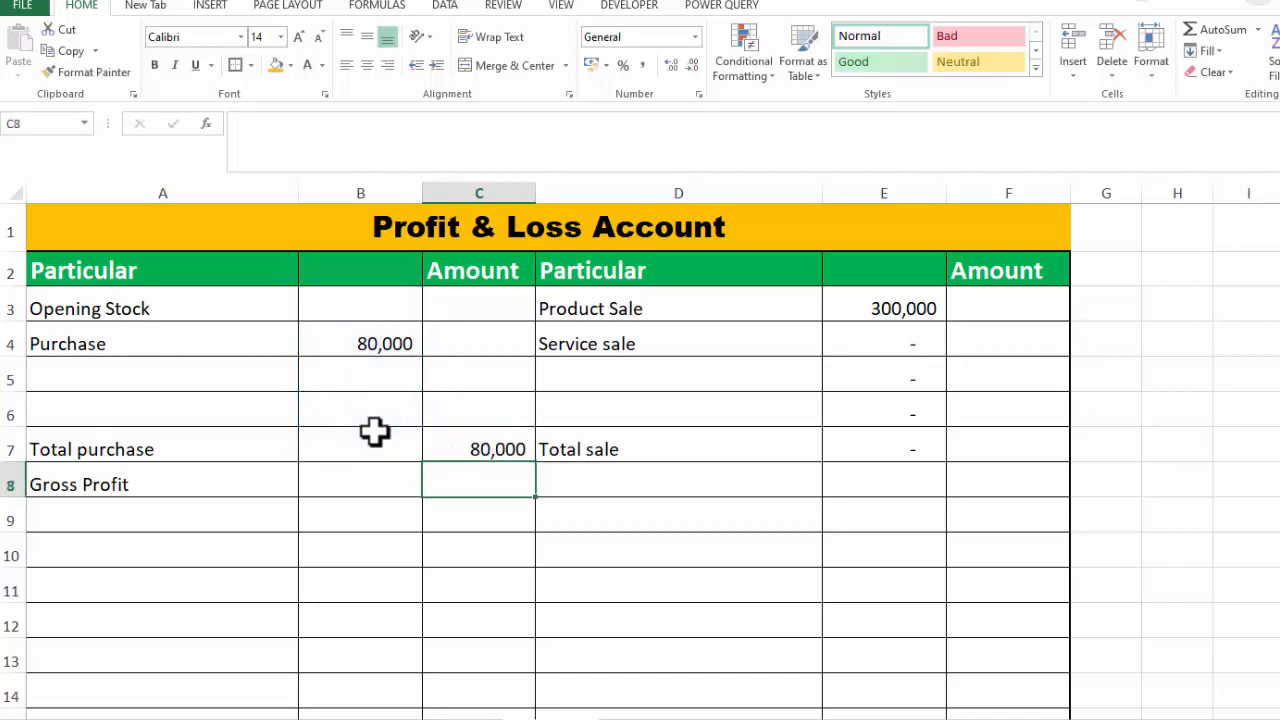
Calculate Total sale in F7 with a SUM formula over E3:E7
left_click(980, 483)
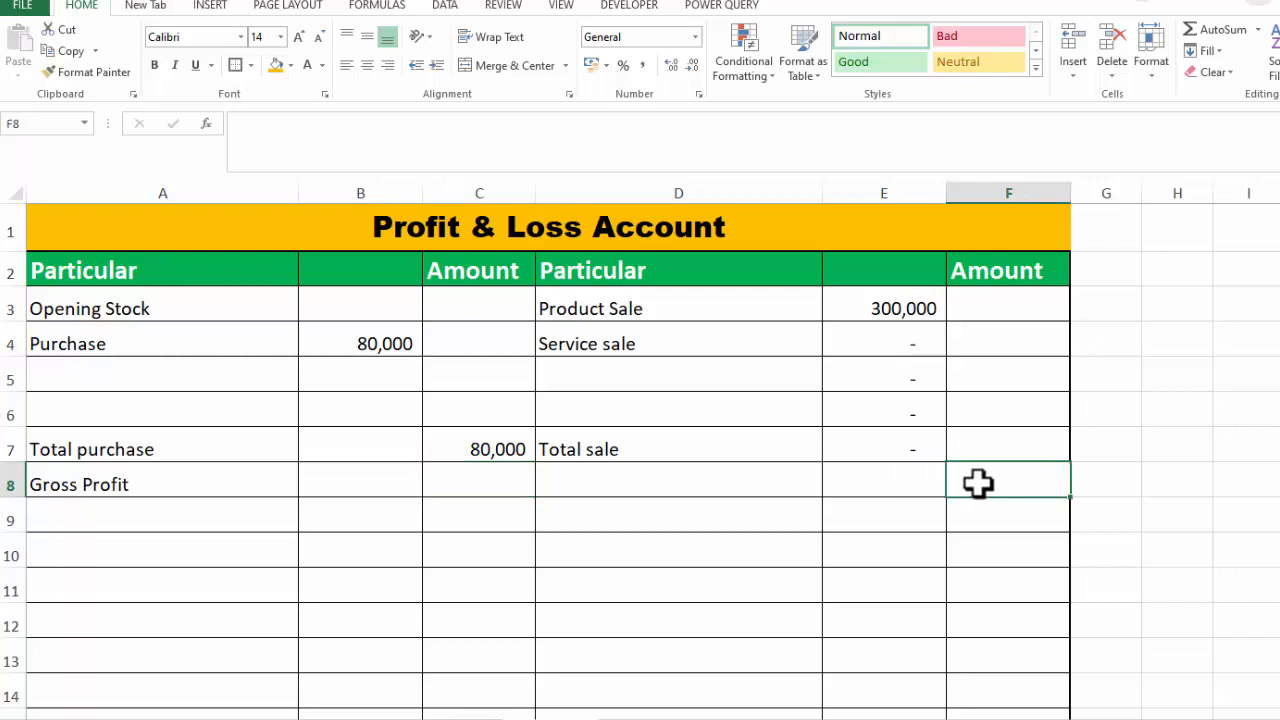
left_click(968, 450)
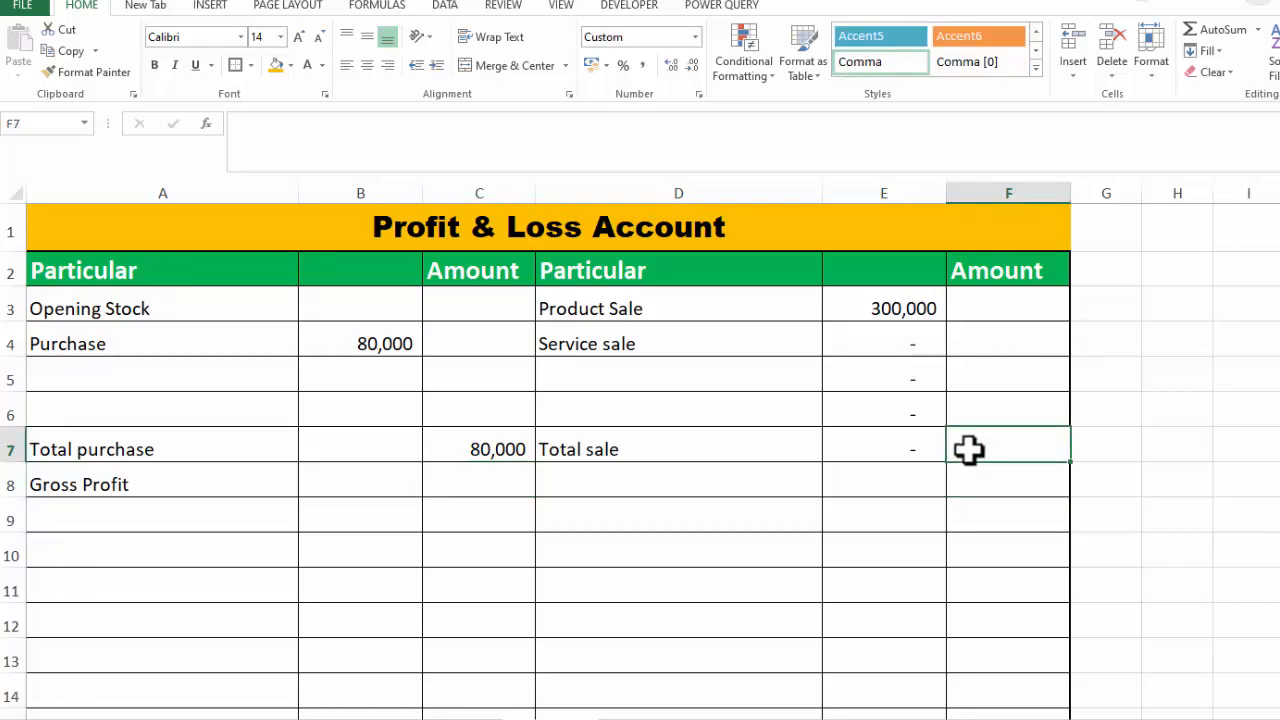
type("=sum(")
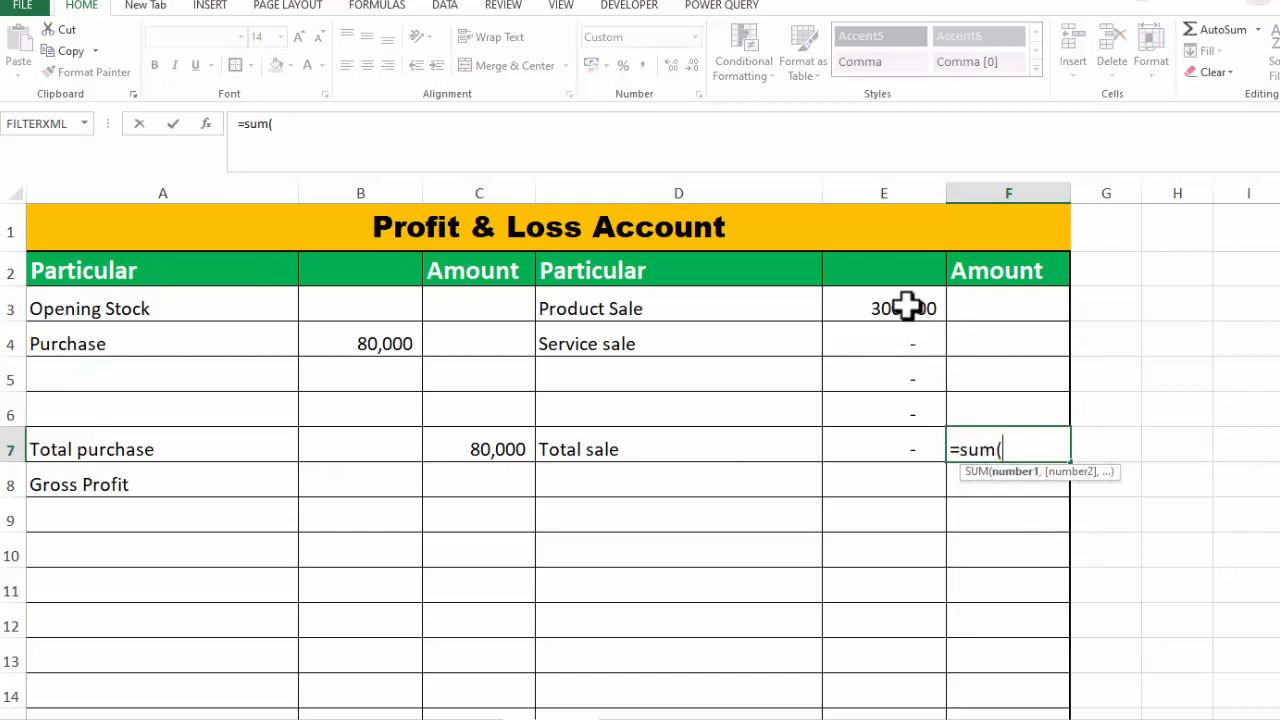
left_click_drag(905, 308, 906, 433)
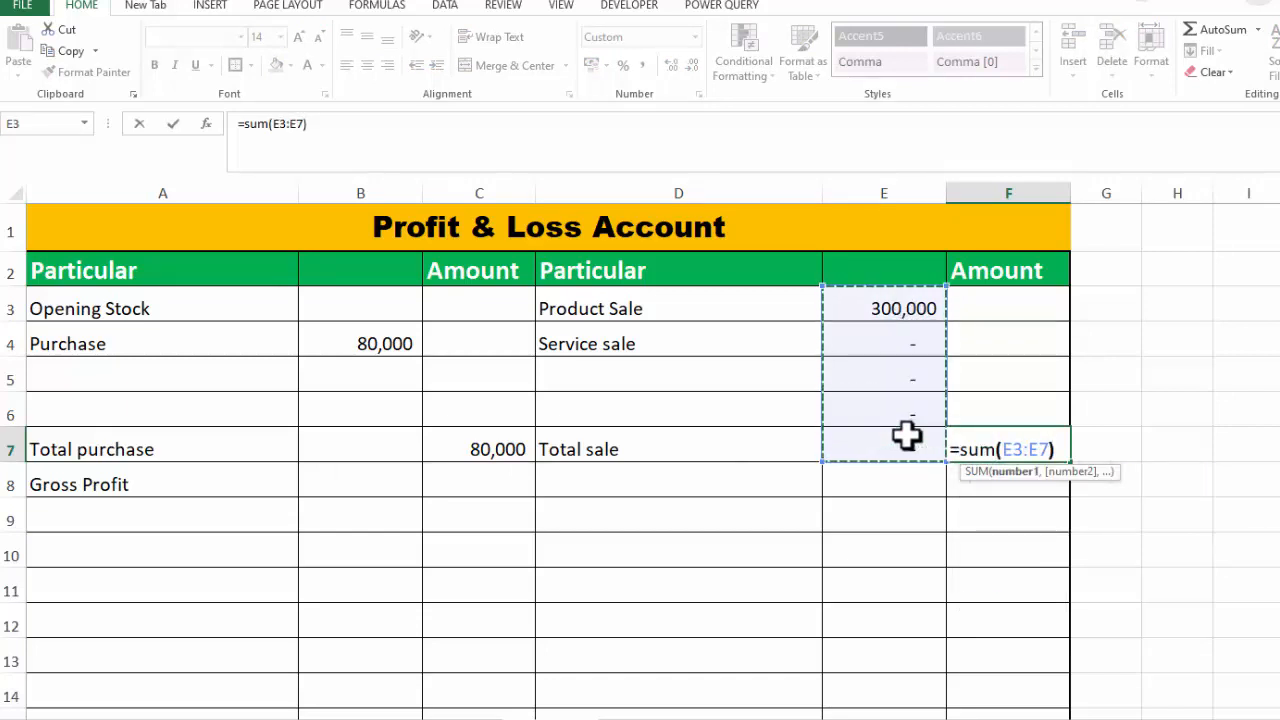
type(")")
key("Return")
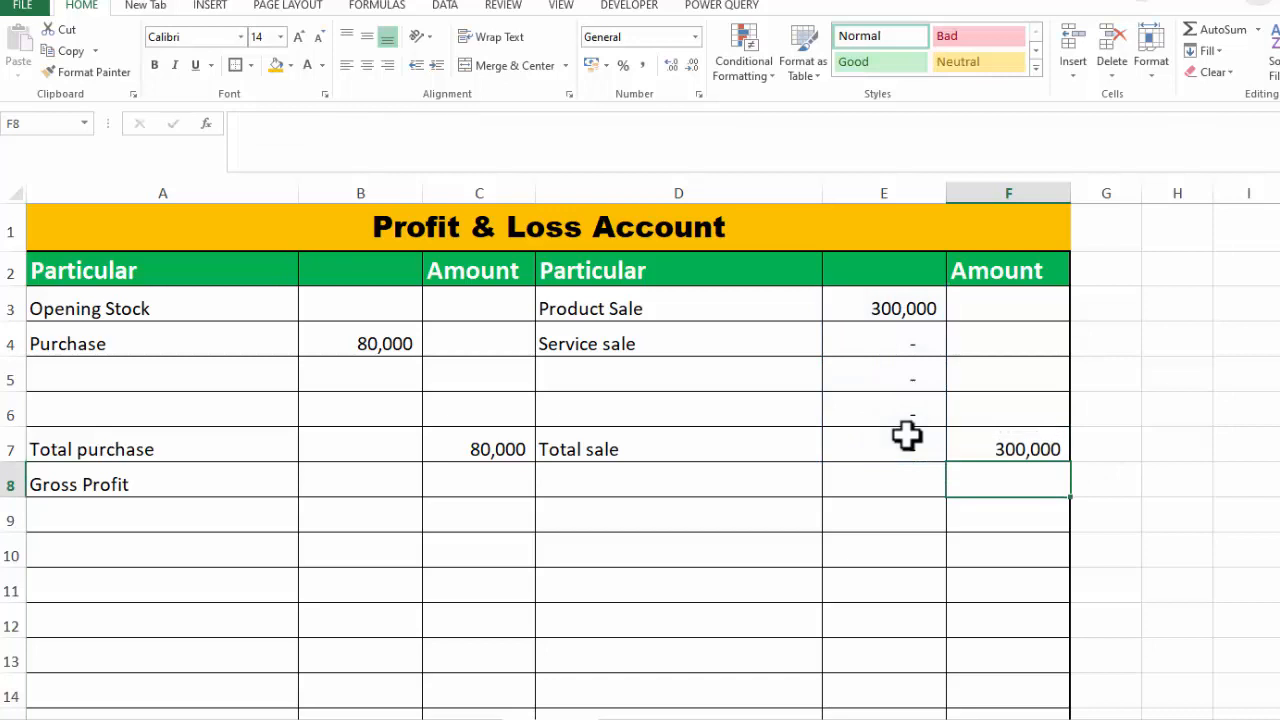
Begin an IF formula in B8 for Gross Profit with the logical test SUM(F3:F7)>SUM(C3:C7)
left_click(351, 477)
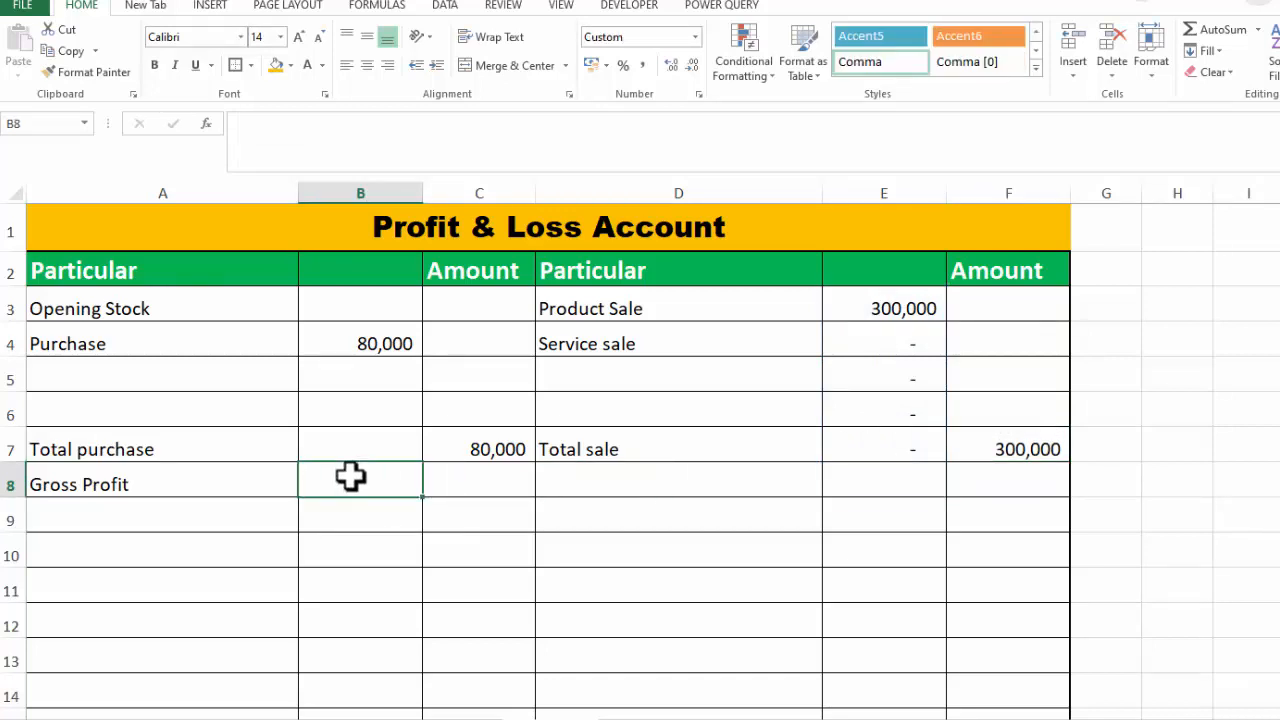
type("=i")
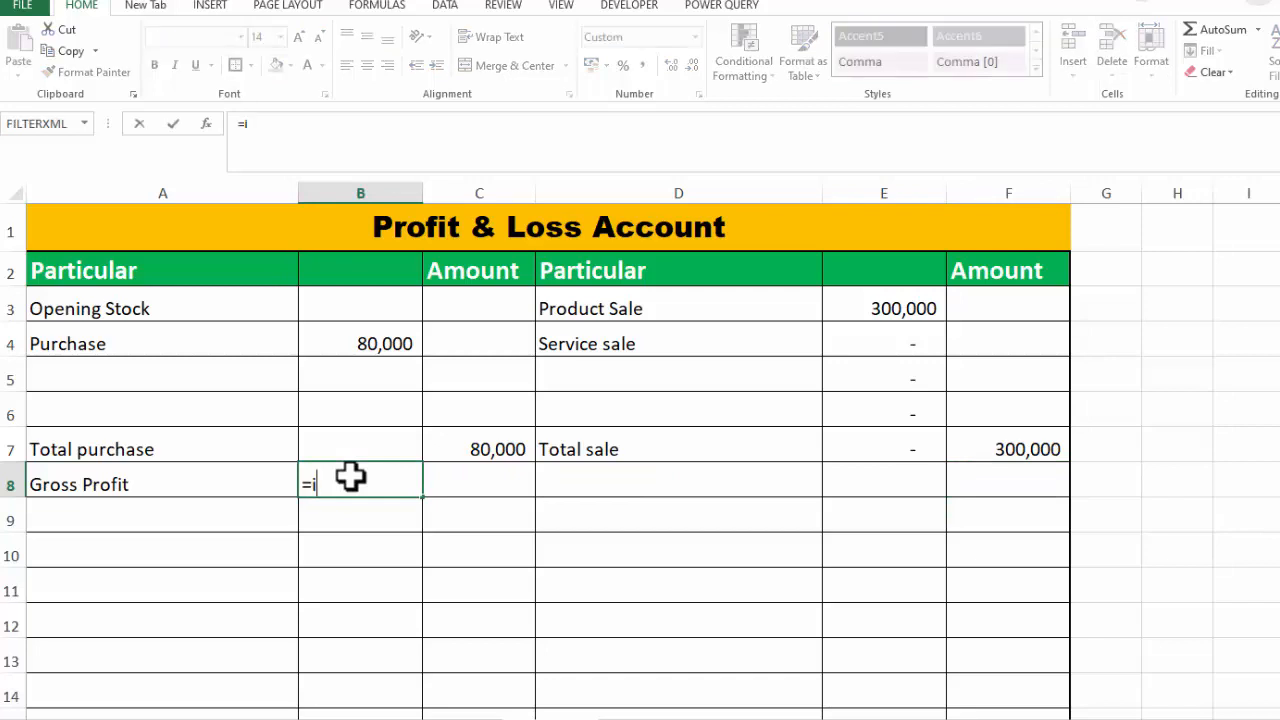
type("f")
key("BackSpace")
key("BackSpace")
type("IF")
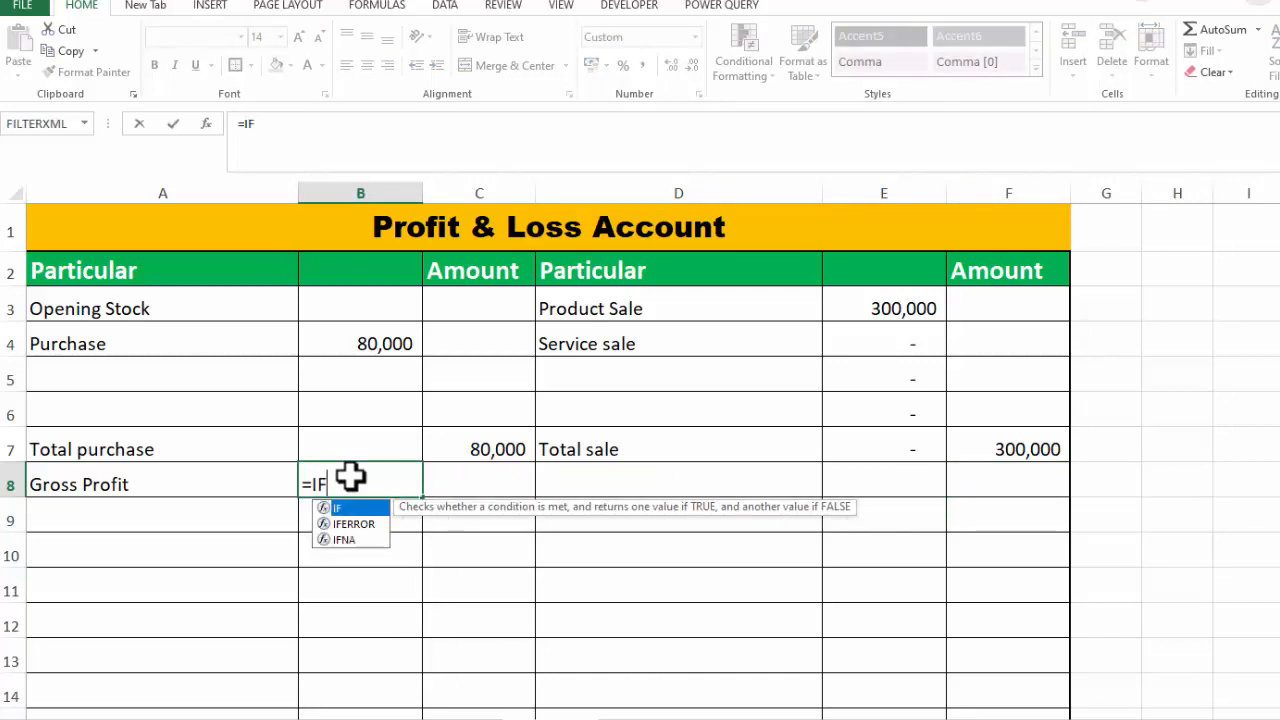
type("(SUM")
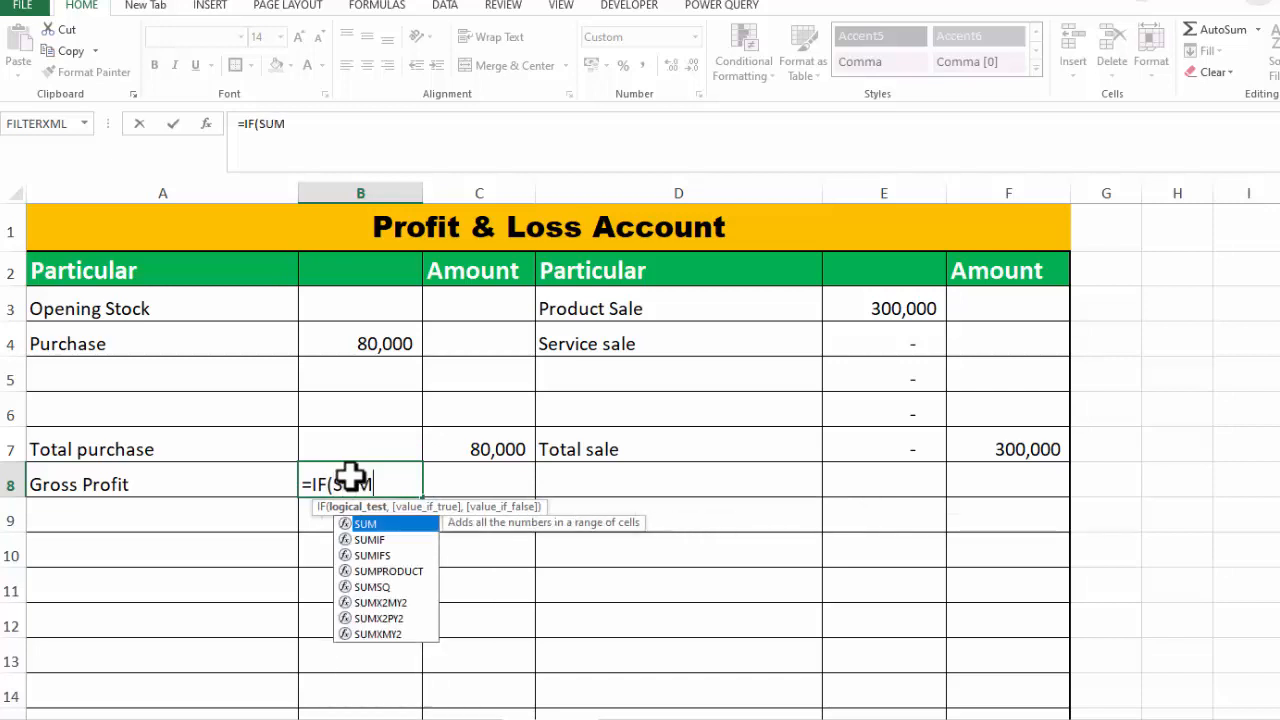
type("(")
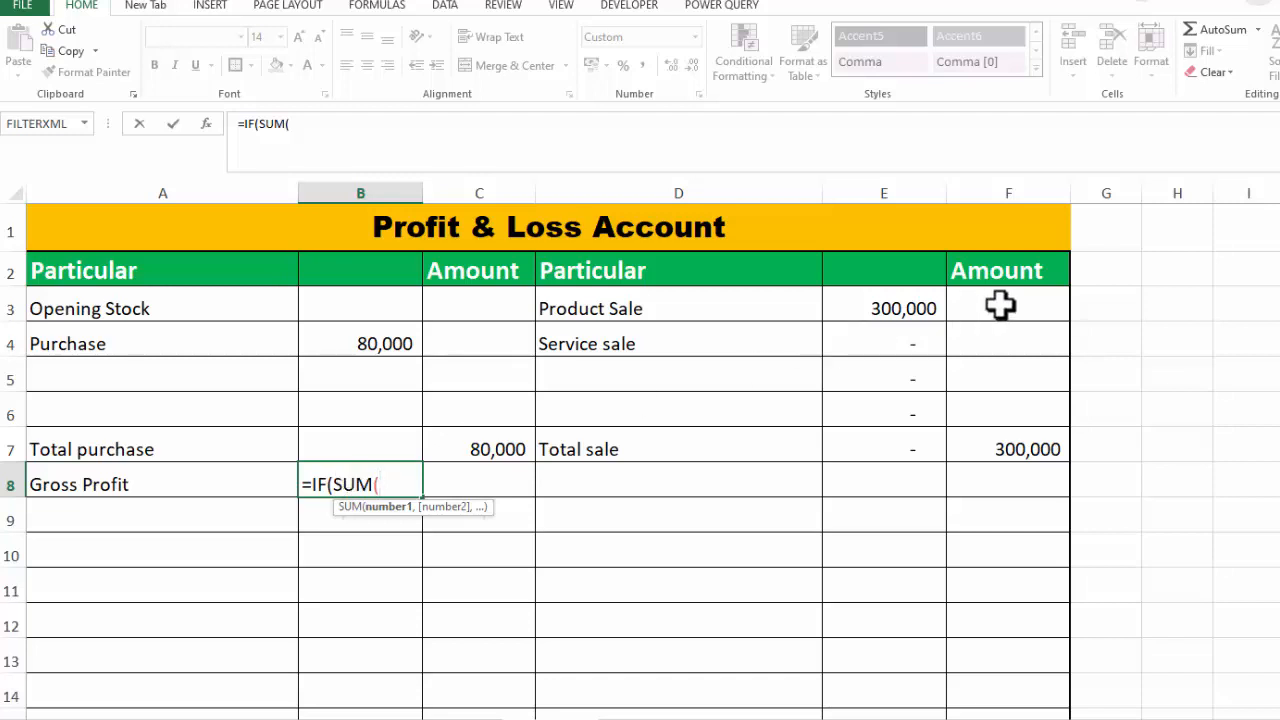
left_click_drag(1000, 307, 1000, 433)
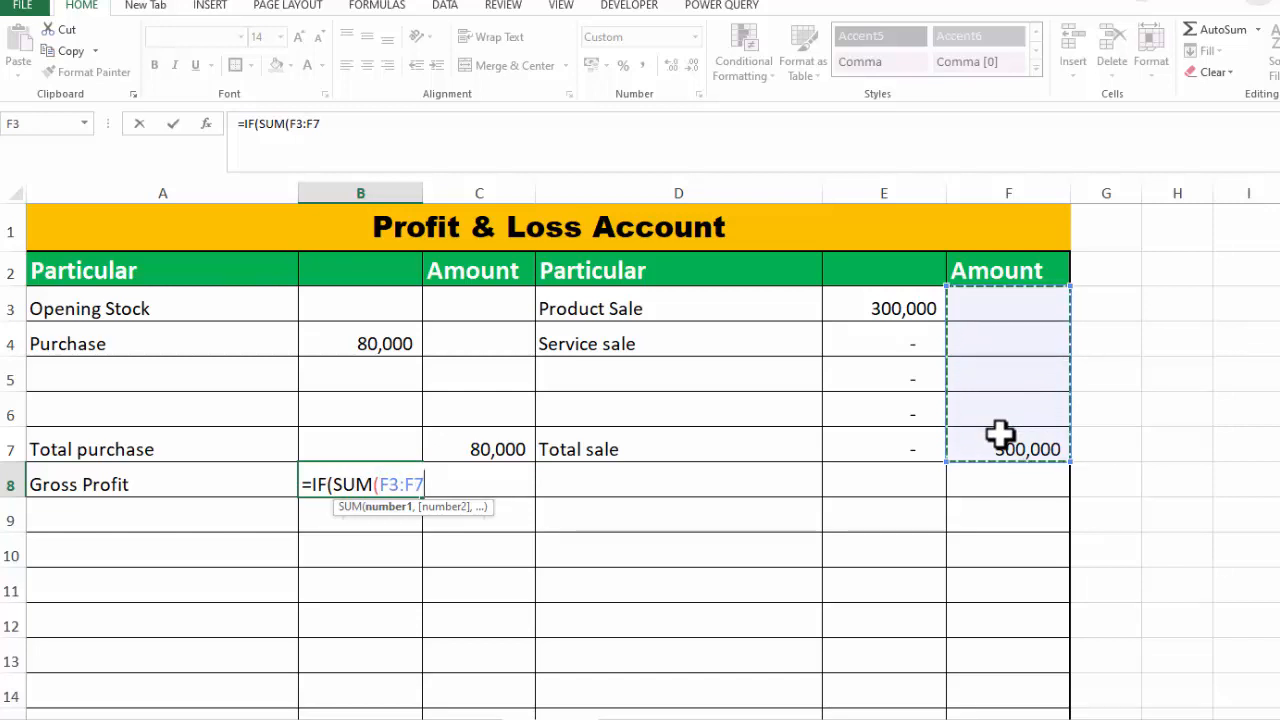
type(")")
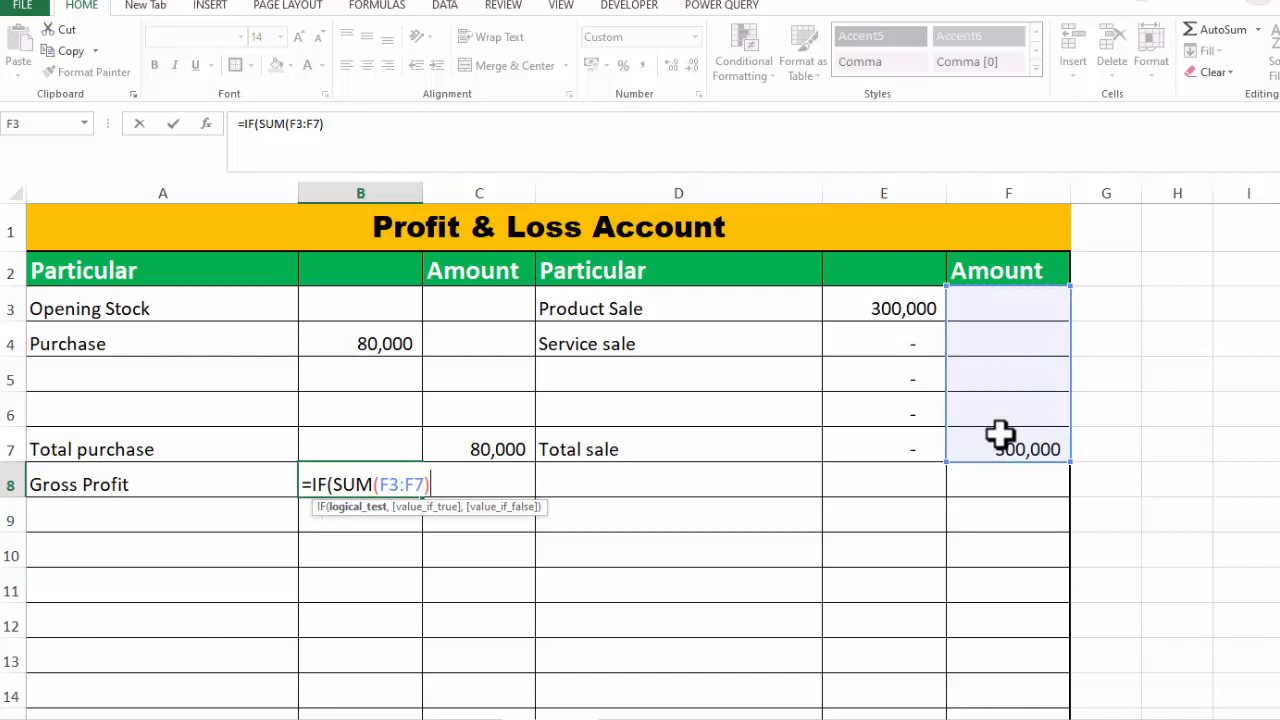
type(".SUM(")
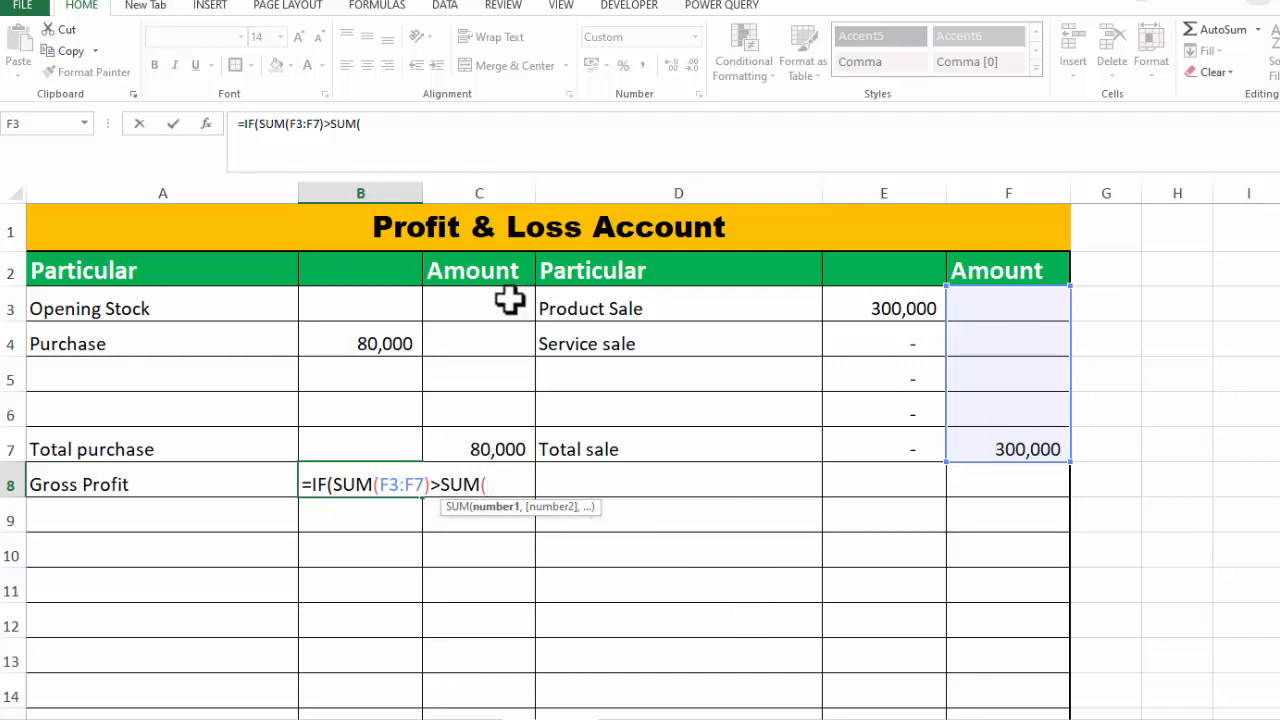
left_click_drag(509, 297, 497, 452)
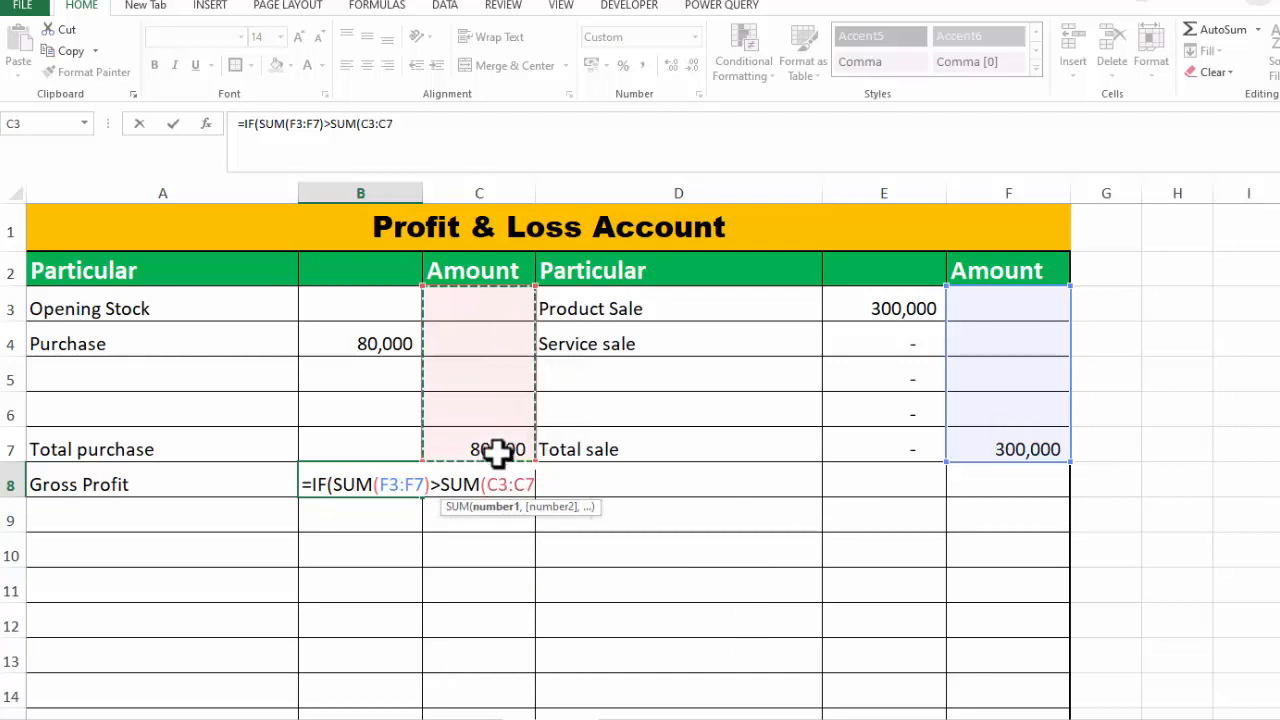
type(")")
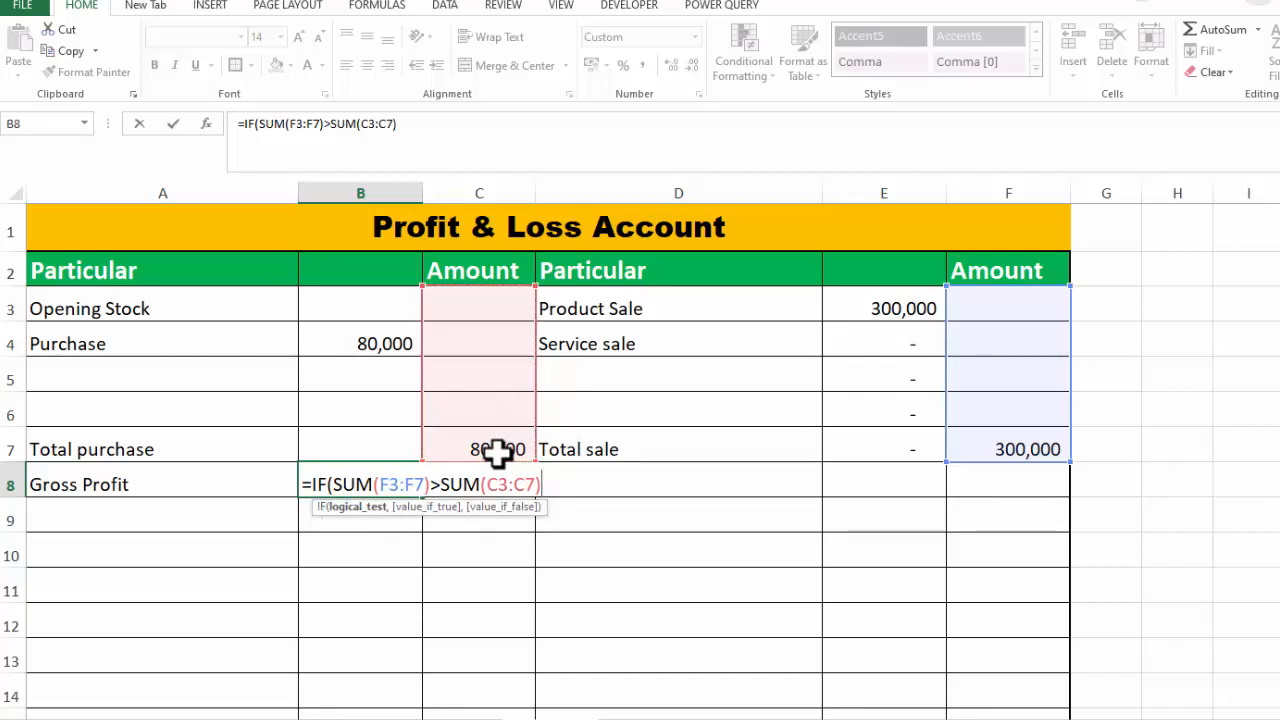
Add SUM(F3:F7)-SUM(C3:C7) as the value-if-true argument of the Gross Profit formula
type(",")
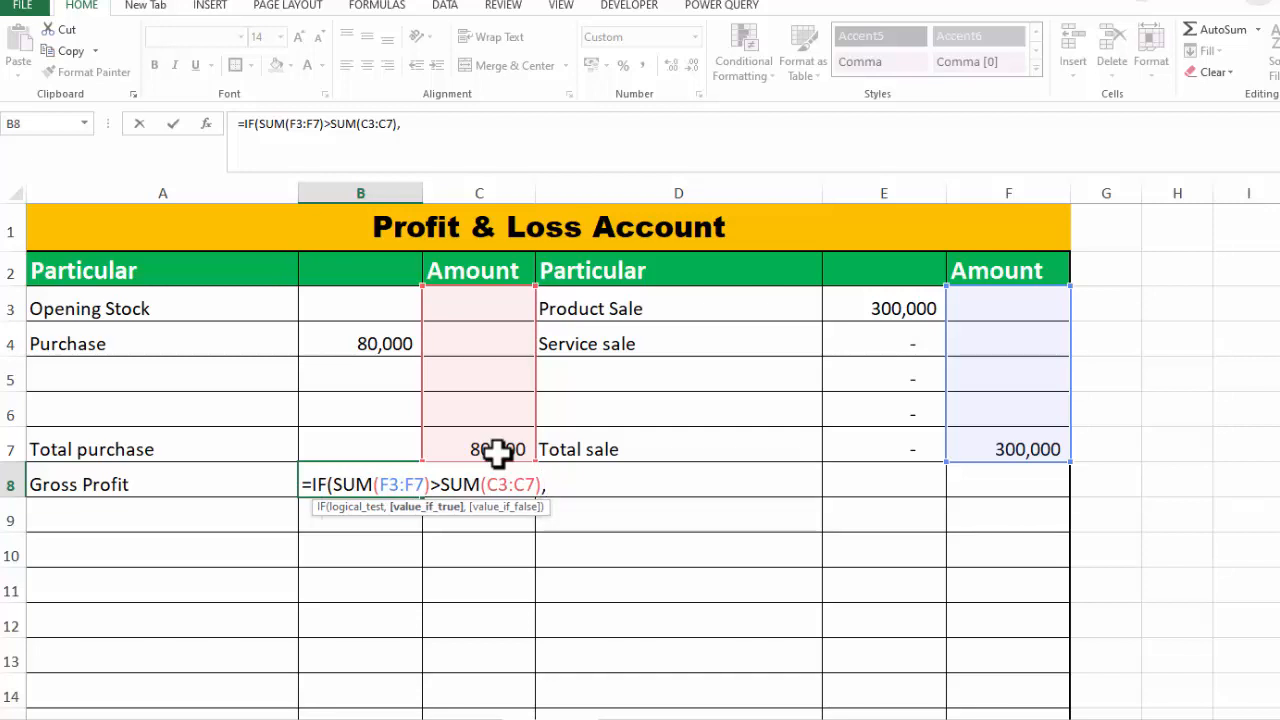
type("SUM")
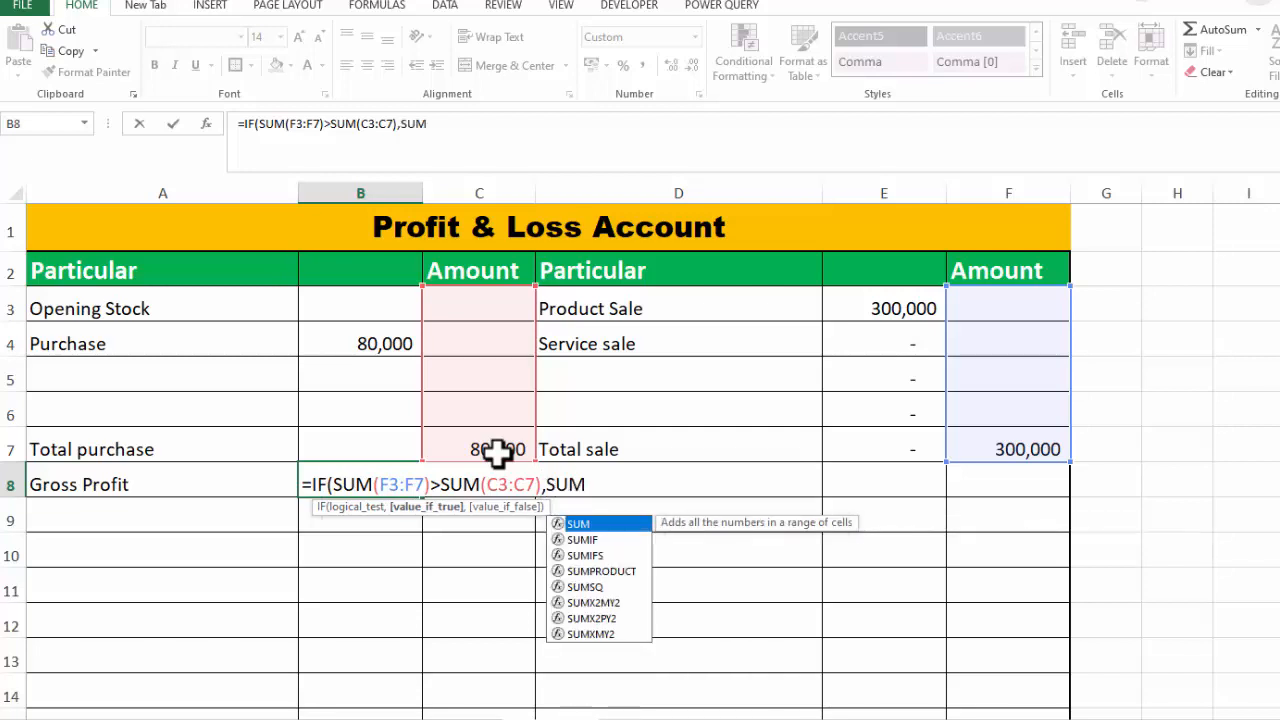
type("(")
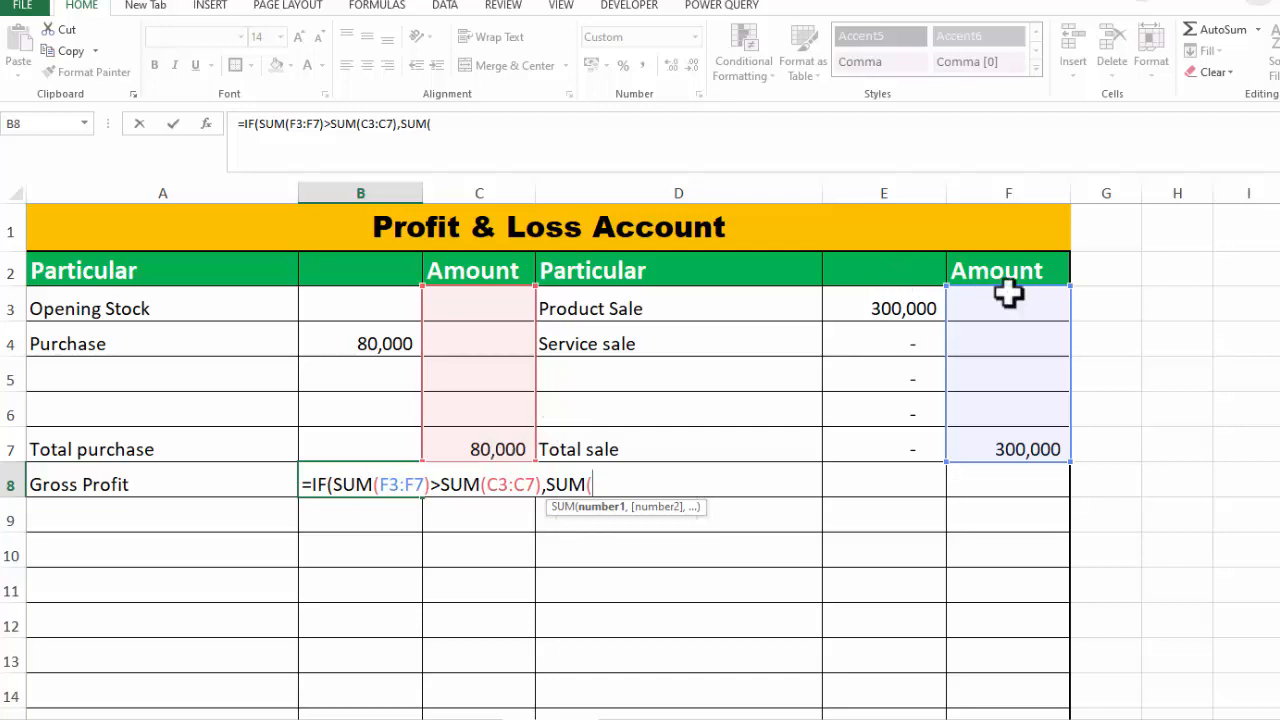
left_click_drag(1009, 295, 1005, 449)
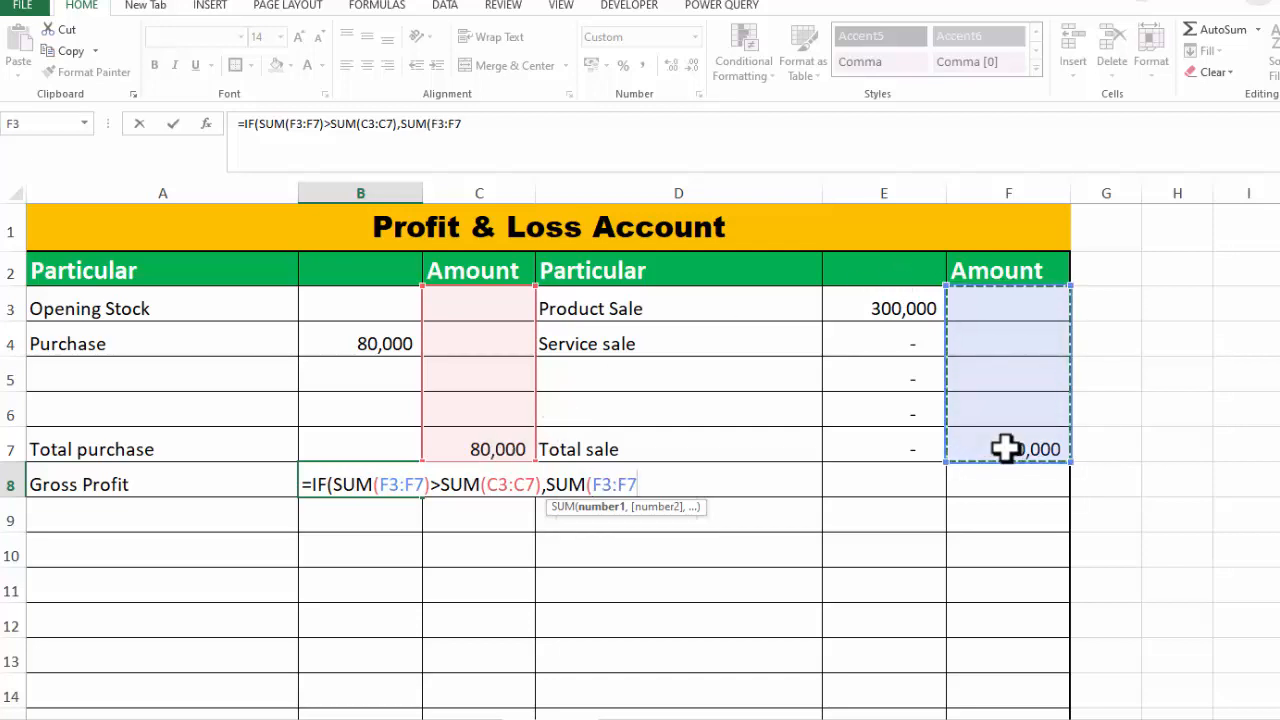
type(")")
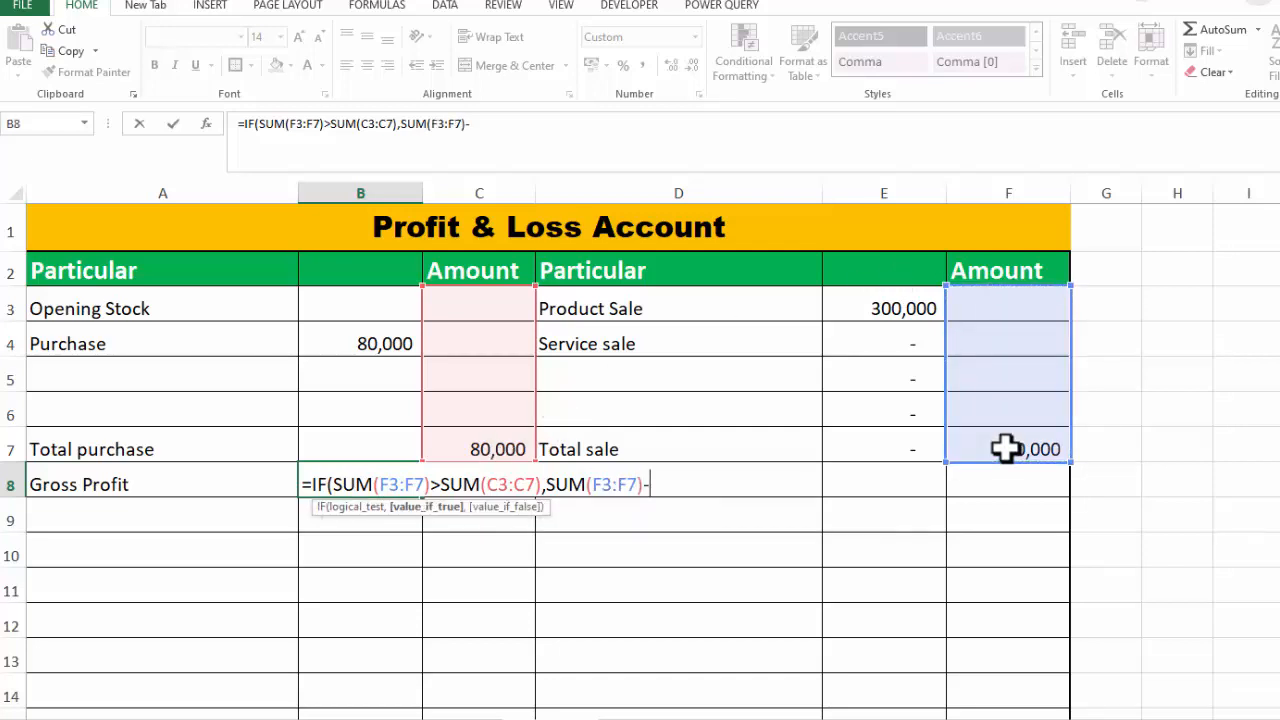
type("-SUM(")
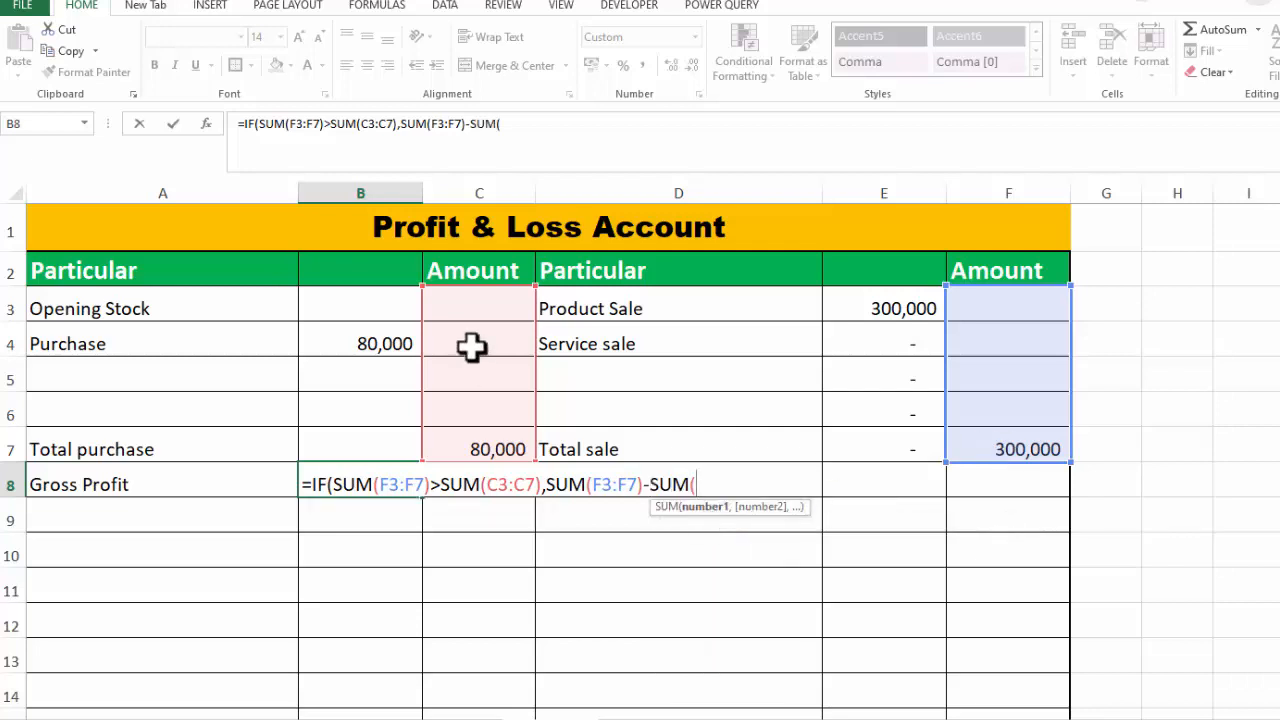
left_click_drag(480, 302, 478, 430)
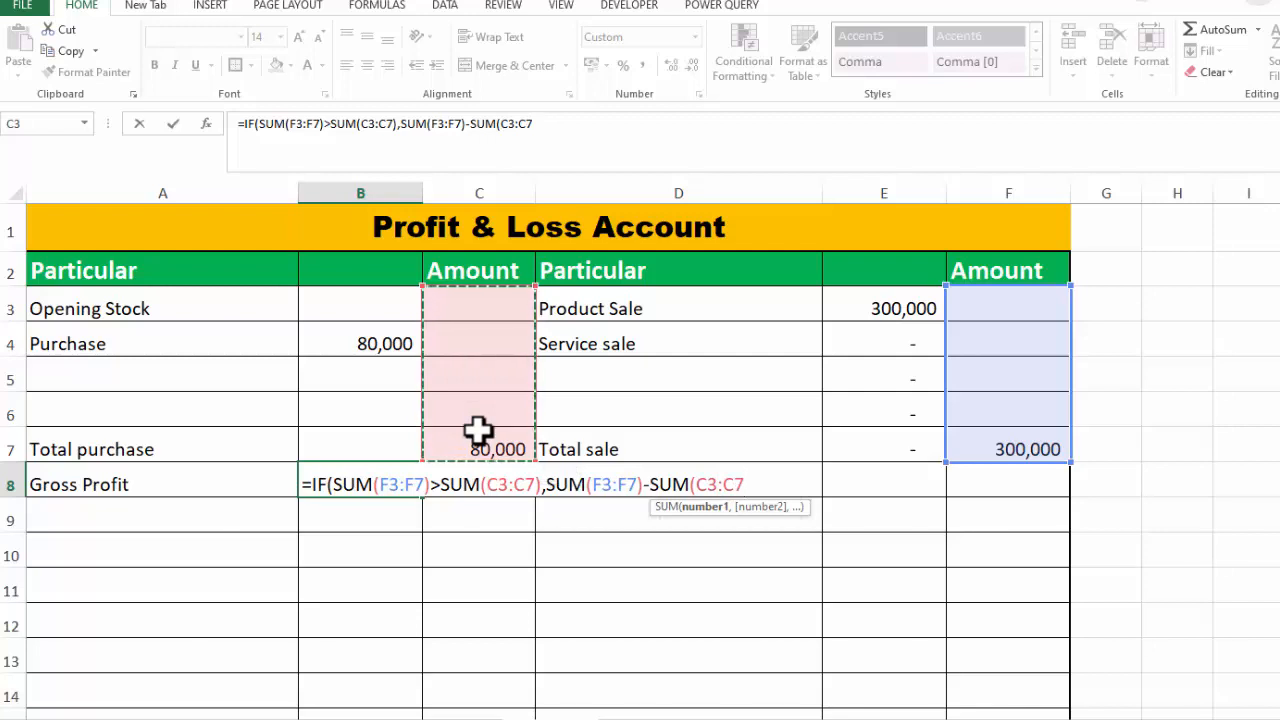
type(")")
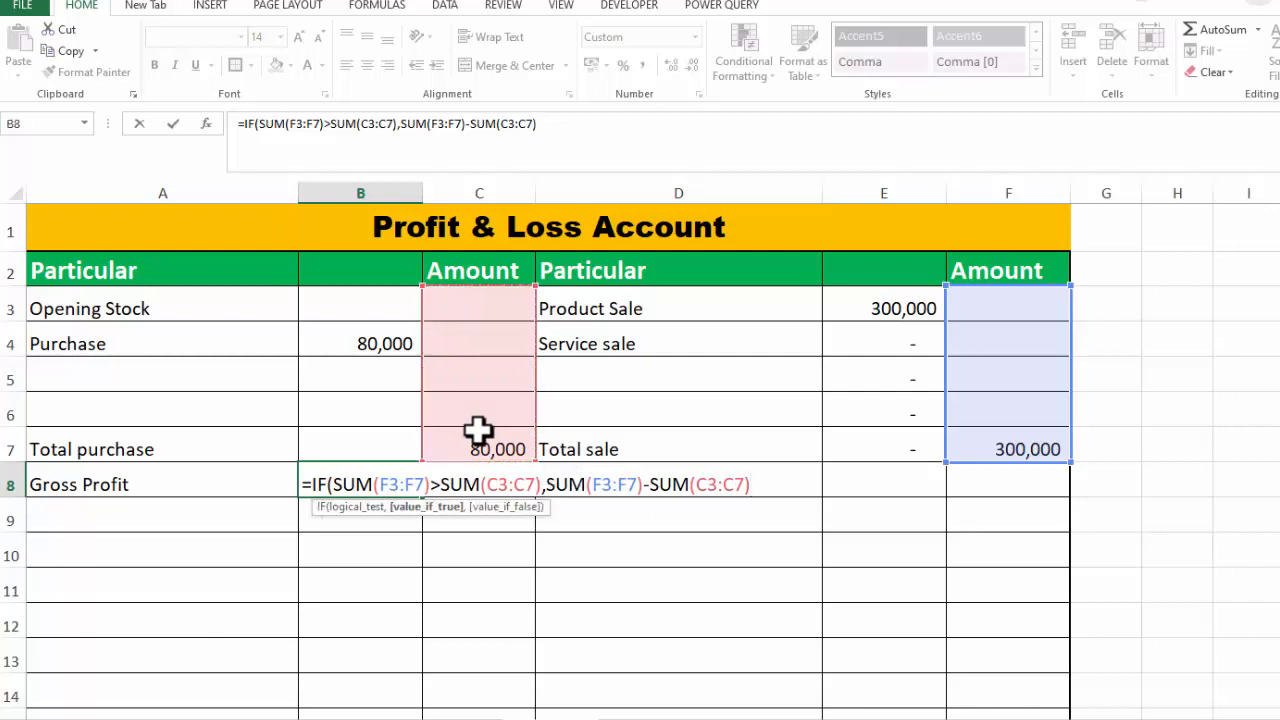
Finish the Gross Profit formula with an empty string ("") as its value-if-false argument
type(",")
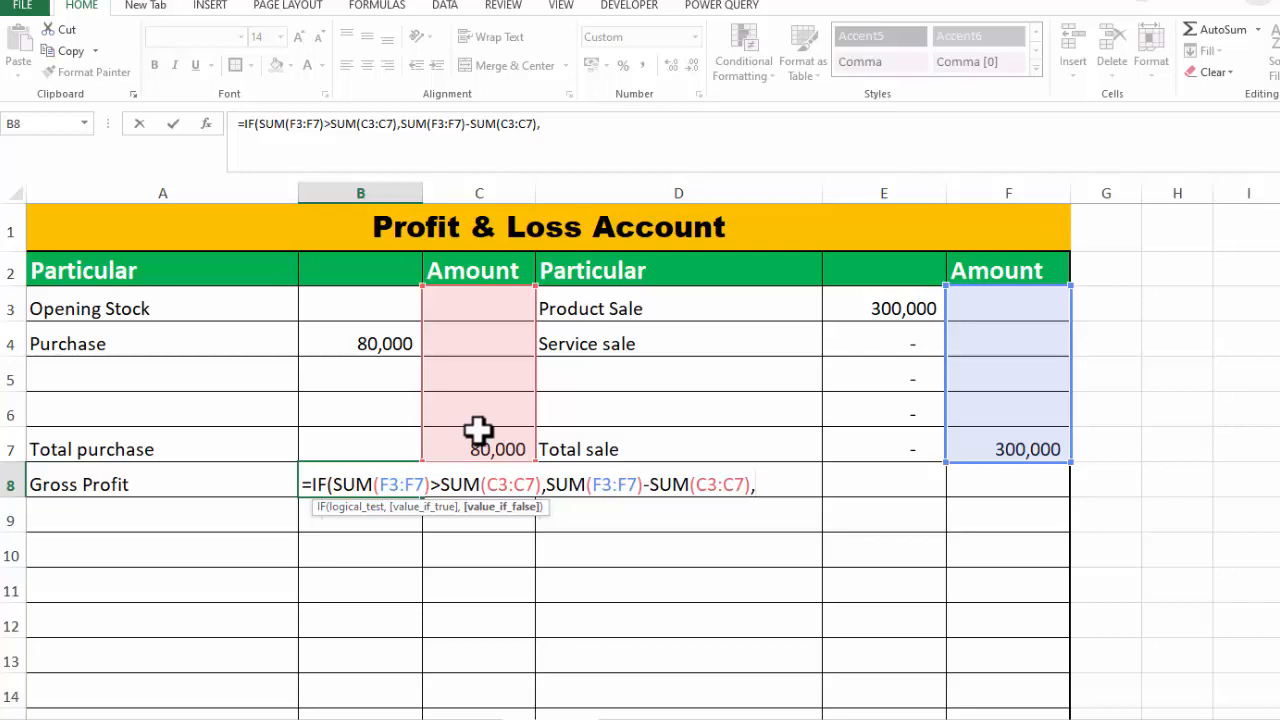
type("\"\"")
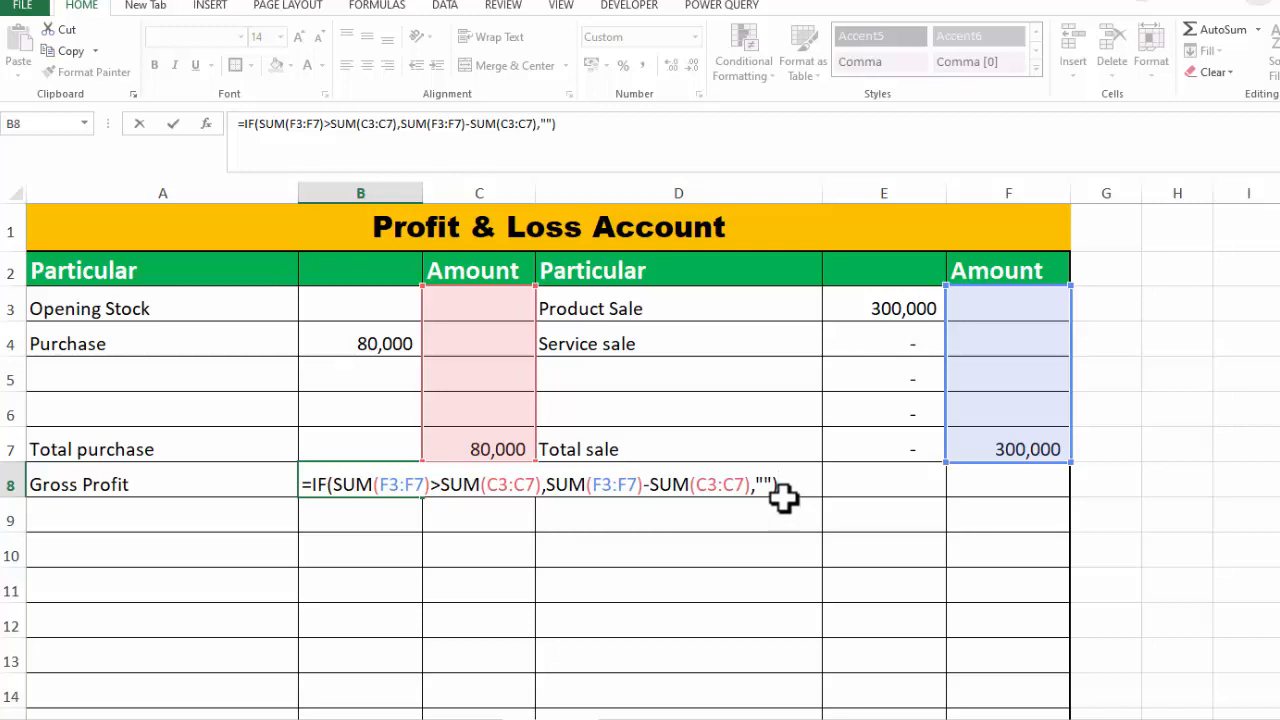
key("Return")
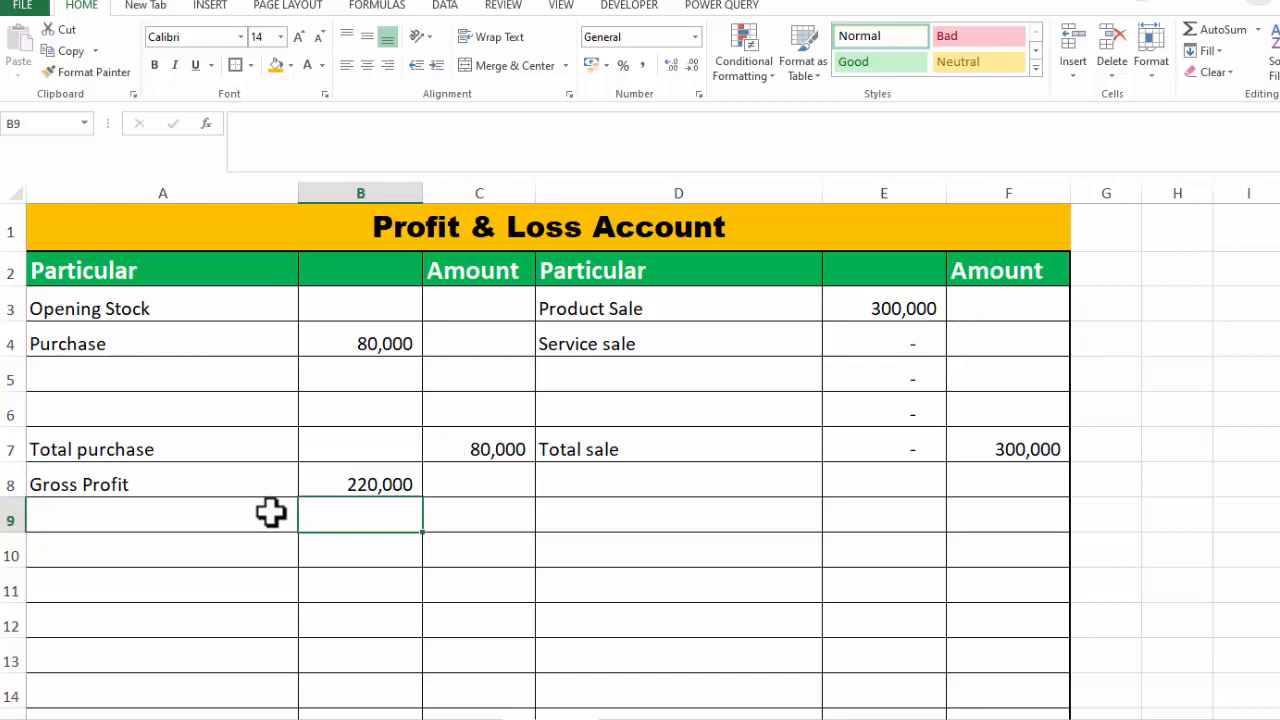
Enter the label Gross Loss in D8, beneath Total sale
left_click(612, 477)
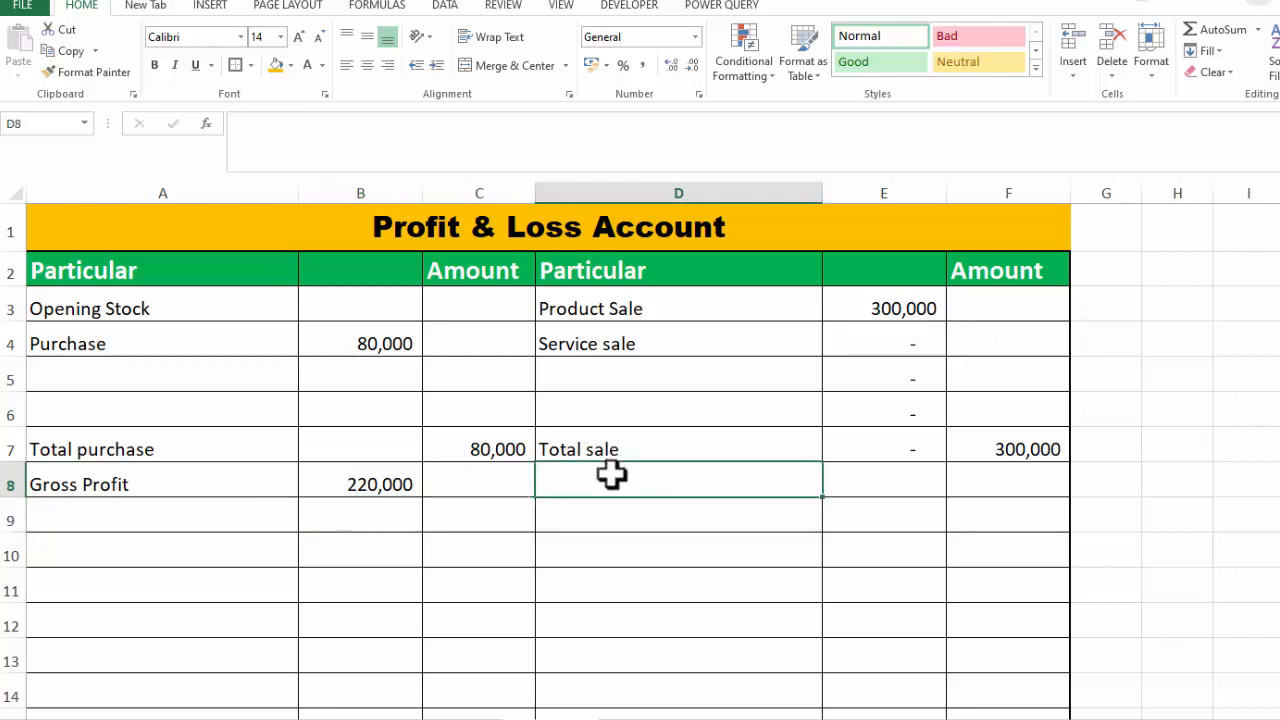
type("Gross Loss")
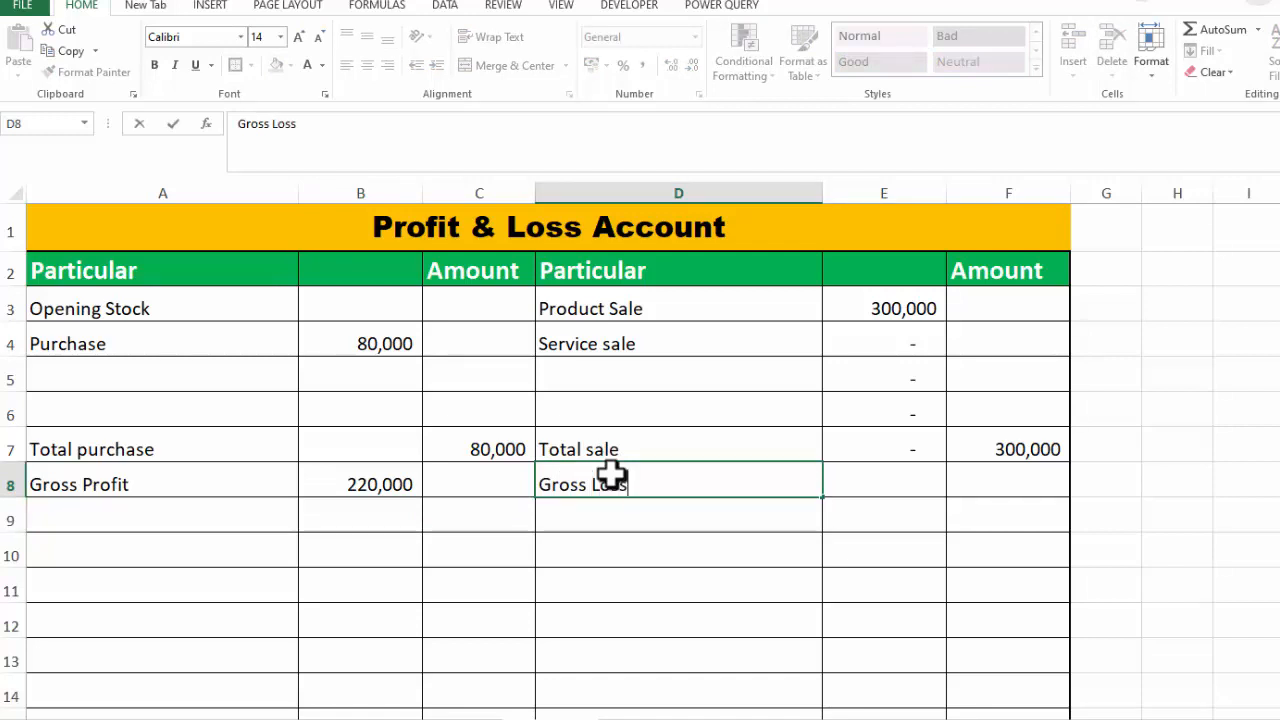
key("Tab")
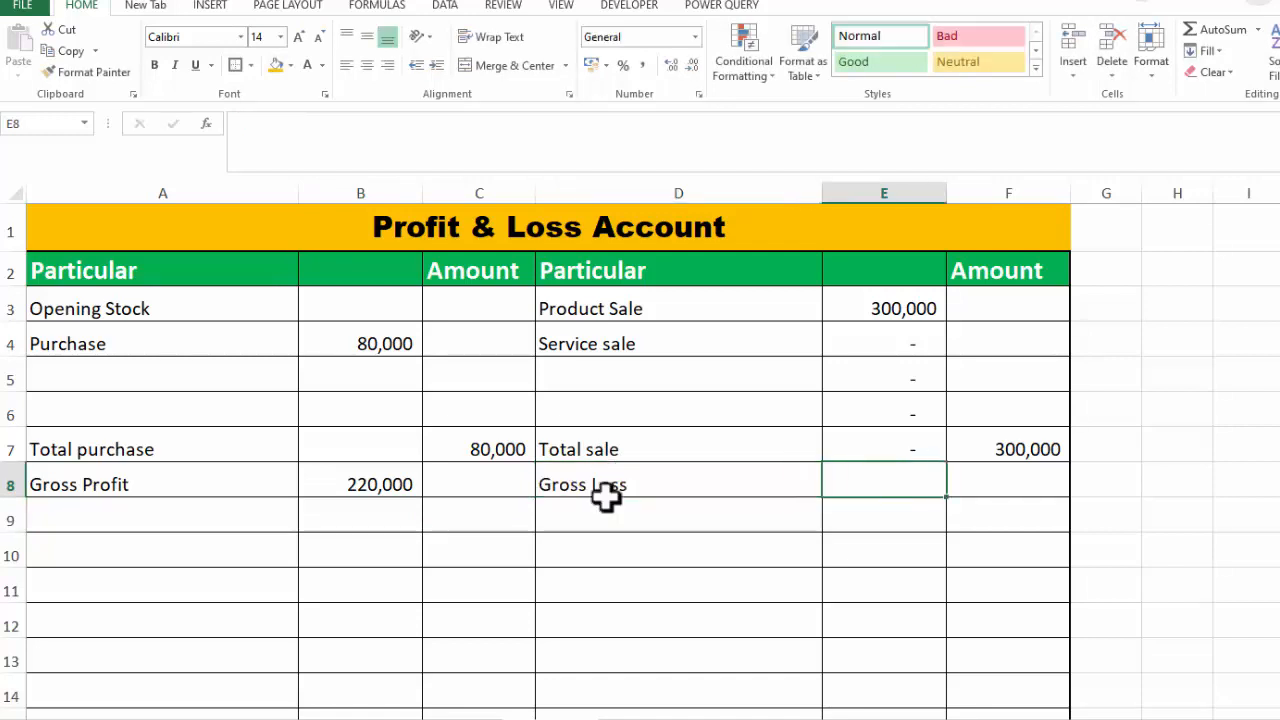
Begin an IF formula in F8 for Gross Loss with SUM(C3:C7) as the first part of its logical test
left_click(965, 483)
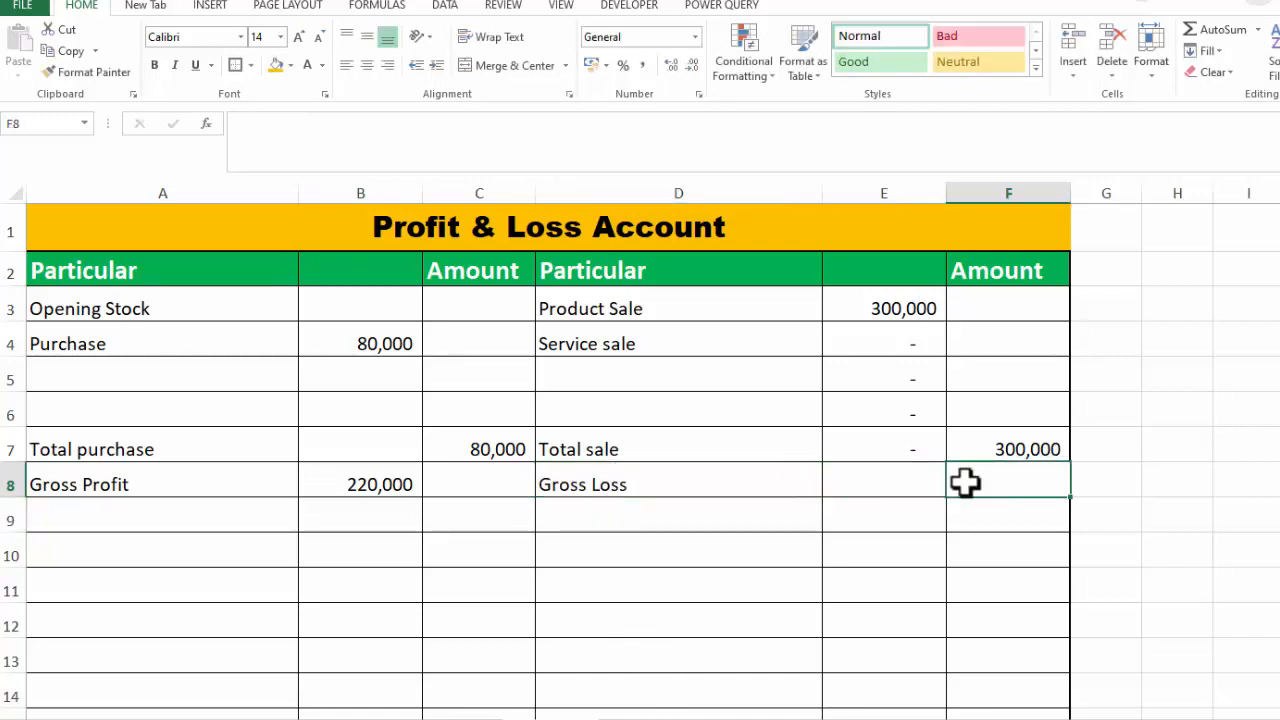
type("=")
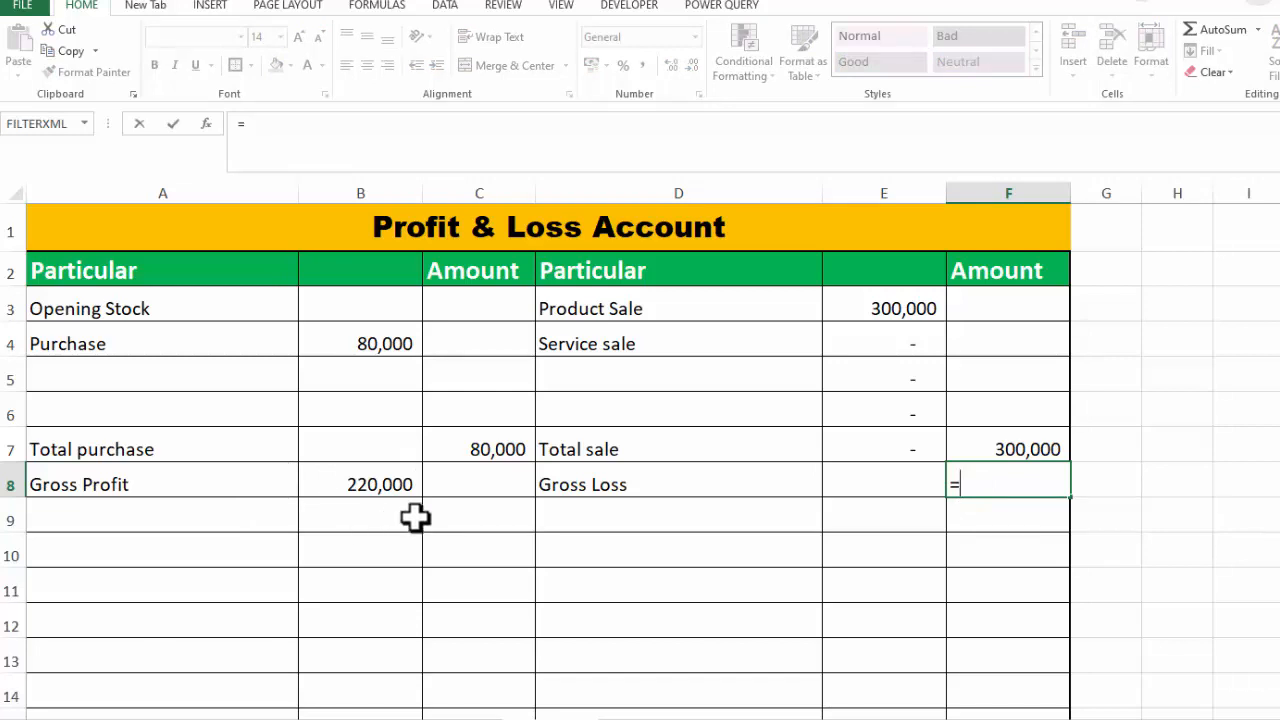
type("if")
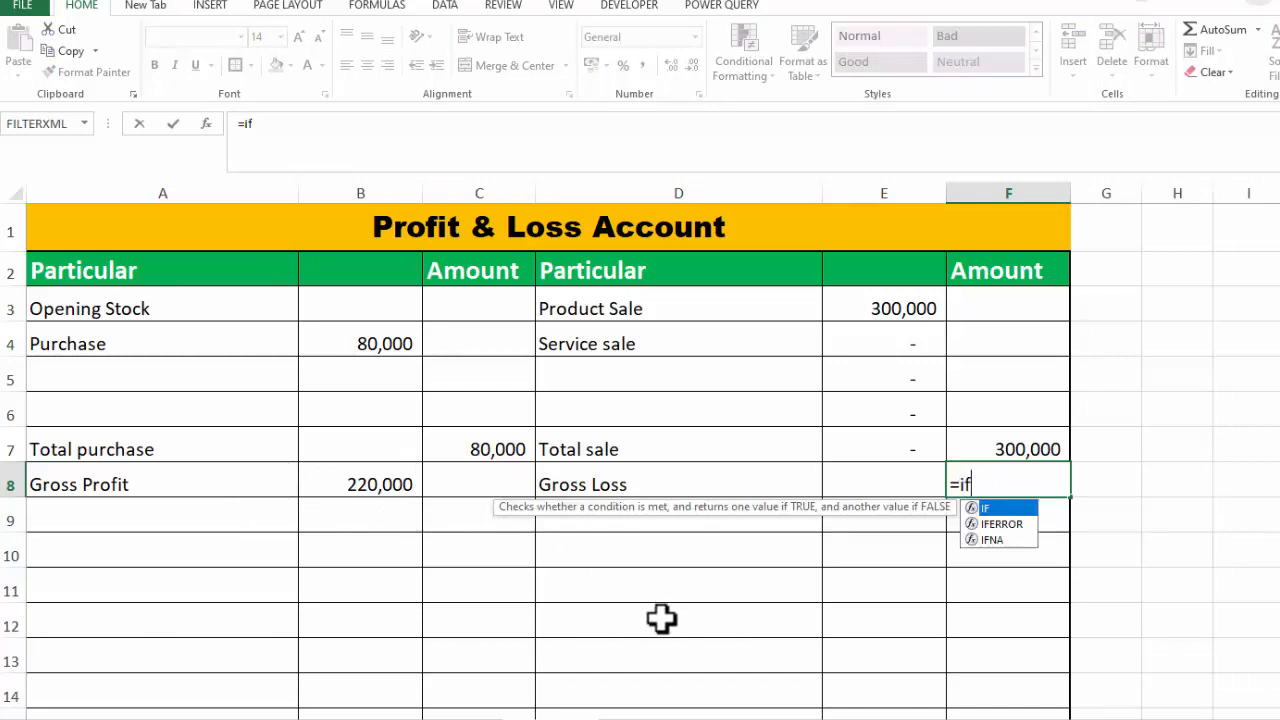
key("BackSpace")
key("BackSpace")
type("IF(SU")
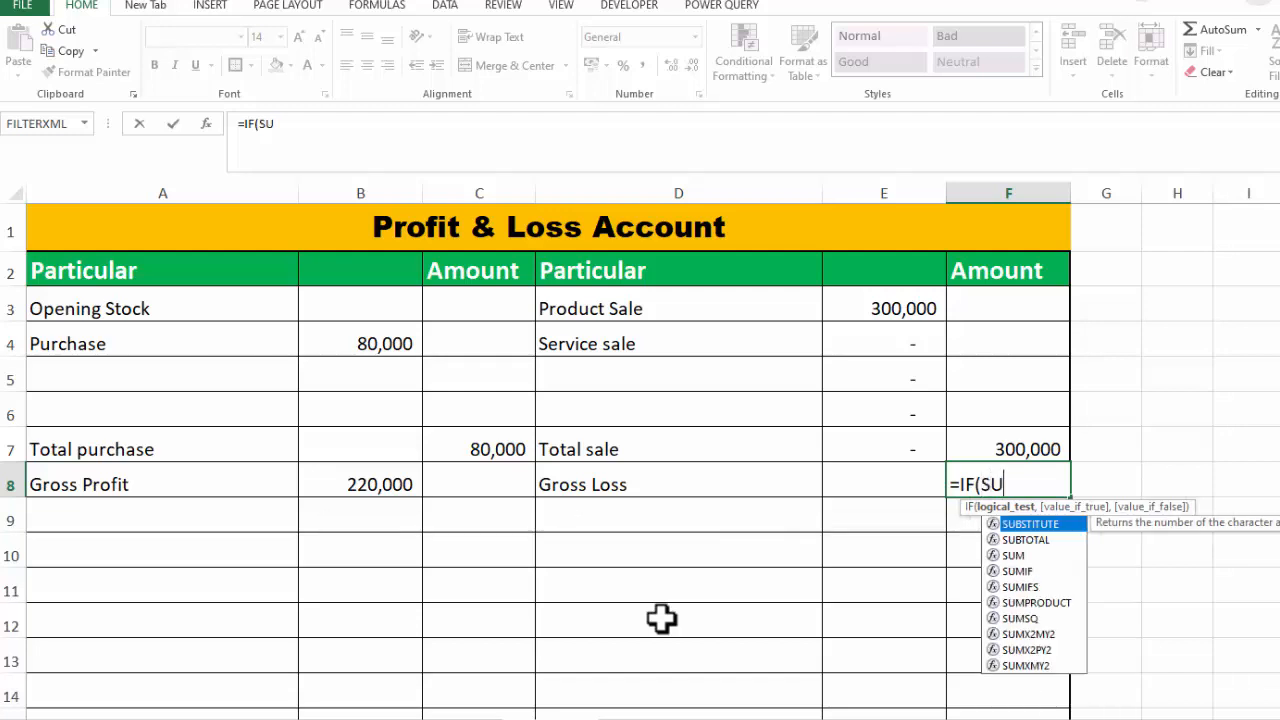
type("M(")
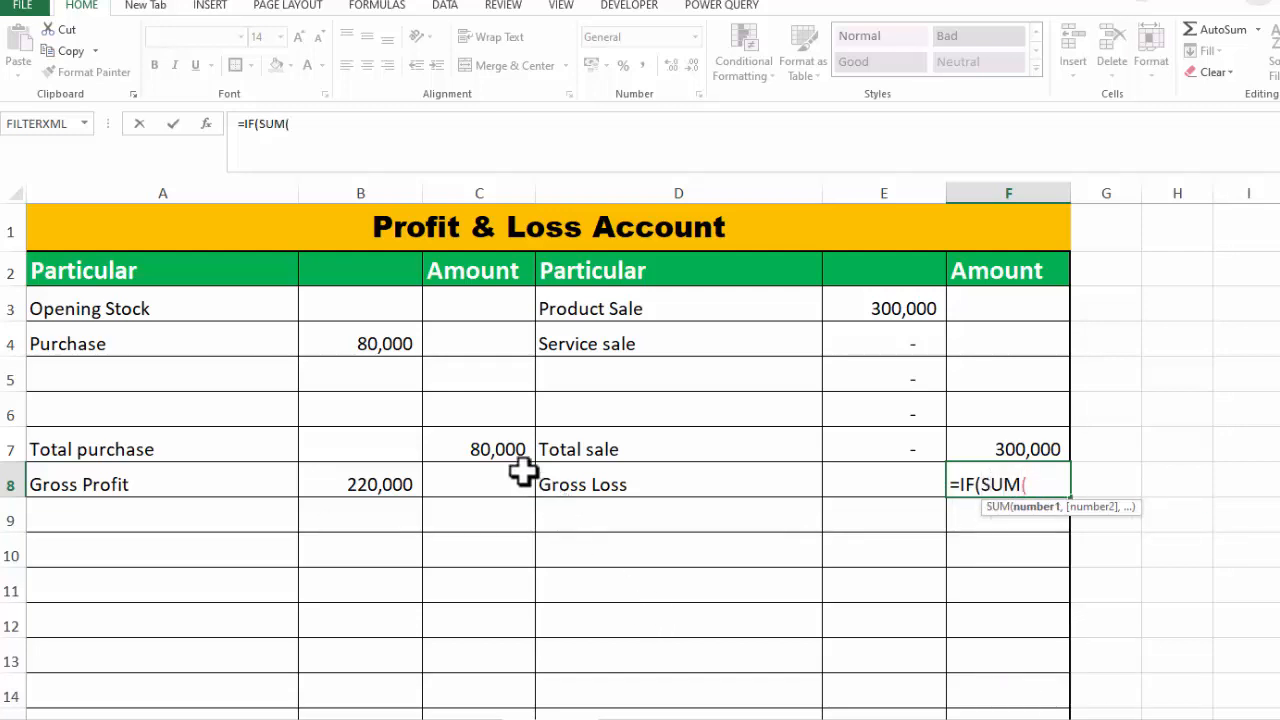
left_click_drag(478, 311, 480, 437)
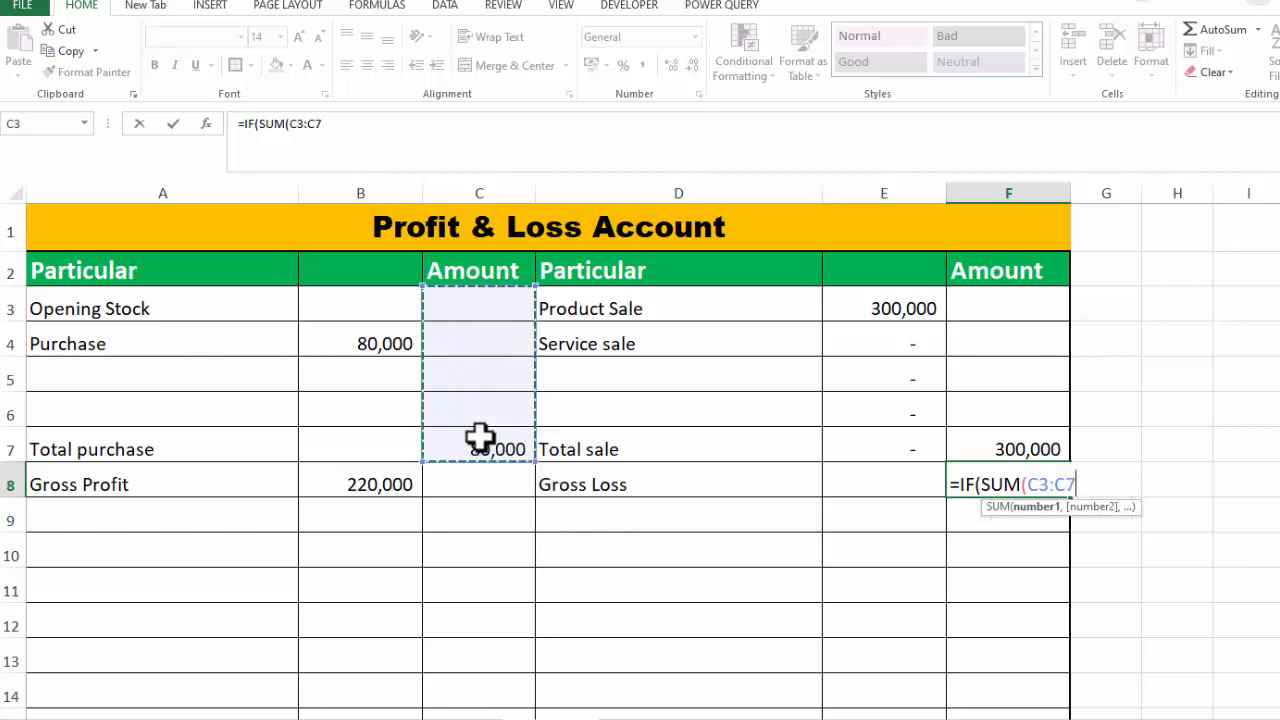
type(")")
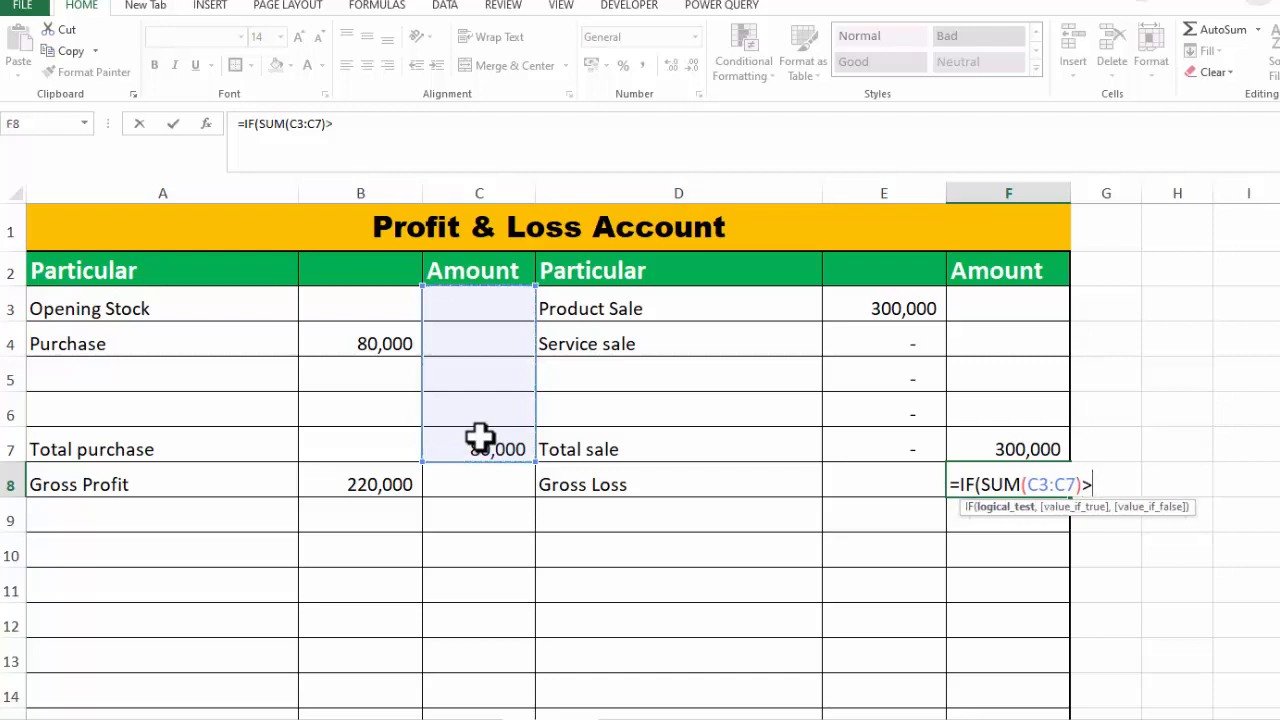
Complete the Gross Loss logical test by checking that the purchase sum is greater than SUM(F3:F7)
type(">SUM(")
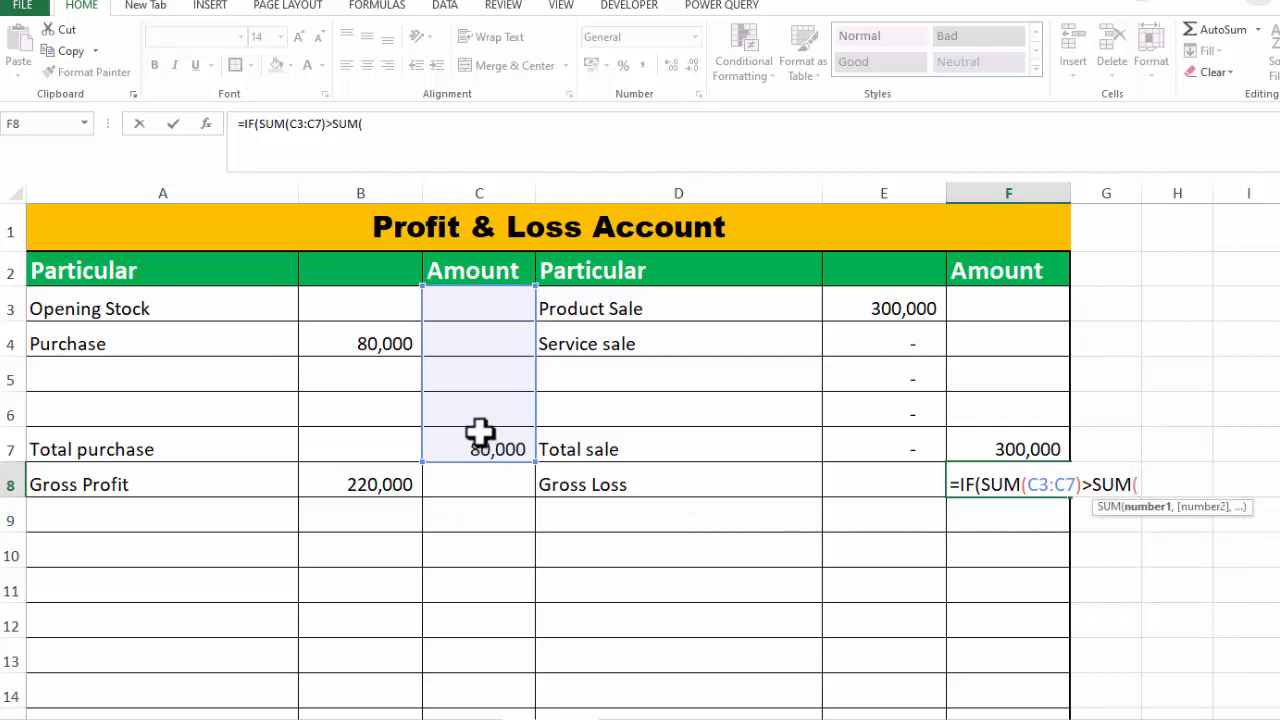
left_click(1011, 309)
left_click_drag(1007, 352, 1013, 449)
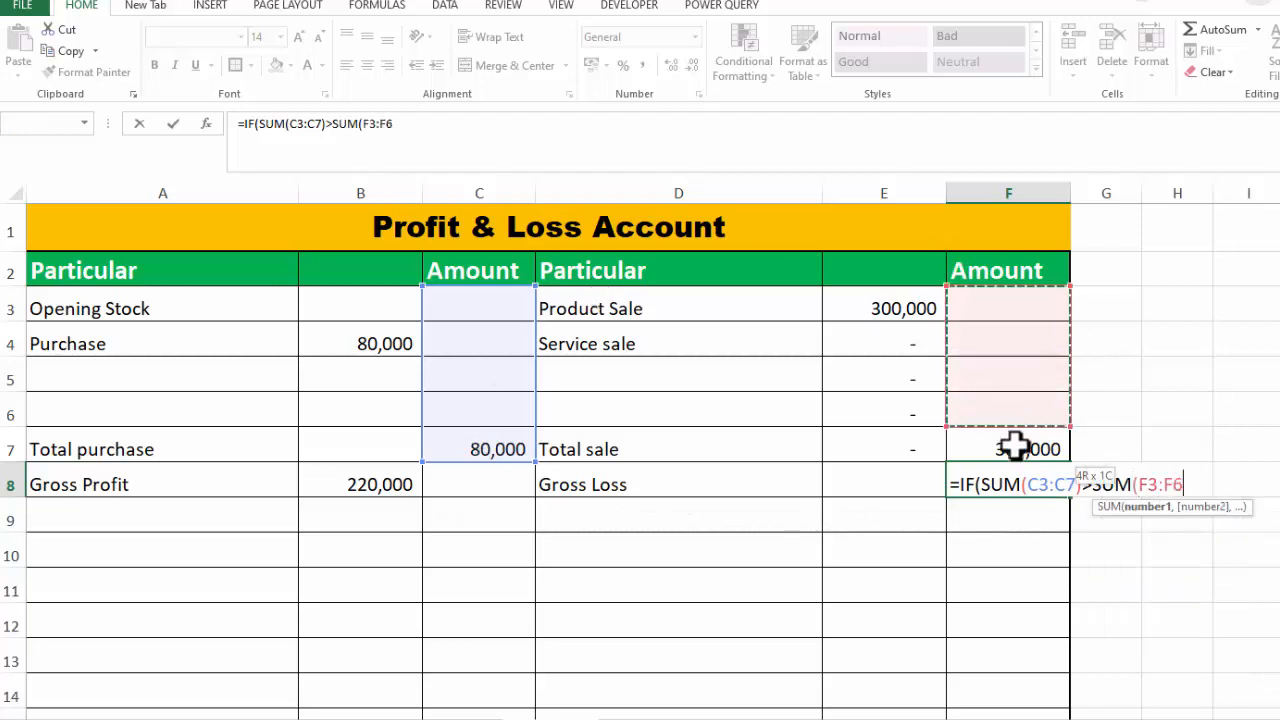
type(")")
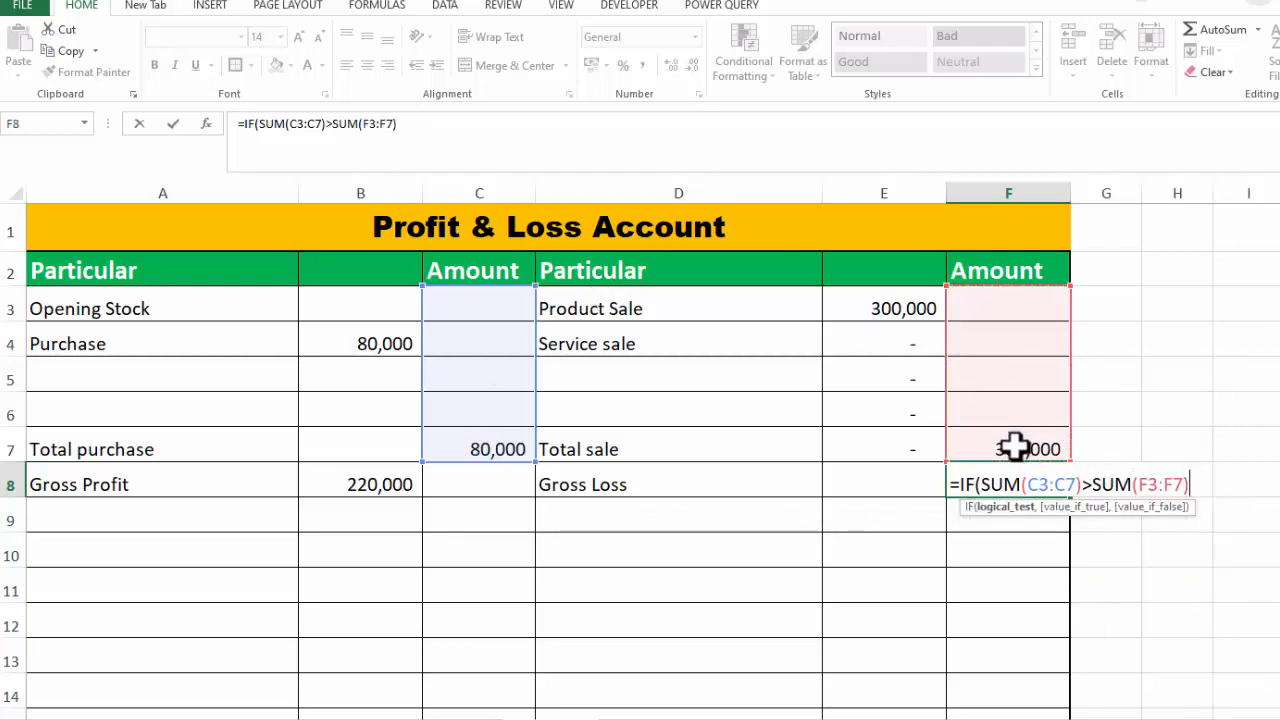
type(",")
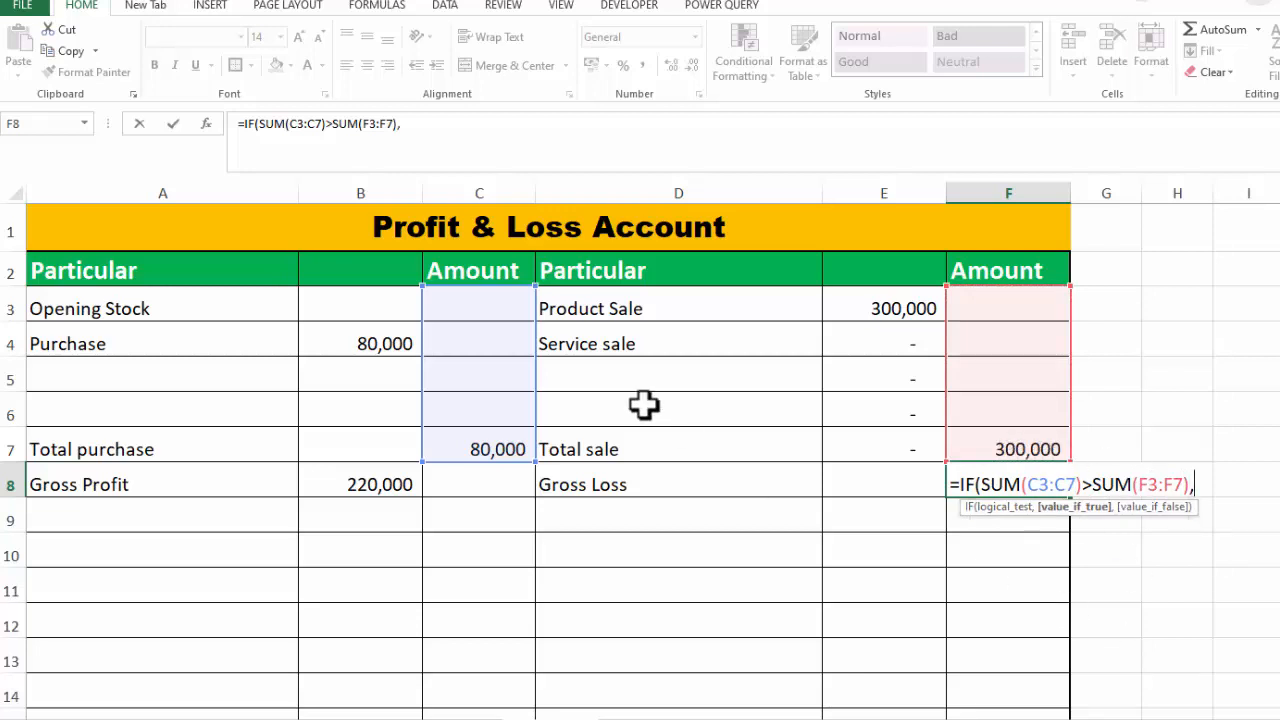
Add SUM(C3:C7)-SUM(F3:F7) as the value-if-true argument of the Gross Loss formula
left_click(479, 312)
key("BackSpace")
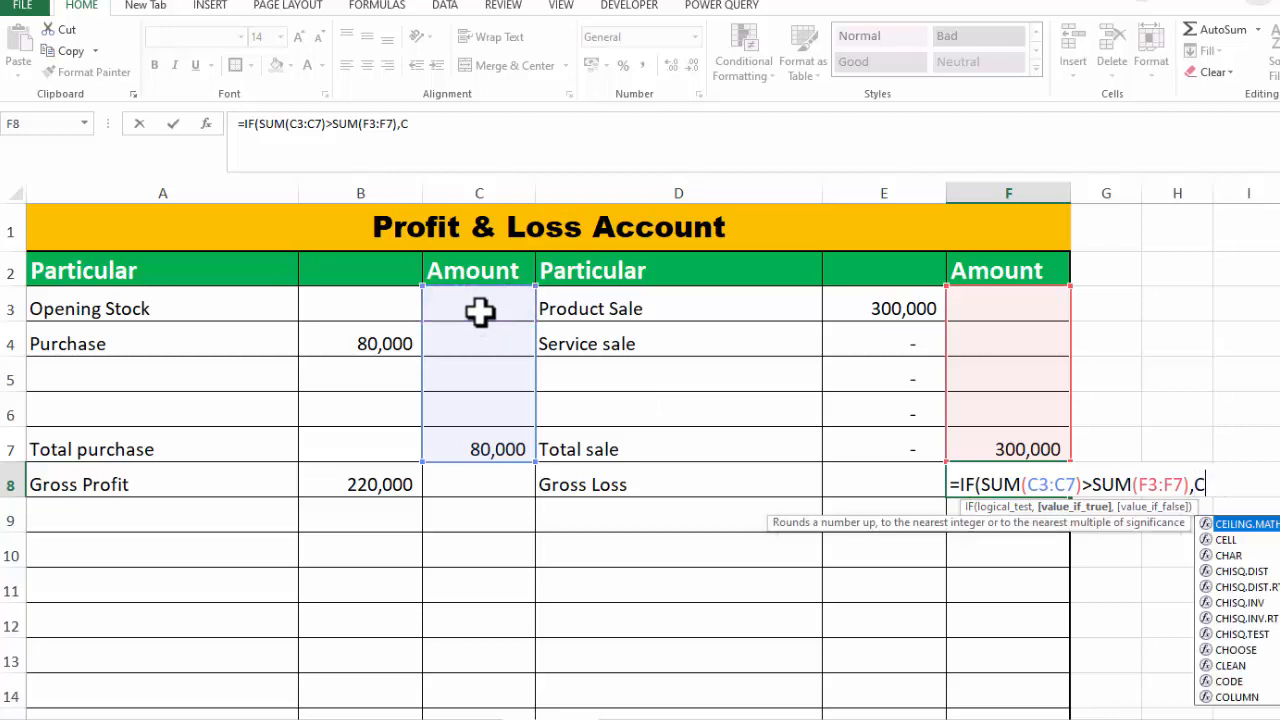
key("BackSpace")
type("SUM(")
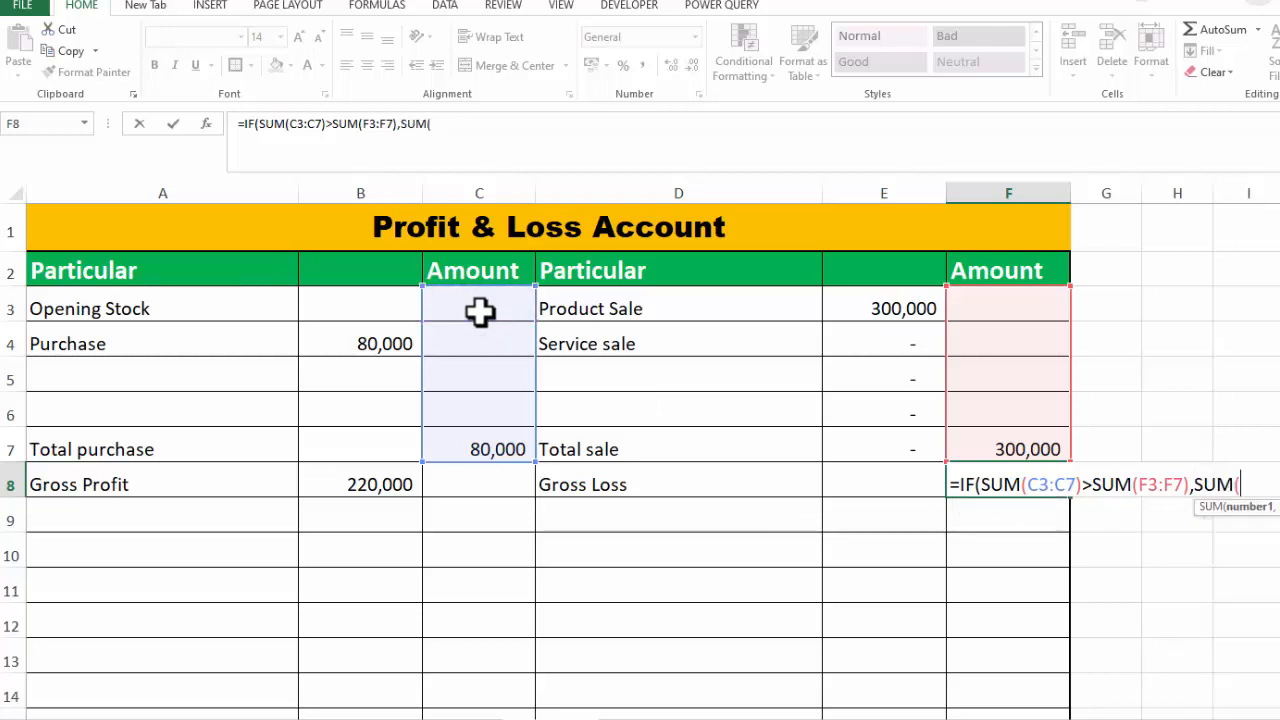
left_click_drag(479, 312, 479, 449)
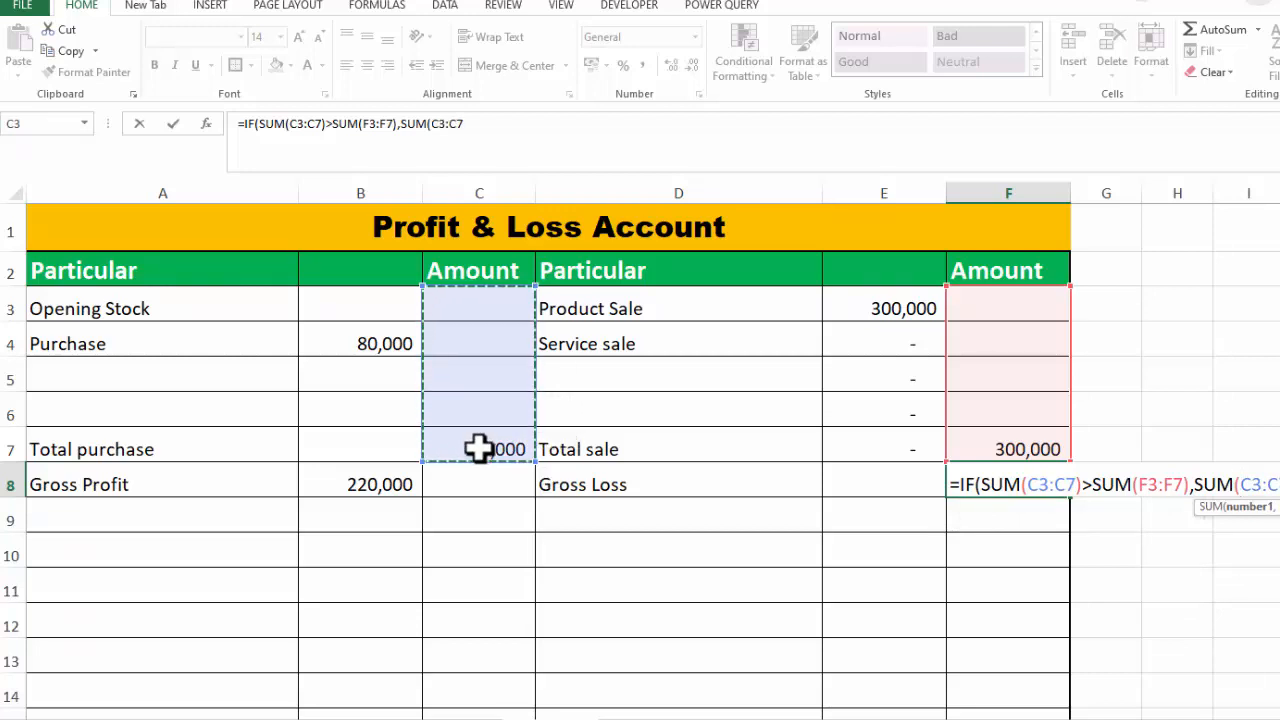
type(")")
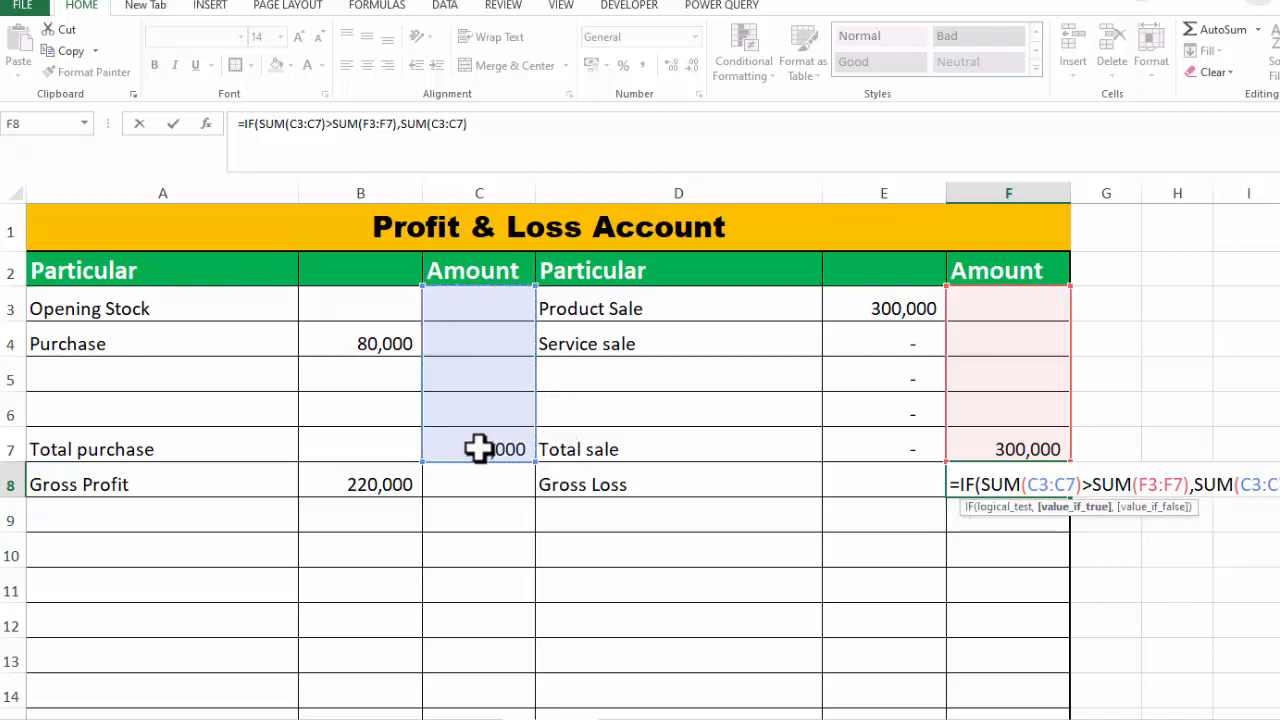
type("-")
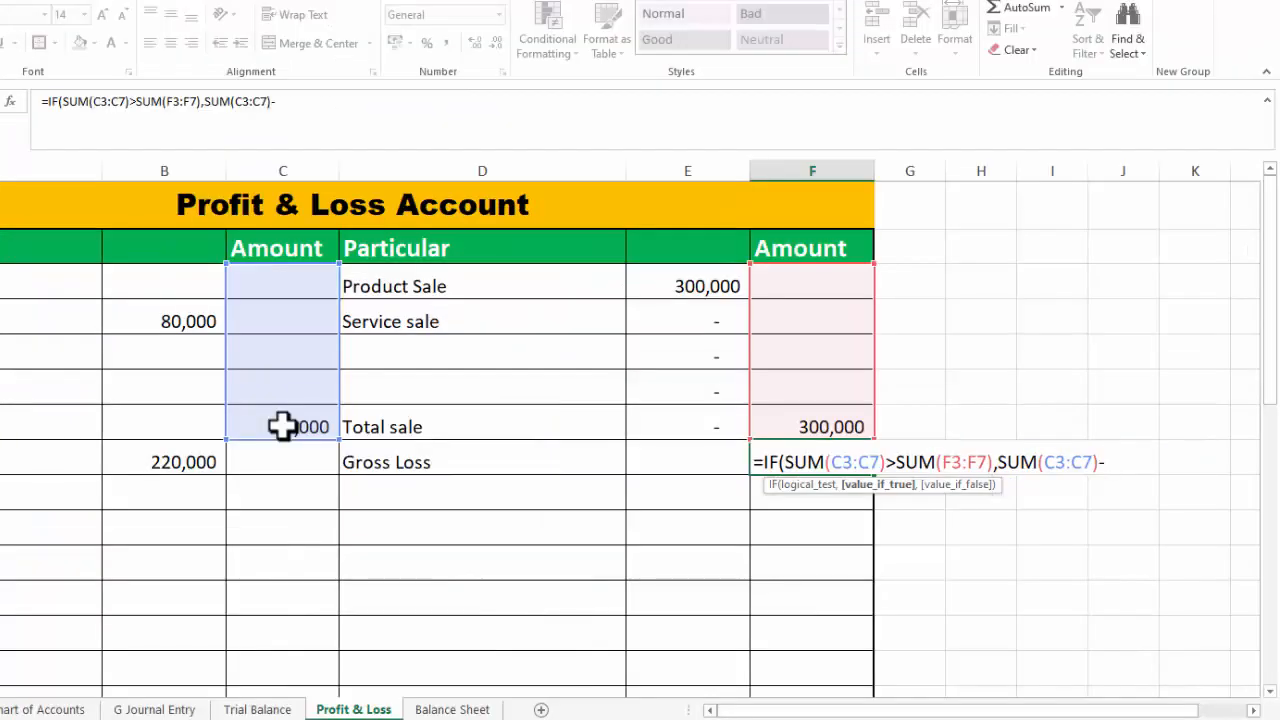
type("SUM(")
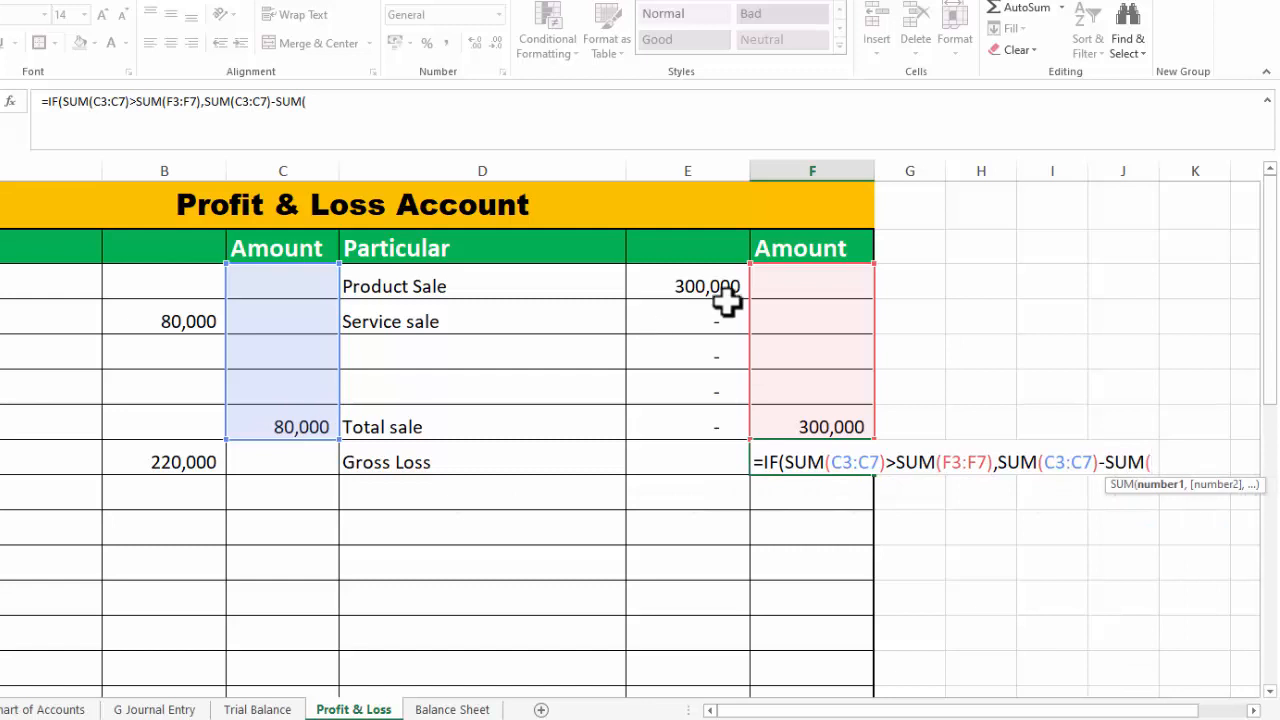
left_click_drag(777, 283, 783, 417)
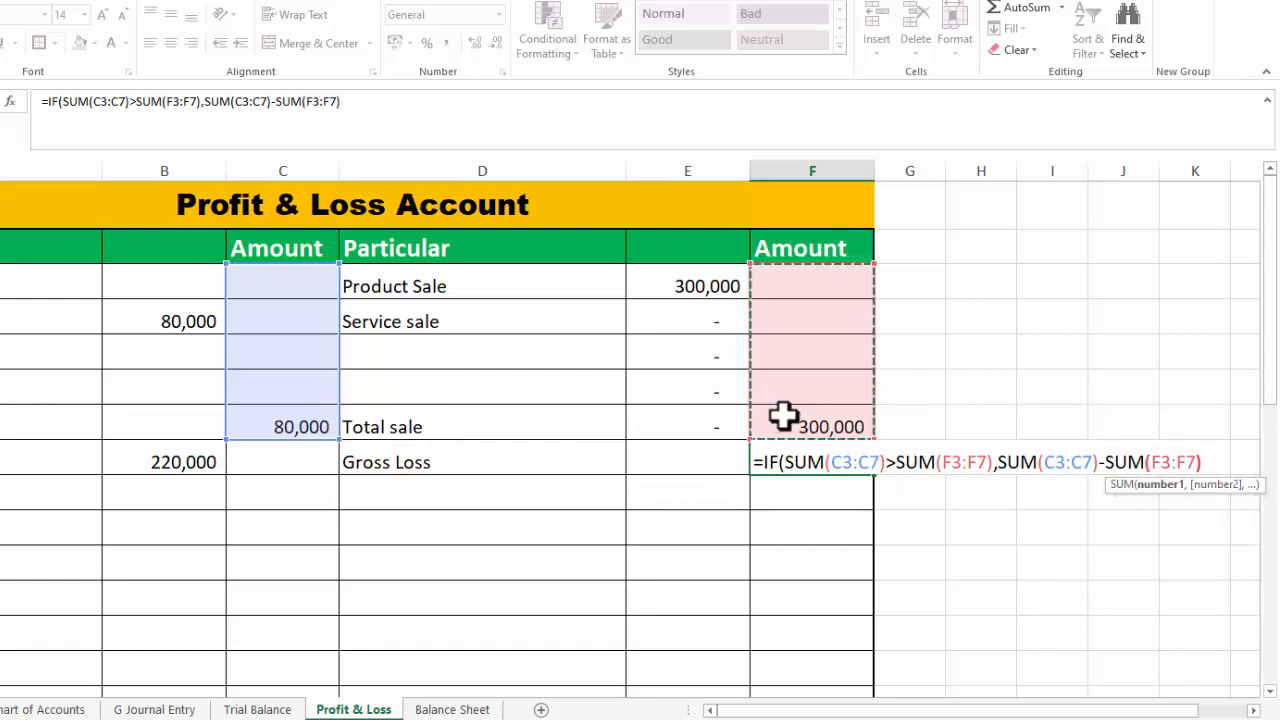
Finish the Gross Loss formula in F8 with an empty string ("") as its value-if-false argument
type("),\"\"_")
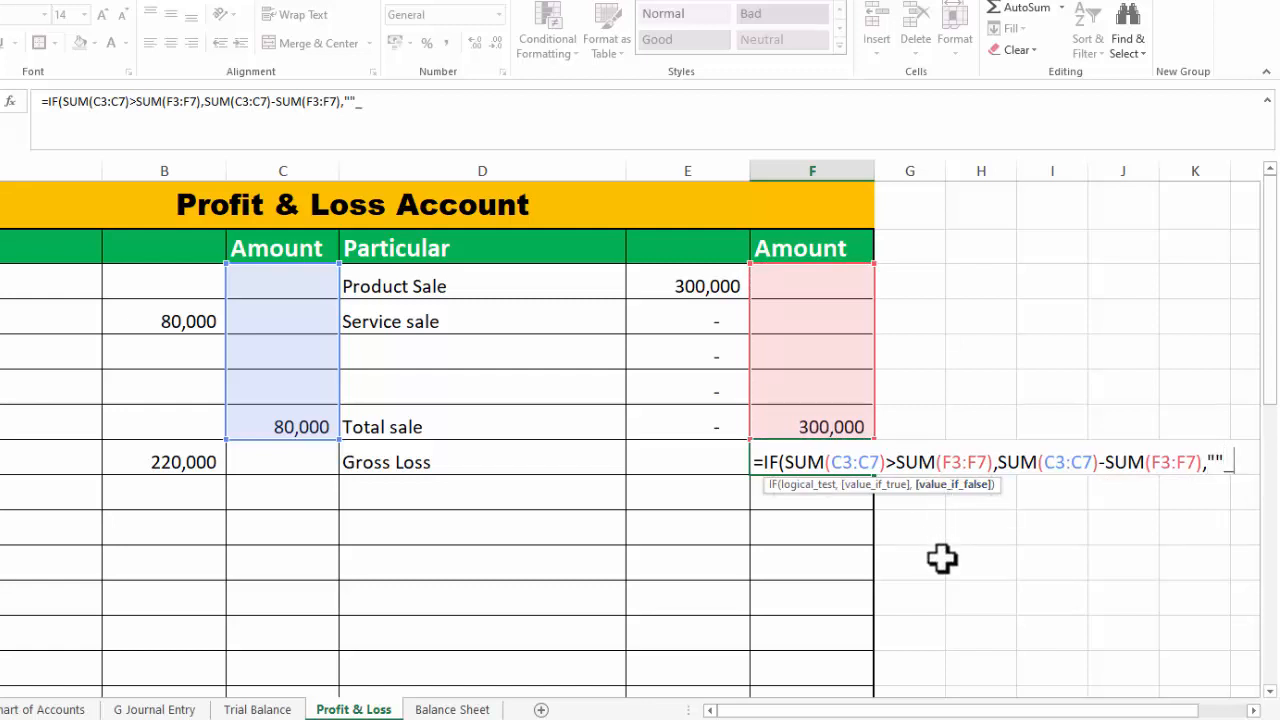
key("BackSpace")
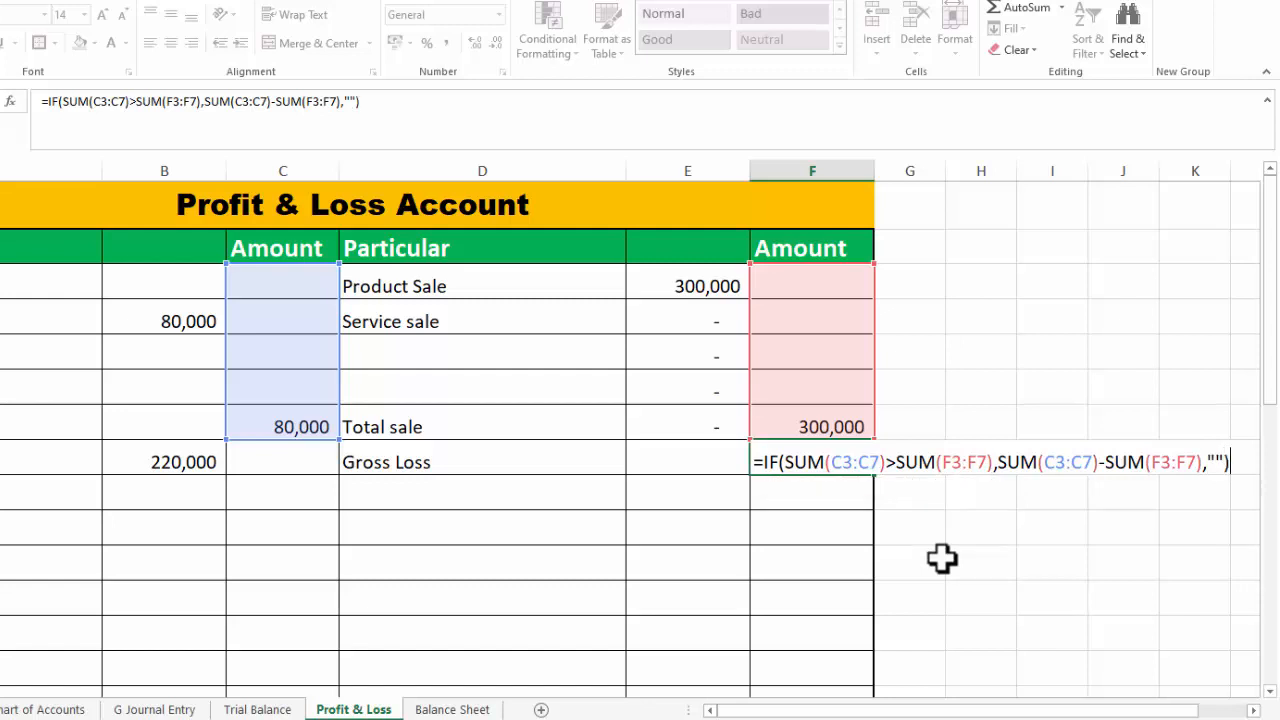
key("Return")
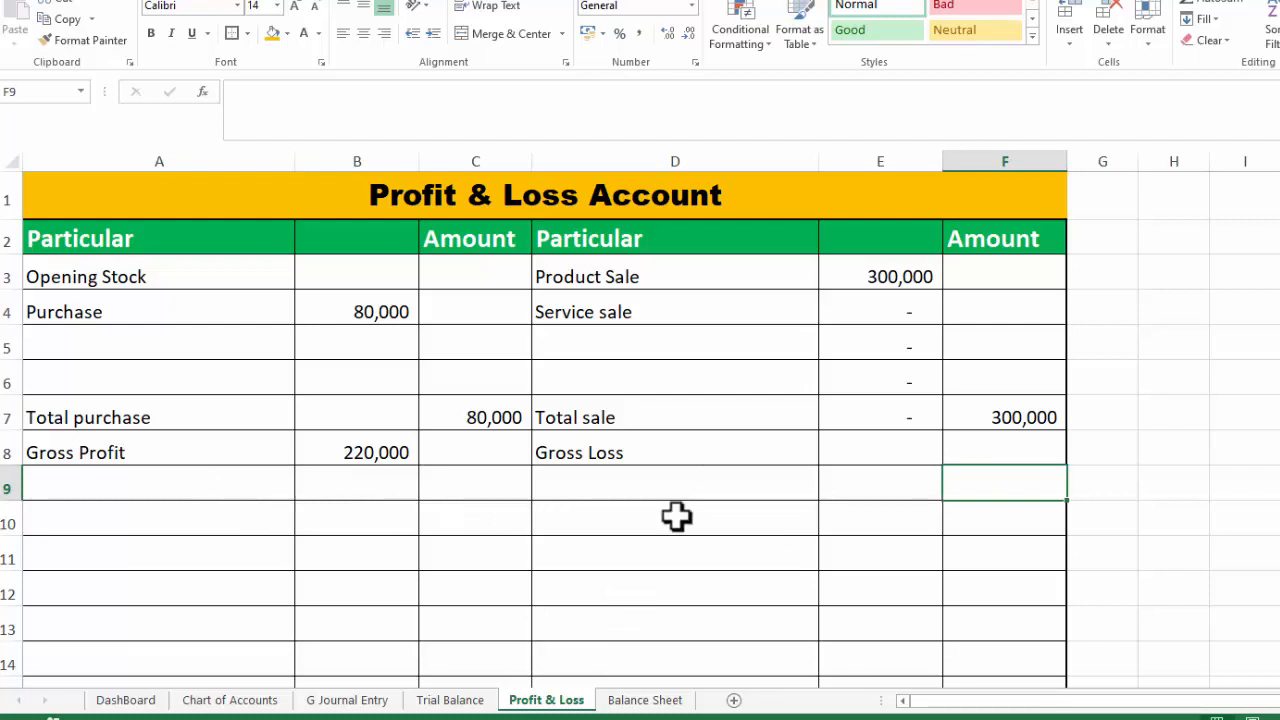
Enter the label Gross Profit in D9, beneath Gross Loss
left_click(642, 494)
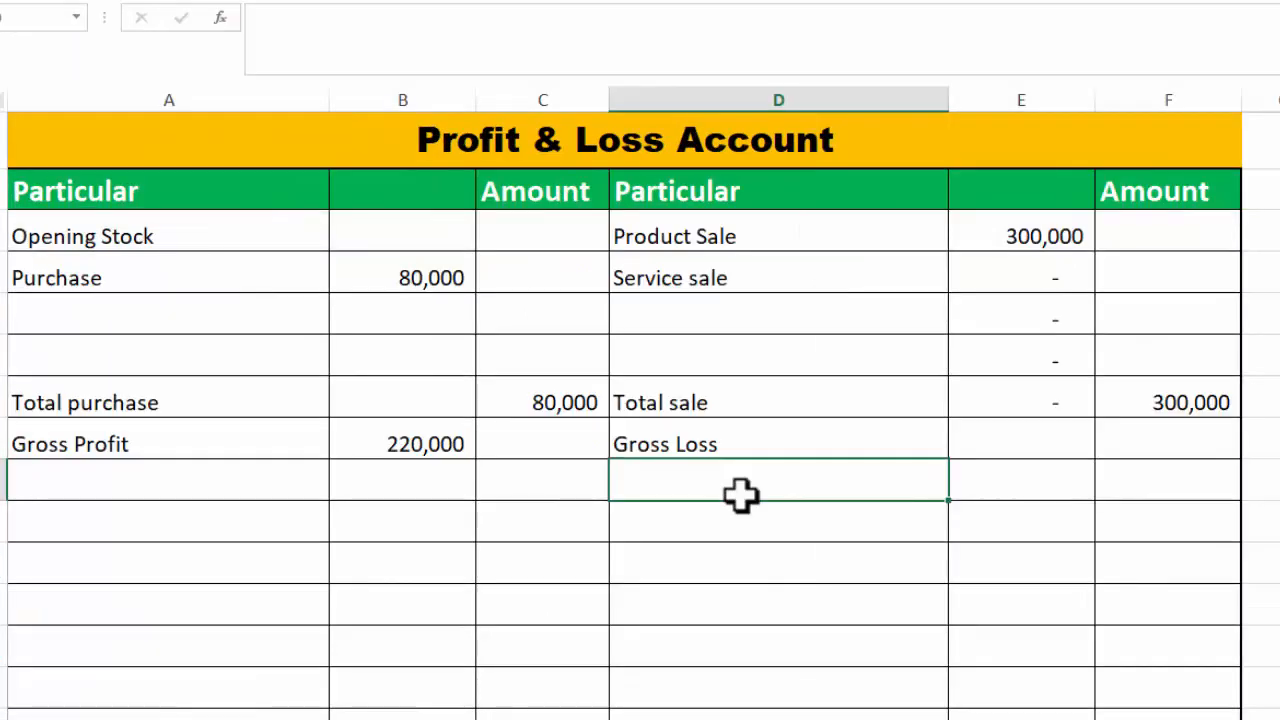
type("gROSS")
key("BackSpace")
key("BackSpace")
key("BackSpace")
key("BackSpace")
key("BackSpace")
key("BackSpace")
type("Gross ")
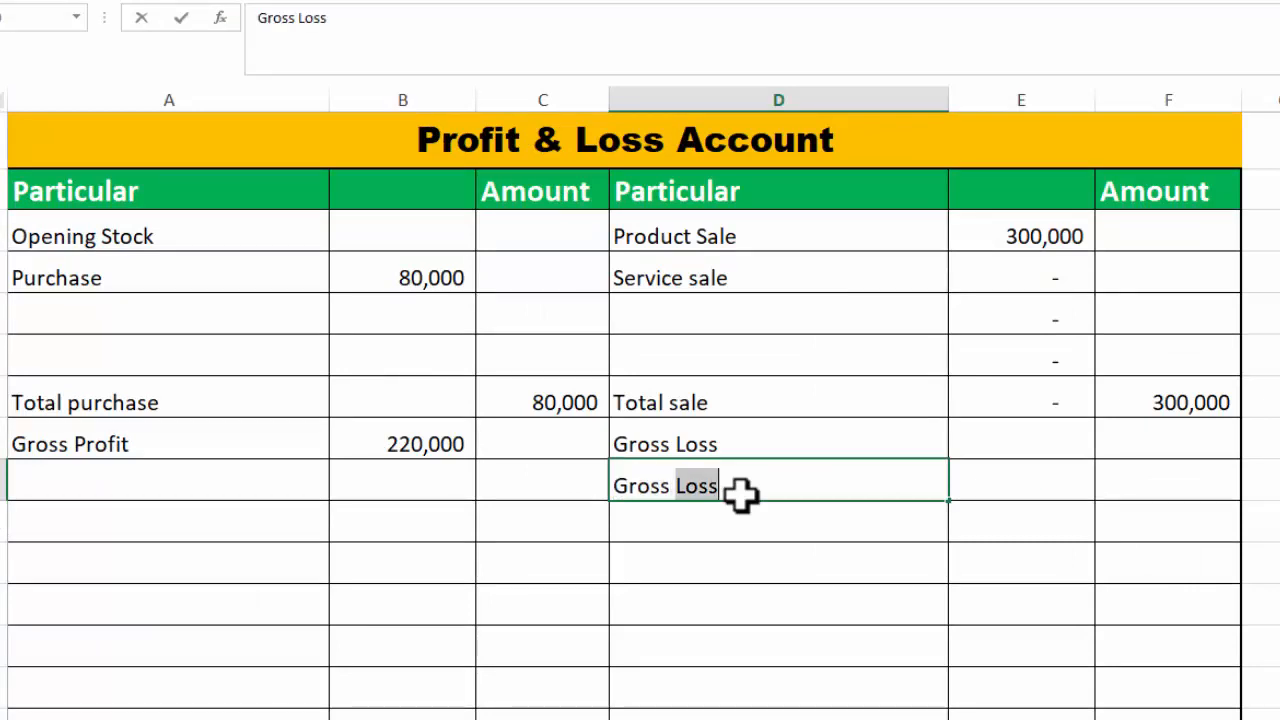
type("Profit")
key("Tab")
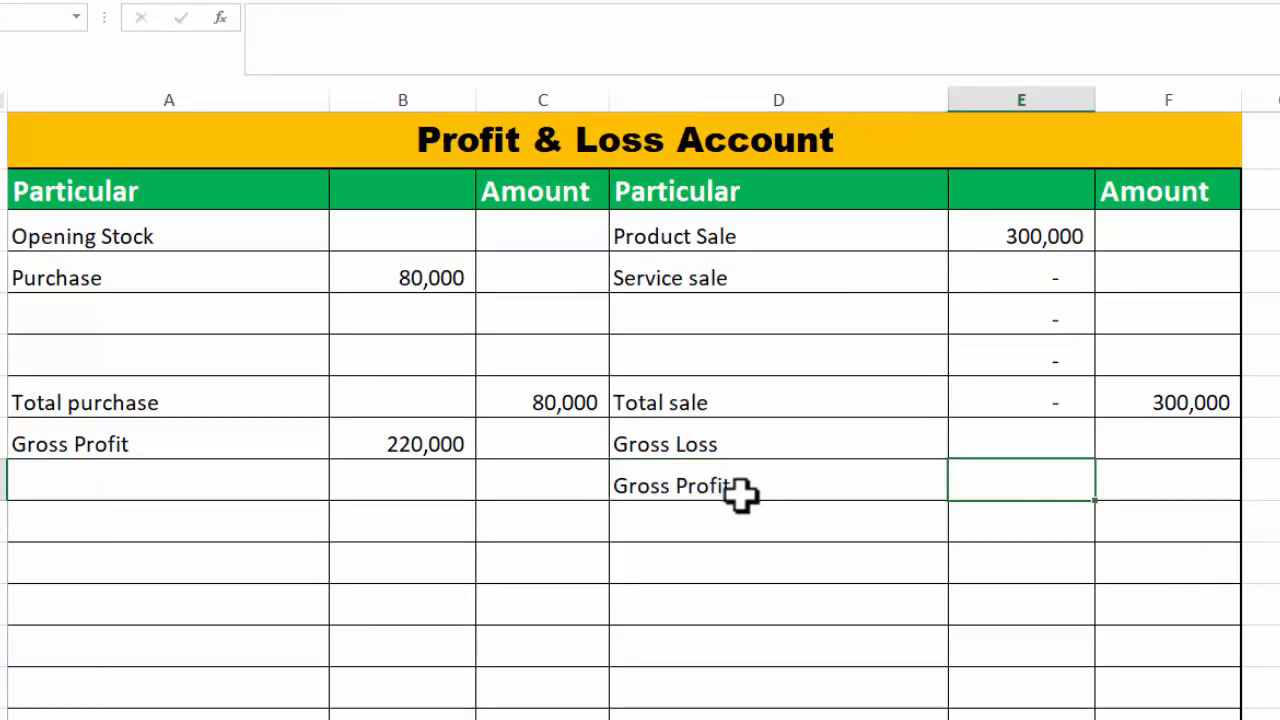
Enter the formula =IF(B8="","",B8) in F9 to carry the gross profit over to the sales side
key("Tab")
type("=")
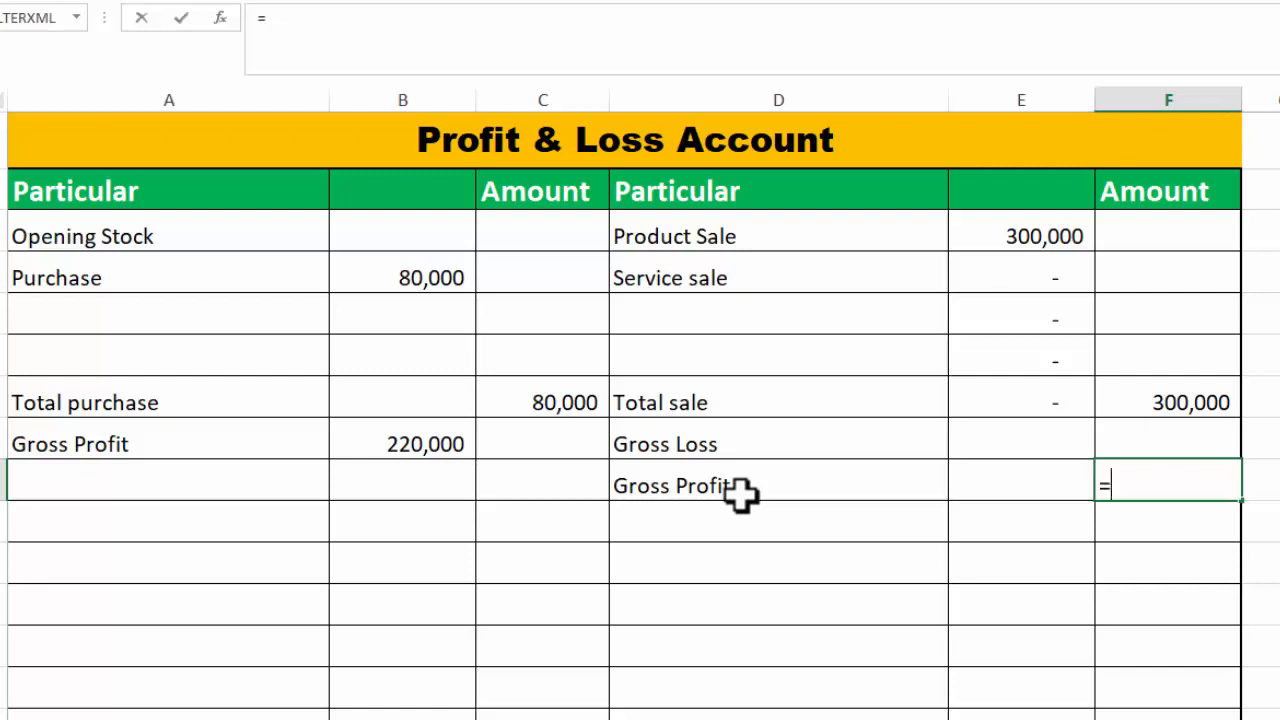
type("IF(")
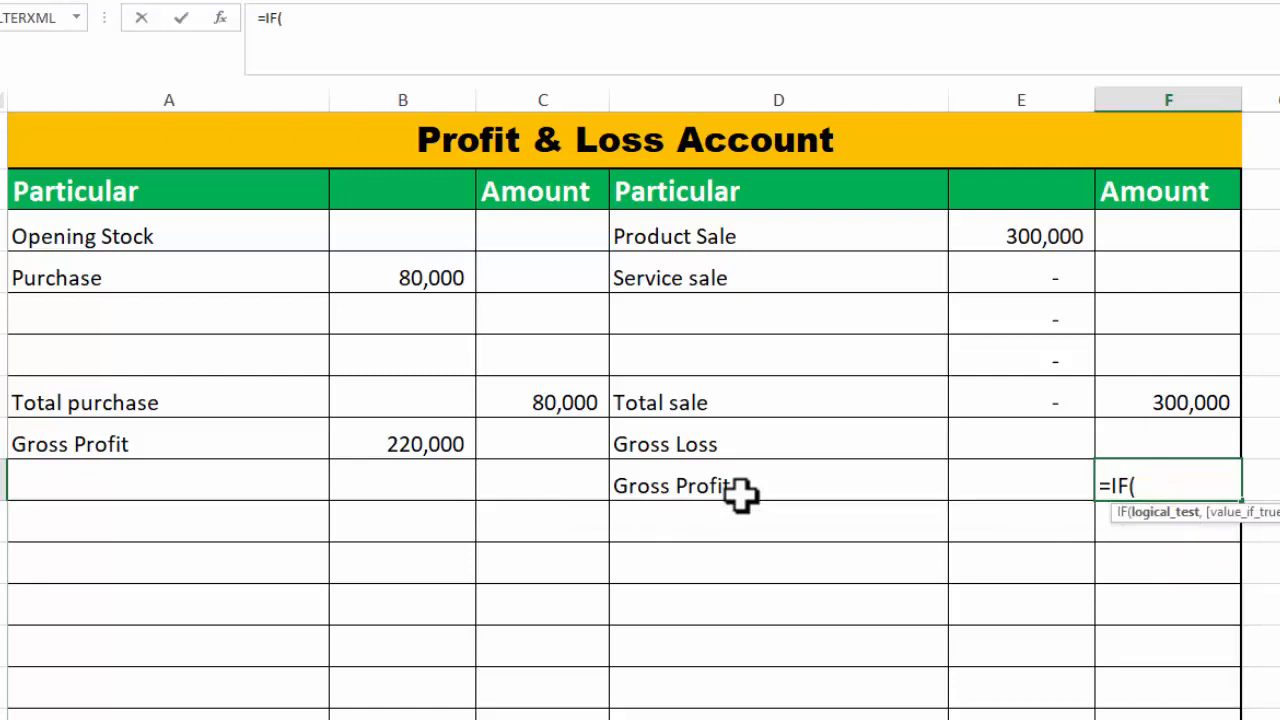
left_click(407, 444)
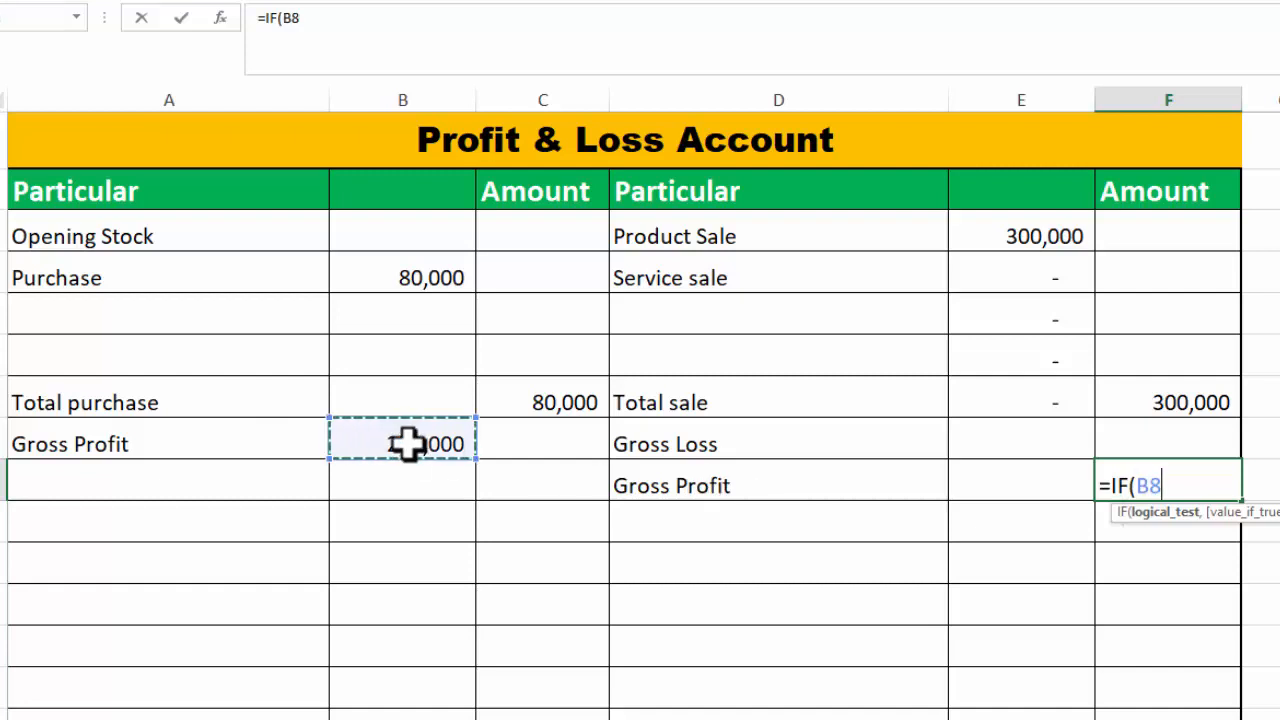
type("=")
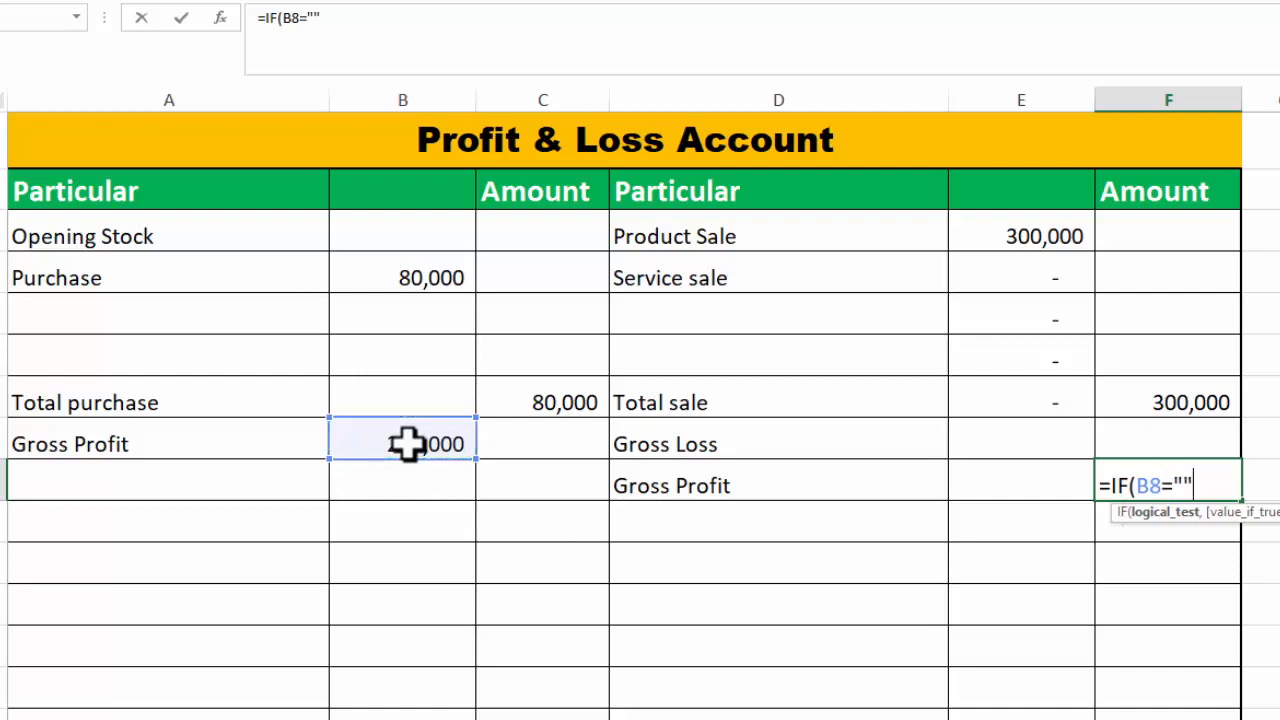
type("\"\",")
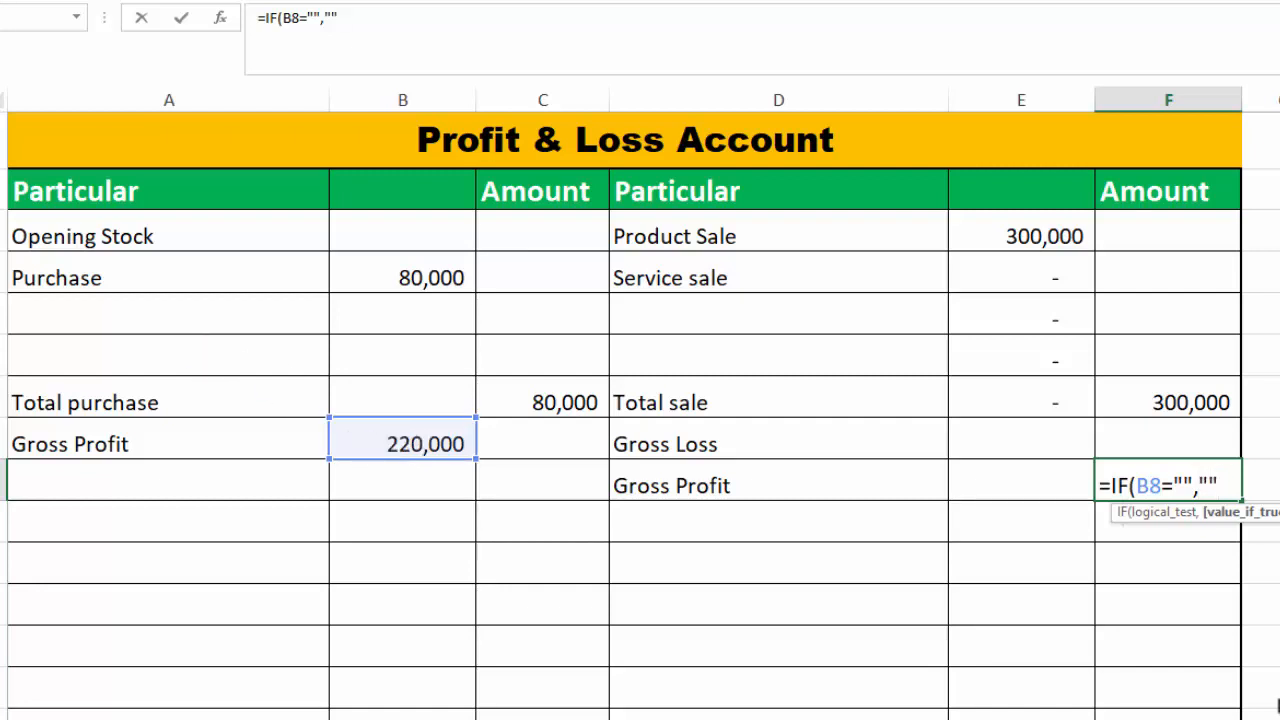
type(",")
left_click(434, 434)
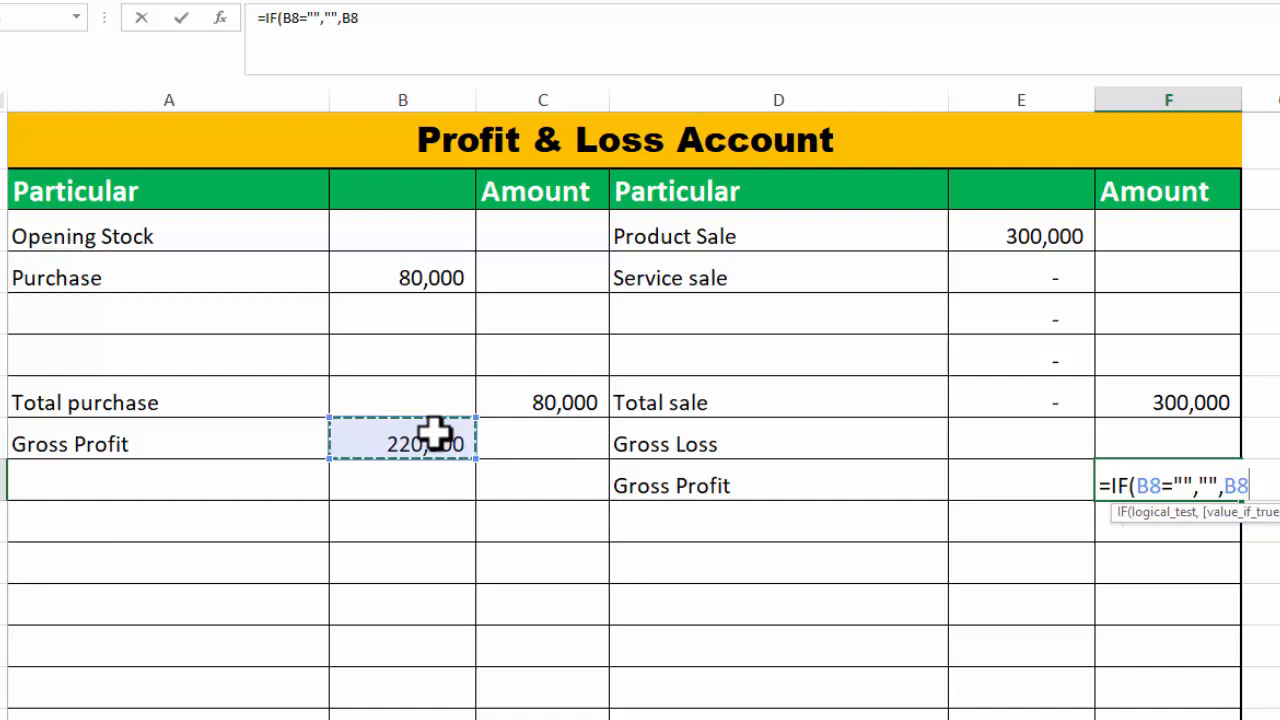
type(")")
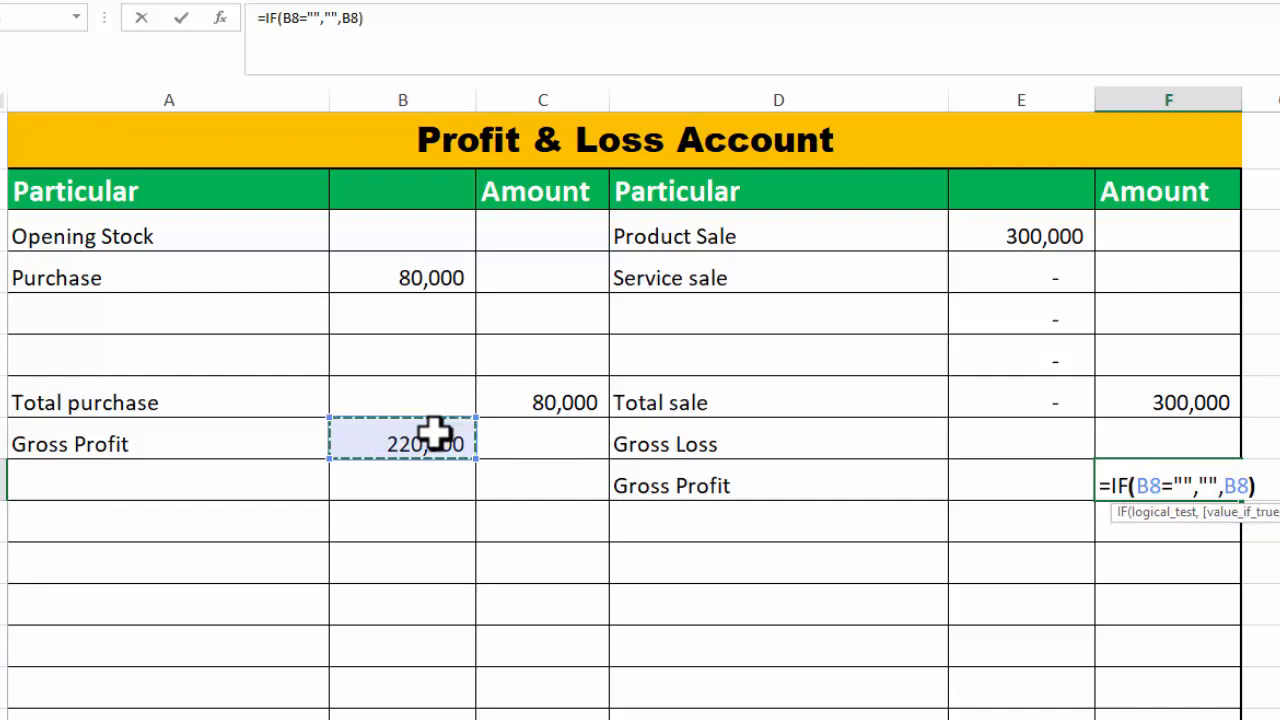
key("Return")
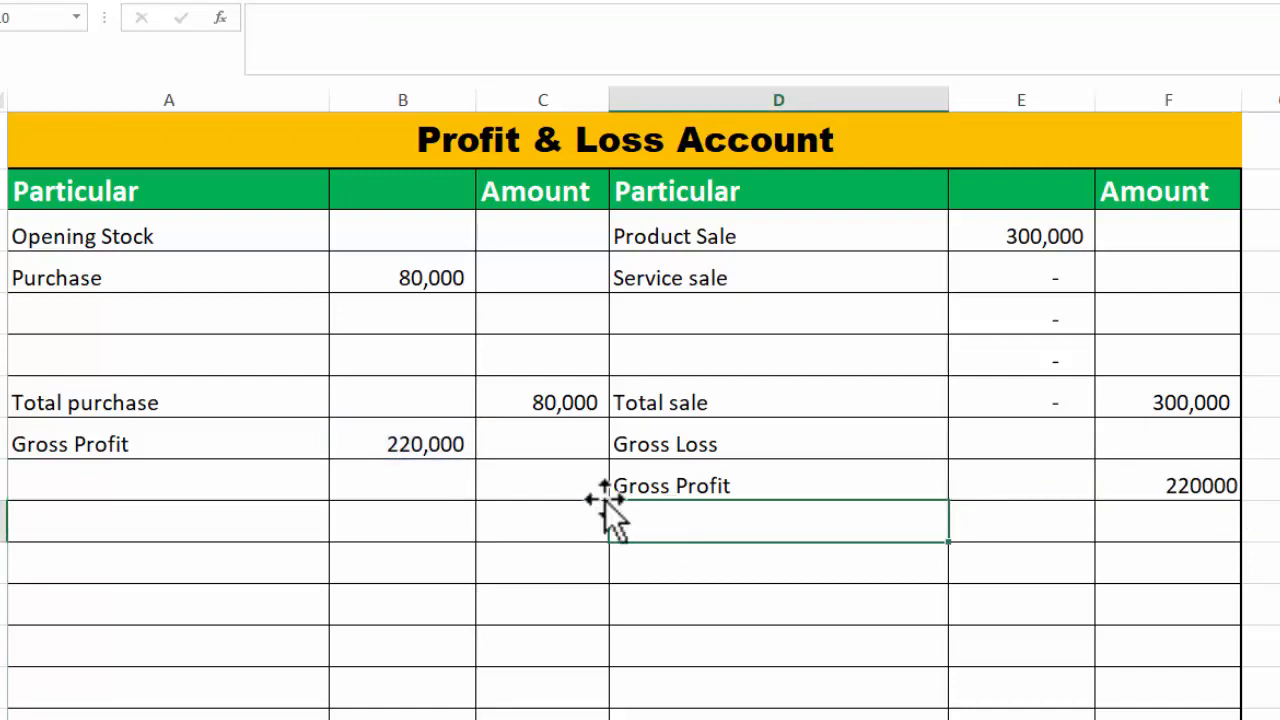
Bold the Gross Profit and Gross Loss labels and amounts in rows 8 and 9, and enlarge the Gross Profit label in D9
left_click(789, 475)
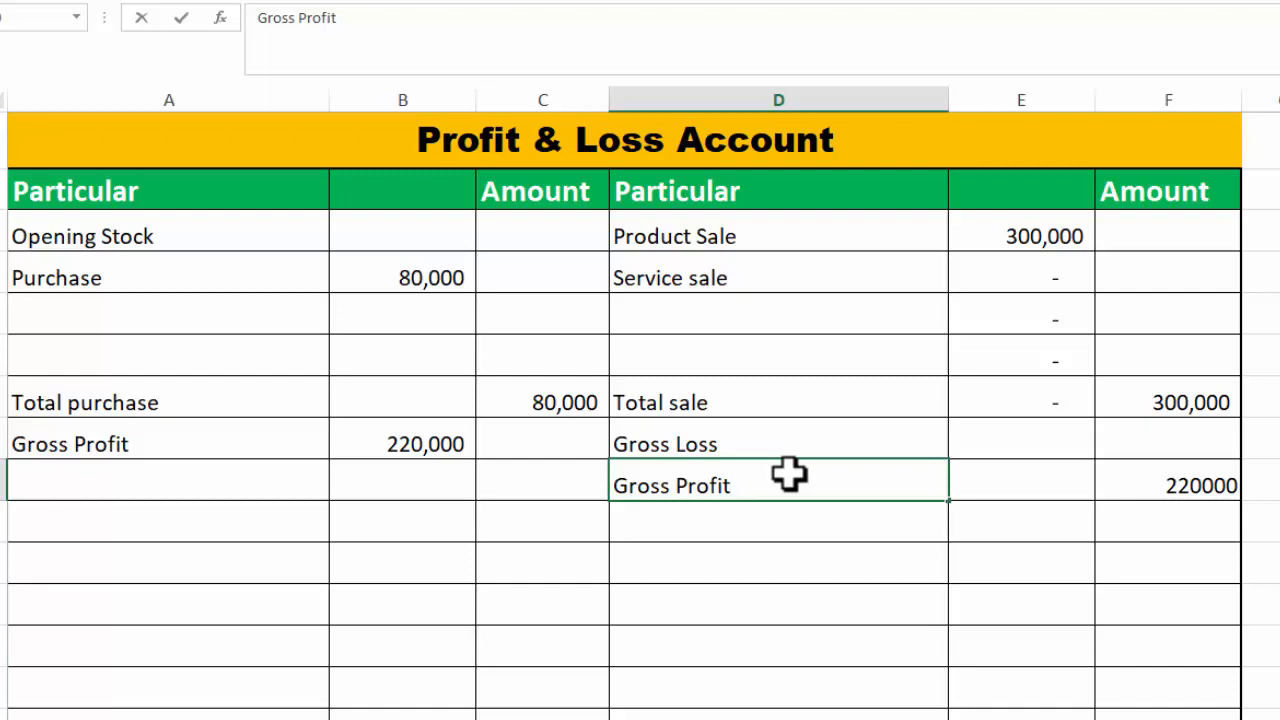
left_click(774, 557)
left_click(694, 486)
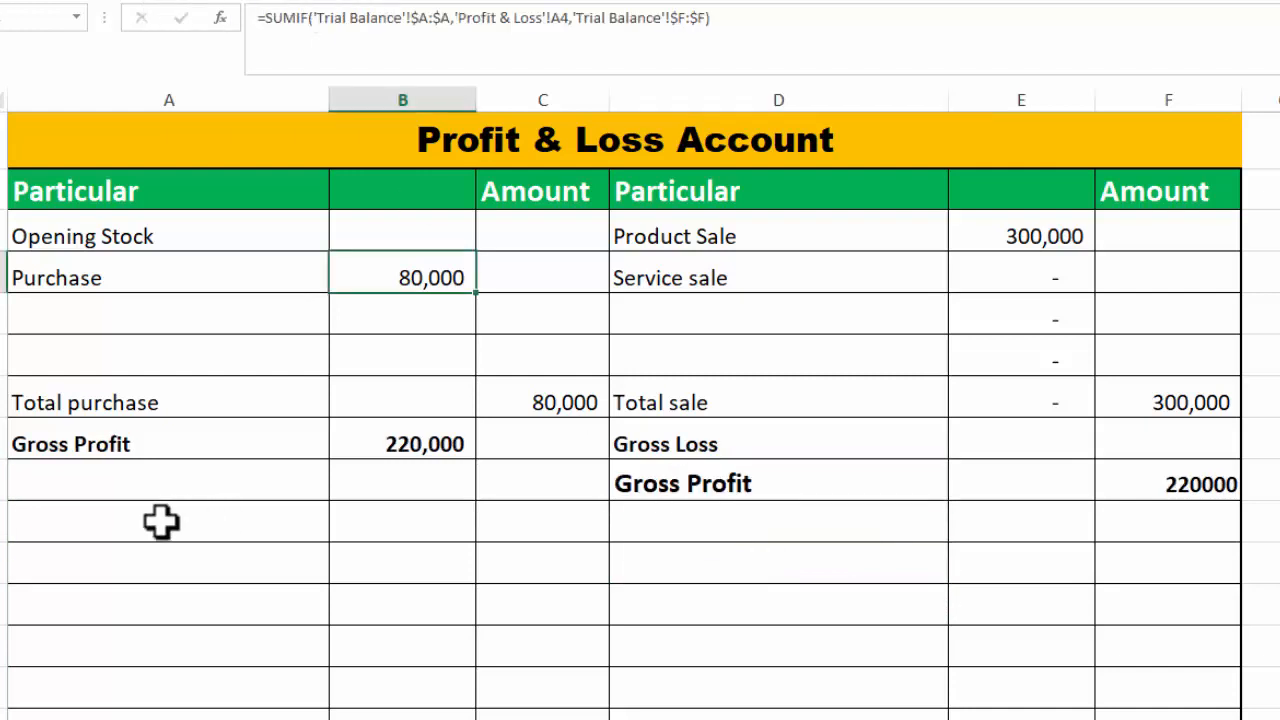
left_click(159, 521)
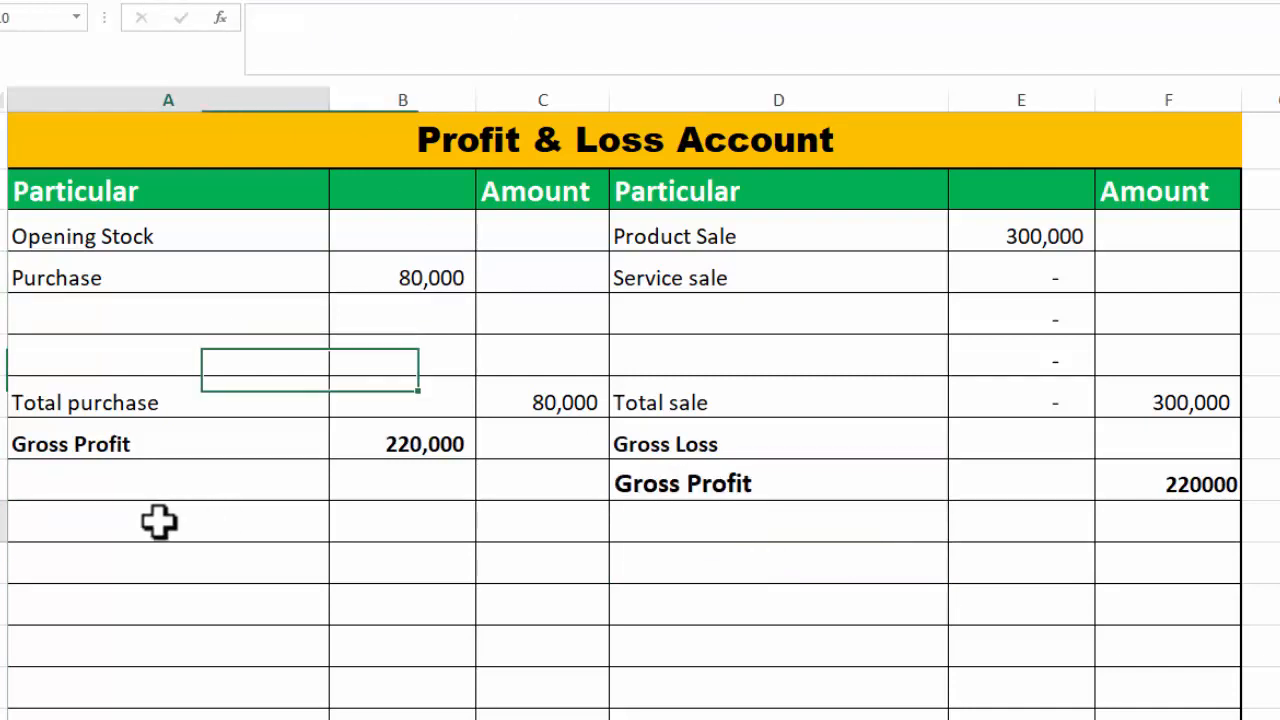
Paste the expense account names from Rent Exp to Insurance Exp into A10:A17 and fill B10:B17 with the Purchase row's SUMIF formula
left_click(159, 521)
type("Rent Exp Advertisment Exp Wages Salaries Interest  Exp")
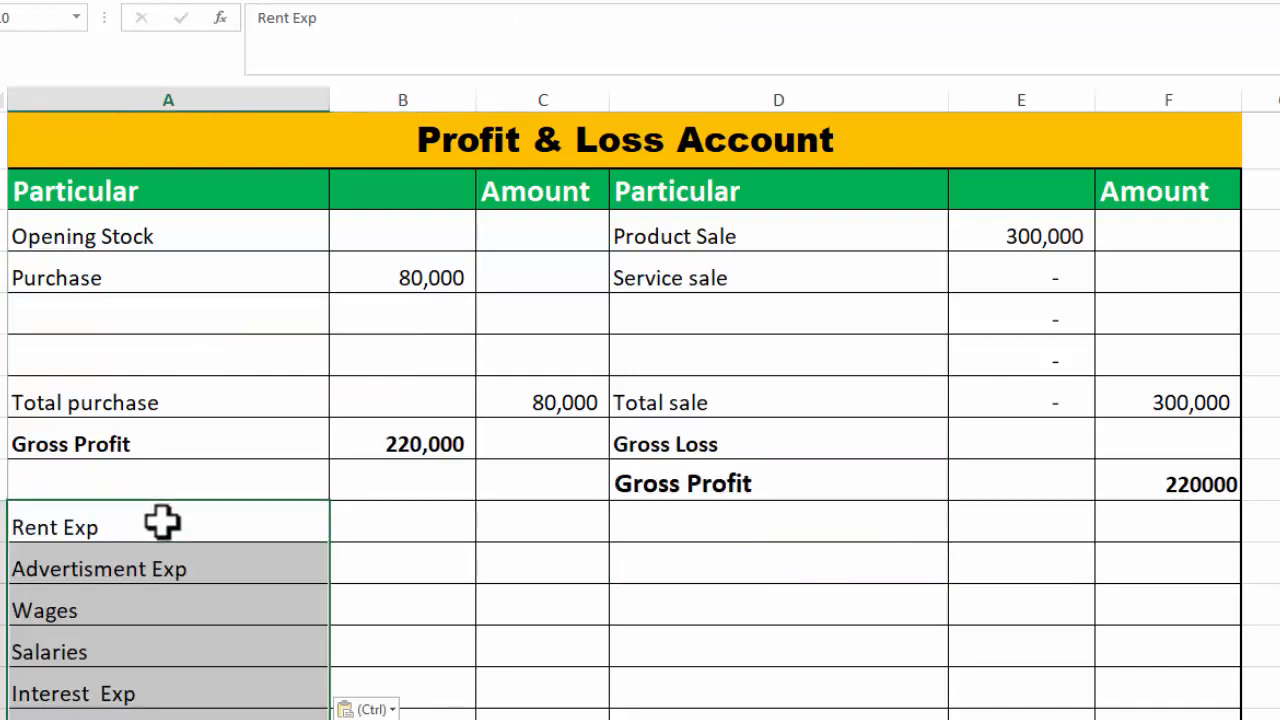
left_click(427, 524)
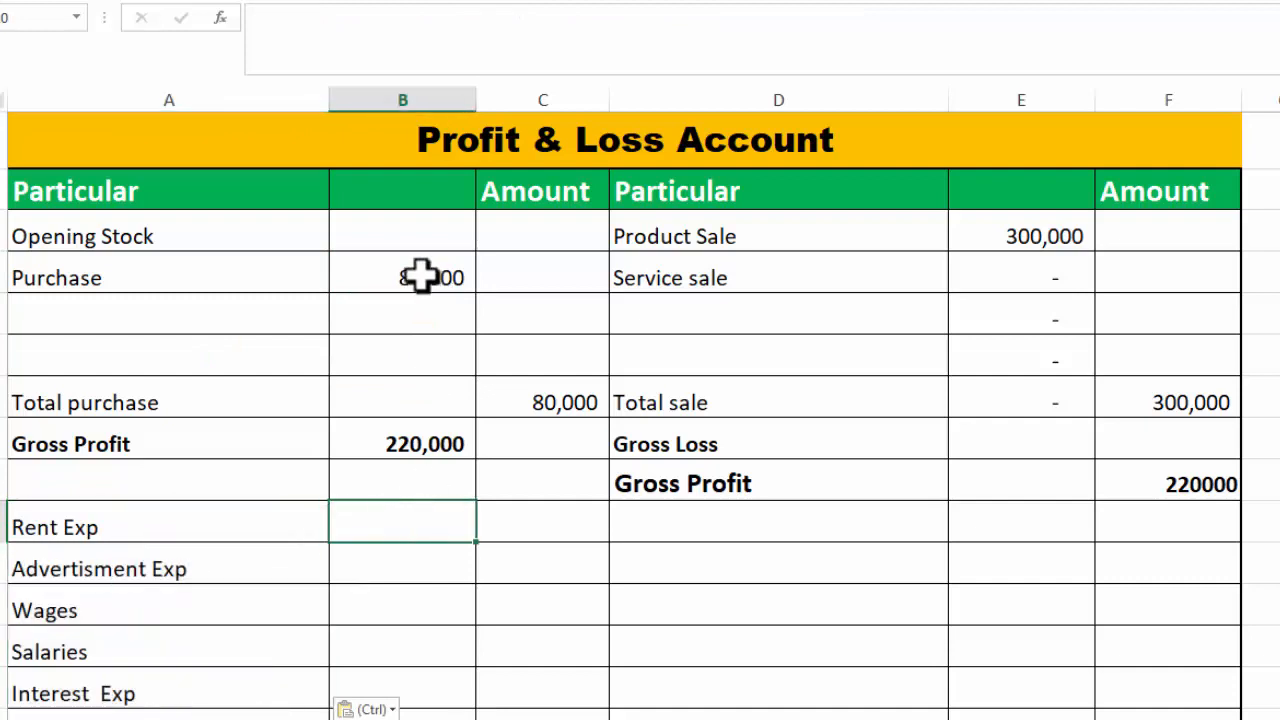
left_click(420, 277)
key("ctrl+c")
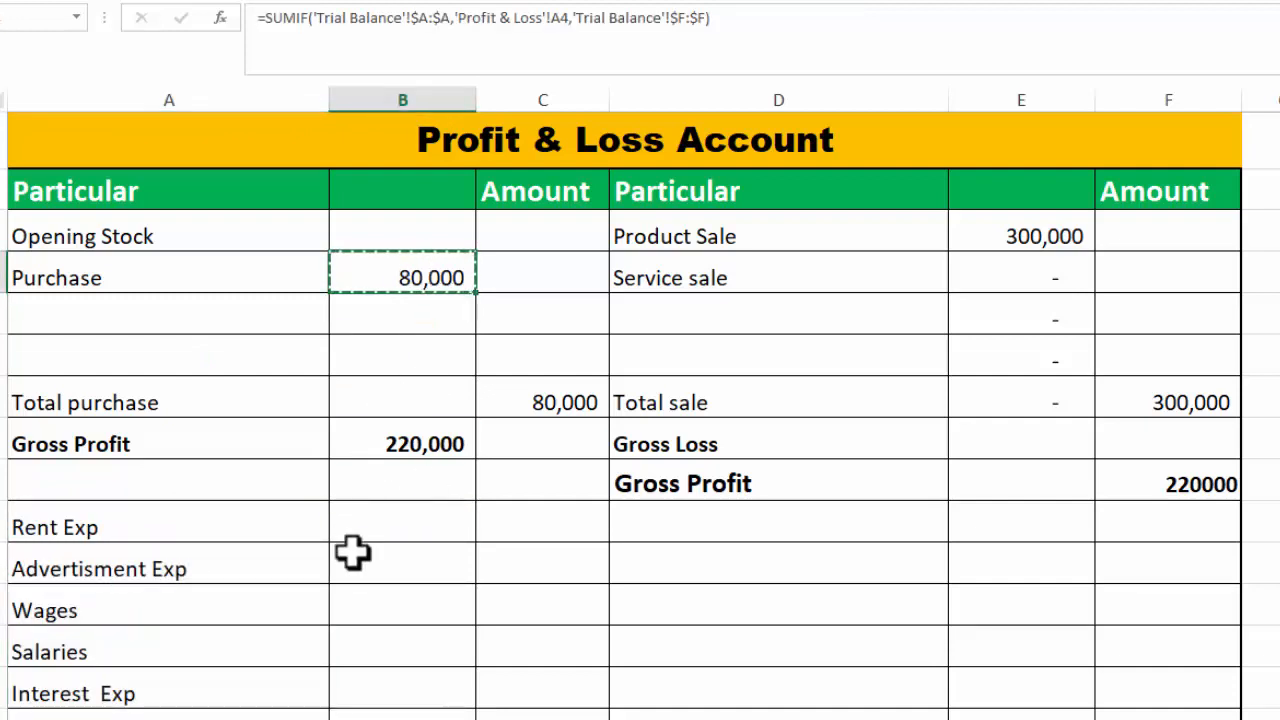
left_click(386, 529)
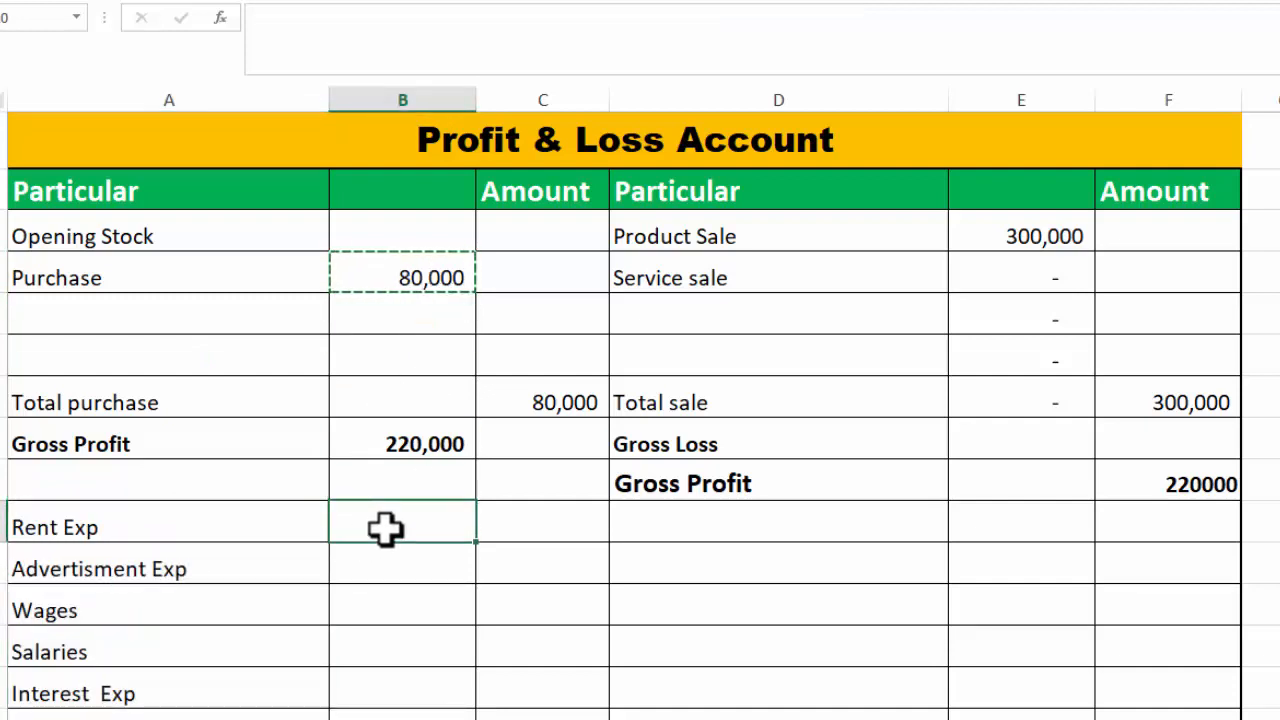
key("ctrl+v")
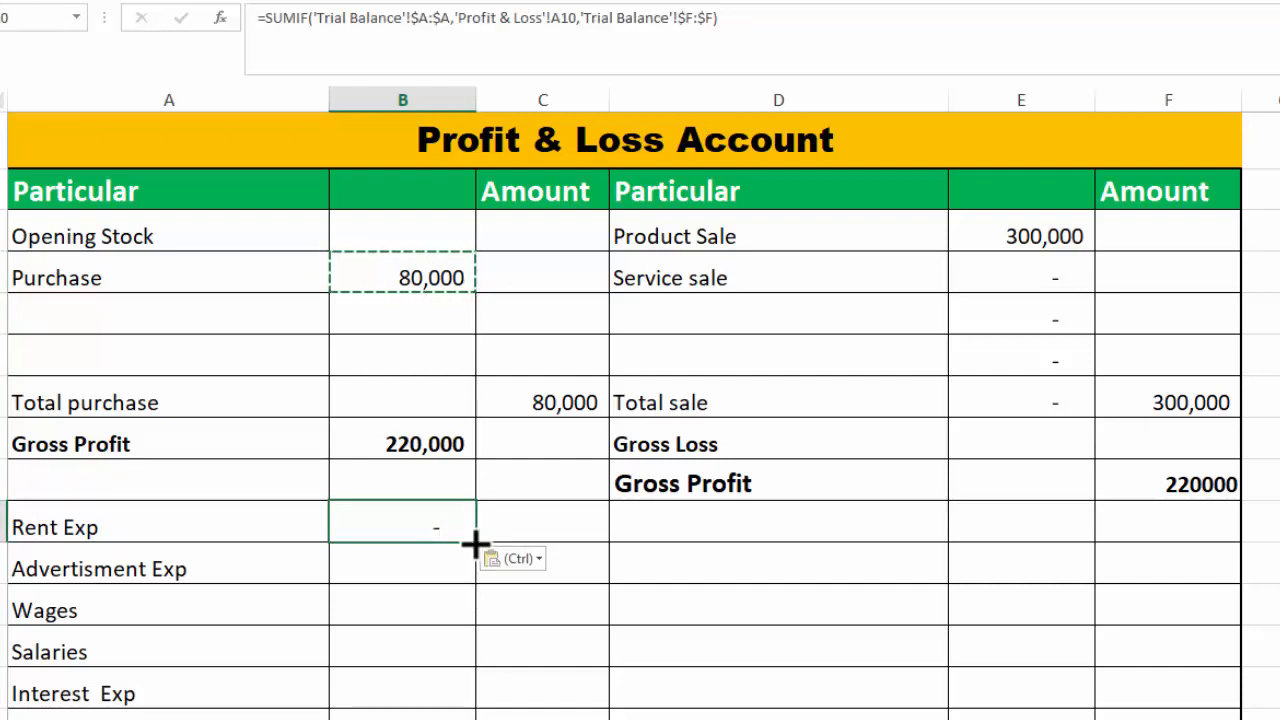
mouse_move(475, 542)
left_mouse_down()
mouse_move(449, 712)
mouse_move(435, 650)
left_mouse_up()
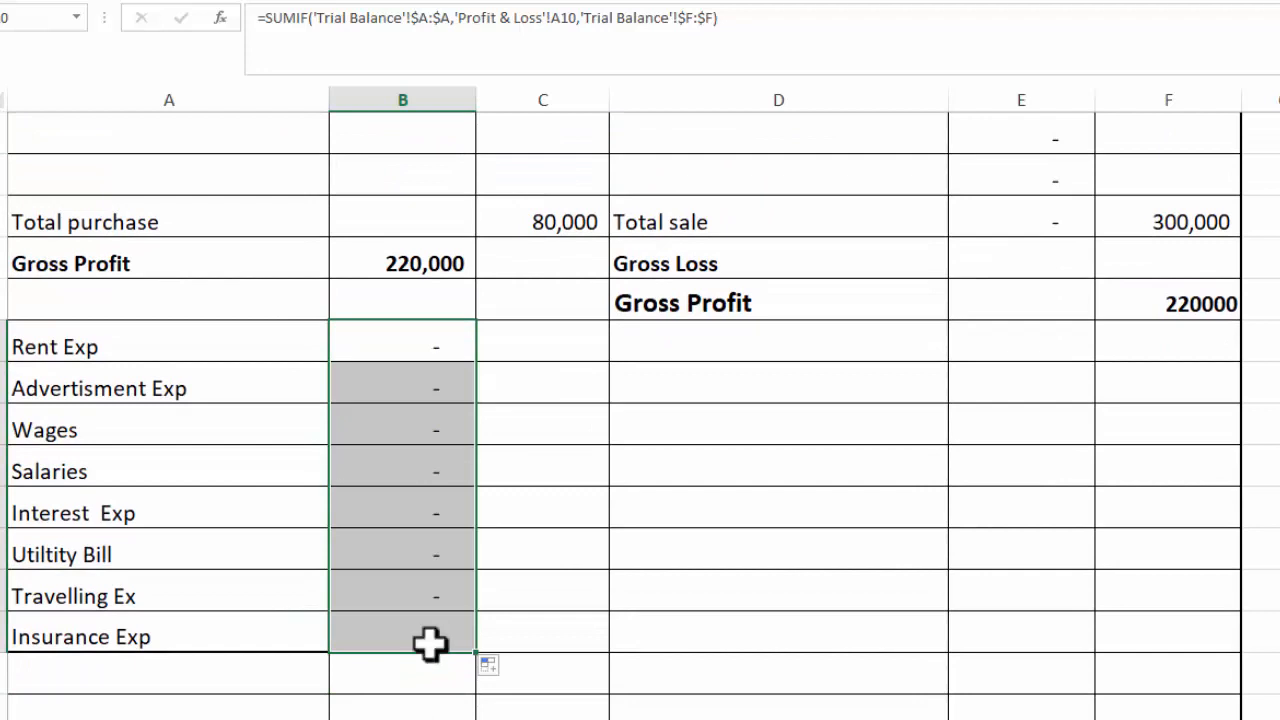
Total the expense amounts in C17, beside Insurance Exp, with =SUM(B10:B17)
left_click(557, 618)
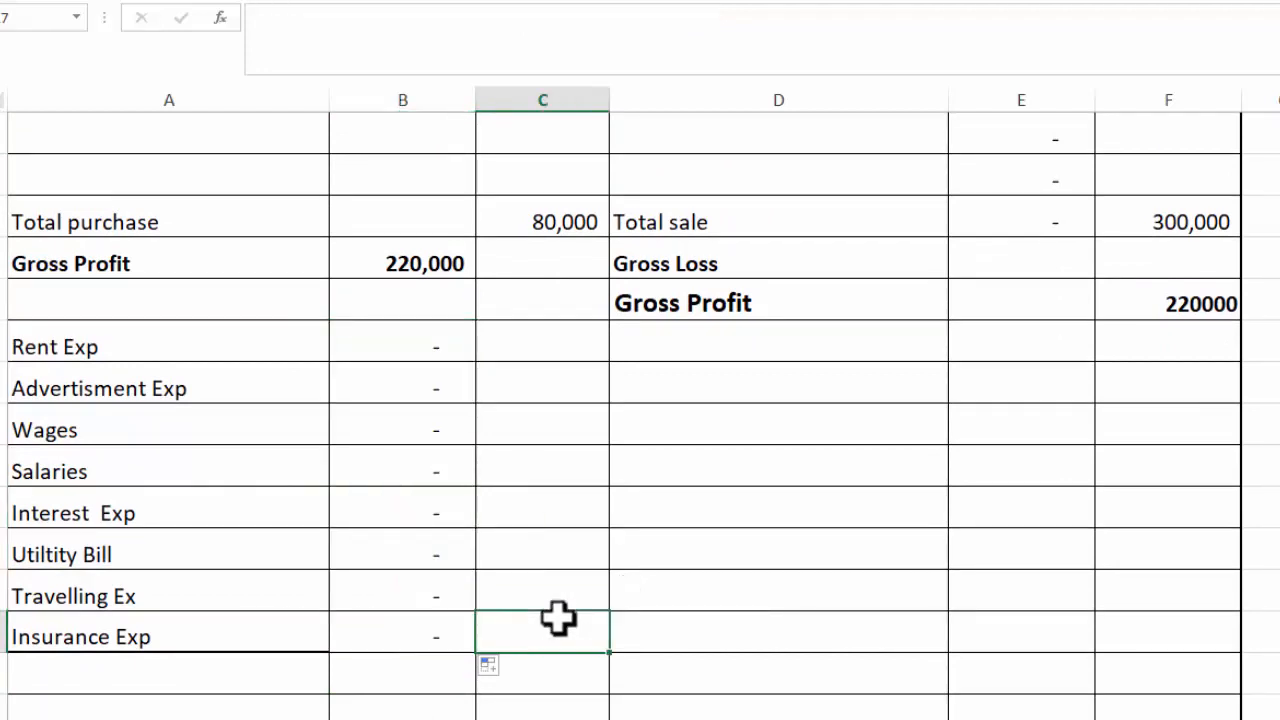
type("=SUM")
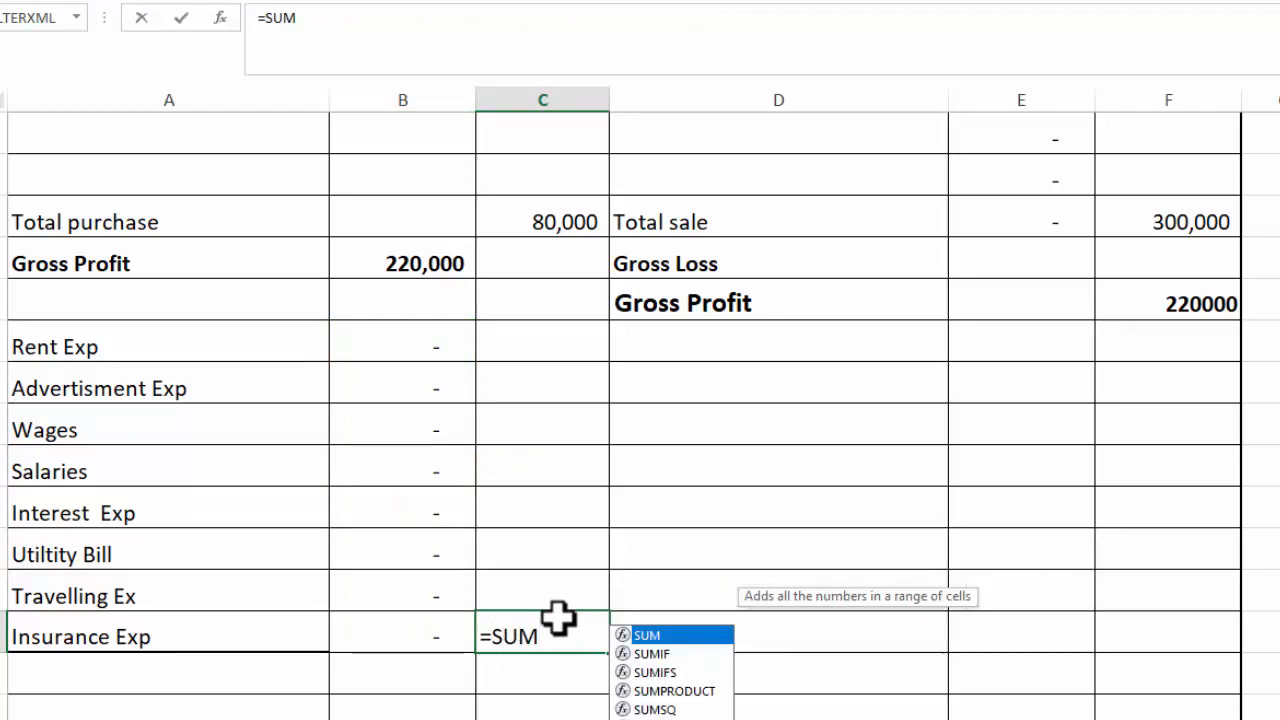
type("(")
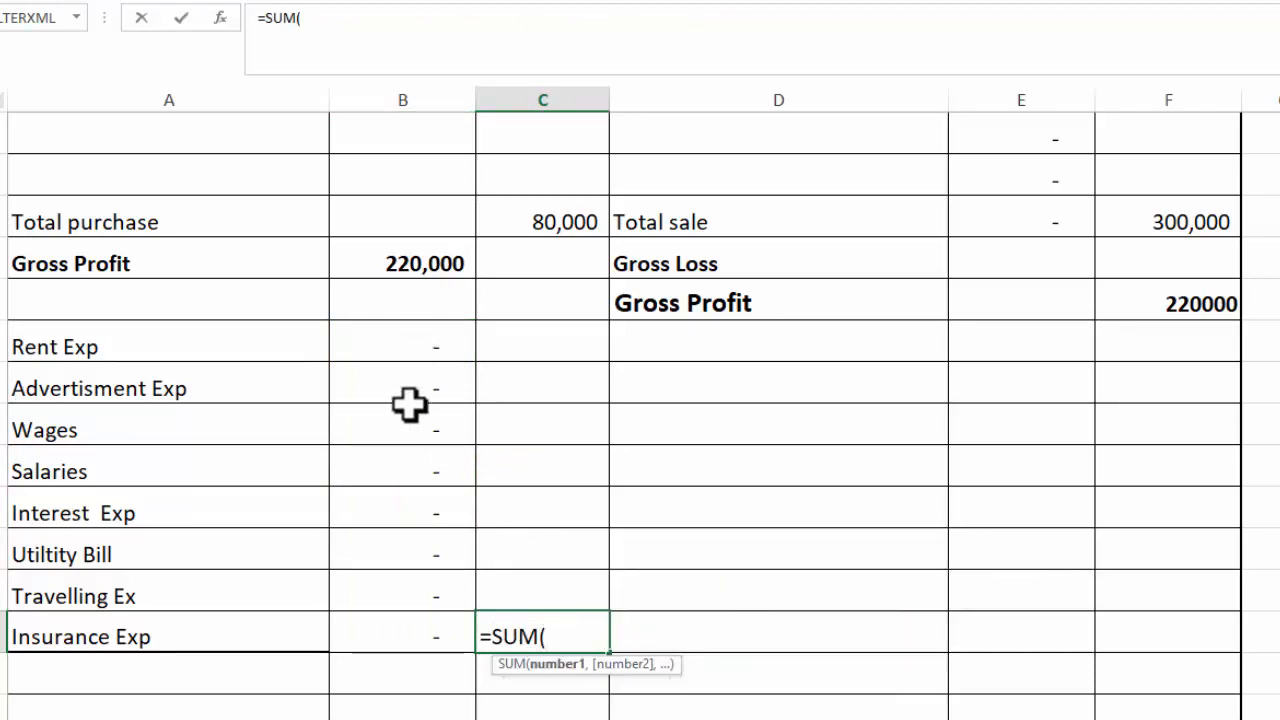
left_click_drag(410, 346, 420, 617)
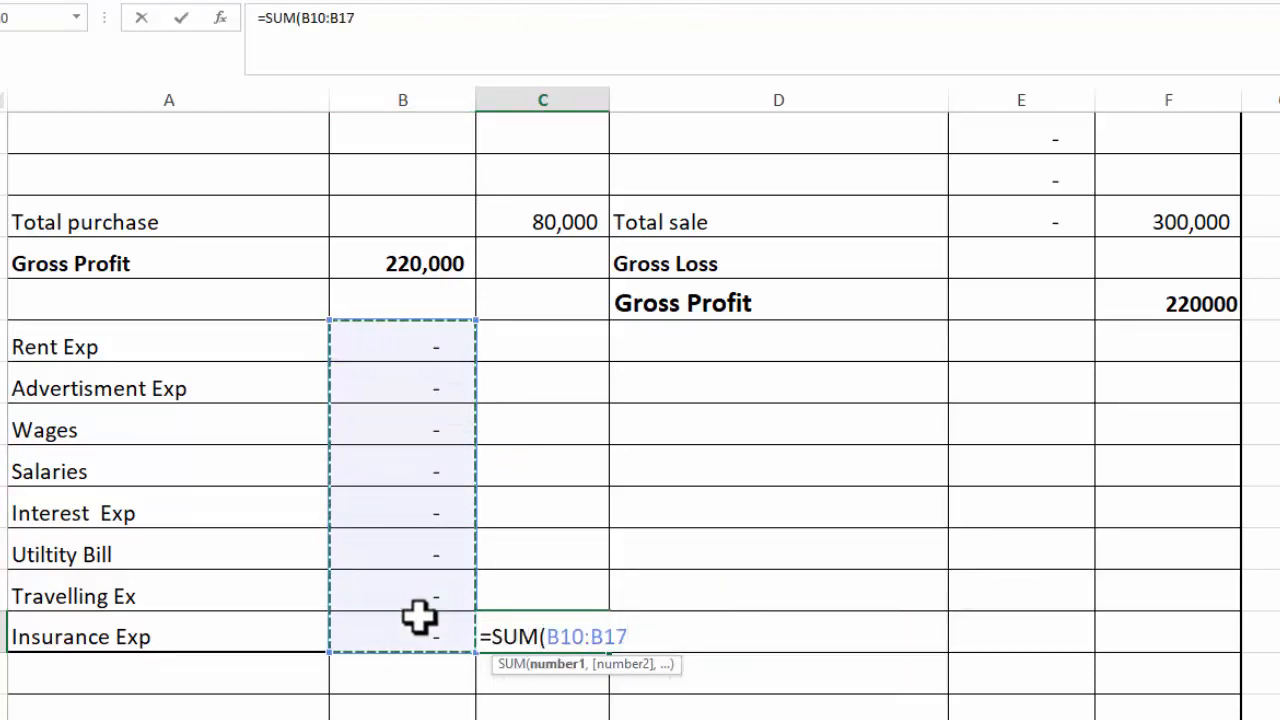
type(")")
key("Return")
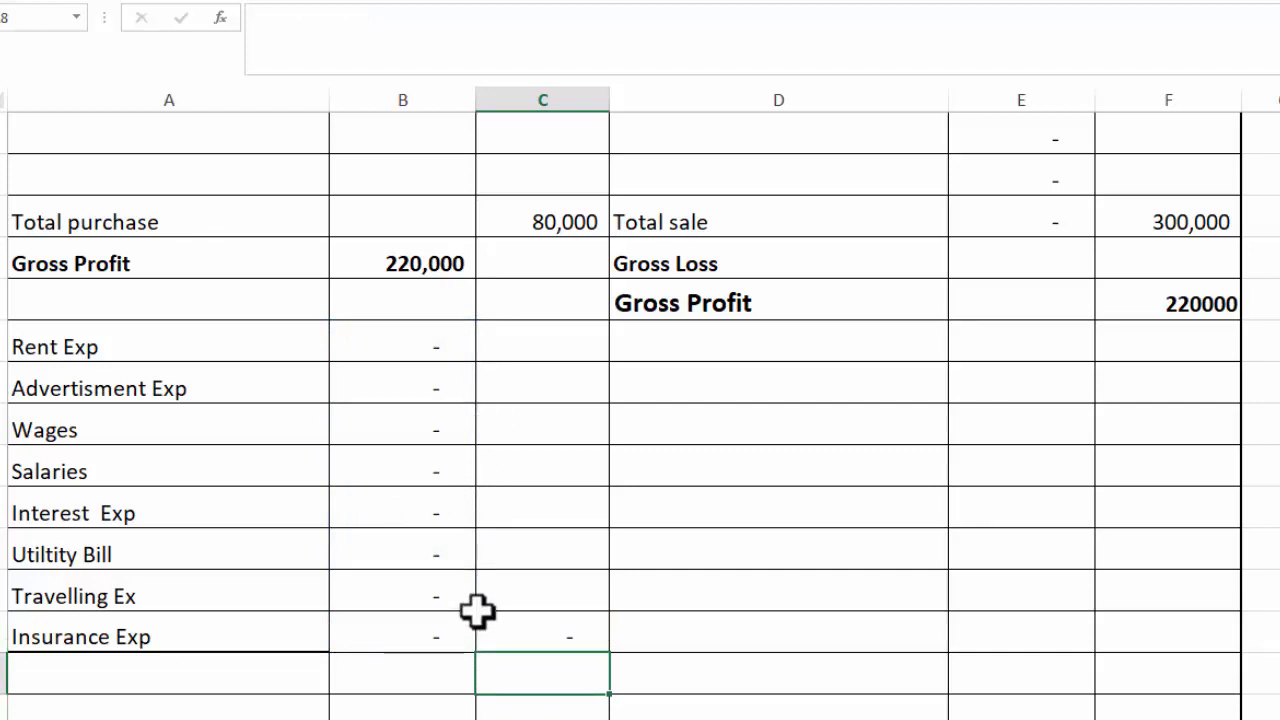
On the journal sheet, record Rent Exp with a debit of 7,000 for entry GL- 6 dated 08-Feb-22
left_click(420, 719)
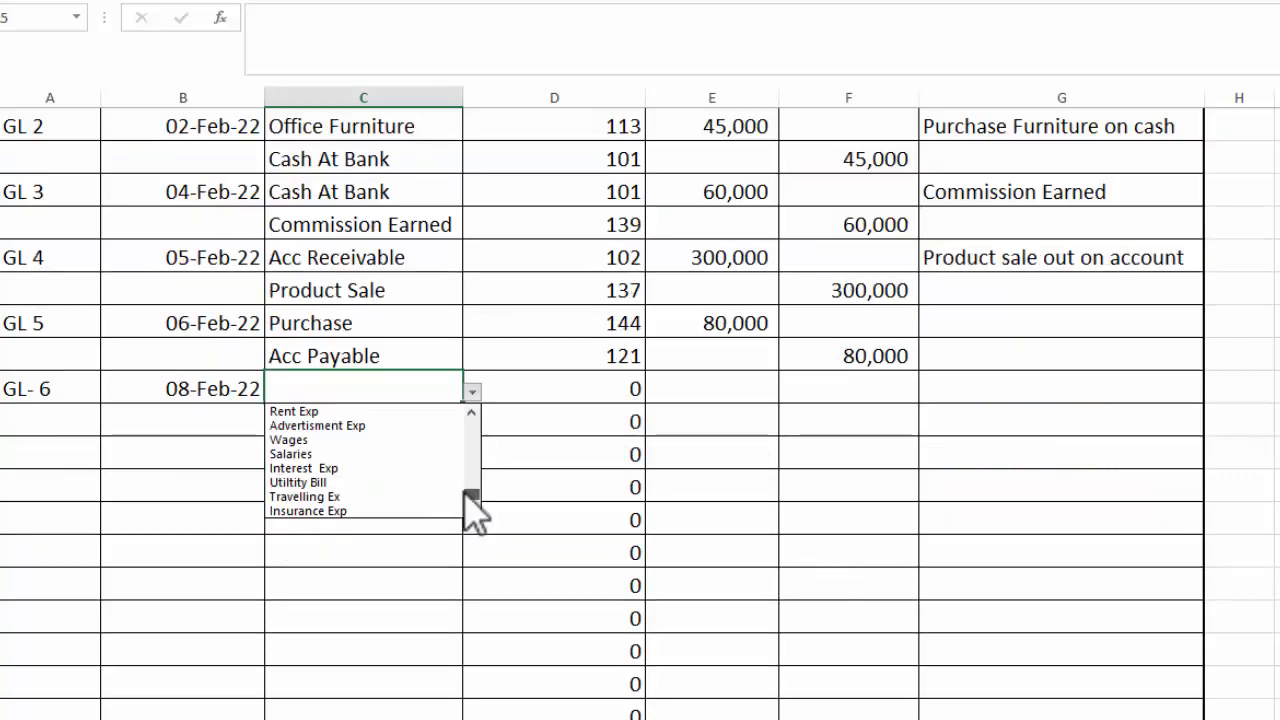
left_click(368, 411)
left_click(715, 381)
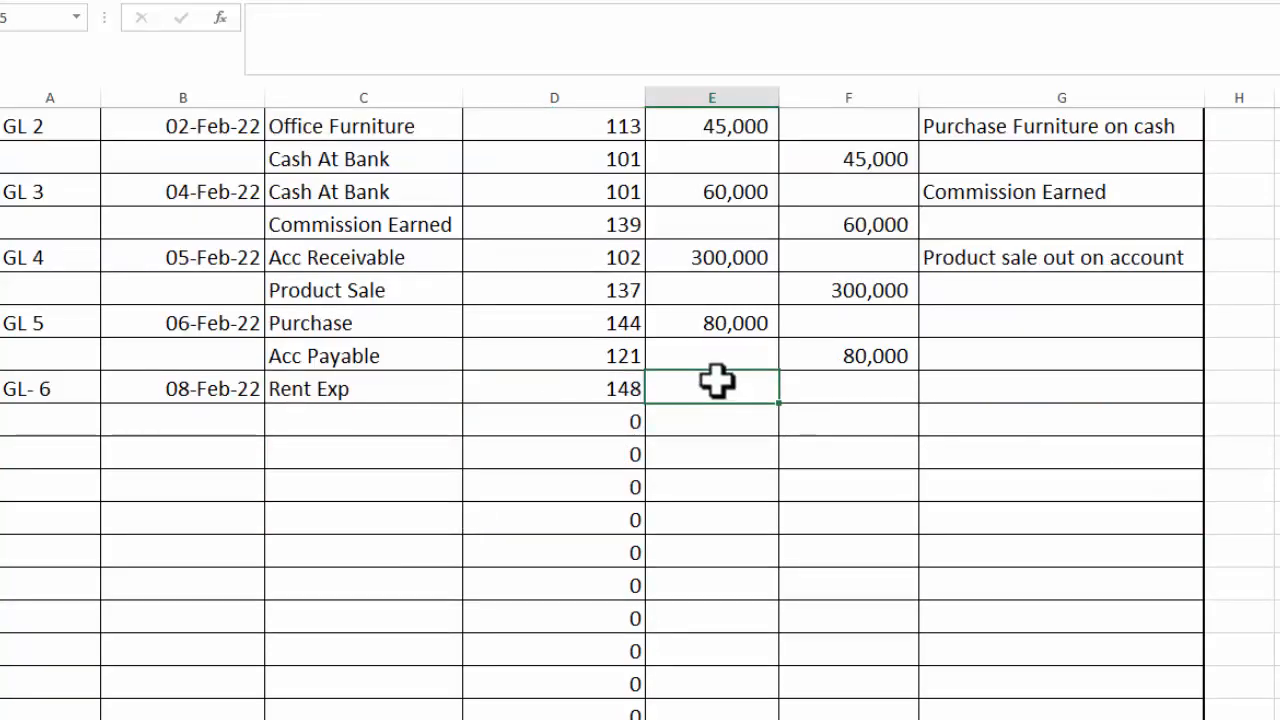
type("7")
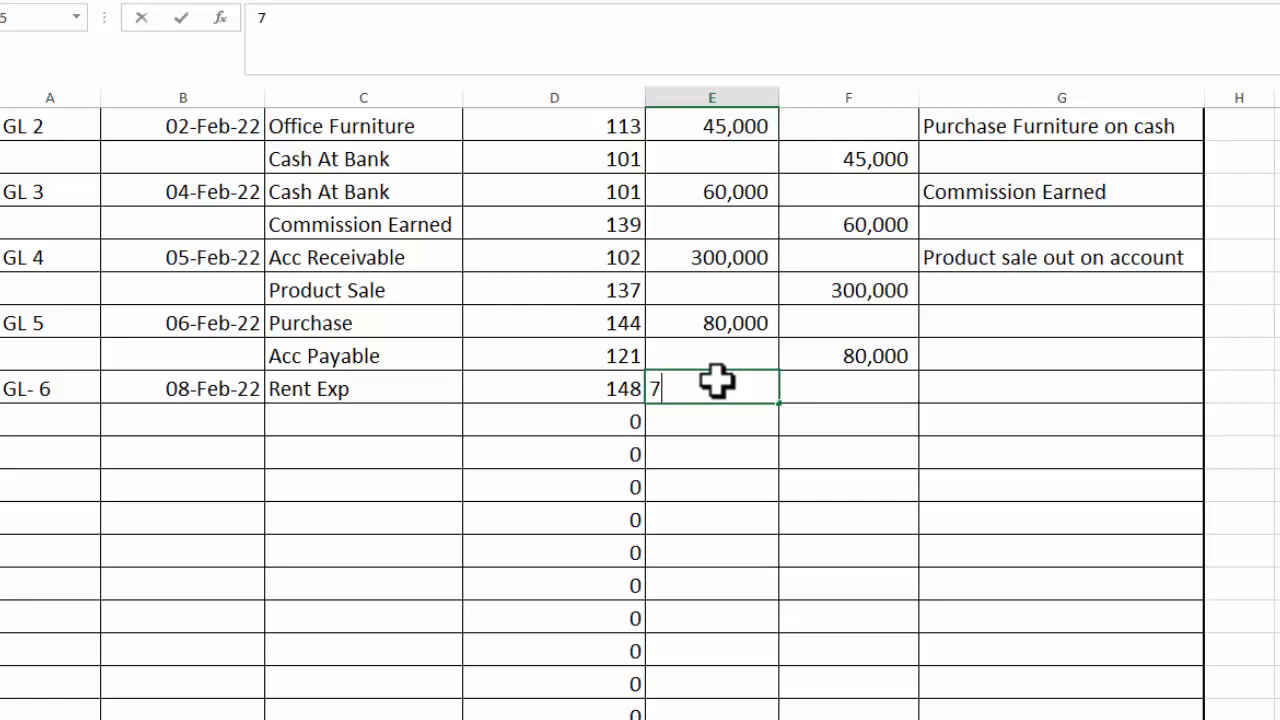
type("000")
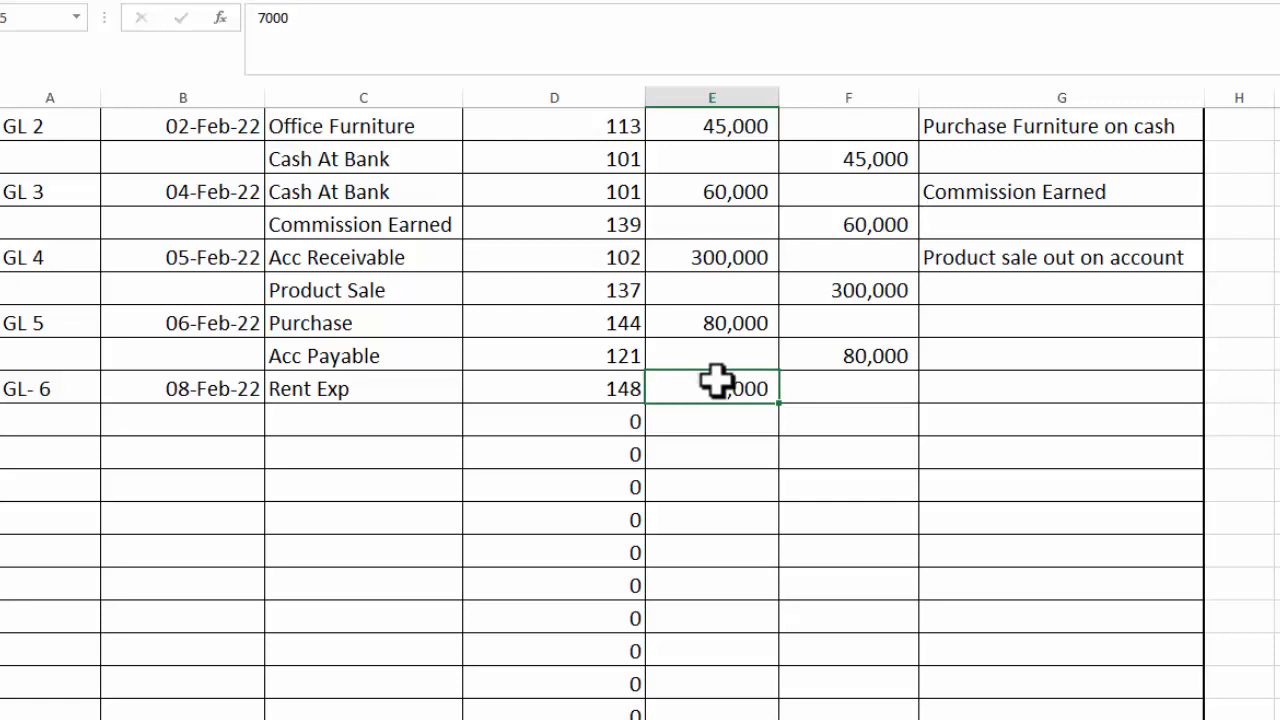
key("Tab")
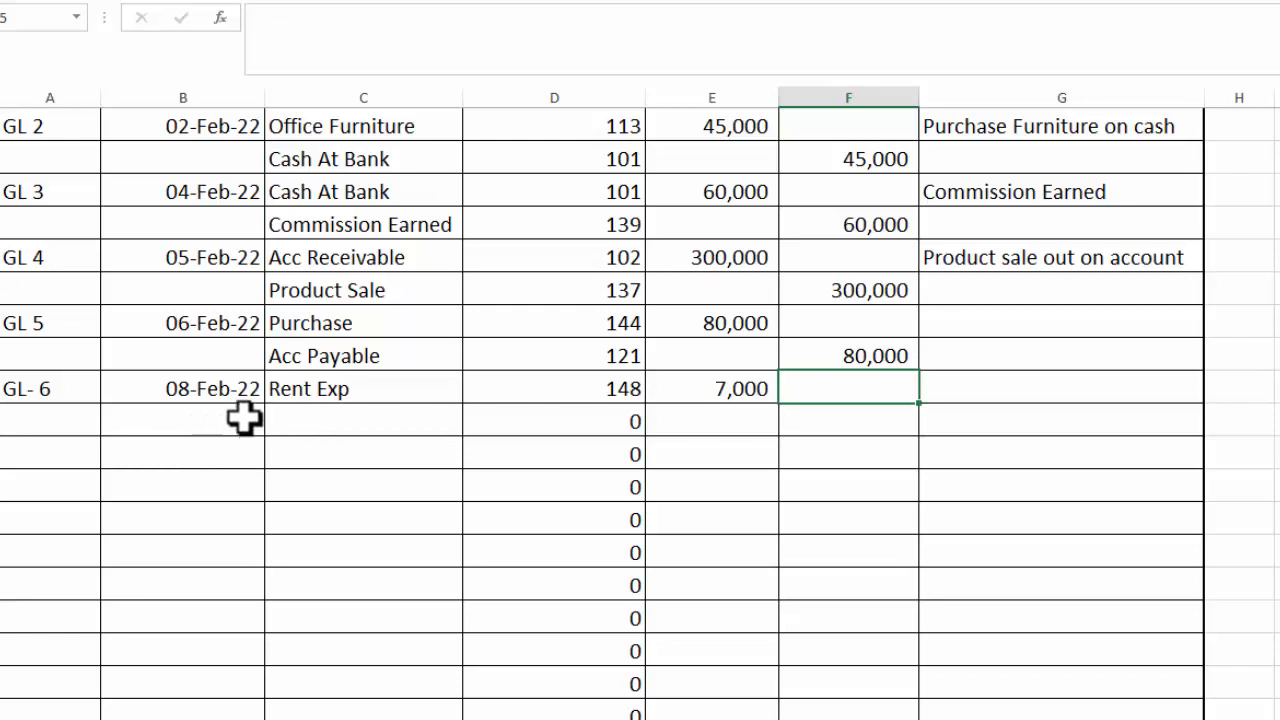
Record Cash At Bank with a credit of 7,000 in the row below Rent Exp
left_click(300, 421)
left_click(472, 426)
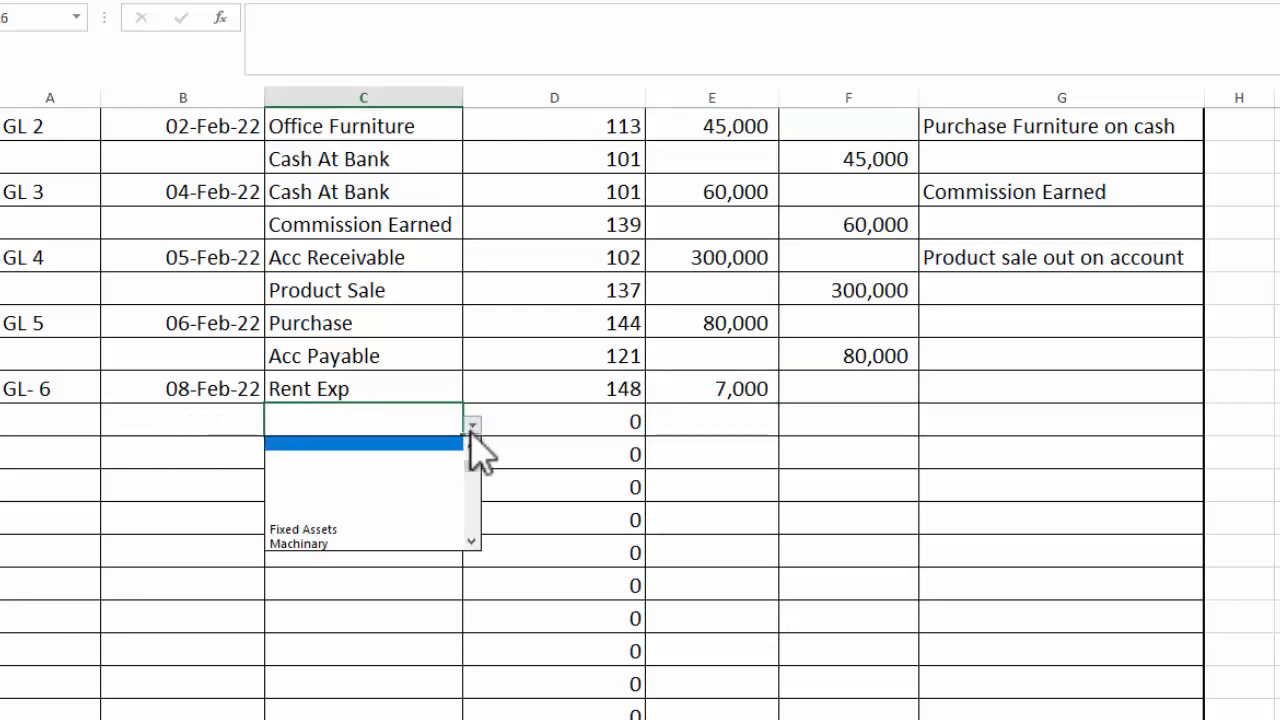
scroll(478, 490, "down", 3)
mouse_move(474, 474)
left_mouse_down()
mouse_move(476, 492)
mouse_move(474, 459)
left_mouse_up()
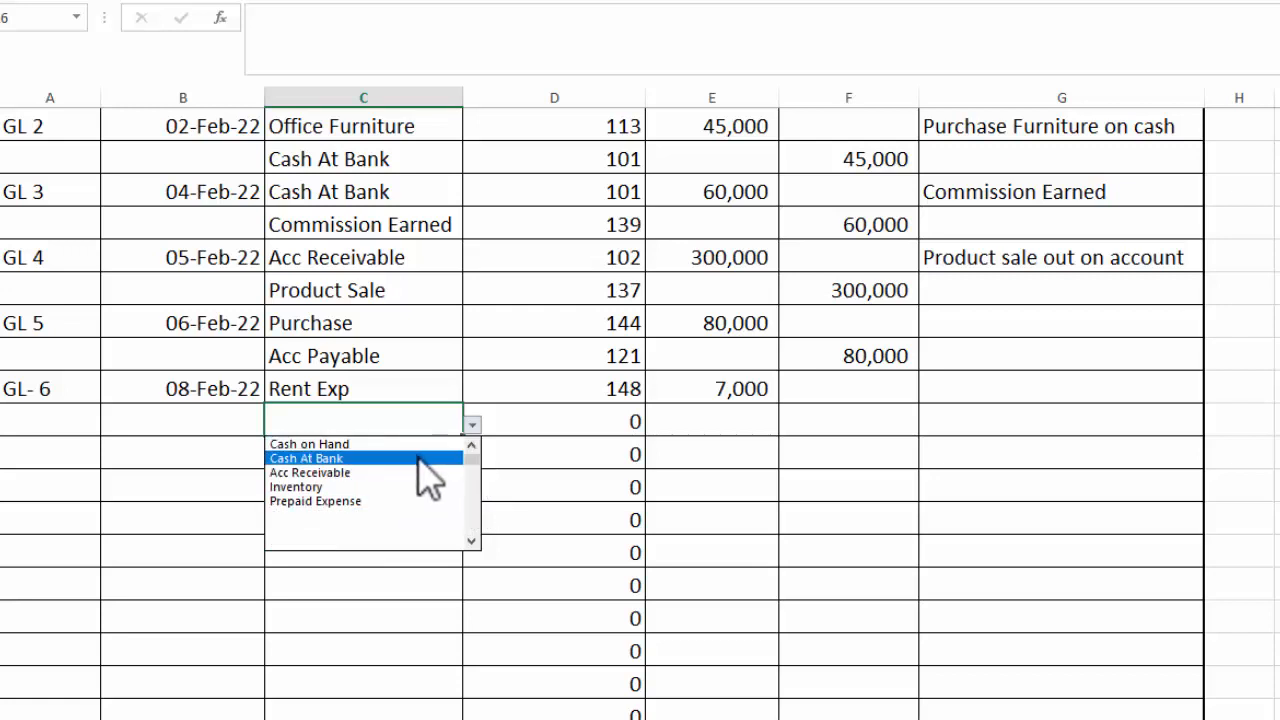
left_click(424, 458)
left_click(820, 425)
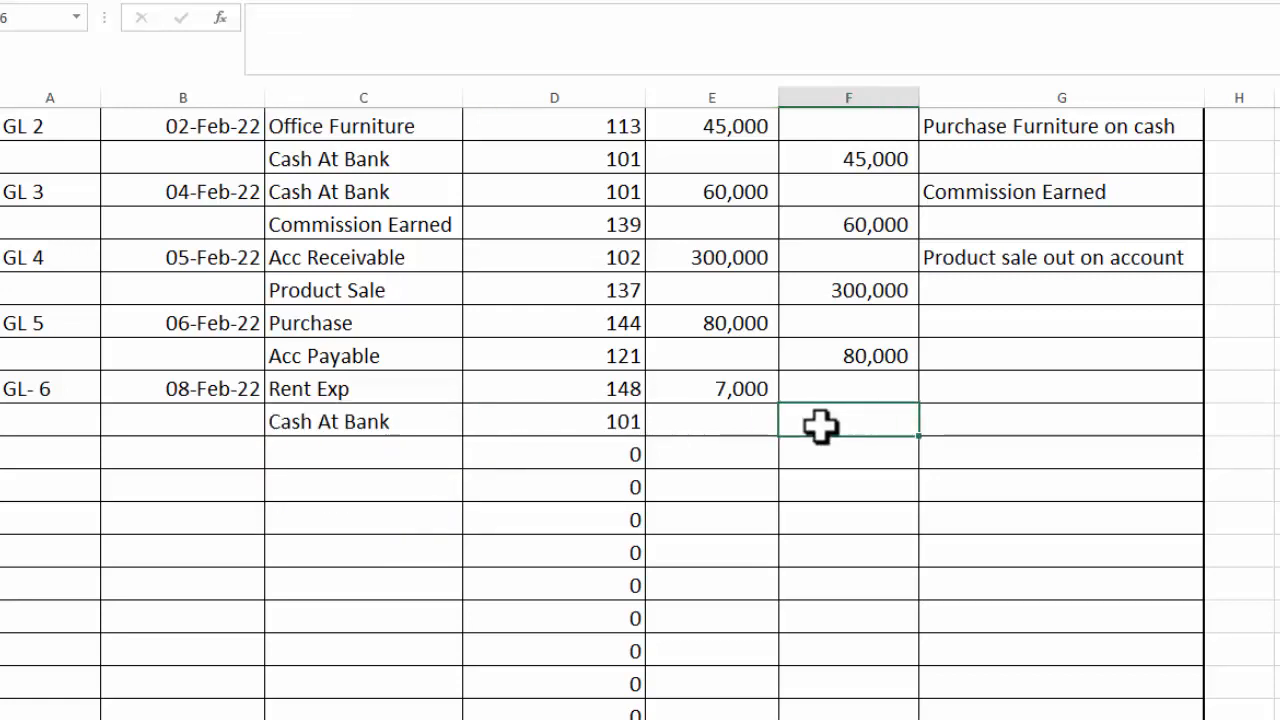
type("6")
type("000")
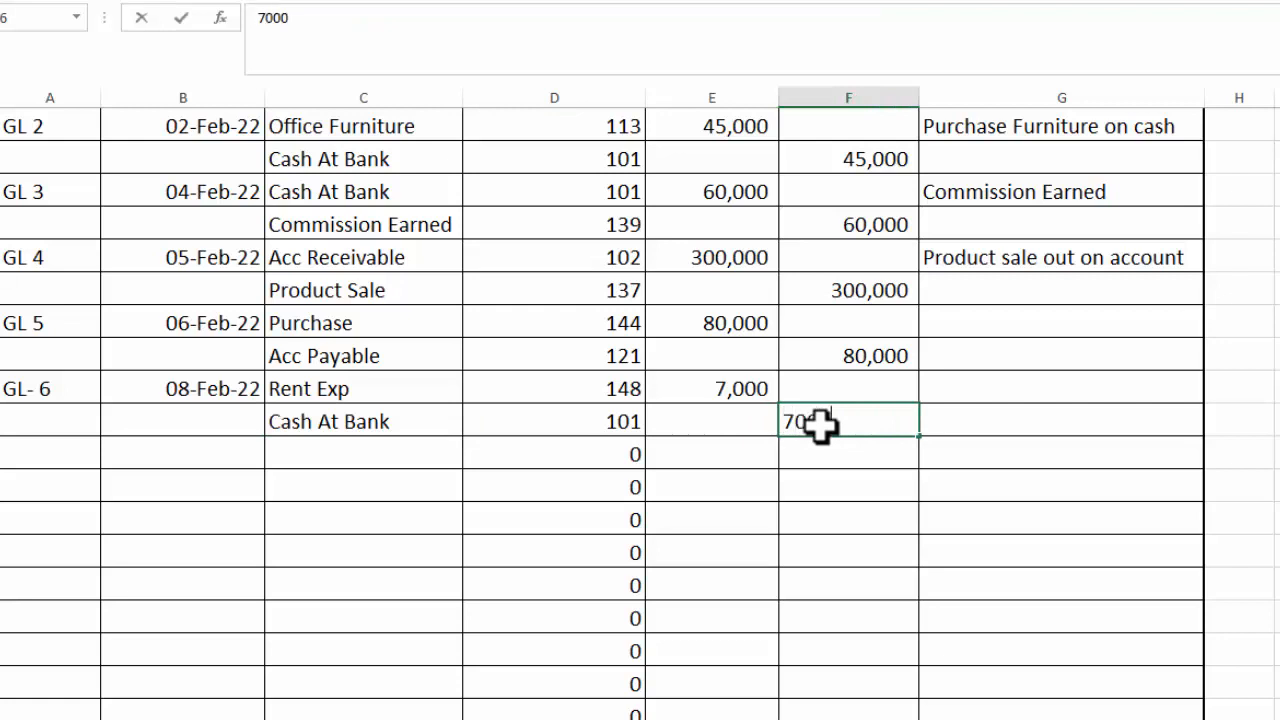
key("Tab")
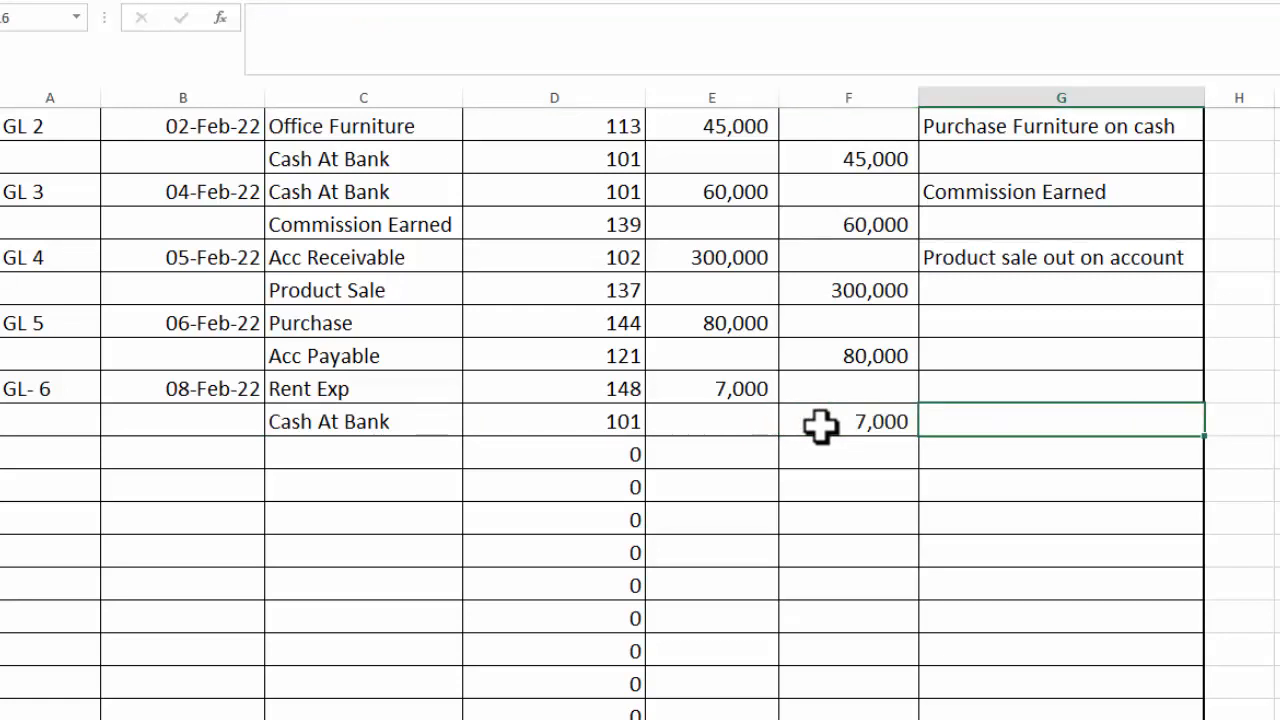
Enter the description Paid Rent expense in column G of the Rent Exp row
left_click(943, 386)
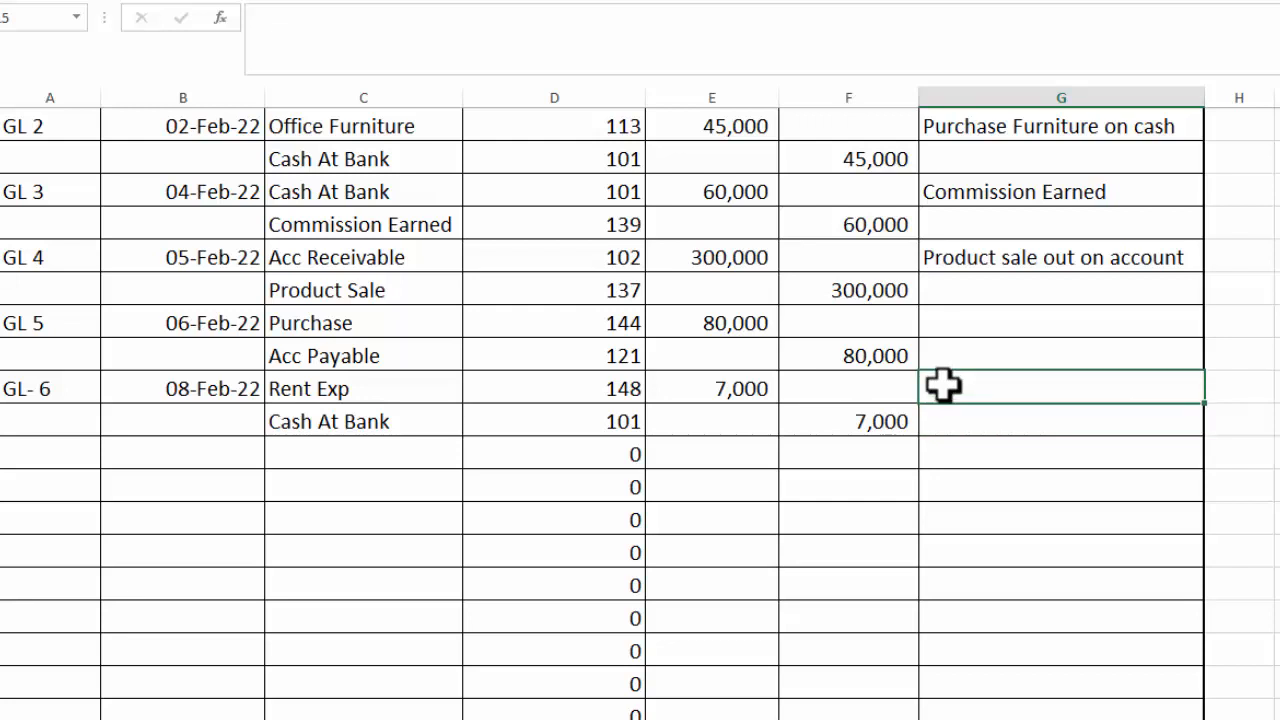
type("PAID")
key("BackSpace")
key("BackSpace")
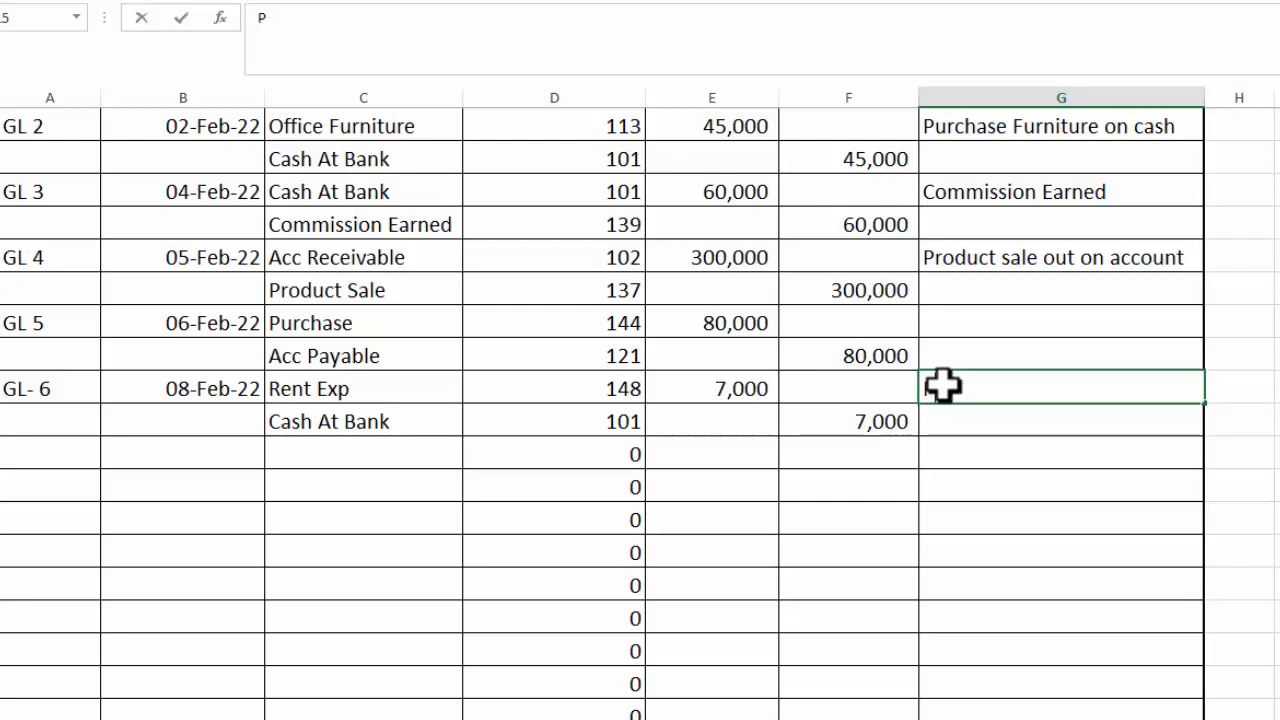
type("id Rent ")
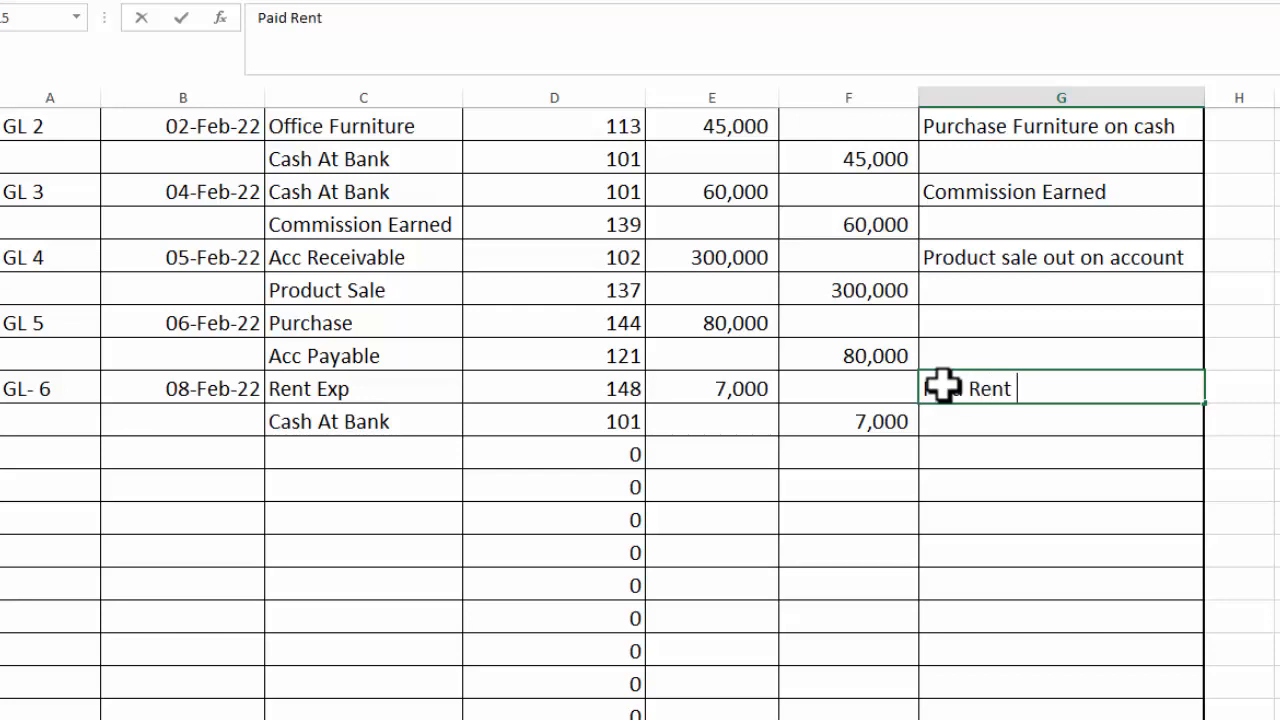
type("expense")
key("Tab")
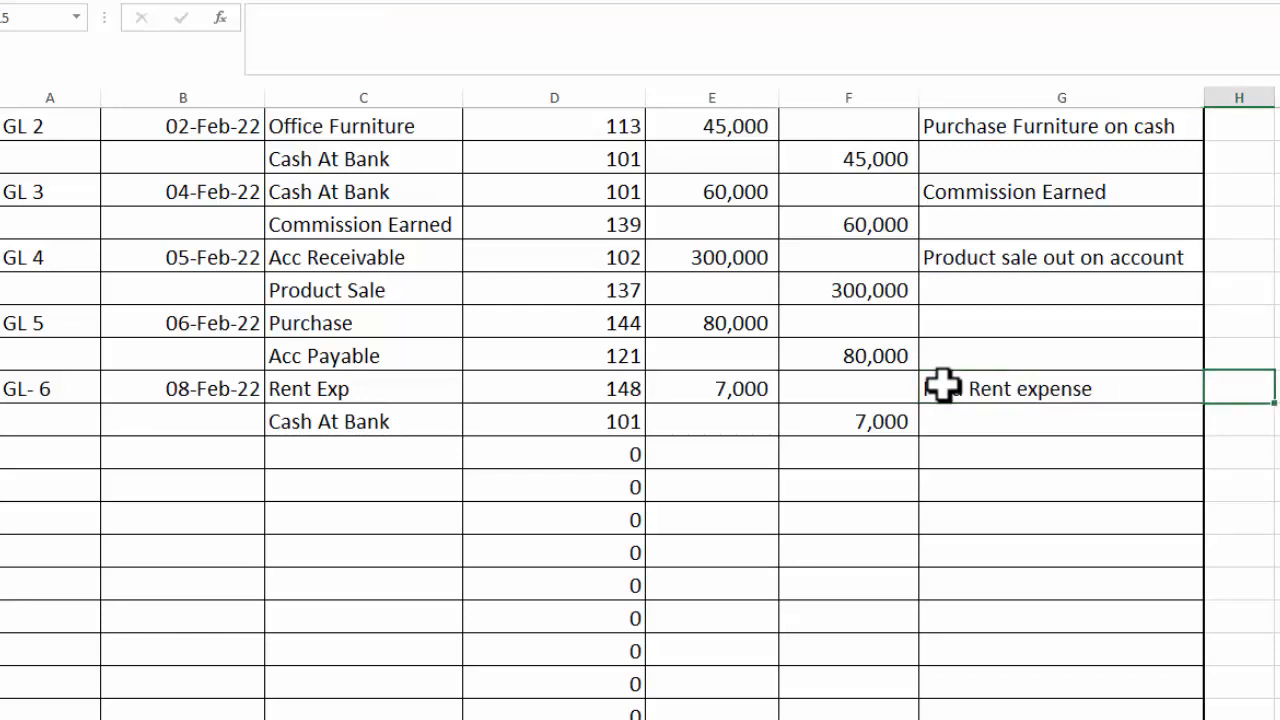
Back on the Profit & Loss sheet, clear the expense total from C17 and enter =SUM(B10:B17) in C18 instead
left_click(720, 718)
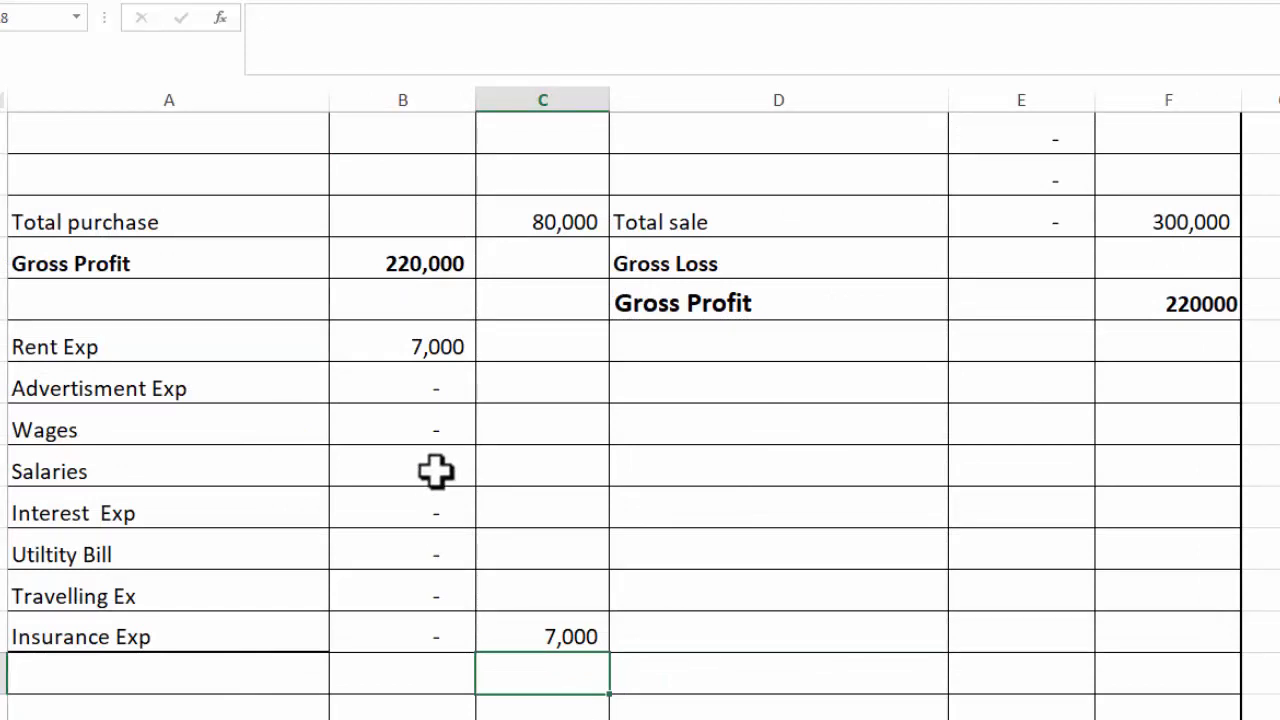
left_click(558, 640)
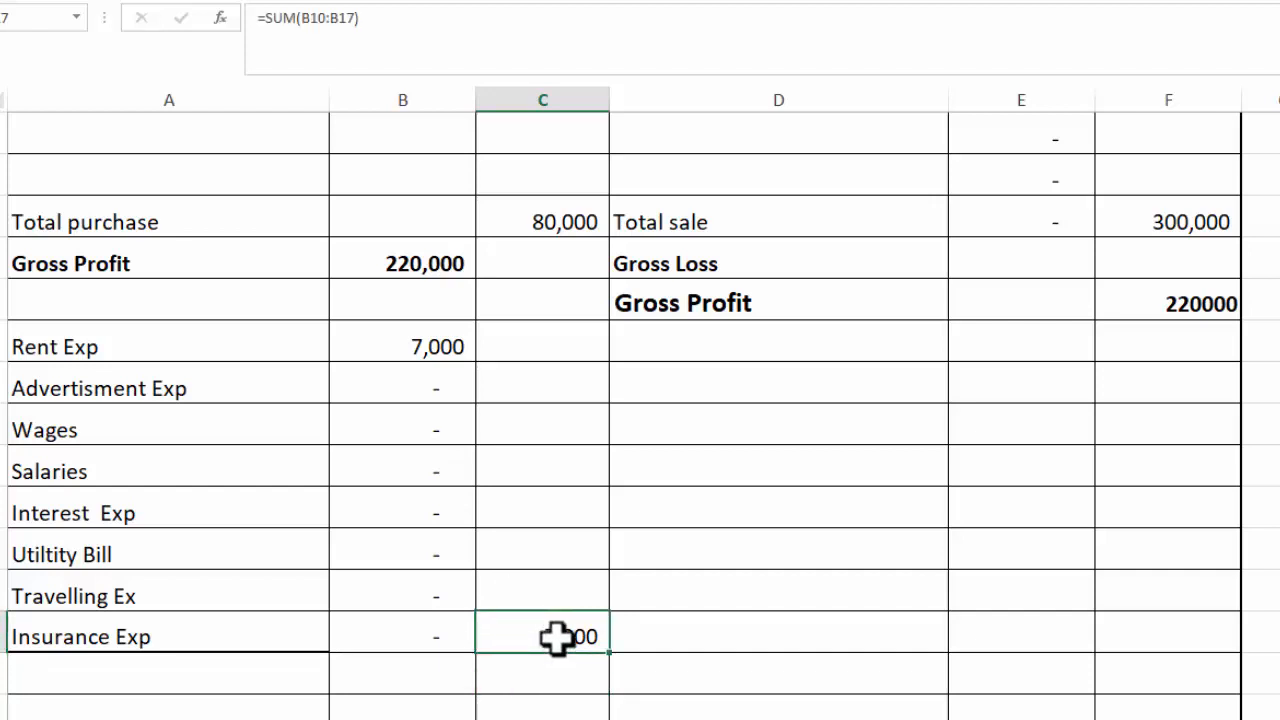
double_click(558, 640)
left_click(557, 662)
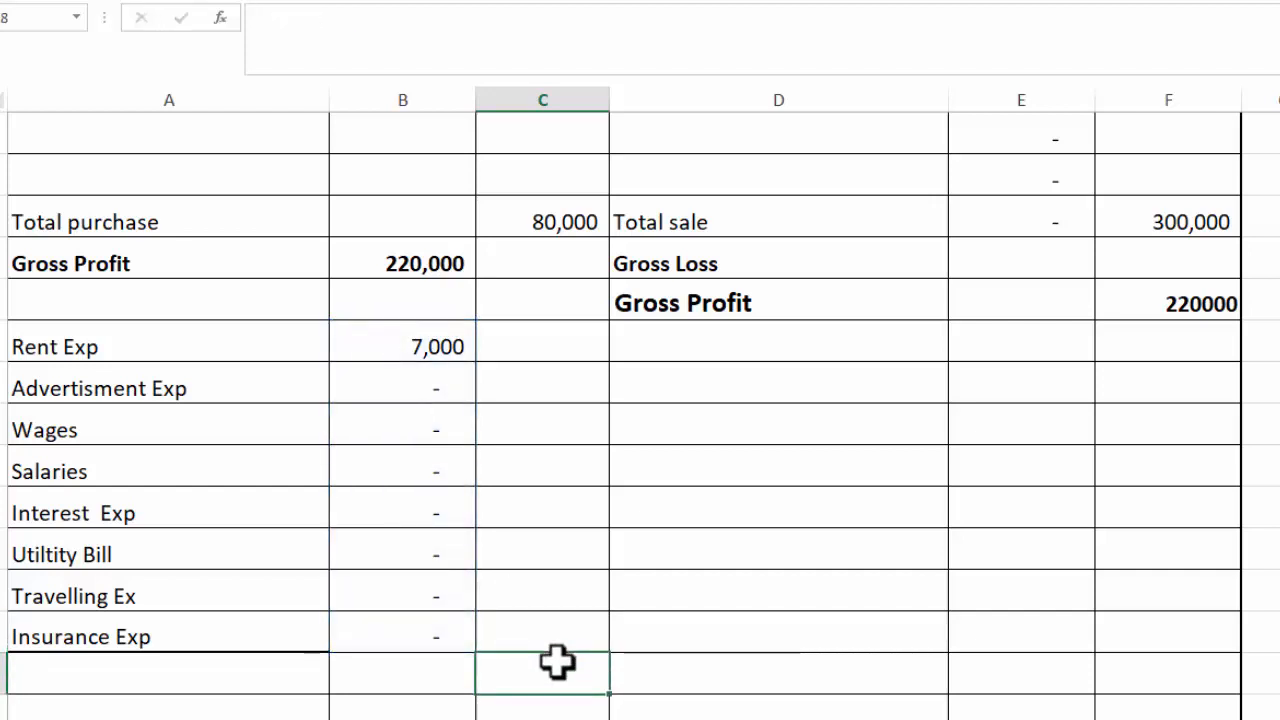
type("=s")
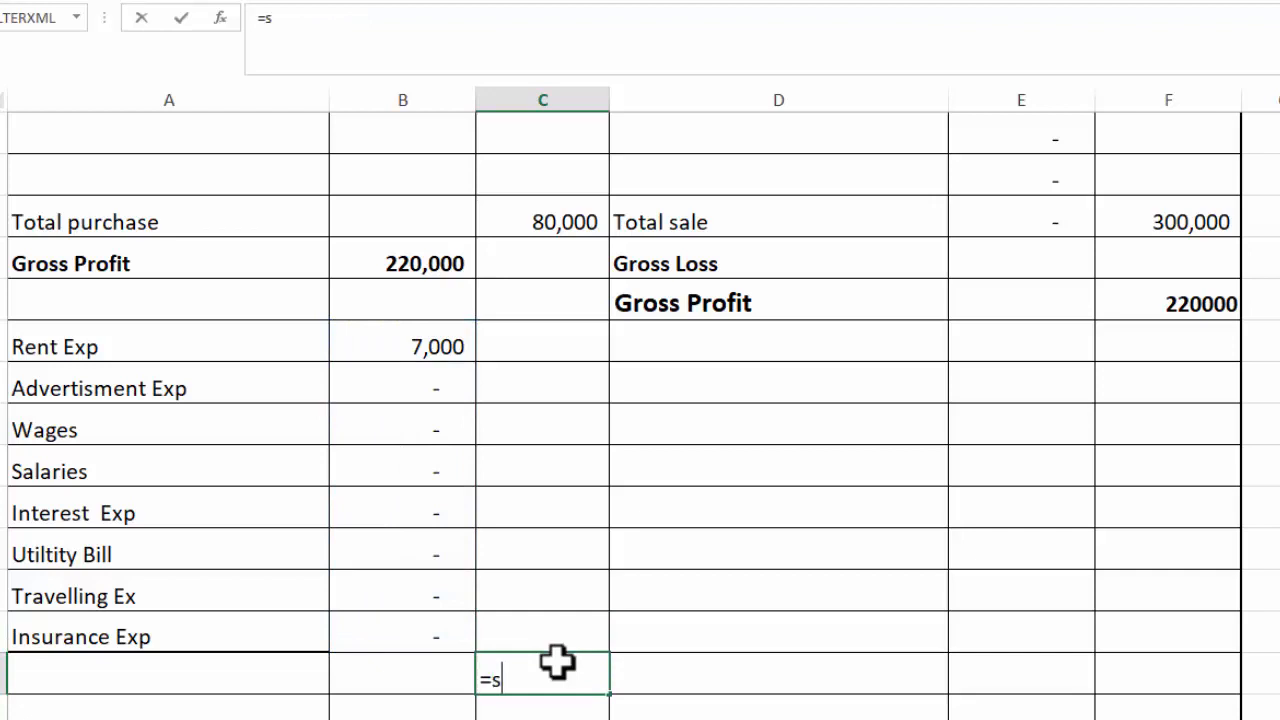
type("um(")
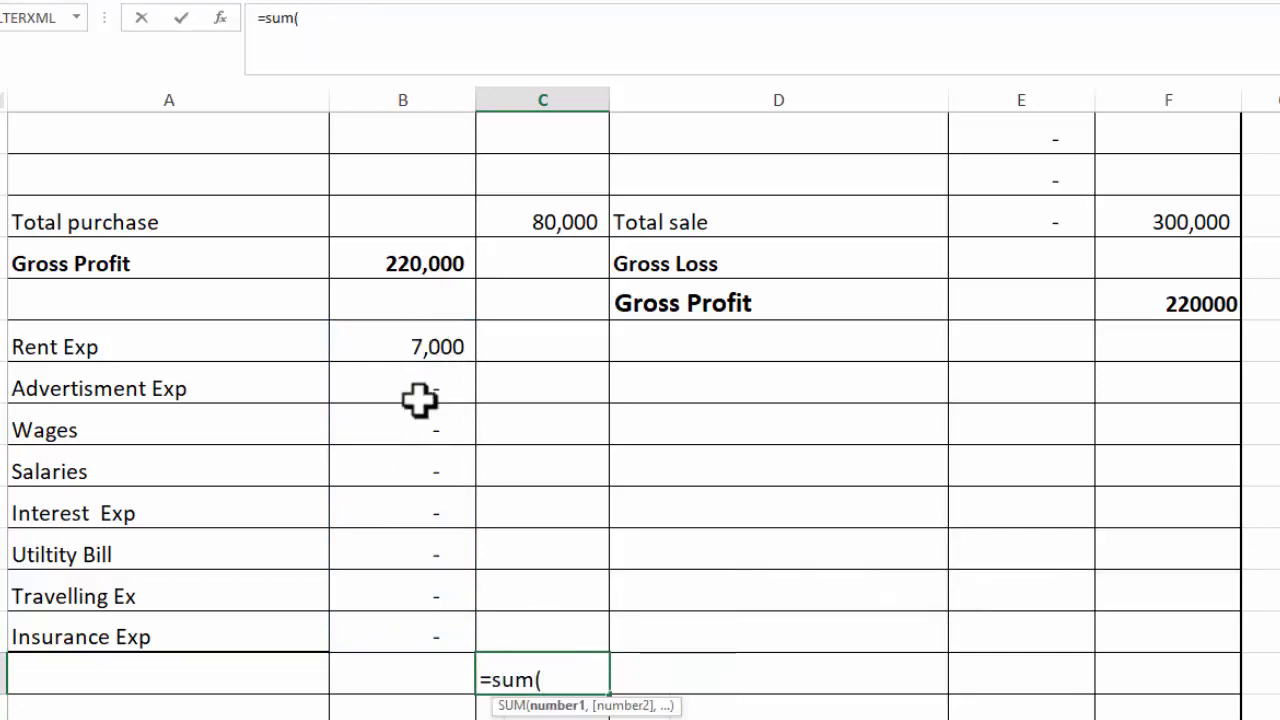
left_click_drag(425, 345, 405, 615)
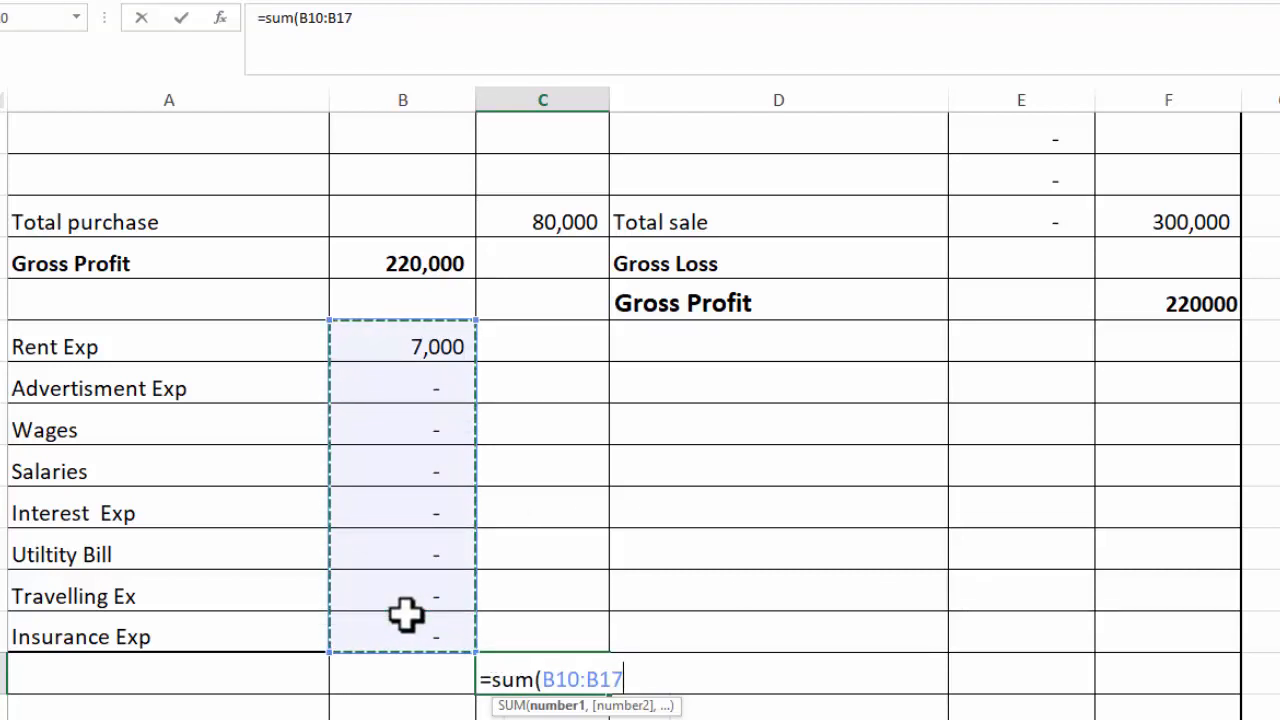
type(")")
key("Return")
Label the expense total row by entering Total expenses in A18
left_click(223, 629)
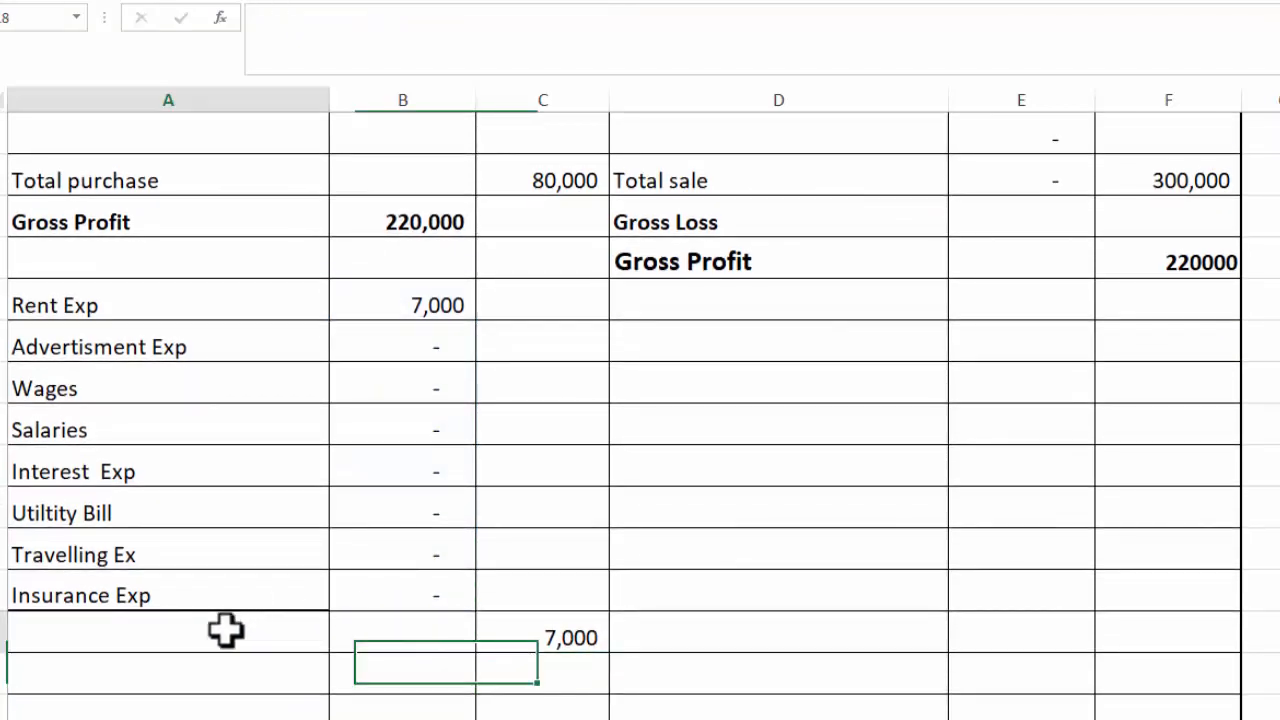
type("Total ")
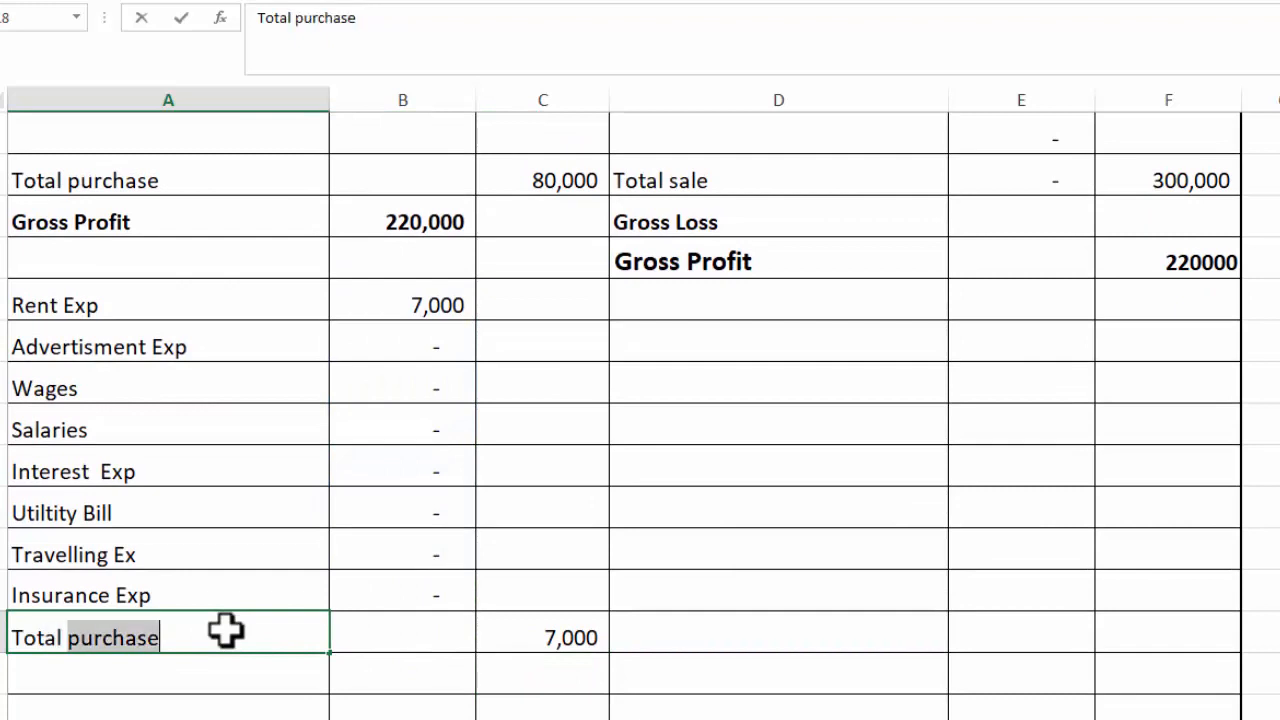
type("expenses")
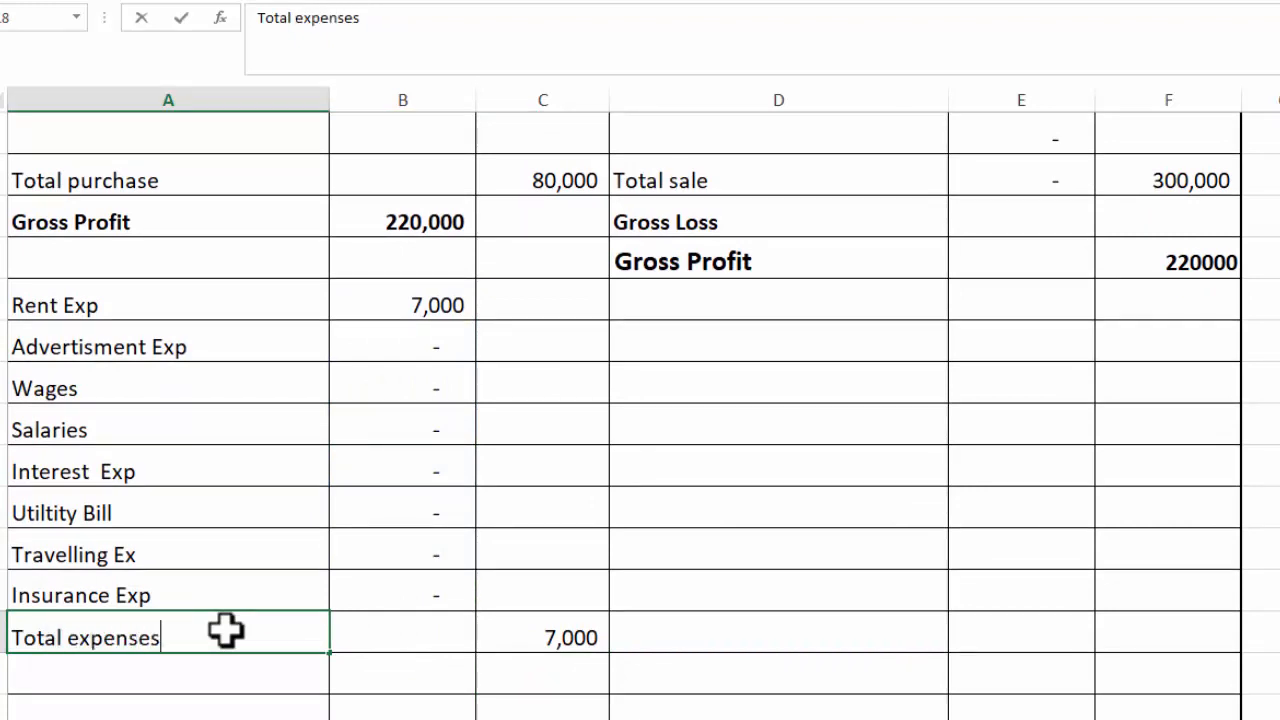
key("Tab")
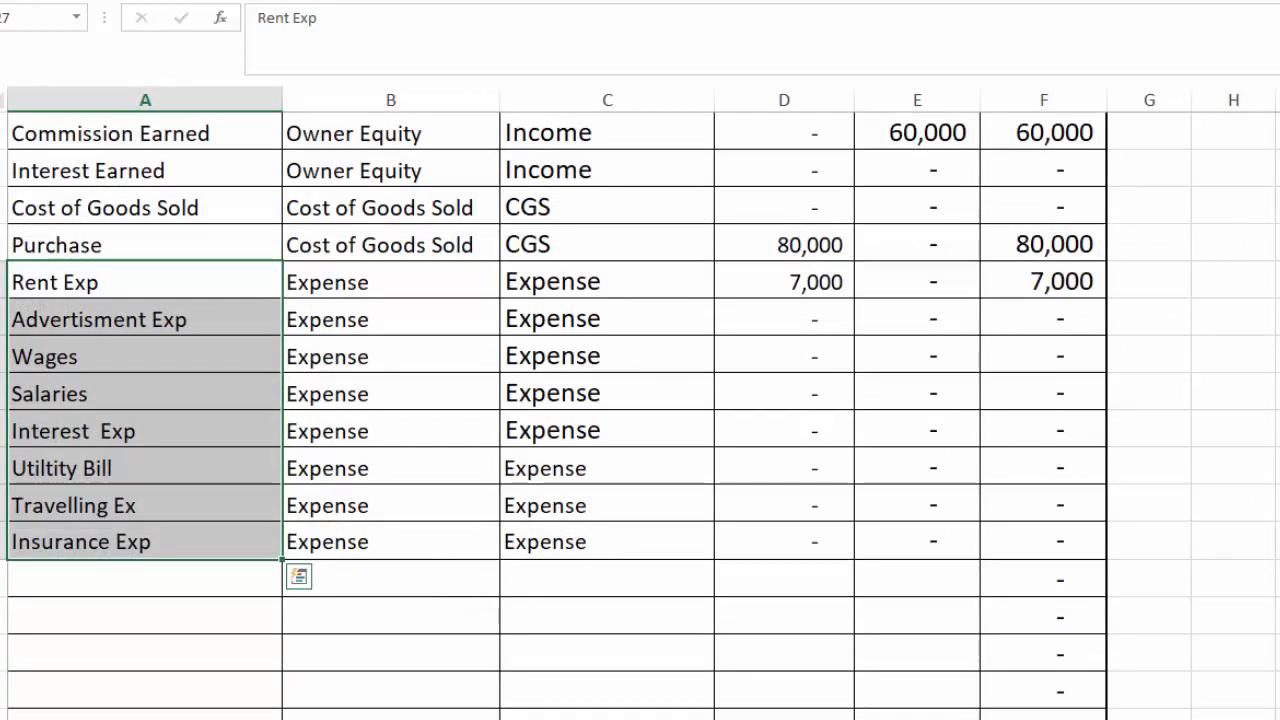
Bring Commission Earned and Interest Earned from the trial balance into D11:D12 and paste the Product Sale SUMIF formula into E11:E12
scroll(640, 400, "up", 7)
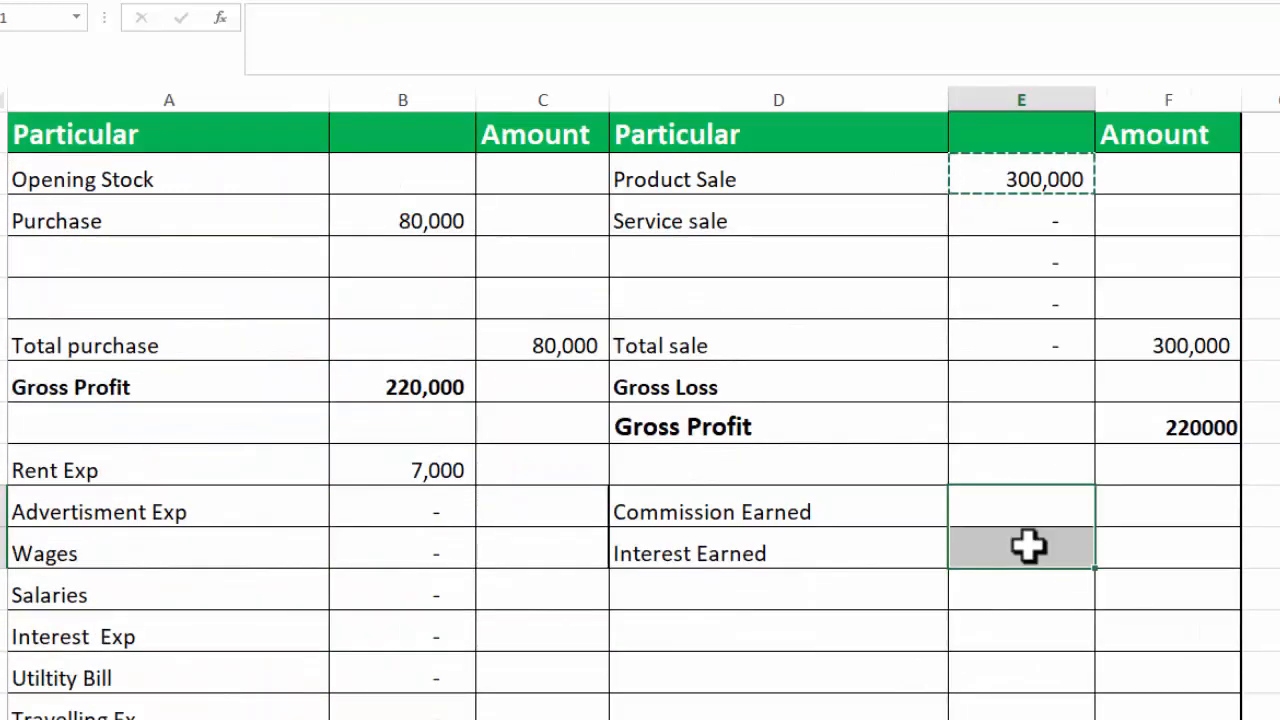
key("ctrl+v")
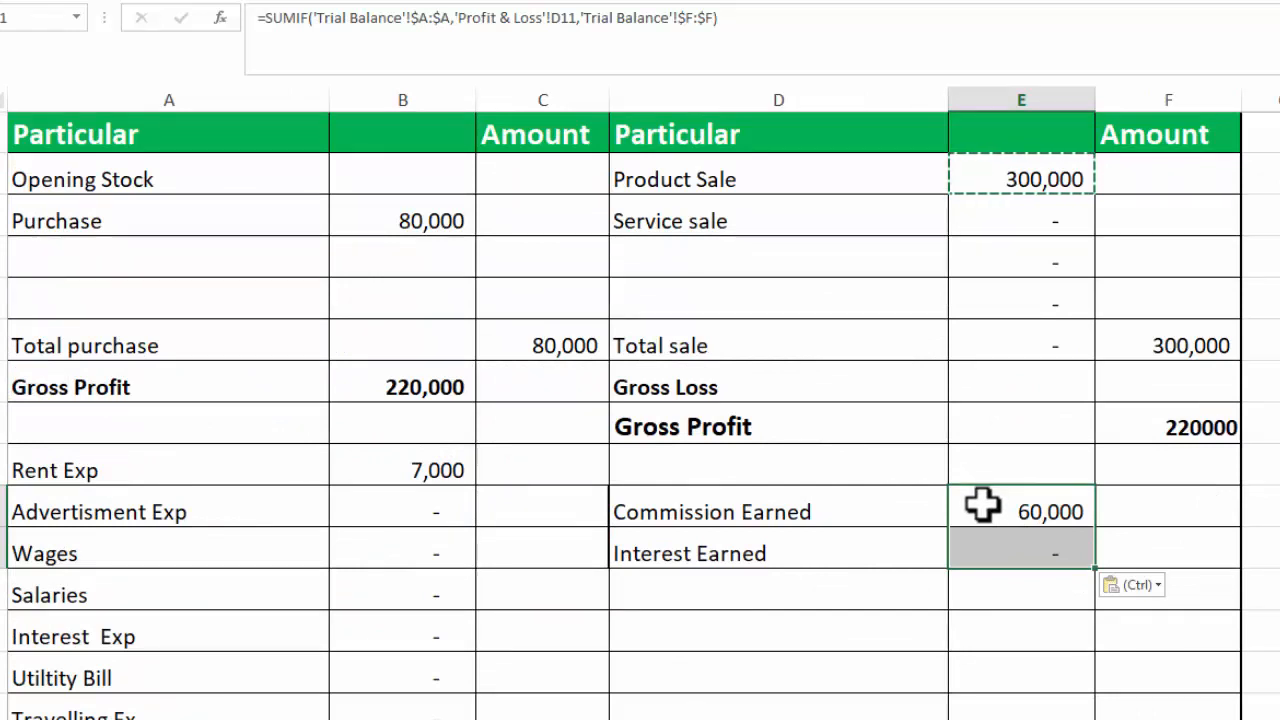
key("Escape")
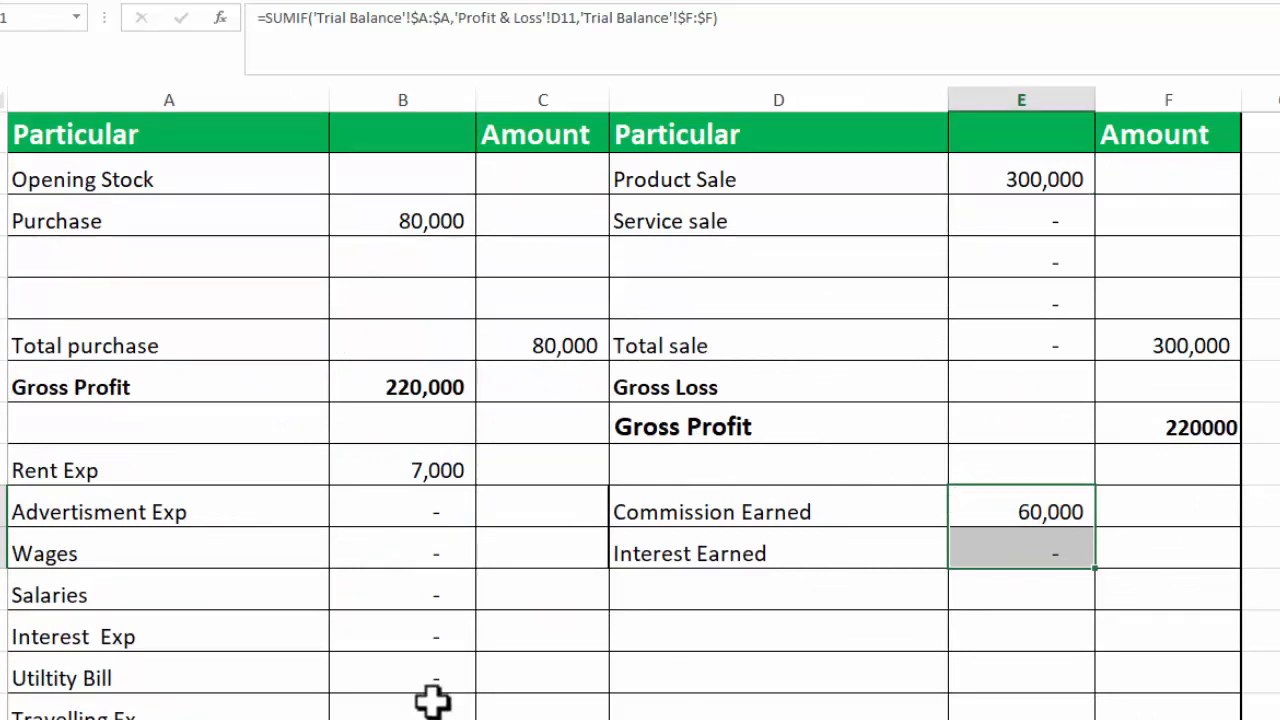
On the Profit & Loss sheet, enter the label Total income in E18, on the Total expenses row
left_click(640, 718)
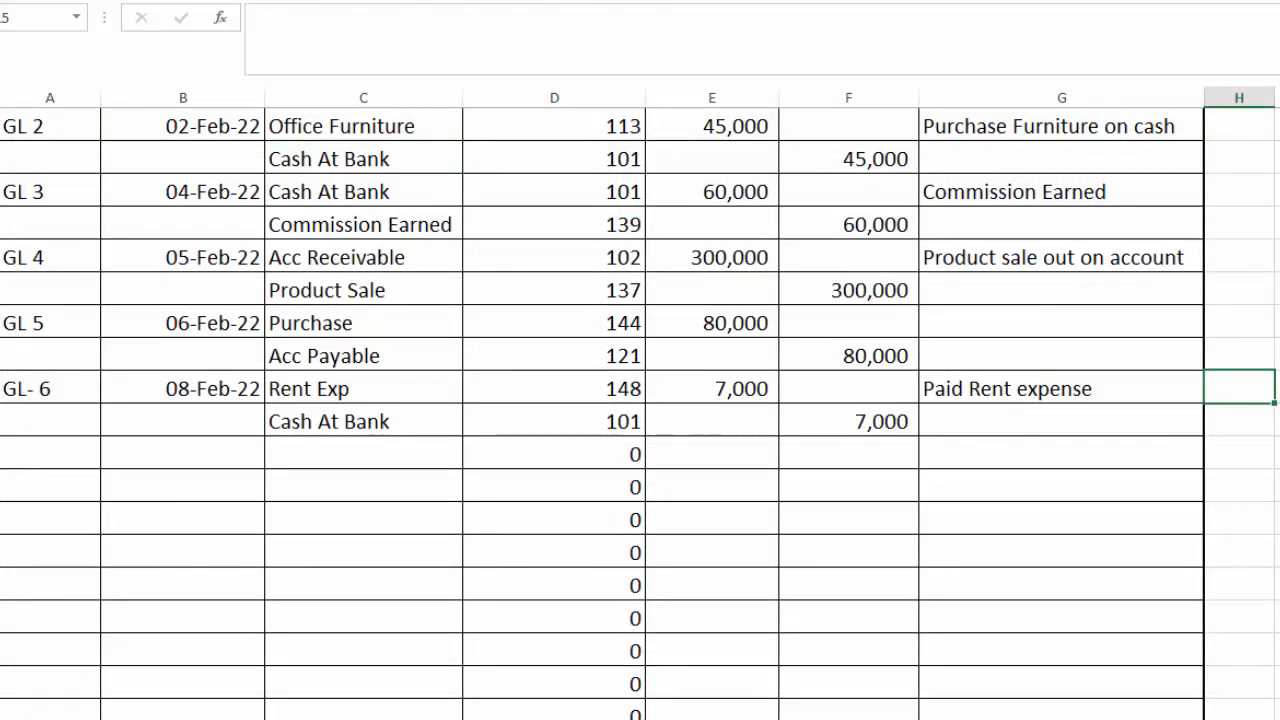
left_click(600, 718)
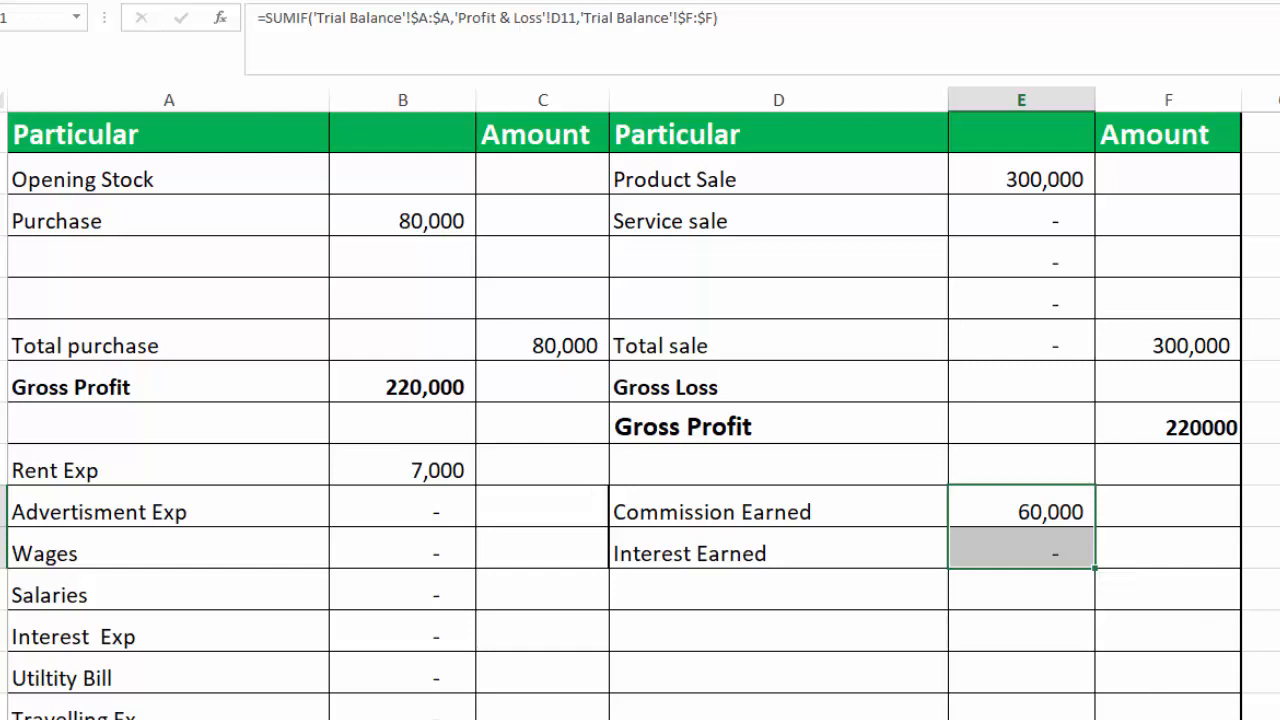
scroll(640, 416, "down", 2)
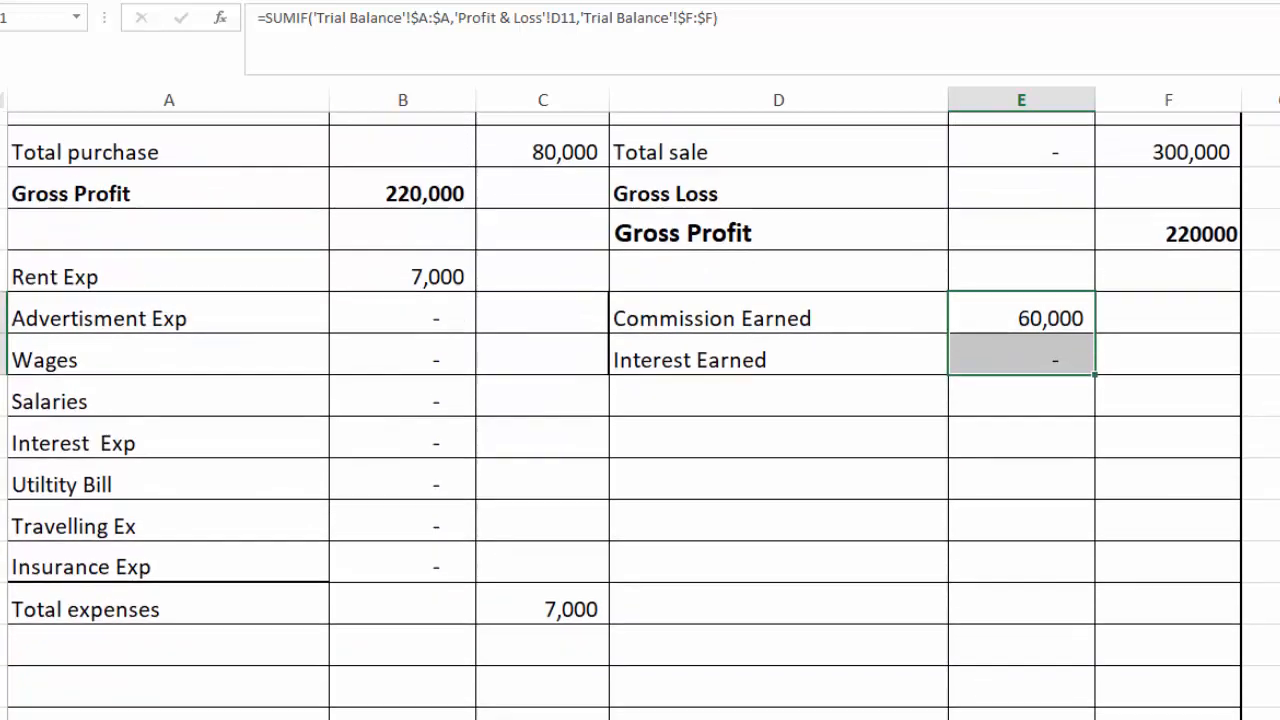
left_click(1012, 585)
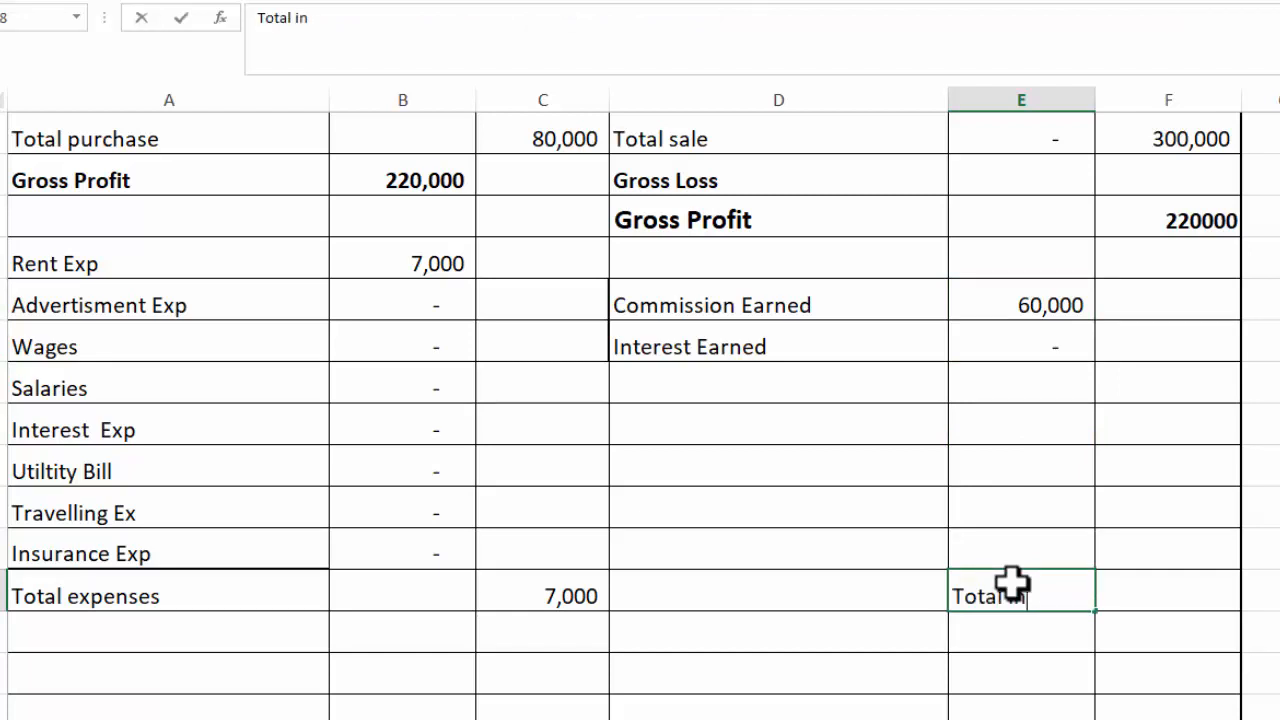
type("Total income")
key("Tab")
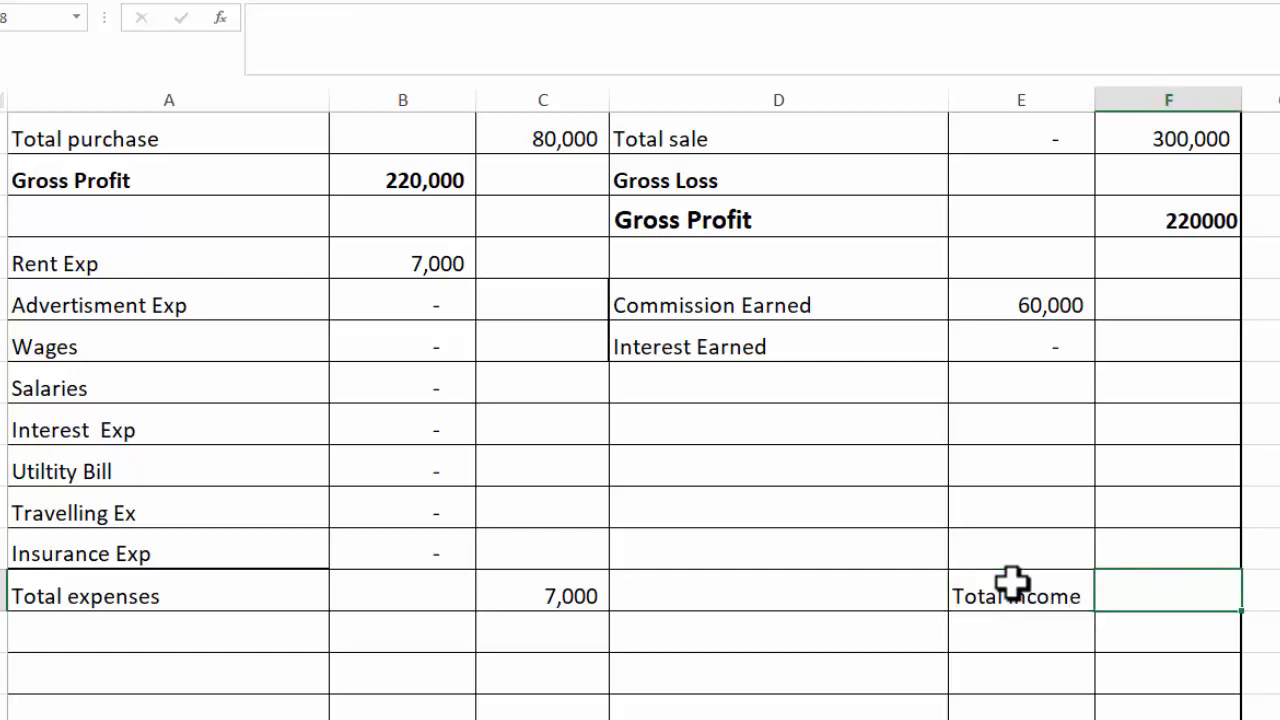
Total the other income by entering =SUM(E11:E17) in F18
type("=sum(")
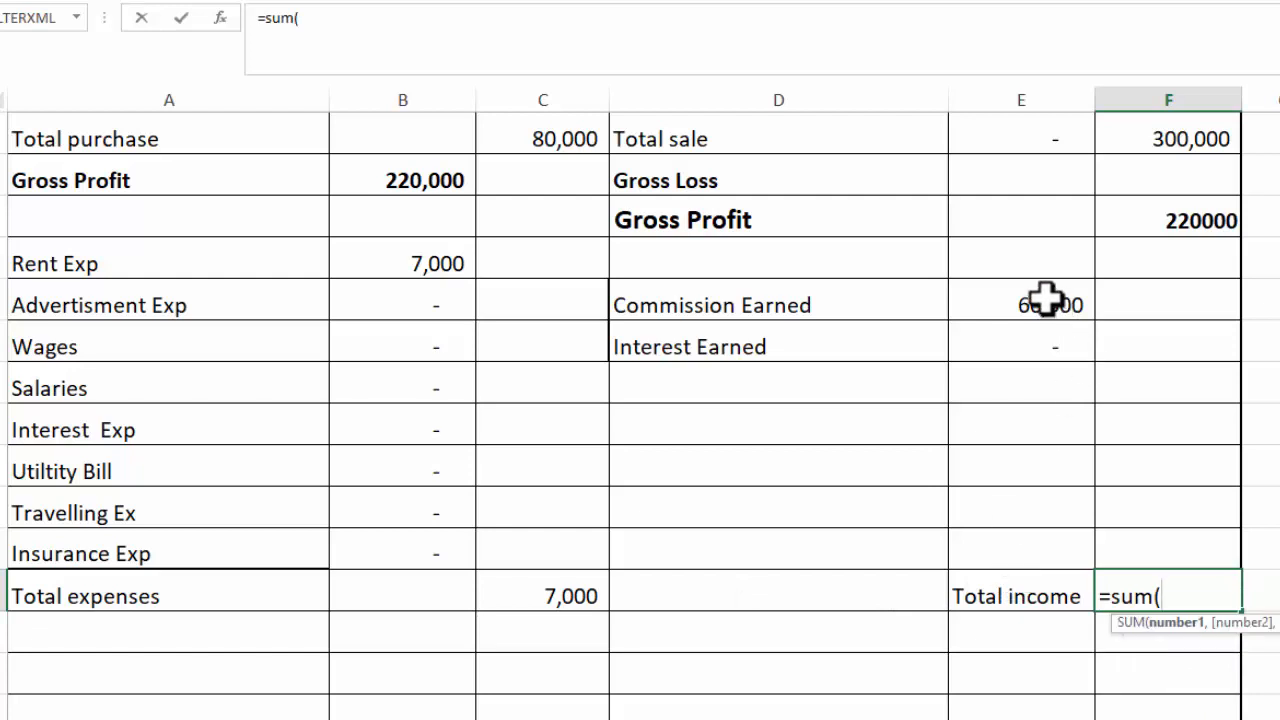
left_click_drag(1045, 298, 1027, 545)
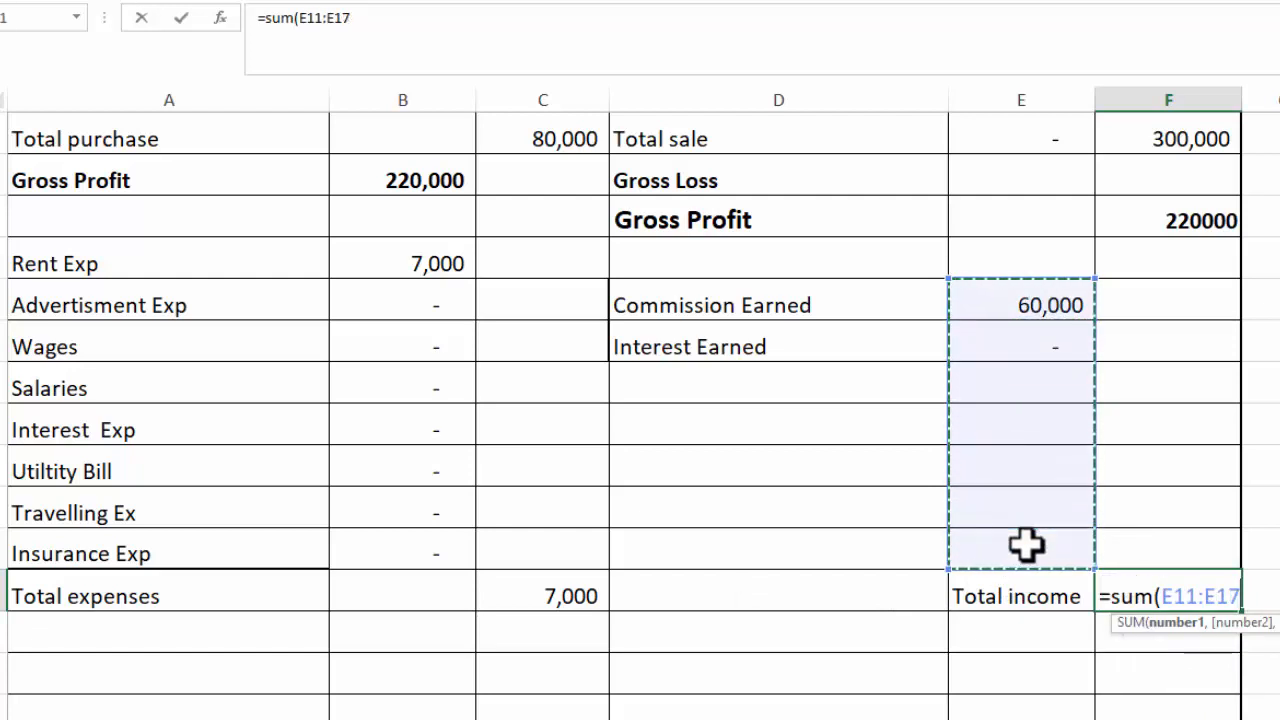
key("Return")
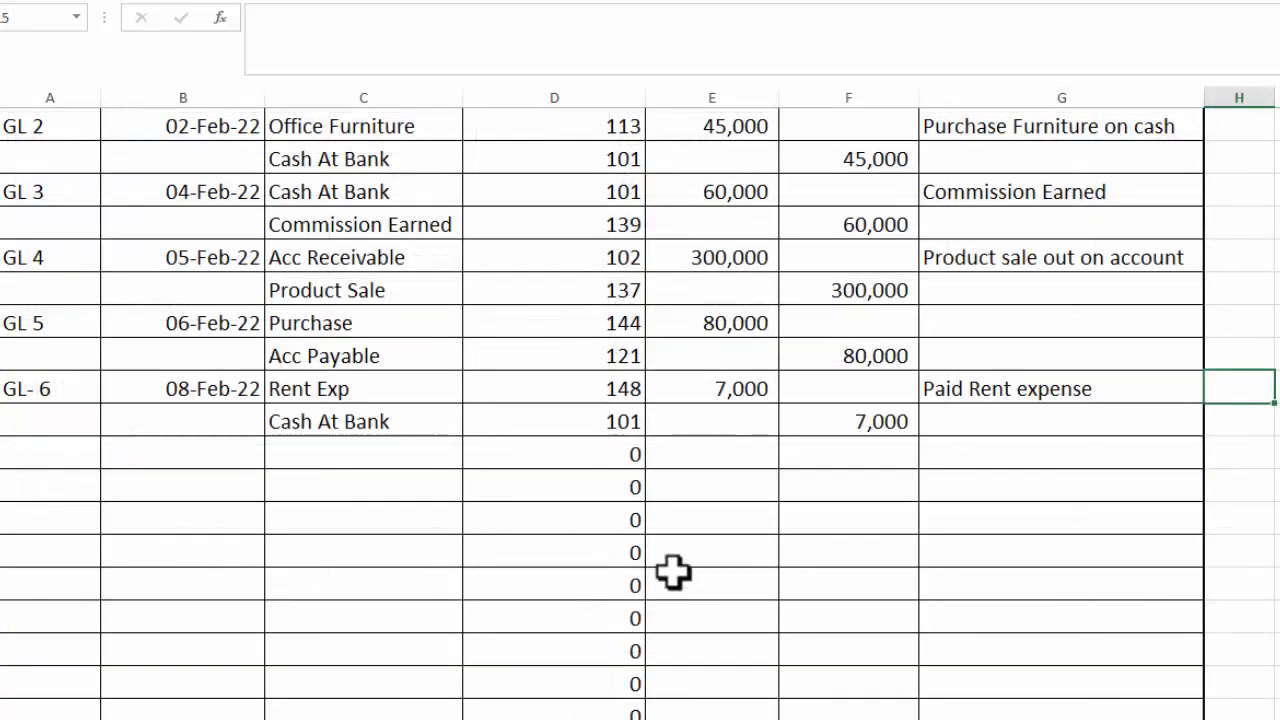
In the journal, start entry GL-7 in the first empty row and date it 10-Feb-22
left_click(86, 454)
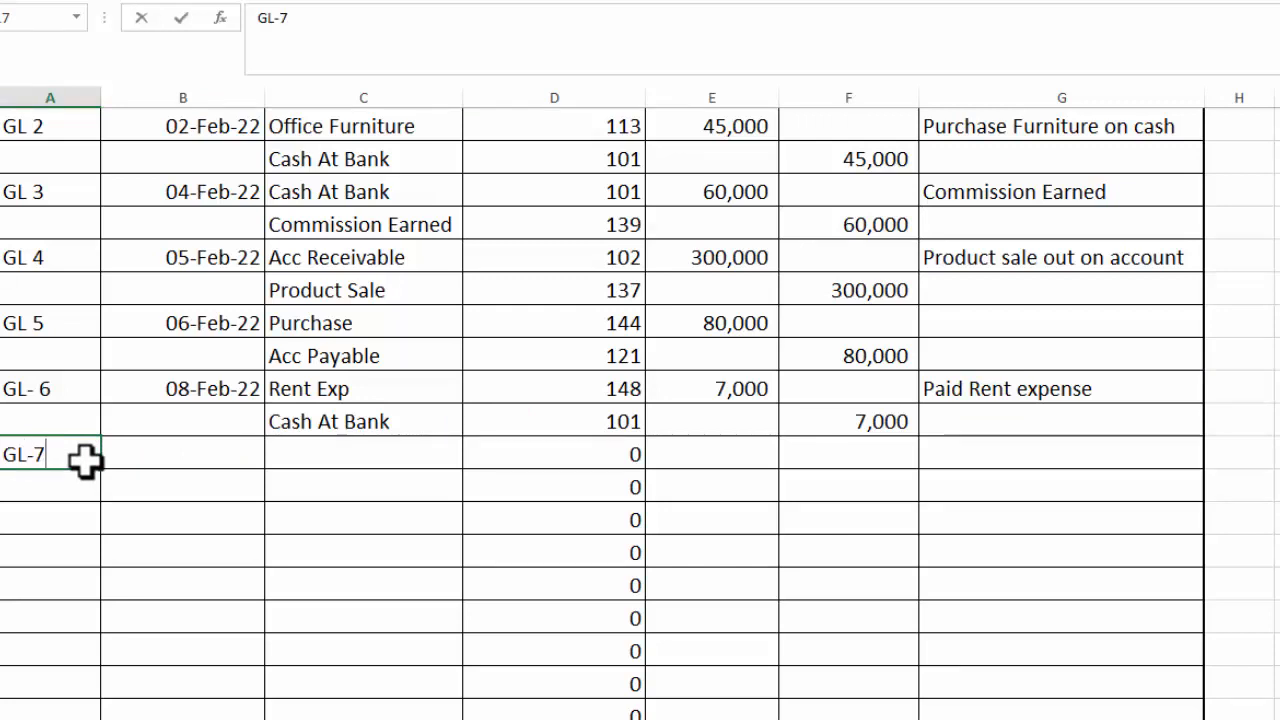
key("Tab")
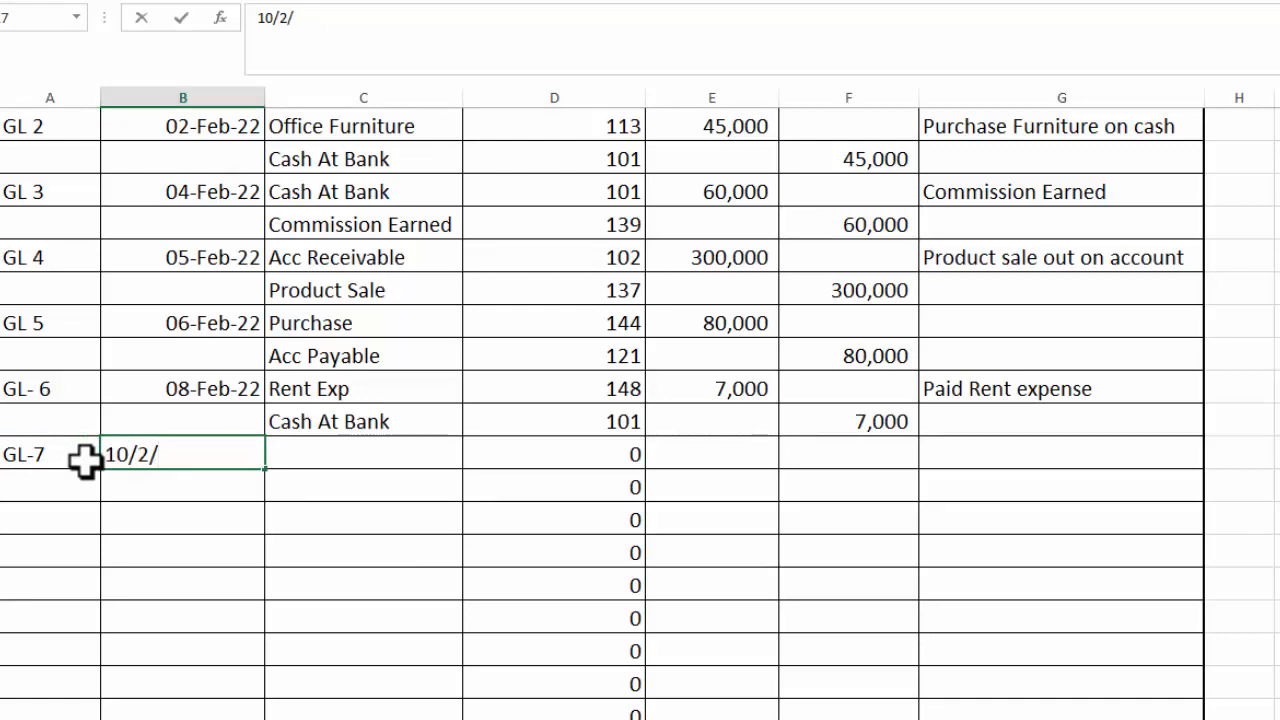
key("Tab")
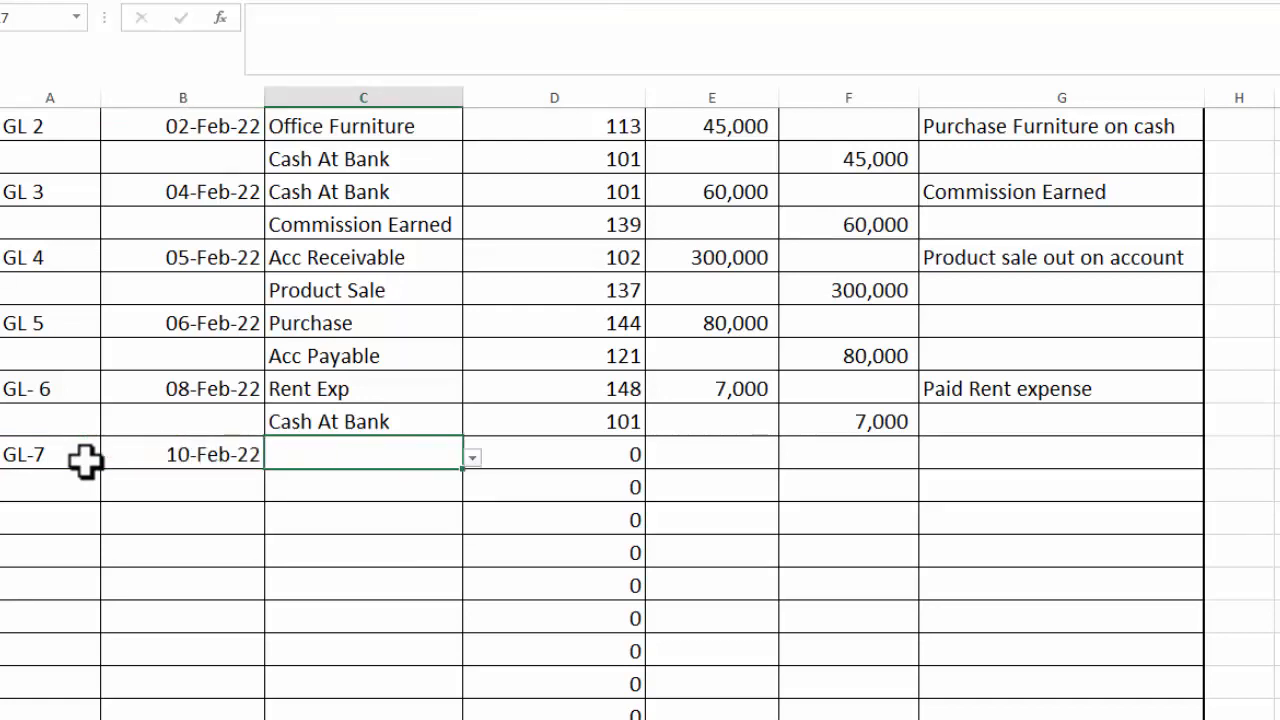
Choose Advertisment Exp as the account for GL-7 and enter a debit of 15,000
left_click(472, 458)
left_click(475, 530)
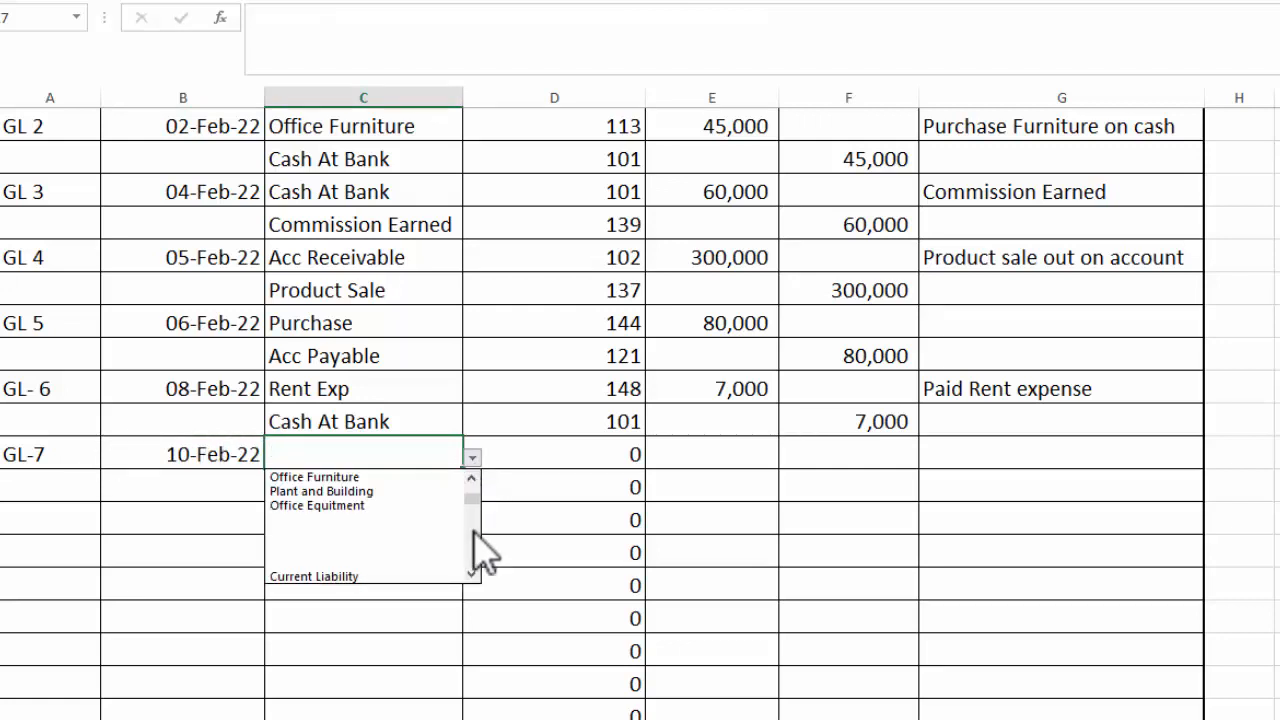
left_click(474, 530)
left_click(474, 536)
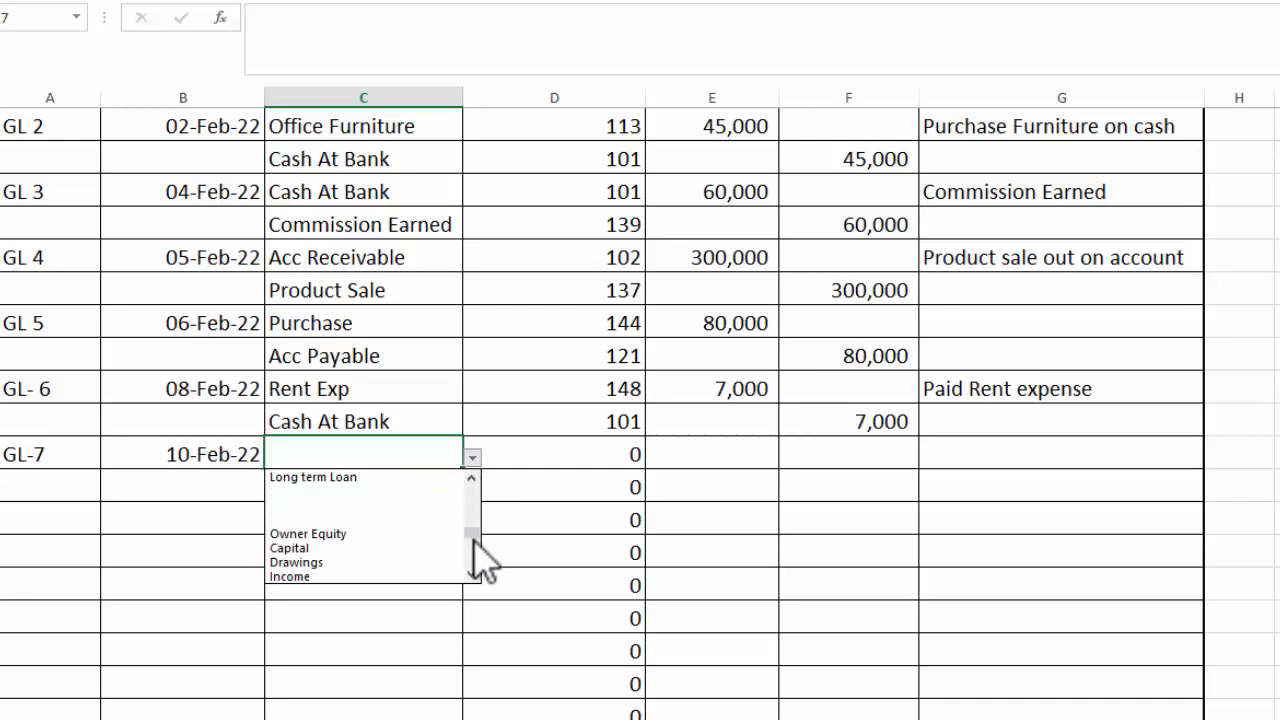
left_click(473, 545)
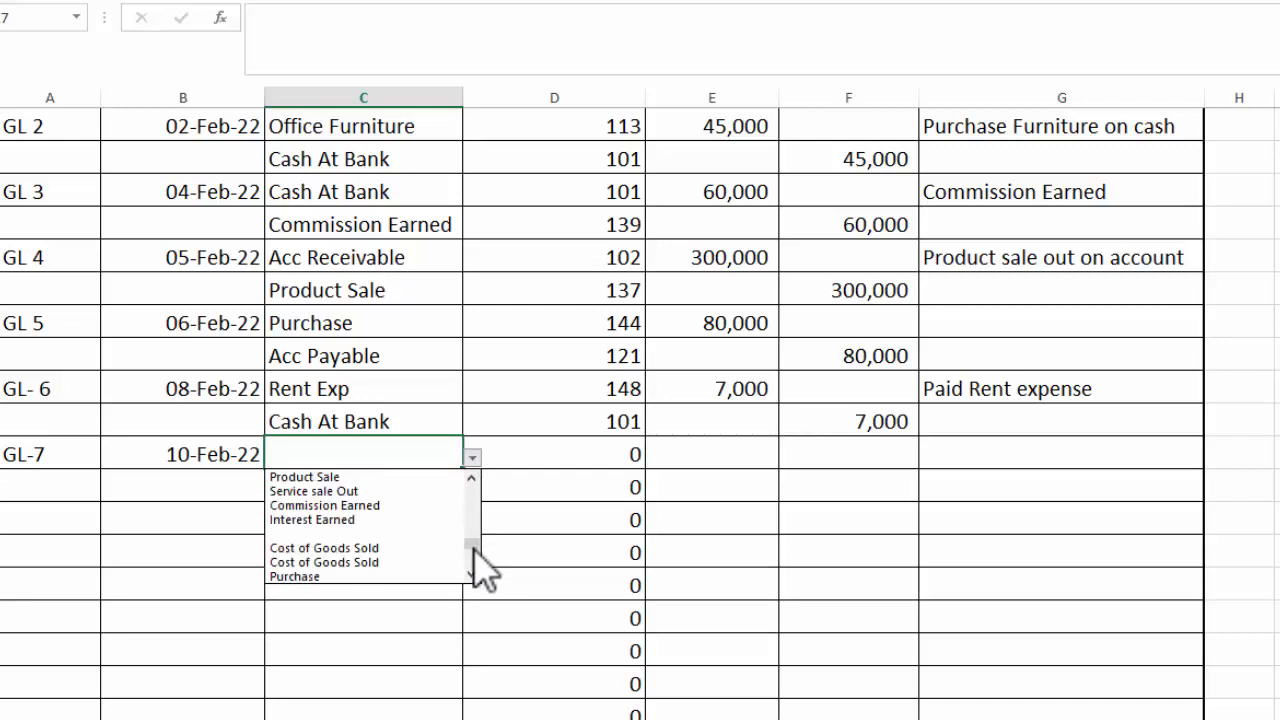
left_click(472, 558)
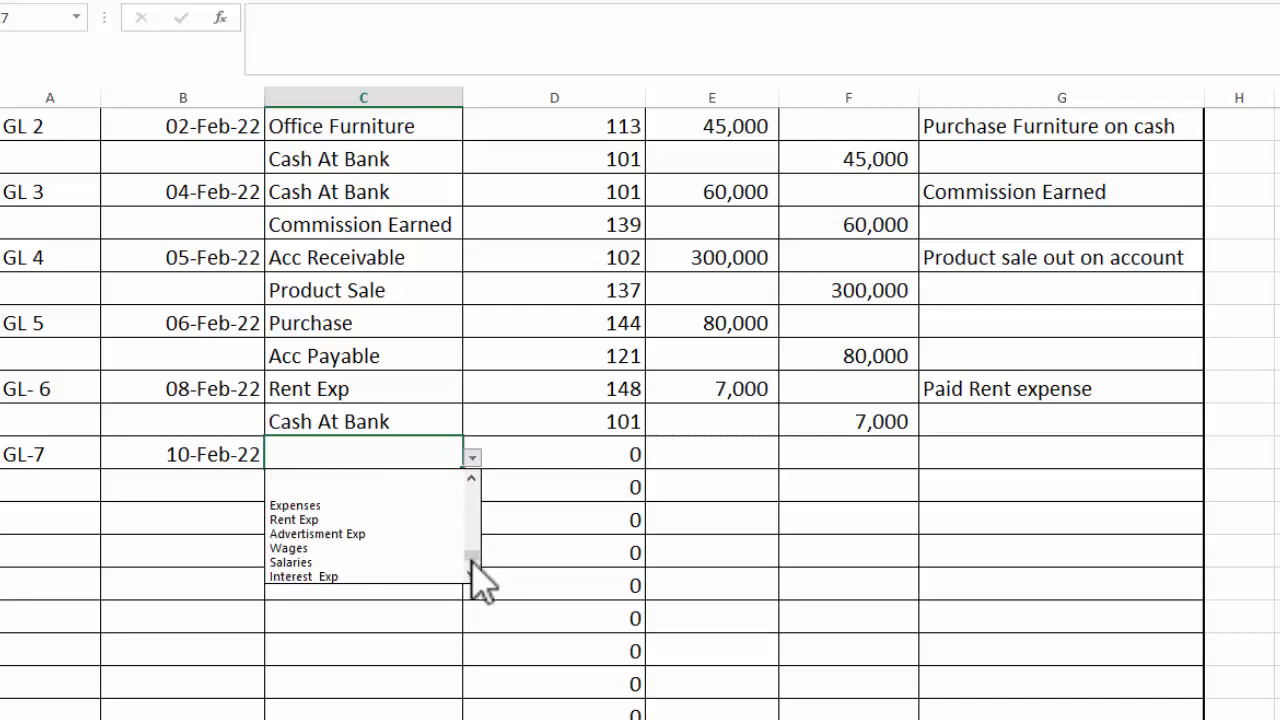
left_click(368, 533)
left_click(727, 462)
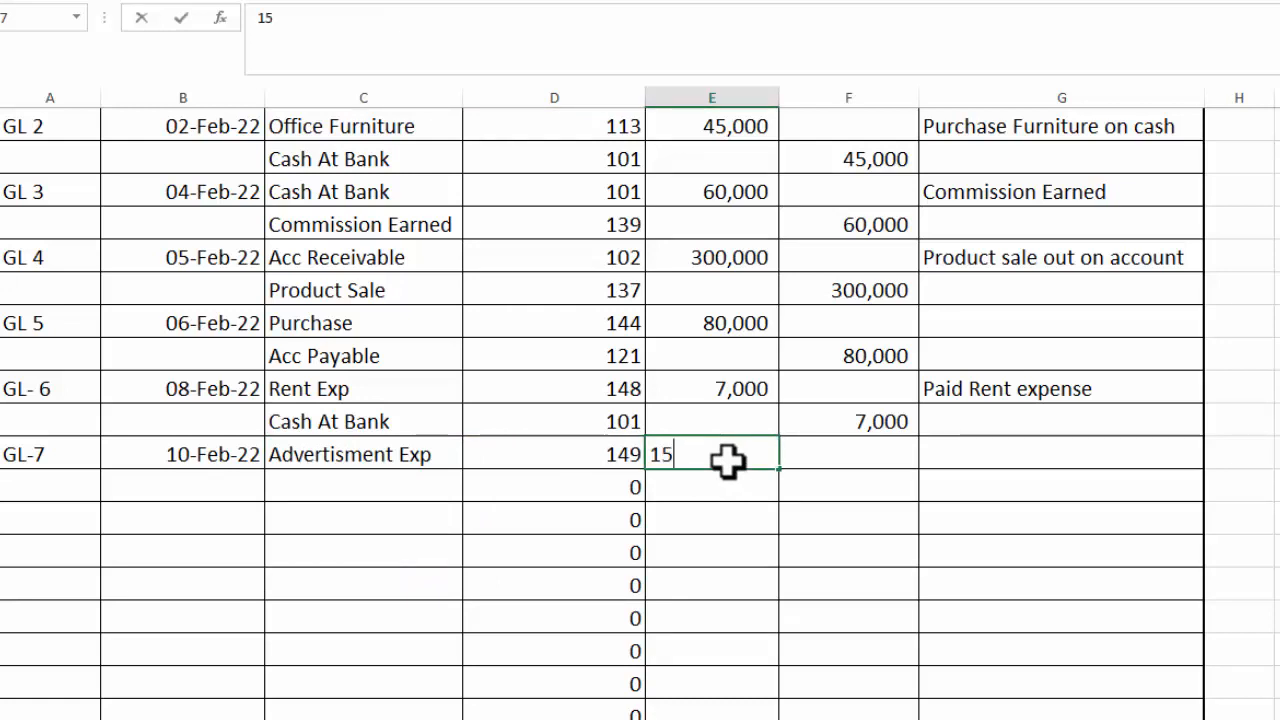
key("Tab")
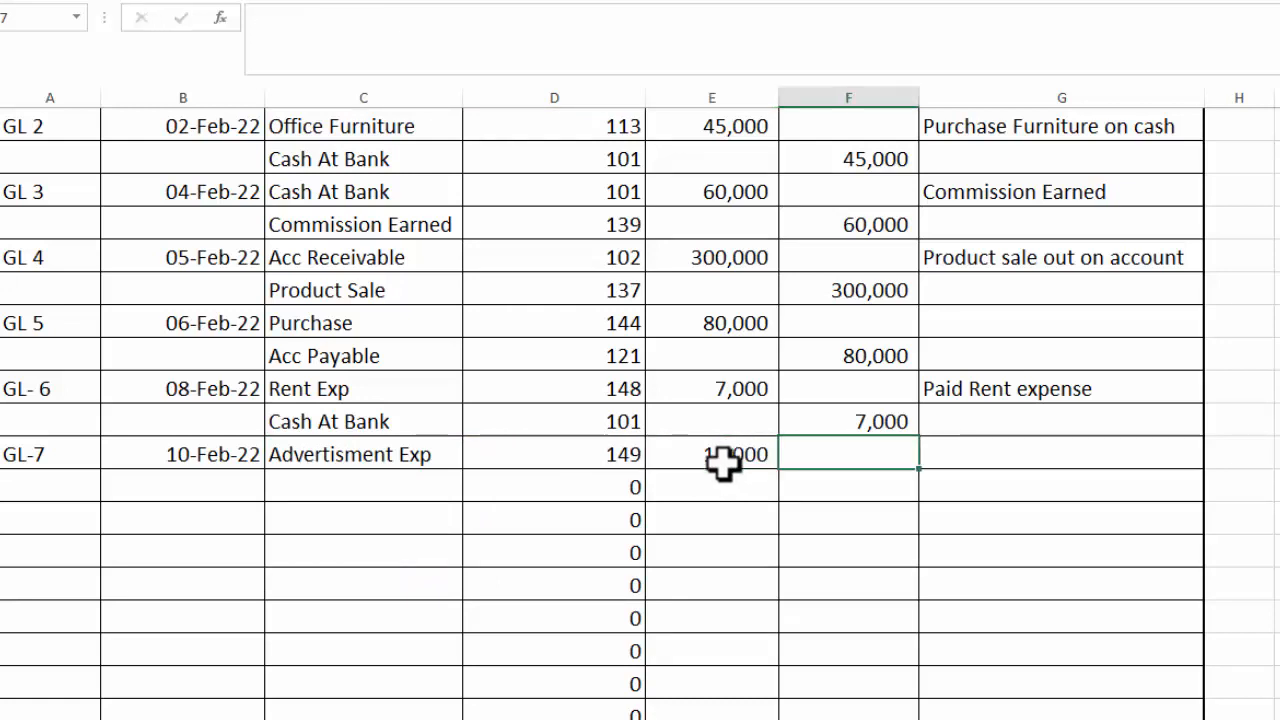
Record Cash At Bank with a credit of 15,000 in the row below Advertisment Exp
left_click(198, 488)
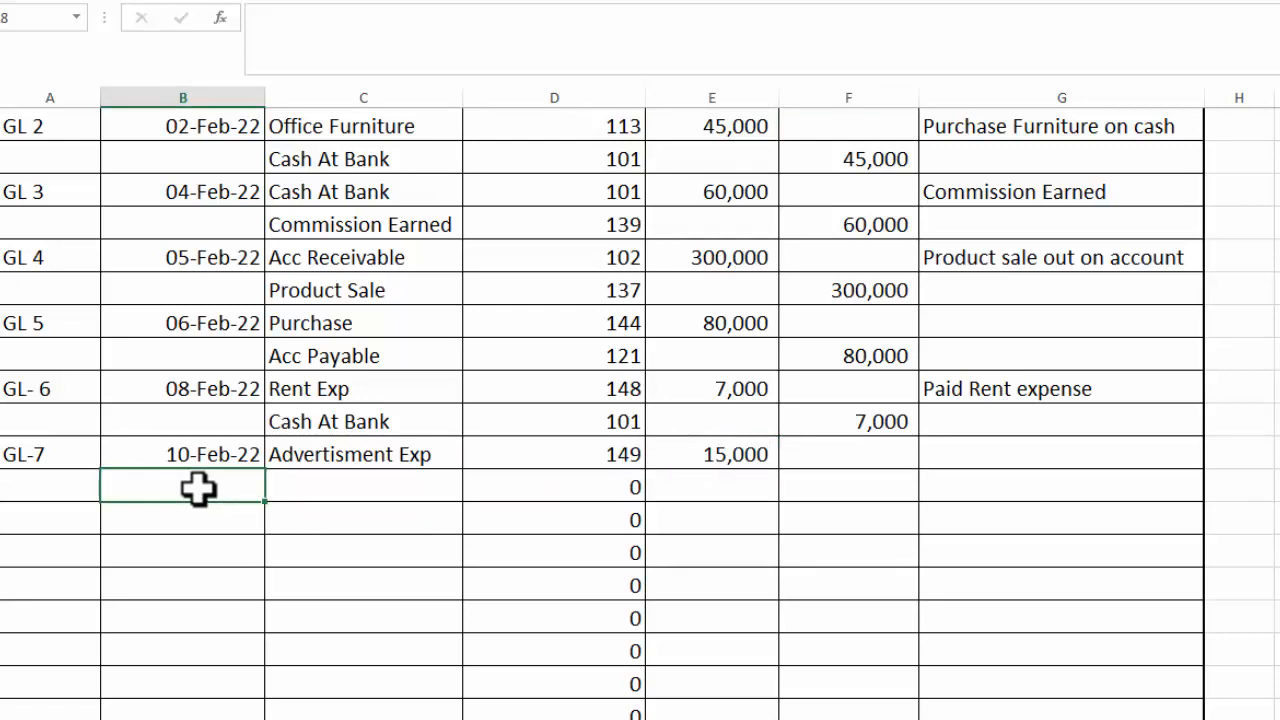
left_click(317, 486)
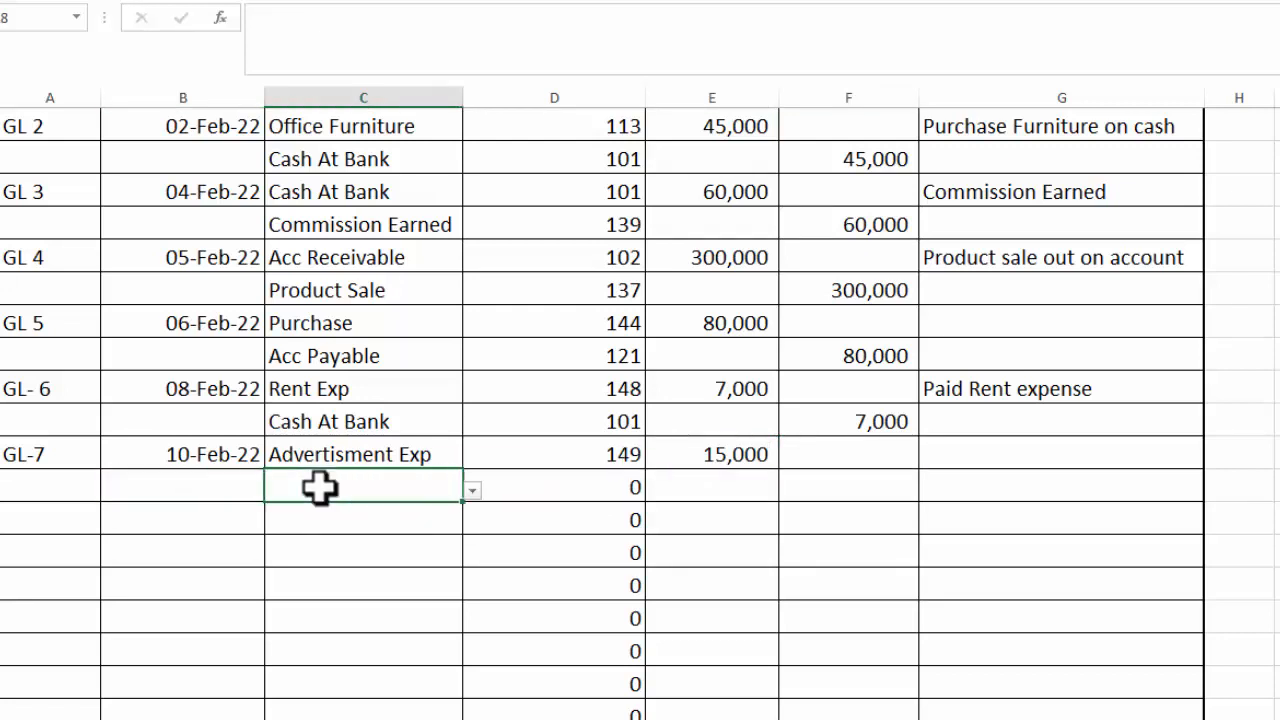
left_click(472, 490)
scroll(478, 585, "down", 2)
scroll(478, 580, "down", 4)
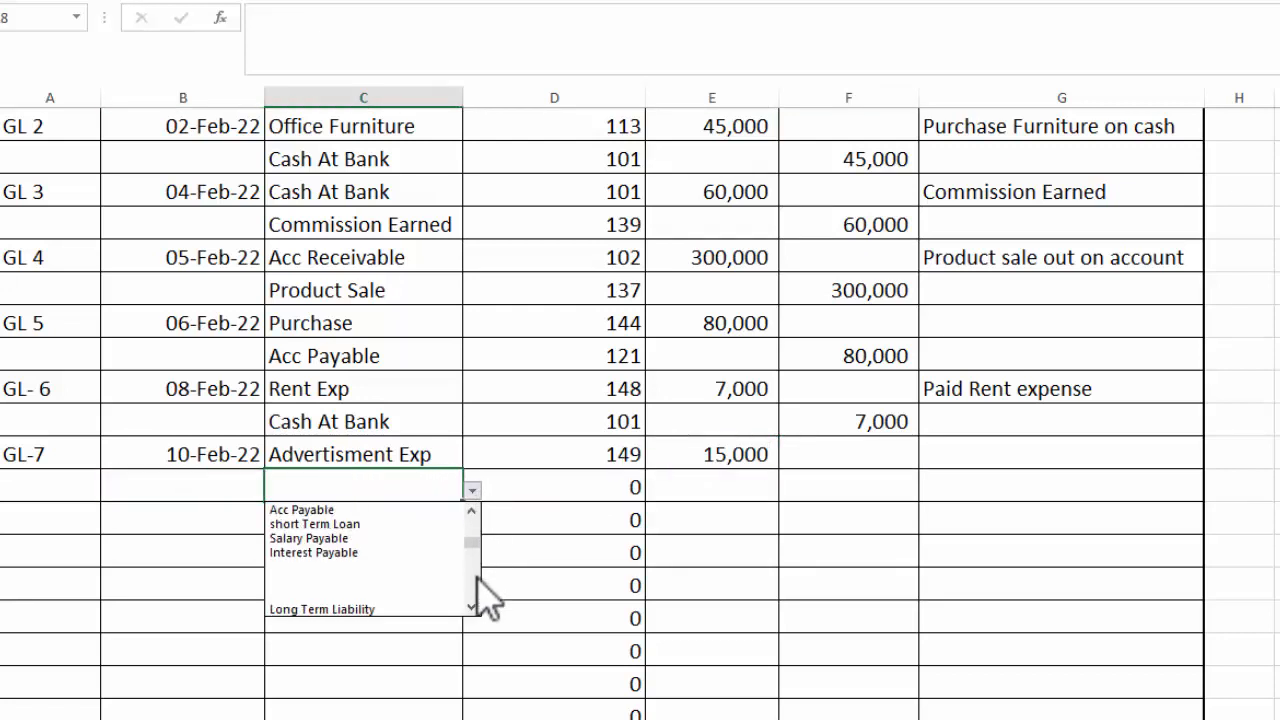
scroll(477, 594, "down", 4)
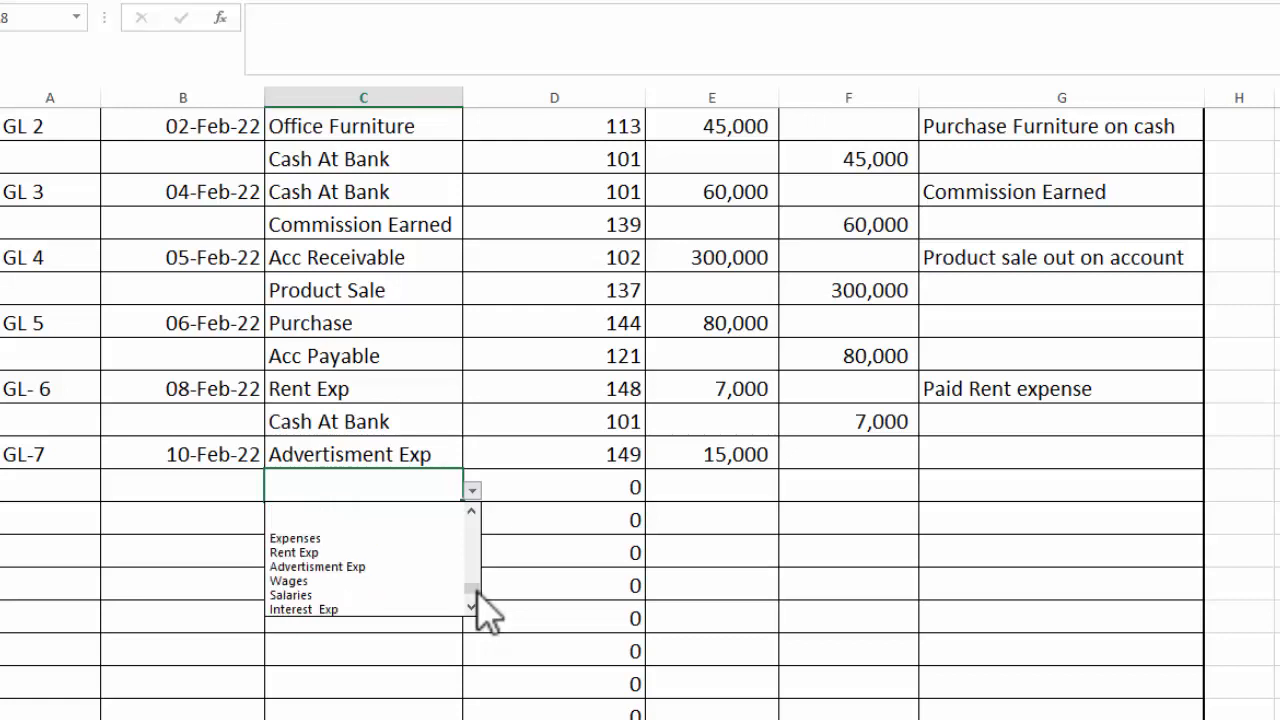
scroll(477, 598, "down", 1)
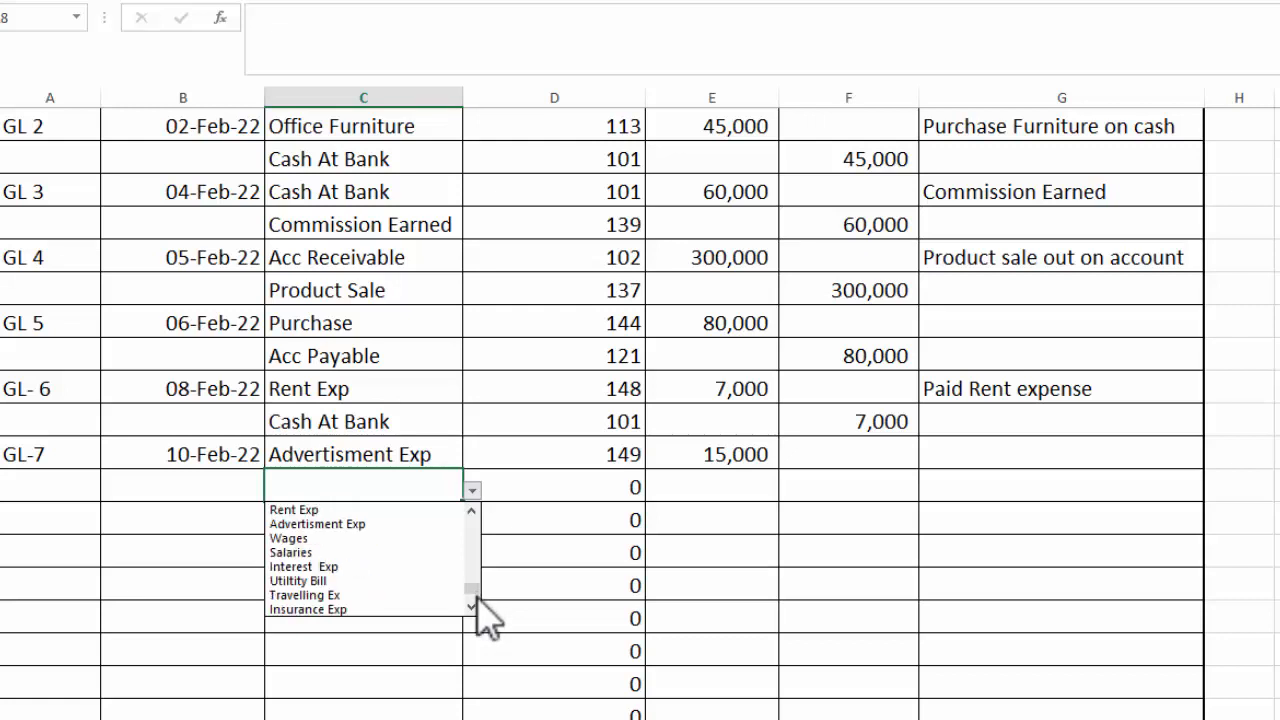
scroll(477, 545, "up", 9)
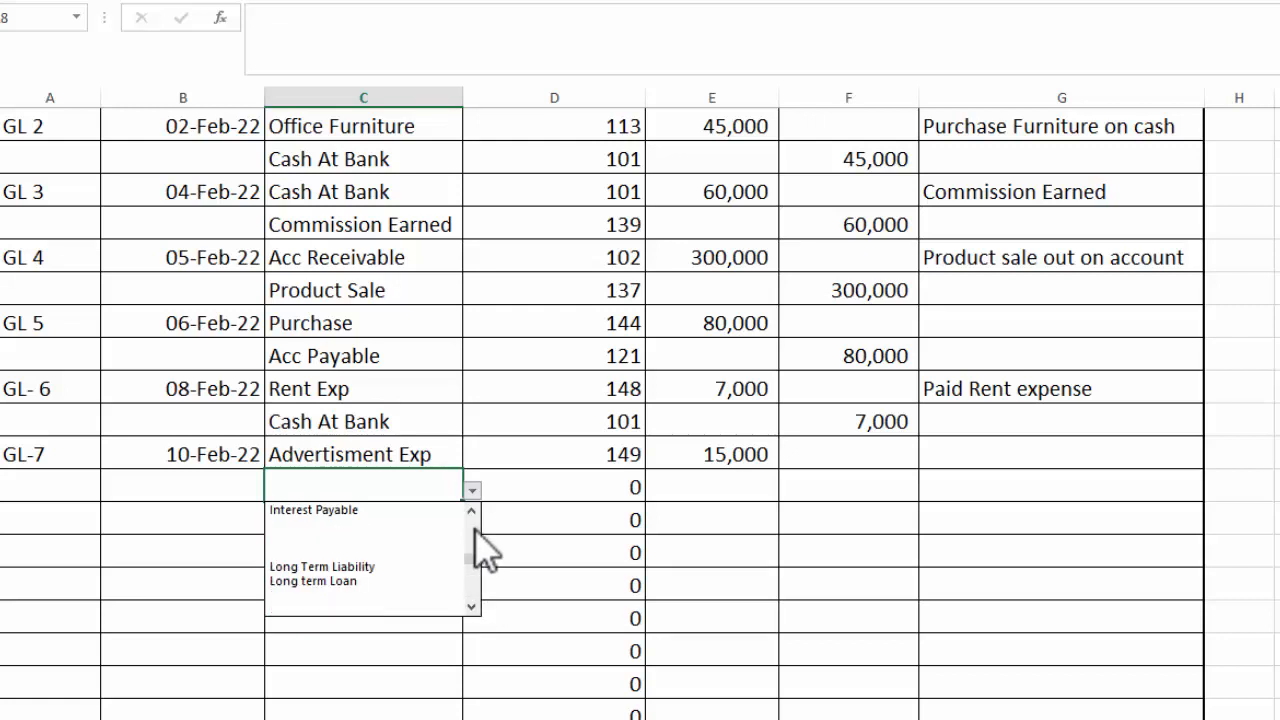
scroll(476, 530, "up", 4)
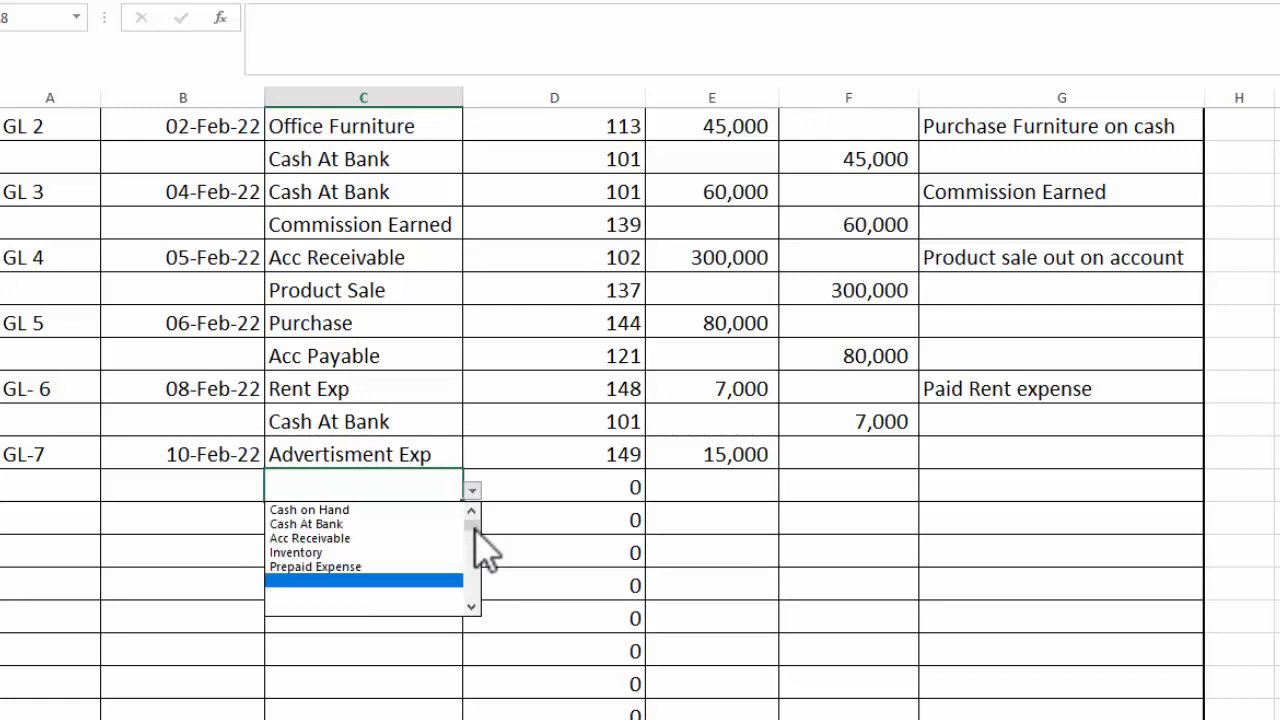
left_click(396, 524)
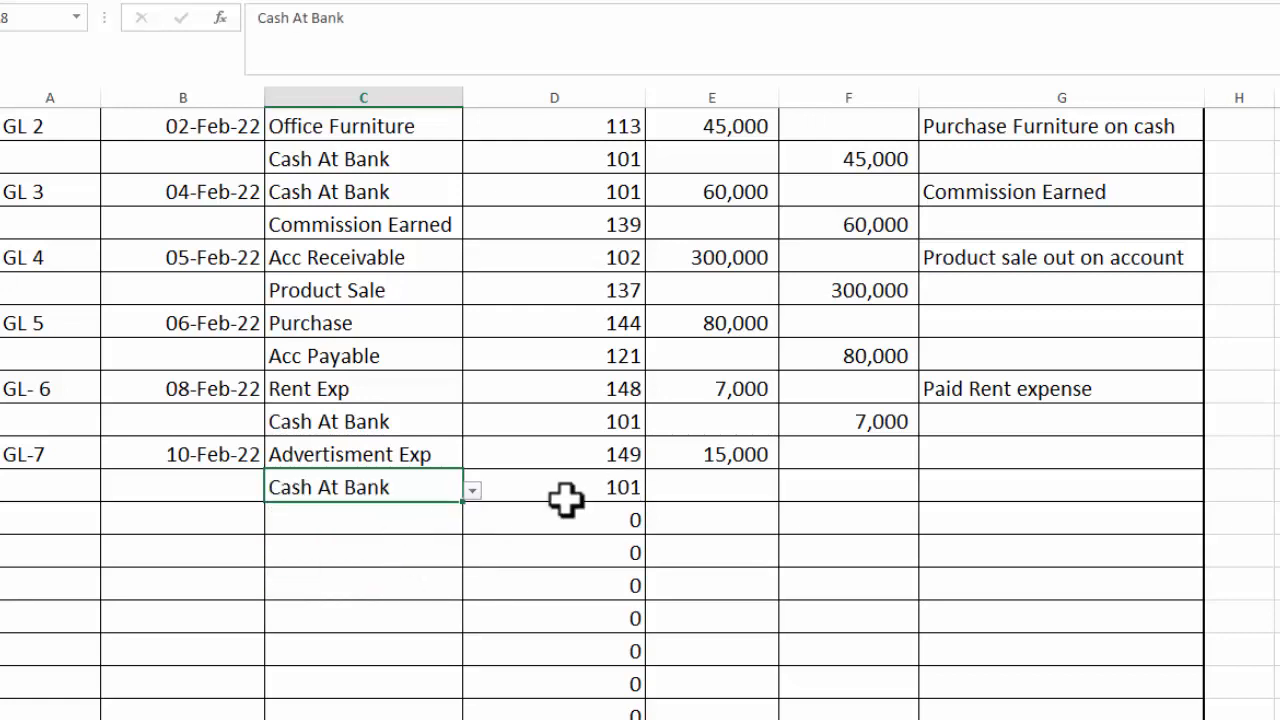
left_click(691, 491)
left_click(834, 484)
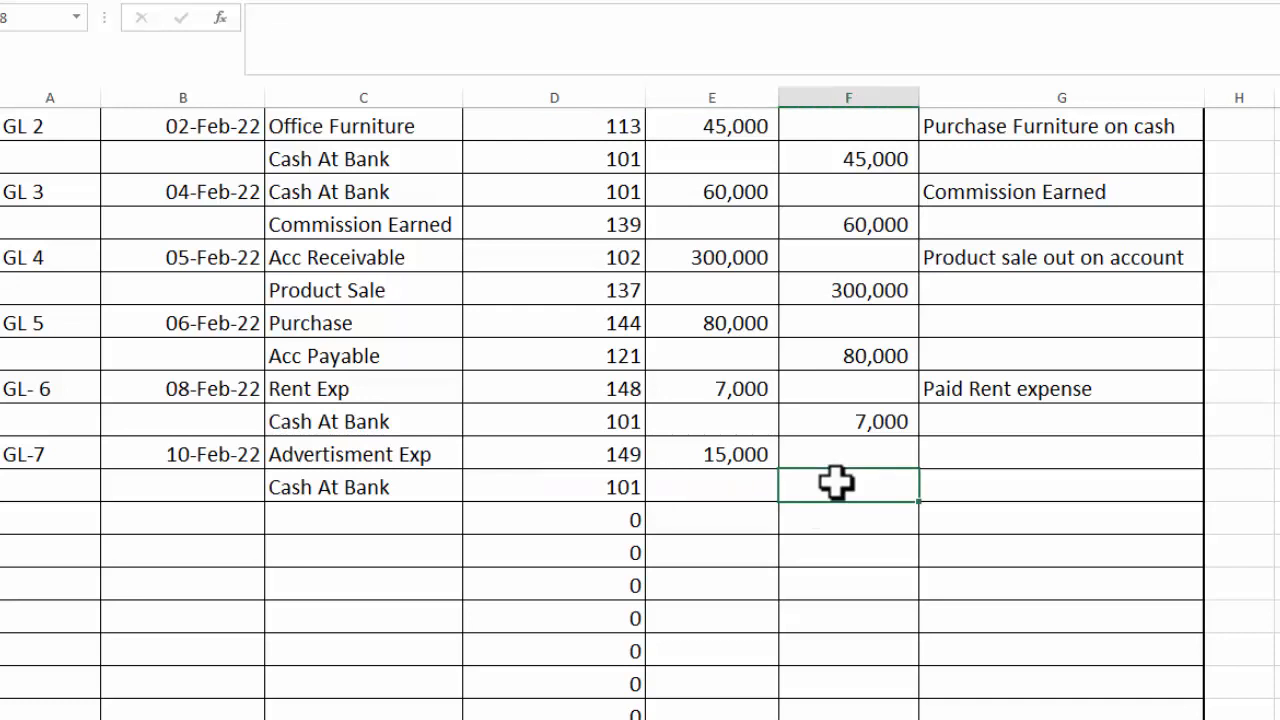
key("Tab")
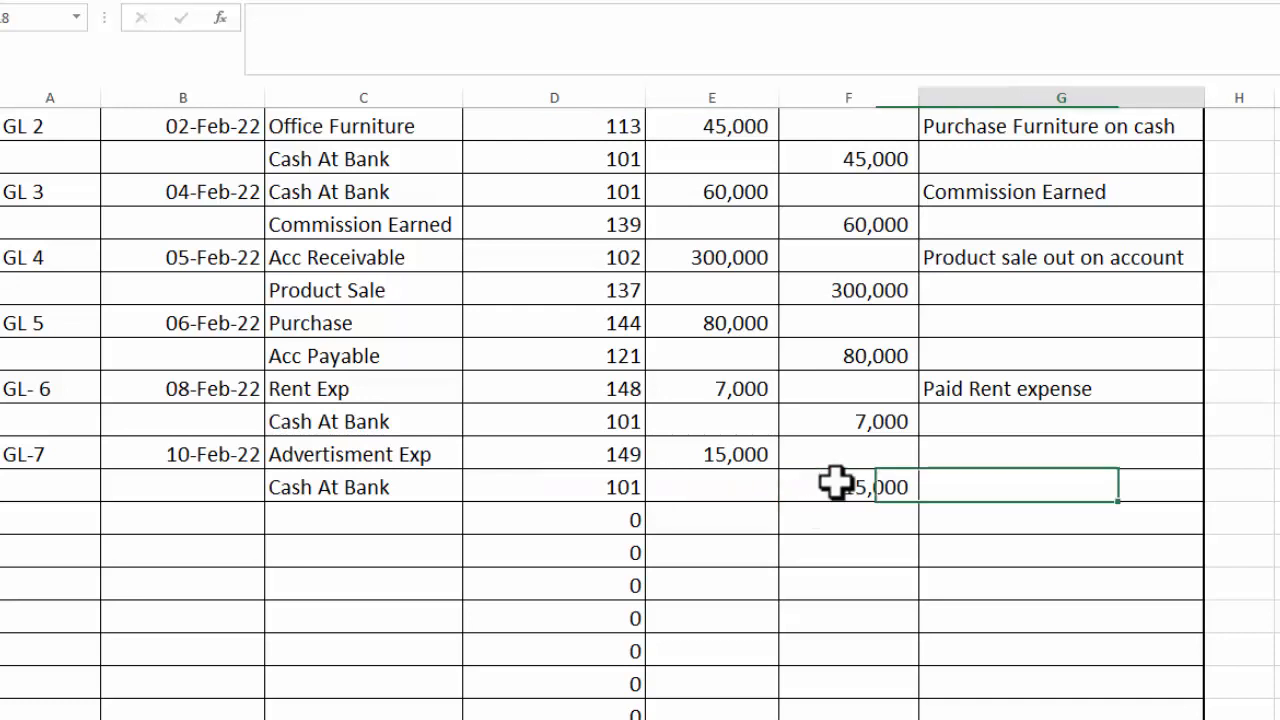
Enter the description Paid advertisent expense in column G of the GL-7 row
left_click(957, 453)
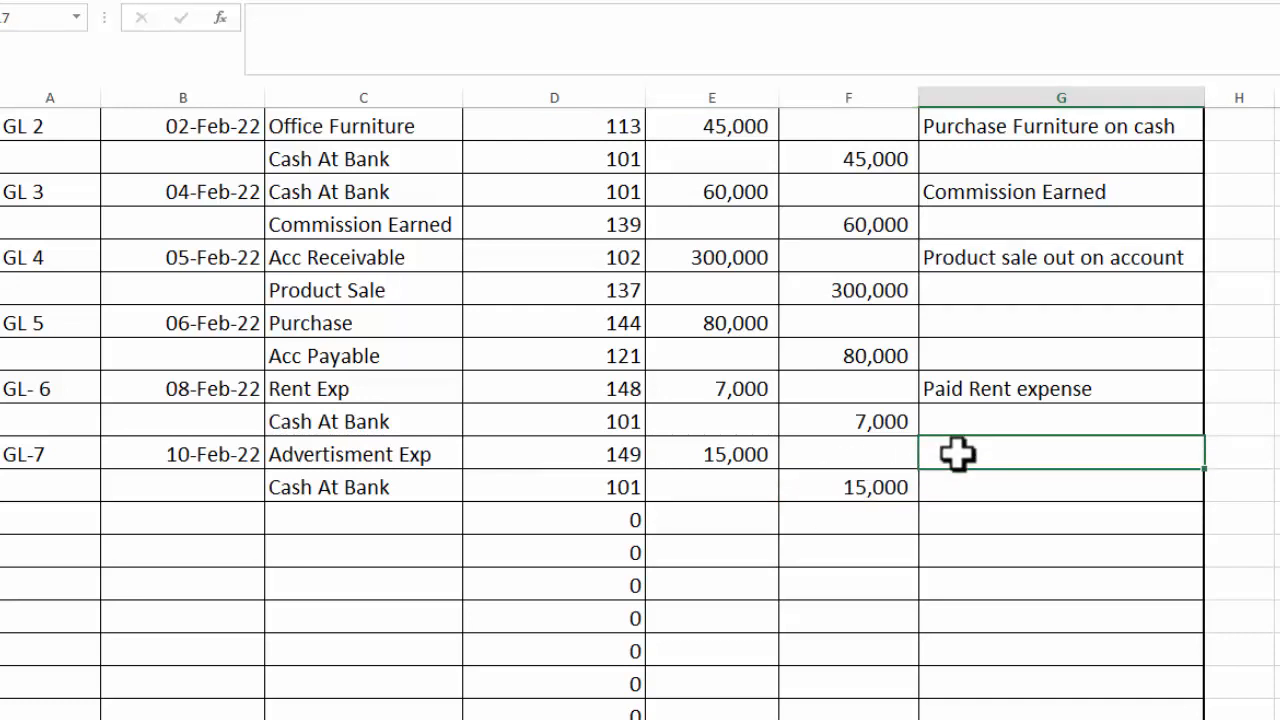
type("PAID")
key("BackSpace")
key("BackSpace")
type("advertisent expense")
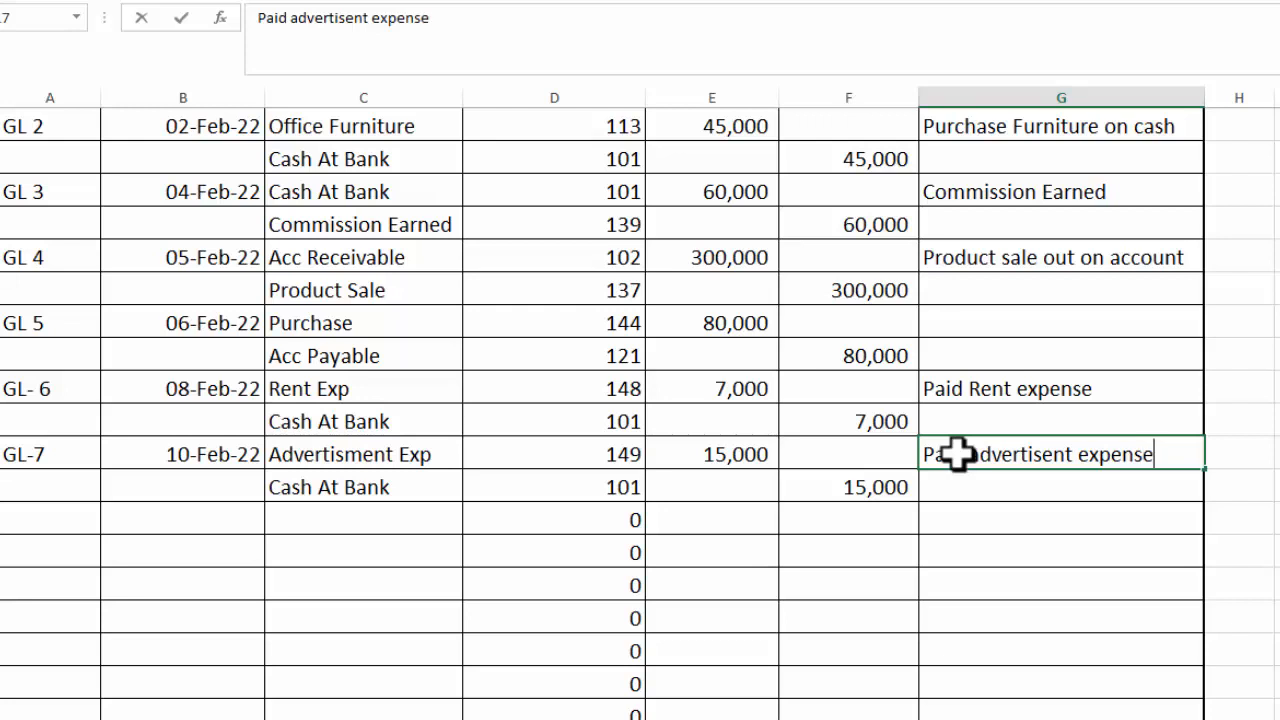
key("Tab")
Check the advertisement expense on the Profit & Loss sheet and in the trial balance
left_click(600, 718)
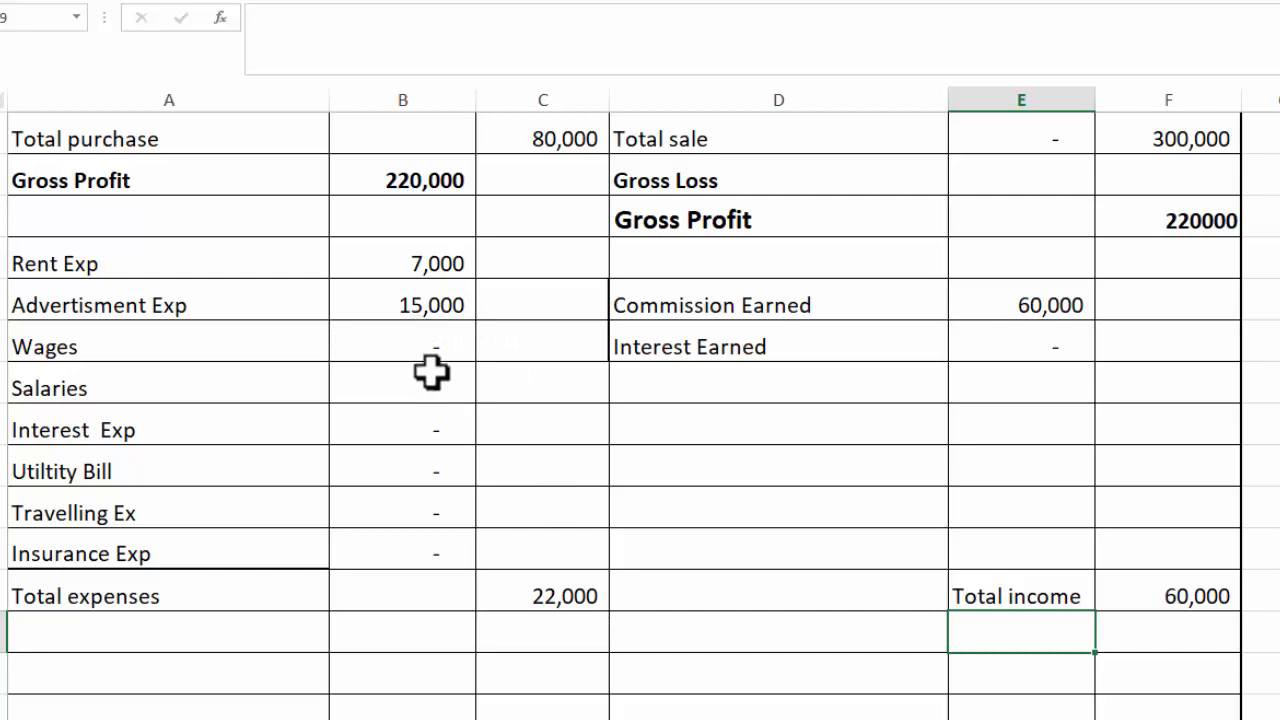
left_click(508, 718)
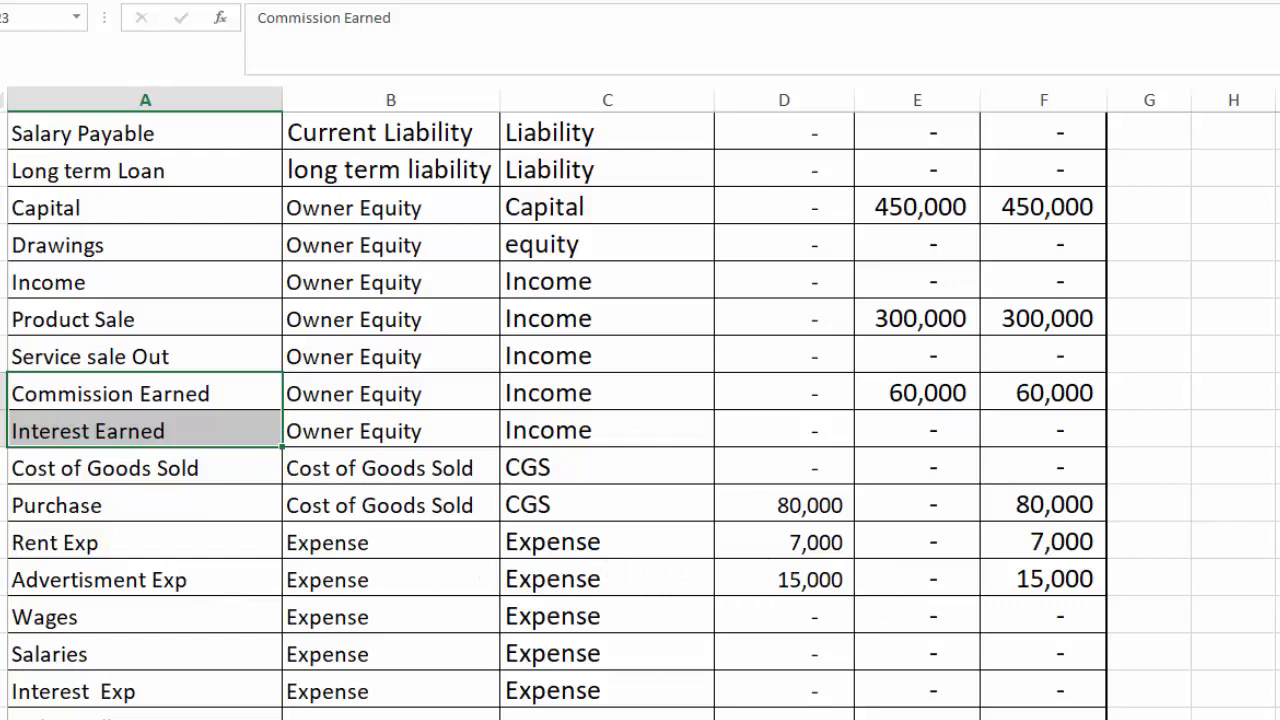
scroll(640, 415, "down", 10)
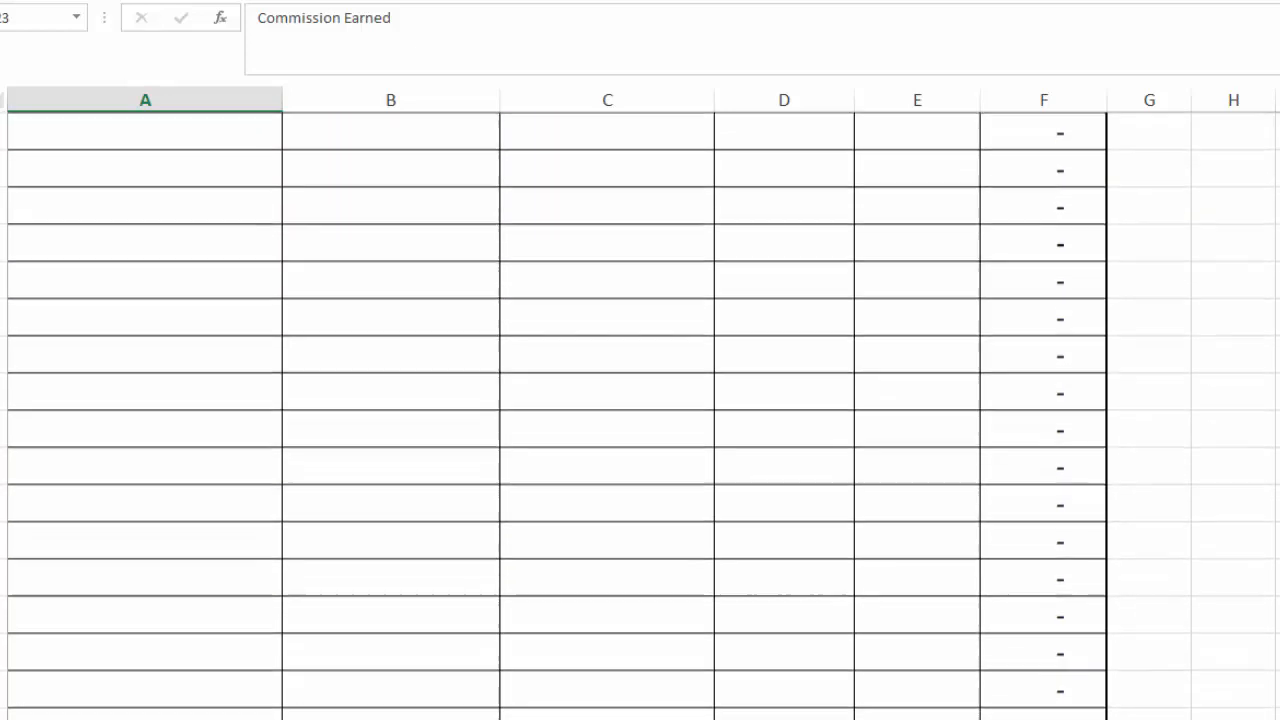
scroll(640, 415, "down", 6)
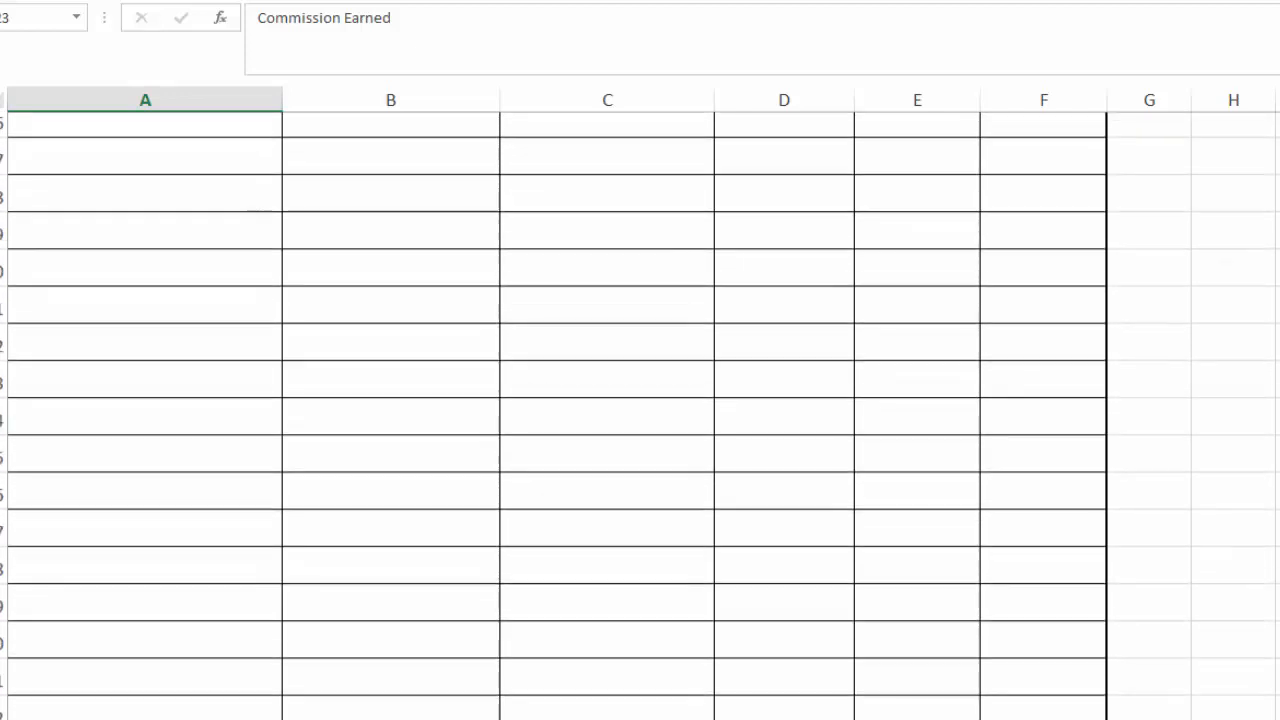
scroll(640, 415, "down", 4)
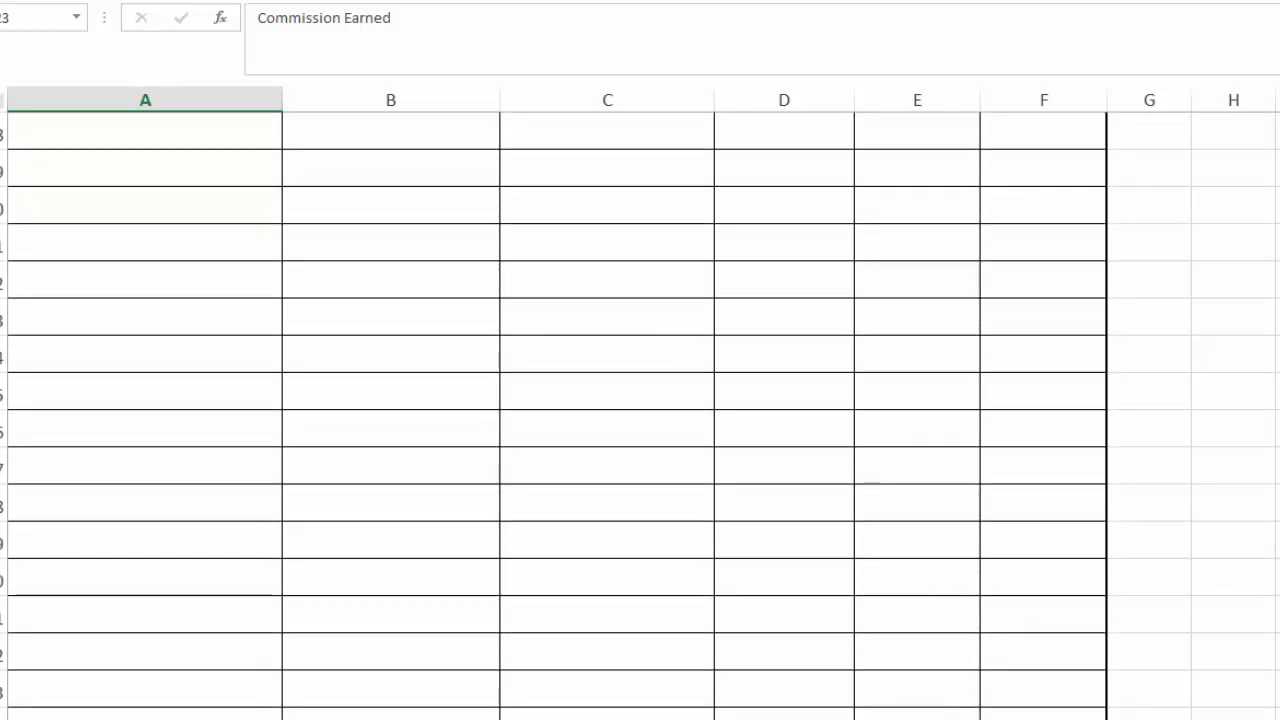
scroll(1108, 638, "down", 5)
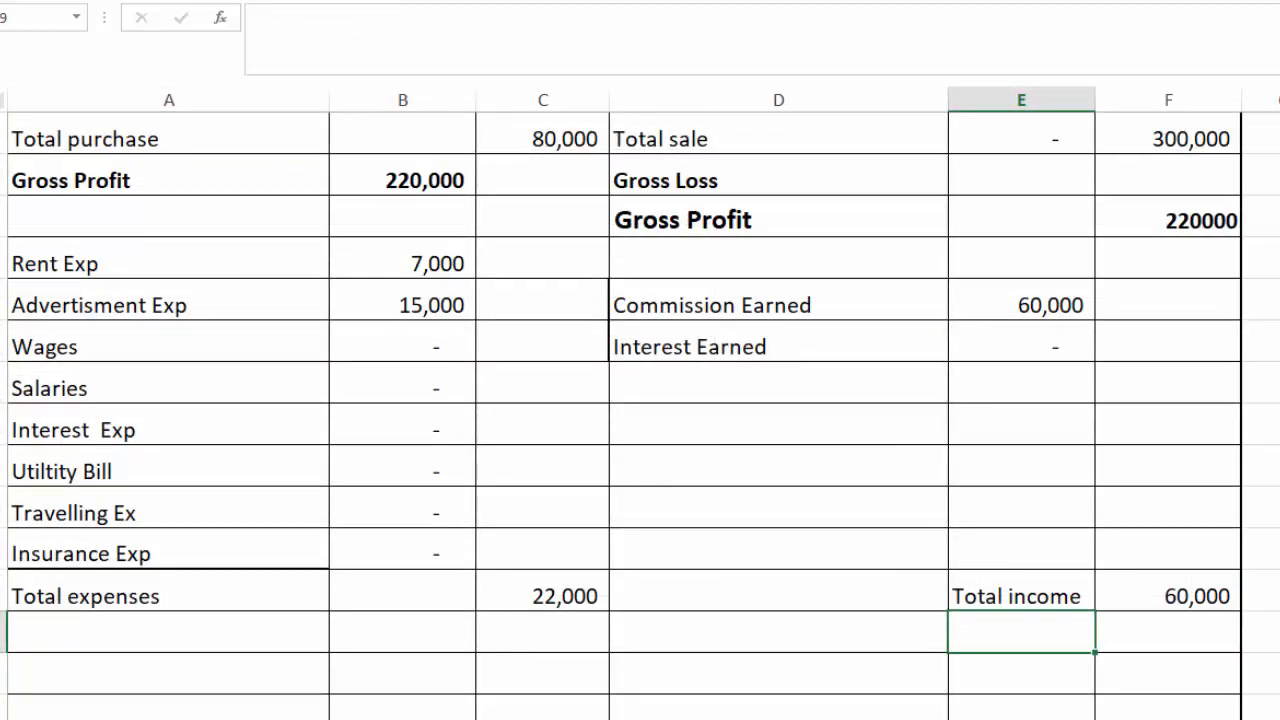
Begin an IF formula in B22, beside Gross Profit on the Profit & Loss sheet, with the test SUM(F9:F21)>SUM(B10:B20)
scroll(640, 400, "down", 3)
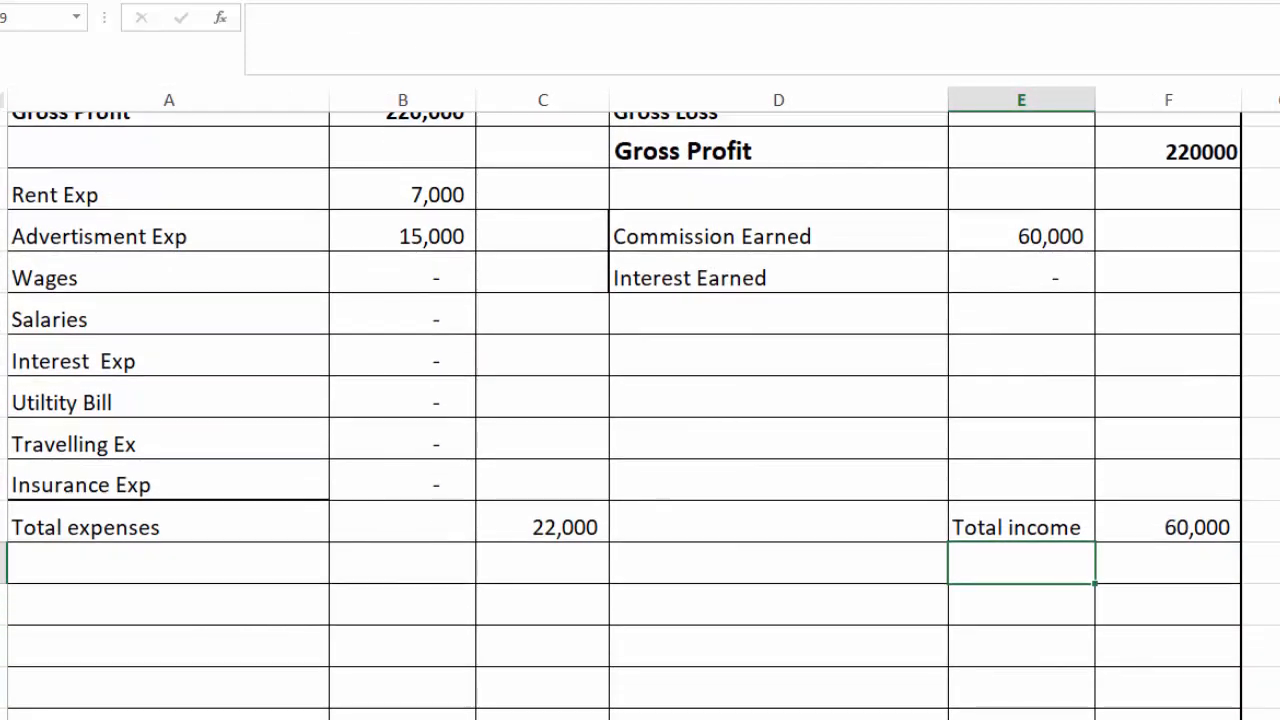
scroll(640, 400, "down", 2)
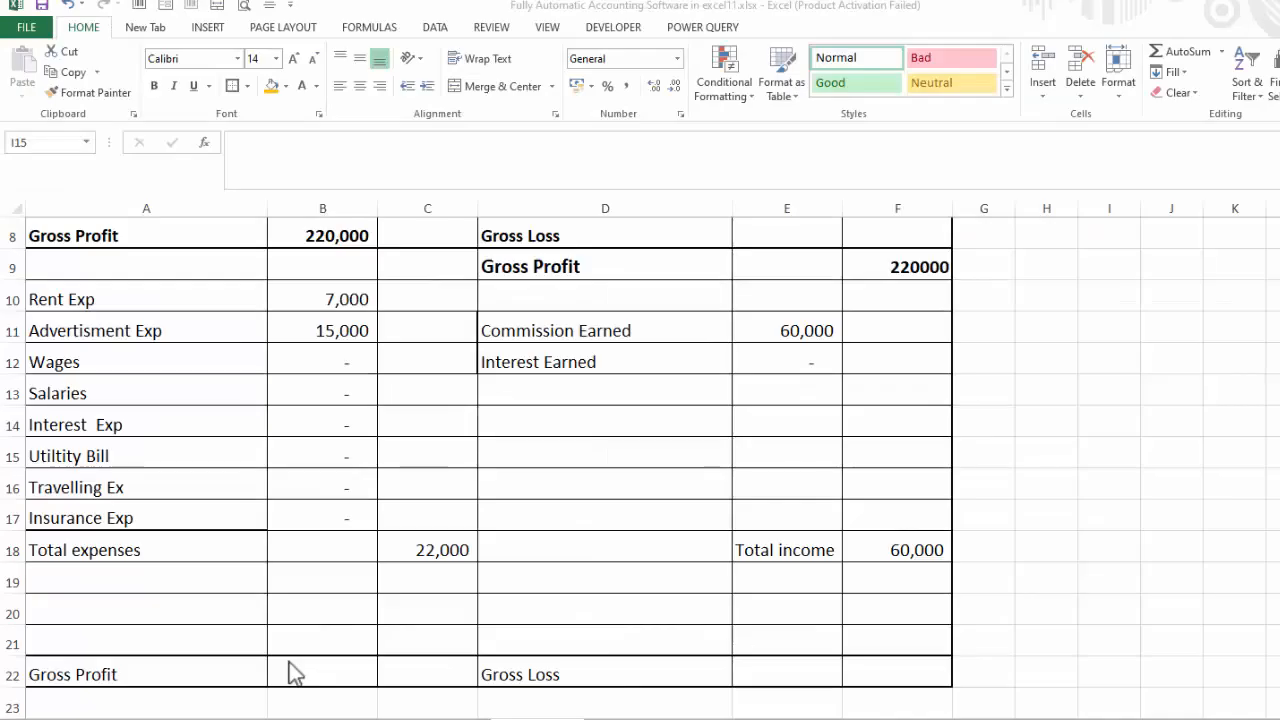
left_click(291, 662)
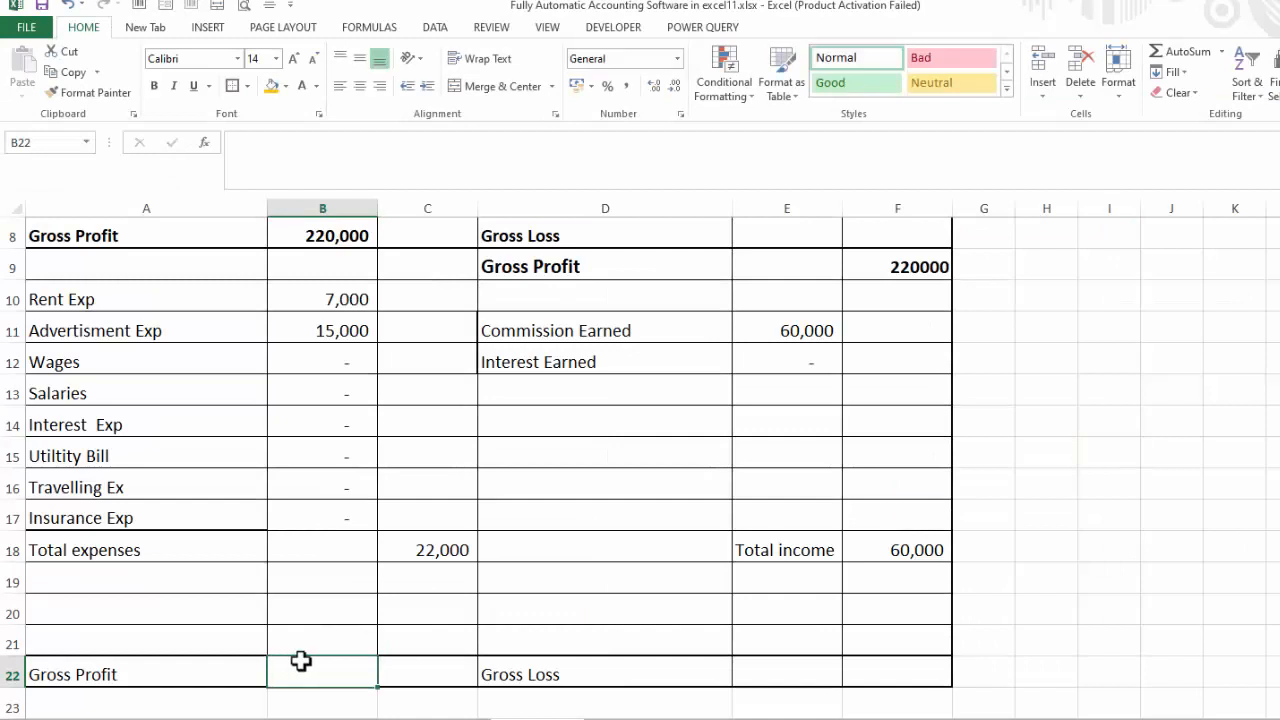
type("=")
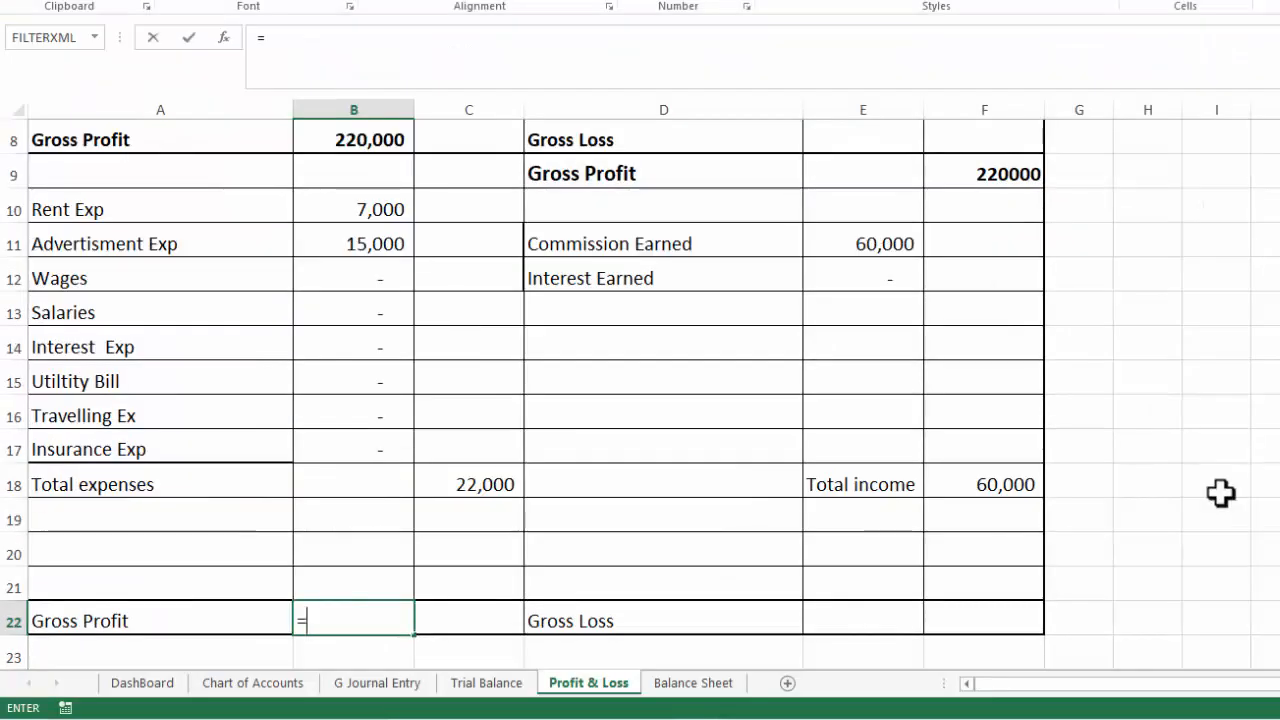
type("SUM")
type("IF(")
type("SUM(")
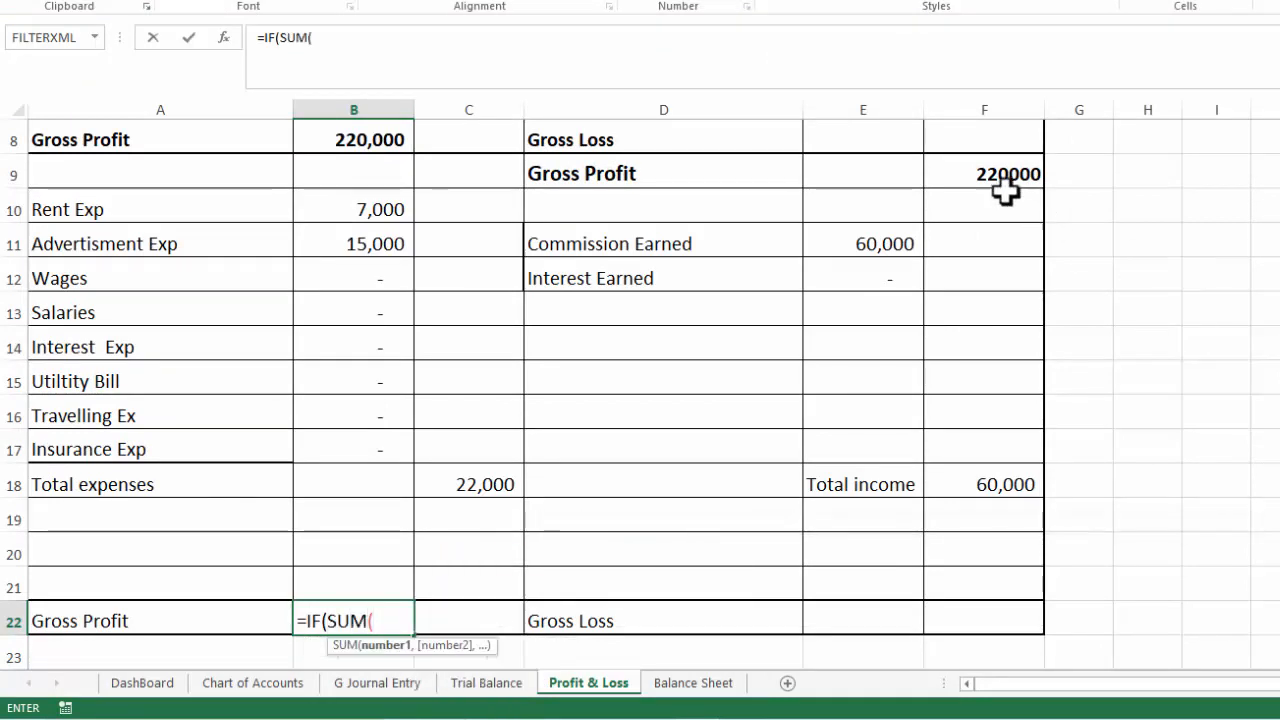
left_click_drag(999, 176, 990, 577)
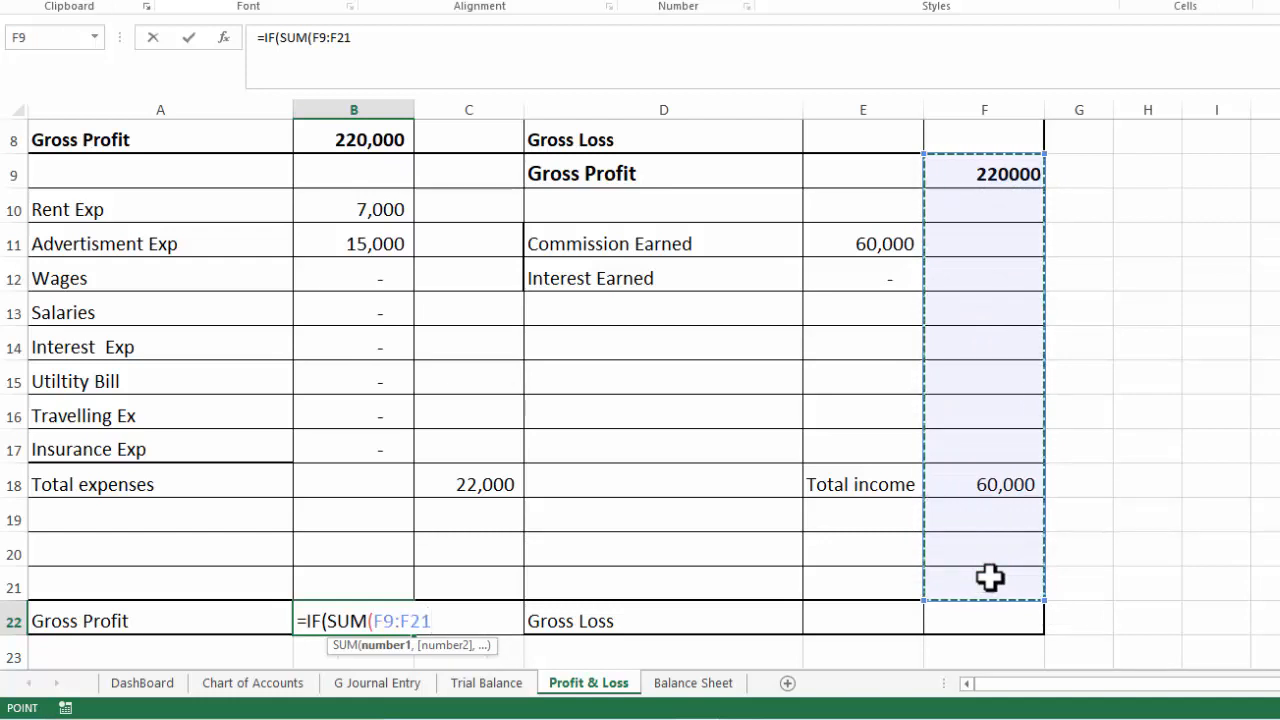
type(")")
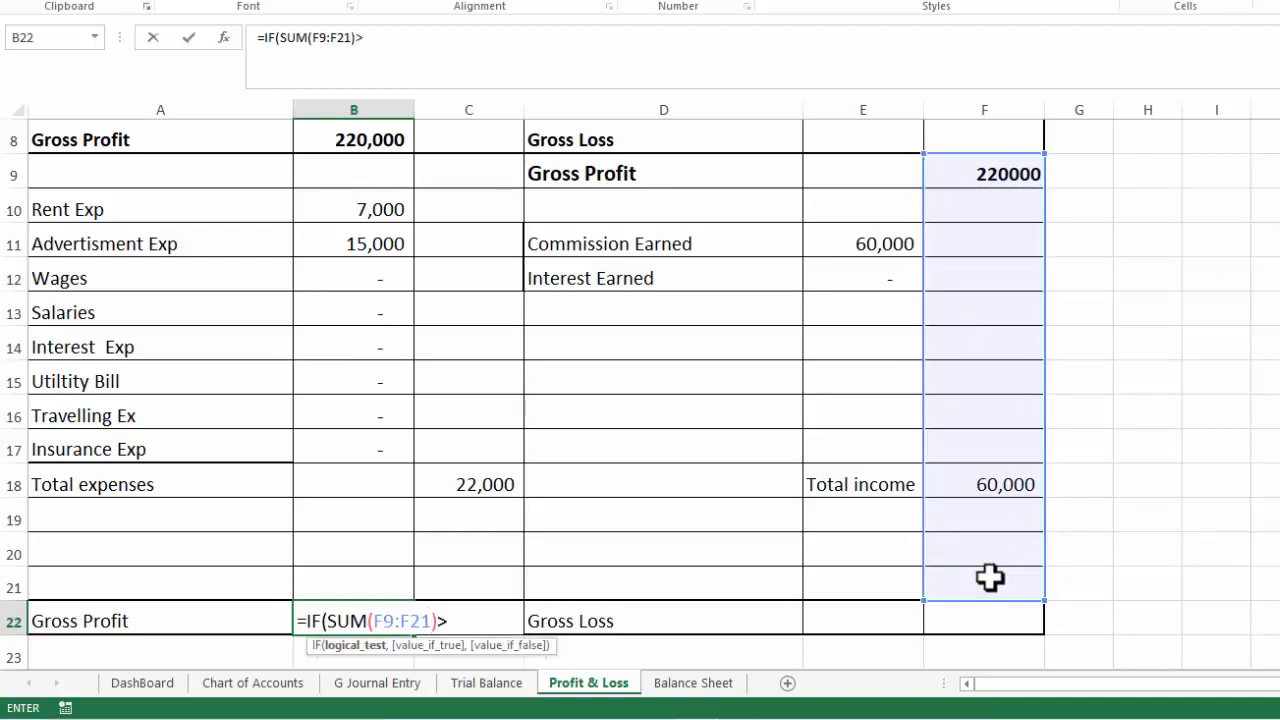
type(">SUM(")
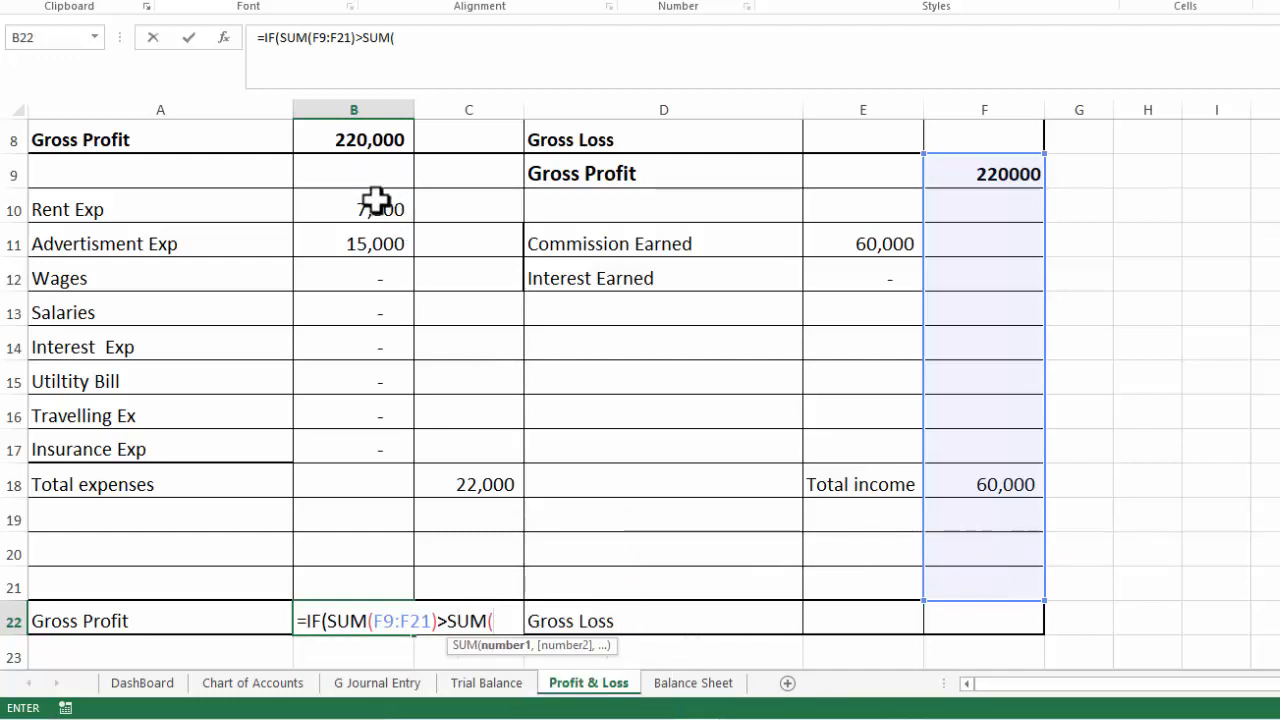
left_click_drag(376, 201, 370, 557)
type(")")
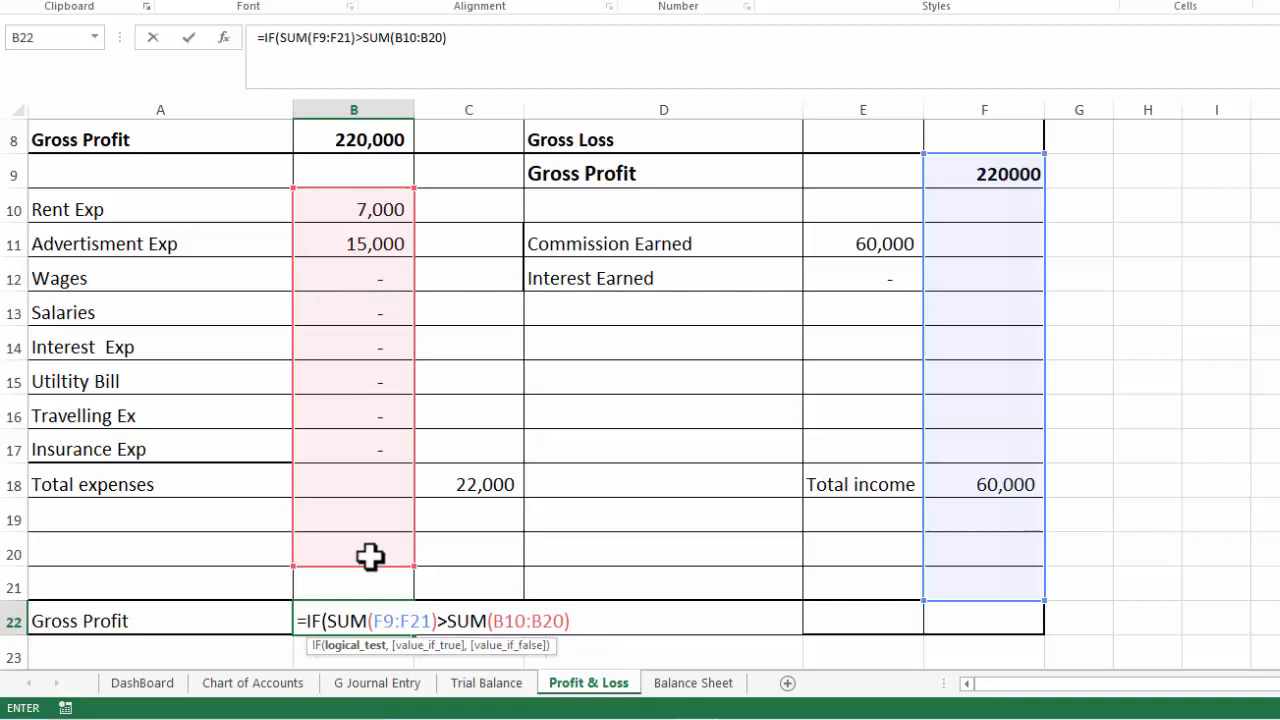
type(",")
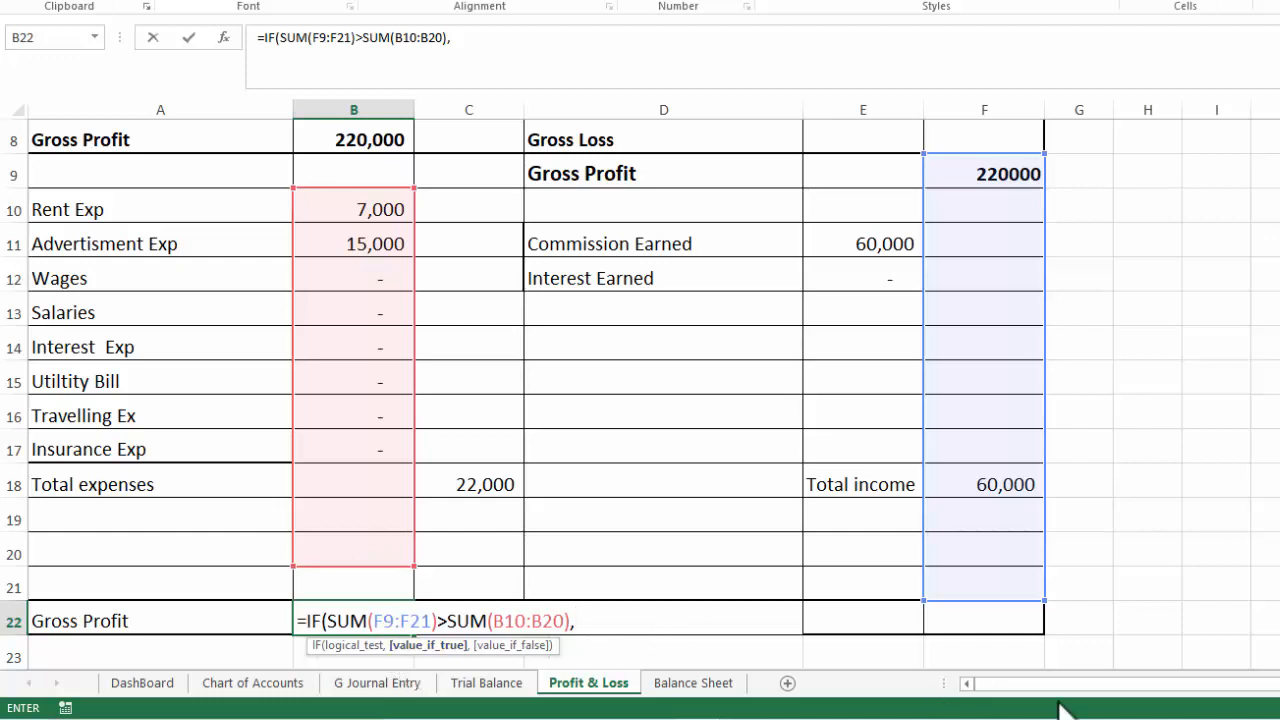
Complete the B22 formula with SUM(F9:F21)-SUM(B10:B20) as the true value and an empty string as the false value
type("SUM(")
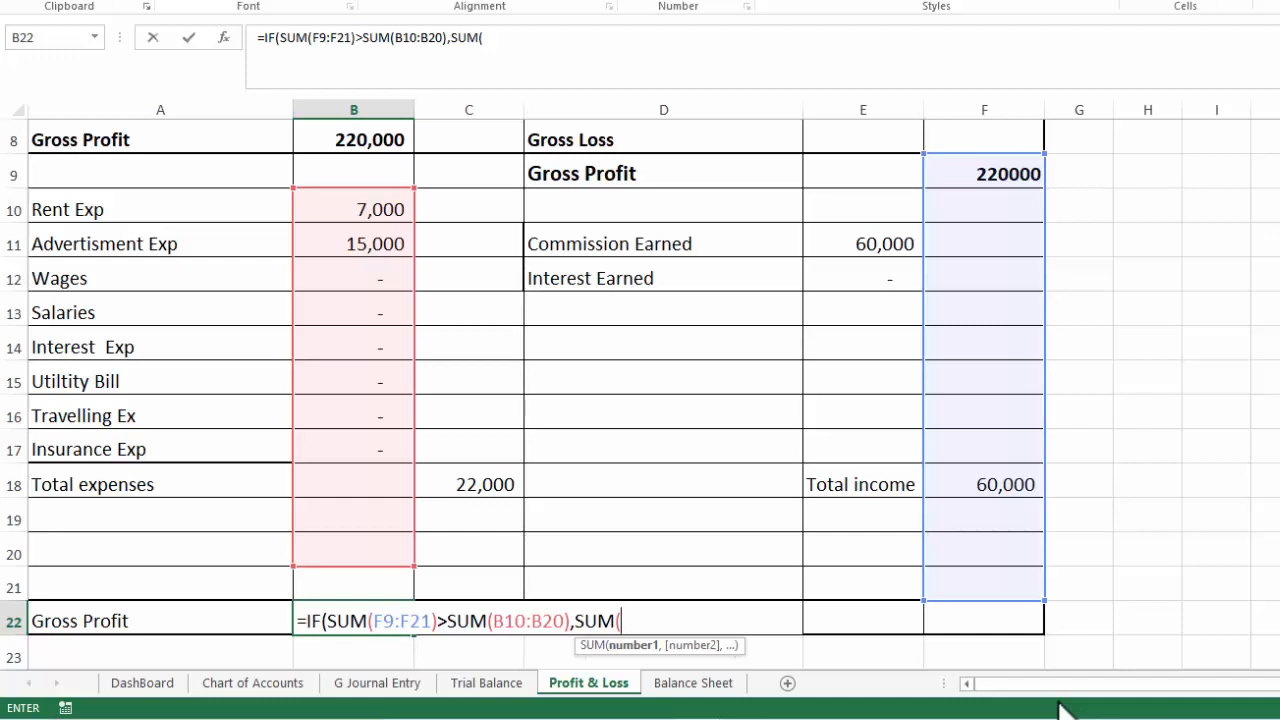
left_click(997, 174)
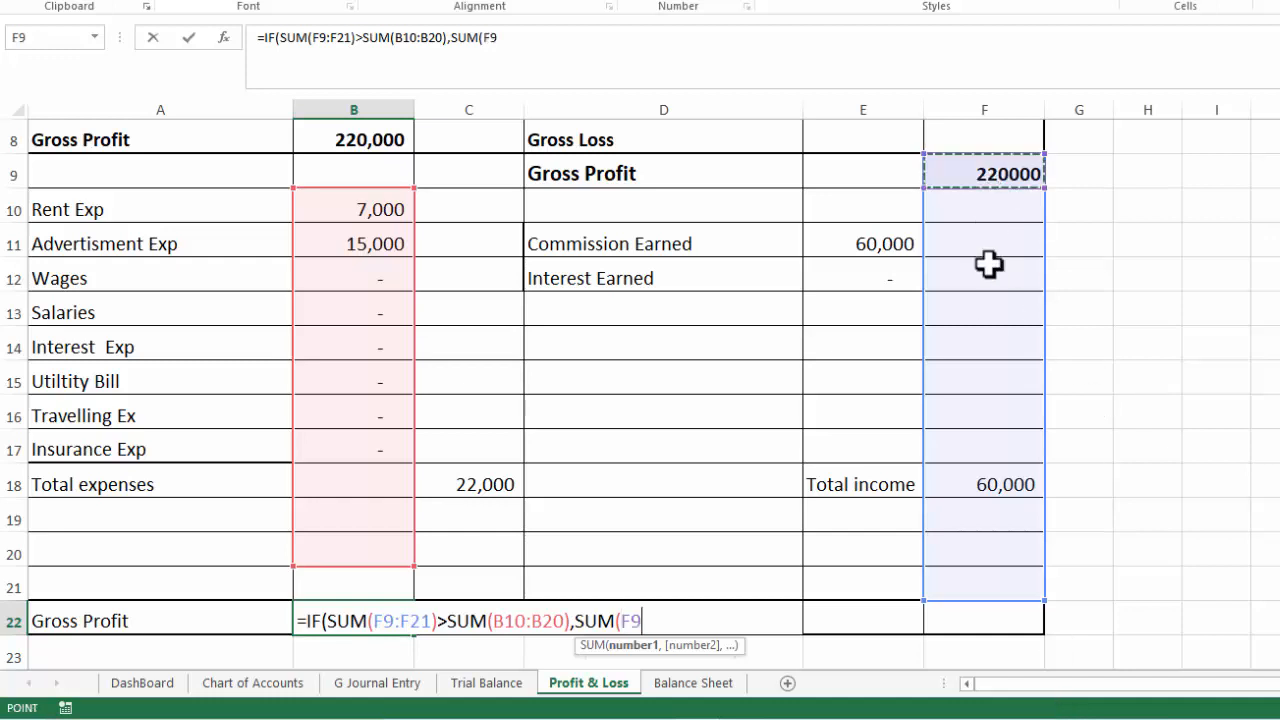
left_click_drag(988, 263, 975, 583)
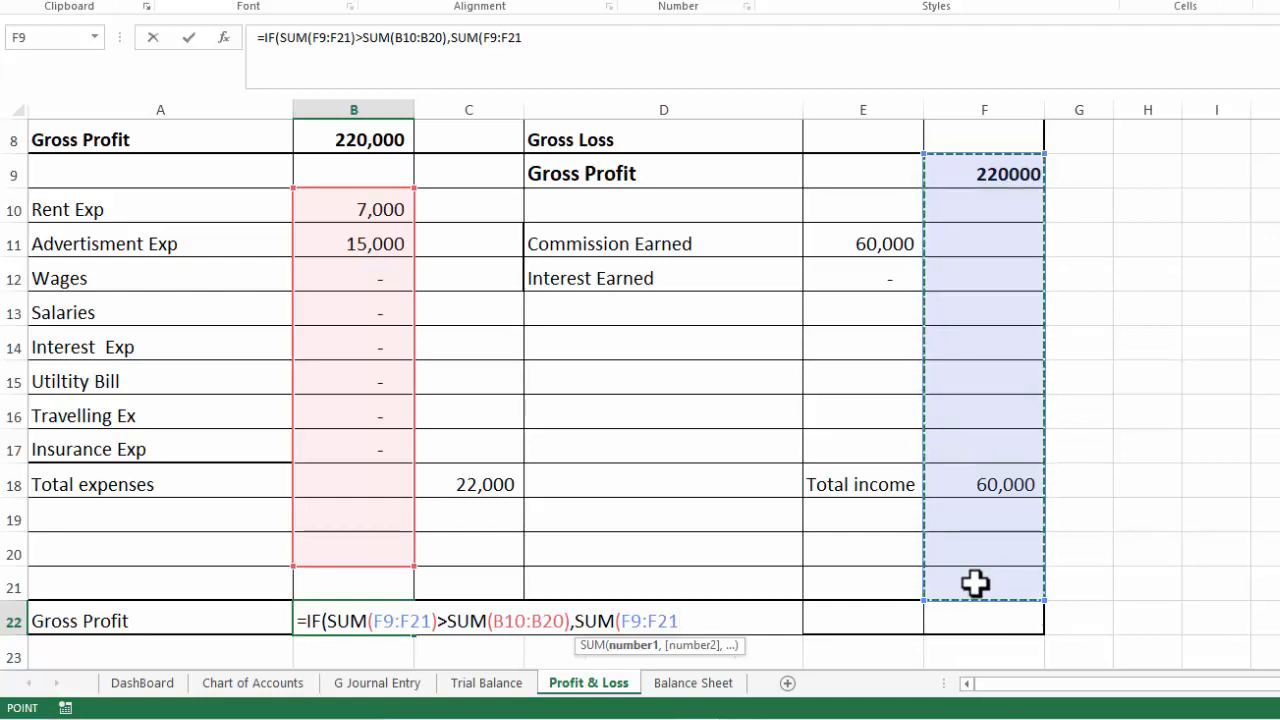
type(")")
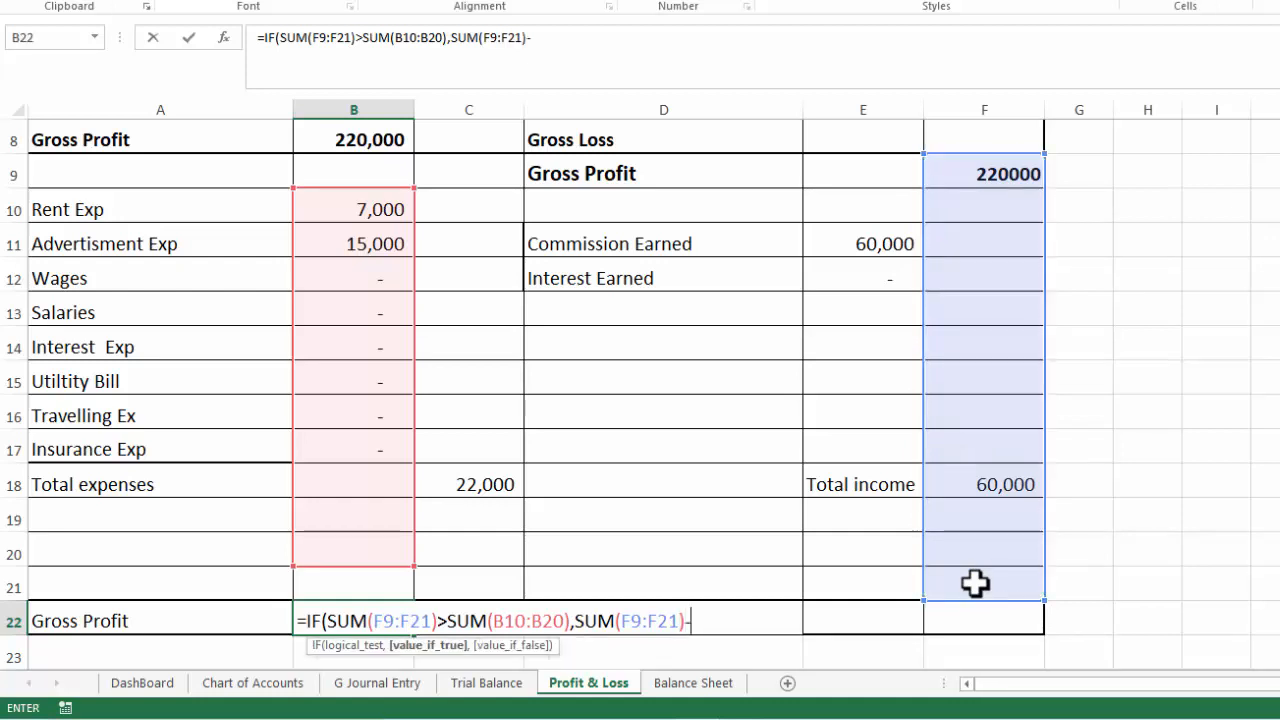
type("-SUM(")
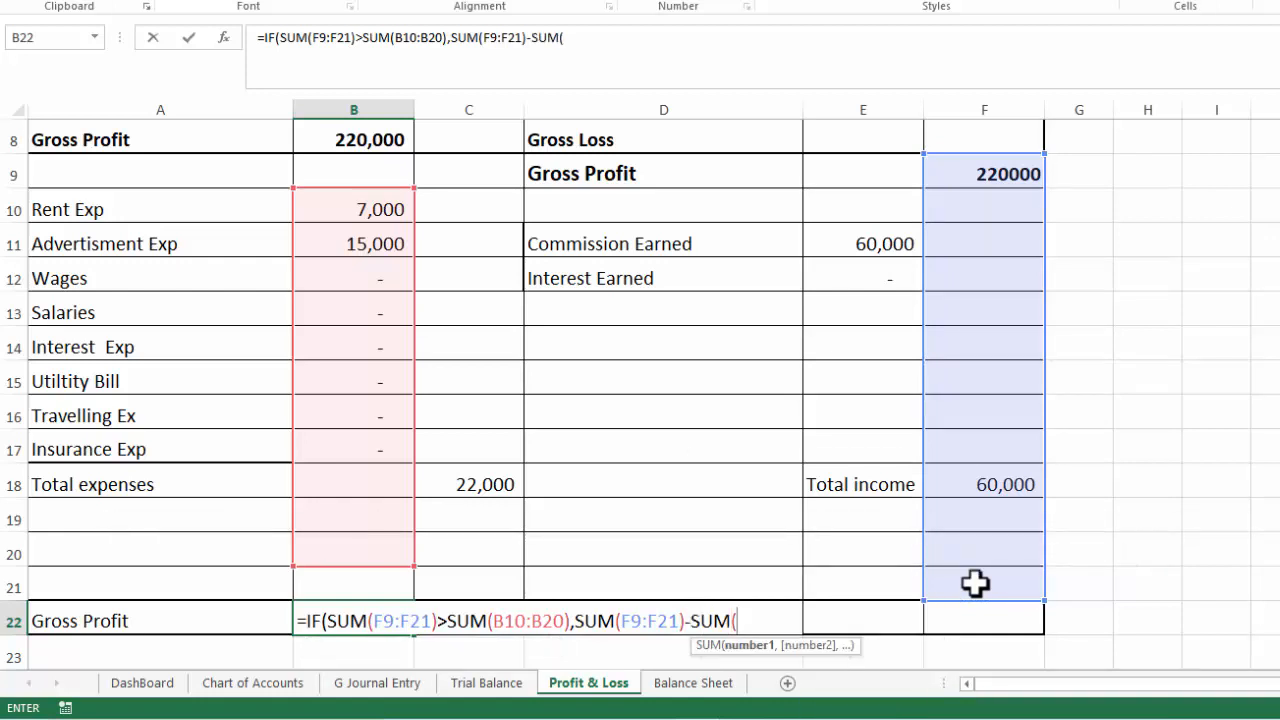
left_click_drag(383, 205, 365, 535)
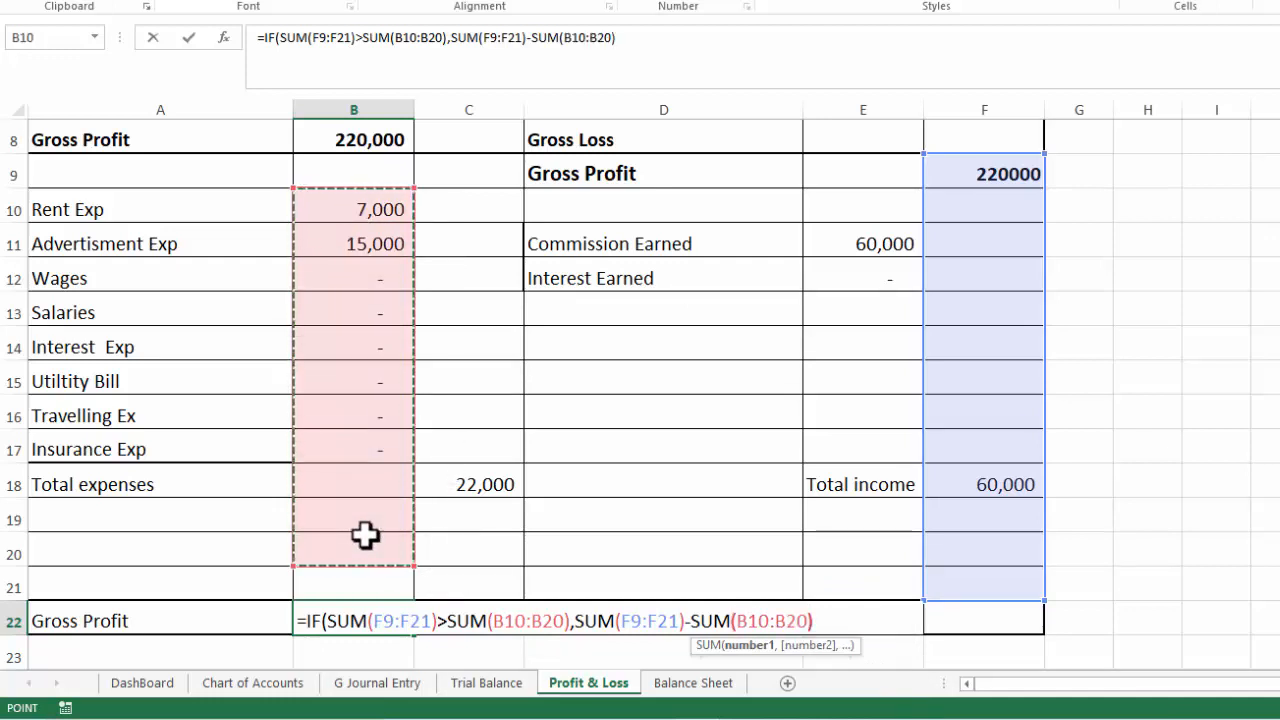
type("),")
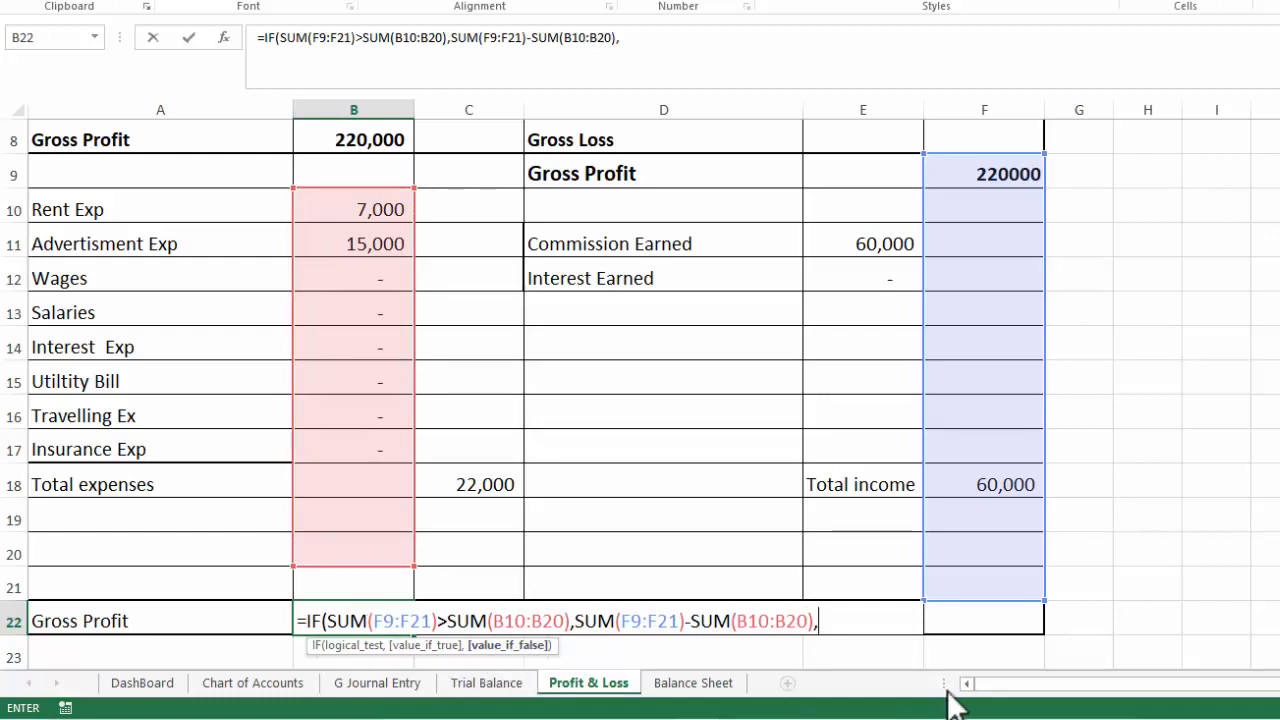
type("\"\")")
key("Return")
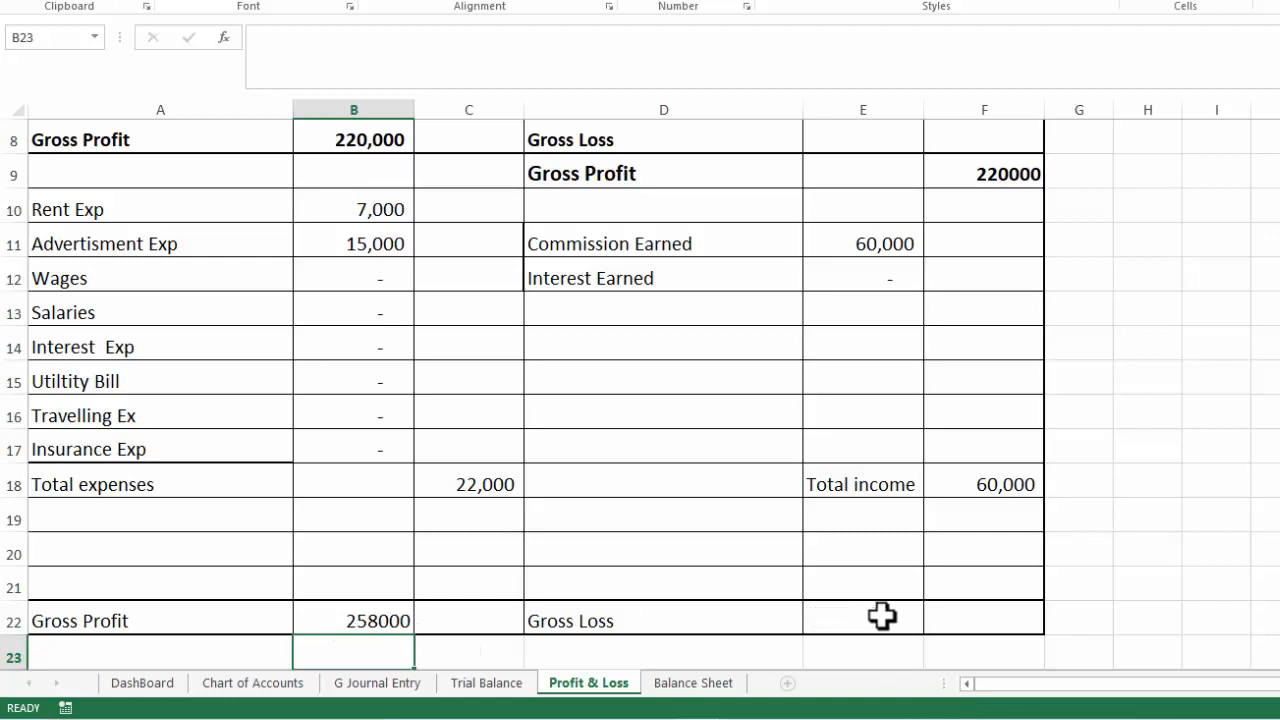
Begin an IF formula in F22 of the Gross Loss row with the test SUM(B9:B21)>SUM(F9:F21)
left_click(943, 611)
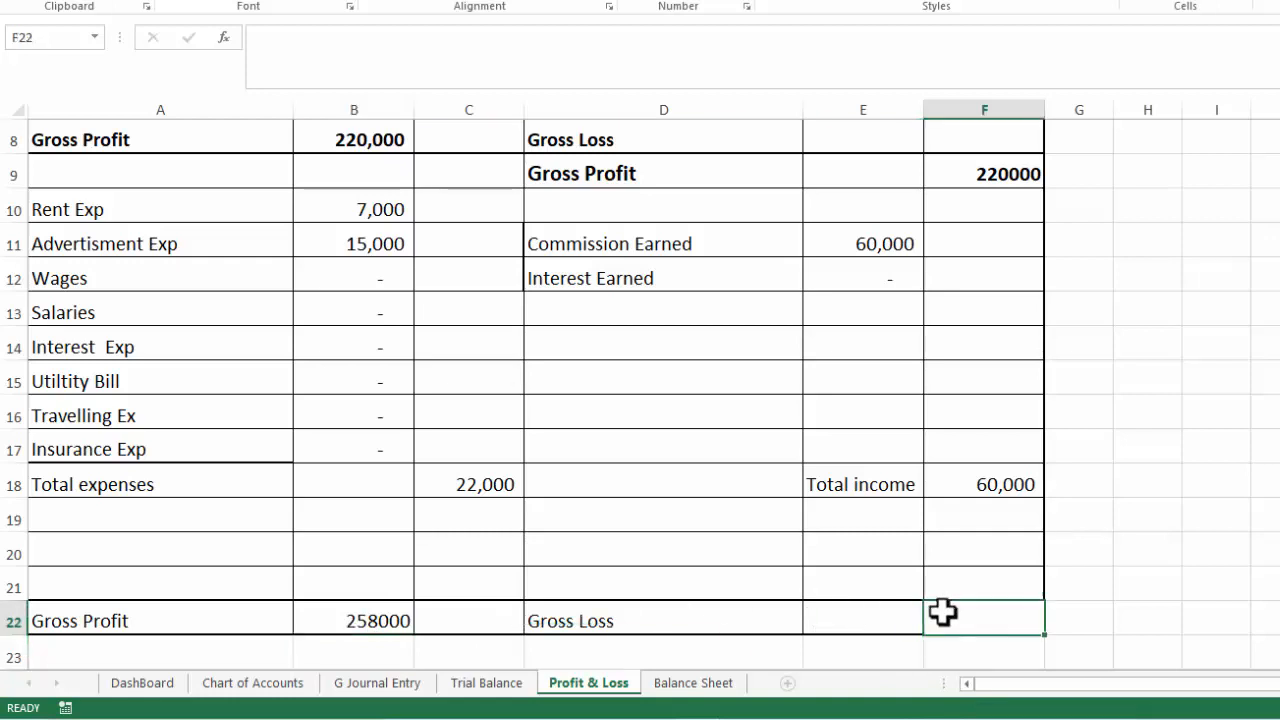
type("=")
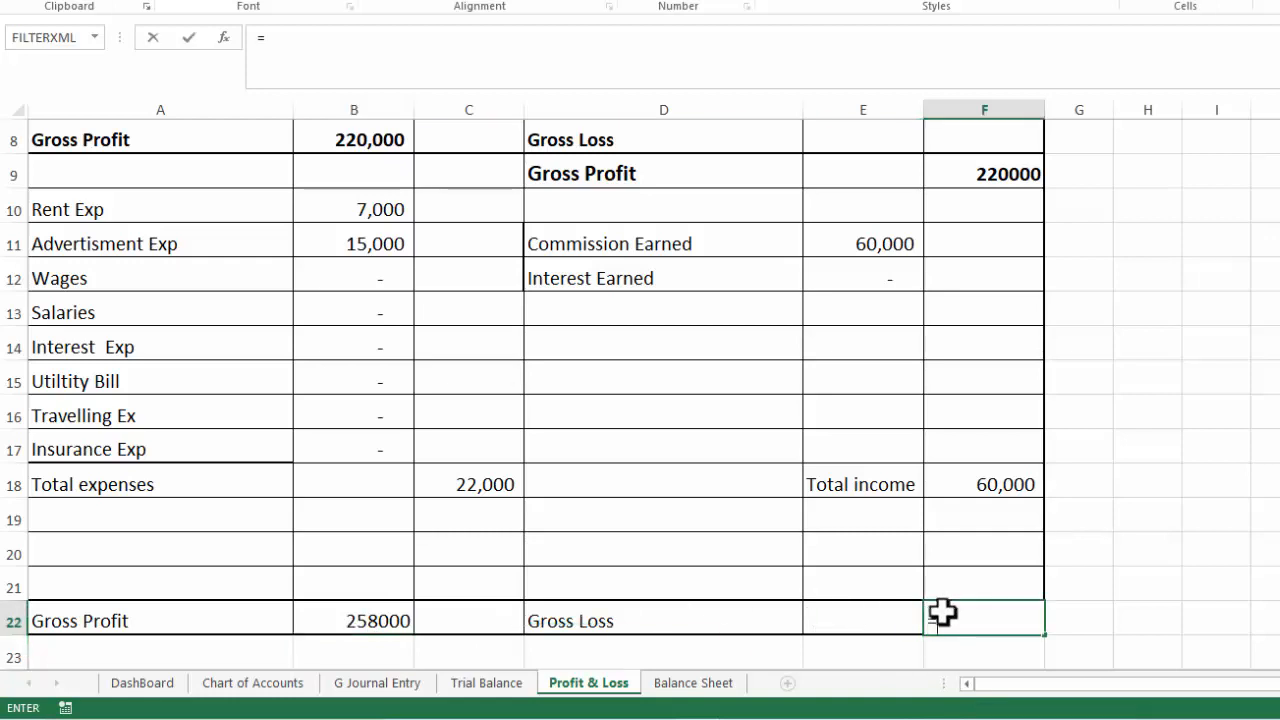
type("IF")
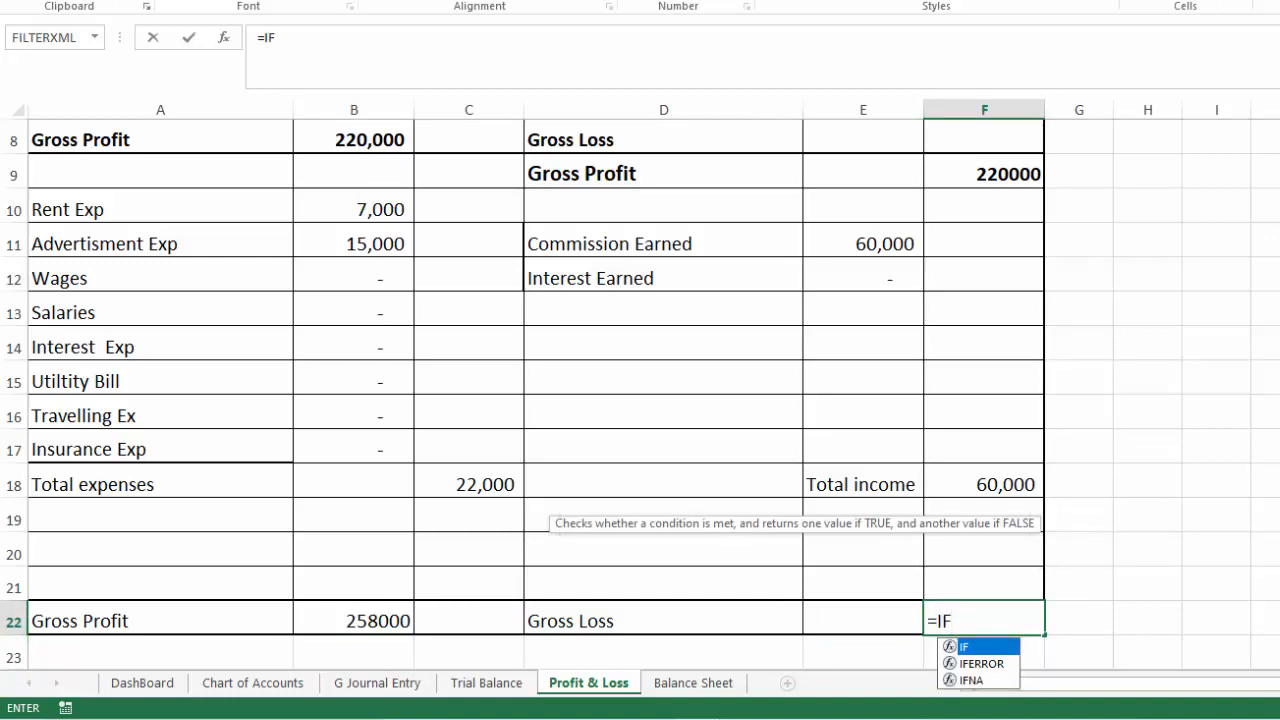
type("(SUM(")
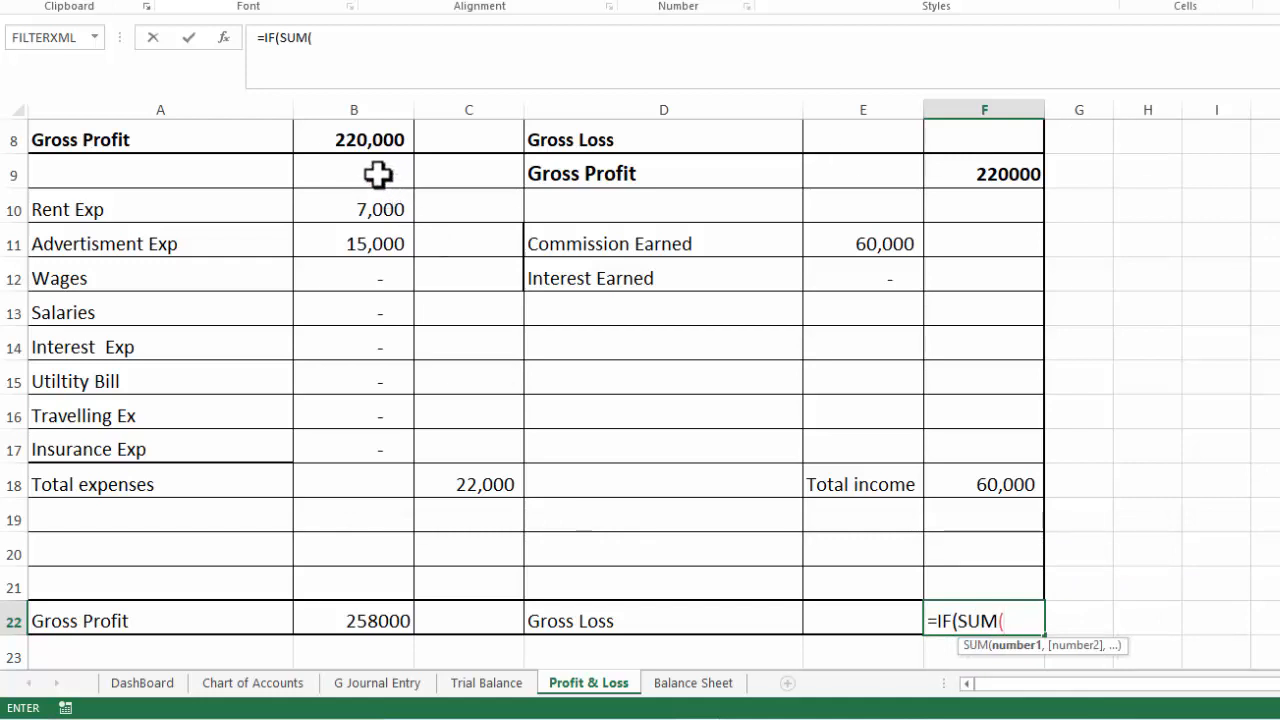
left_click_drag(377, 174, 349, 569)
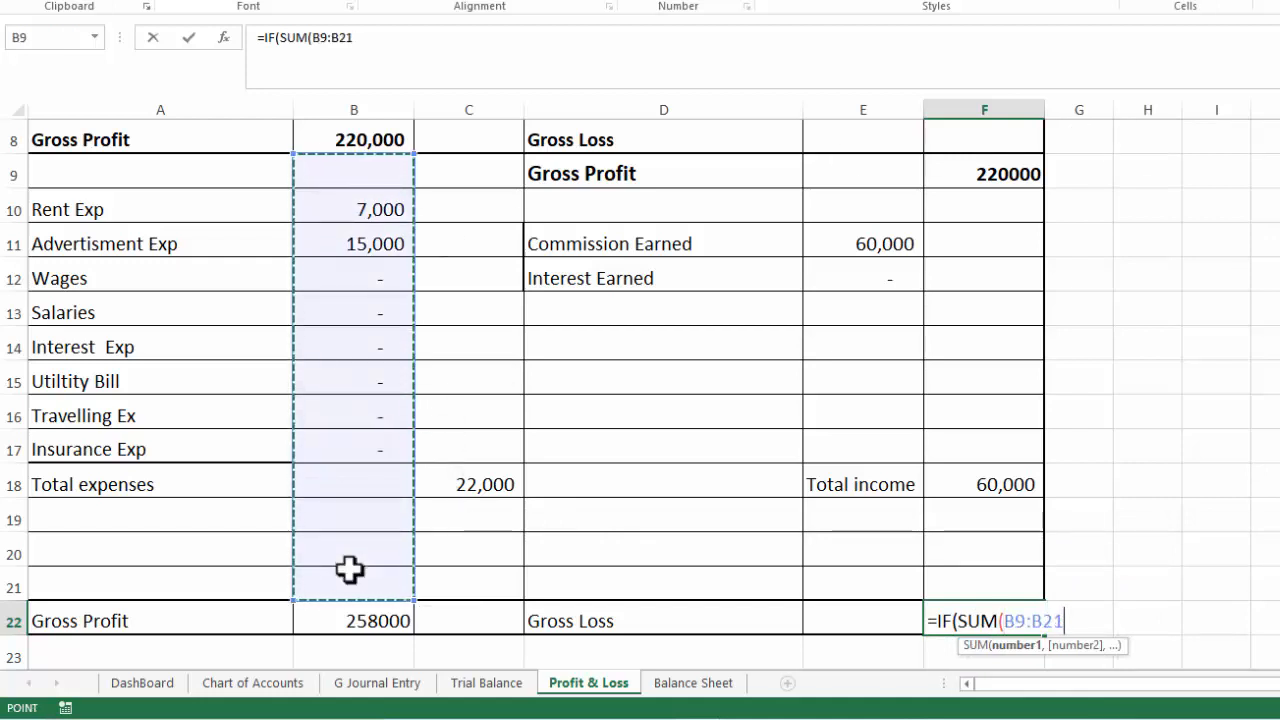
type(")")
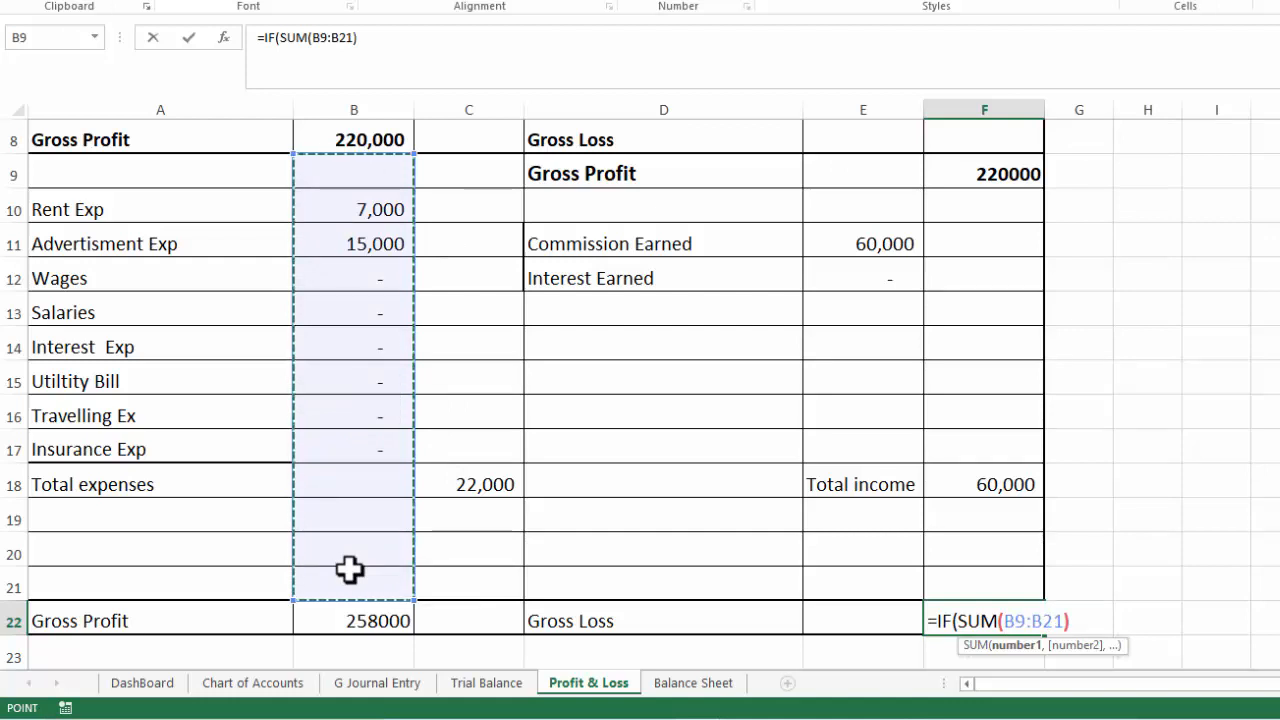
type("?")
key("BackSpace")
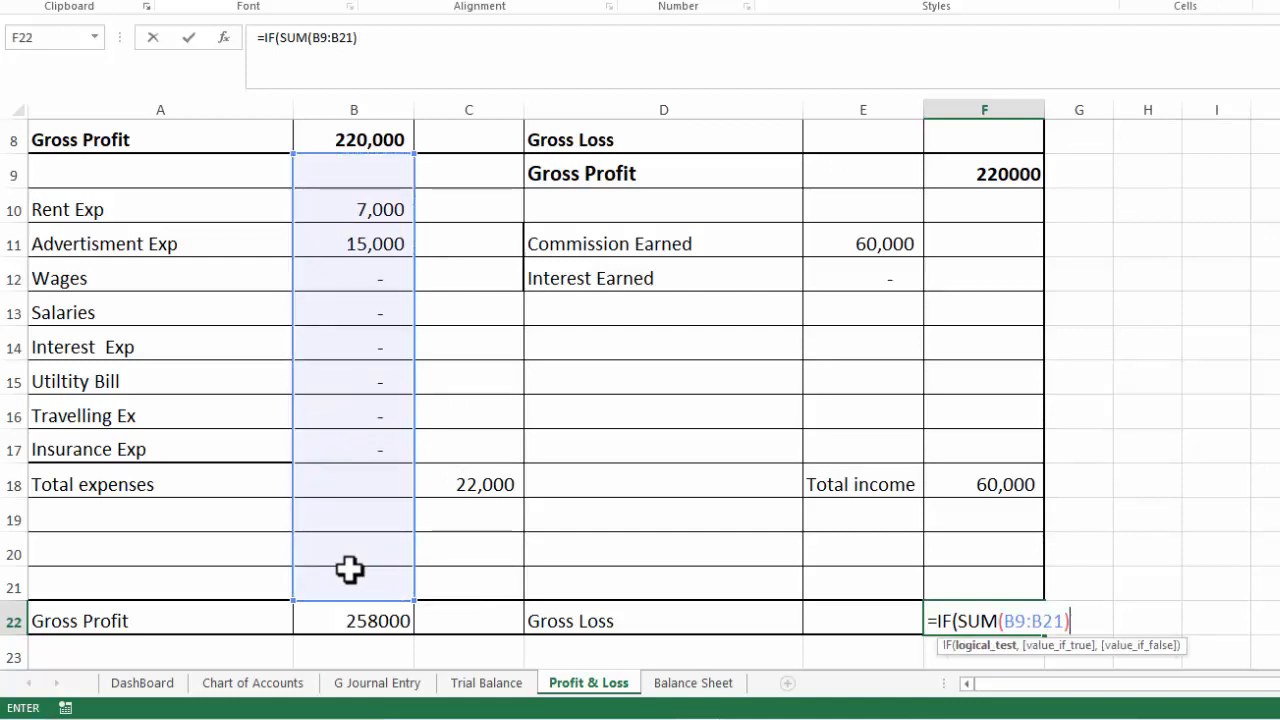
type(">SUM(")
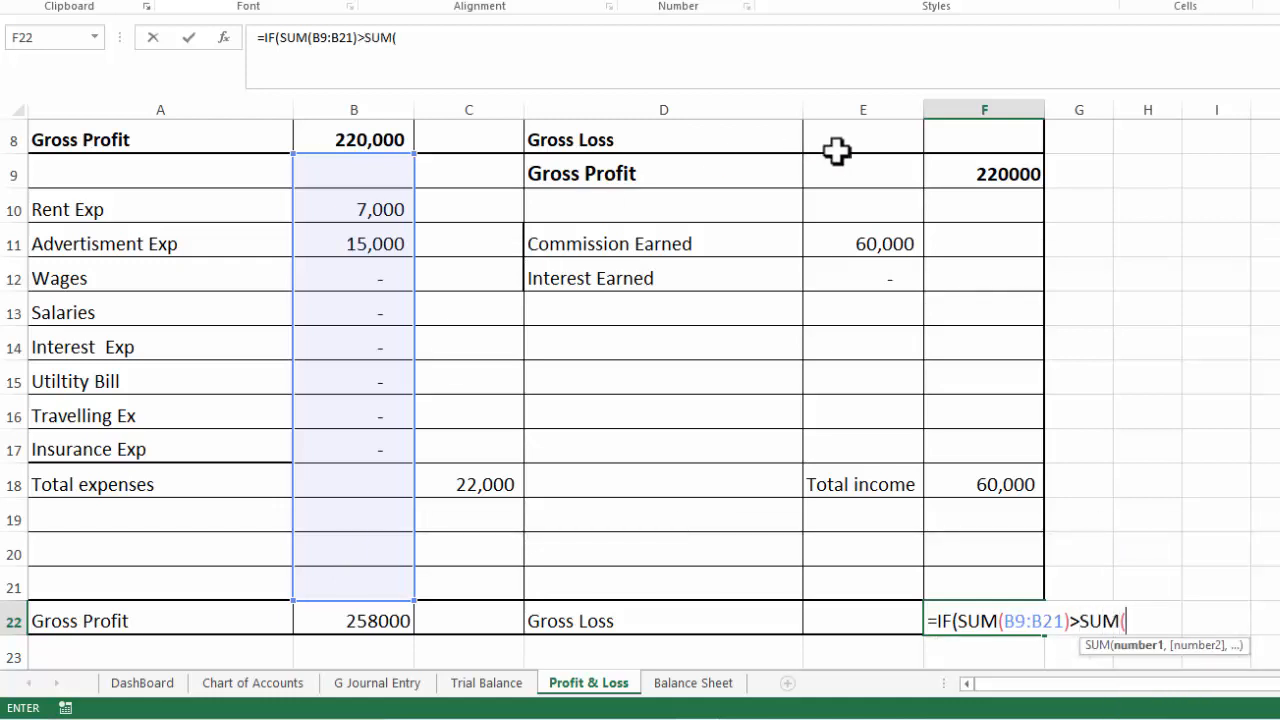
left_click(948, 176)
left_click_drag(943, 258, 960, 574)
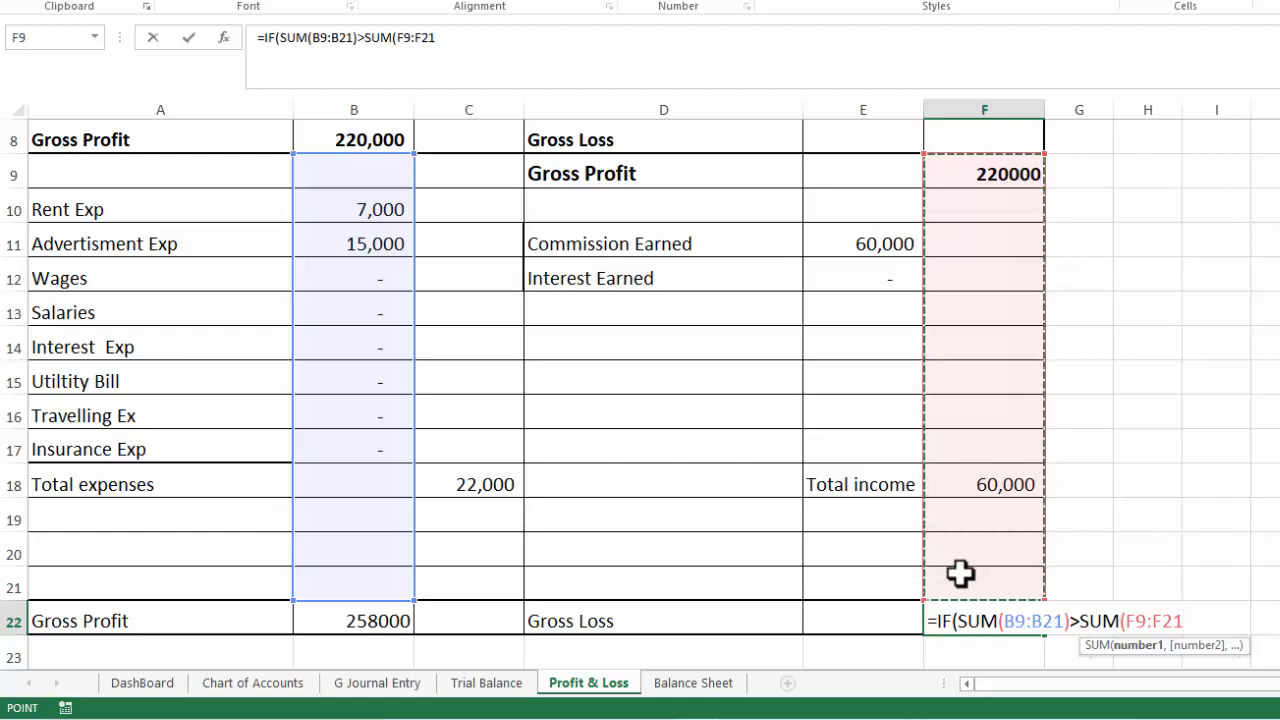
type(")")
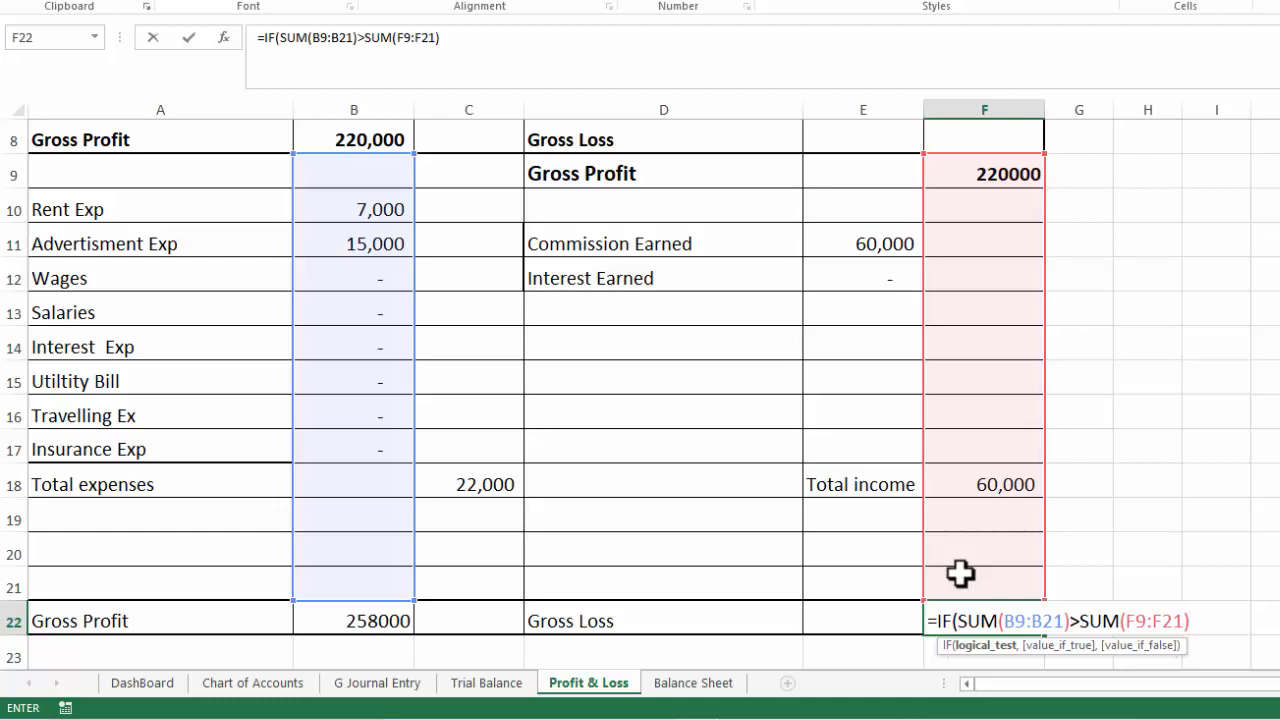
type(",")
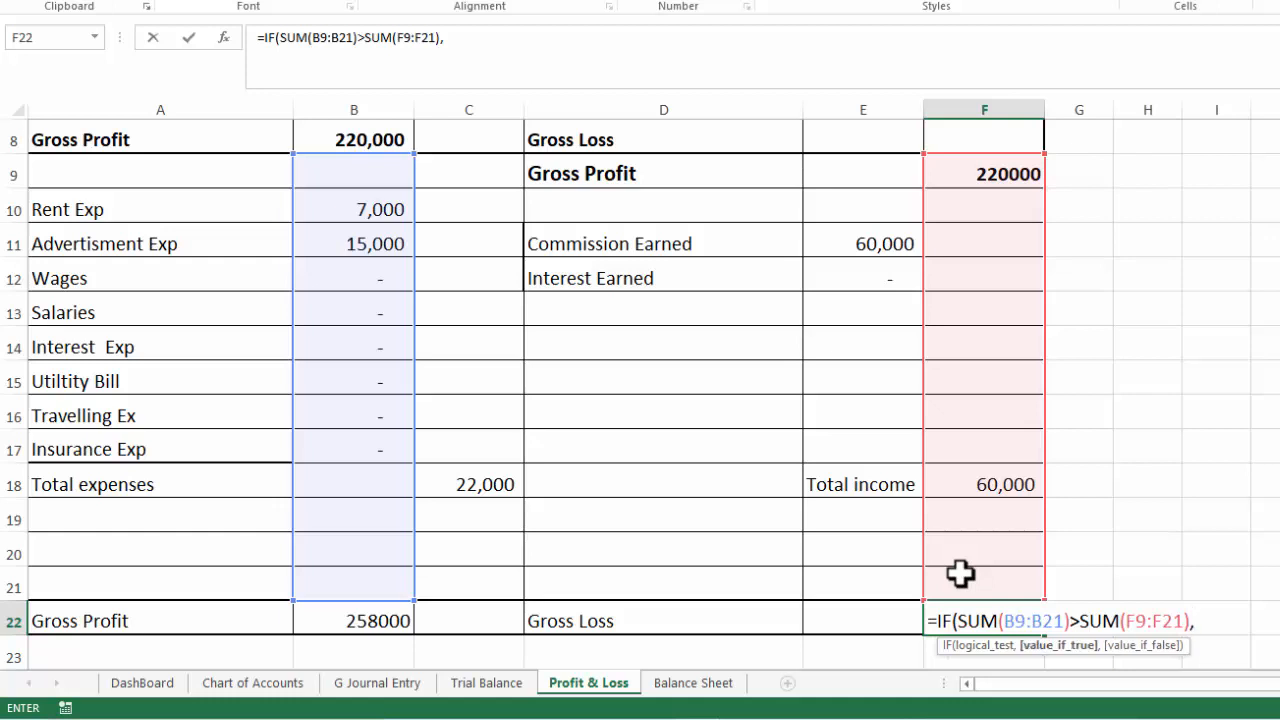
Give the F22 IF formula SUM(B9:B21)-SUM(F9:F21) as its value when the test is true
type("SUM(")
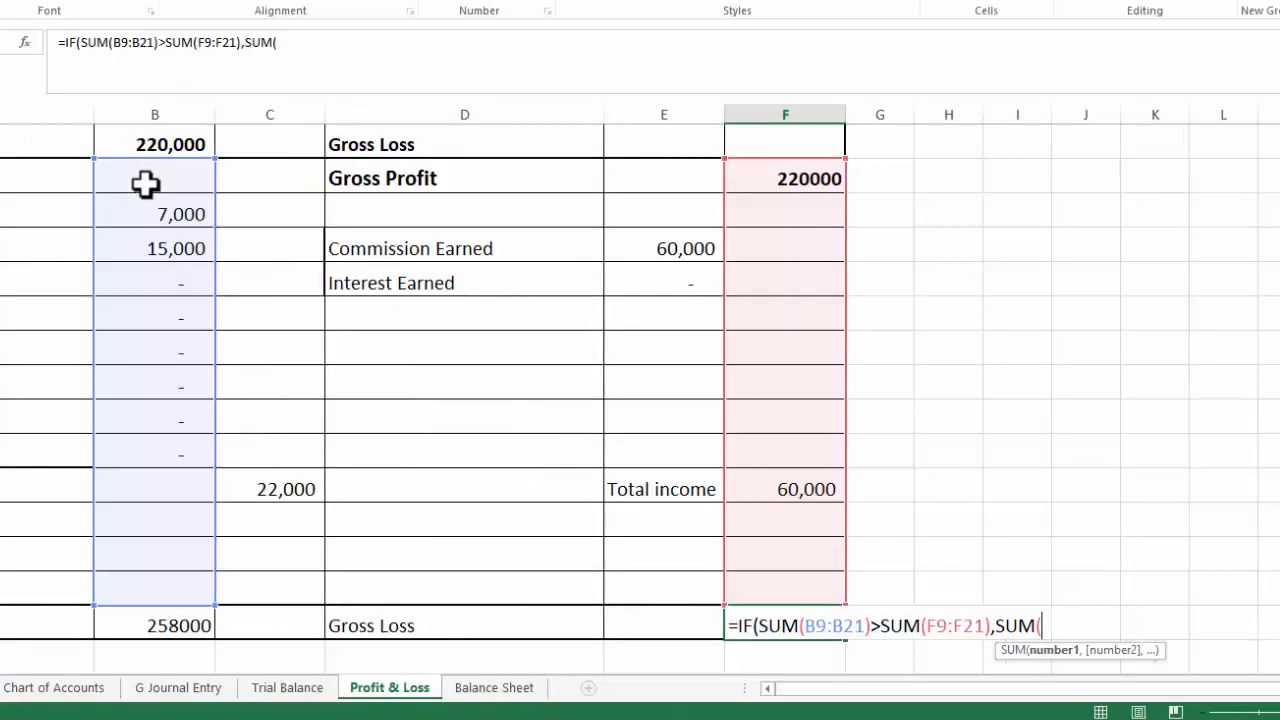
left_click_drag(346, 178, 339, 352)
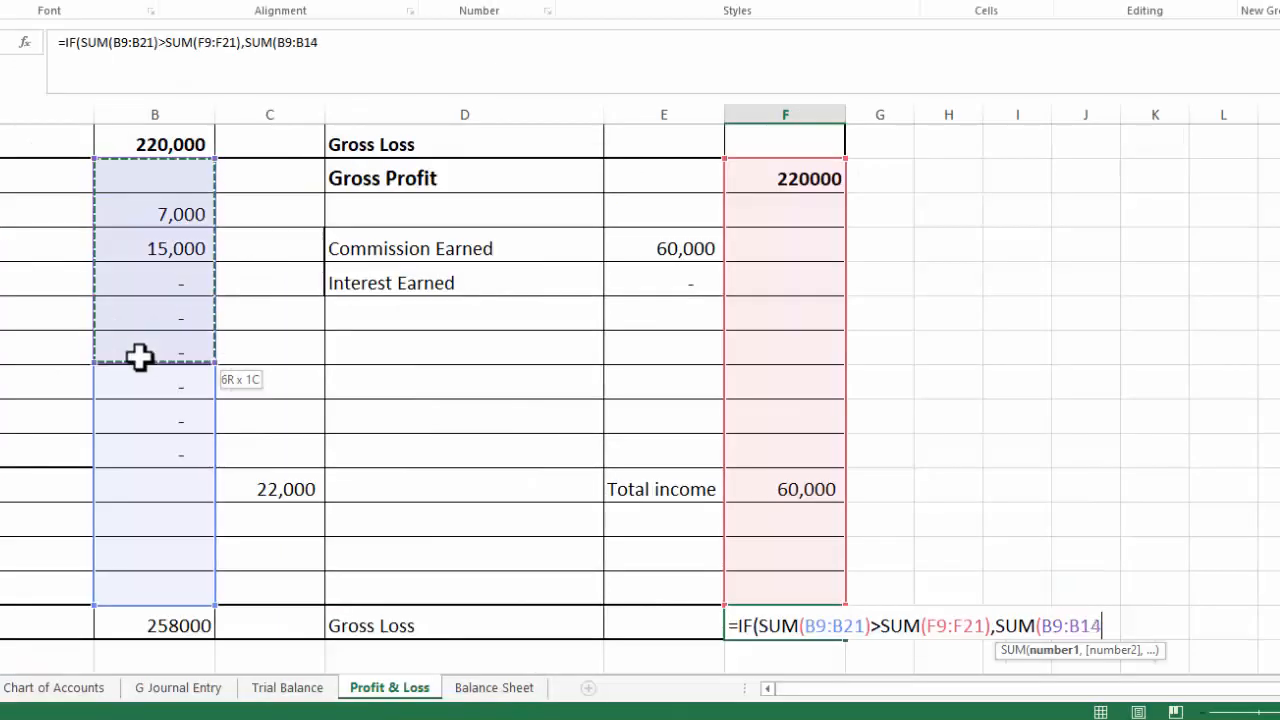
left_click_drag(139, 356, 146, 583)
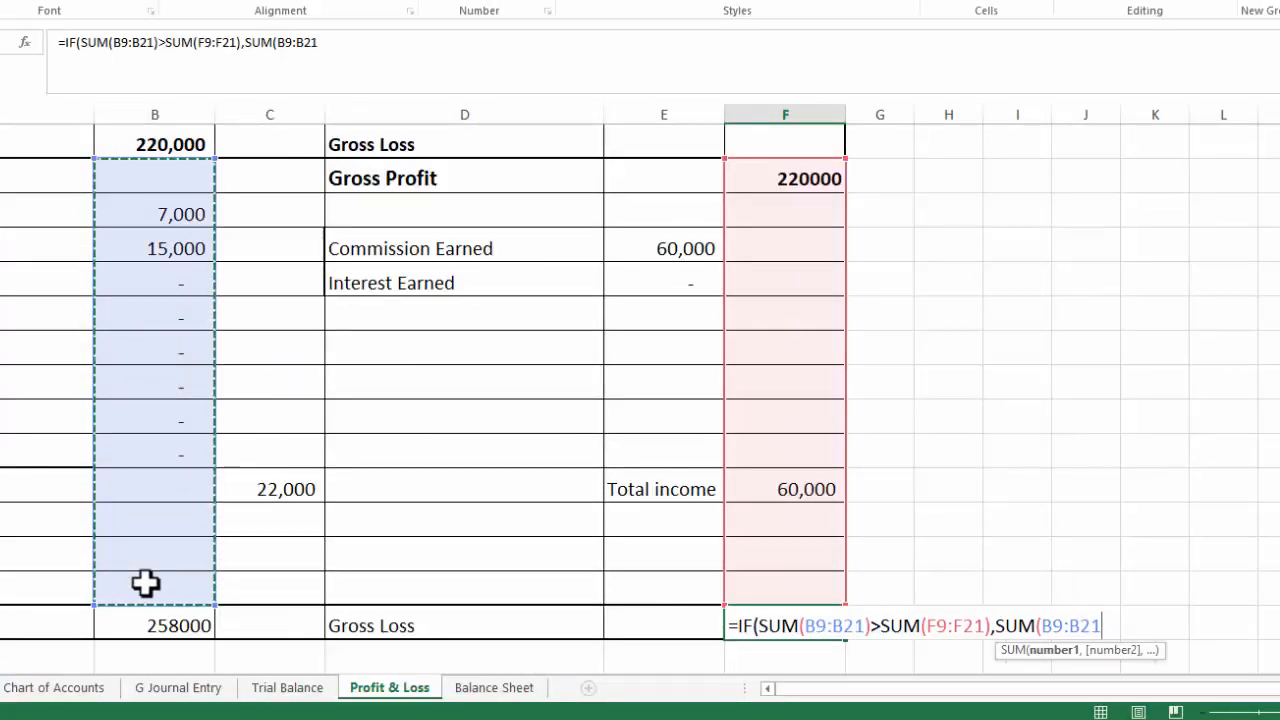
type("-")
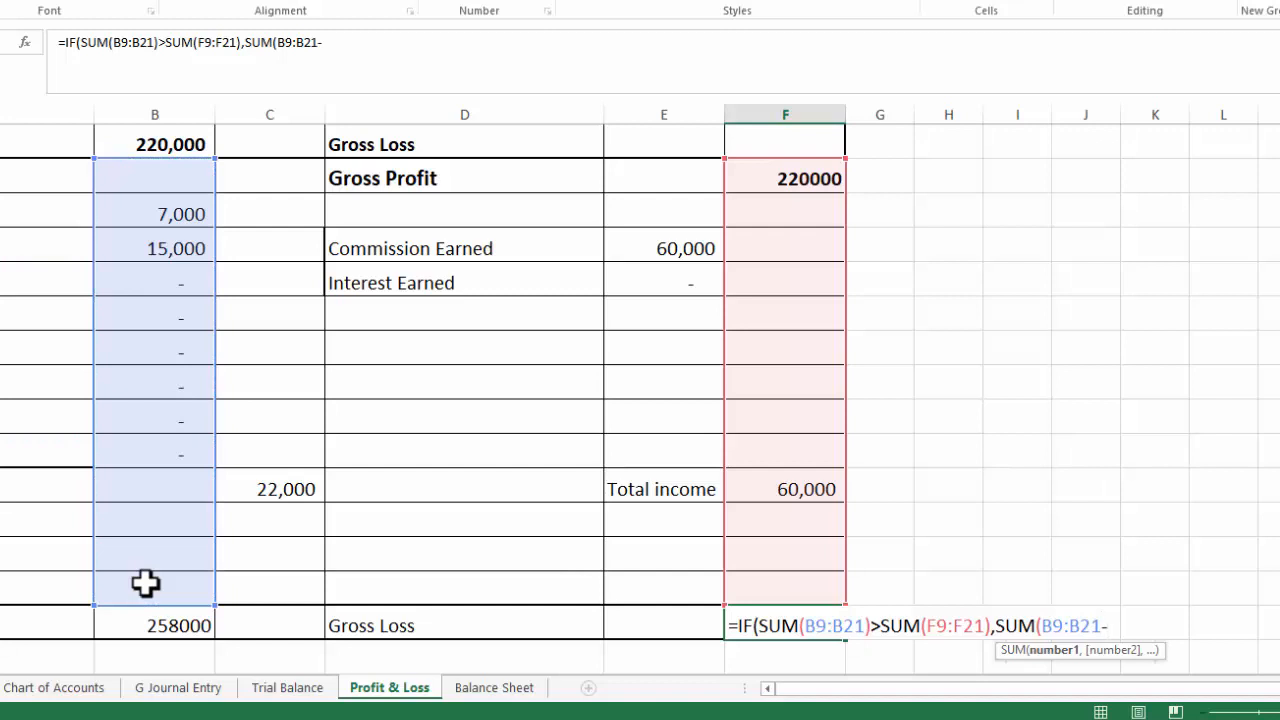
type("SUM(")
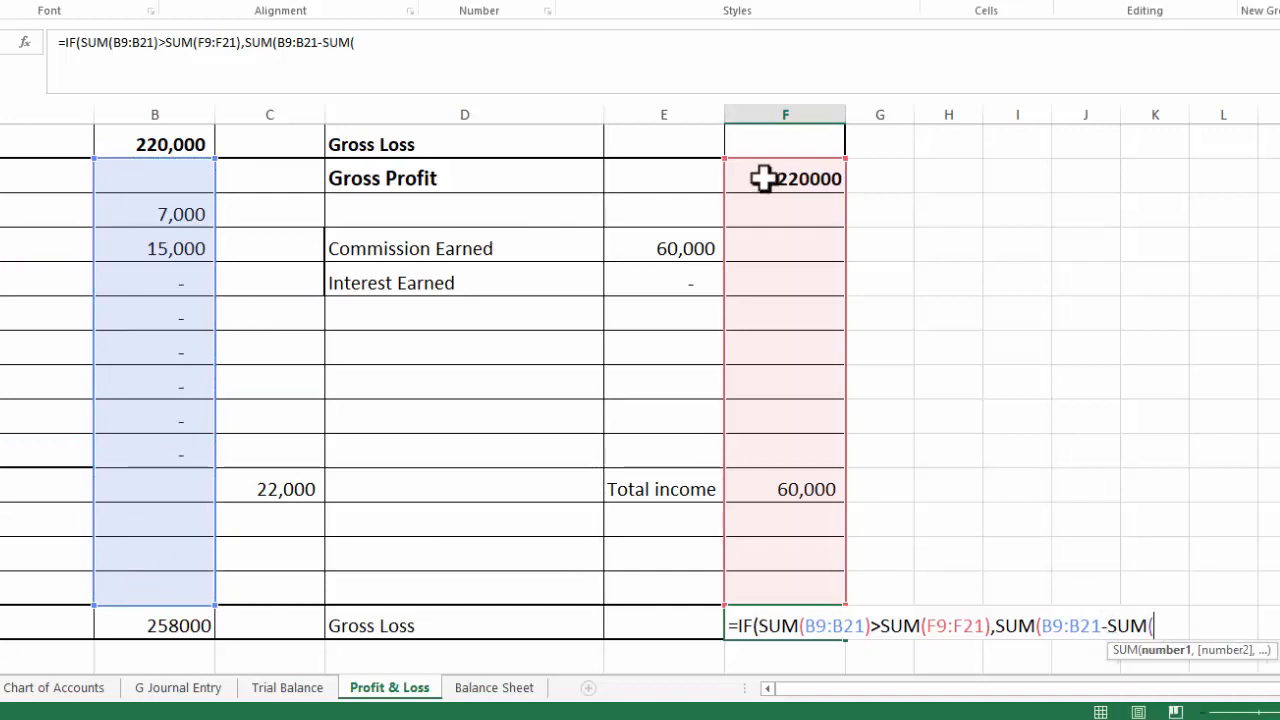
left_click_drag(765, 178, 766, 580)
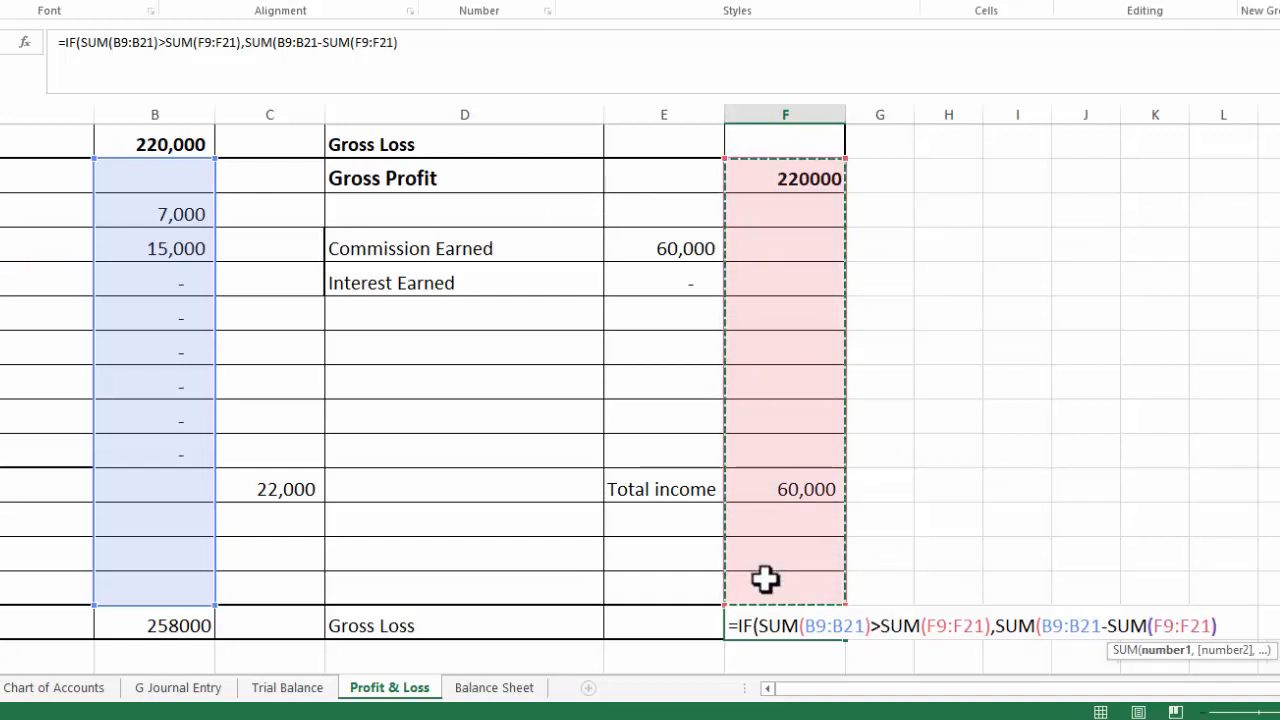
type(")")
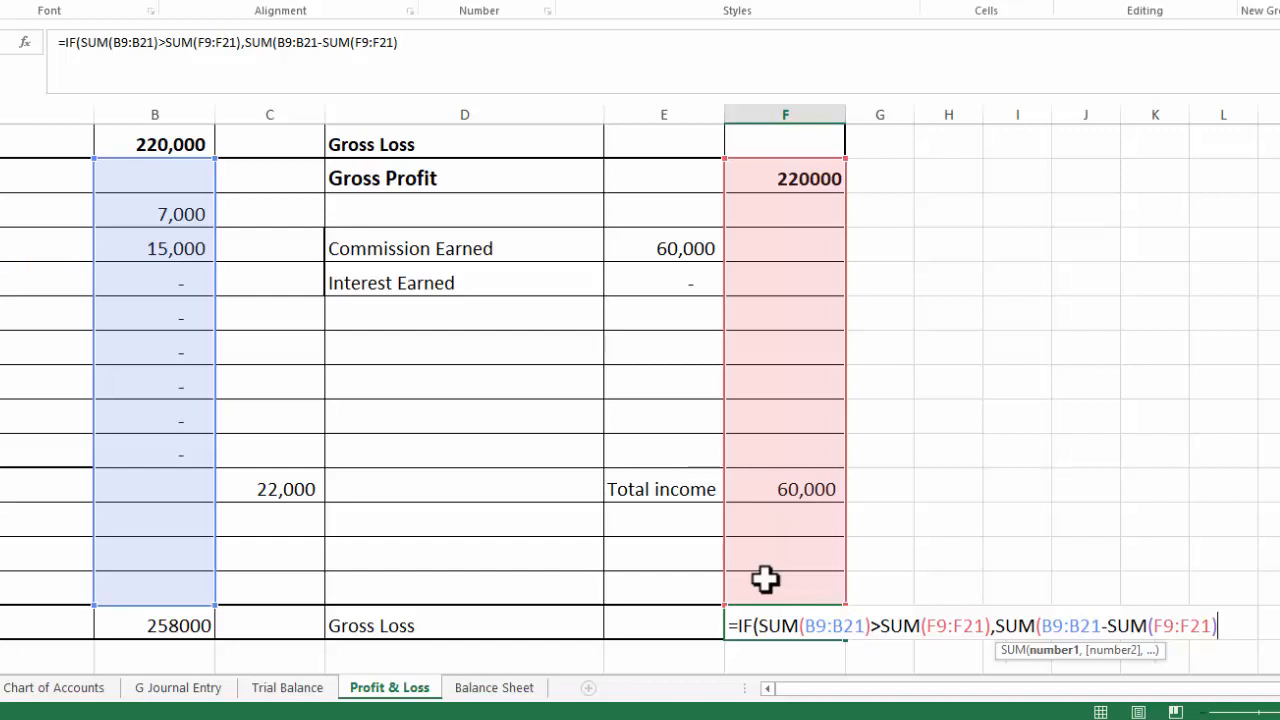
left_click(1103, 625)
type(")")
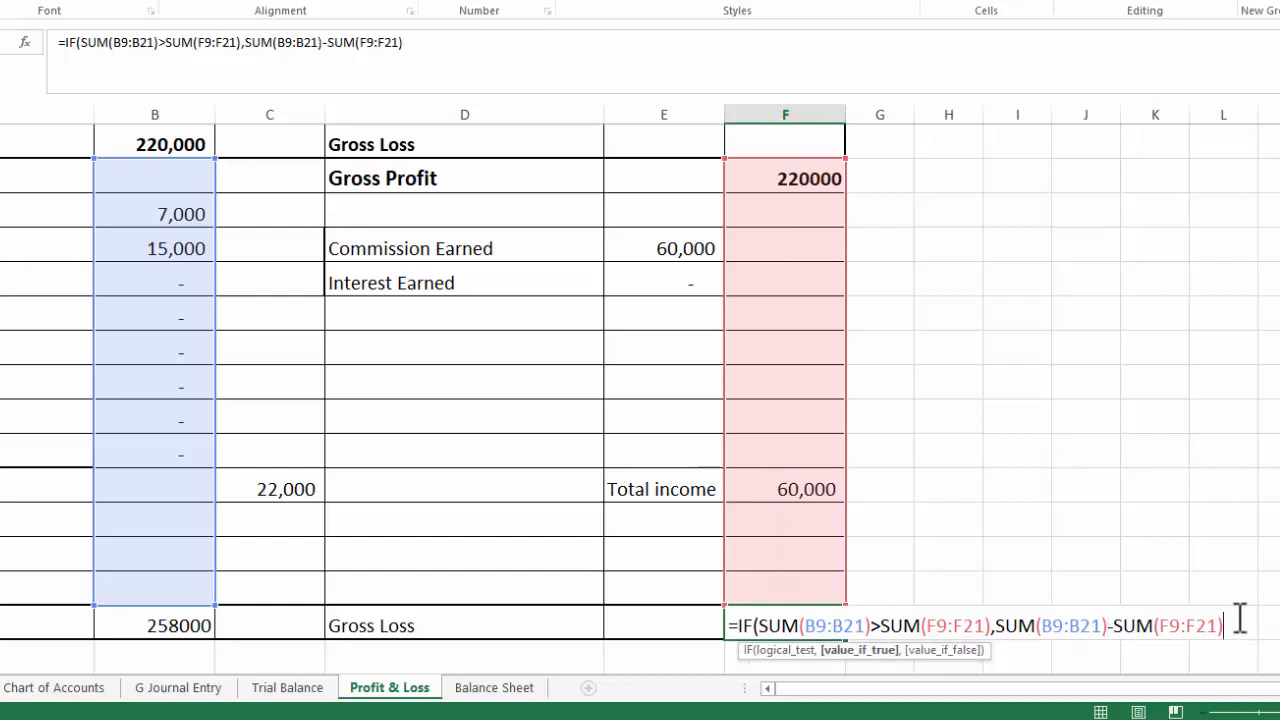
Finish the F22 formula with an empty string as the false value and commit it
type(",")
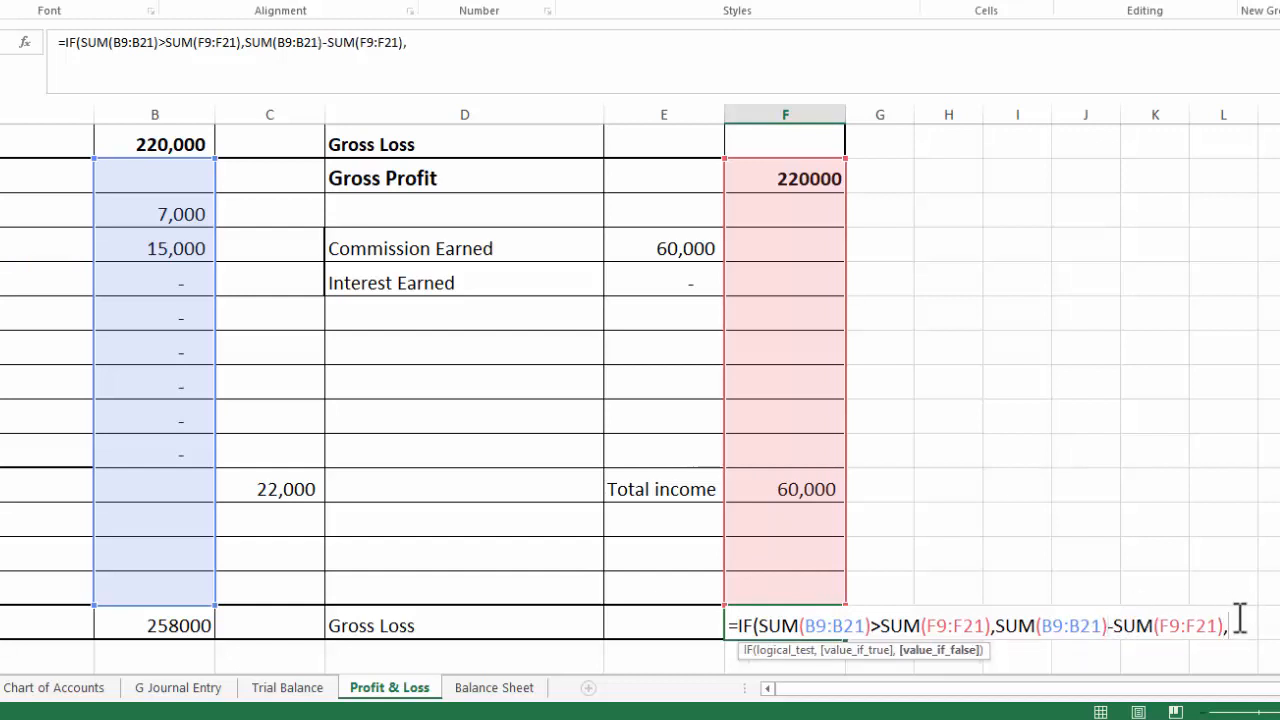
type("\"\"")
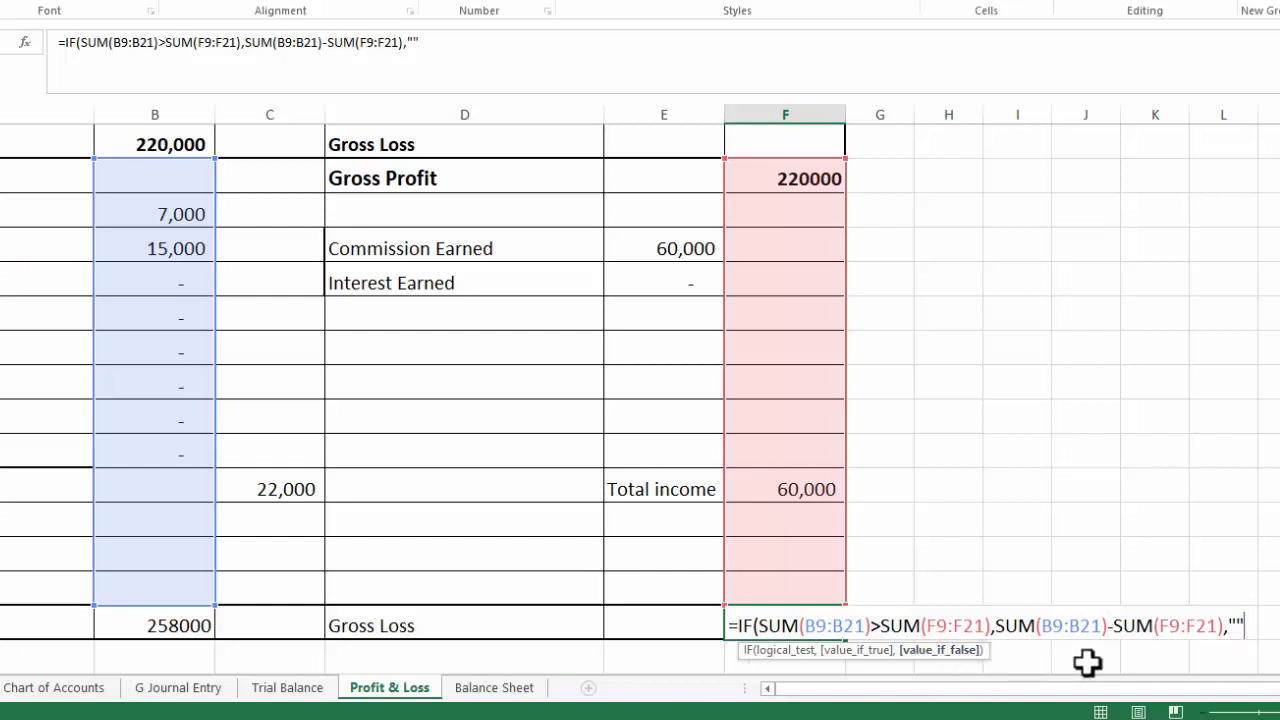
type(")")
key("Return")
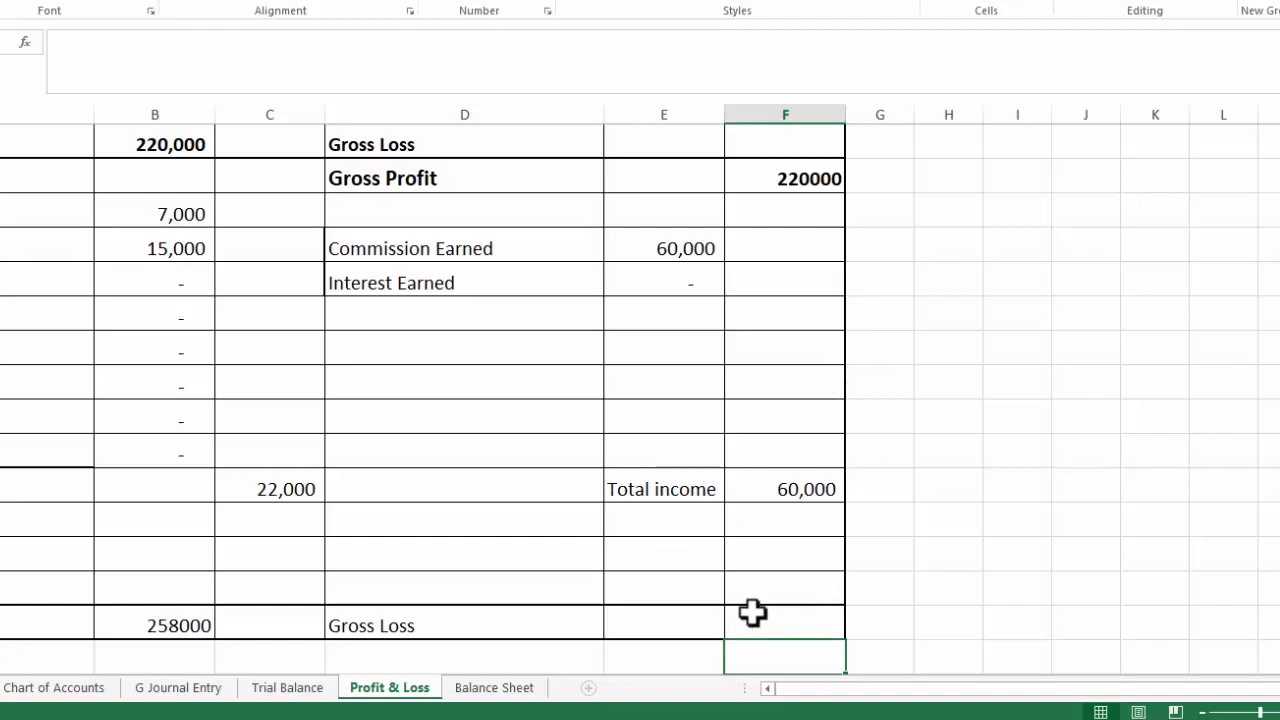
scroll(1260, 350, "up", 2)
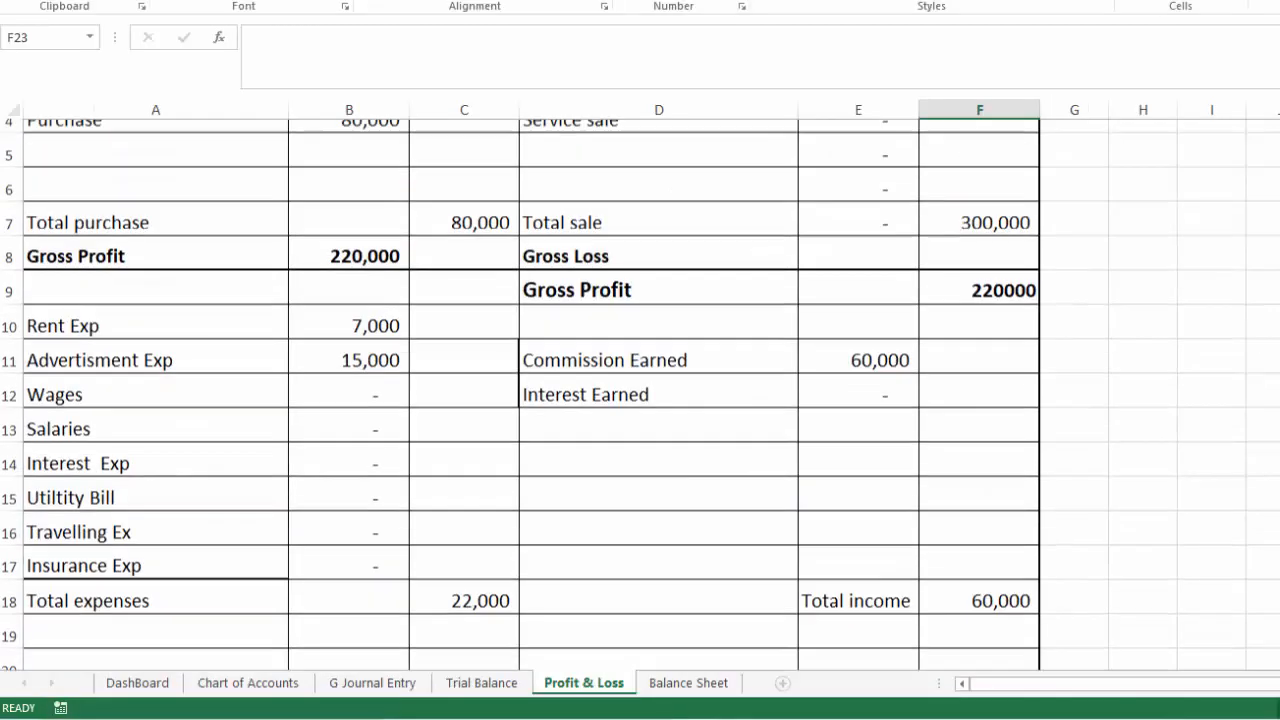
scroll(640, 390, "up", 2)
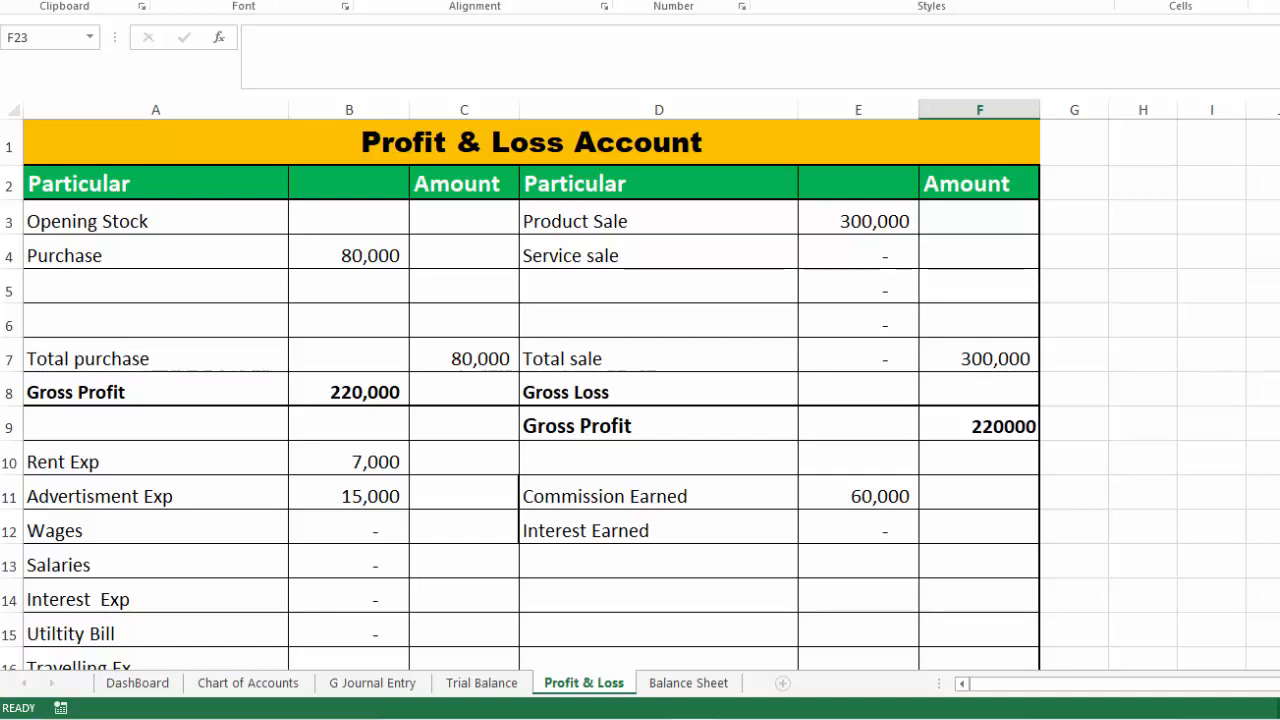
scroll(640, 394, "down", 2)
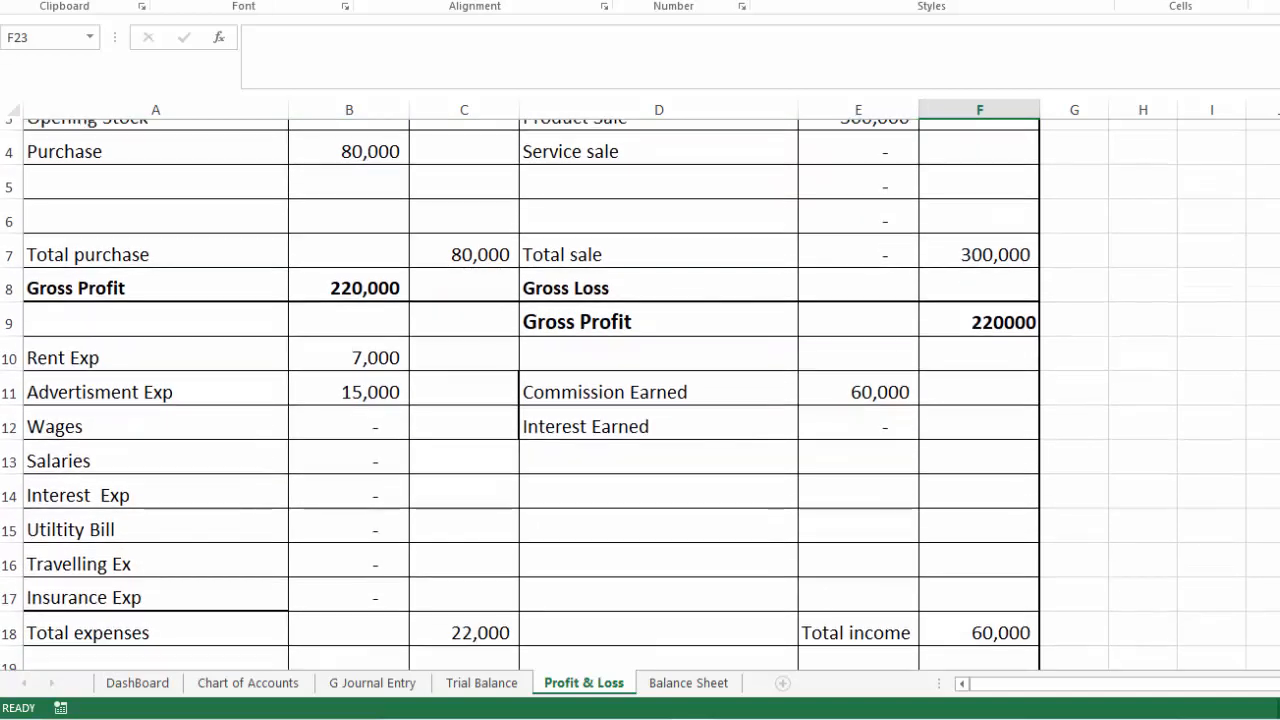
scroll(501, 634, "down", 2)
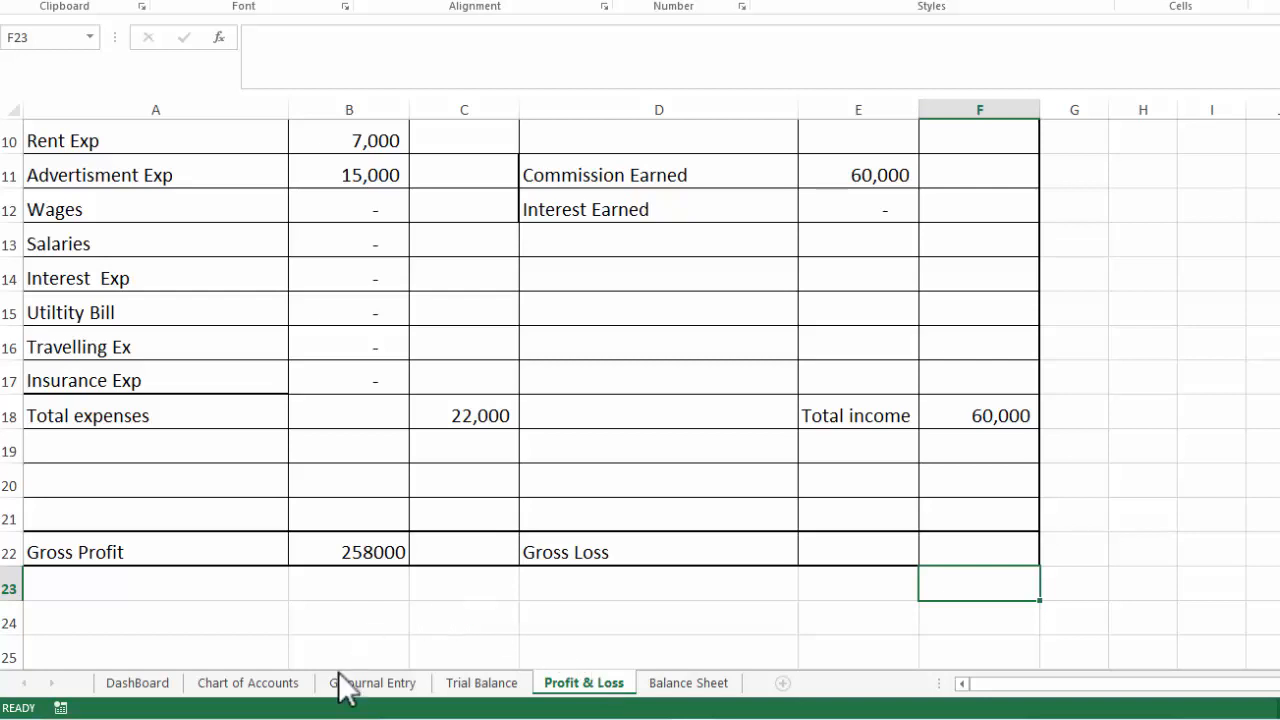
Start a new entry in row 19 of the G Journal Entry sheet, numbered GL- 8 and dated 12 February 2022
left_click(366, 685)
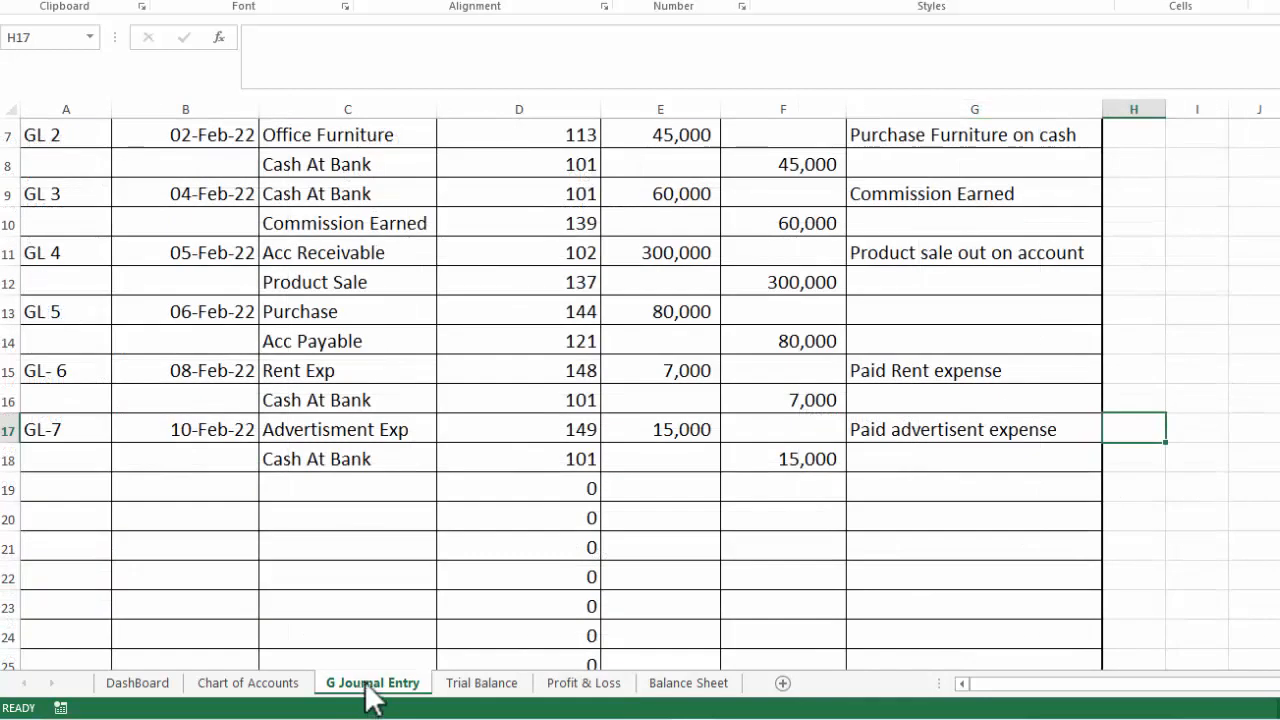
left_click(90, 483)
type("GL-")
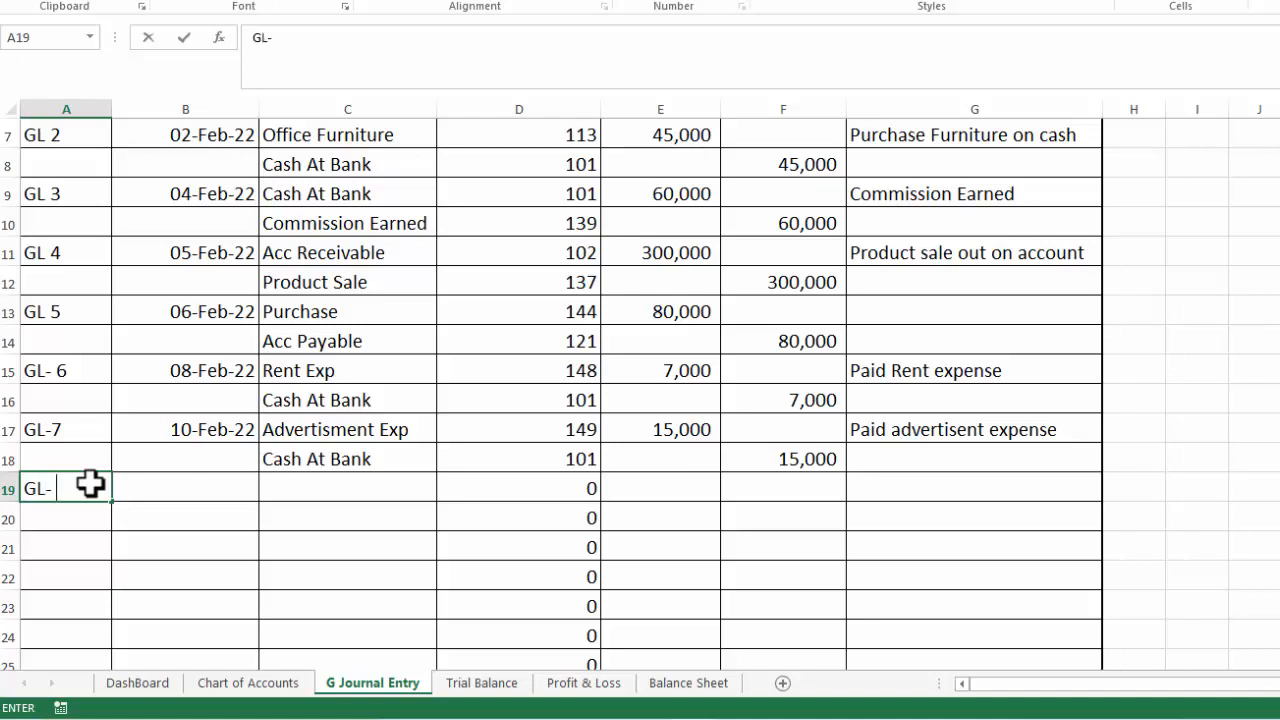
type(" 8")
key("Tab")
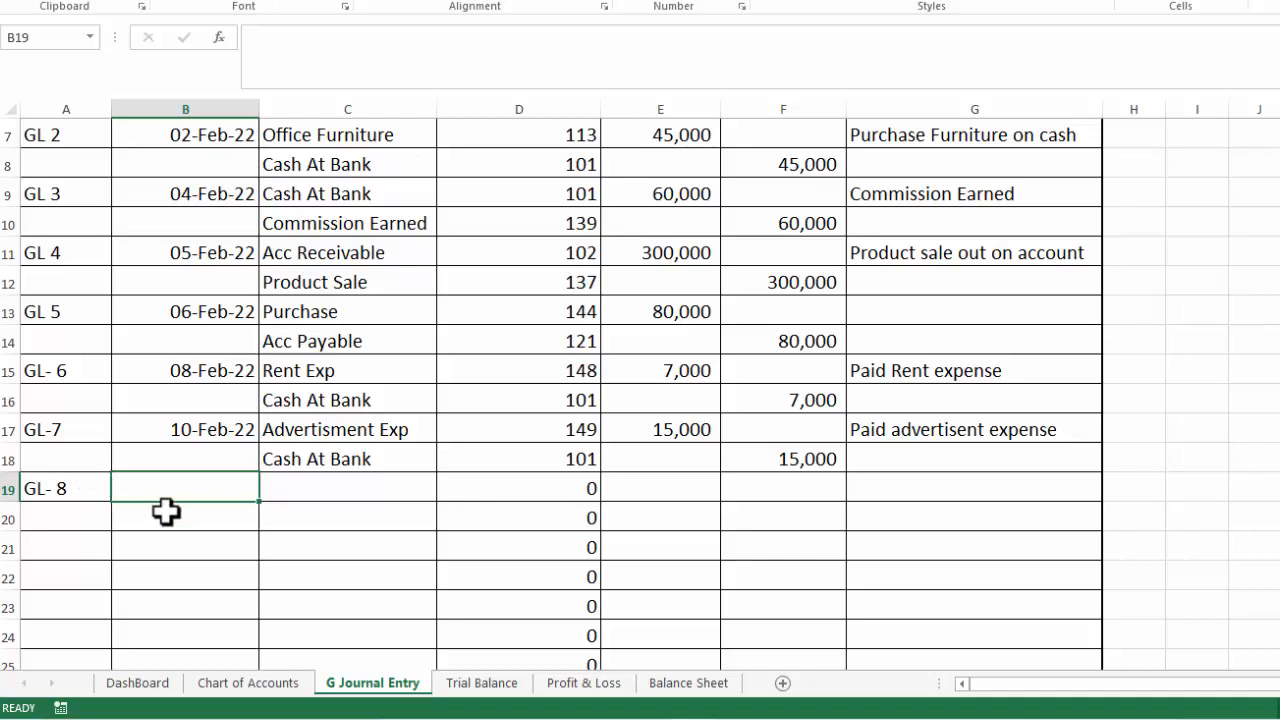
type("12/2/")
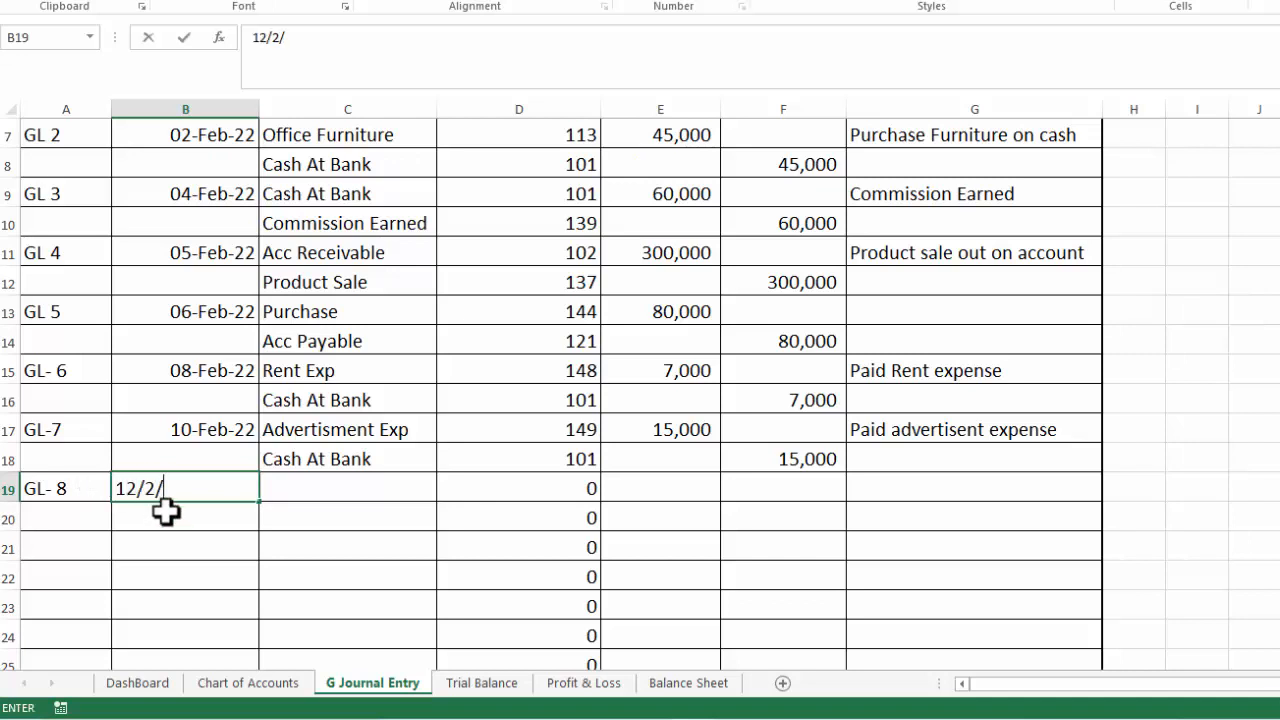
type("20/")
key("BackSpace")
type("22")
key("Tab")
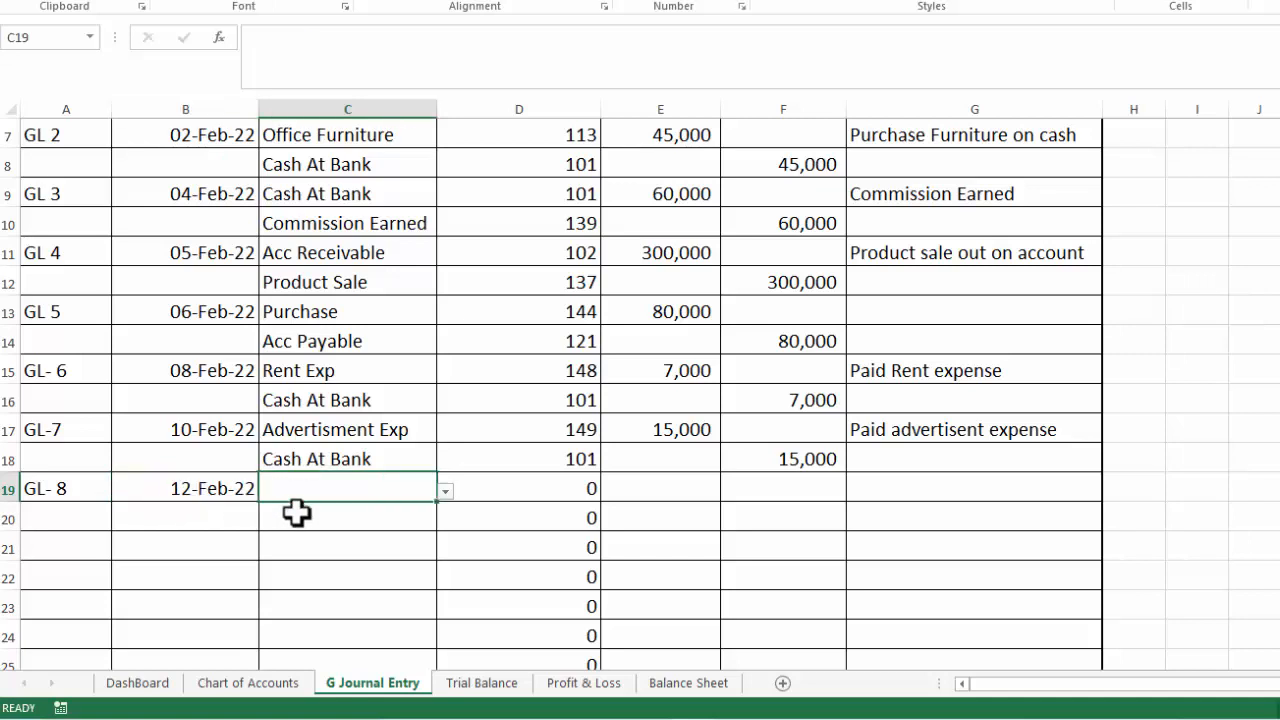
Choose Salaries as the account in C19 for the GL- 8 entry
left_click(445, 491)
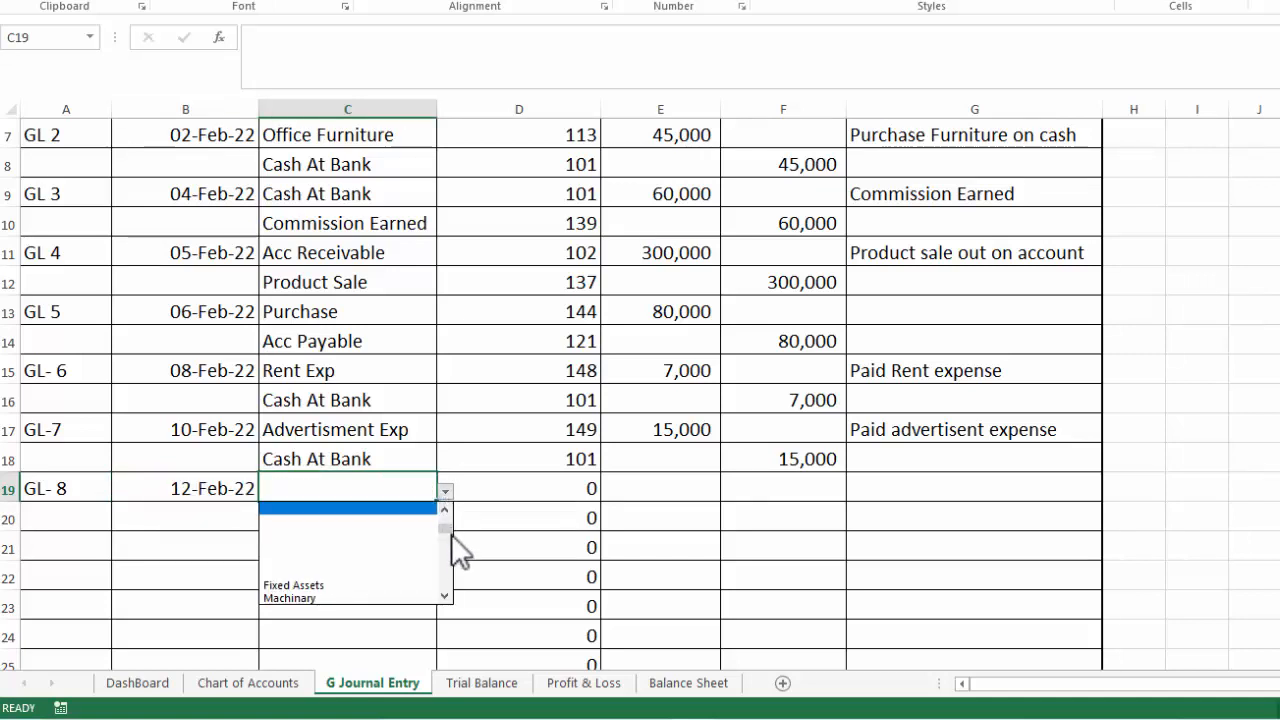
scroll(446, 550, "down", 4)
scroll(446, 573, "down", 3)
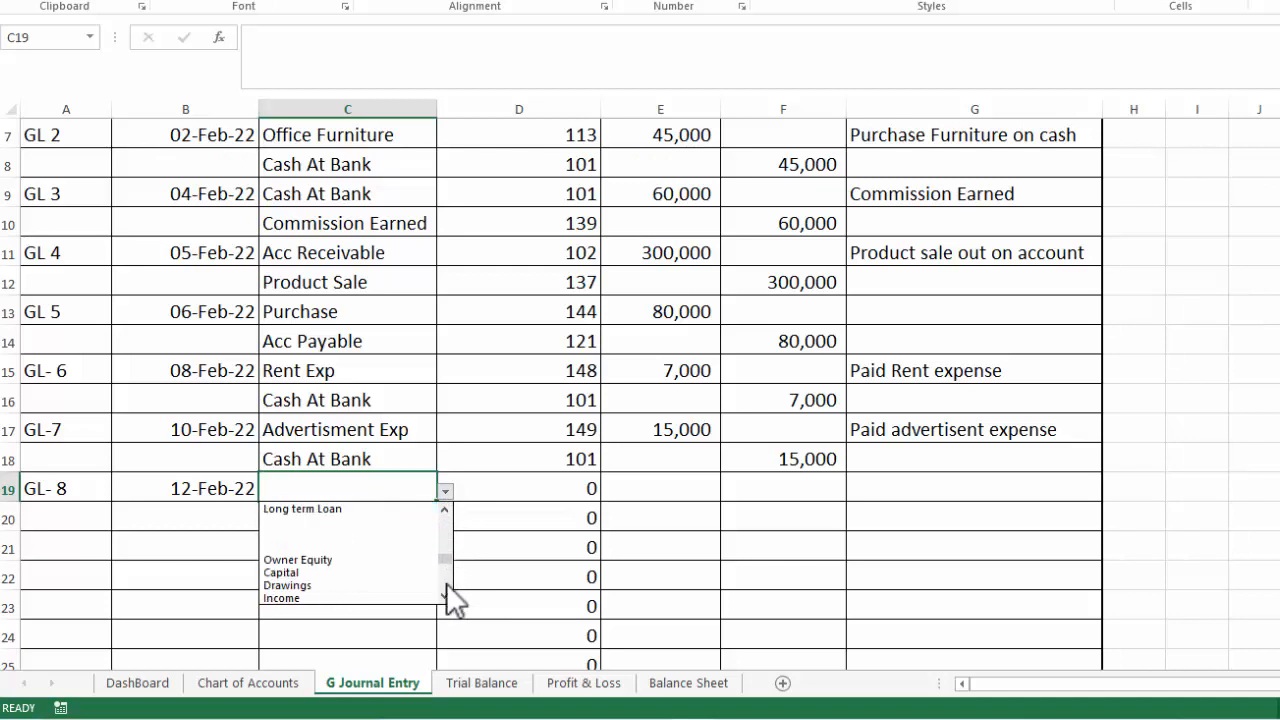
scroll(446, 583, "down", 3)
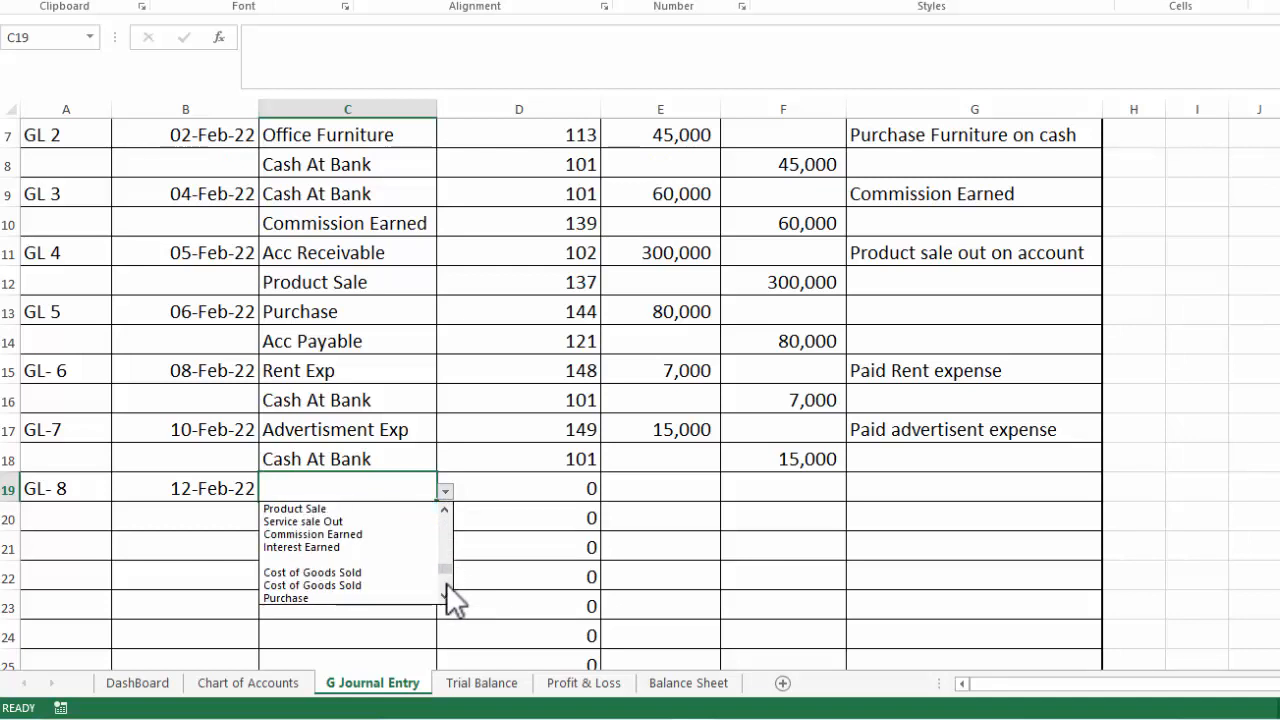
scroll(445, 583, "down", 3)
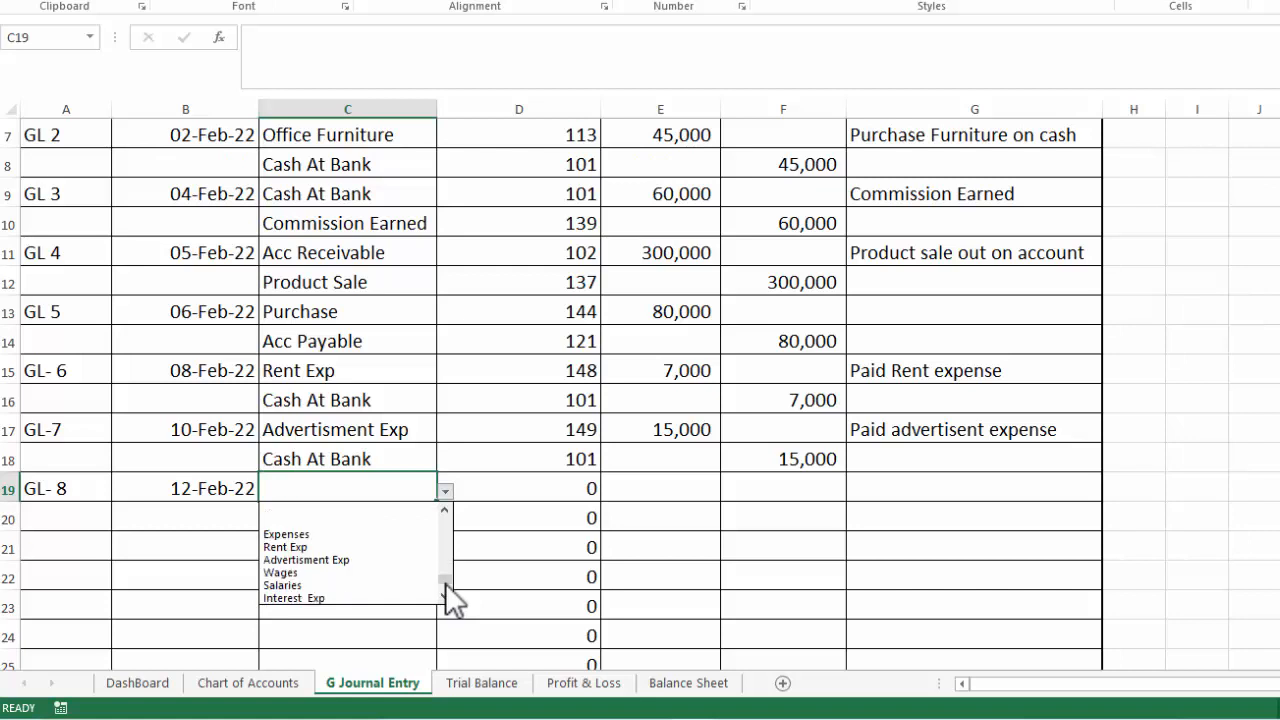
left_click(394, 585)
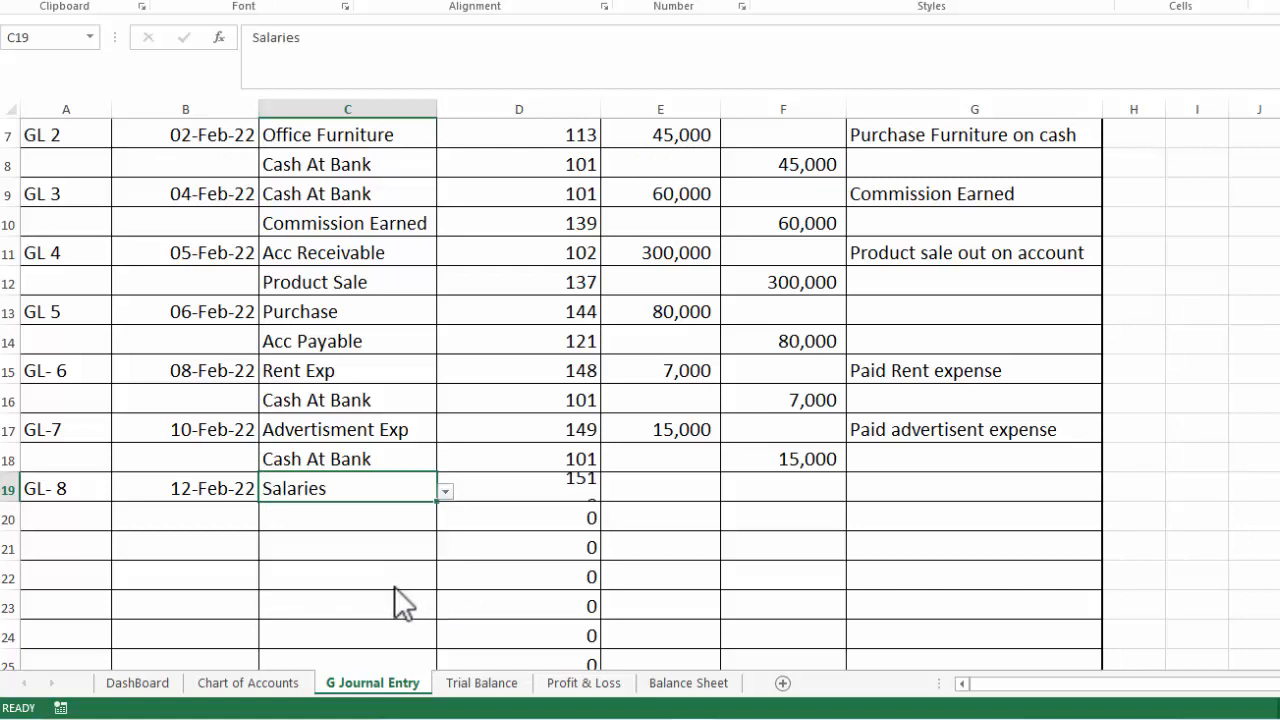
Choose Cash At Bank as the offsetting account in C20, below Salaries
left_click(410, 514)
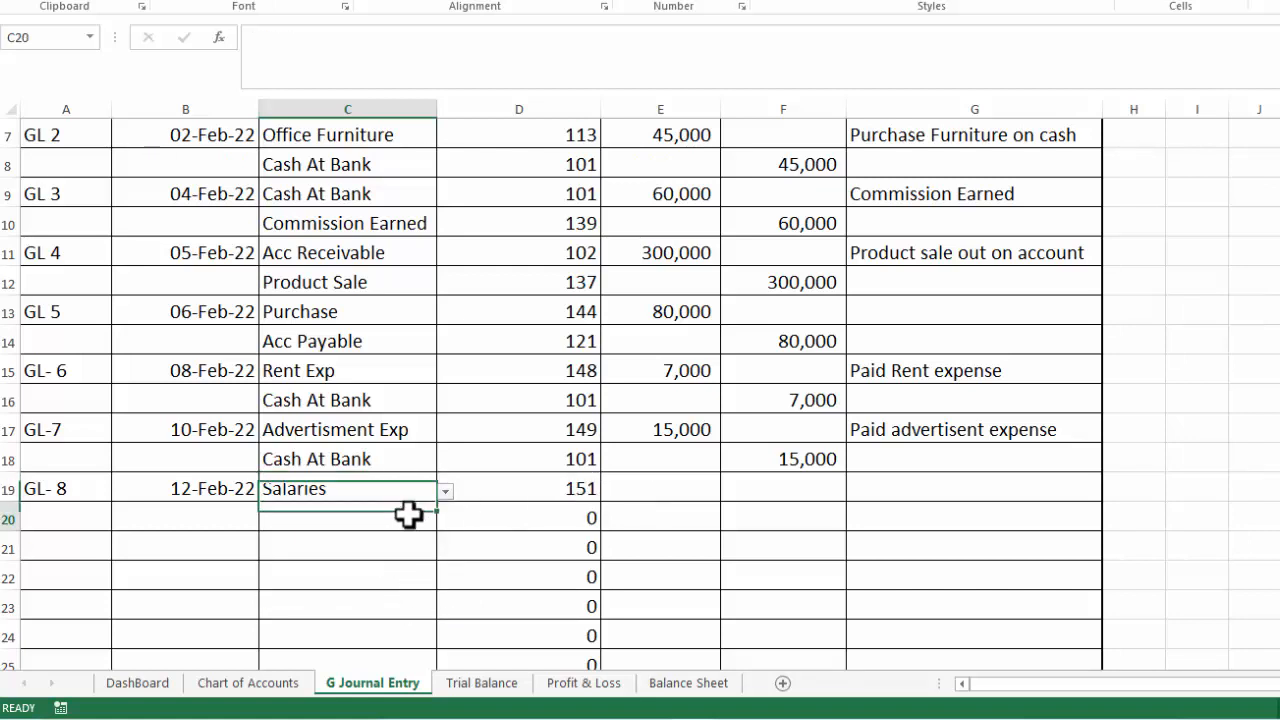
left_click(444, 520)
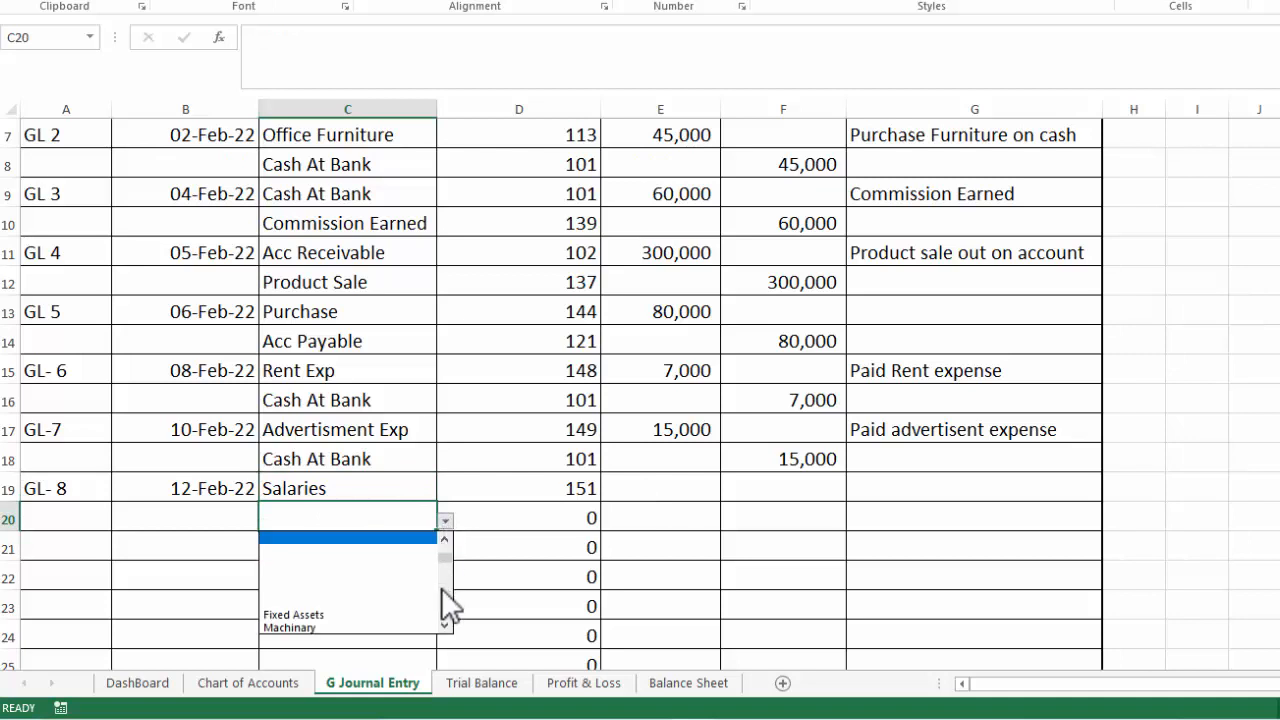
scroll(441, 590, "down", 3)
scroll(441, 597, "down", 4)
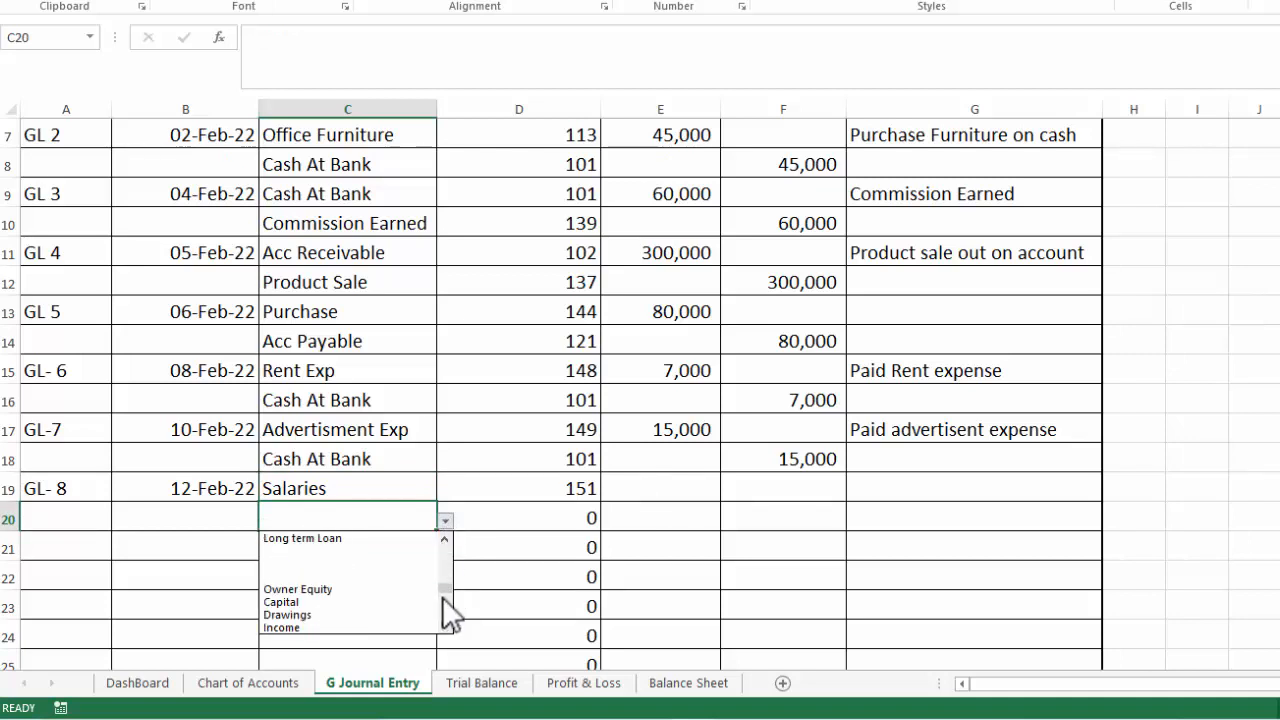
scroll(442, 601, "down", 3)
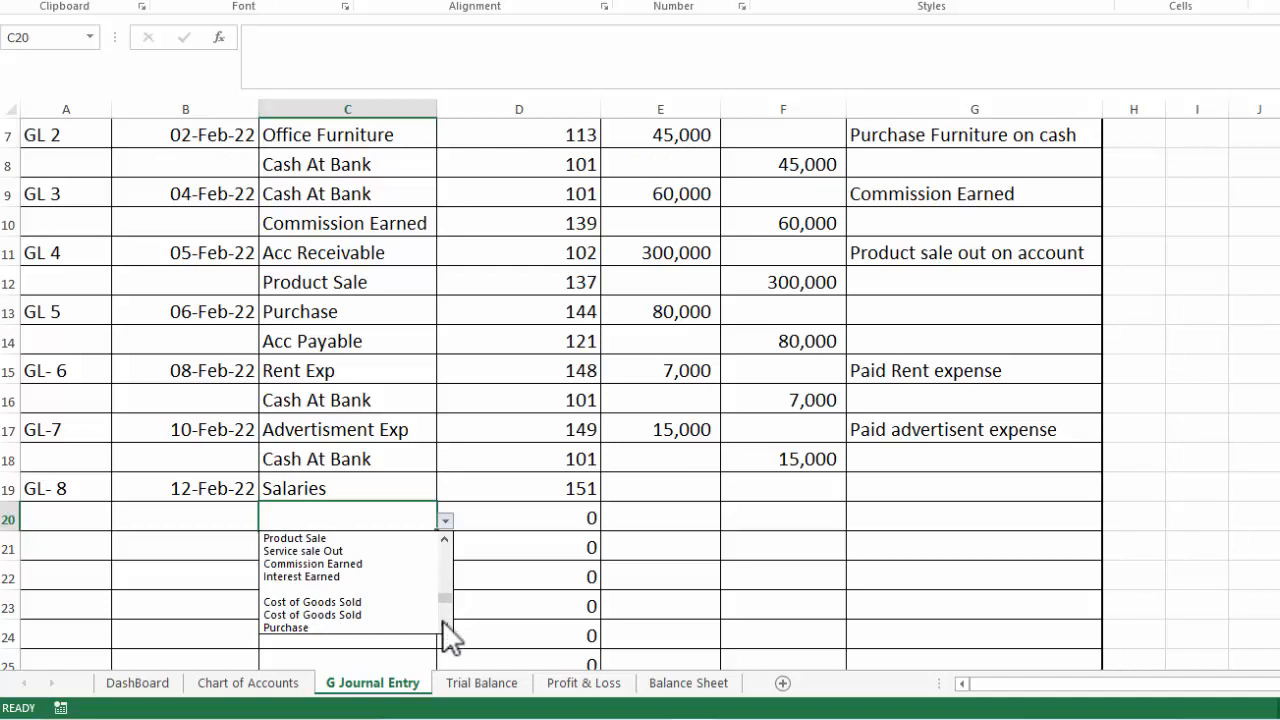
scroll(448, 614, "down", 3)
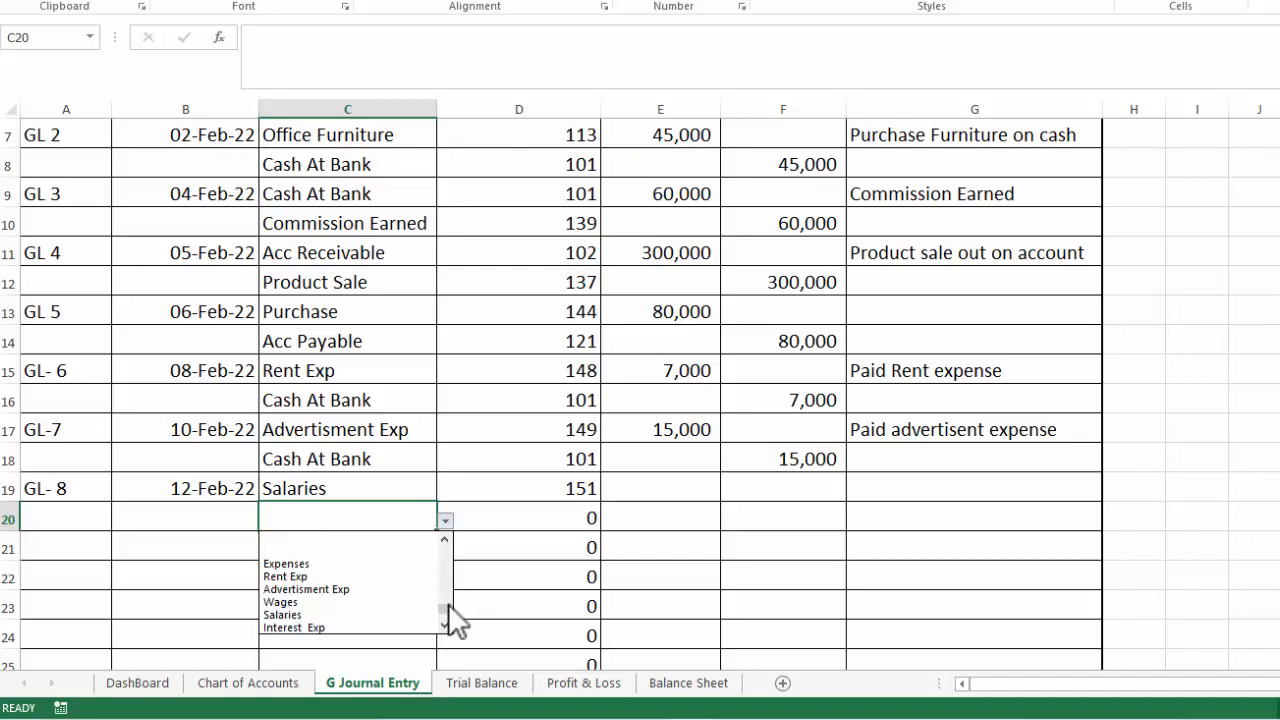
scroll(446, 590, "up", 10)
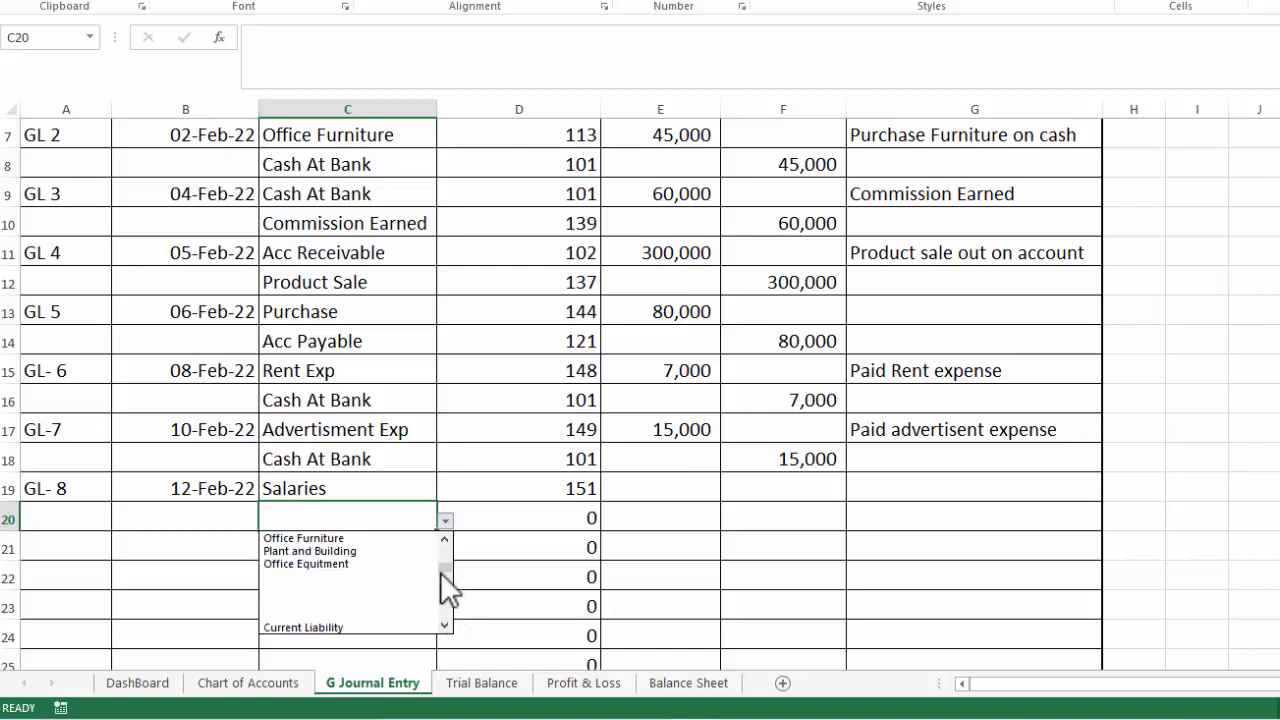
scroll(444, 552, "up", 2)
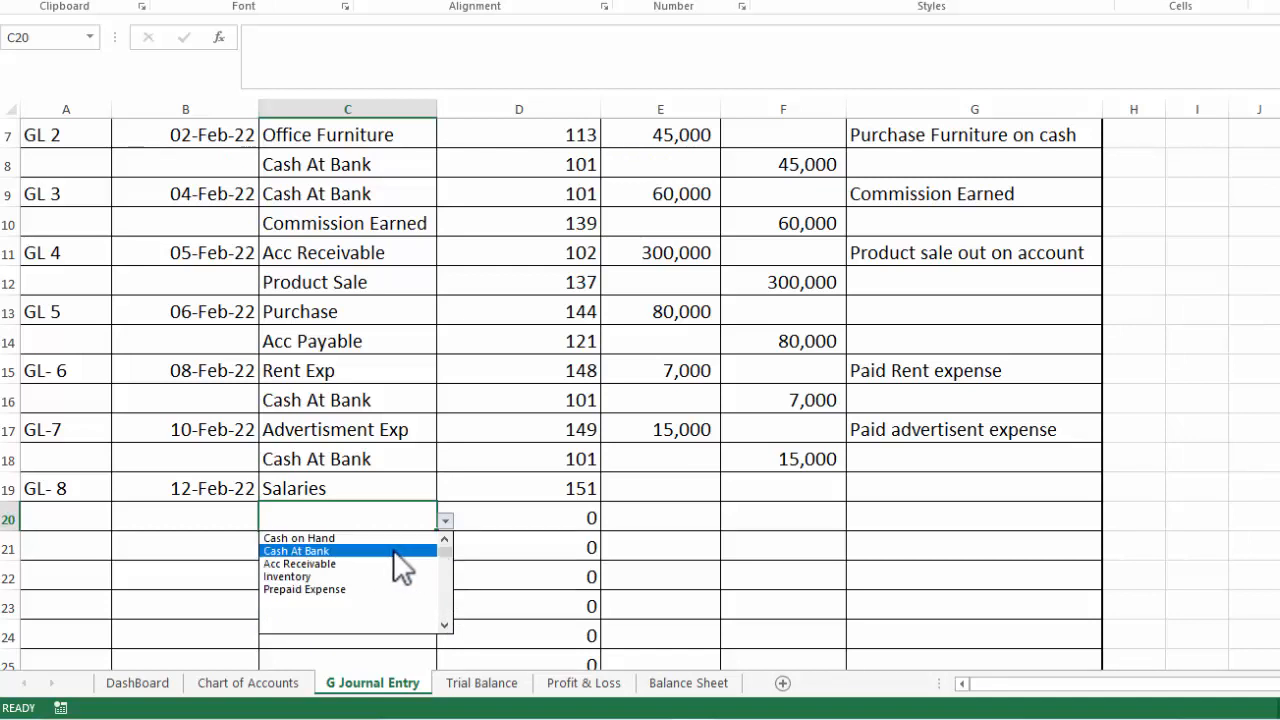
key("Escape")
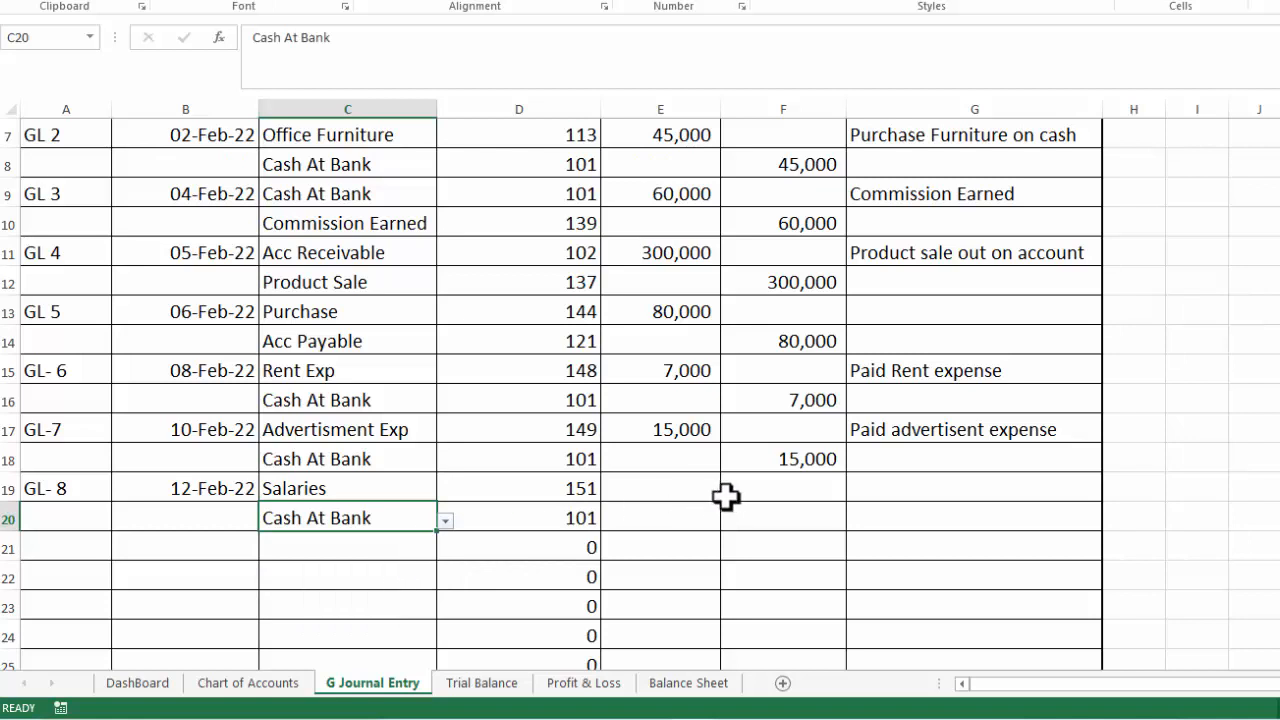
Enter 260,000 as the Salaries debit in E19 and 260,000 as the Cash At Bank credit in F20
left_click(700, 492)
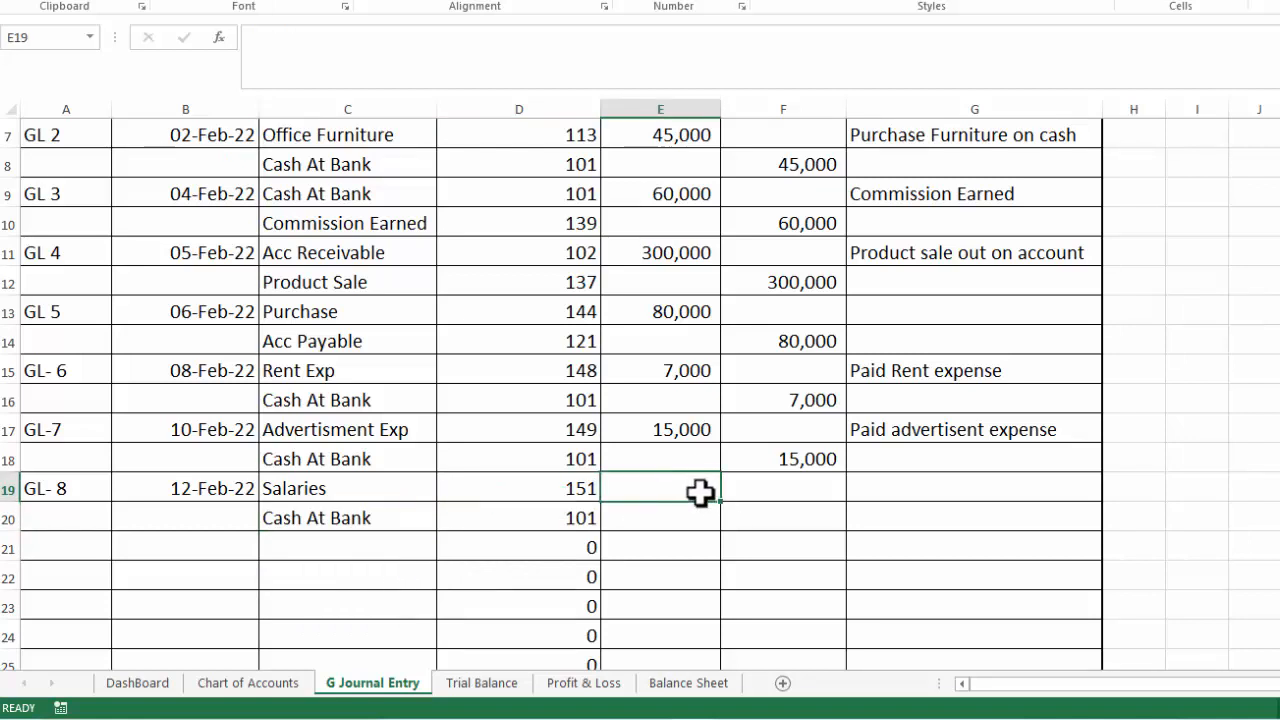
type("260,00")
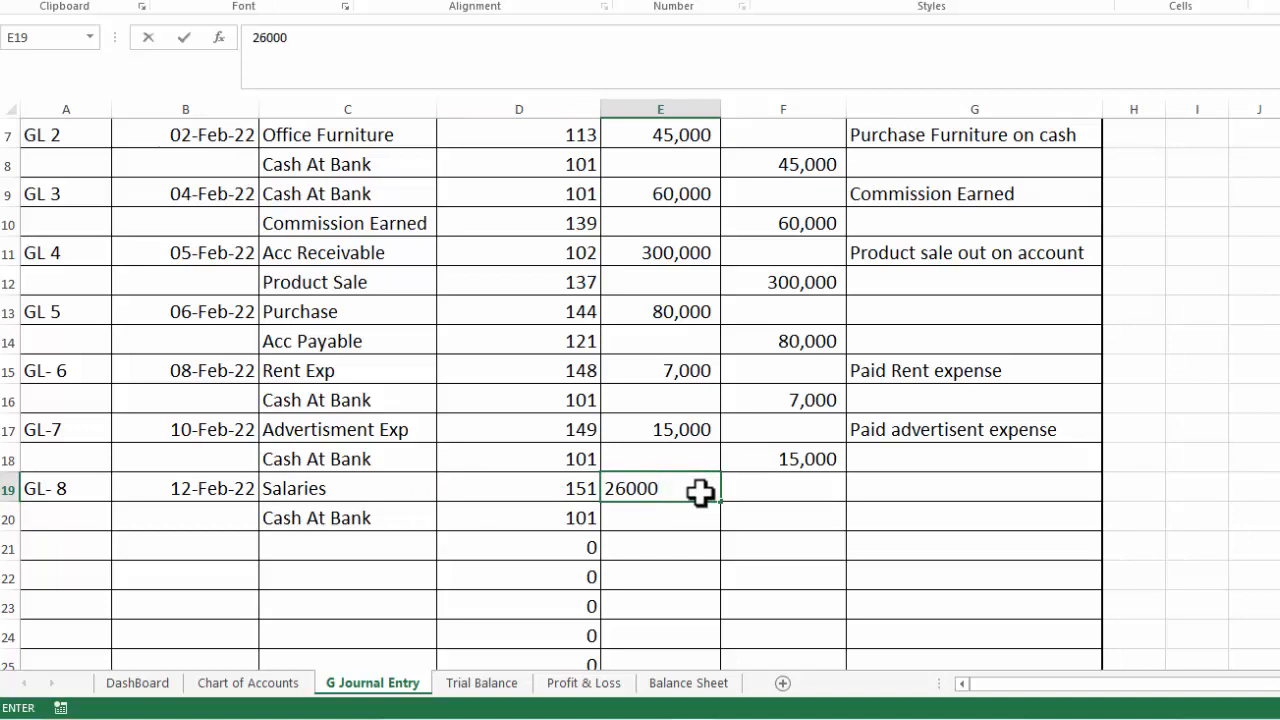
type("0")
left_click(763, 517)
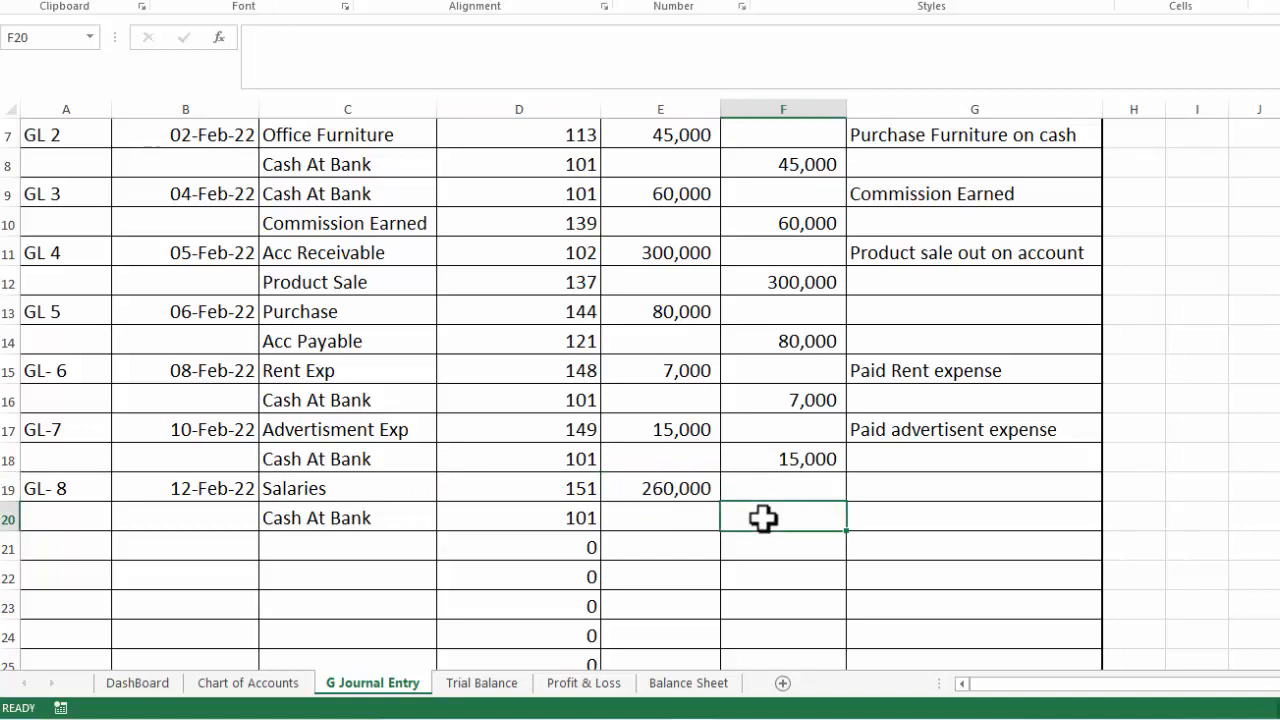
type("260,00")
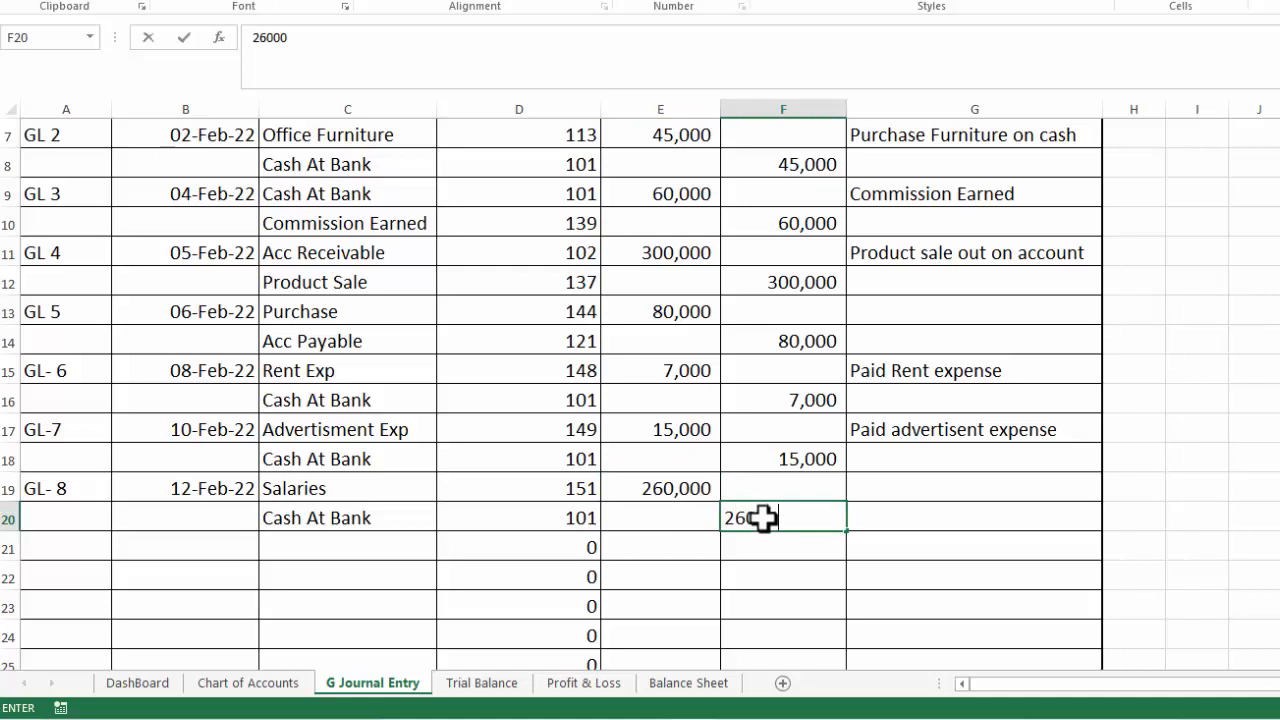
type("0")
key("Tab")
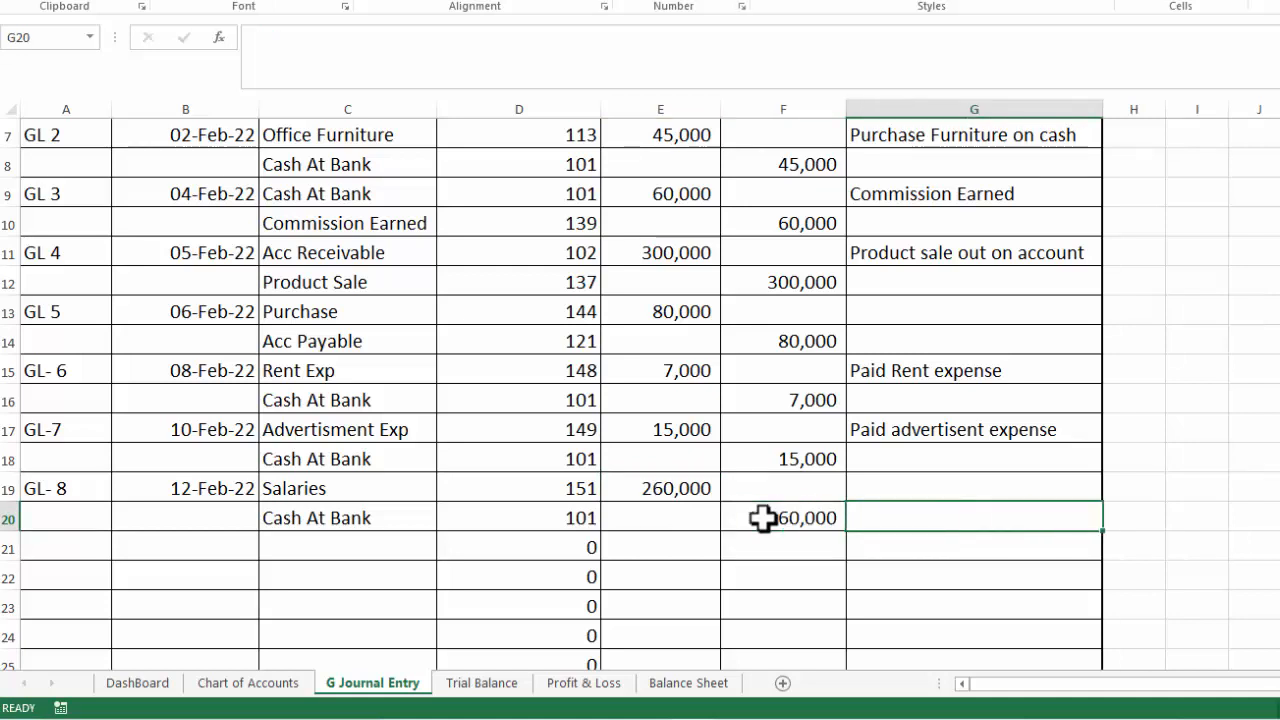
Describe the GL- 8 entry as PAID SALARIES in G19
left_click(864, 493)
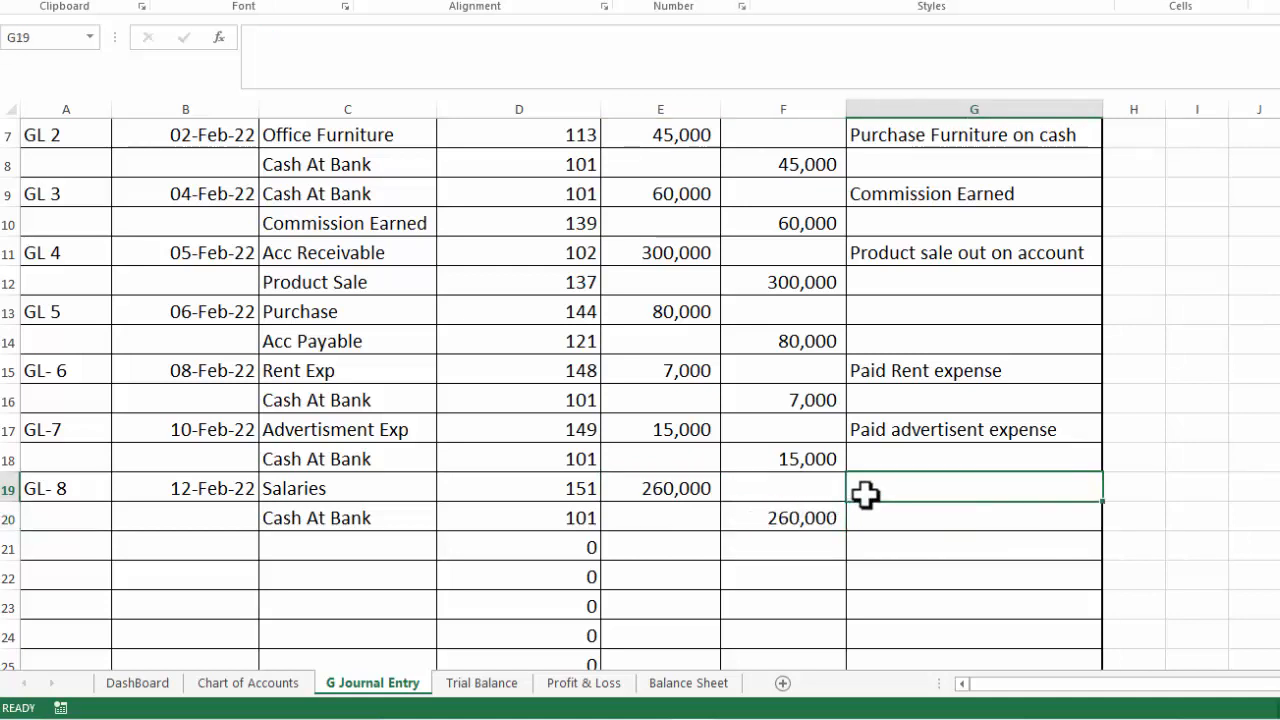
type("PAID SALARI")
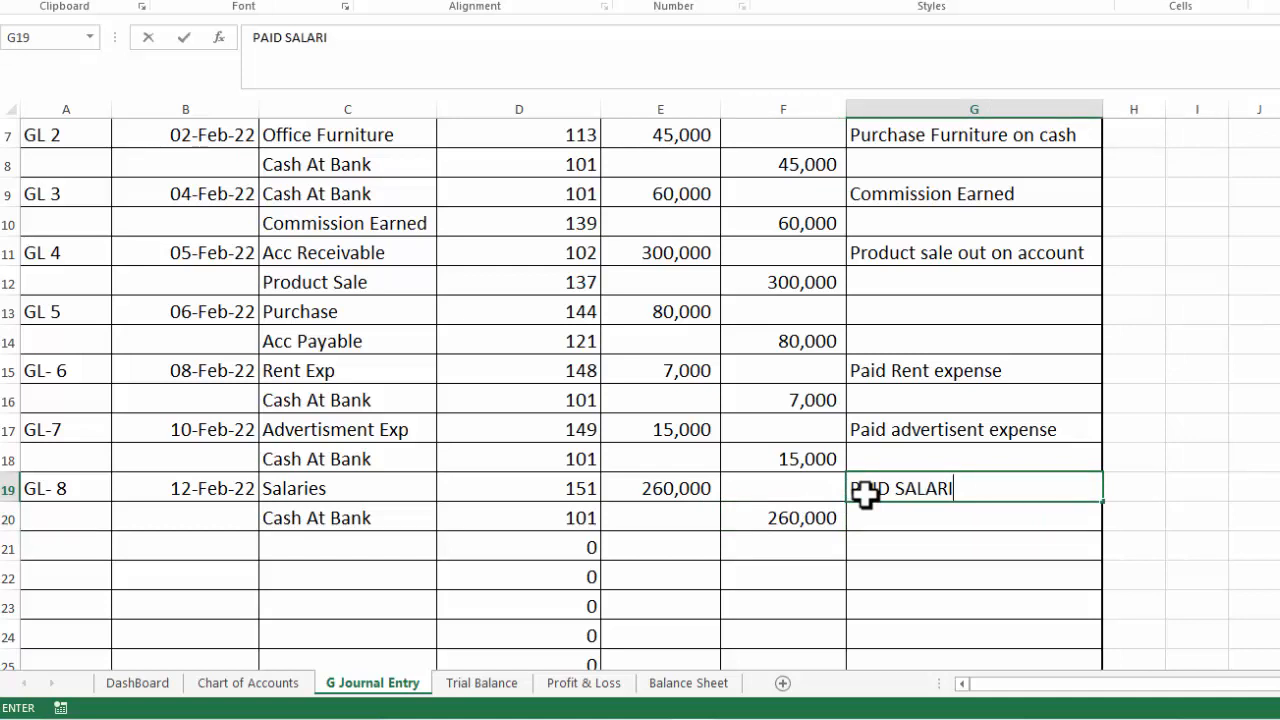
type("ES")
key("Tab")
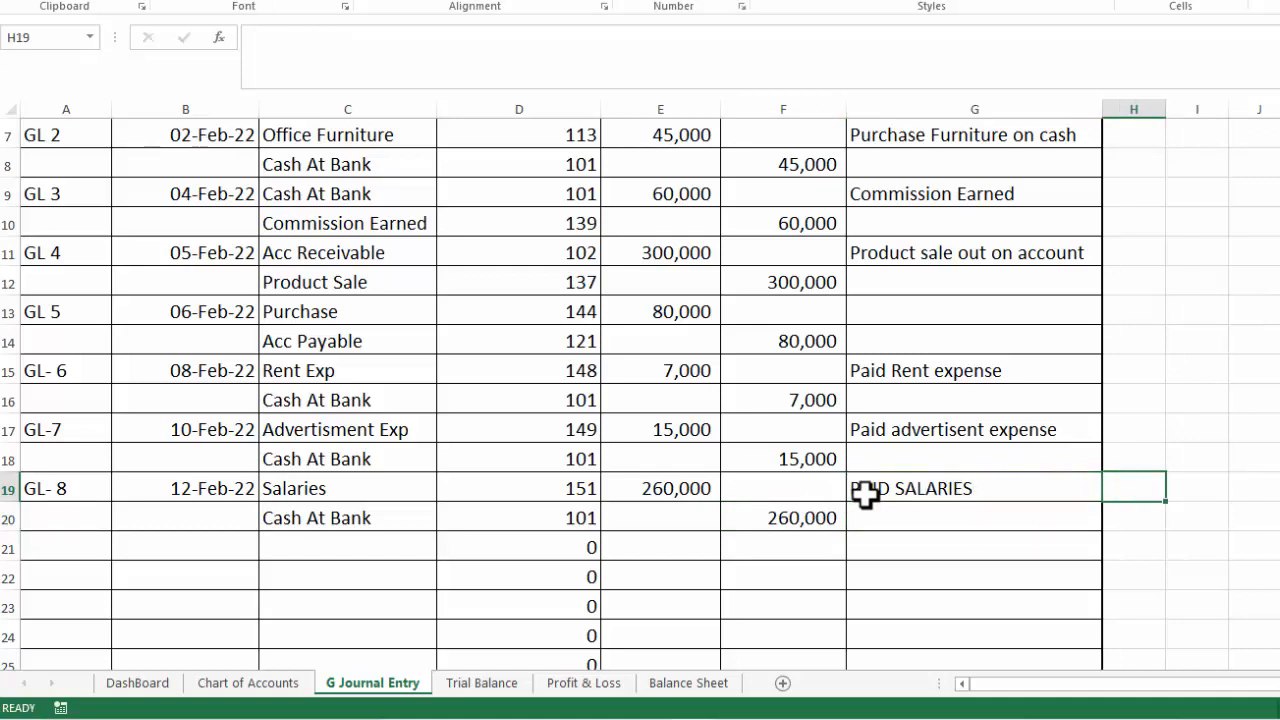
Fit the width of column E on the Trial Balance sheet to its contents and return to the G Journal Entry sheet
left_click(512, 684)
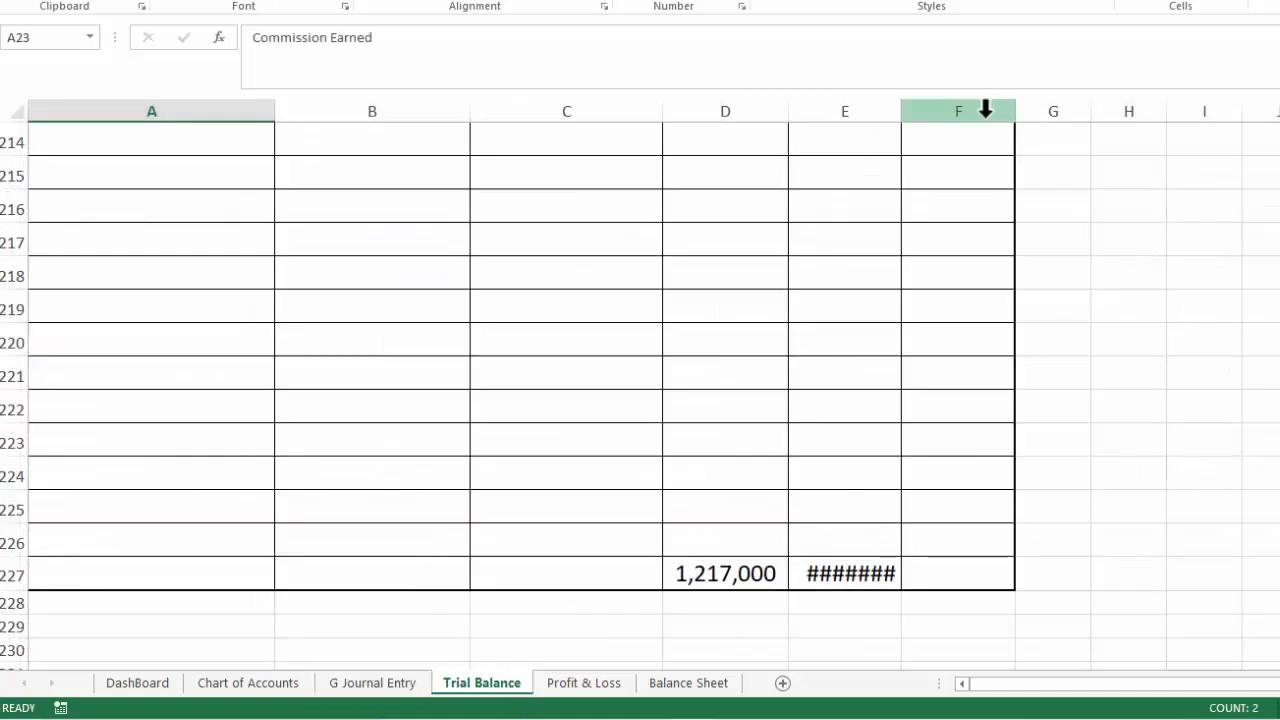
double_click(902, 104)
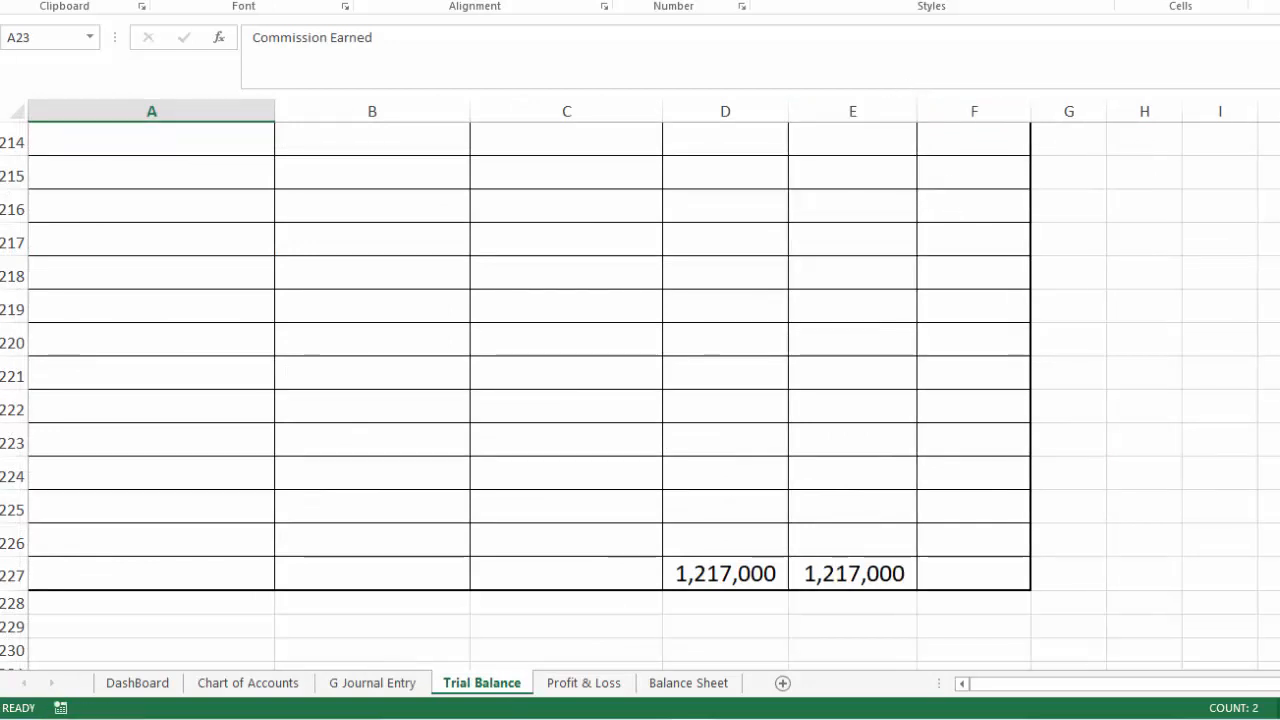
key("ctrl+Page_Down")
left_click(286, 685)
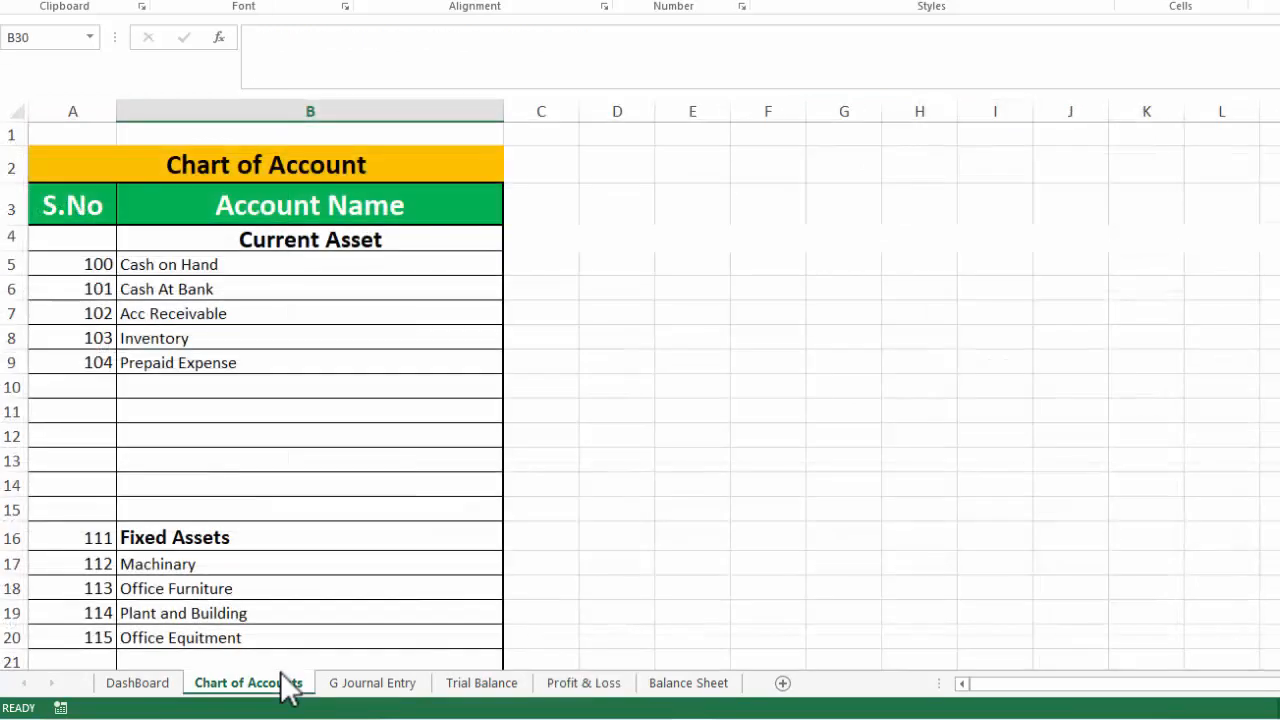
left_click(360, 688)
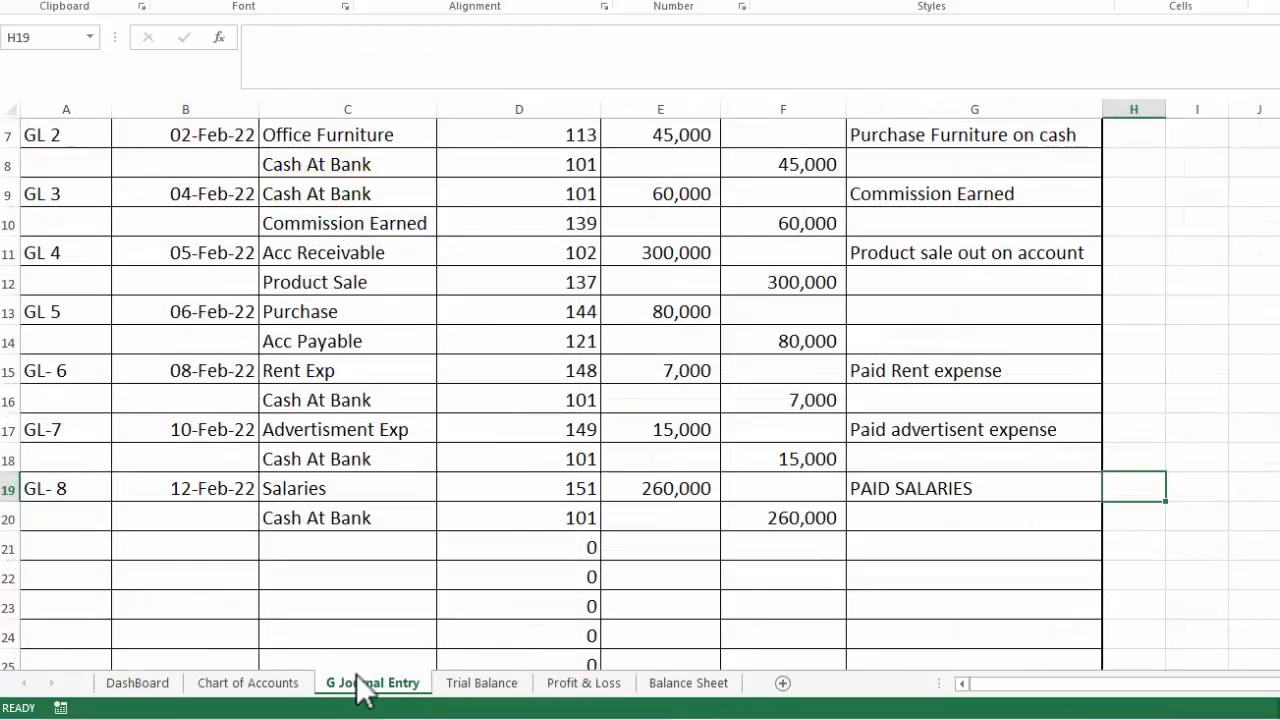
Correct the GL-8 Salaries debit and its Cash At Bank credit to 26,000, and check the Trial Balance and Profit & Loss sheets
double_click(712, 489)
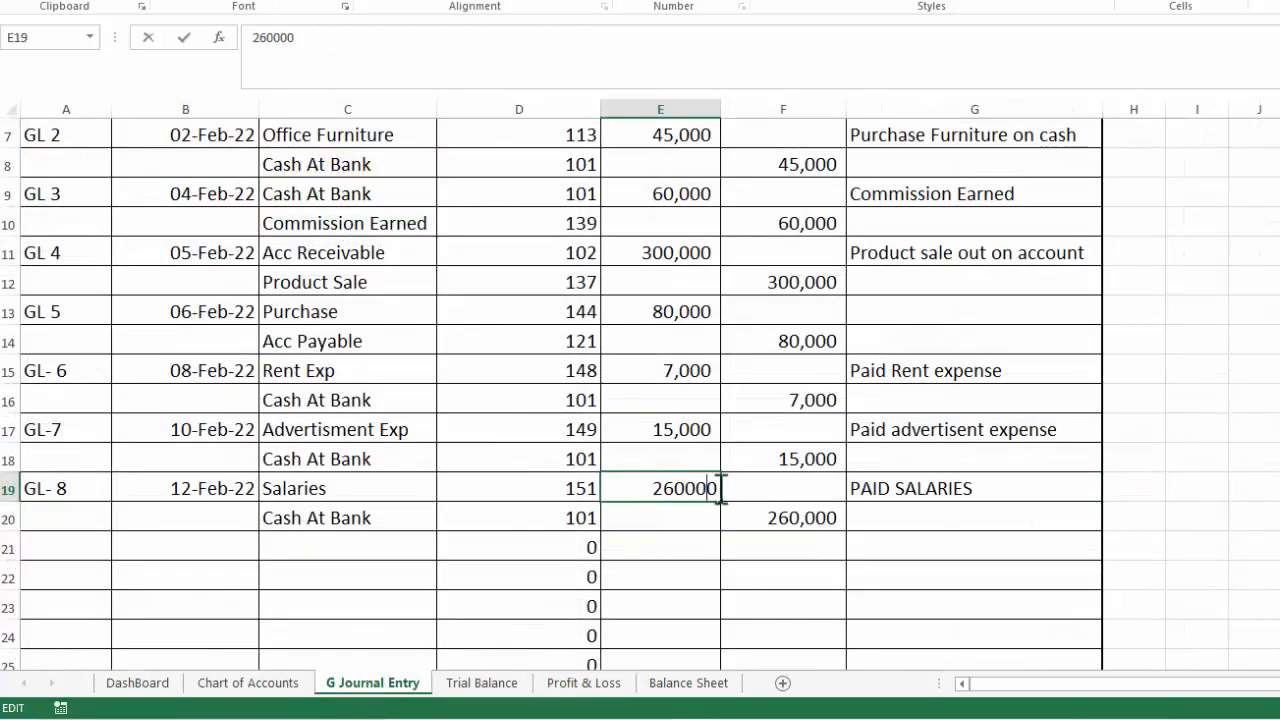
key("BackSpace")
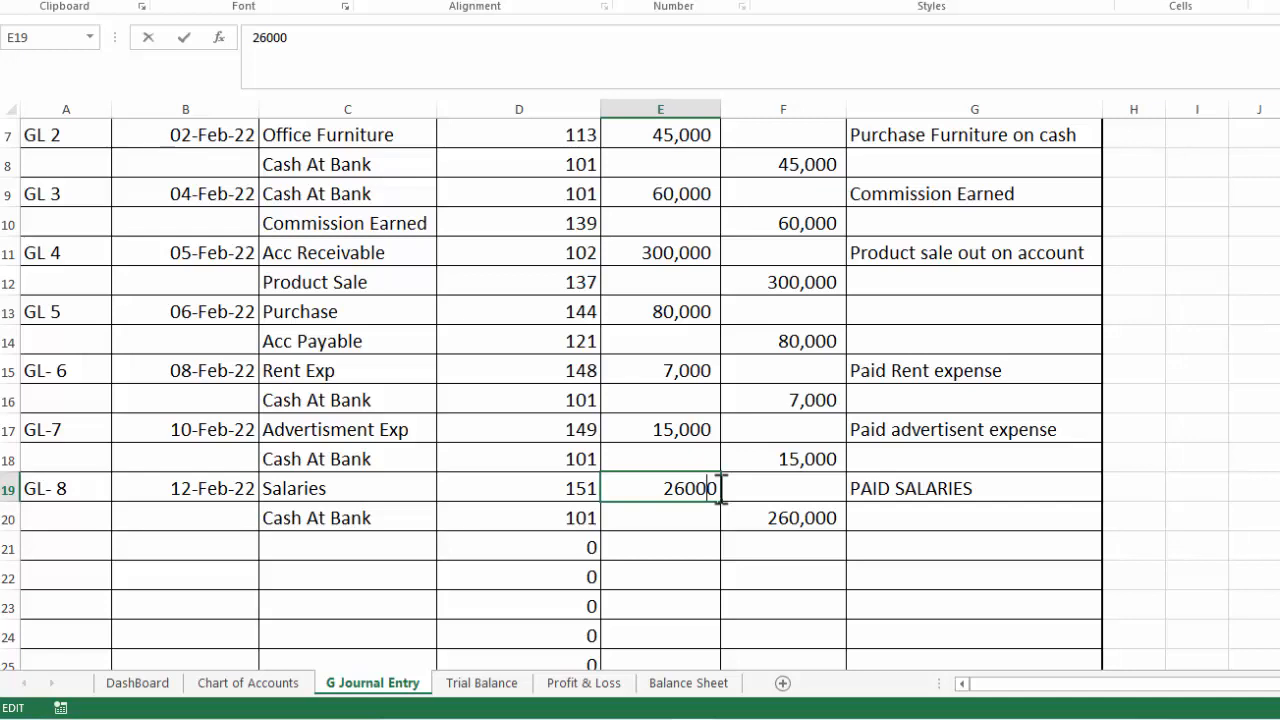
double_click(808, 520)
key("BackSpace")
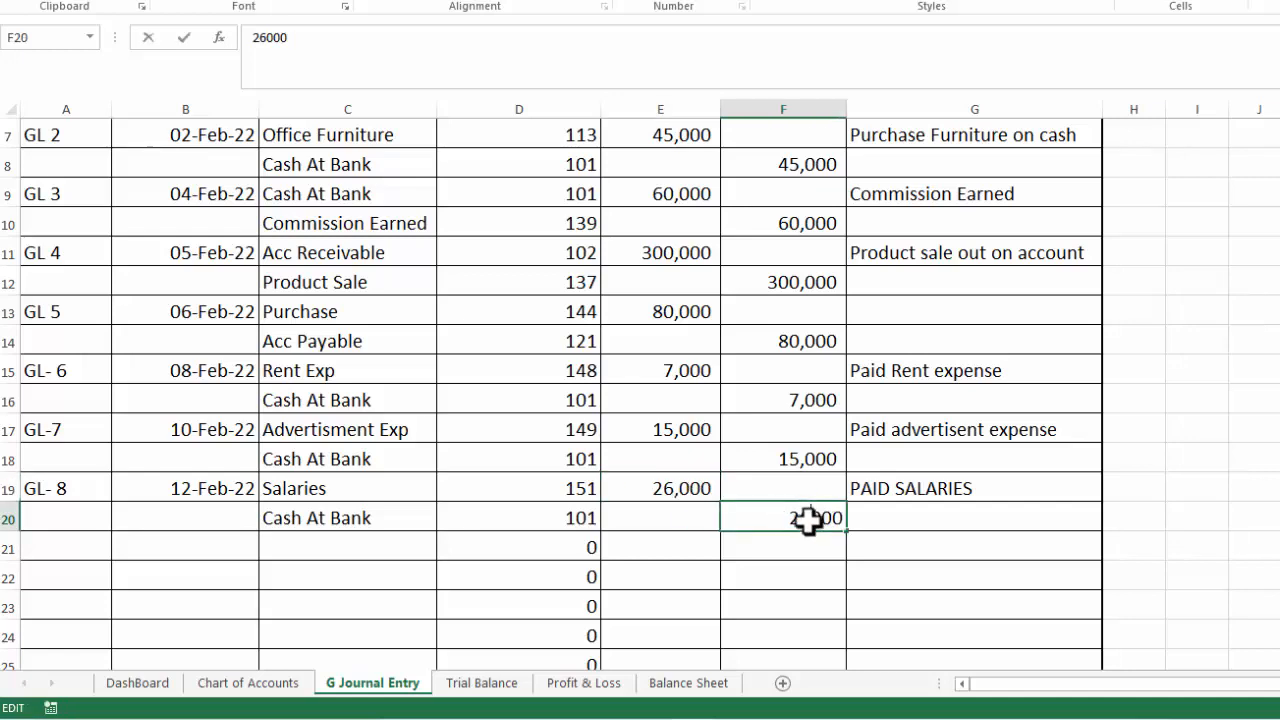
key("Return")
left_click(480, 683)
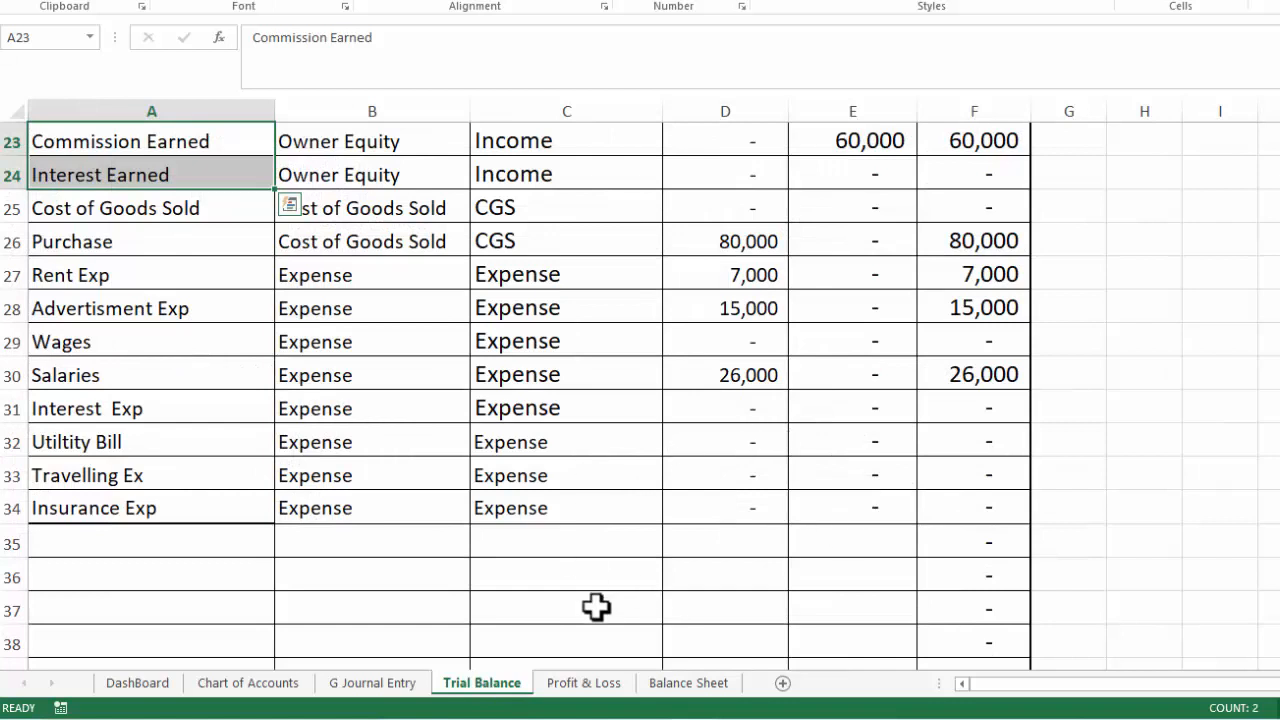
left_click(585, 685)
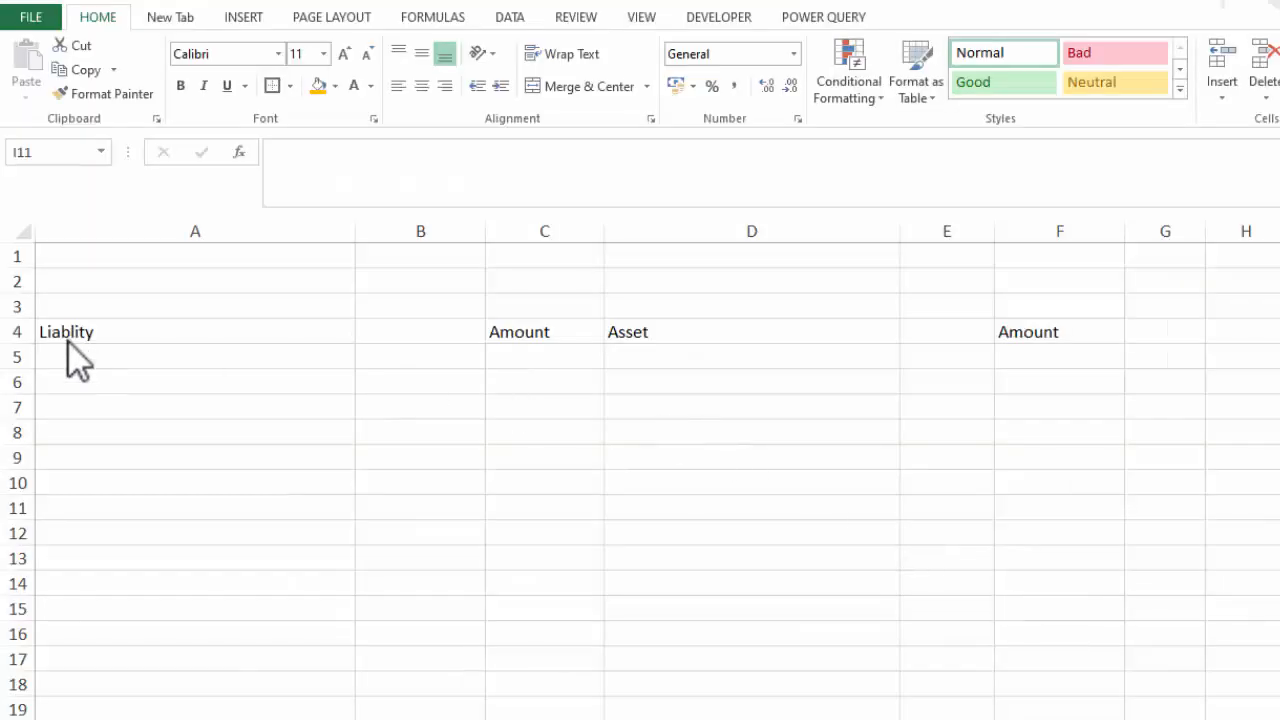
On the balance sheet, apply all borders and a thick outer box border to columns A to F from row 4 down
left_click(67, 336)
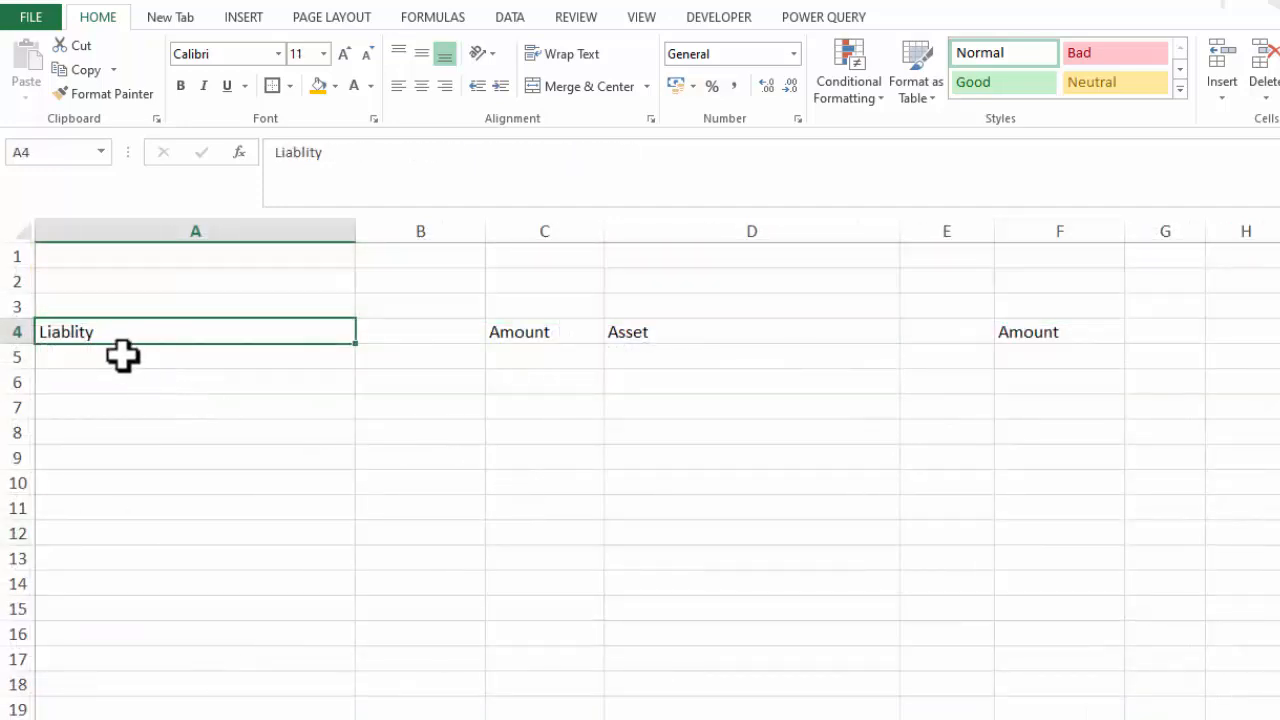
left_click_drag(122, 335, 1060, 718)
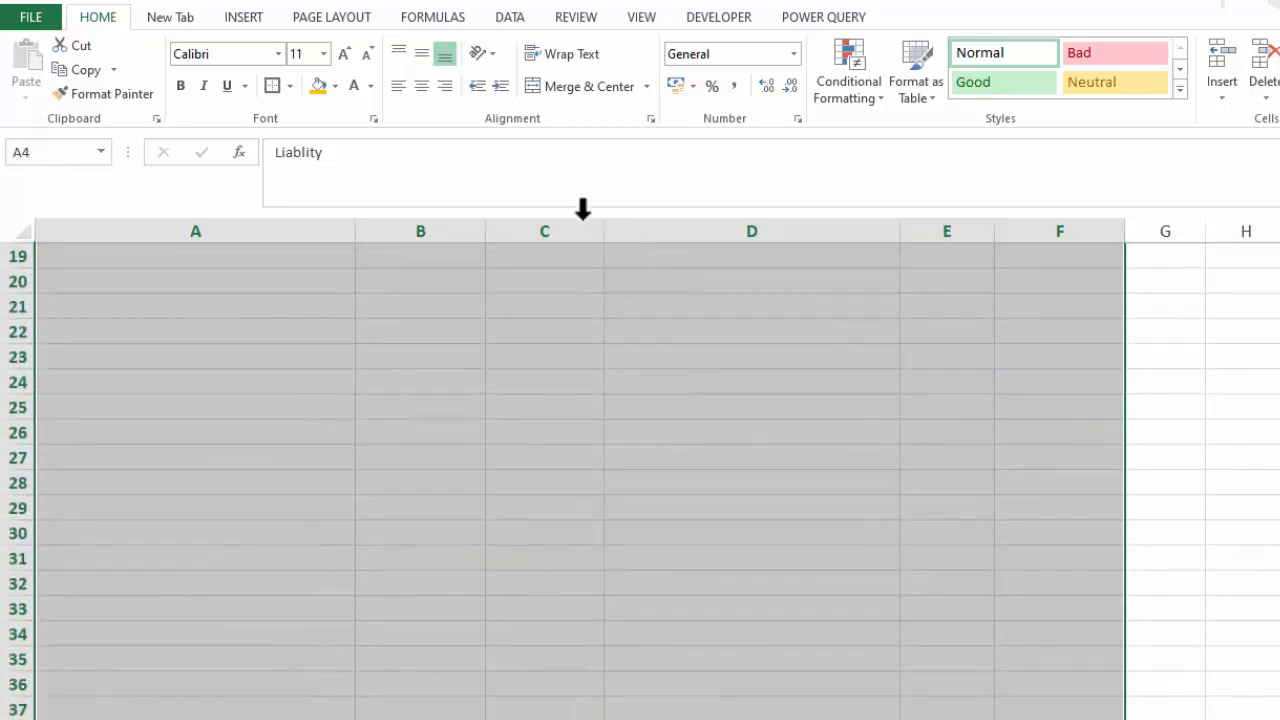
left_click(291, 86)
left_click(303, 264)
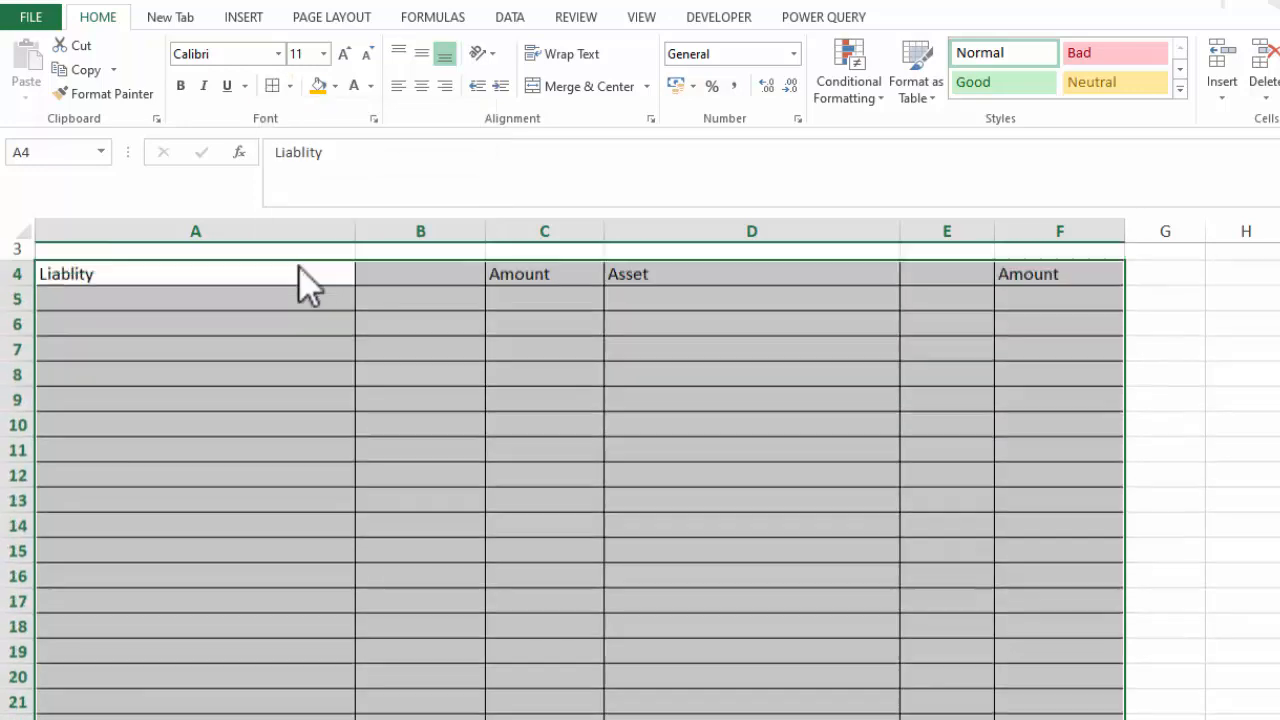
scroll(310, 287, "up", 1)
left_click(290, 86)
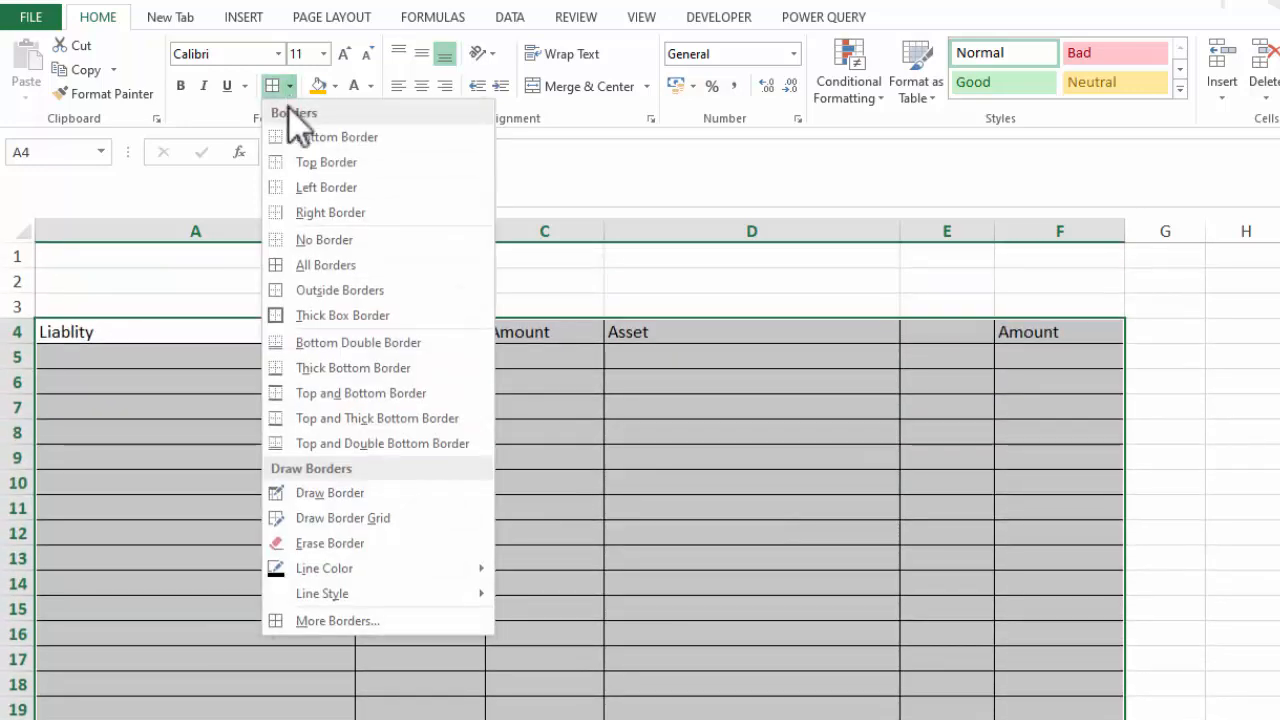
left_click(320, 316)
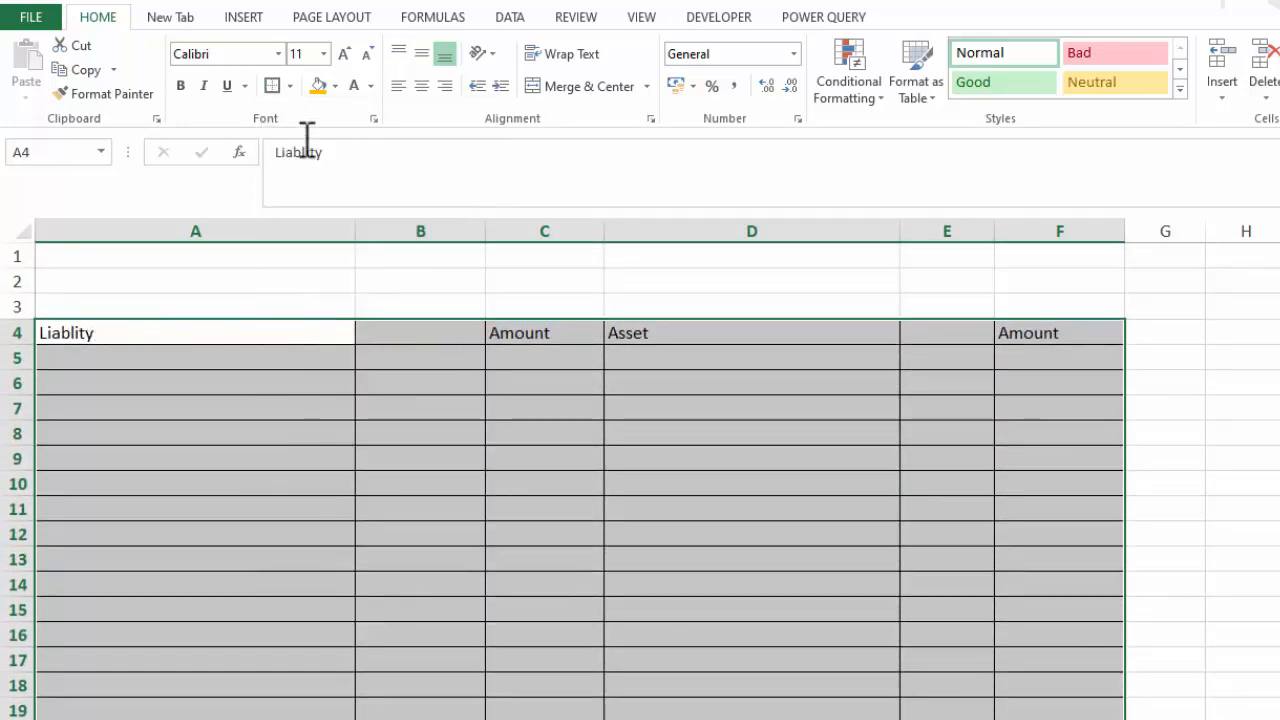
Increase the font size of the bordered balance sheet table to 16
left_click(343, 58)
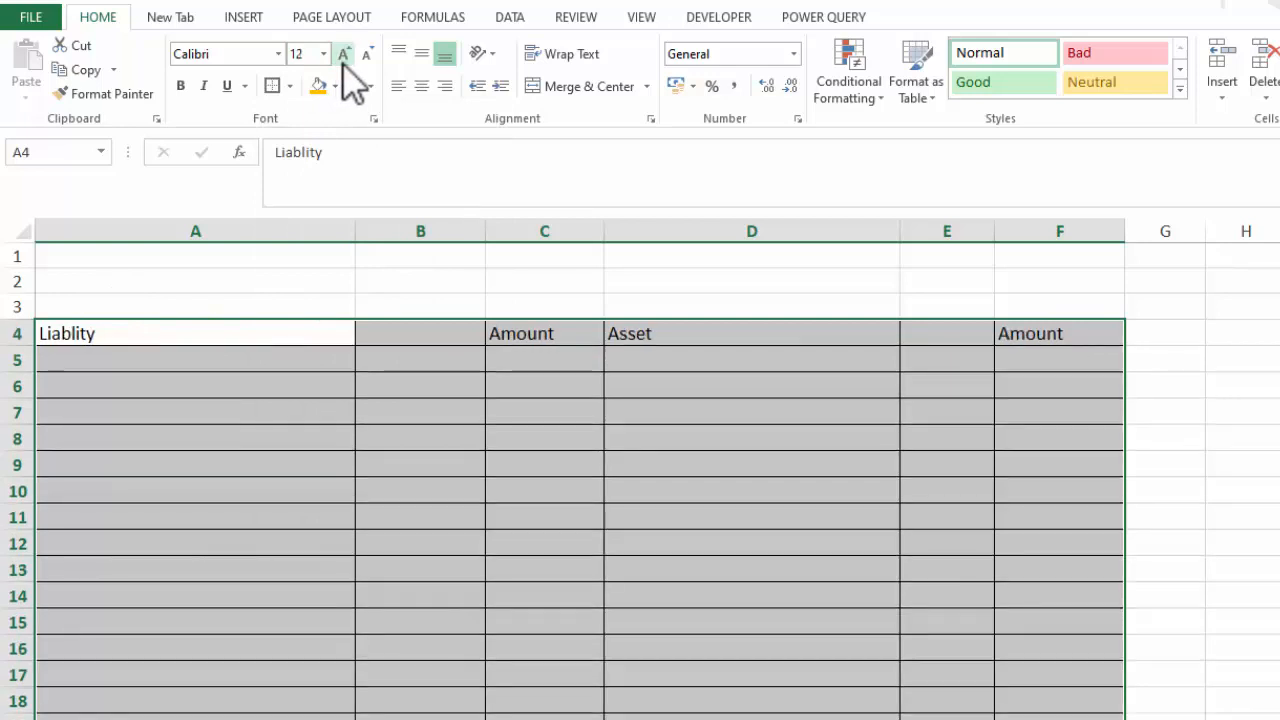
left_click(344, 62)
left_click(344, 62)
Center the headings in A4:F4 horizontally and make them bold
left_click(115, 338)
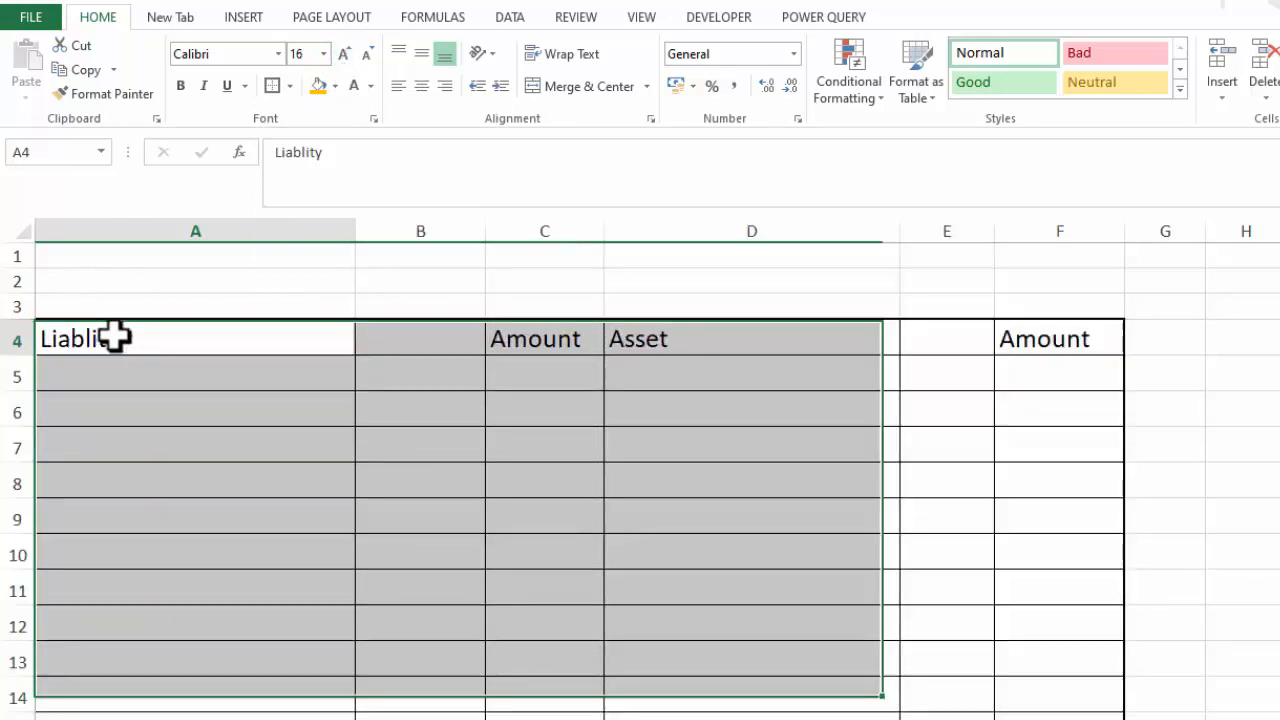
left_click_drag(115, 338, 1045, 338)
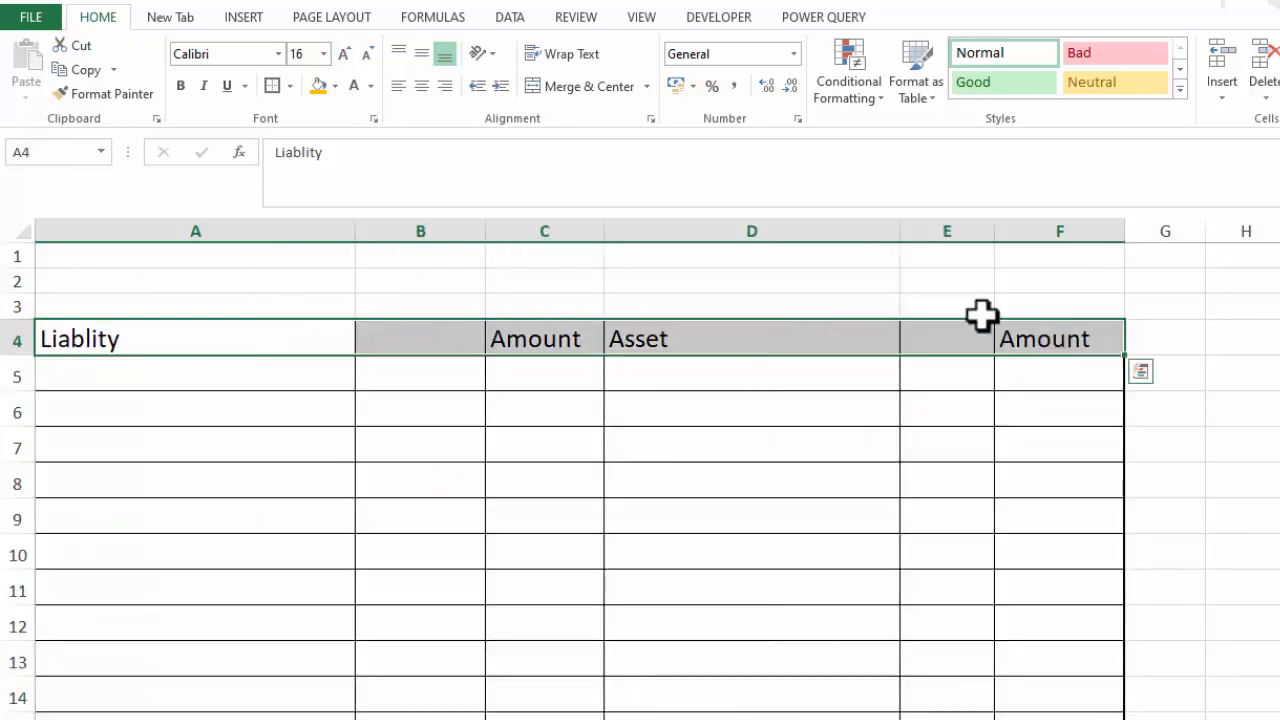
left_click(422, 86)
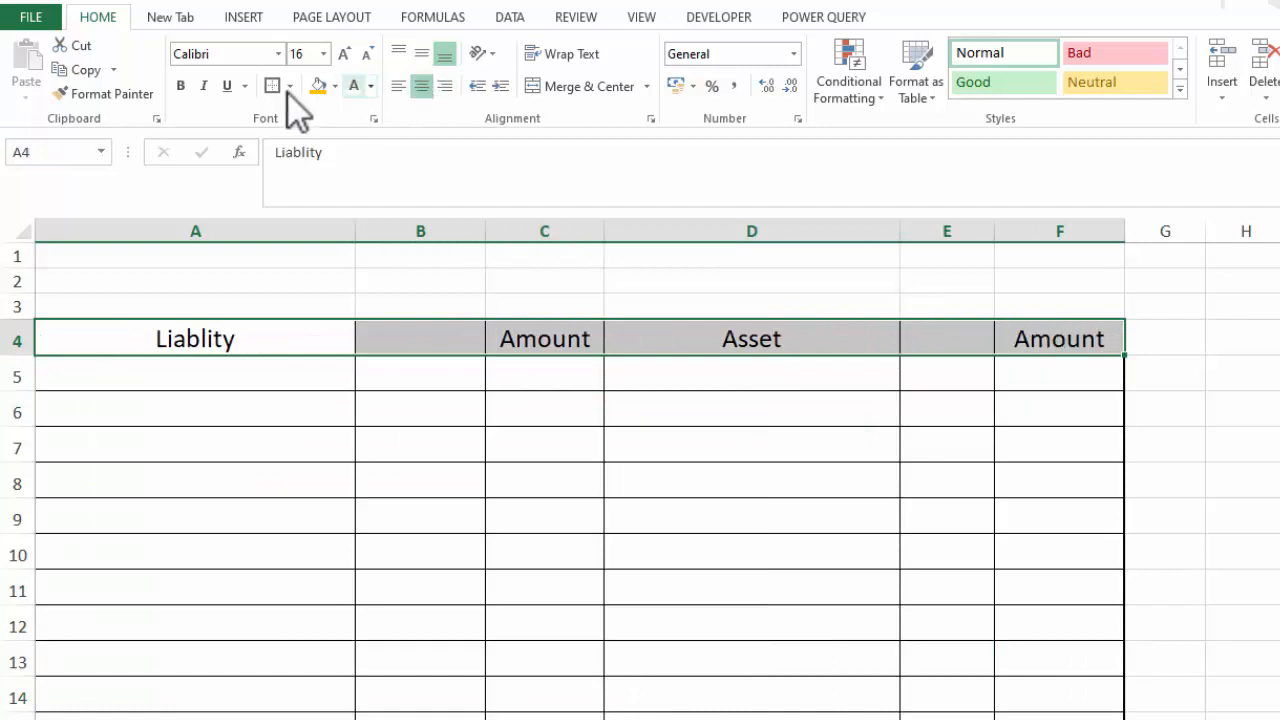
left_click(182, 87)
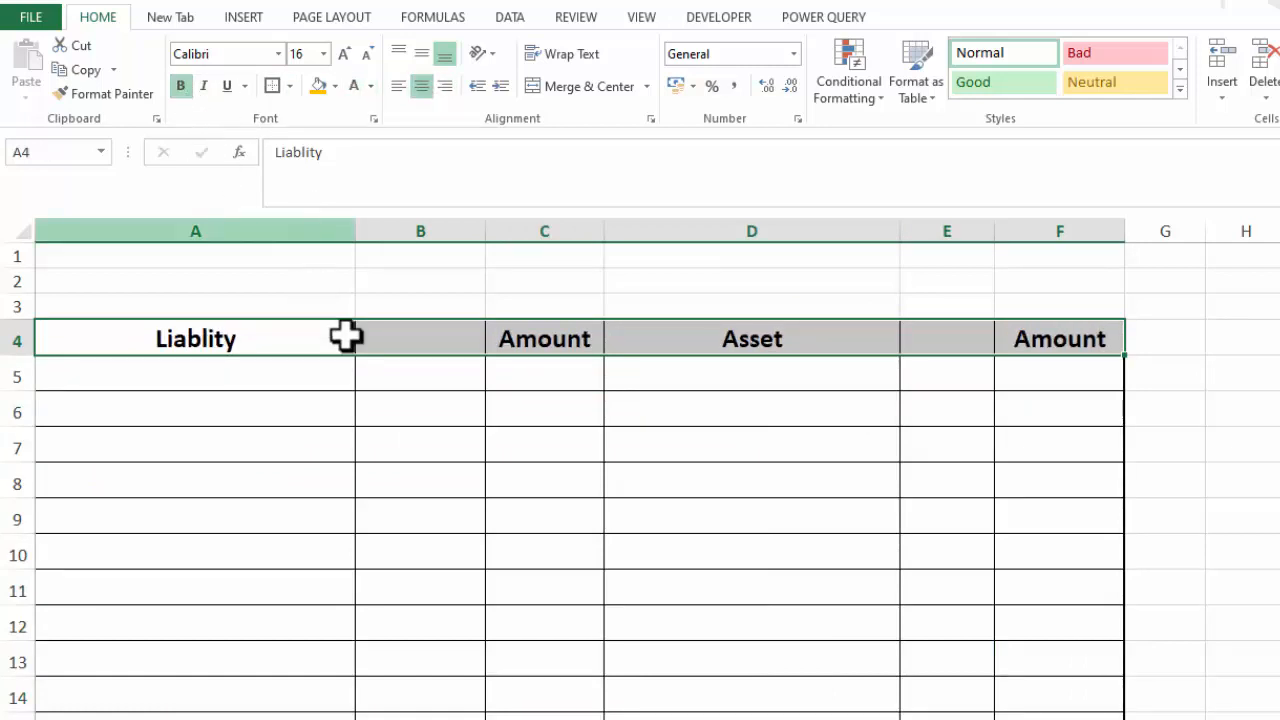
Give the heading row A4:F4 a green fill and white text
left_click(335, 86)
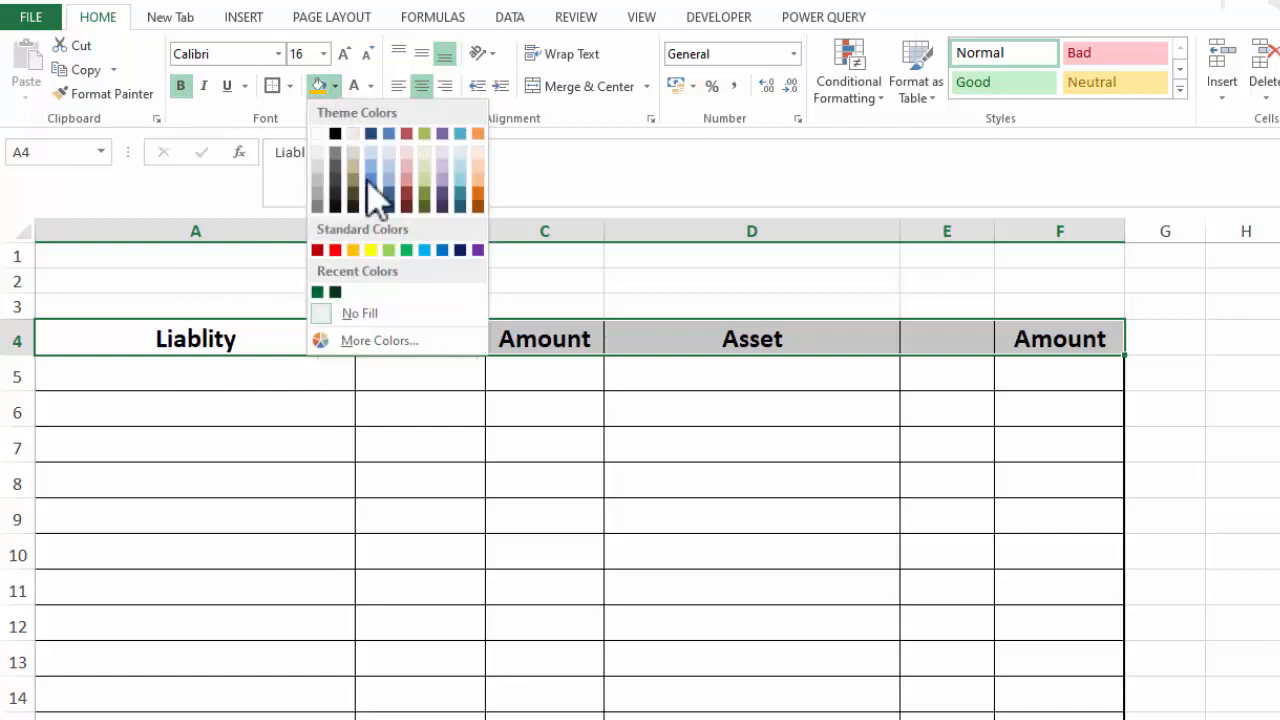
left_click(406, 250)
left_click(360, 88)
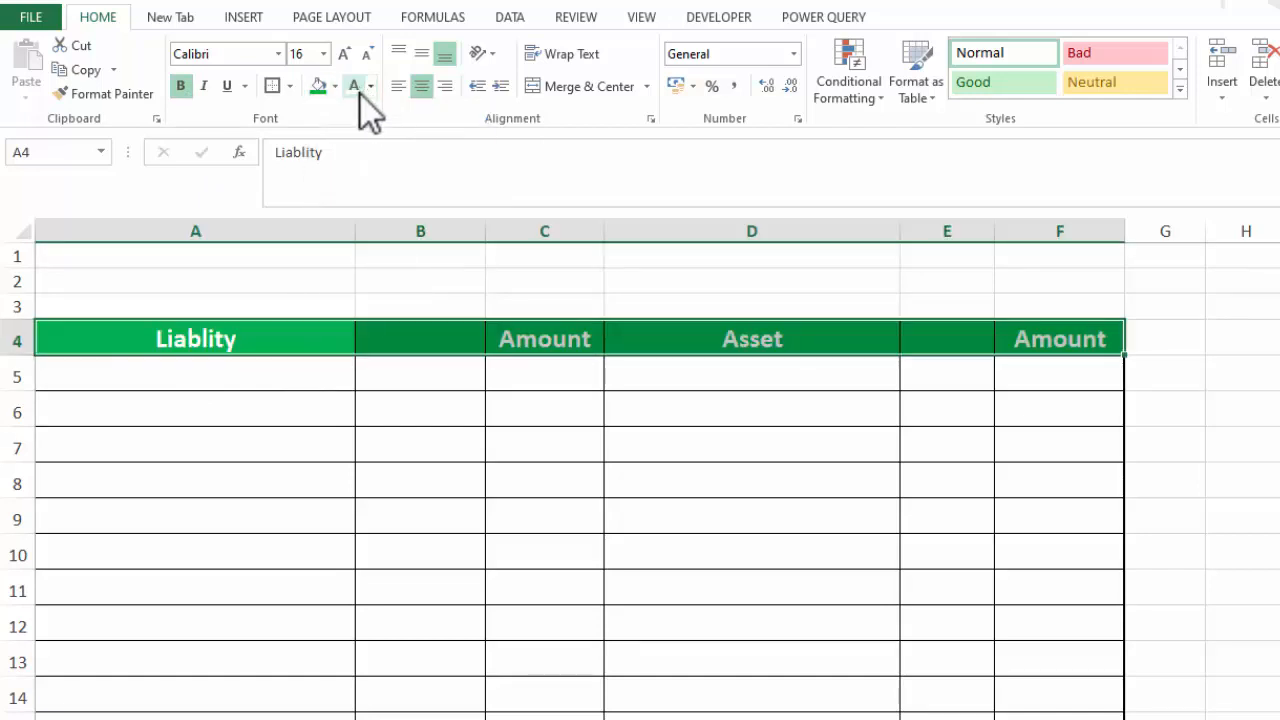
left_click(1222, 393)
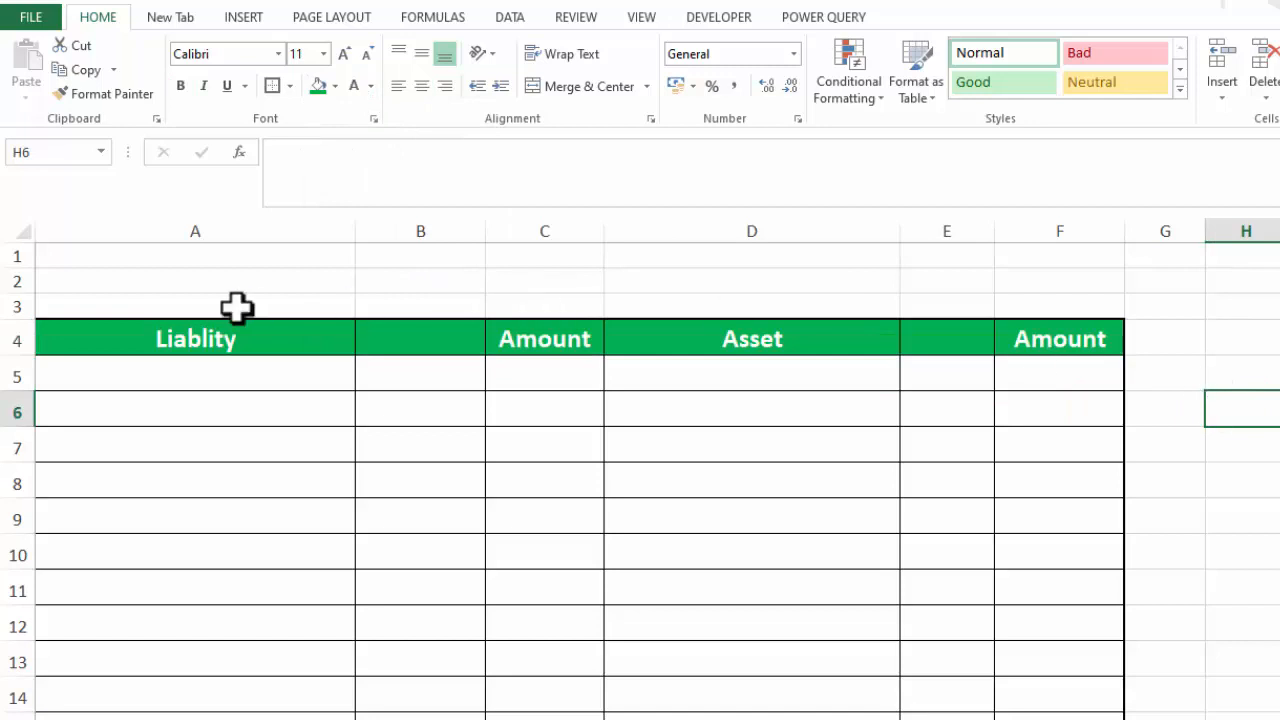
Enter the title "Balance Sheet" in cell A3 above the table
left_click(166, 309)
type("Balance Sheet")
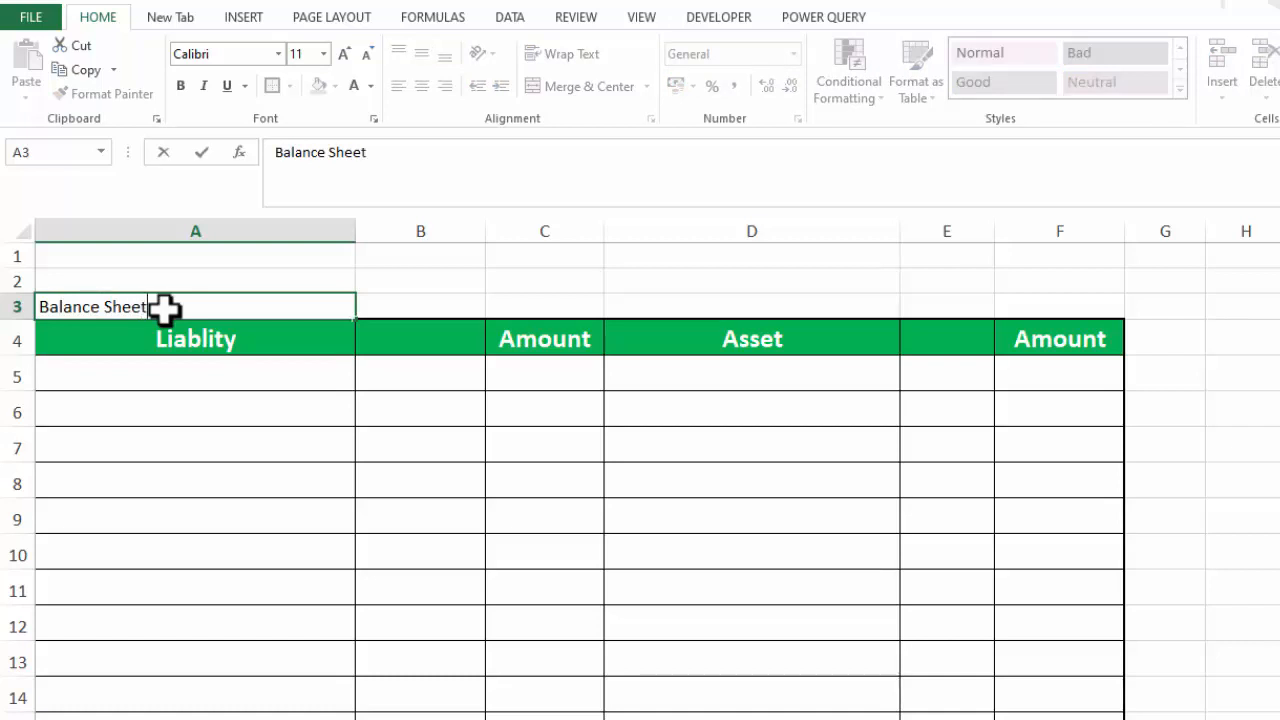
left_click(429, 523)
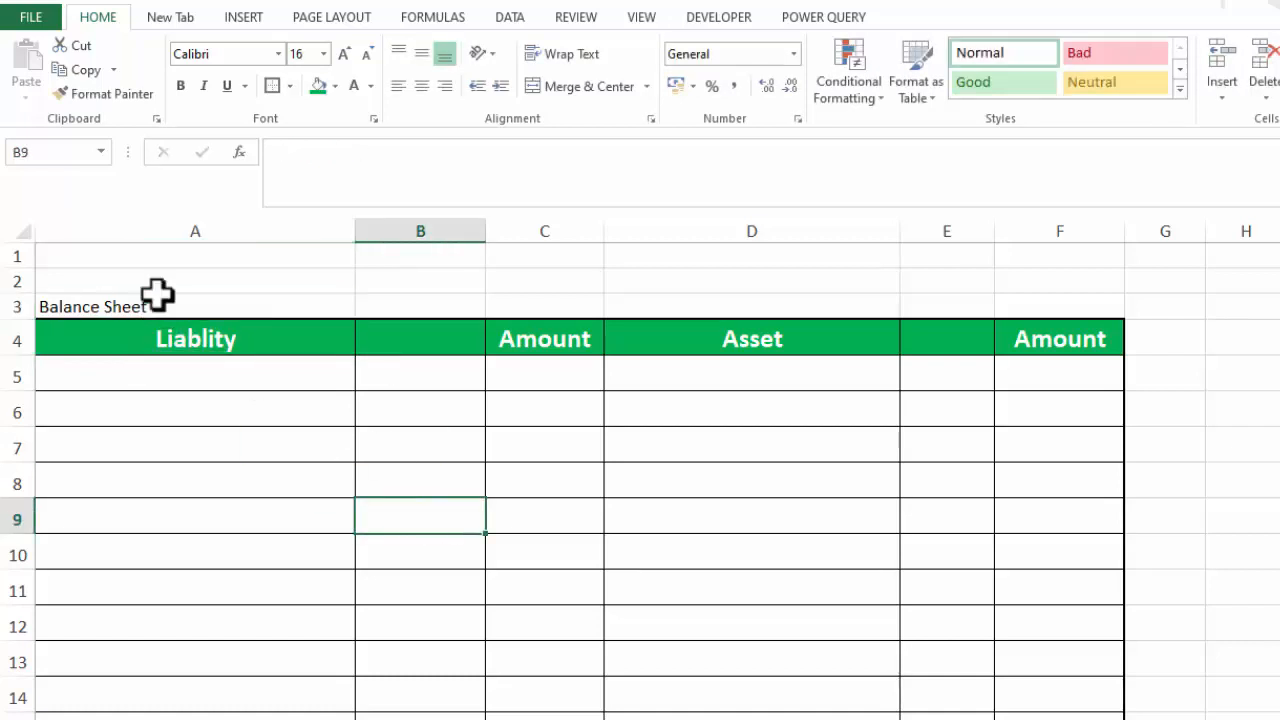
Align the title horizontally over A3:F3 using Center Across Selection
left_click(106, 309)
left_click_drag(426, 318, 1033, 309)
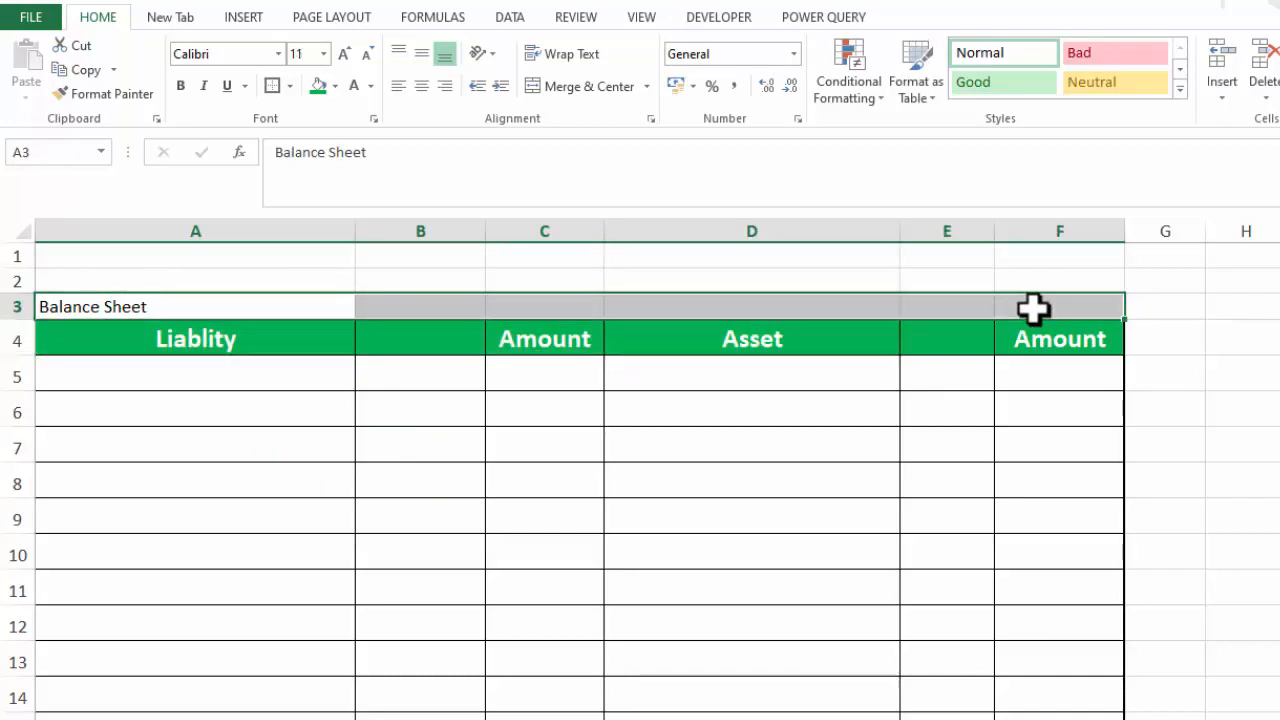
key("ctrl+1")
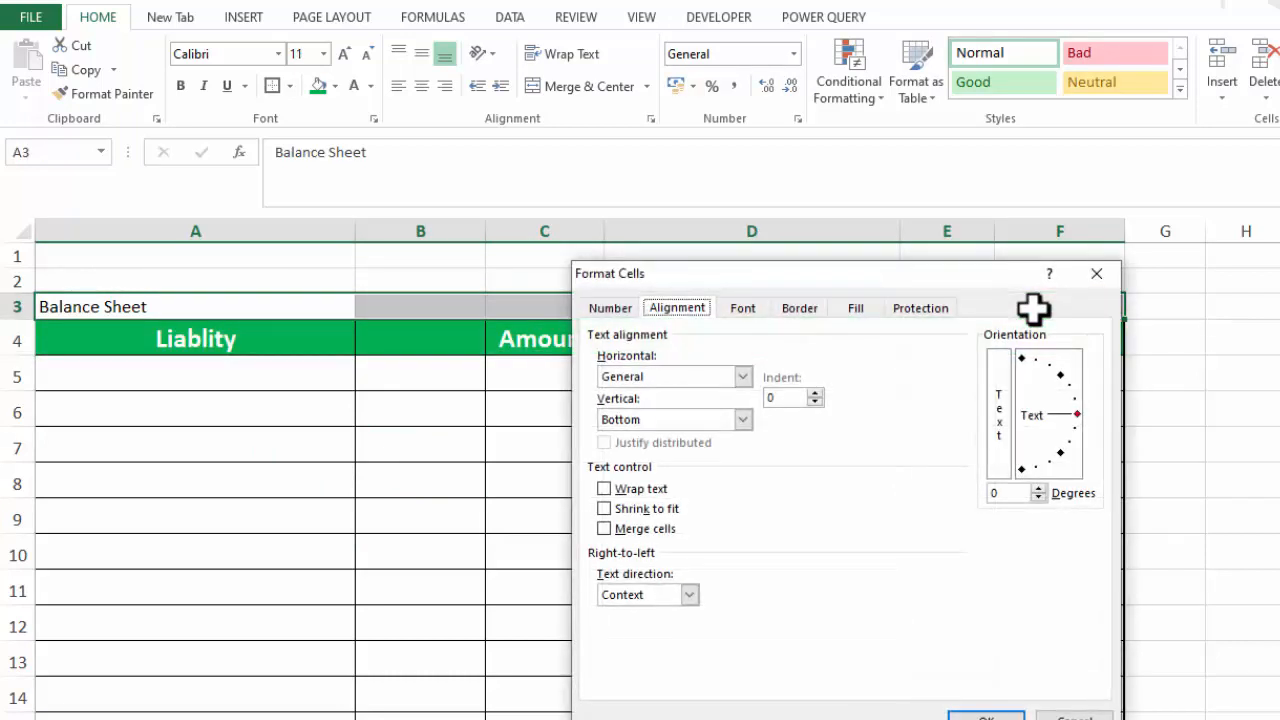
left_click(744, 377)
left_click(693, 477)
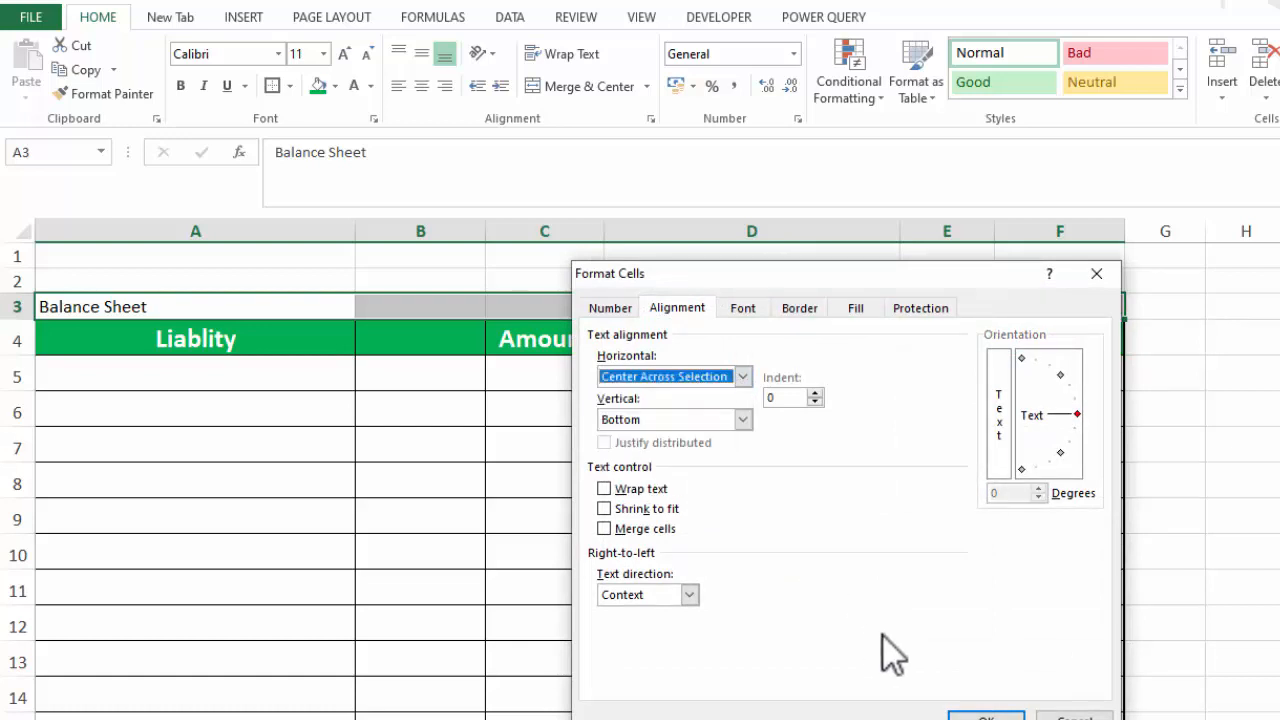
key("Return")
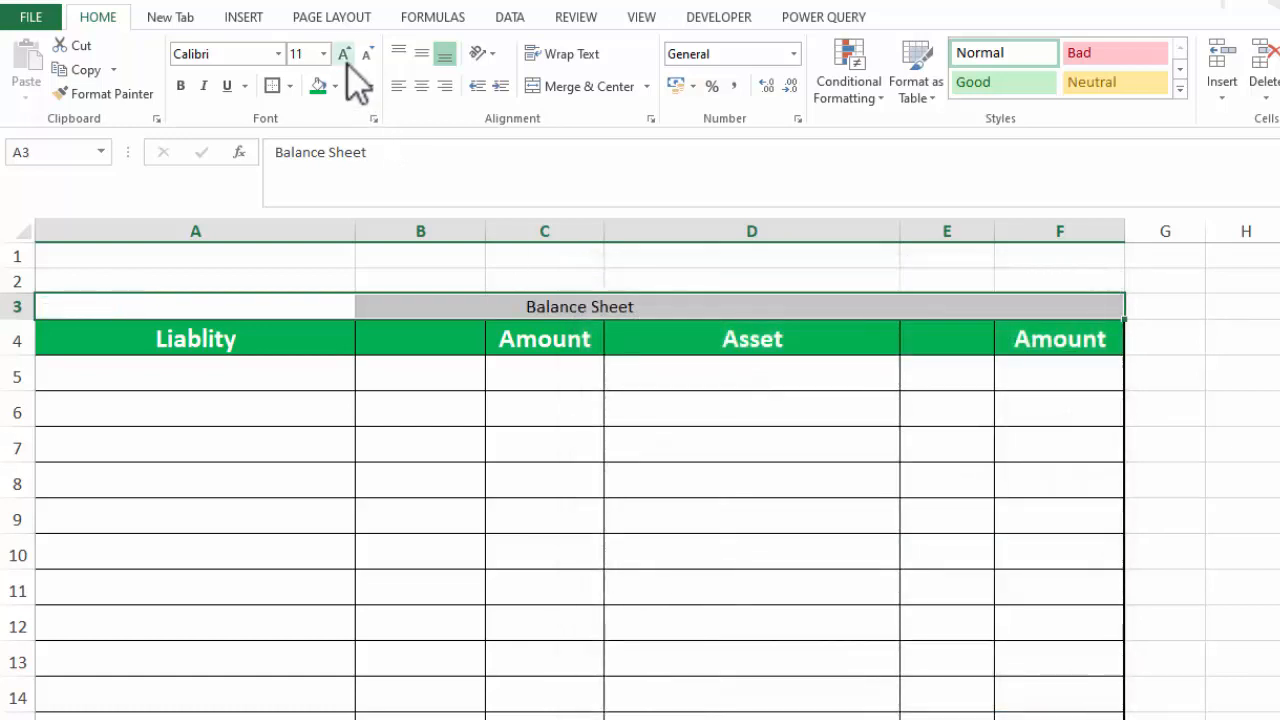
Enlarge the Balance Sheet title in row 3 to font size 20 and make it bold
left_click(345, 56)
left_click(345, 56)
left_click(344, 55)
left_click(344, 55)
left_click(344, 55)
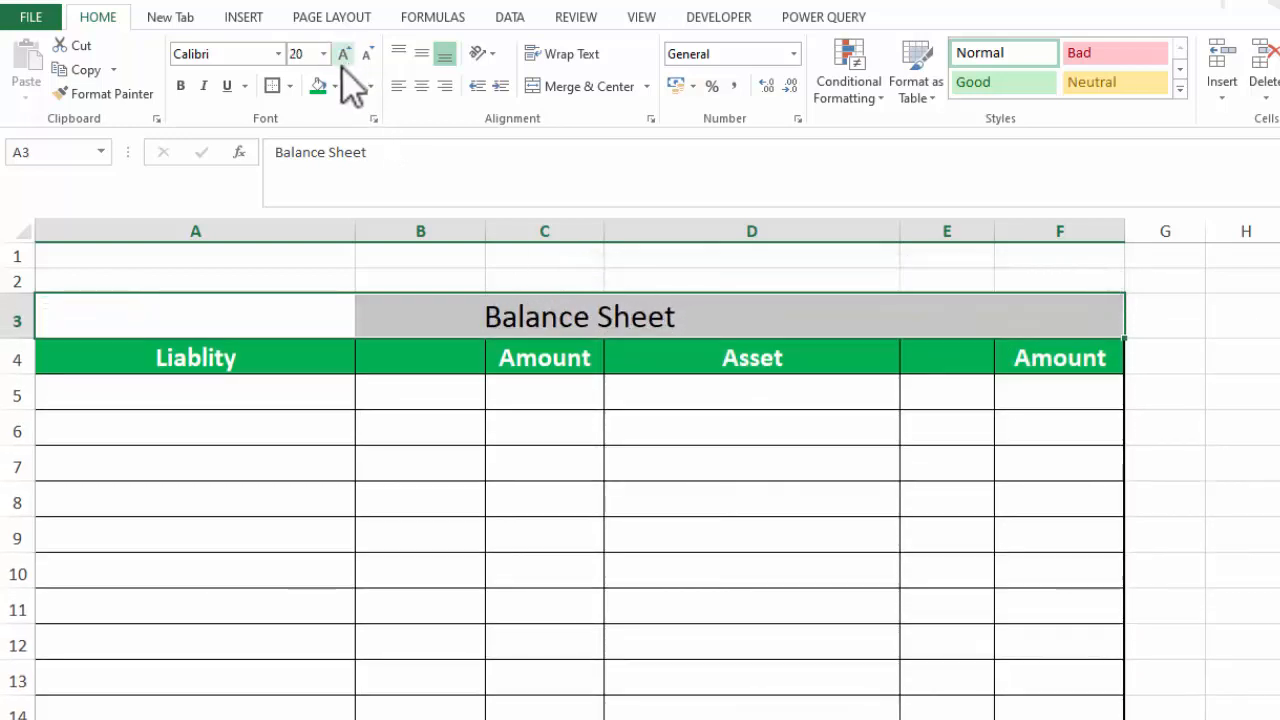
left_click(182, 86)
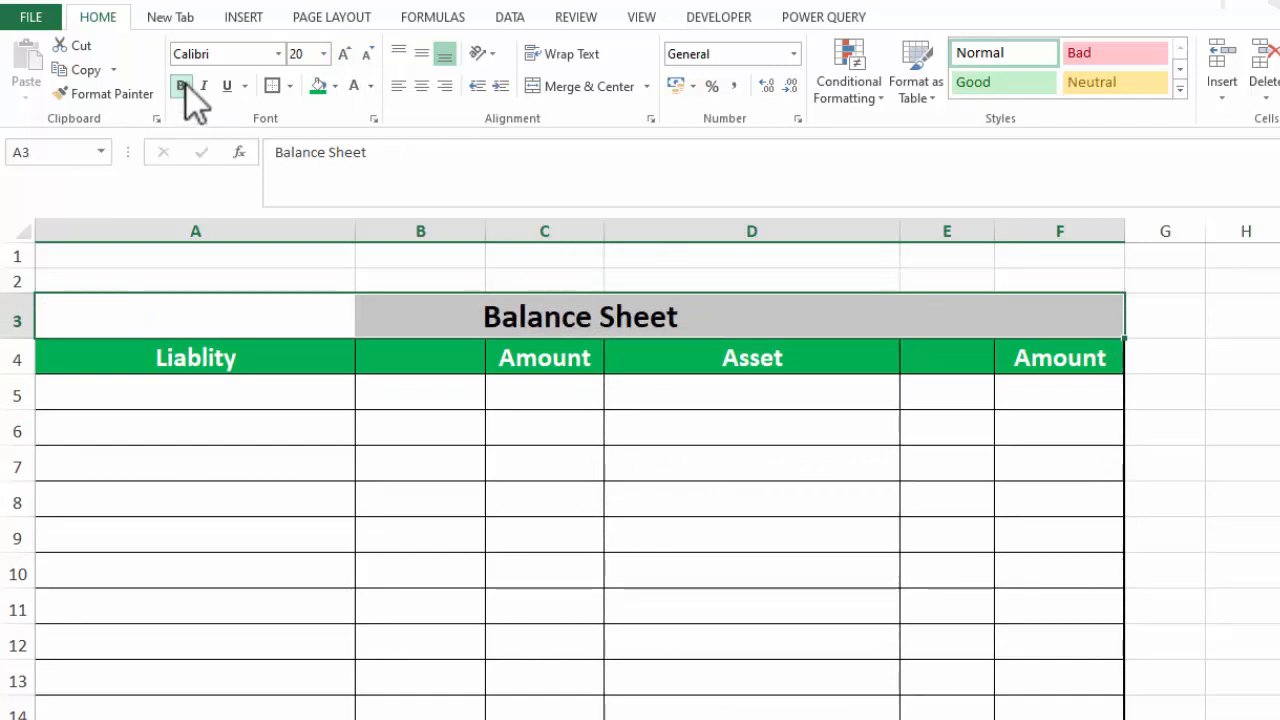
Fill the title range A3:F3 with orange and slightly reduce the height of row 3
left_click(335, 86)
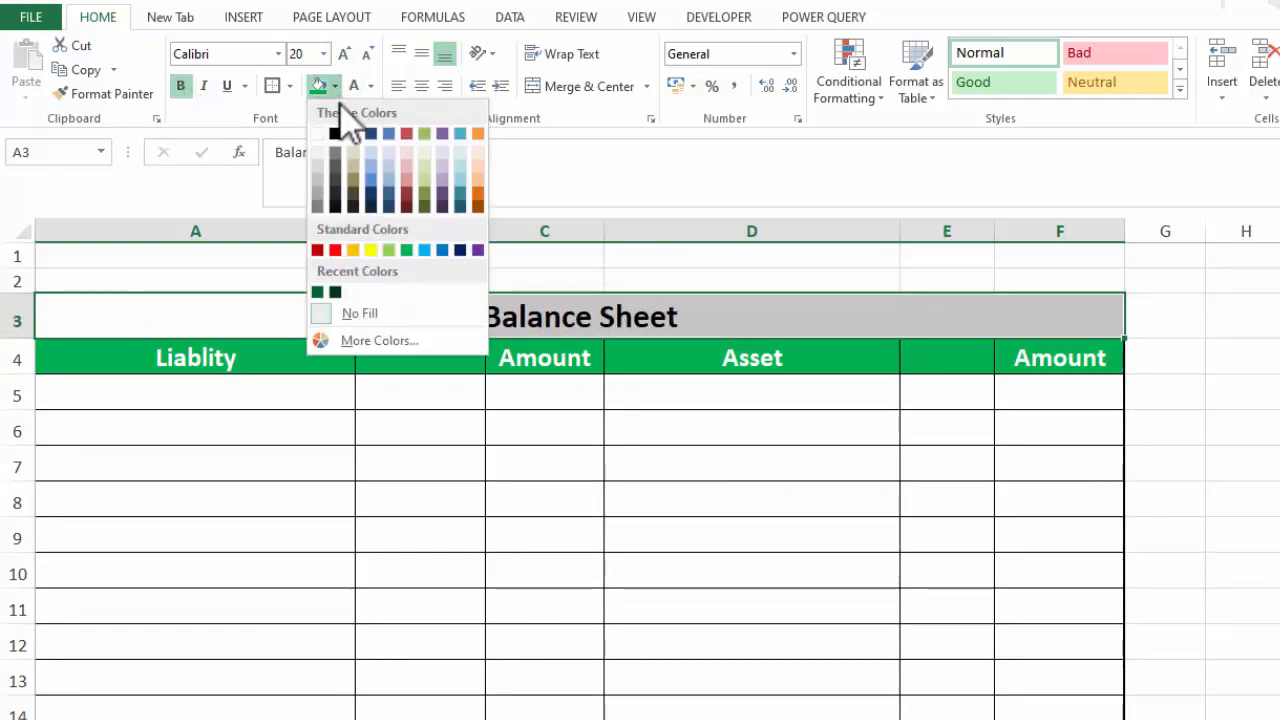
left_click(351, 252)
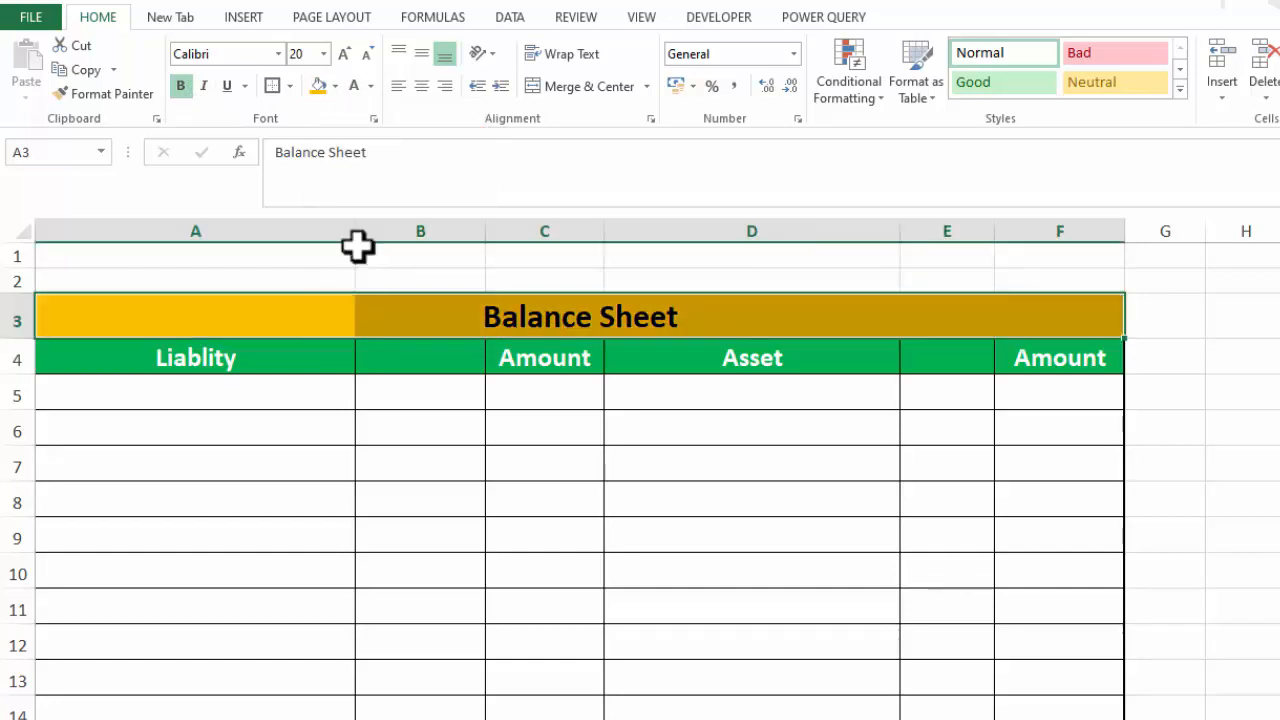
left_click(181, 86)
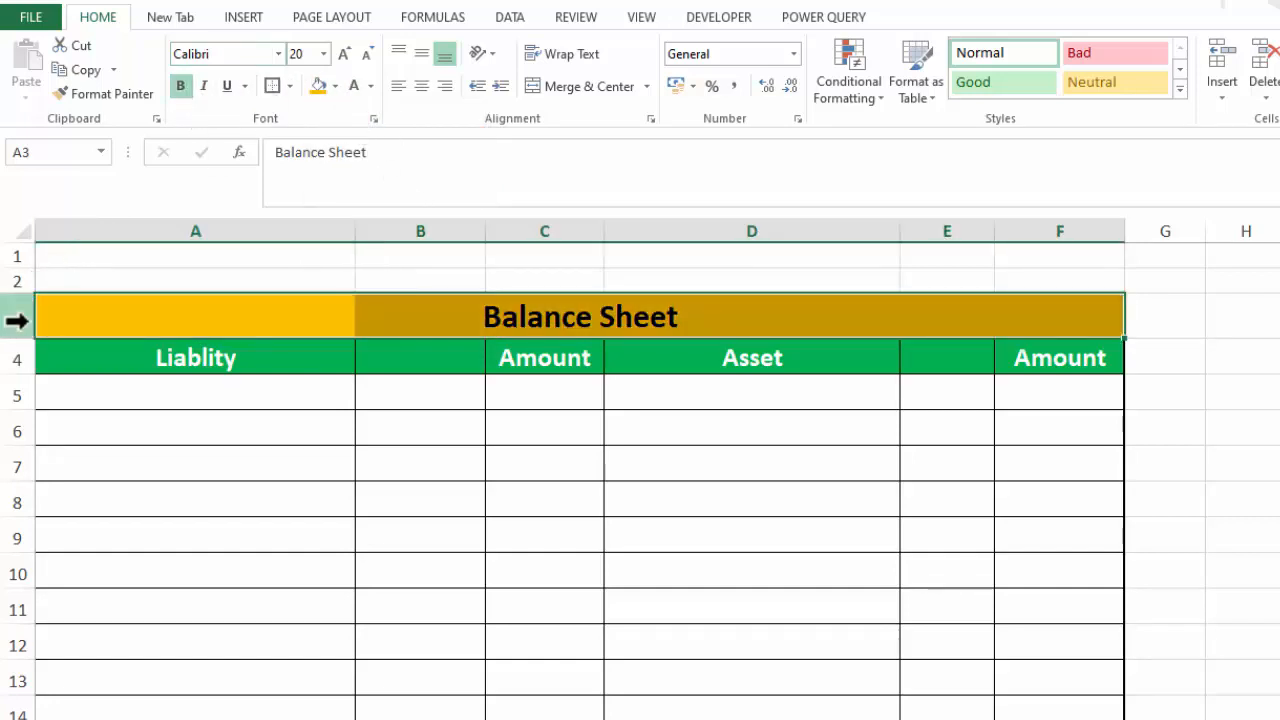
left_click_drag(27, 337, 26, 332)
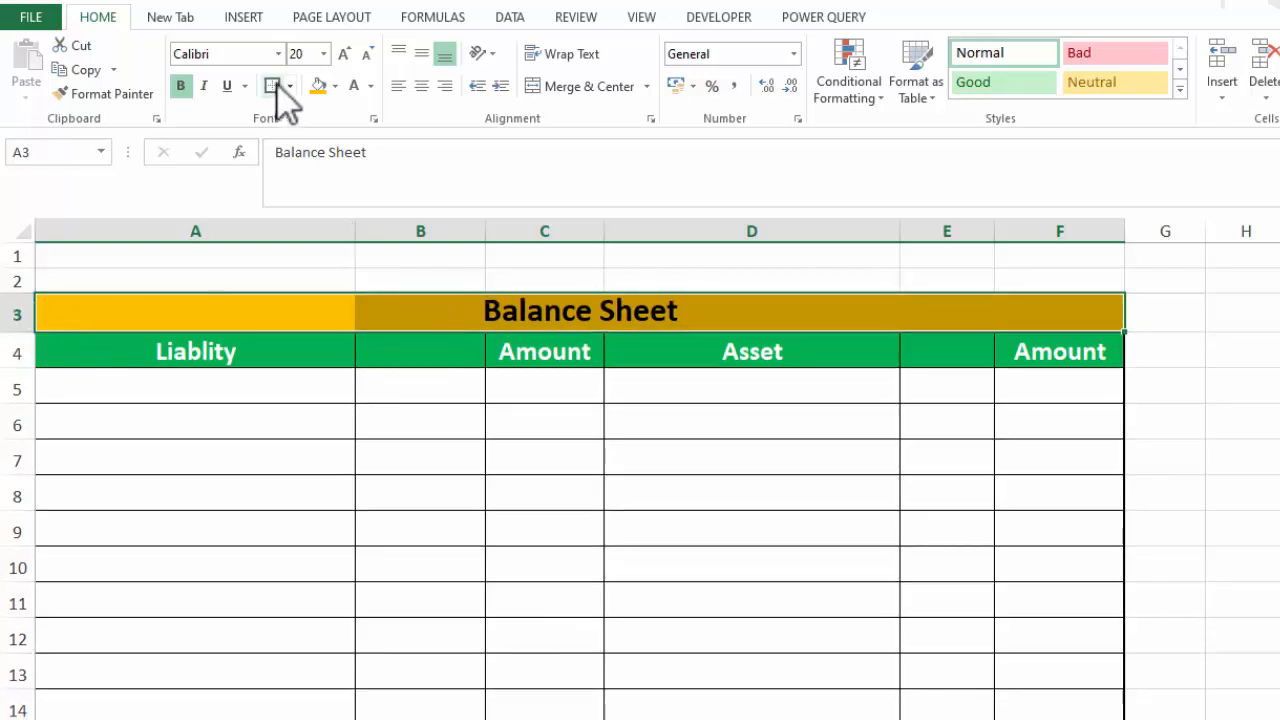
Set the title's font size to 22 and align it vertically to the middle of its row
left_click(340, 55)
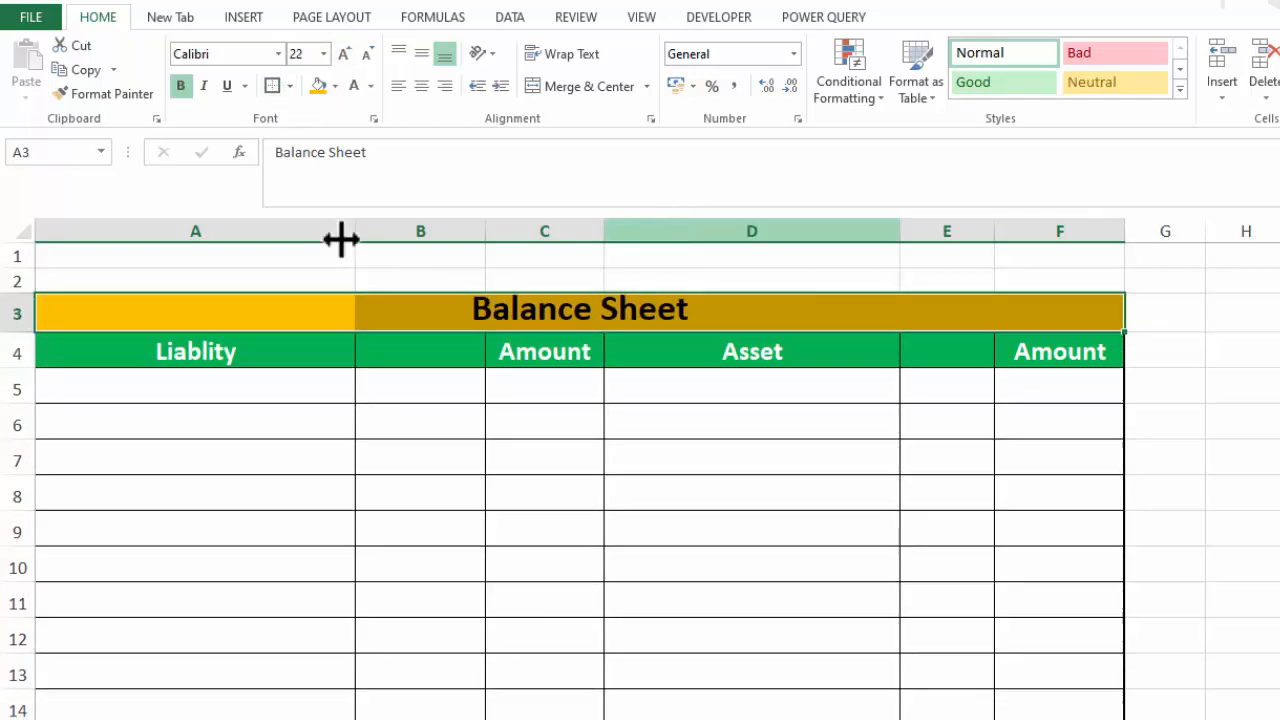
left_click(421, 56)
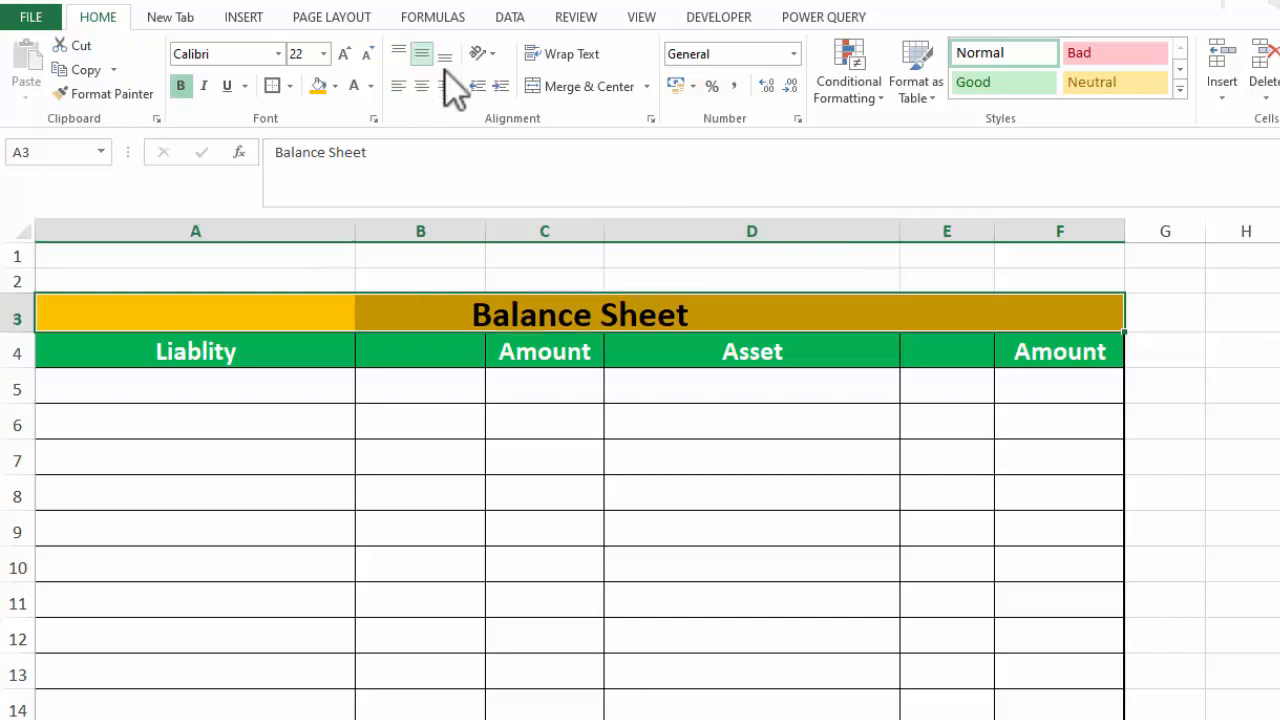
left_click(1279, 493)
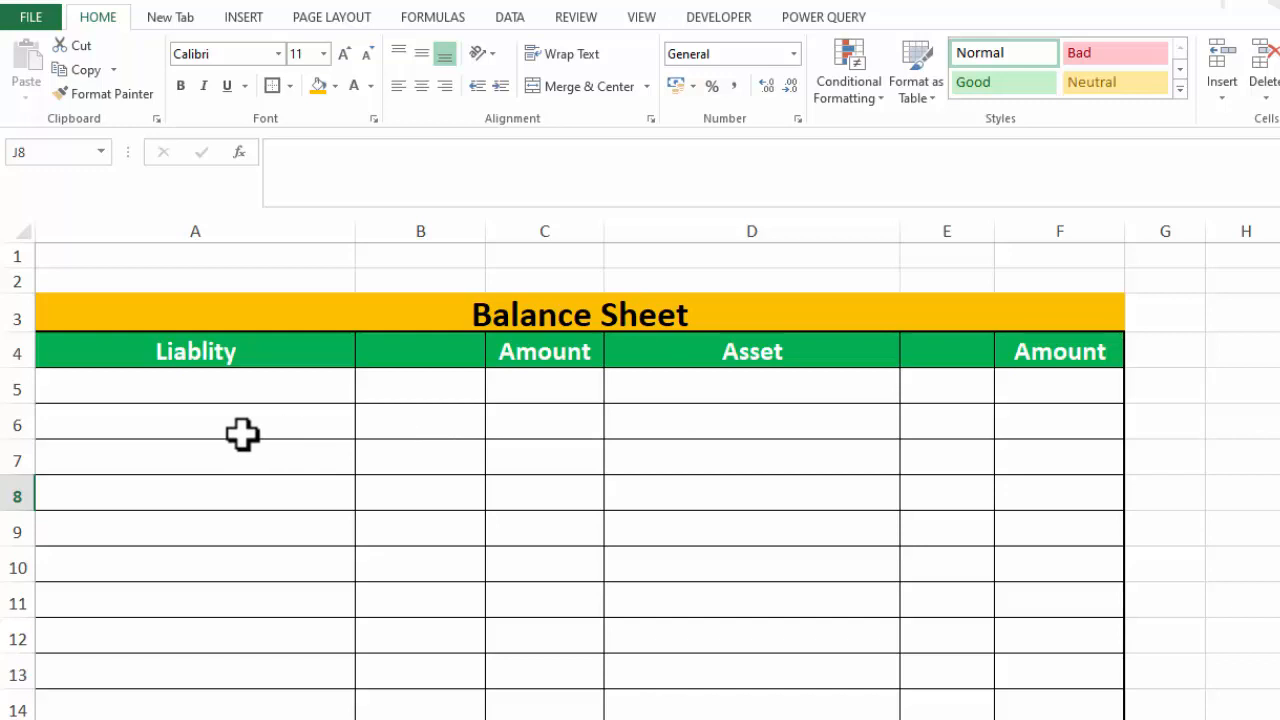
Enter "Capital" in cell A5 as the first item under the Liablity heading
left_click(222, 380)
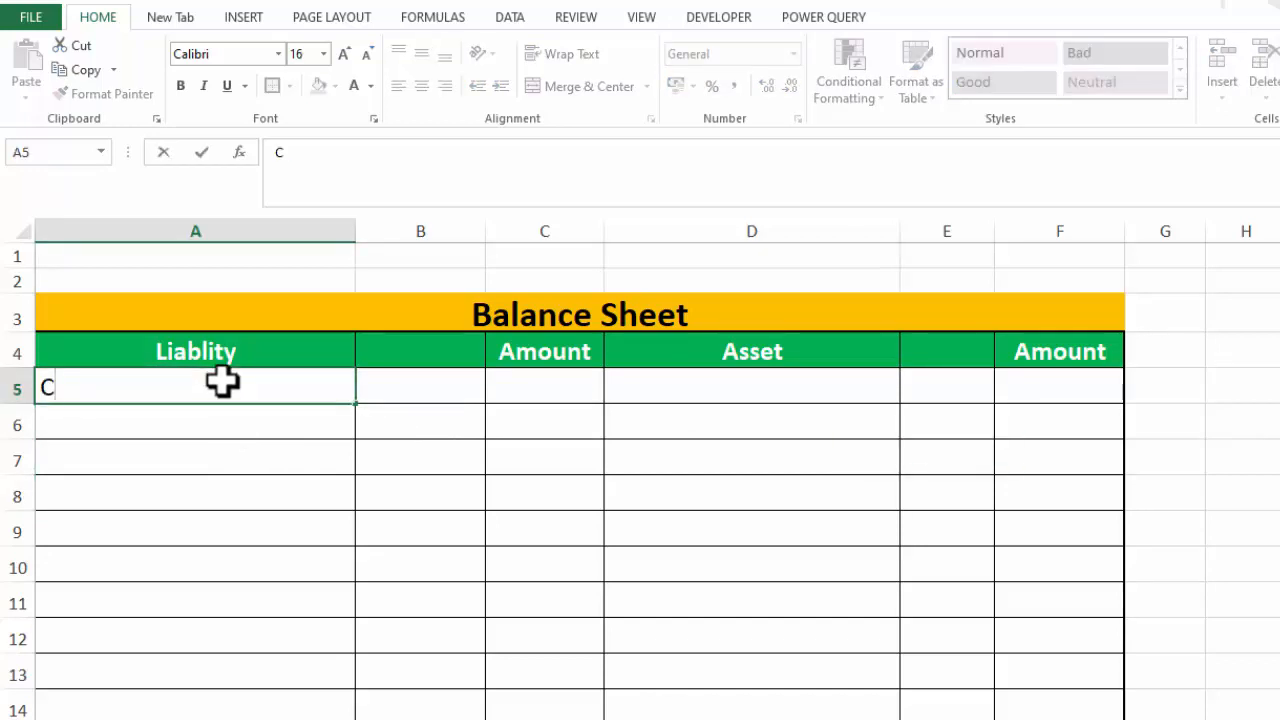
key("Return")
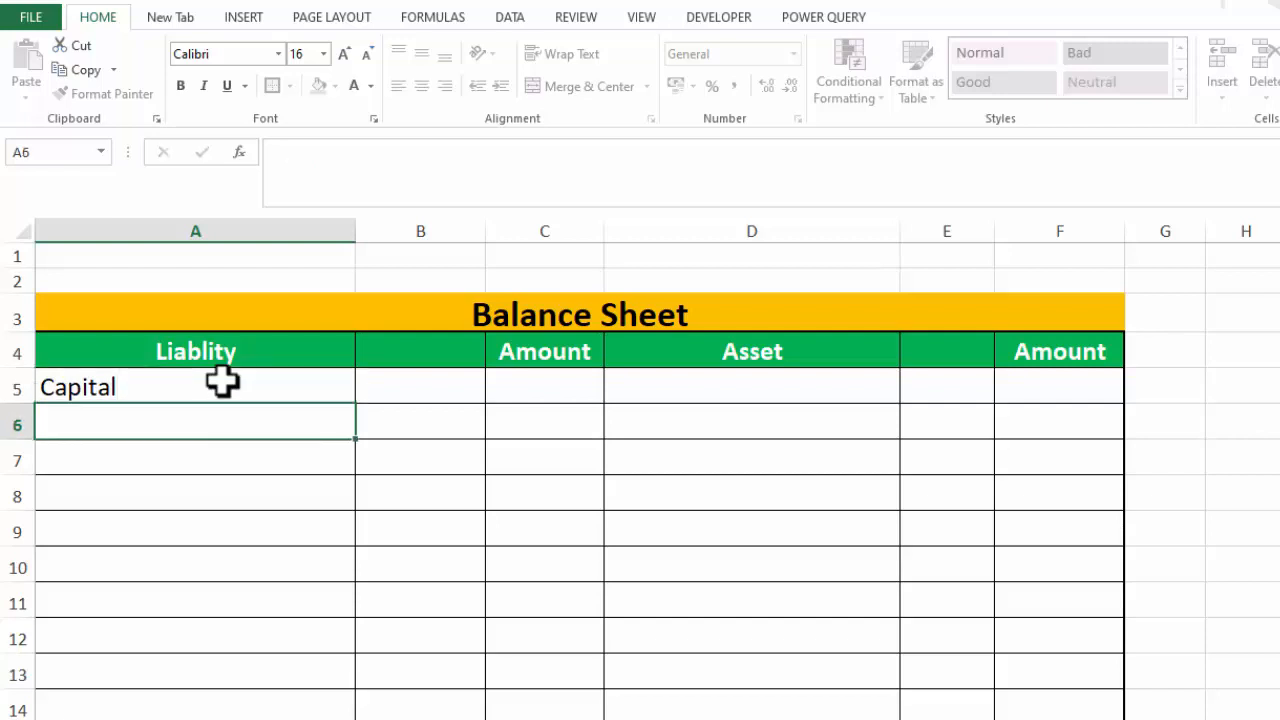
Enter "Drawing" in cell A6 below Capital in the Liablity column
type("Dra")
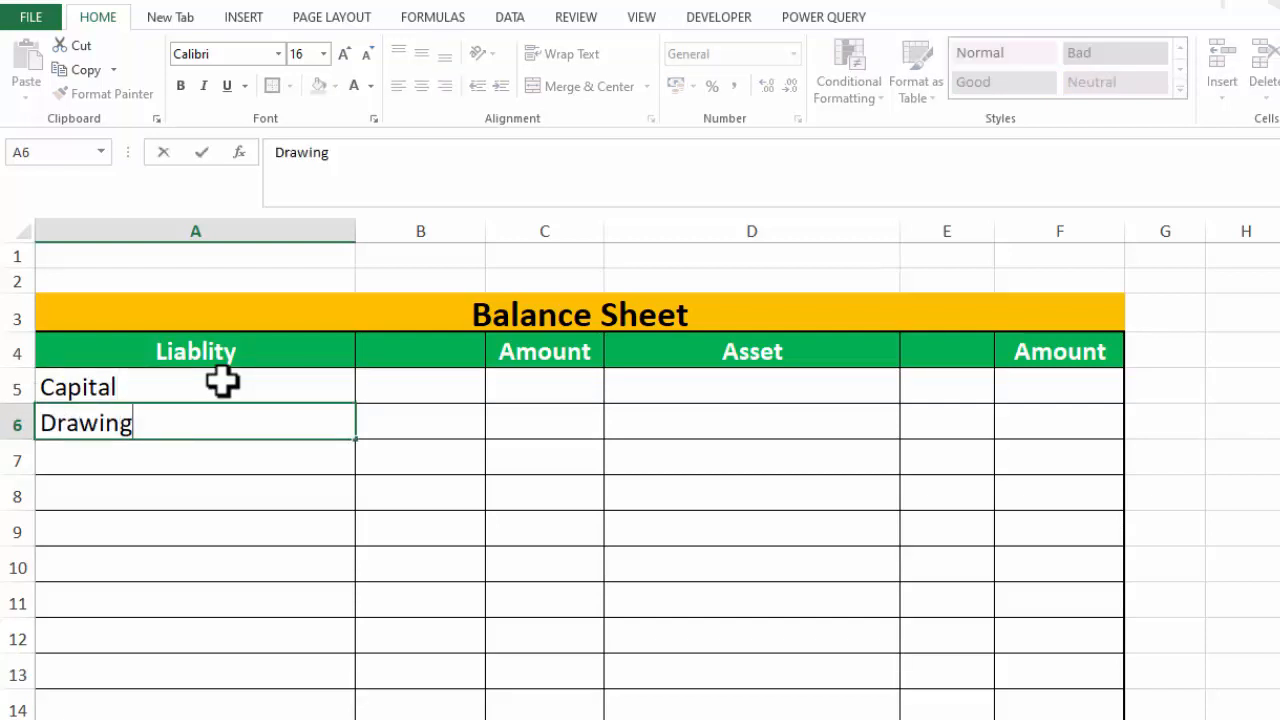
type("wing")
key("Tab")
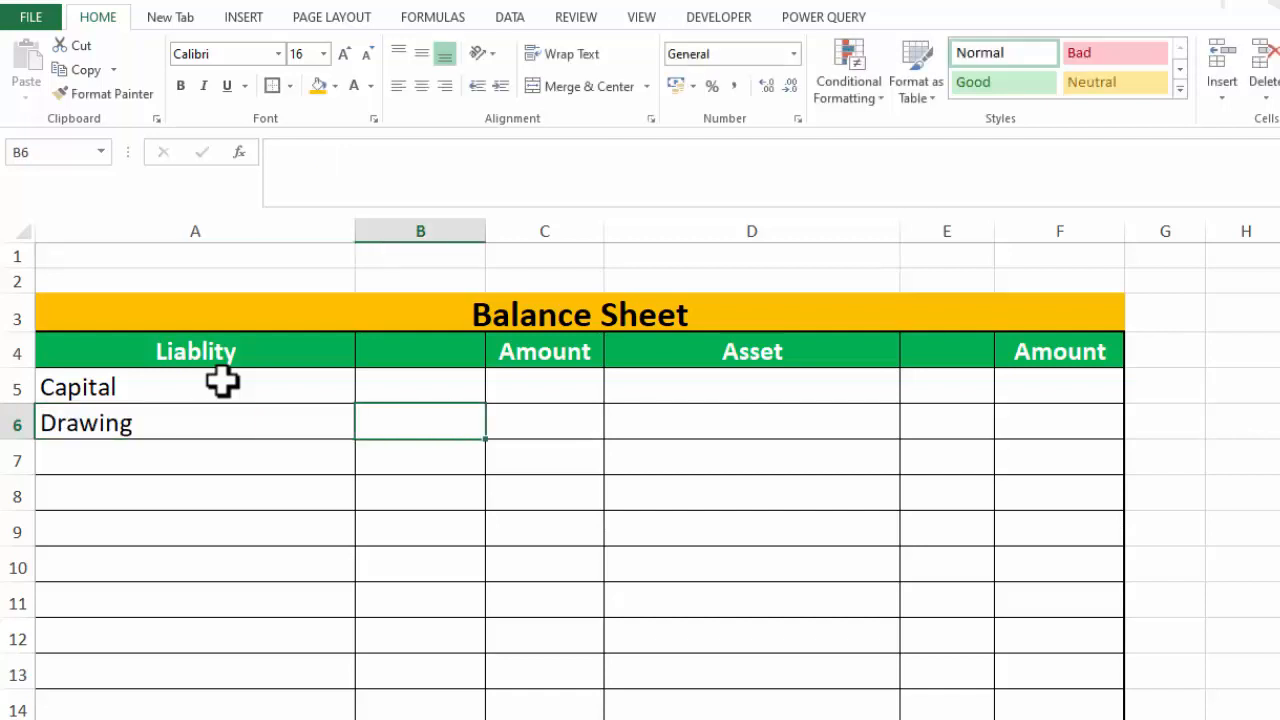
Begin a SUMIF formula in cell E6 beside the first Machinary item under Fixed Assets
left_click(655, 396)
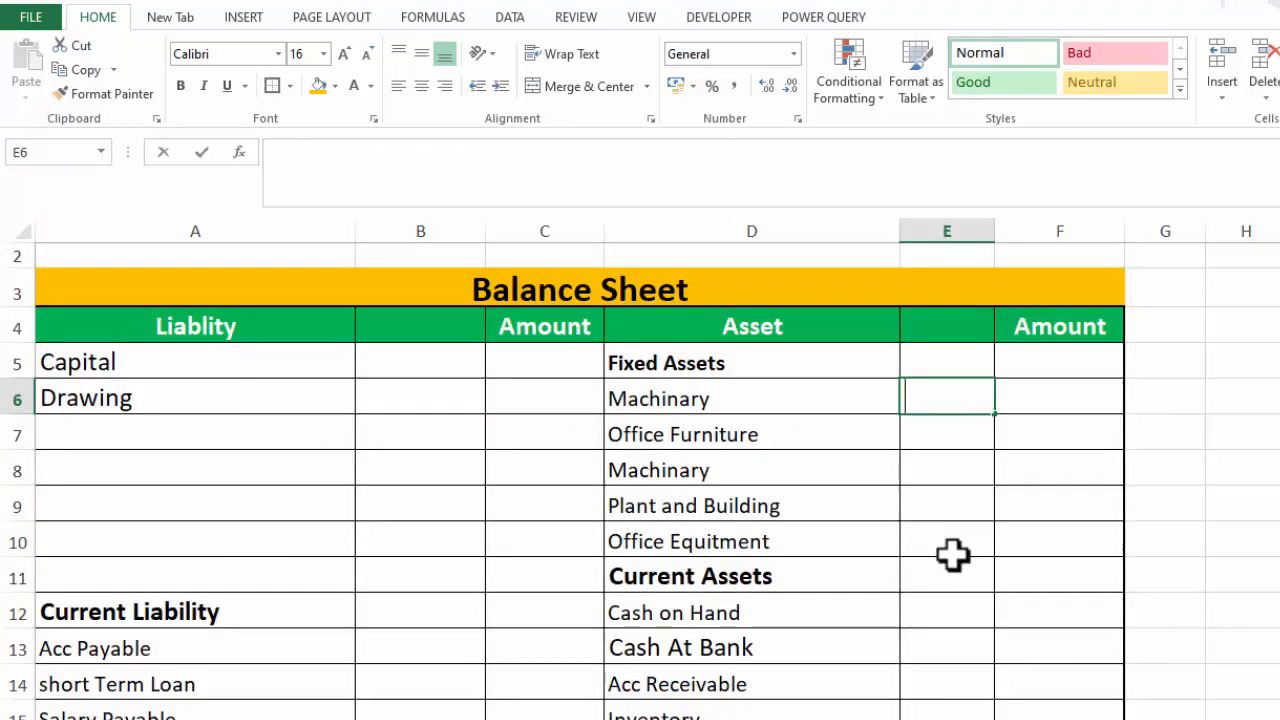
type("=sumif")
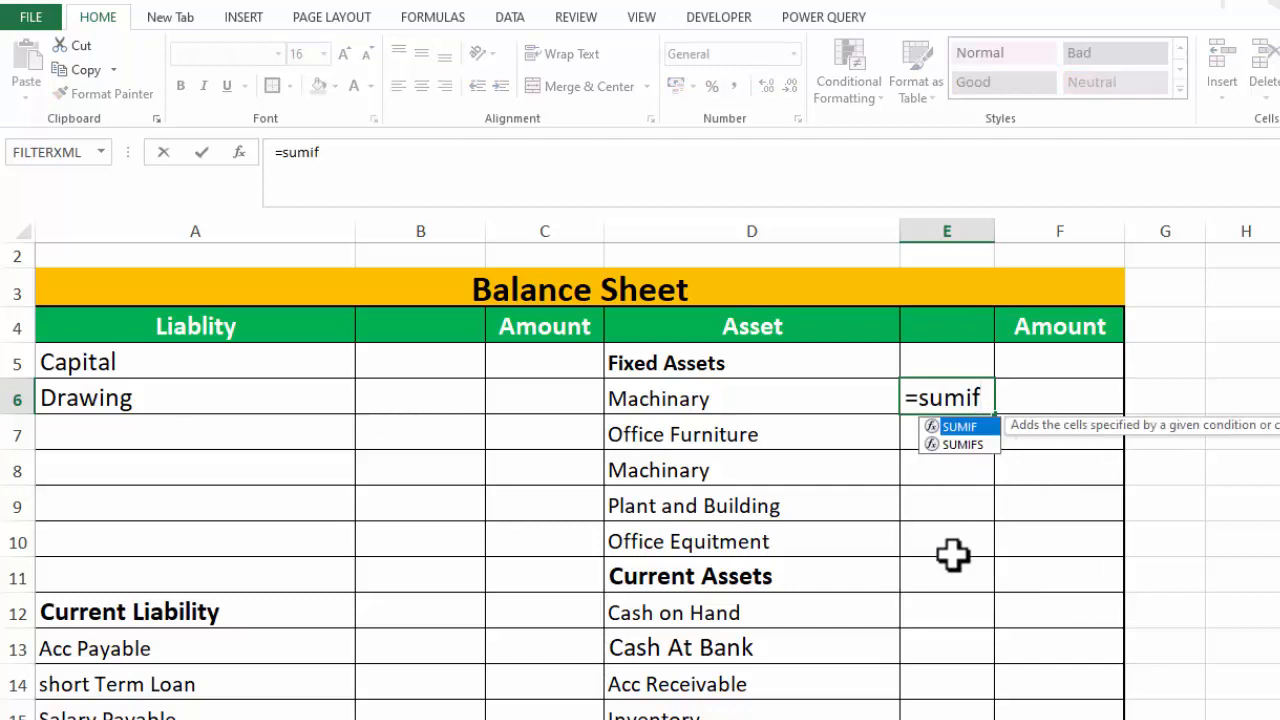
key("BackSpace")
key("BackSpace")
key("BackSpace")
key("BackSpace")
key("BackSpace")
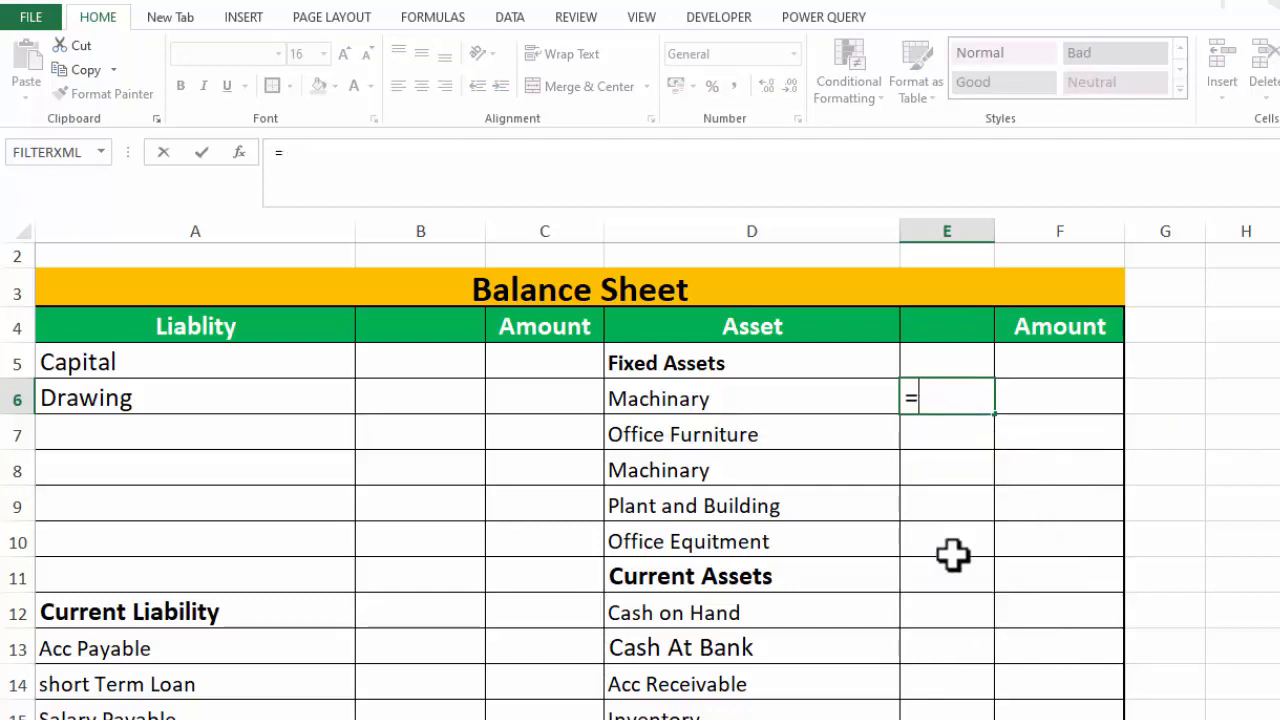
type("S")
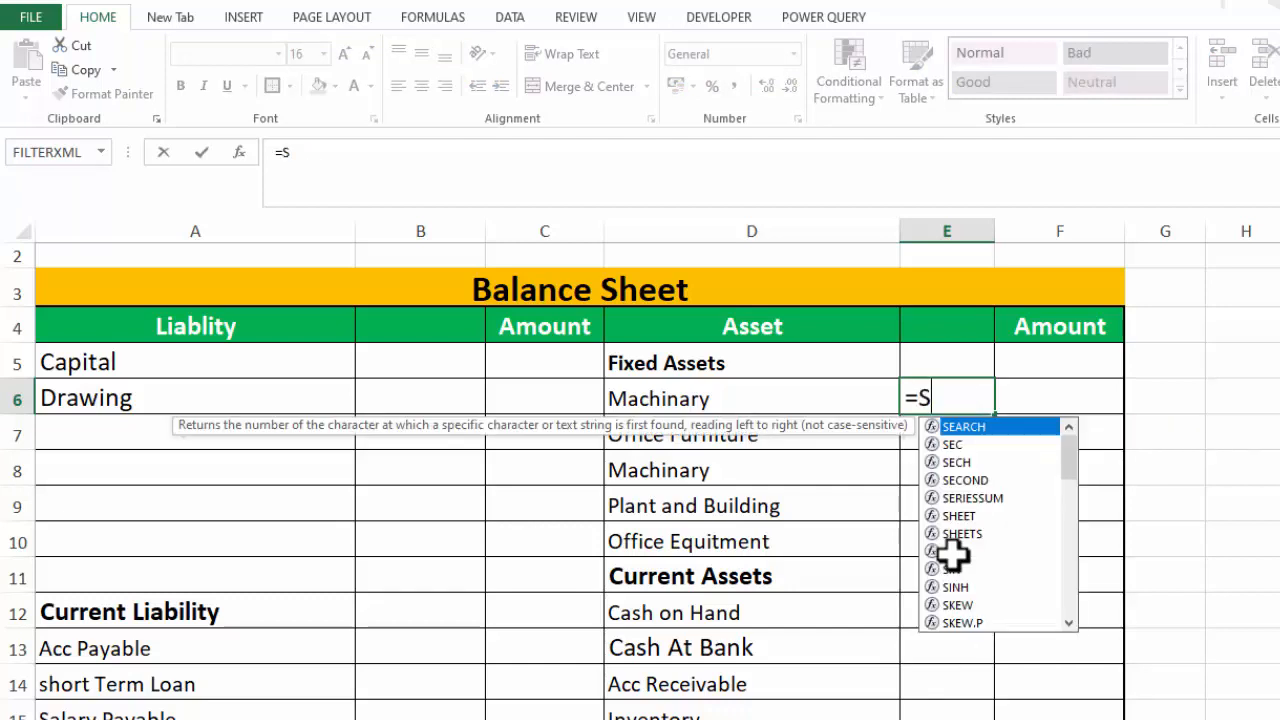
type("UMI")
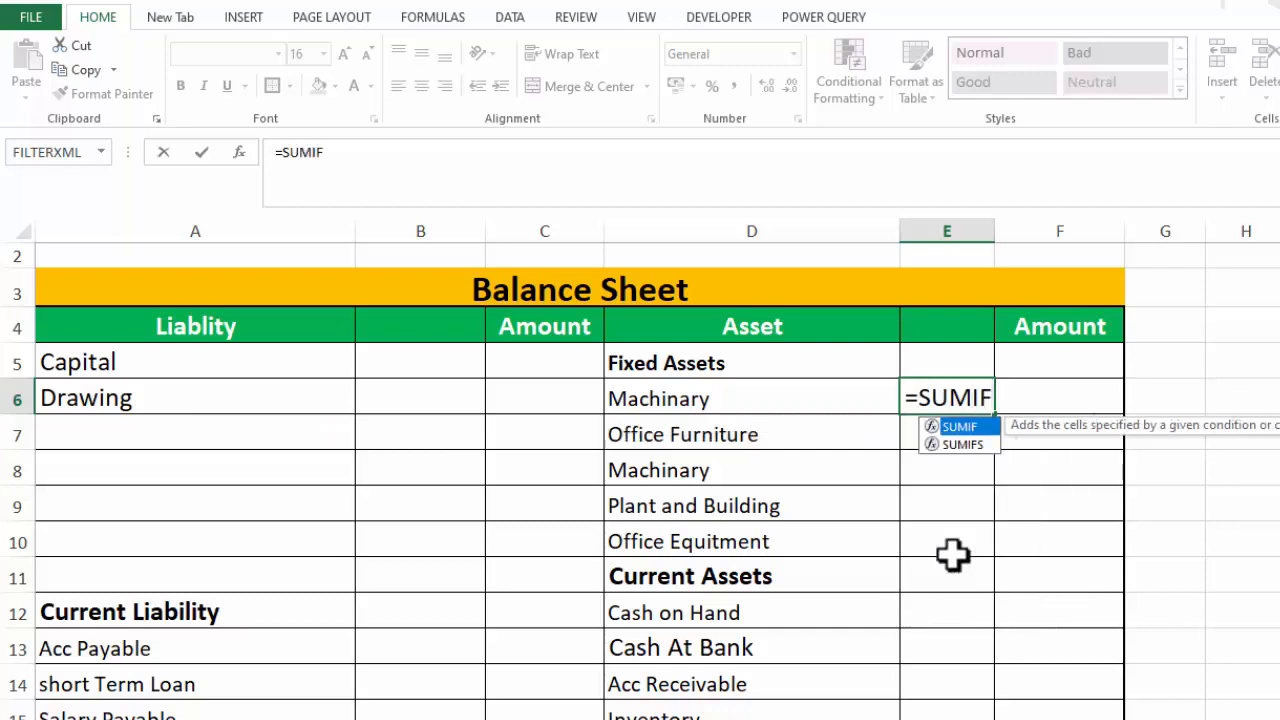
type("F")
double_click(985, 428)
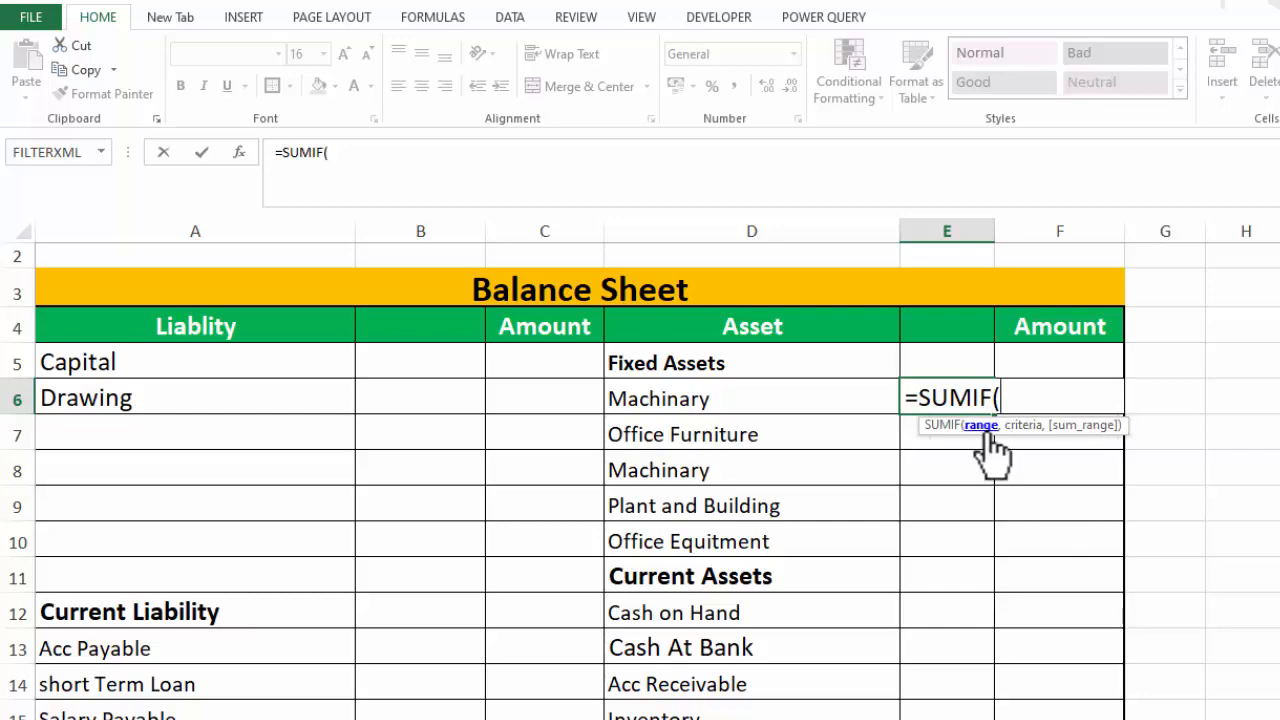
Give the SUMIF absolute column A of the Trial Balance sheet as range and Balance Sheet cell D6 as criteria
key("ctrl+Page_Down")
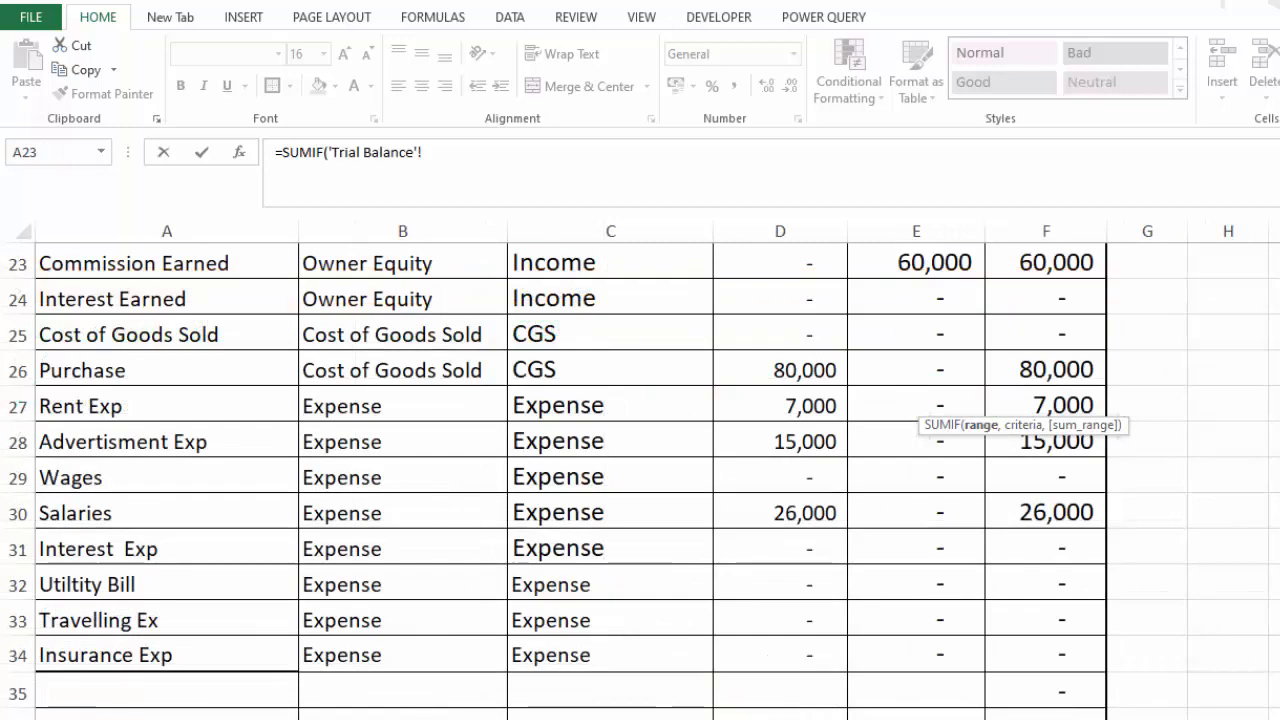
scroll(570, 470, "up", 5)
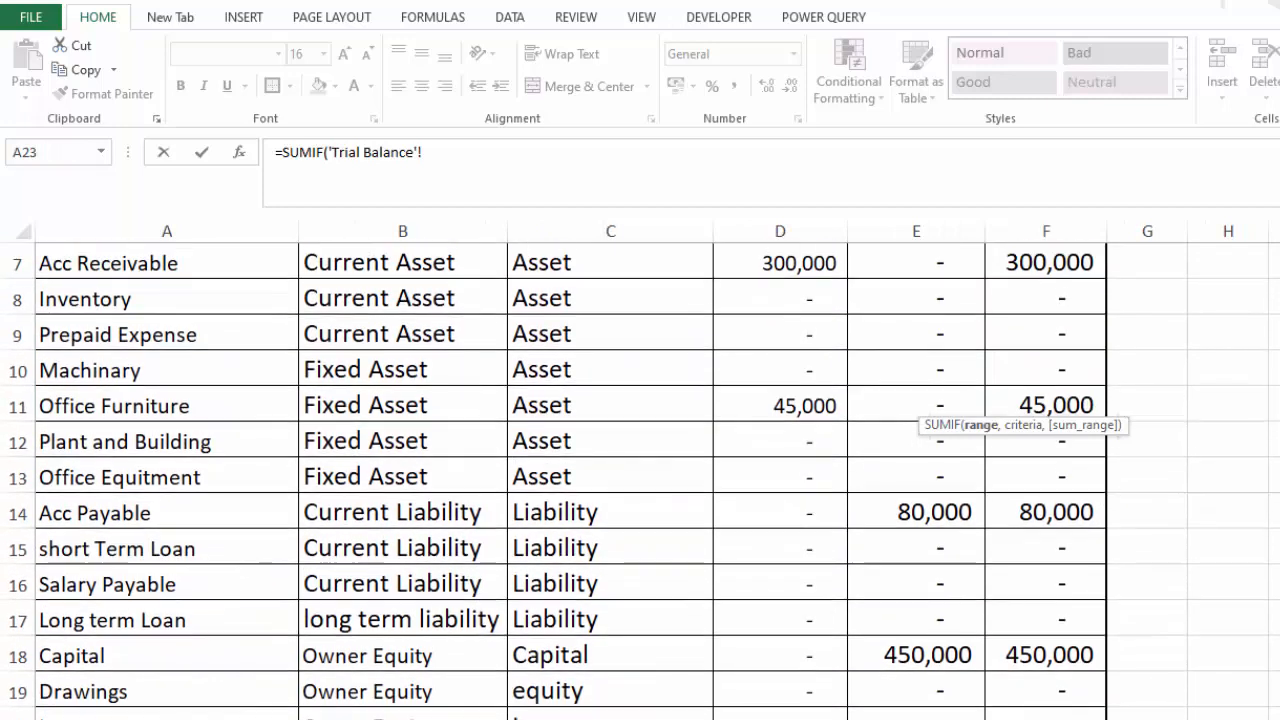
scroll(463, 423, "up", 2)
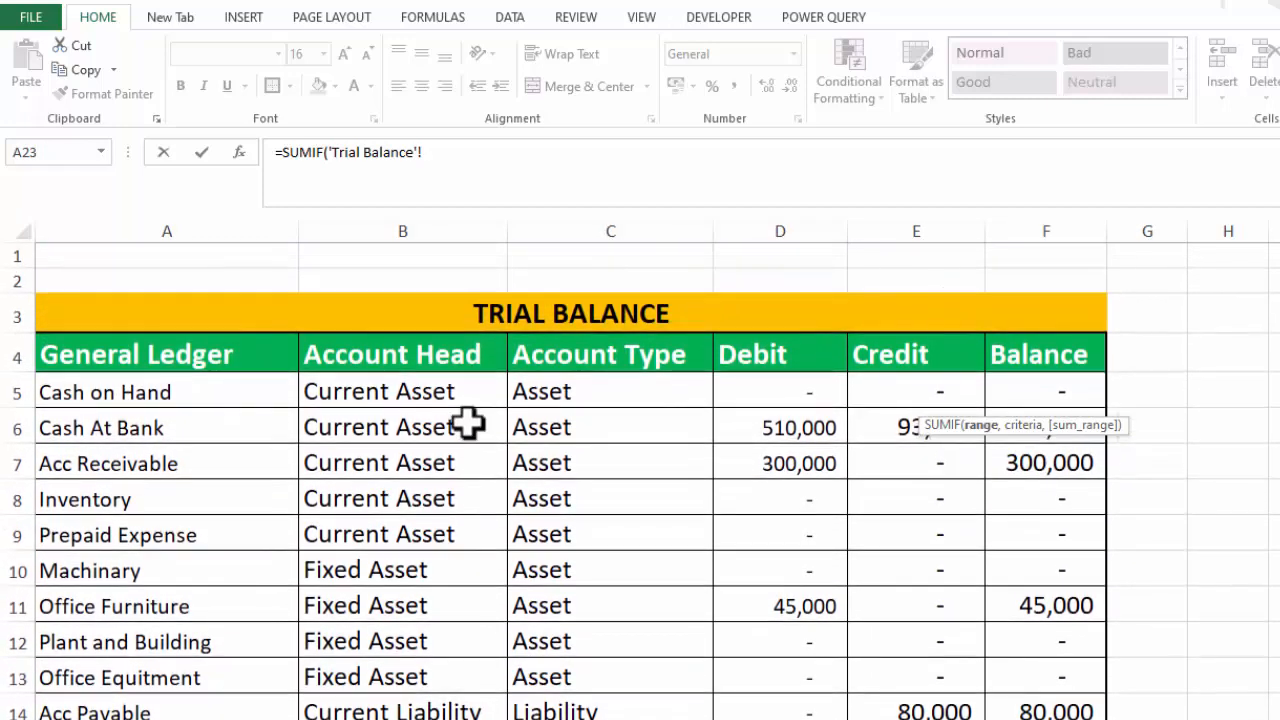
left_click(174, 228)
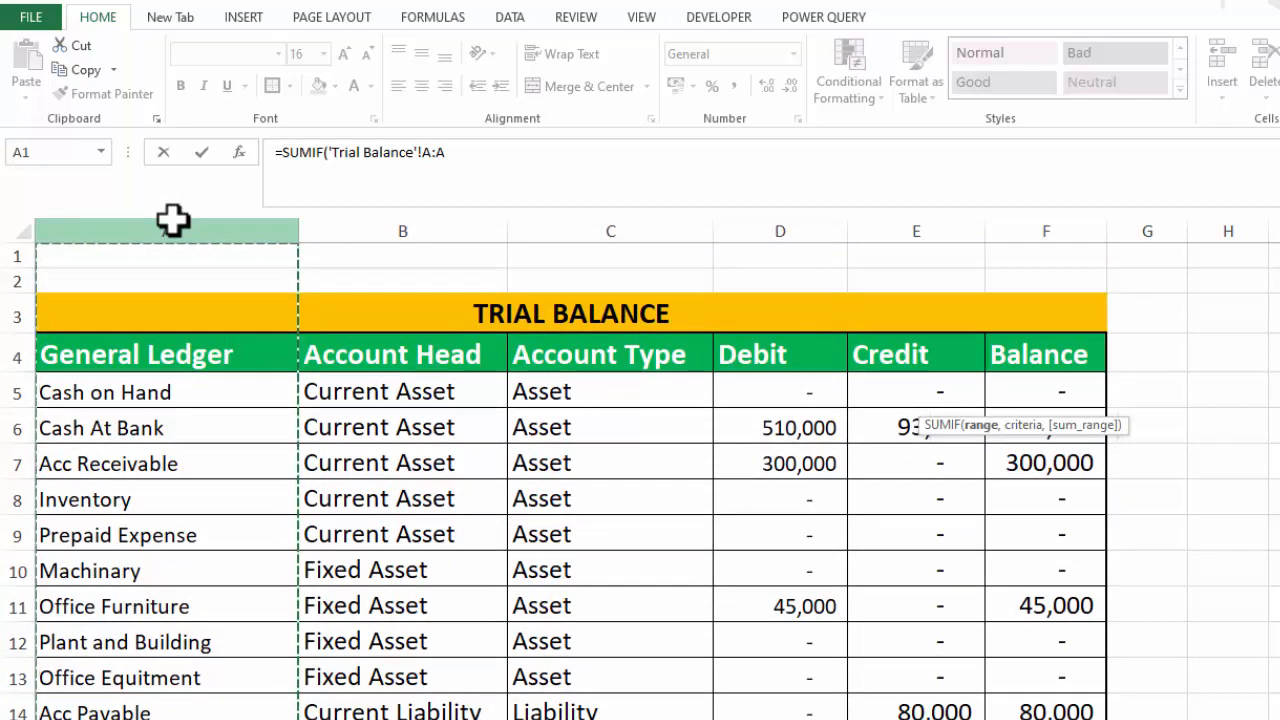
key("F4")
type(",")
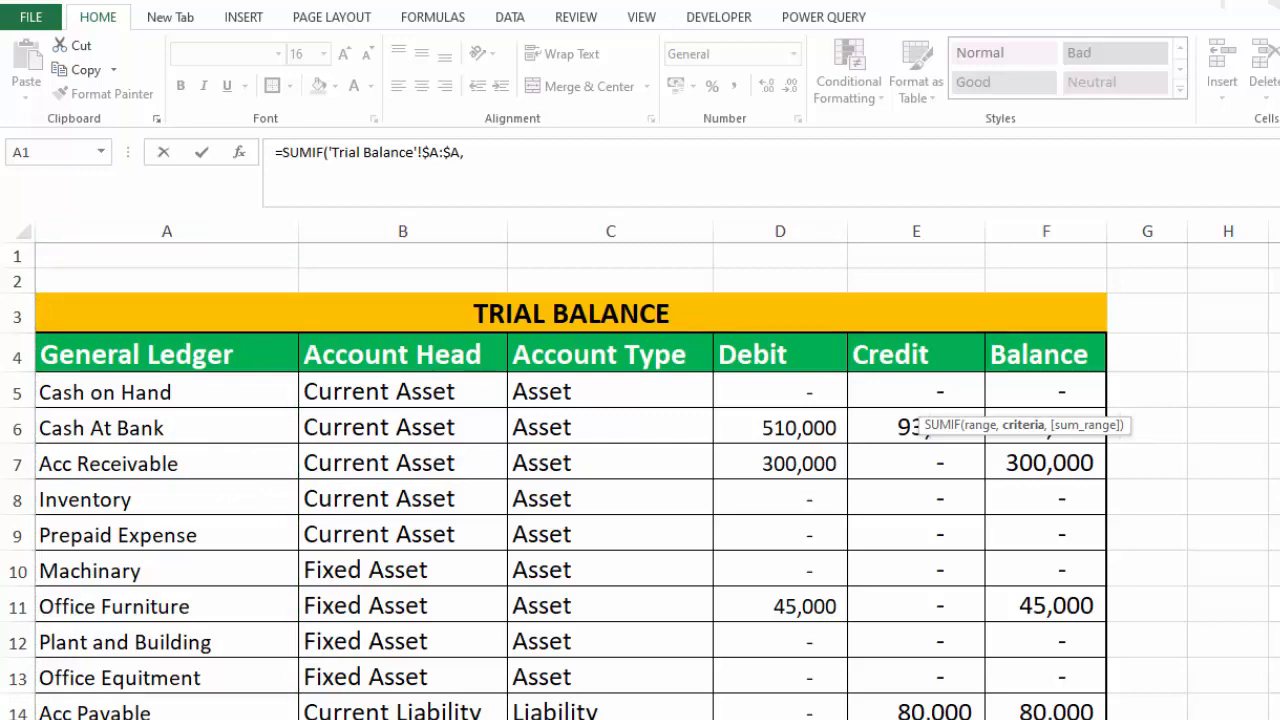
left_click(950, 716)
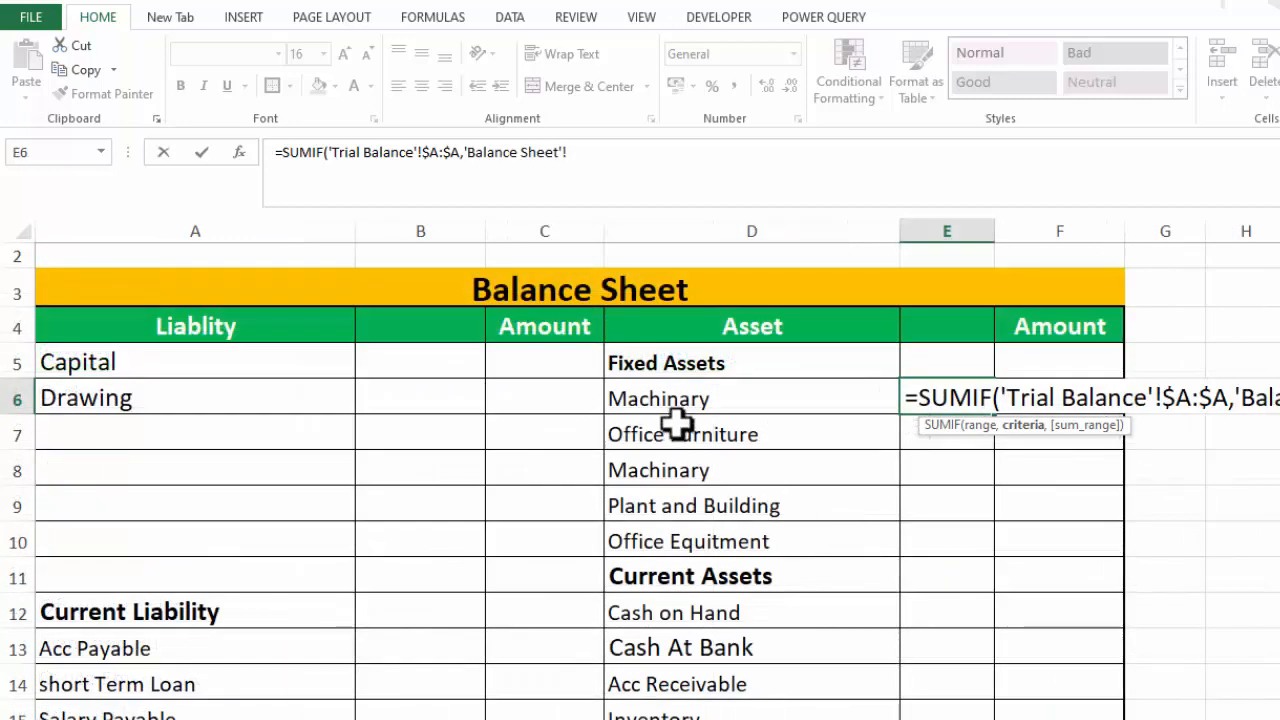
left_click(700, 398)
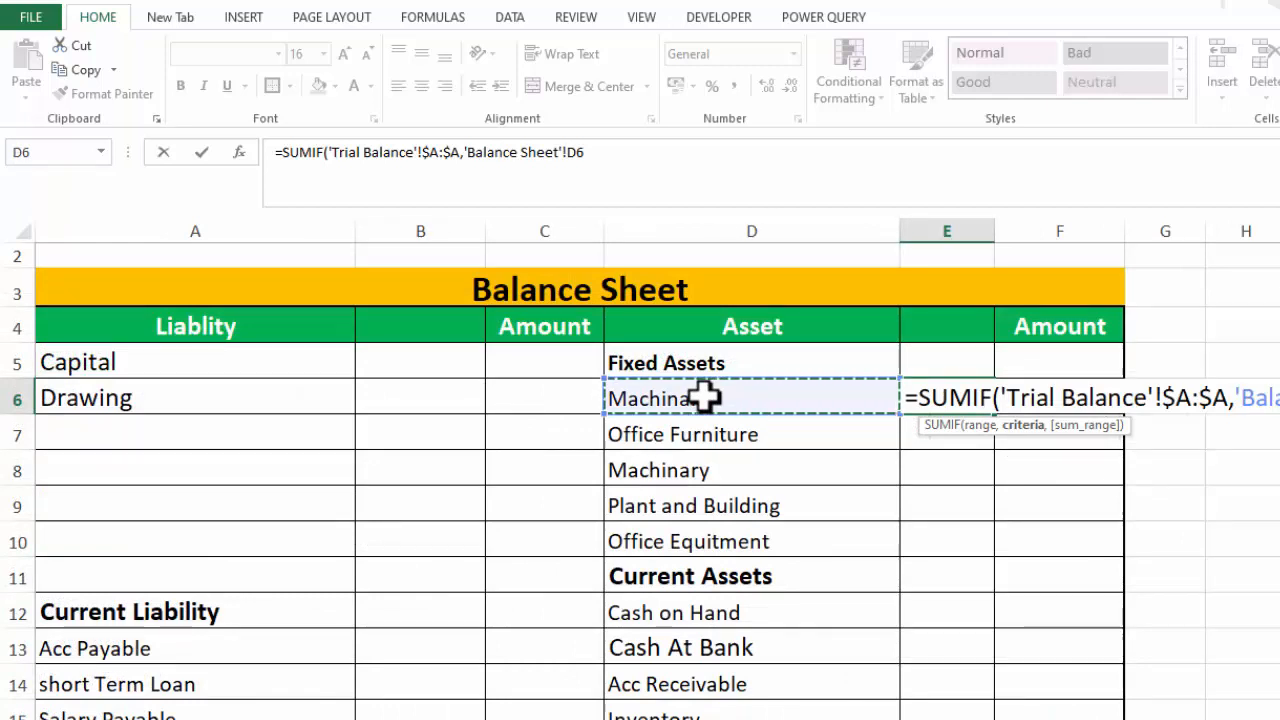
type(",")
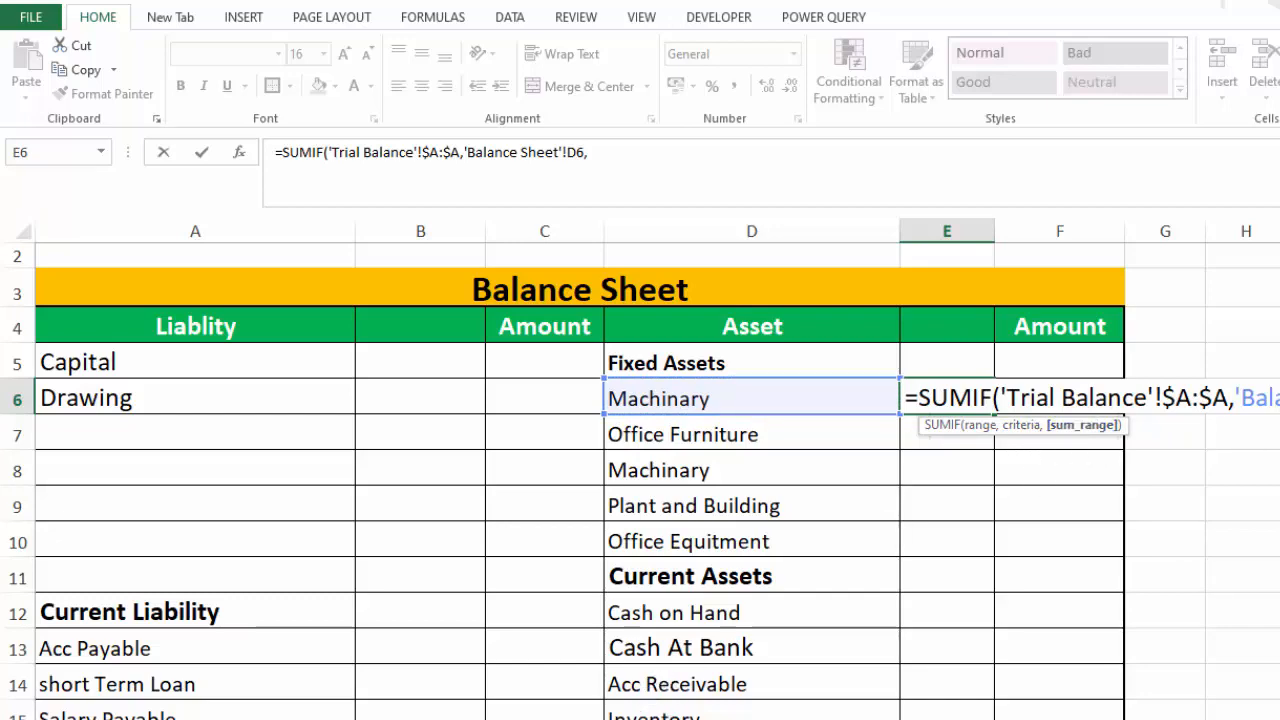
Complete the SUMIF with absolute column F of the Trial Balance as sum range and fill the formula down to E16
left_click(700, 717)
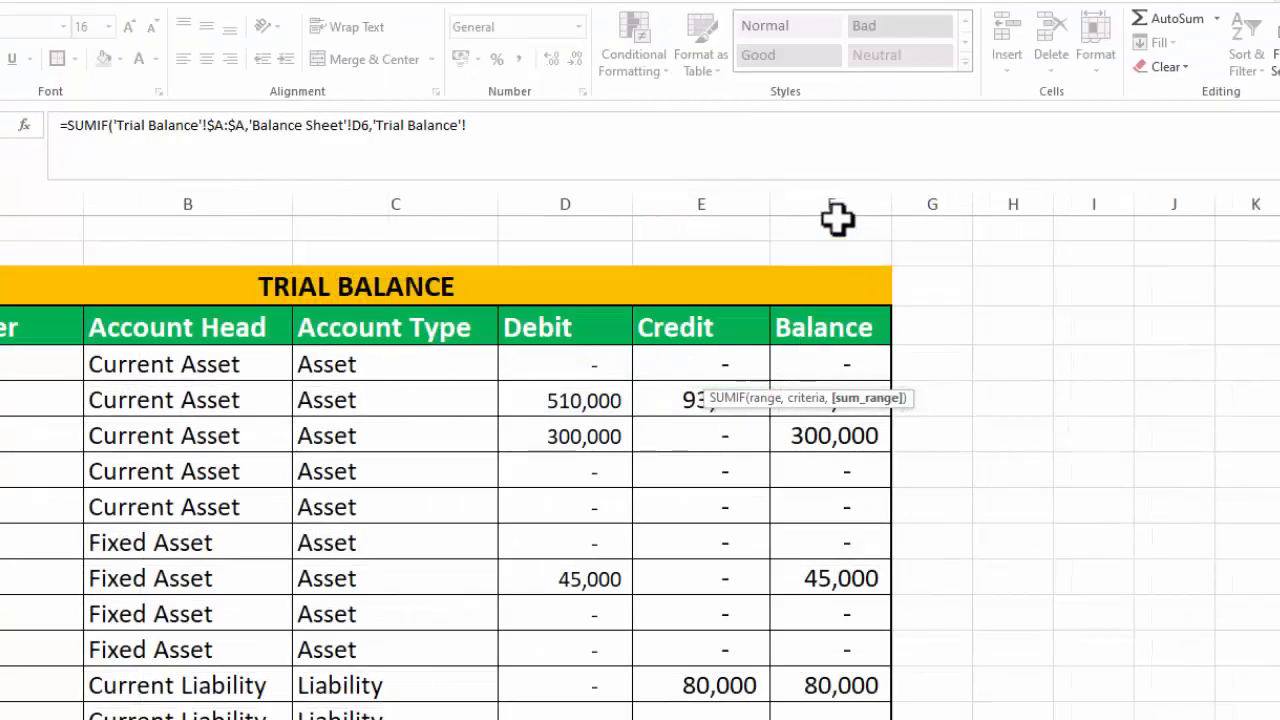
left_click(837, 203)
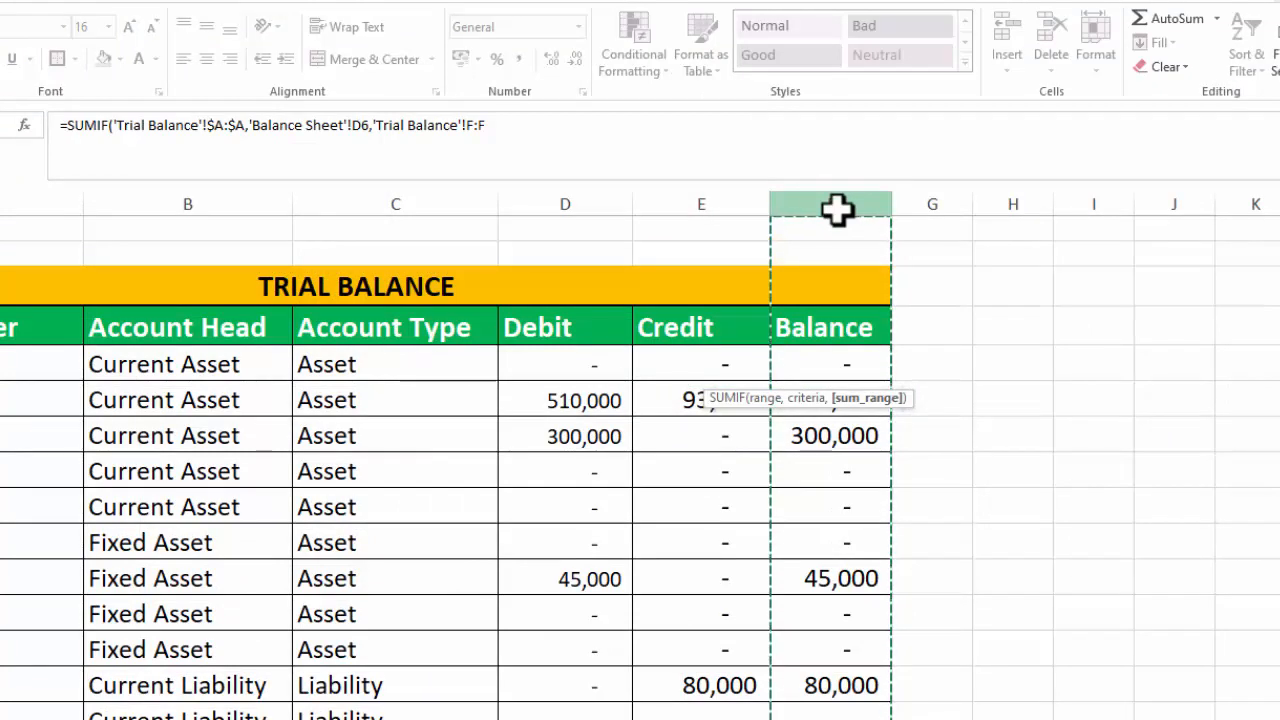
key("F4")
key("Return")
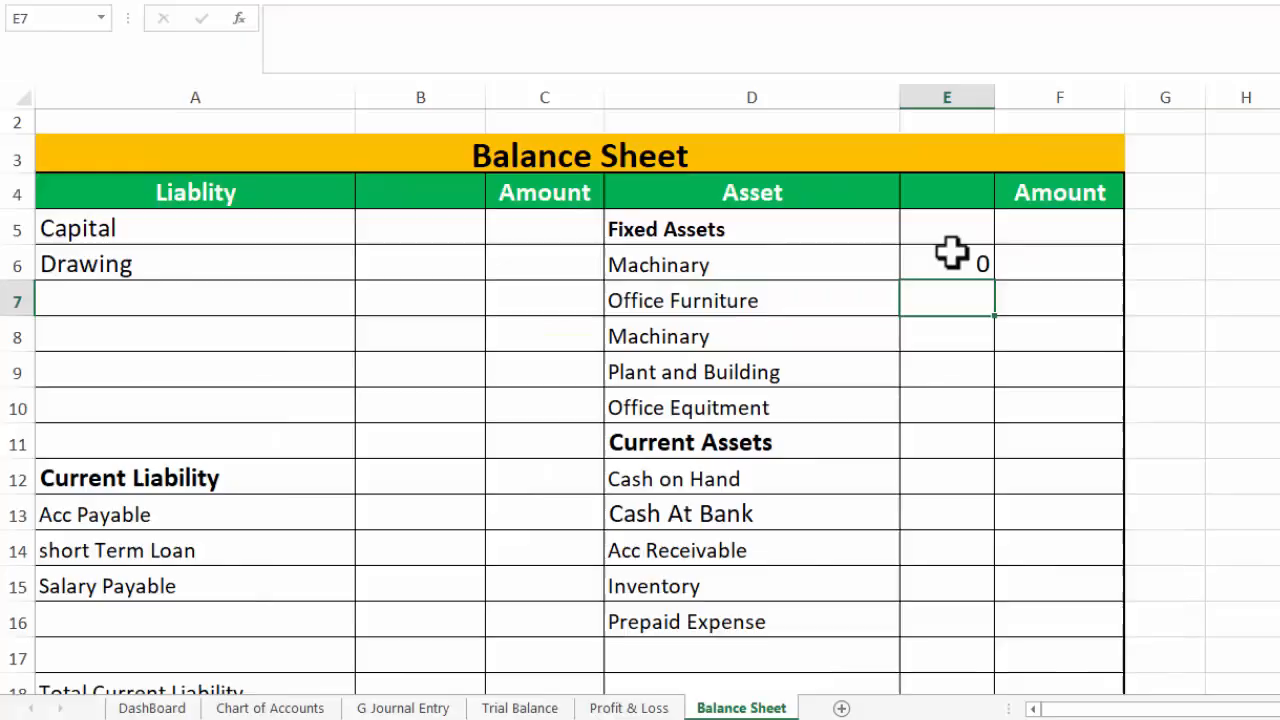
left_click(734, 360)
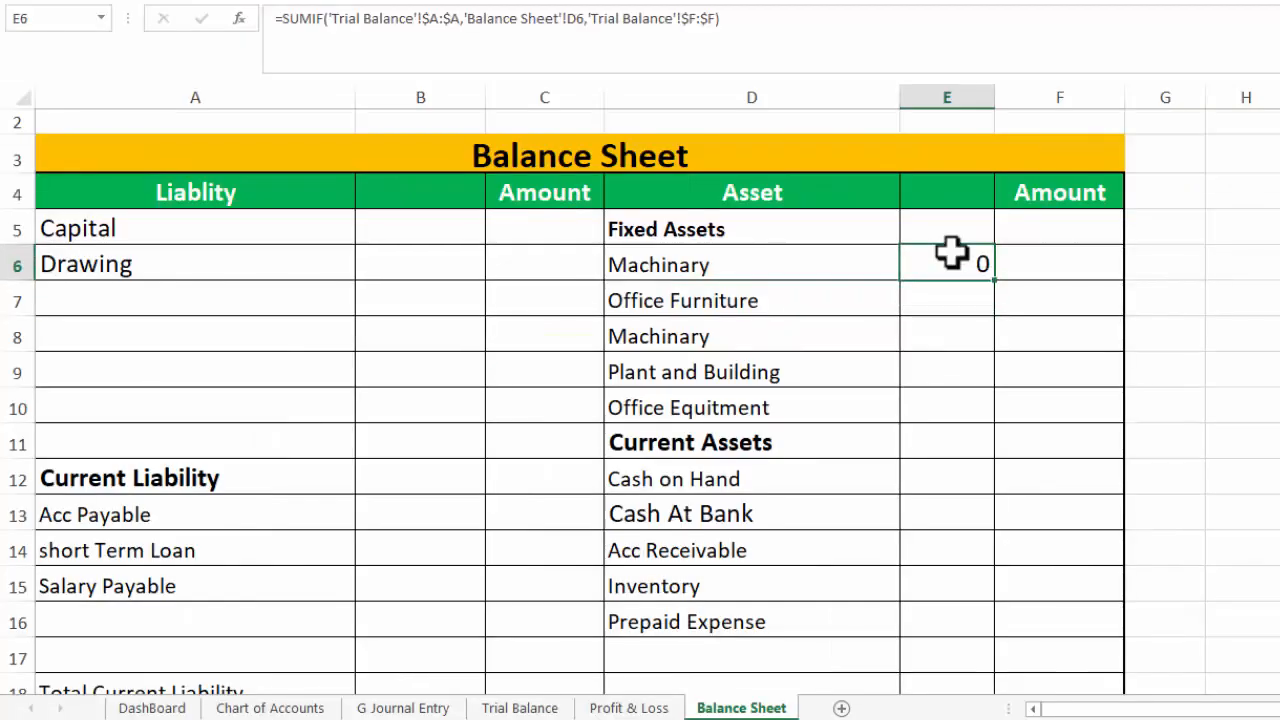
double_click(996, 281)
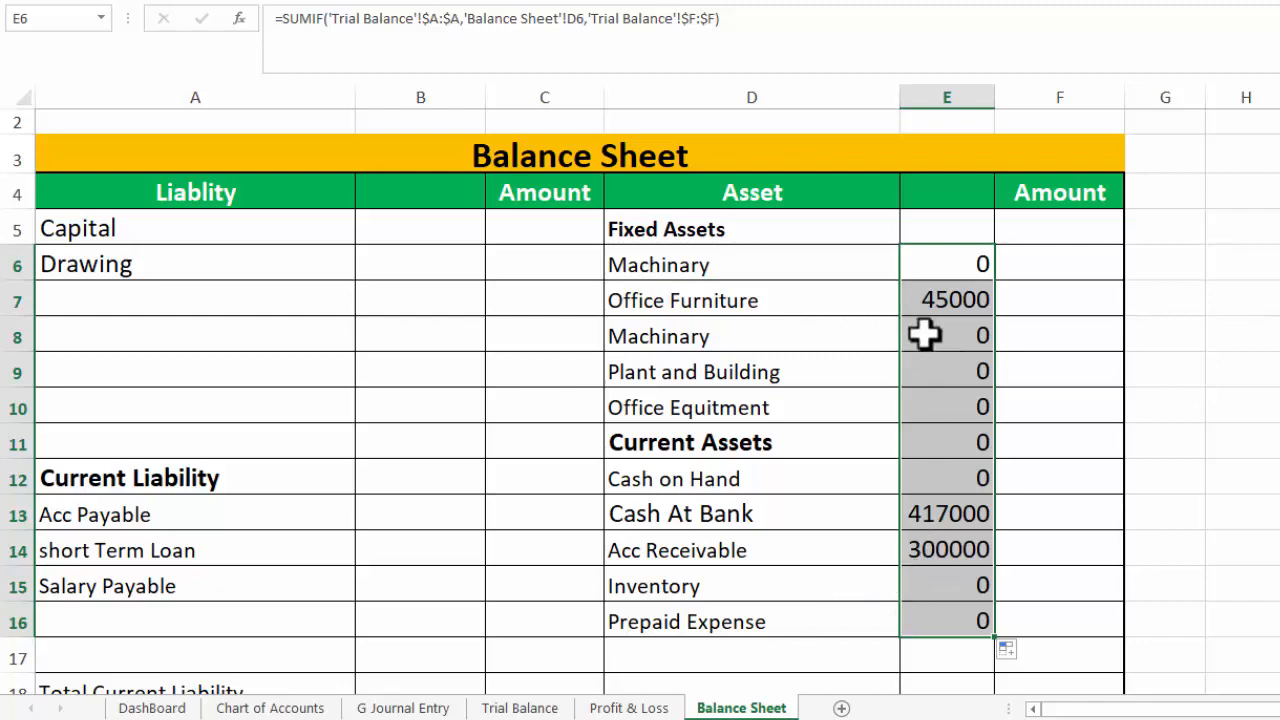
Total the asset amounts in cell F16 with the formula =SUM(E6:E16)
left_click(1064, 621)
type("=S")
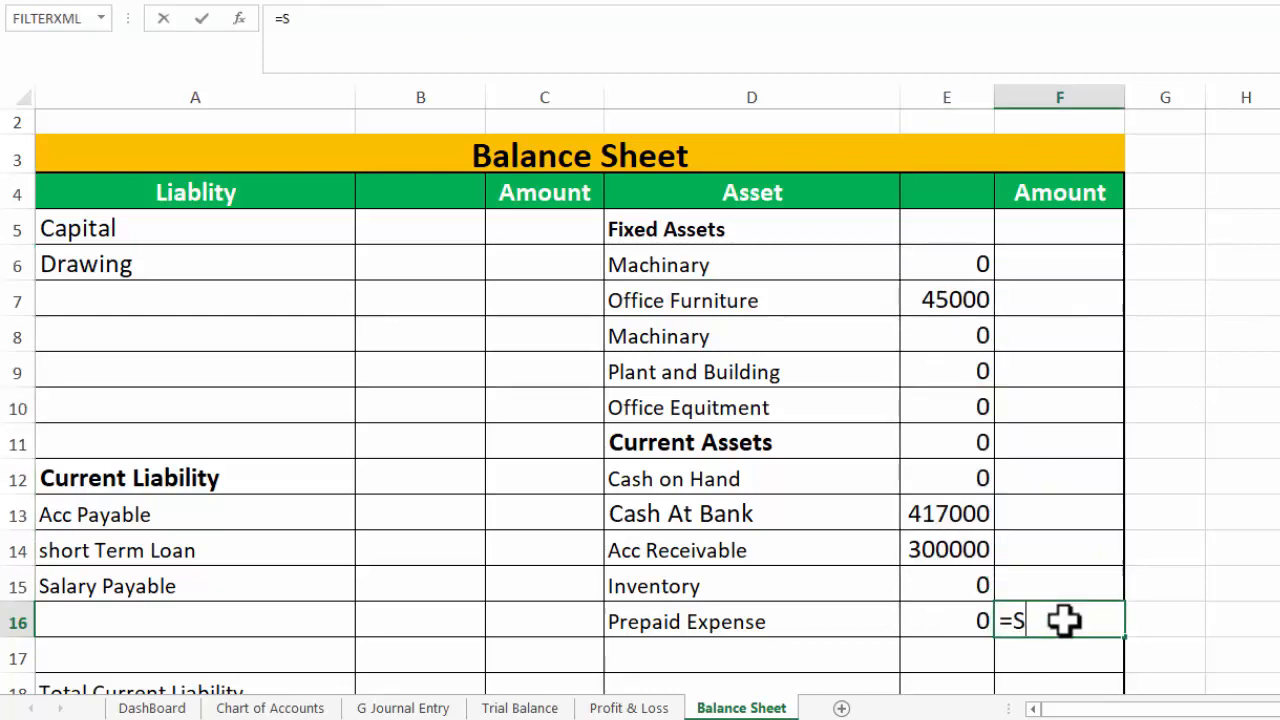
type("UM")
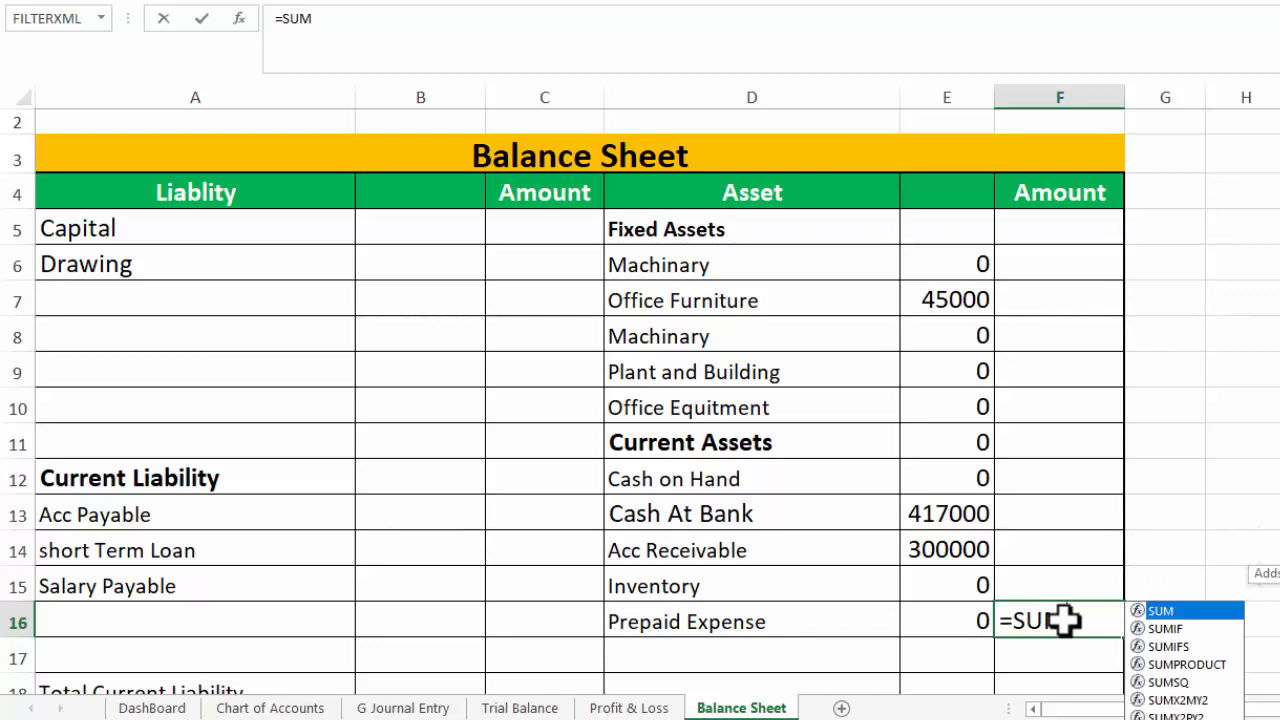
type("(")
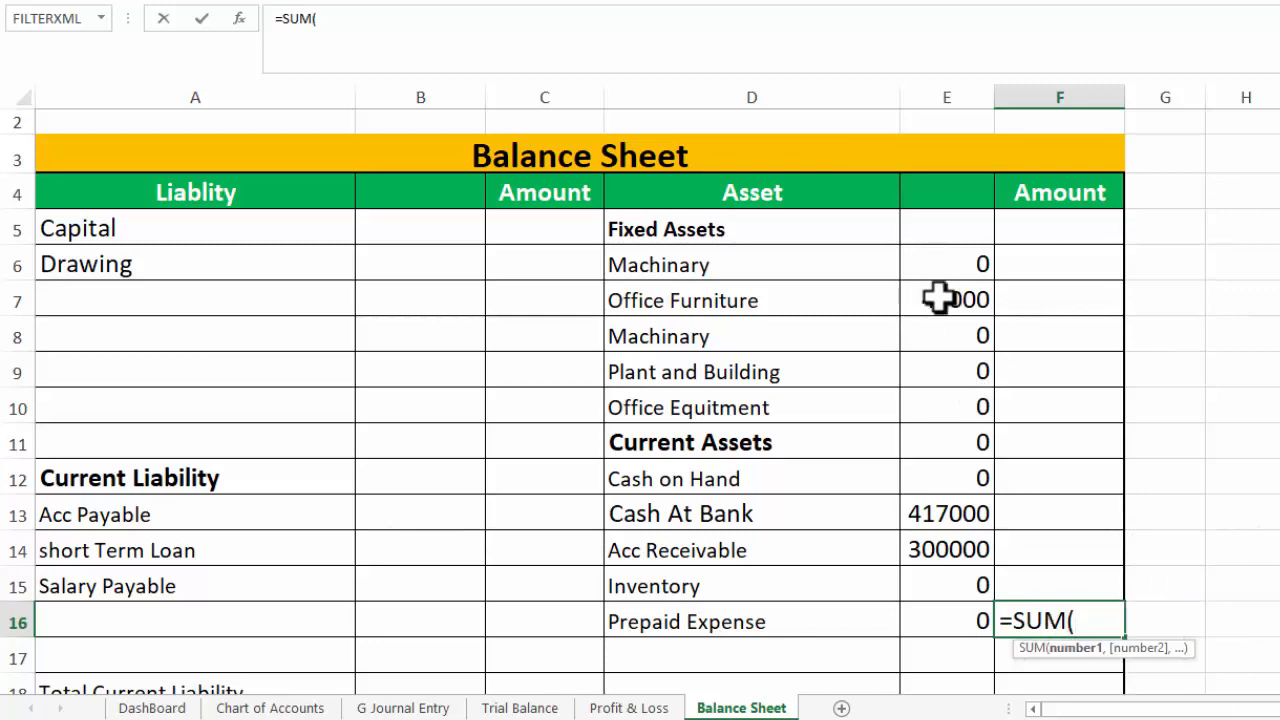
left_click_drag(940, 265, 944, 600)
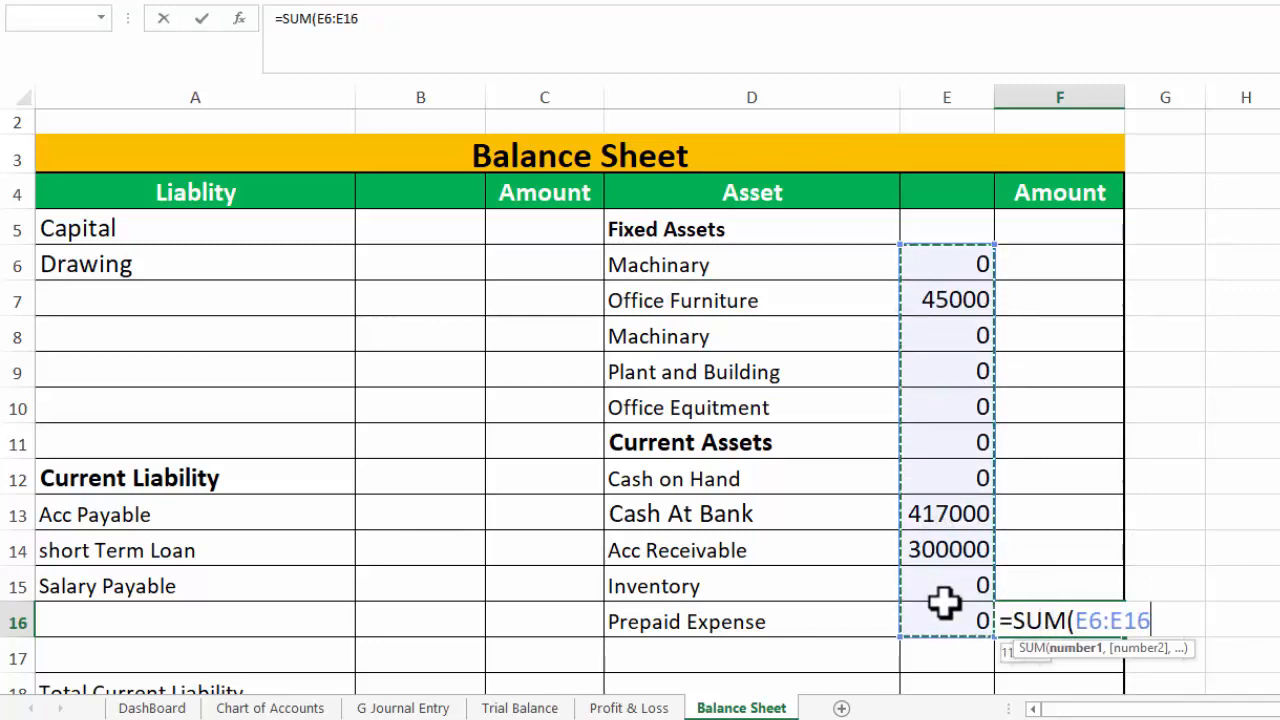
type(")")
key("ctrl+Return")
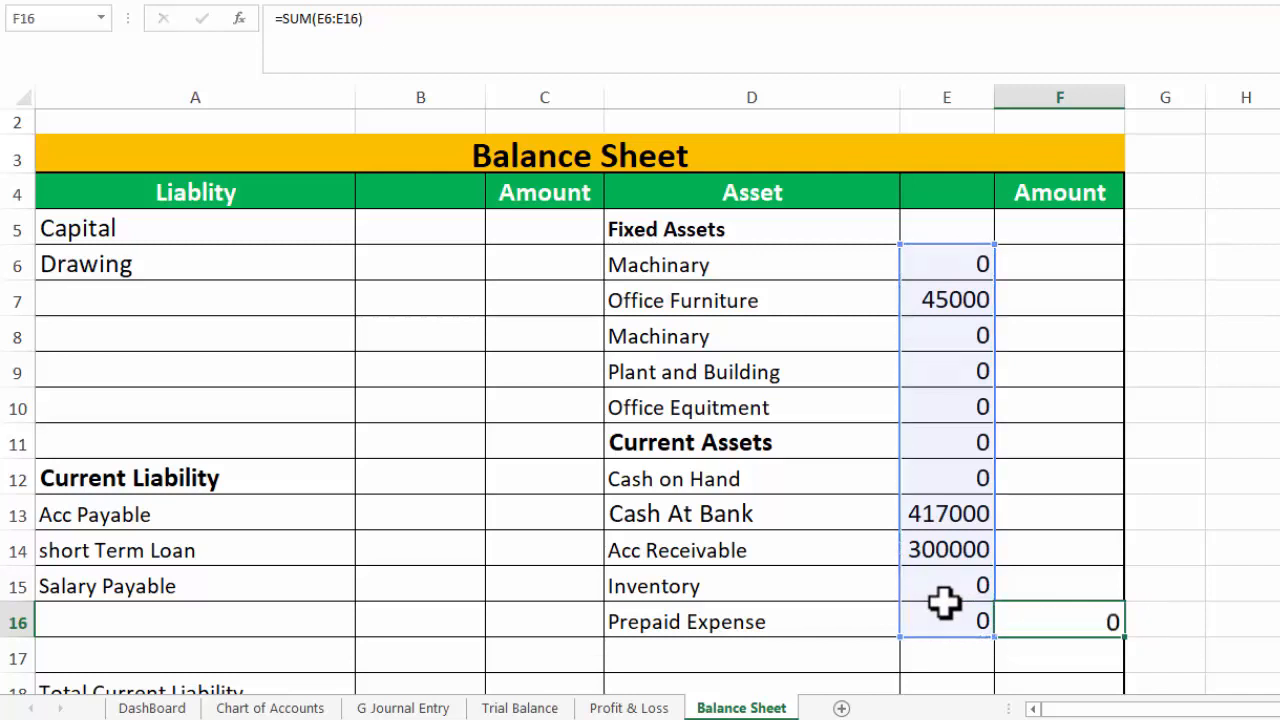
key("Return")
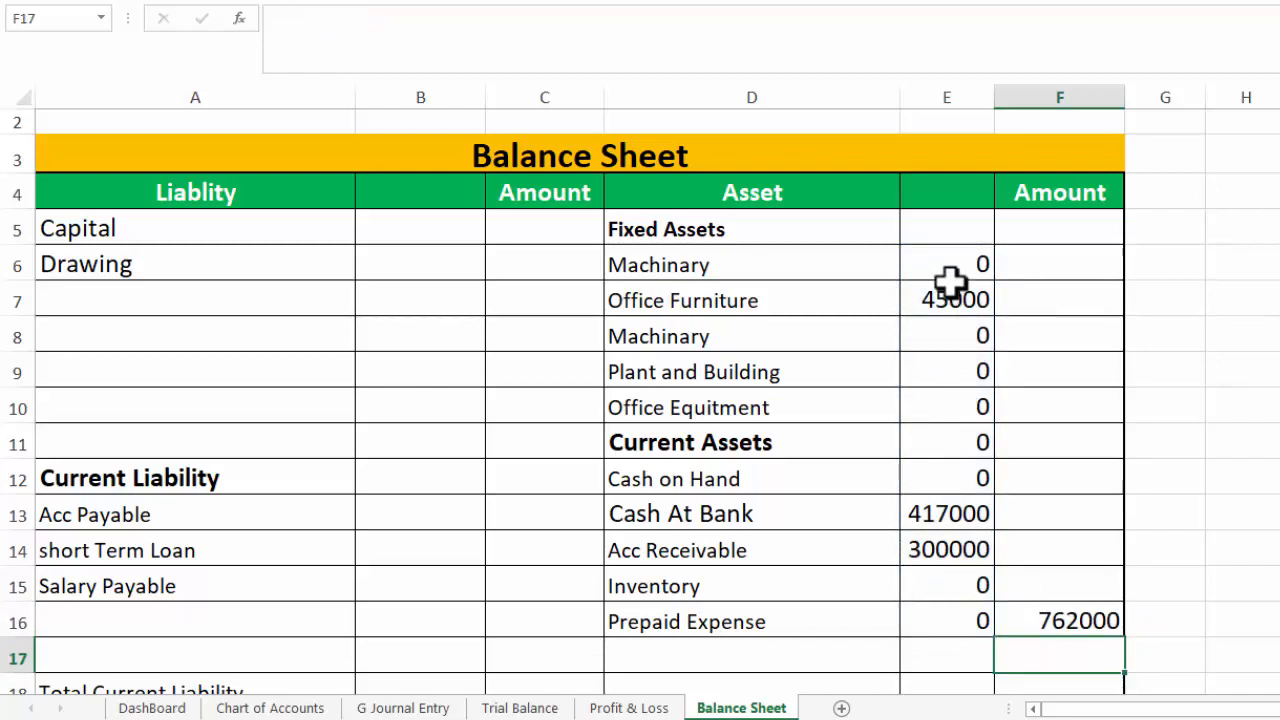
Format E6:F16 with thousands separators and no decimals, and autofit the width of column E
left_click_drag(946, 246, 1079, 630)
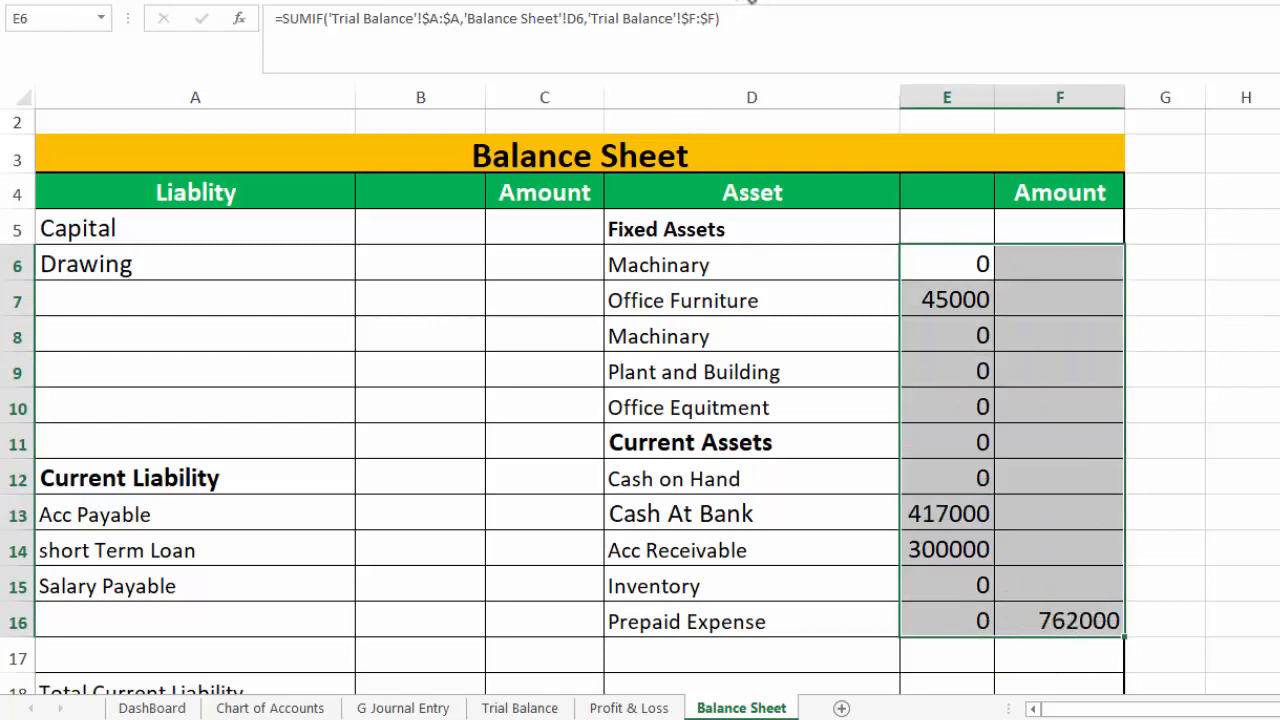
left_click(755, 1)
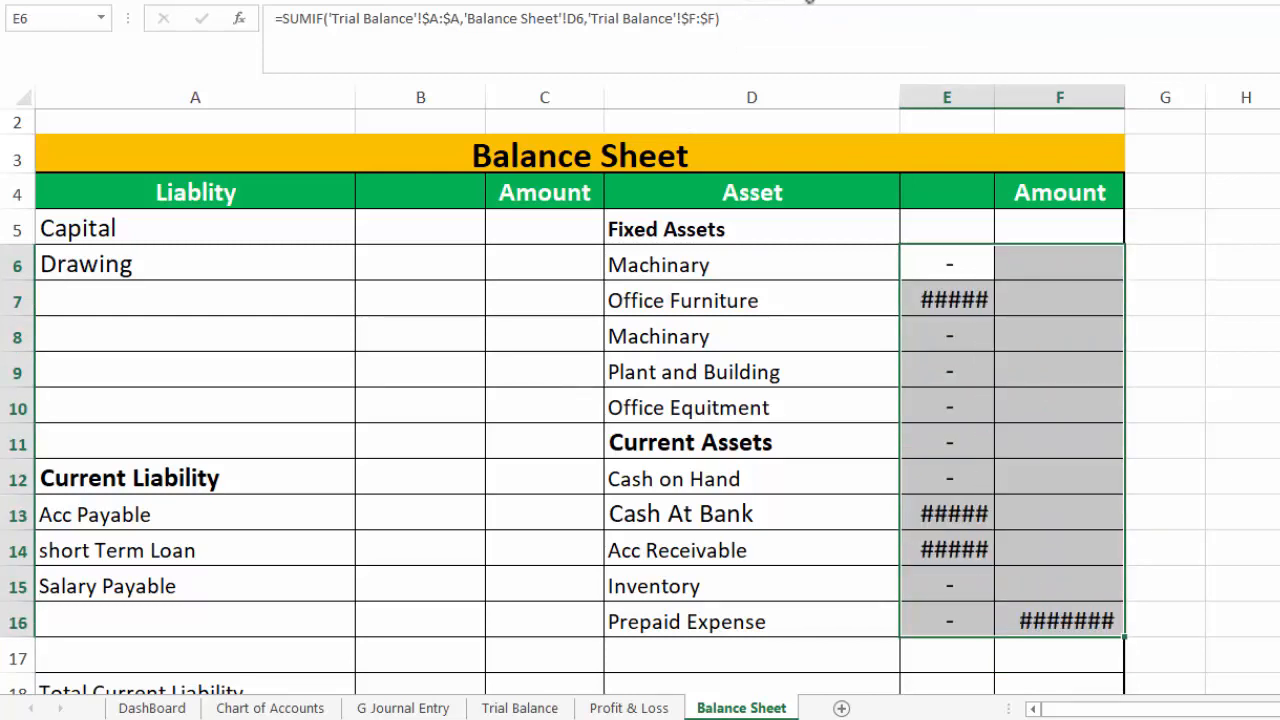
left_click(806, 1)
left_click(1278, 298)
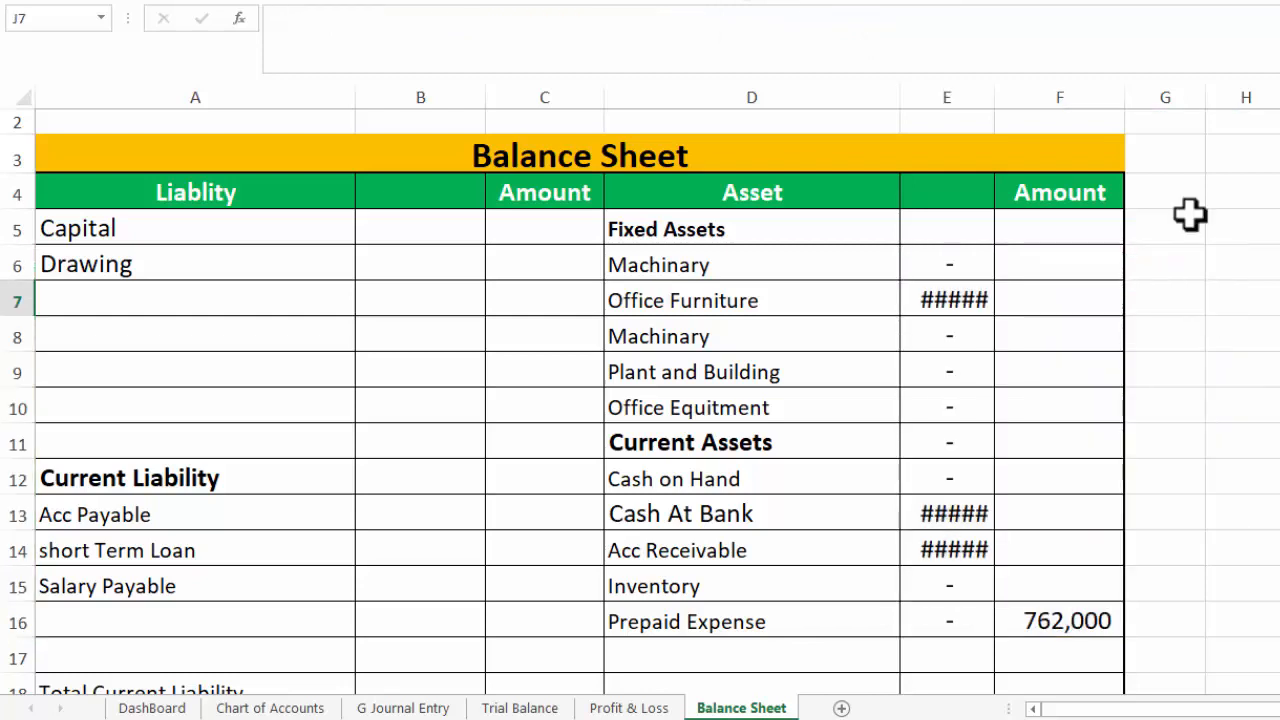
double_click(990, 105)
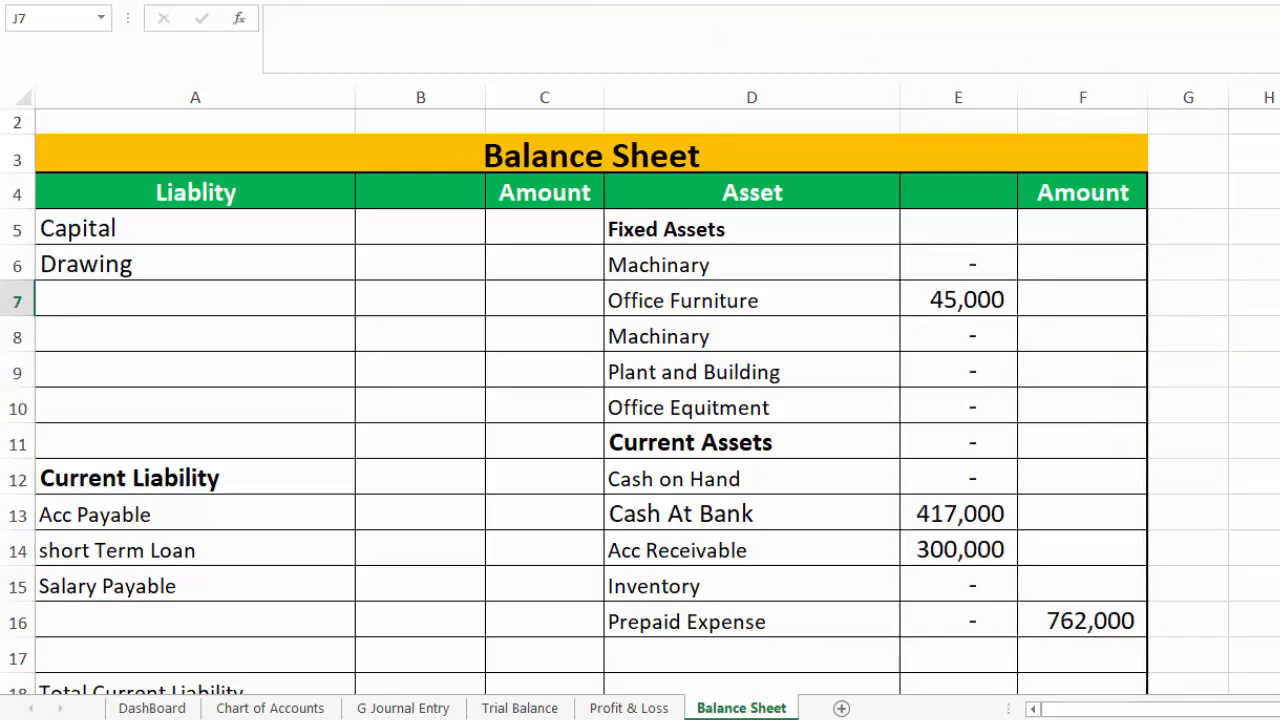
Copy the SUMIF formula from the Office Furniture amount in E7 to cell B5 beside Capital
left_click(410, 228)
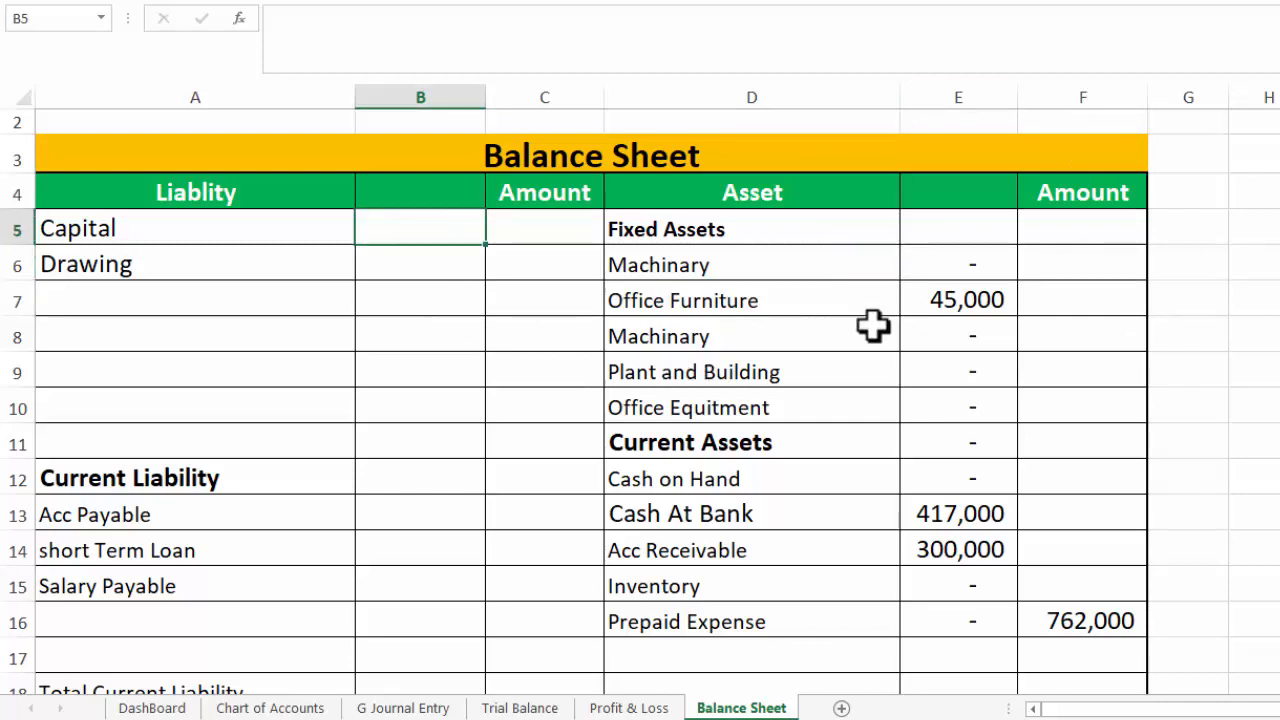
left_click(973, 287)
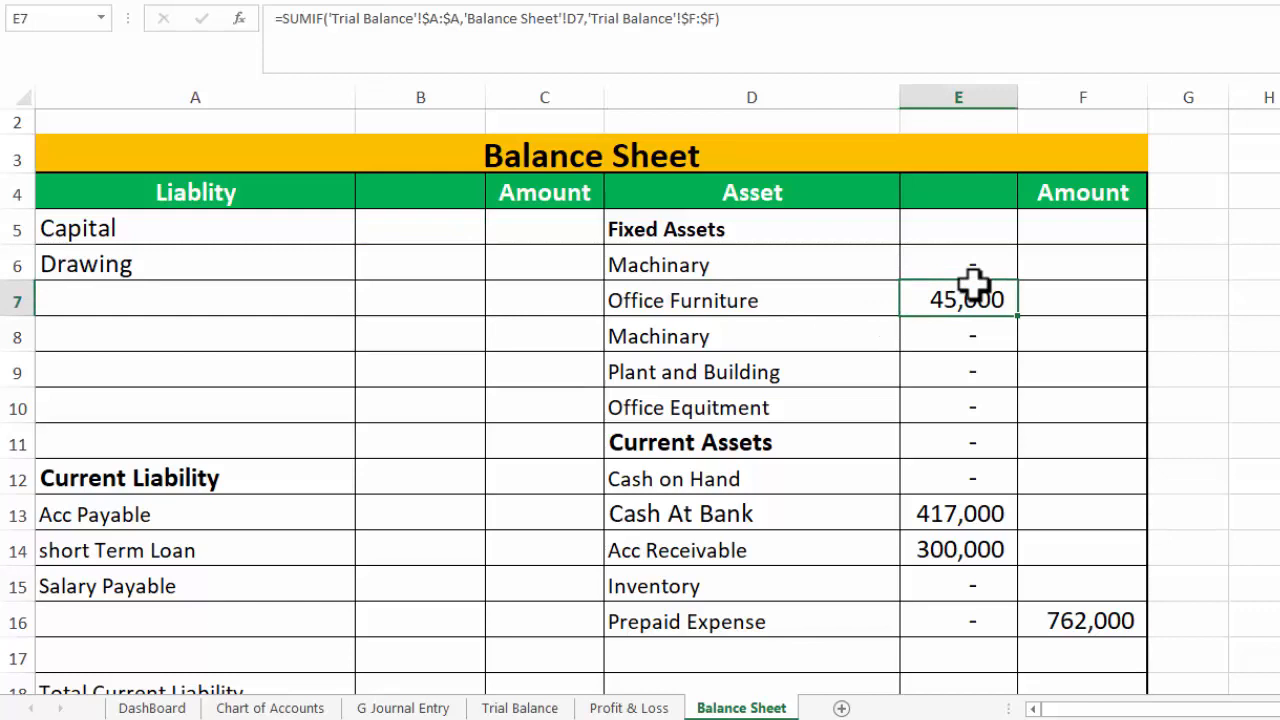
key("ctrl+c")
left_click(415, 237)
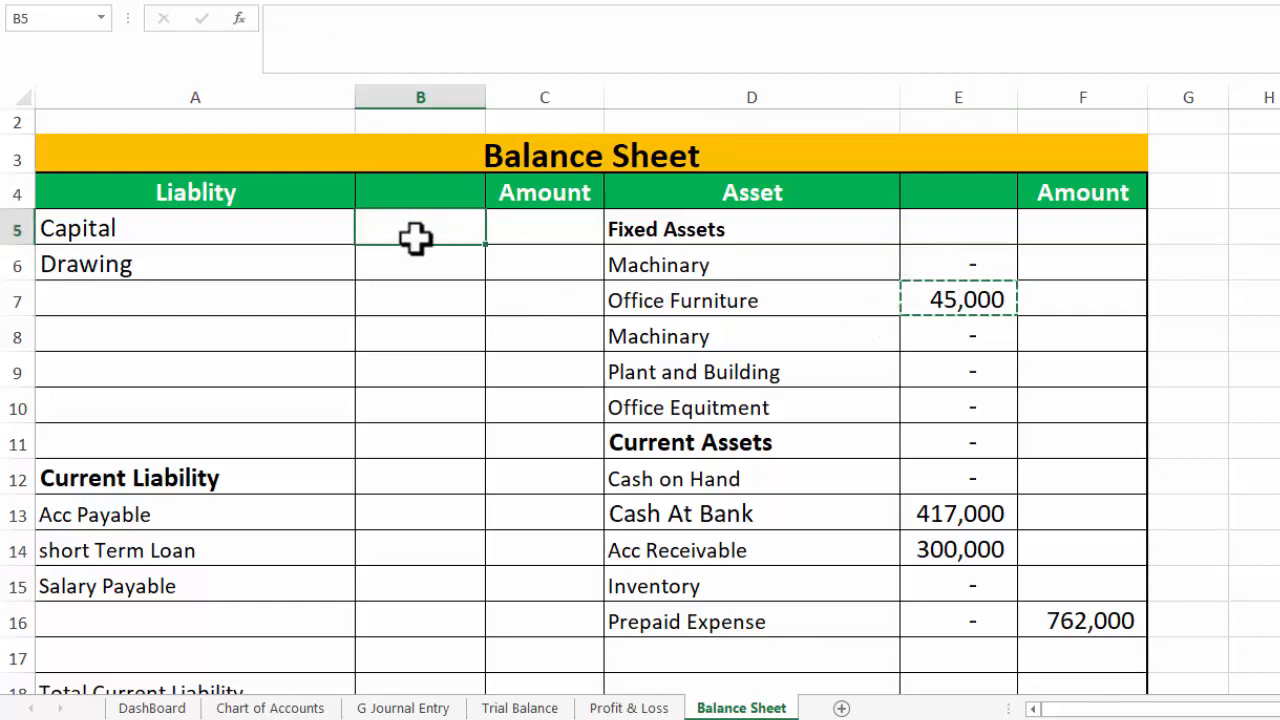
key("ctrl+v")
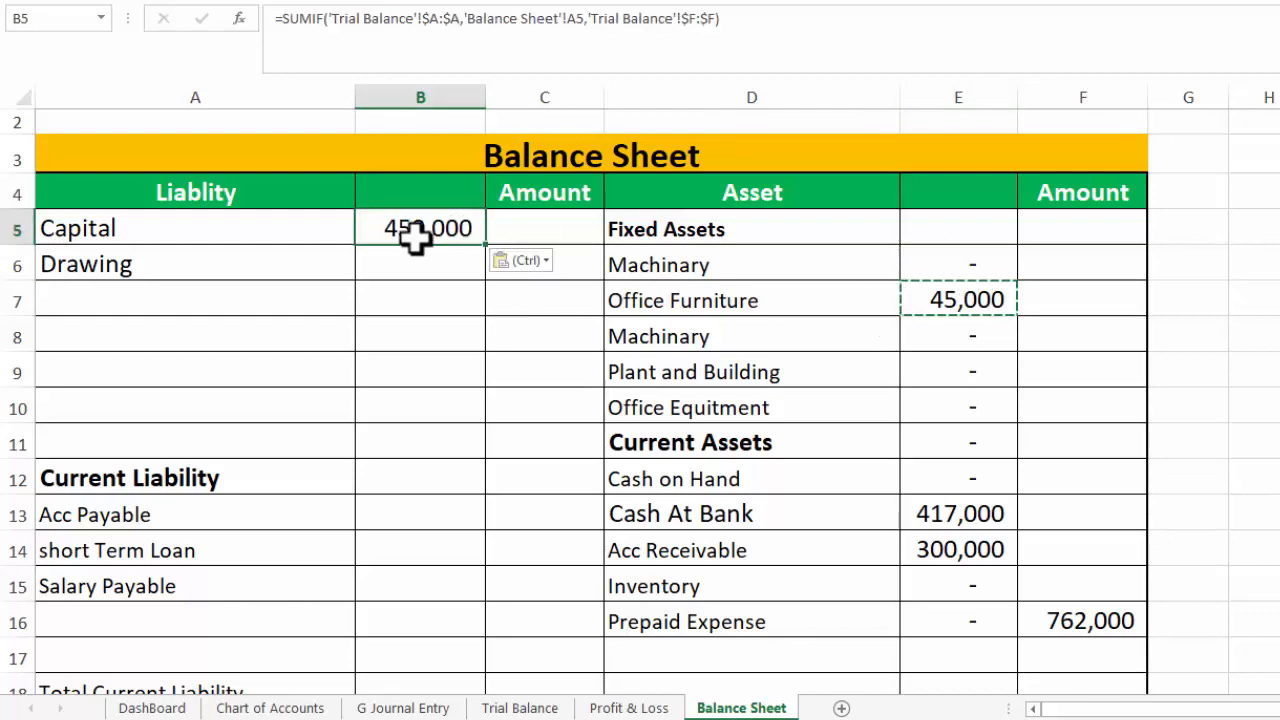
Move the Capital SUMIF formula from B5 to C5 in the Amount column, keeping its reference to A5
left_click(387, 378)
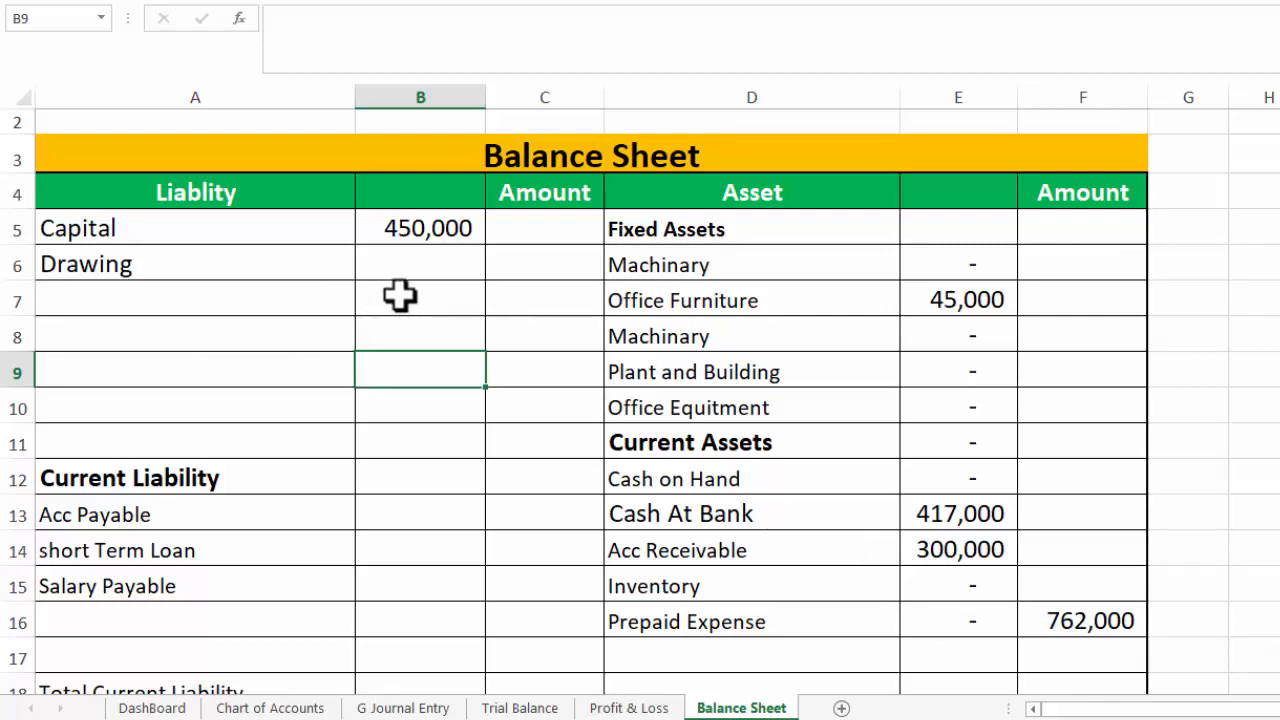
left_click(403, 228)
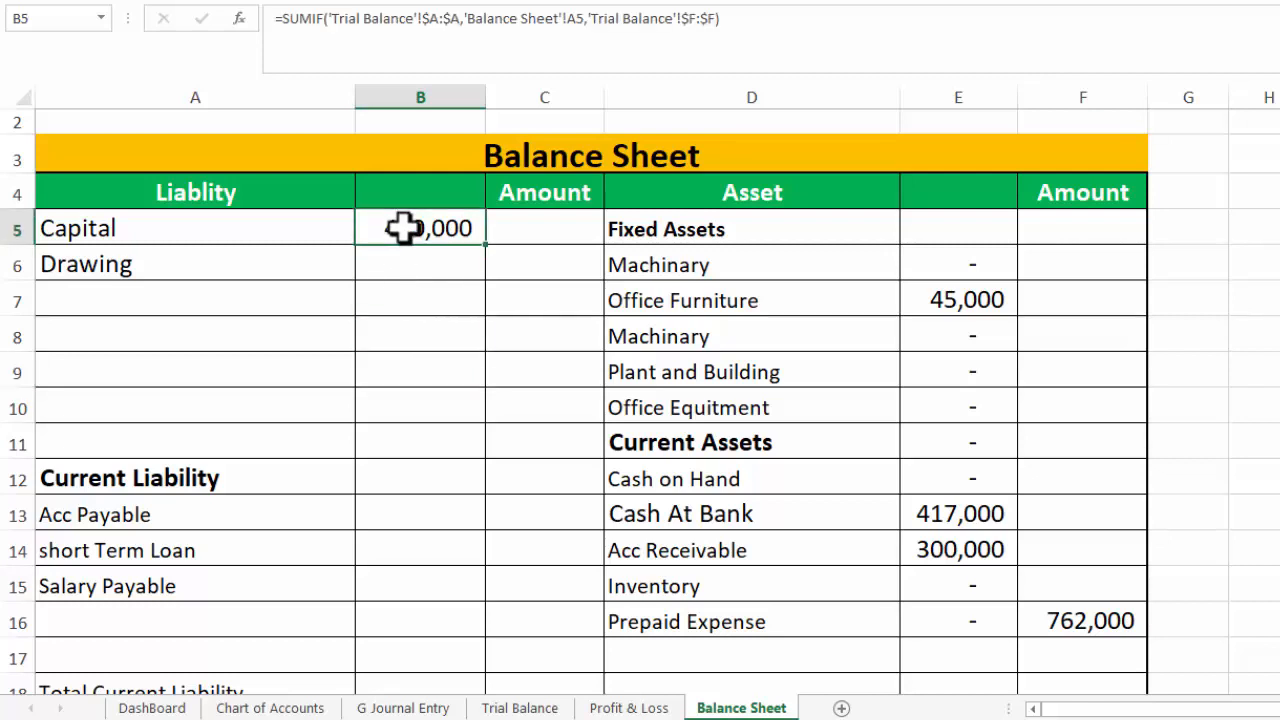
key("ctrl+c")
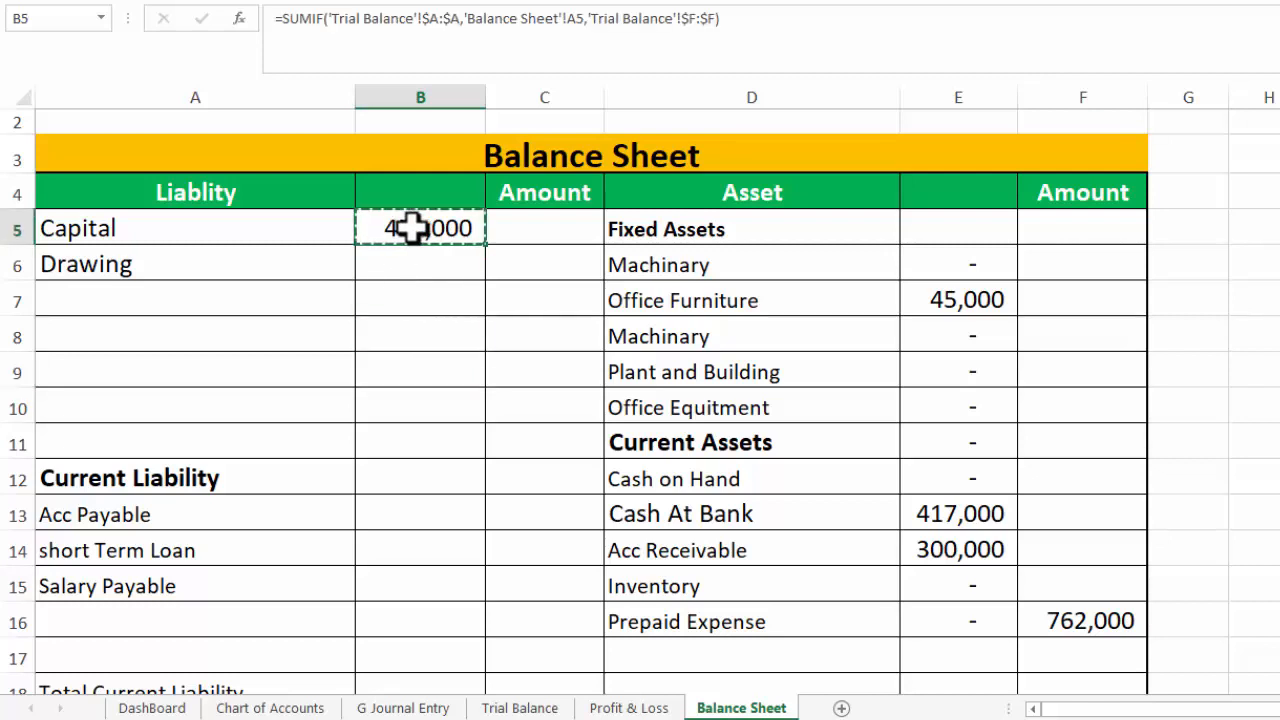
left_click(505, 228)
key("ctrl+v")
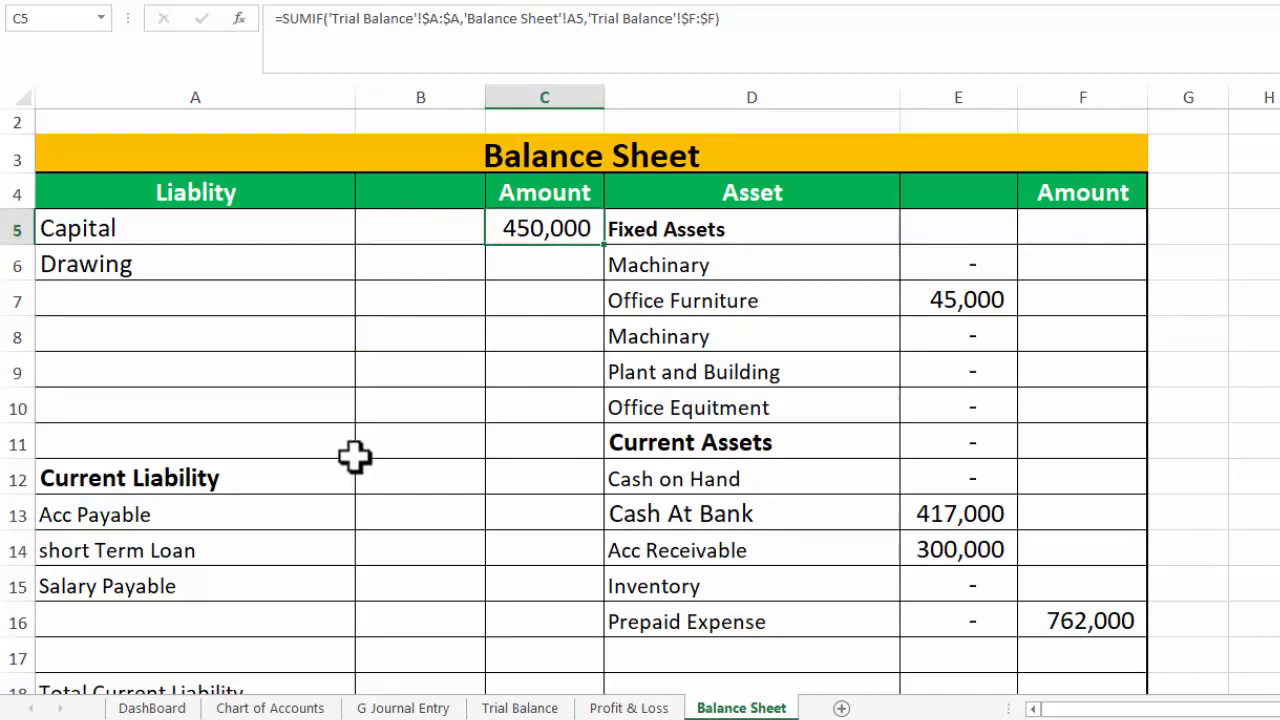
Enter =IF('Profit & Loss'!B22,'Profit & Loss'!A22,"") in cell A10 of the Balance Sheet to pull in the profit label
left_click(141, 406)
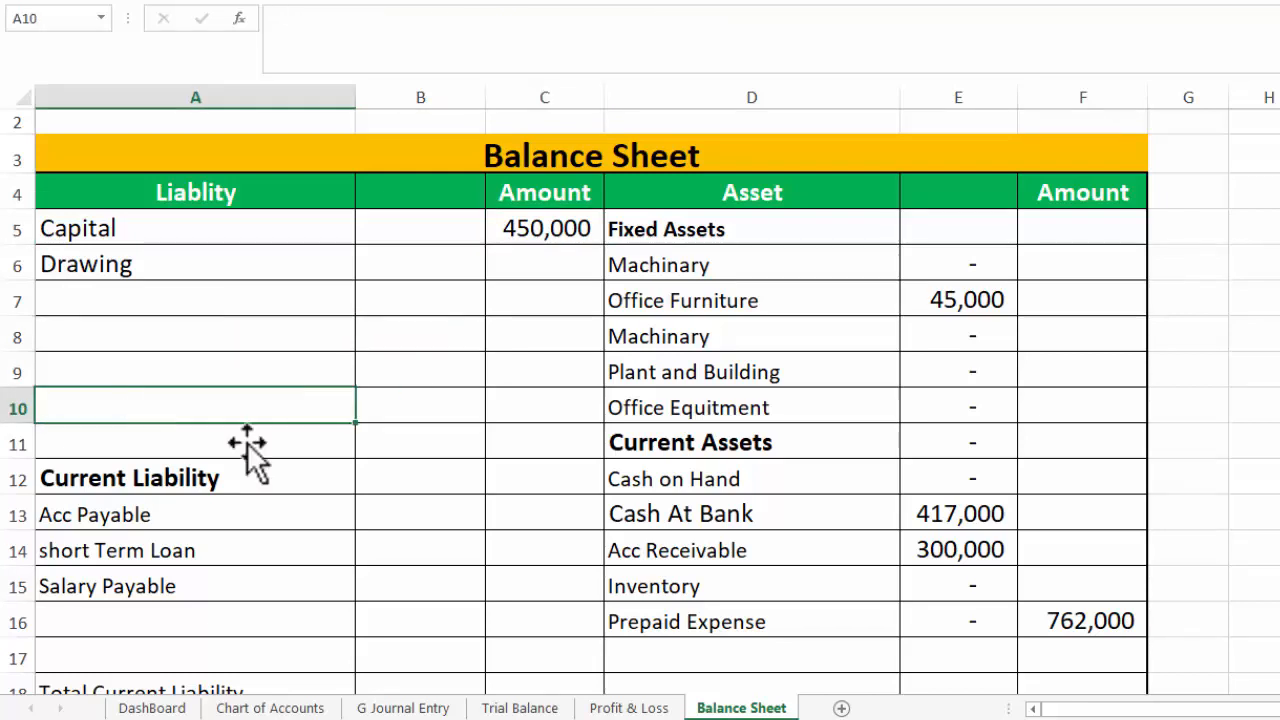
type("=")
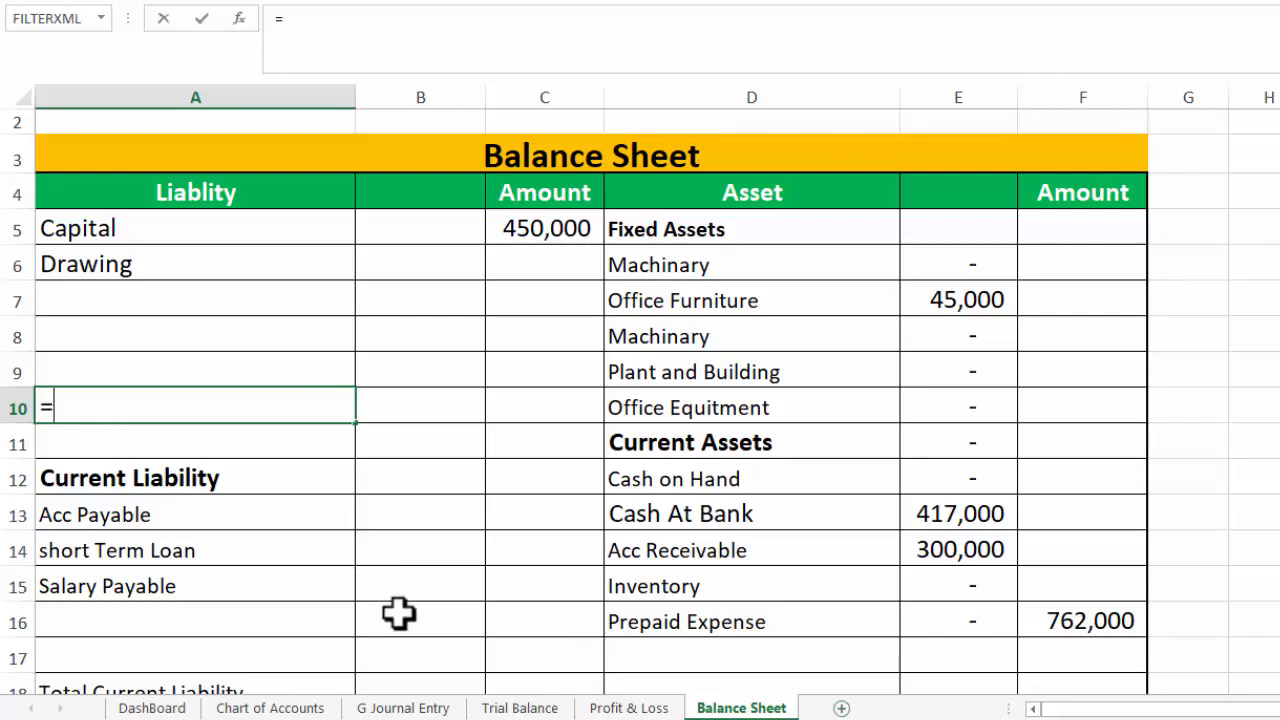
type("IF")
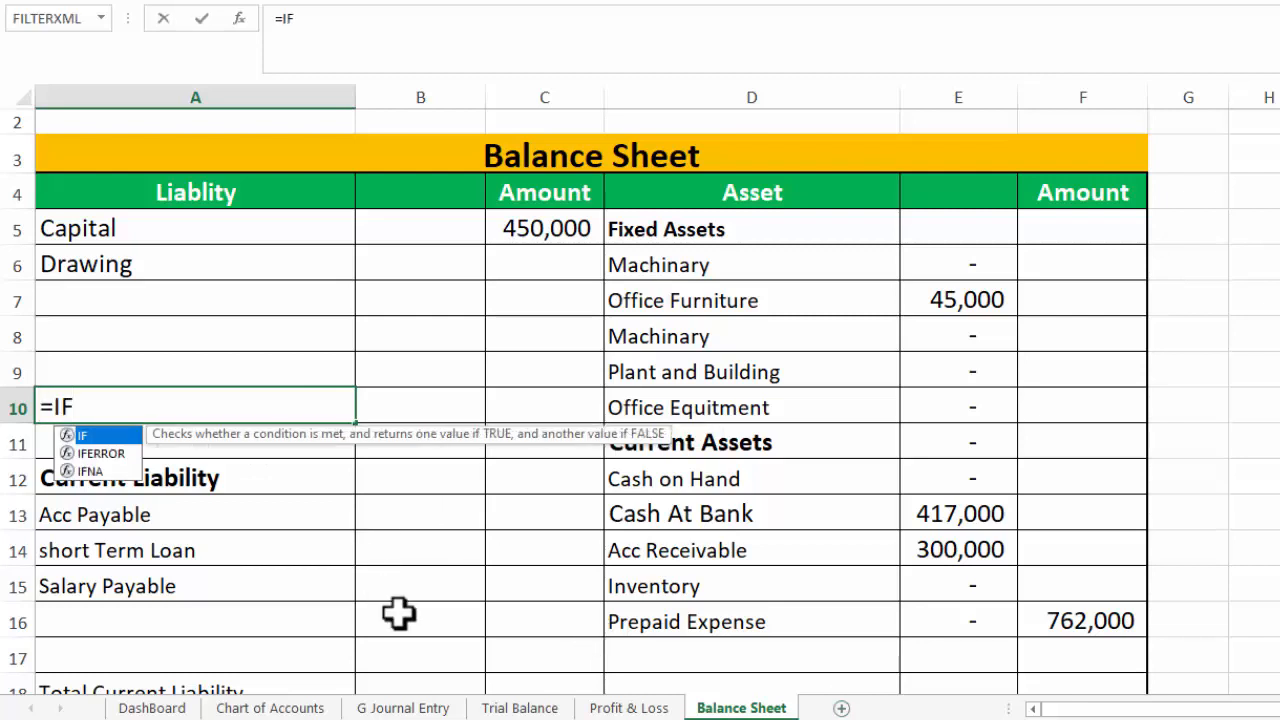
type("(")
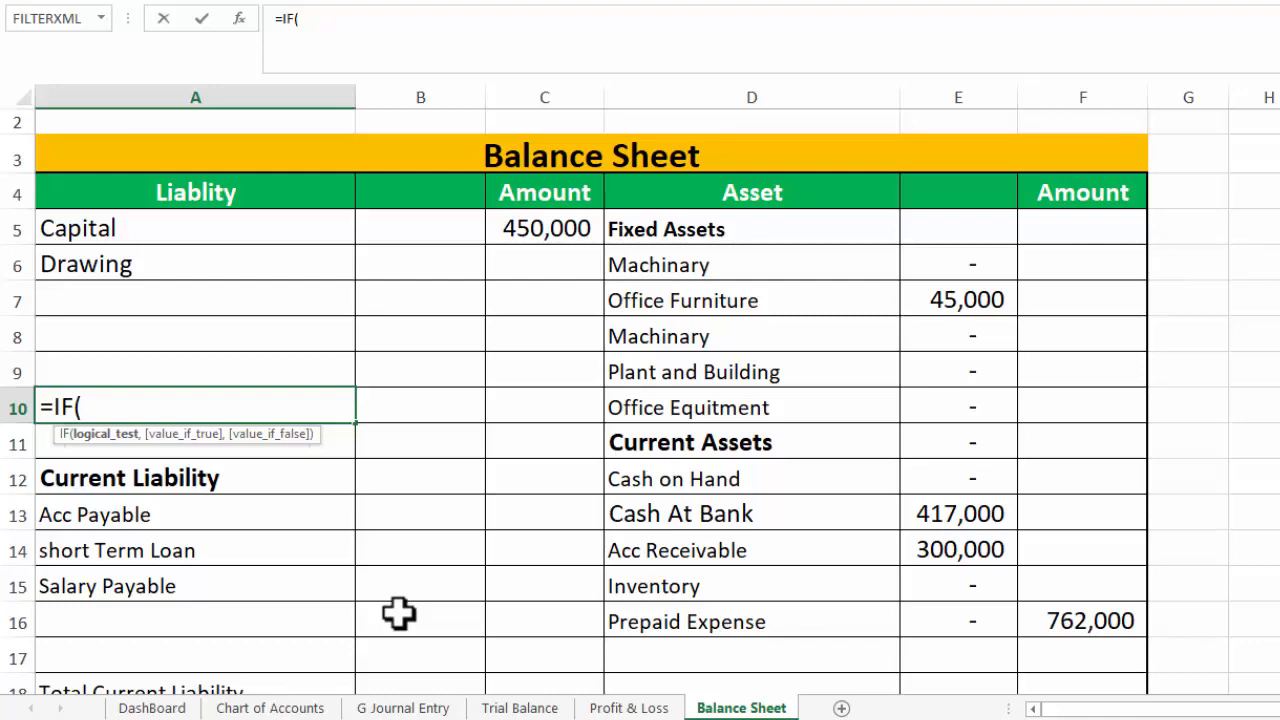
left_click(614, 708)
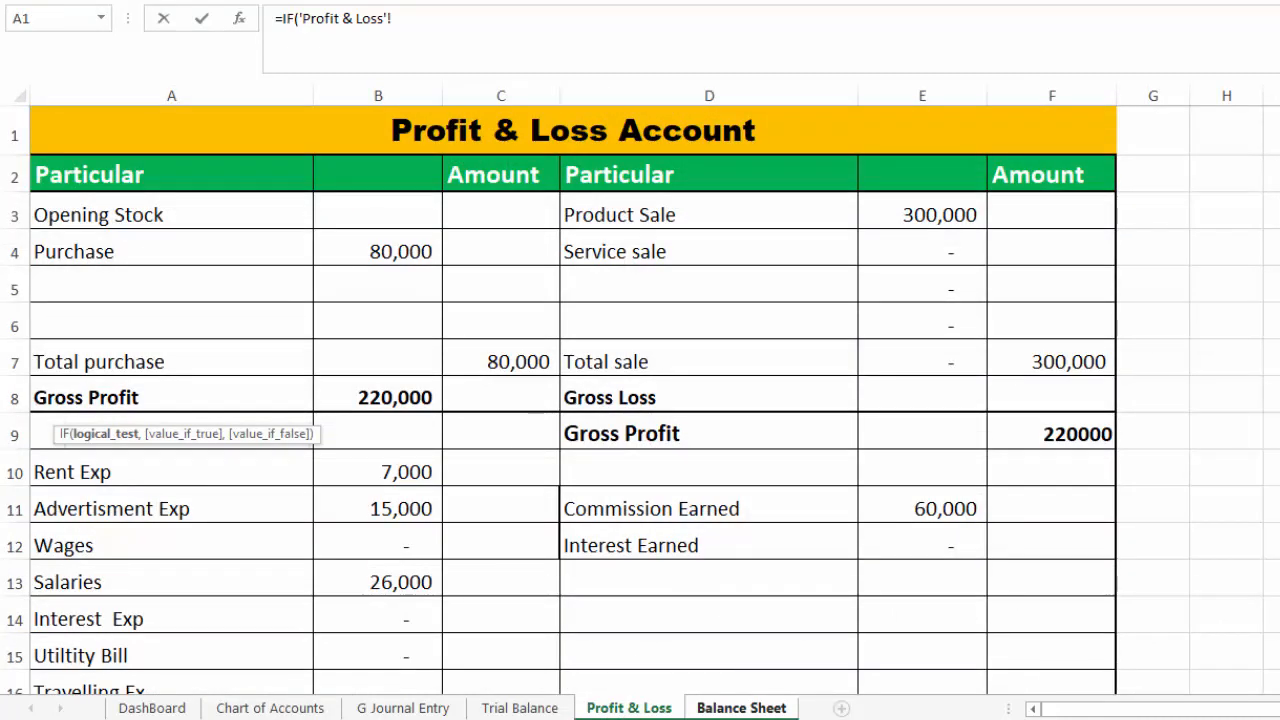
scroll(622, 570, "down", 3)
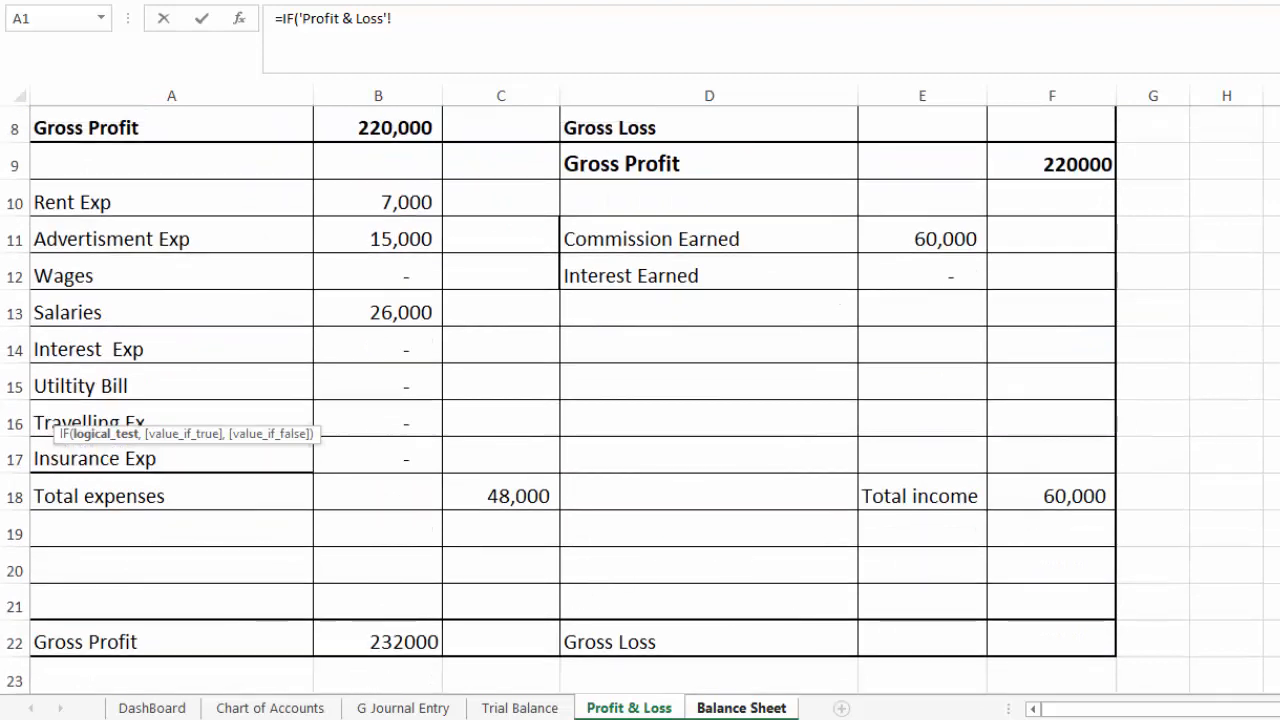
scroll(640, 400, "down", 2)
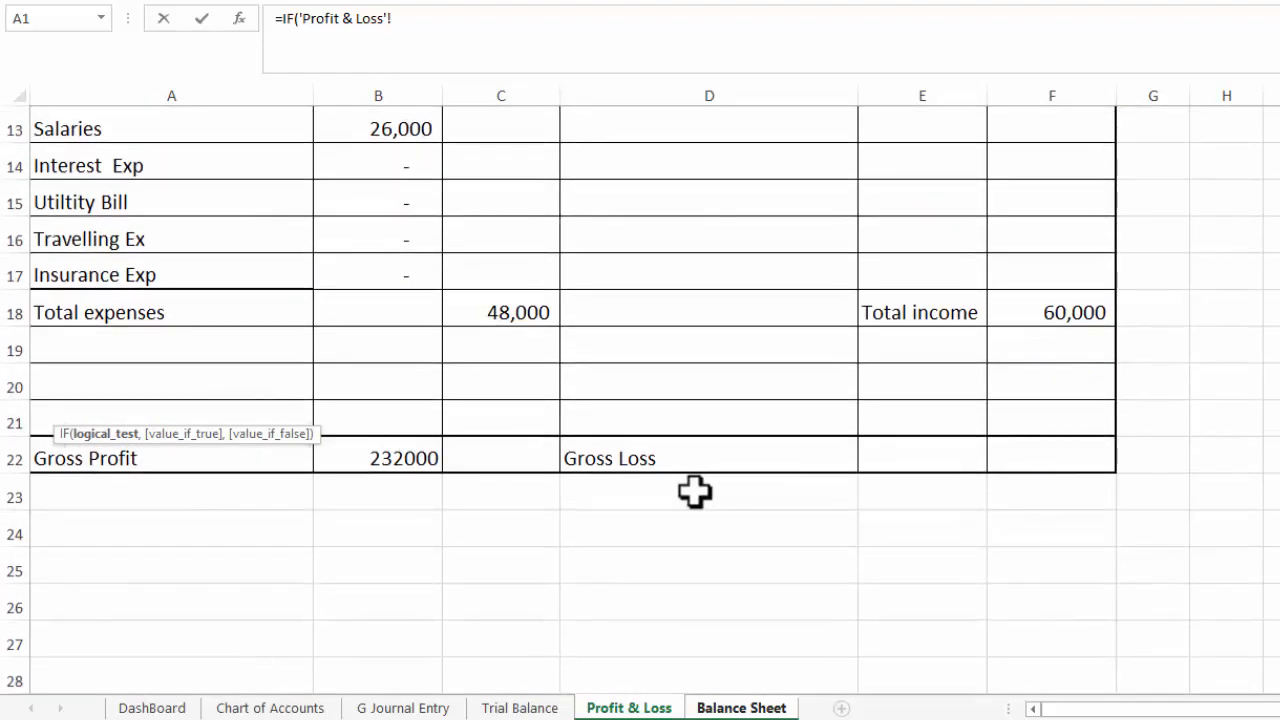
left_click(401, 461)
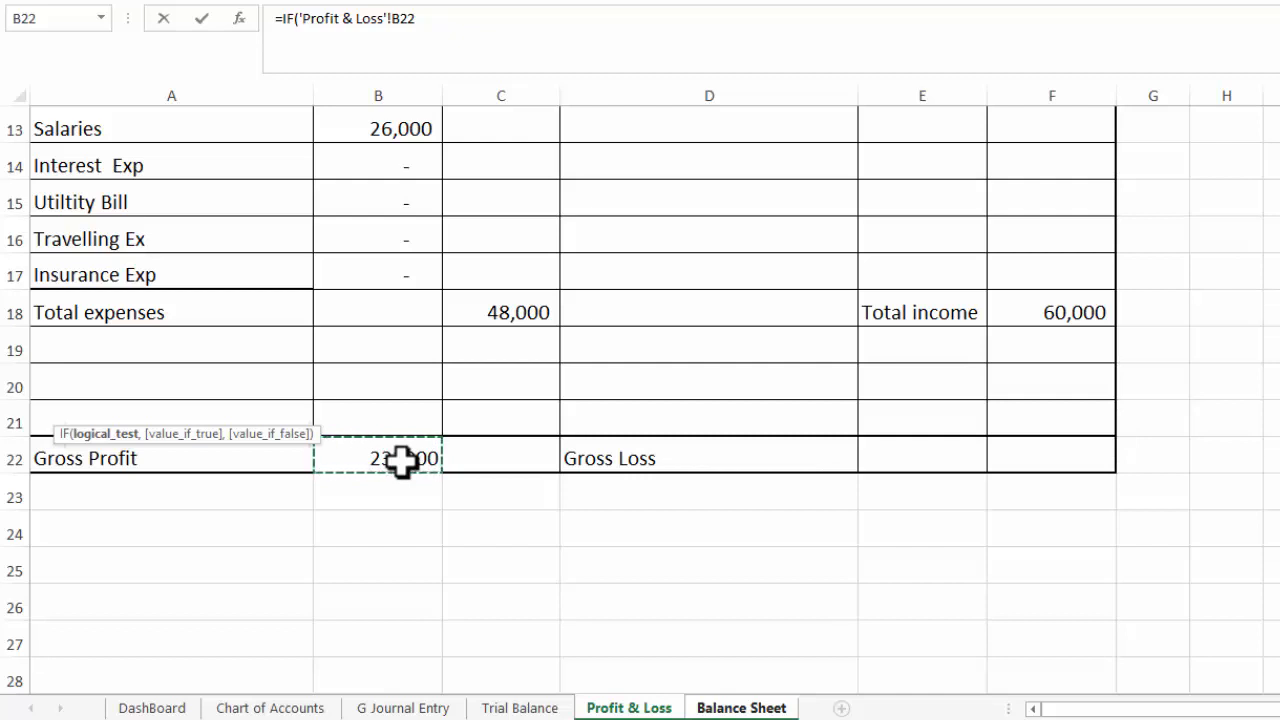
type(",")
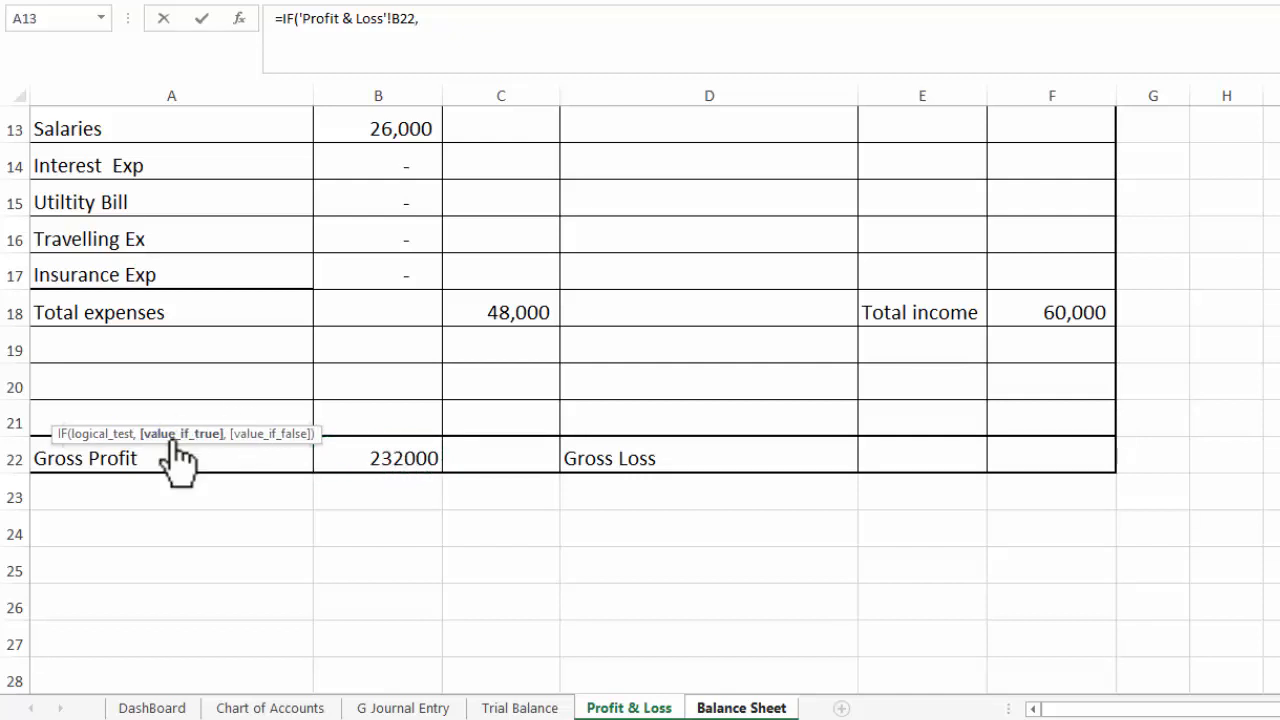
left_click(144, 456)
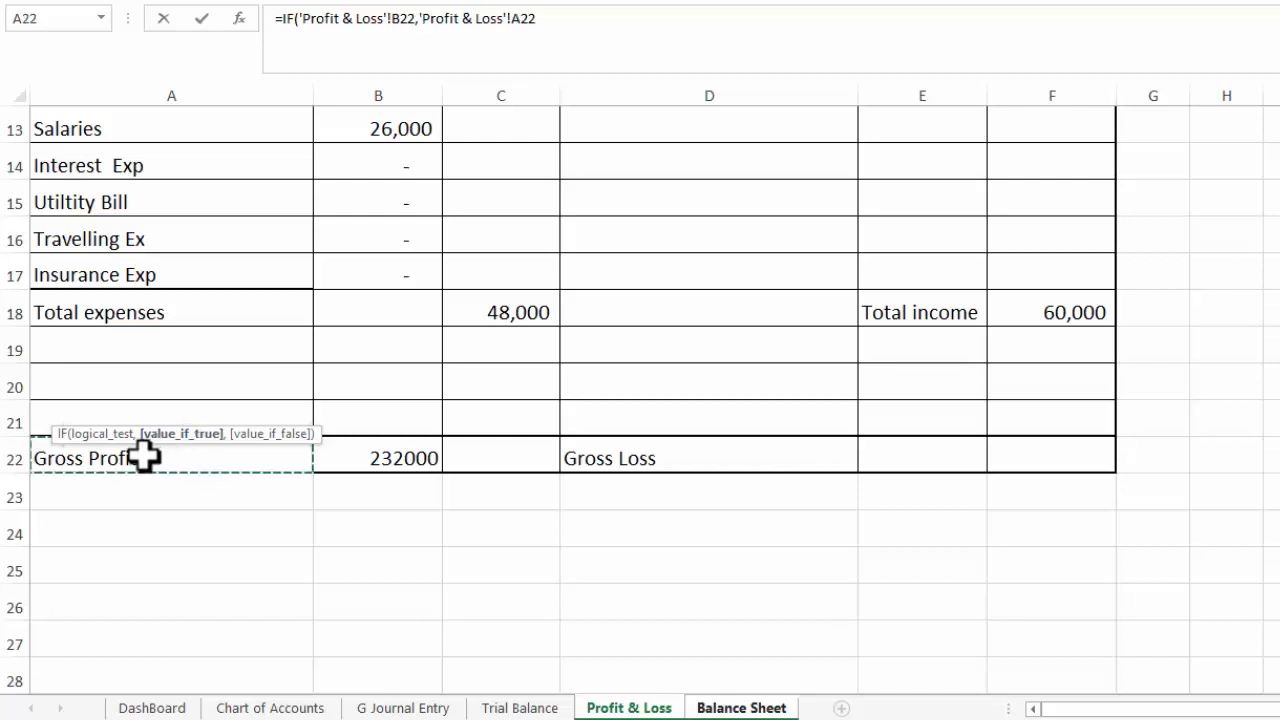
type(",")
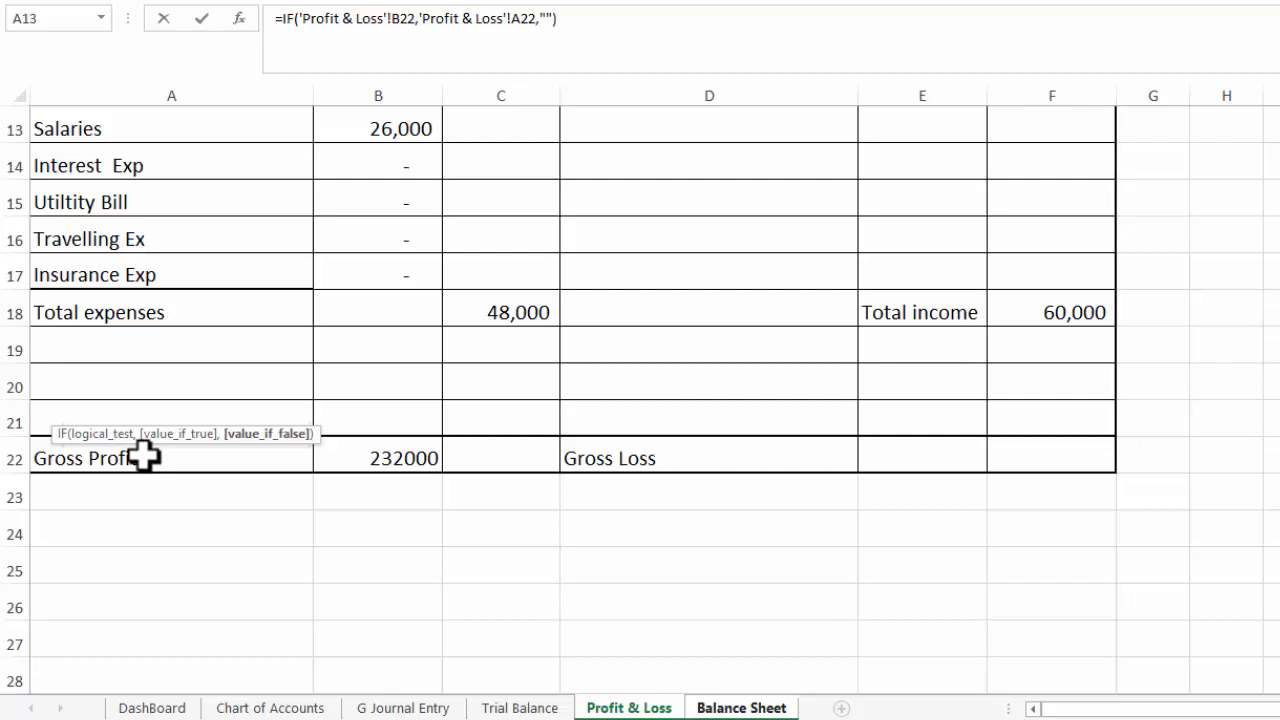
key("Escape")
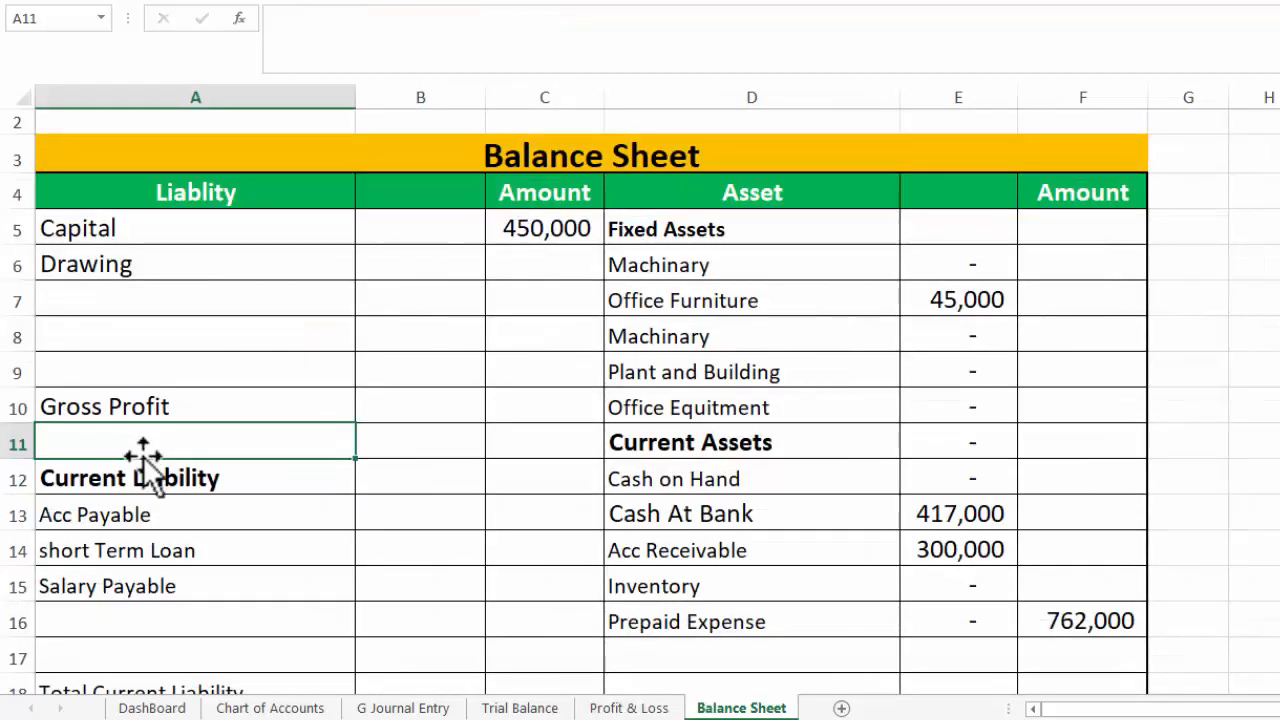
Rename the Gross Profit label in cell A22 of the Profit & Loss sheet to Net Profit
scroll(640, 400, "down", 5)
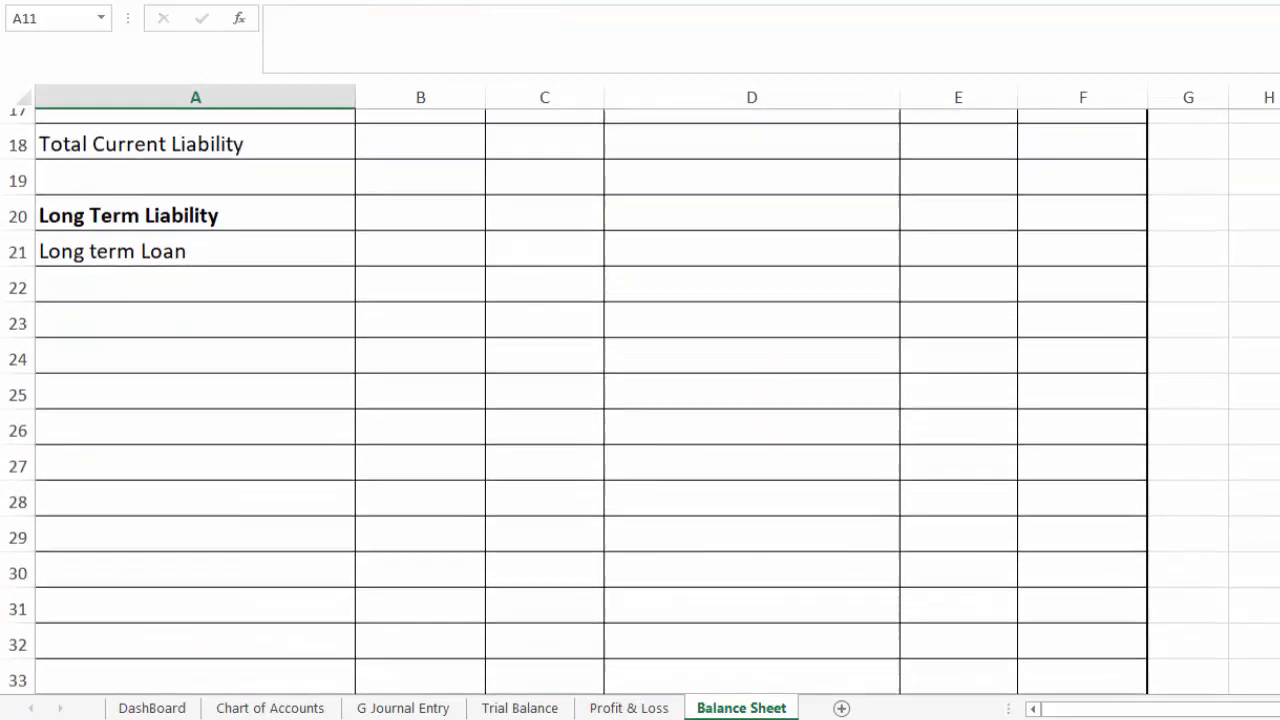
left_click(647, 708)
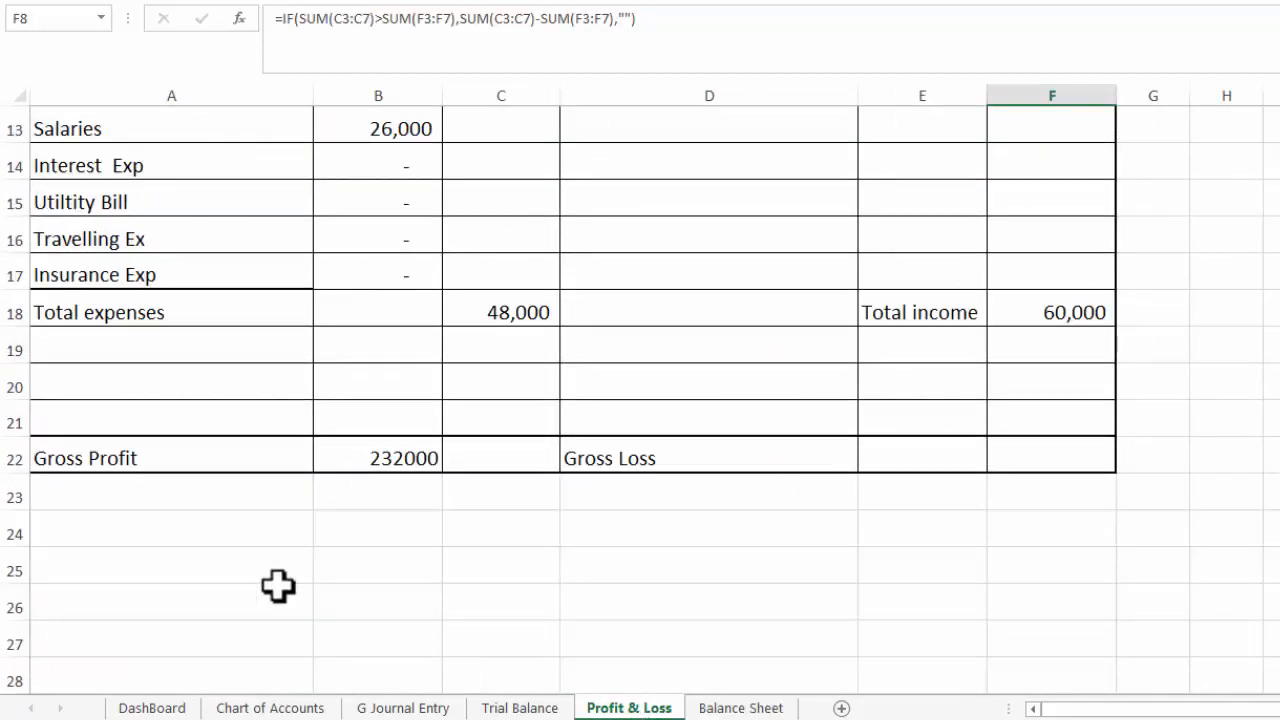
left_click(193, 448)
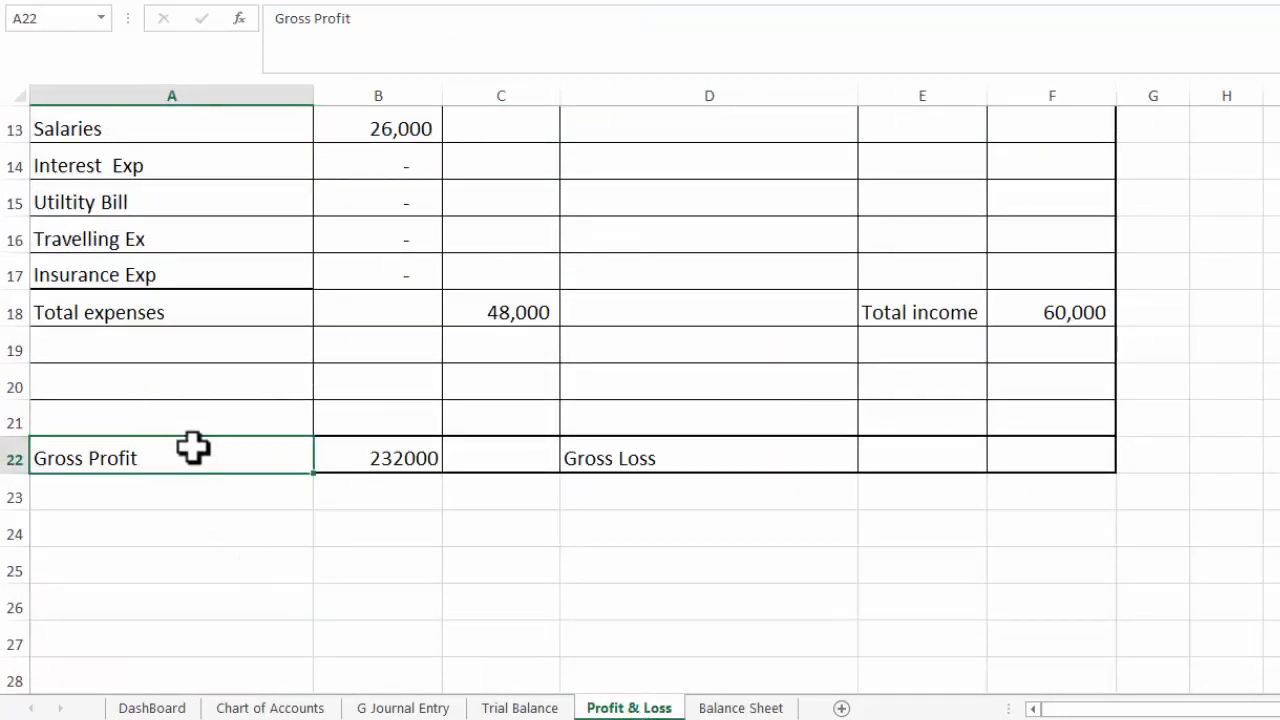
type("Net P")
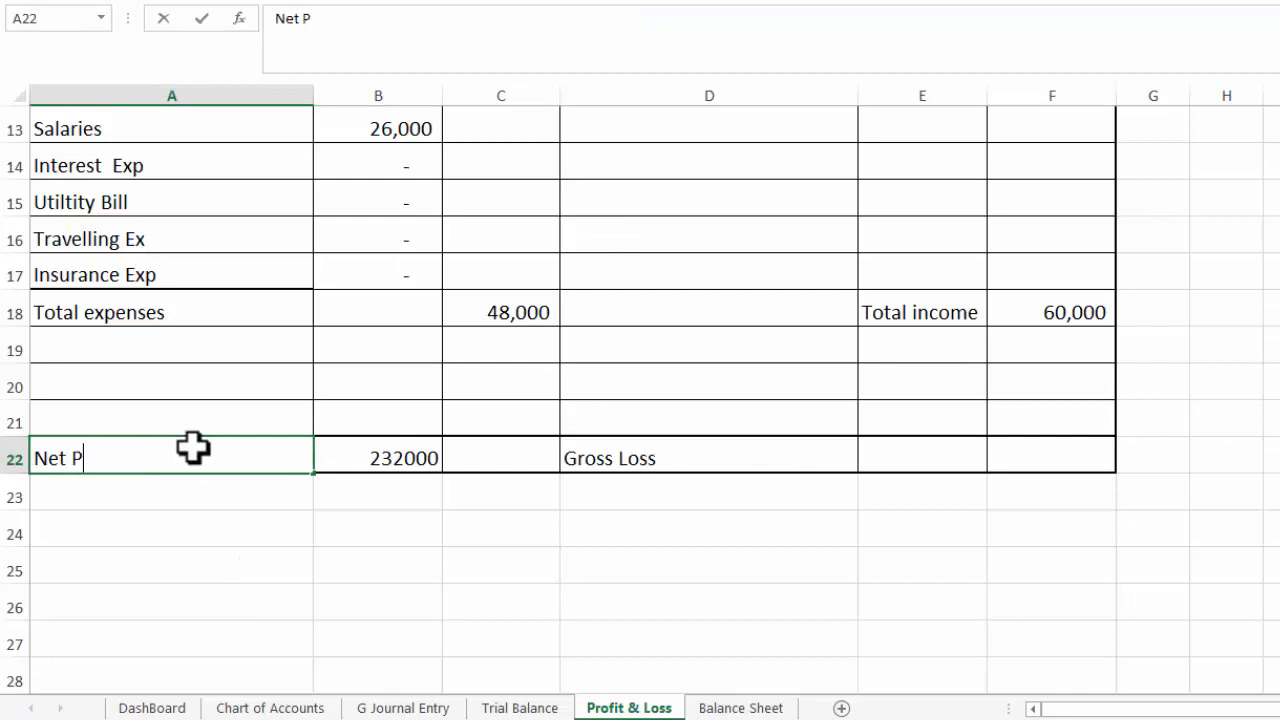
type("rofit")
key("Tab")
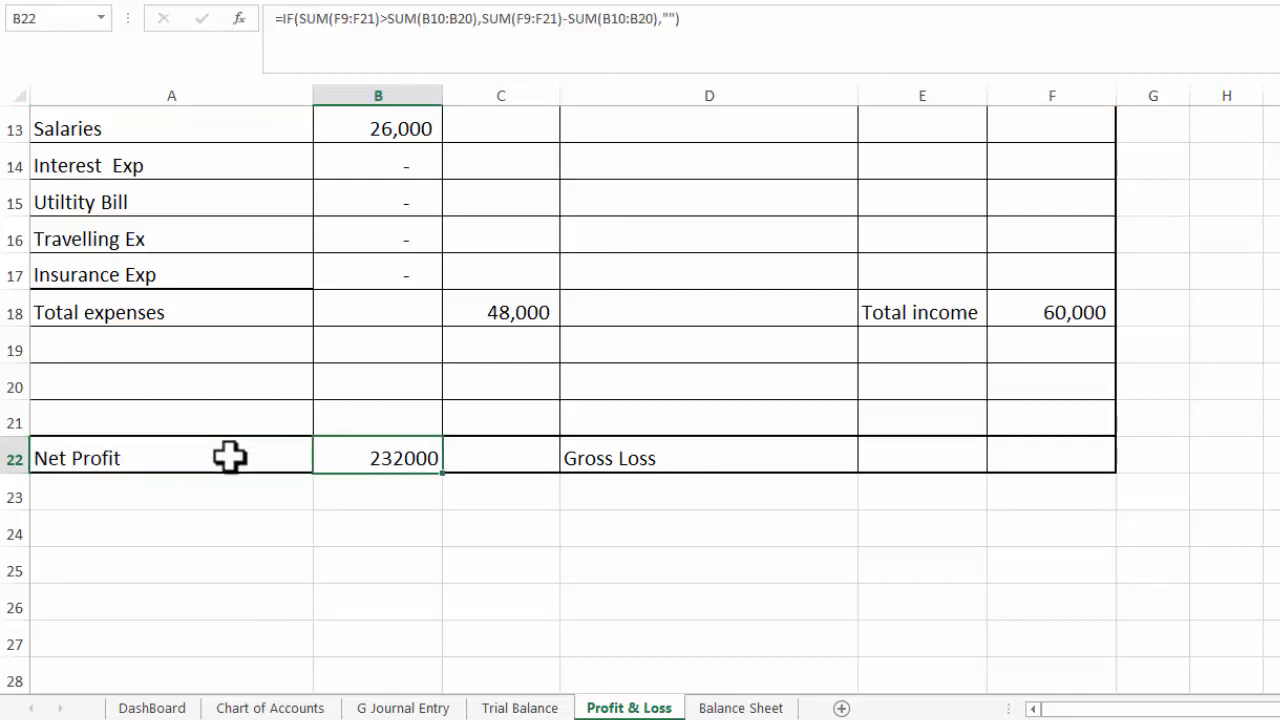
Start an IF formula in Balance Sheet cell B10 with the logical test A10='Profit & Loss'!A22
left_click(738, 706)
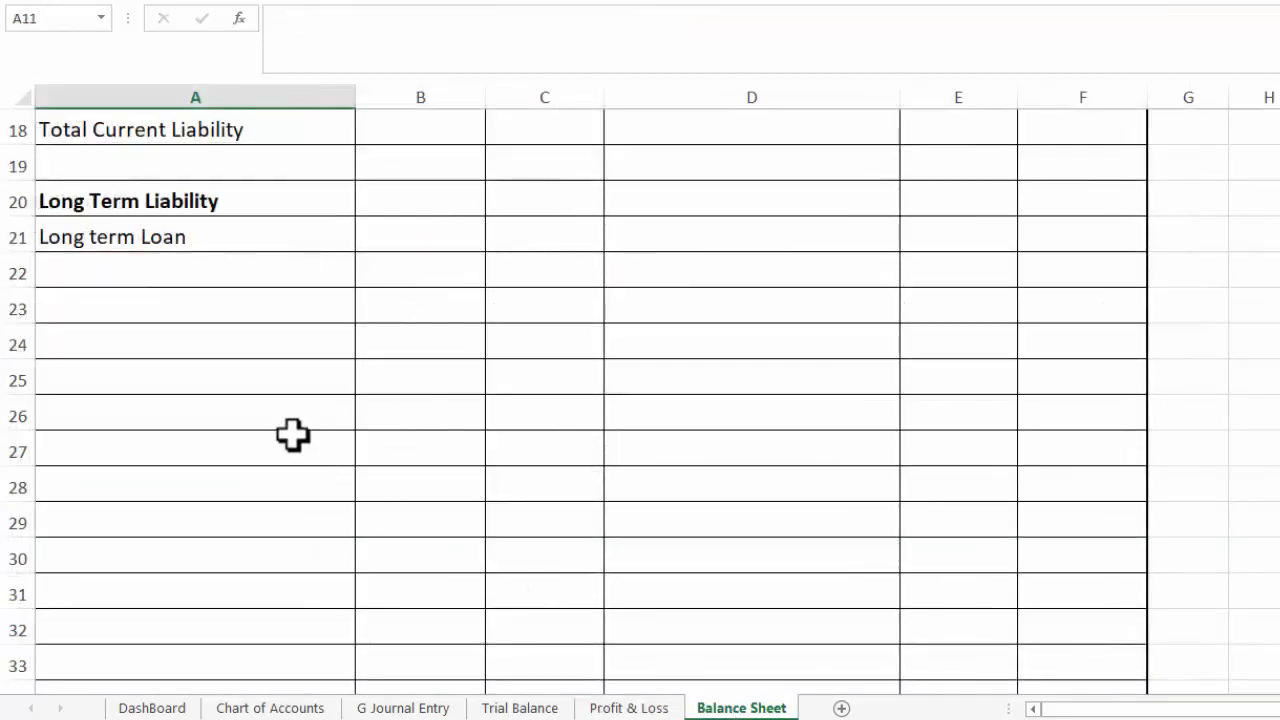
scroll(337, 389, "up", 5)
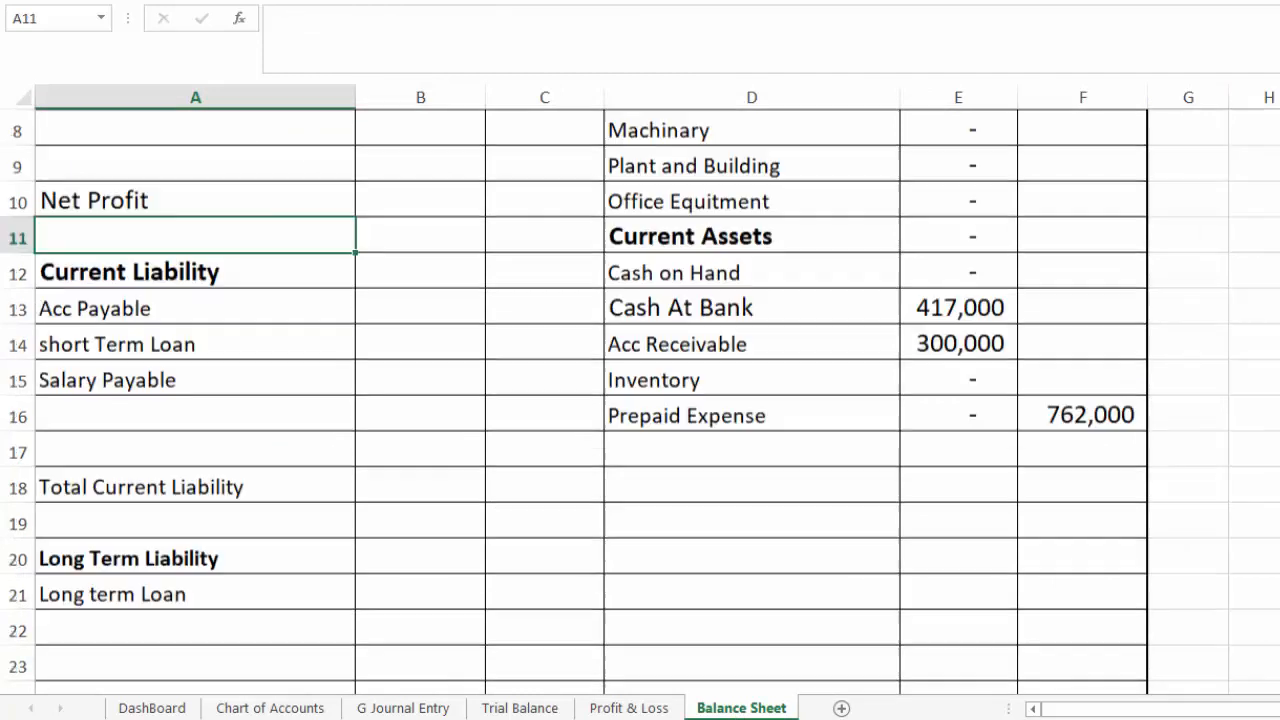
left_click(410, 407)
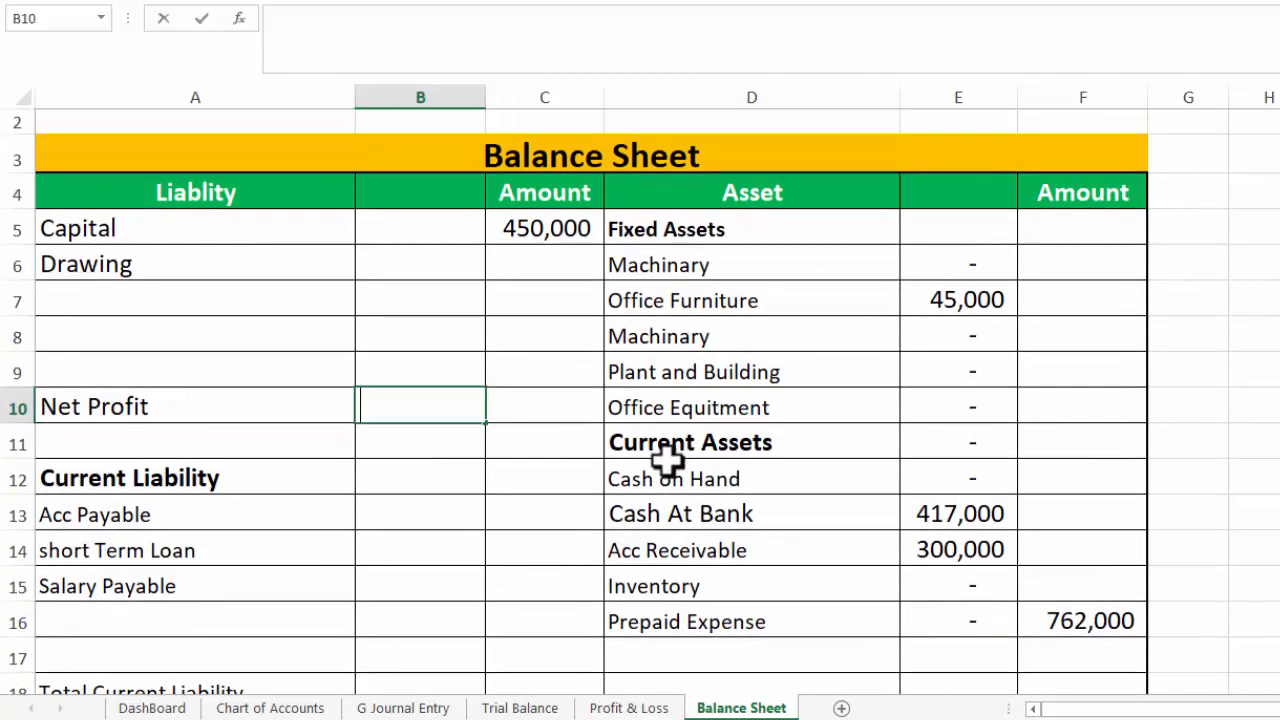
type("=")
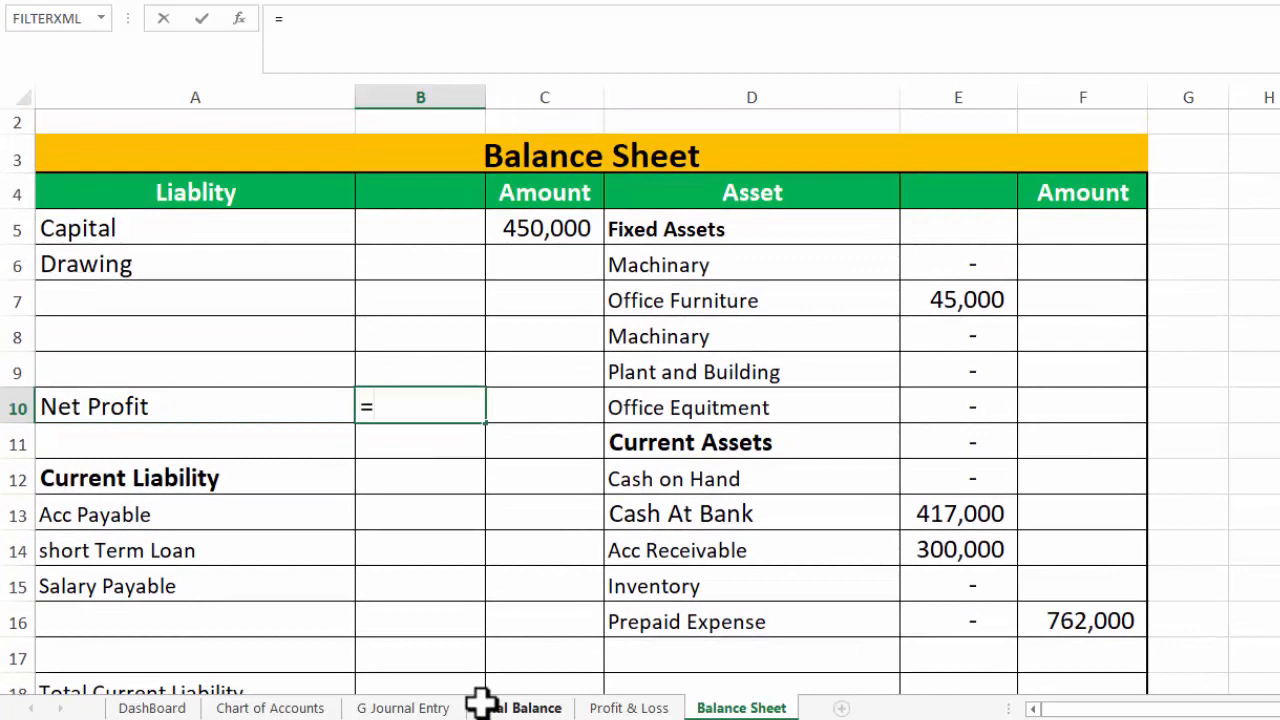
type("IF(")
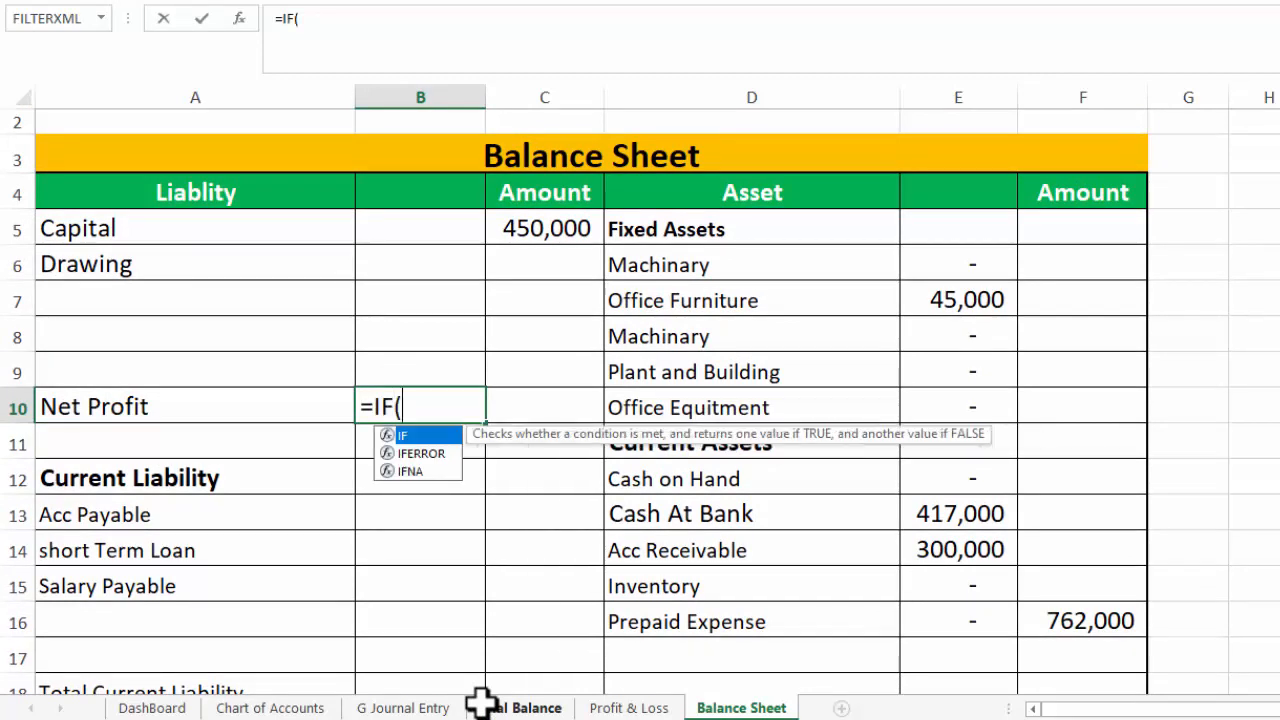
left_click(191, 407)
type("=")
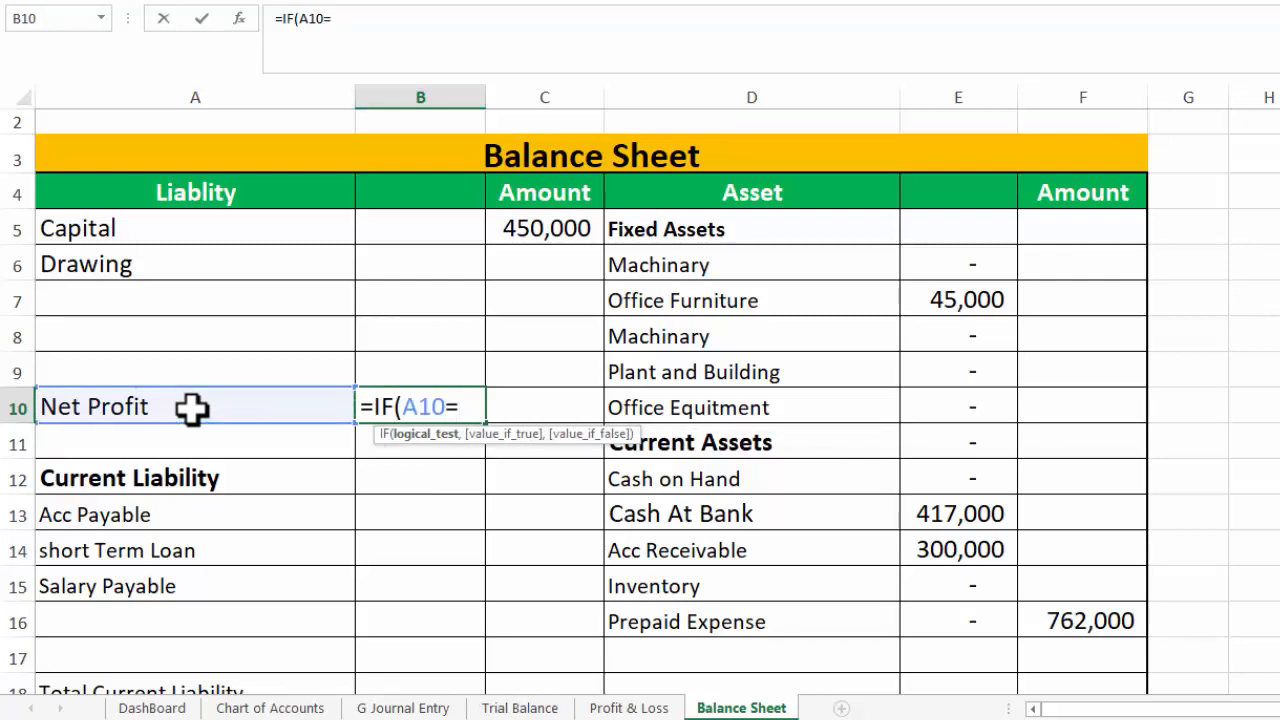
left_click(612, 707)
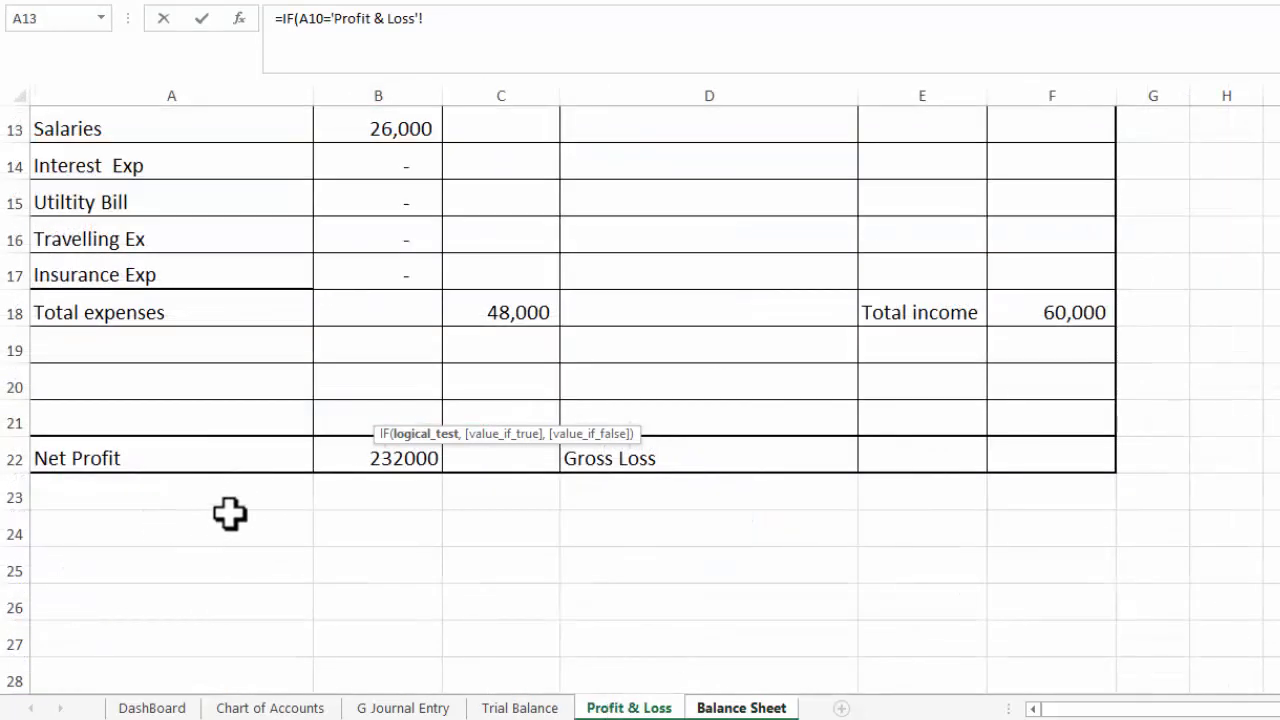
left_click(185, 450)
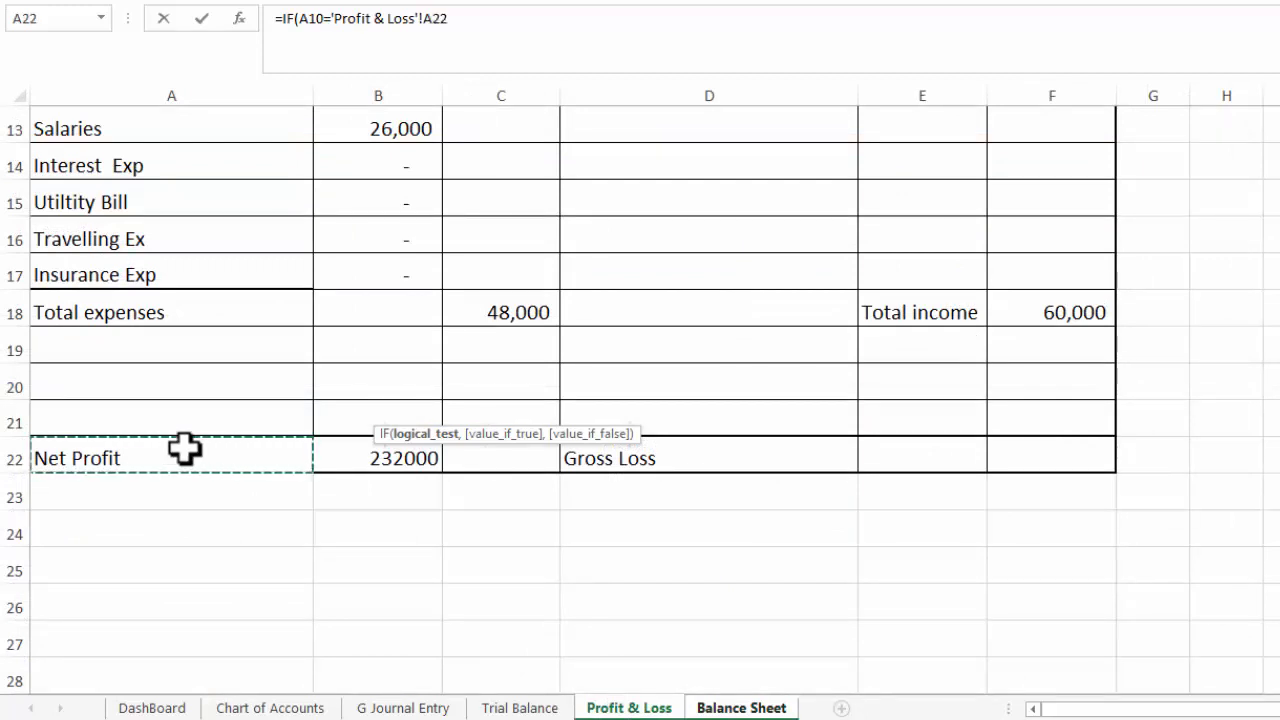
Complete the B10 IF formula with 'Profit & Loss'!B22 as the true value and 'Profit & Loss'!F22 as the false value
type(",")
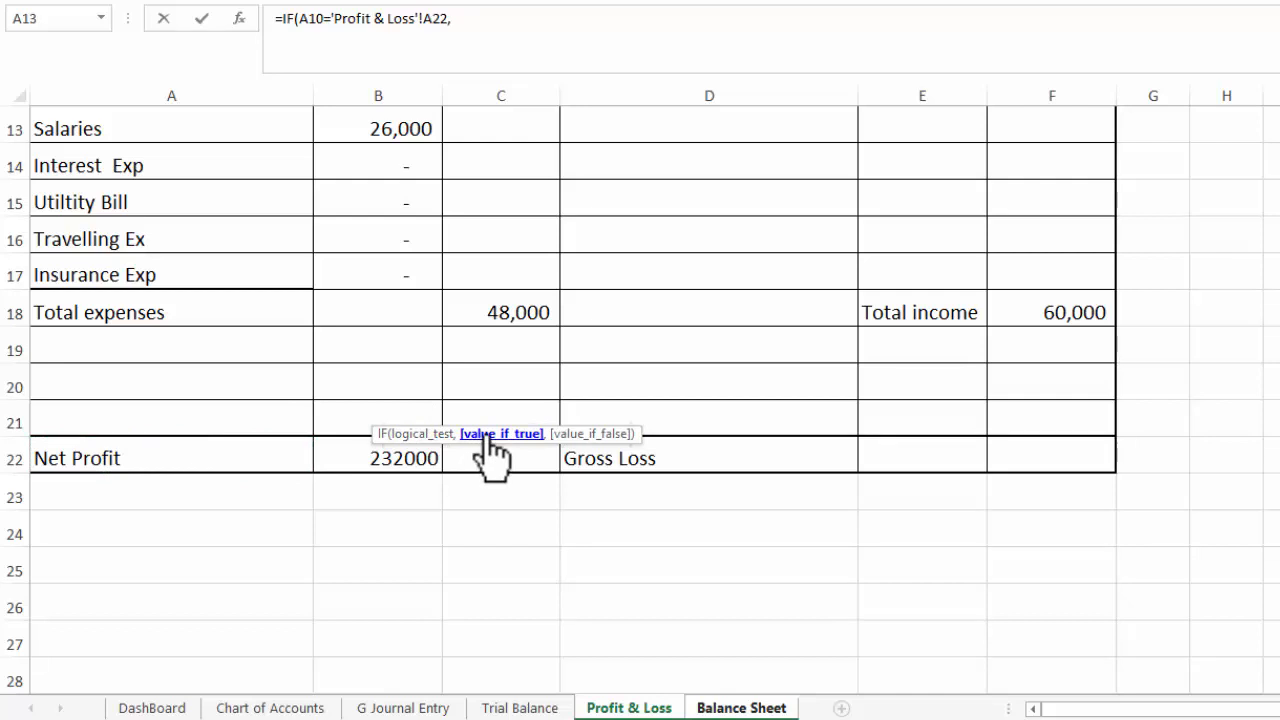
left_click(418, 458)
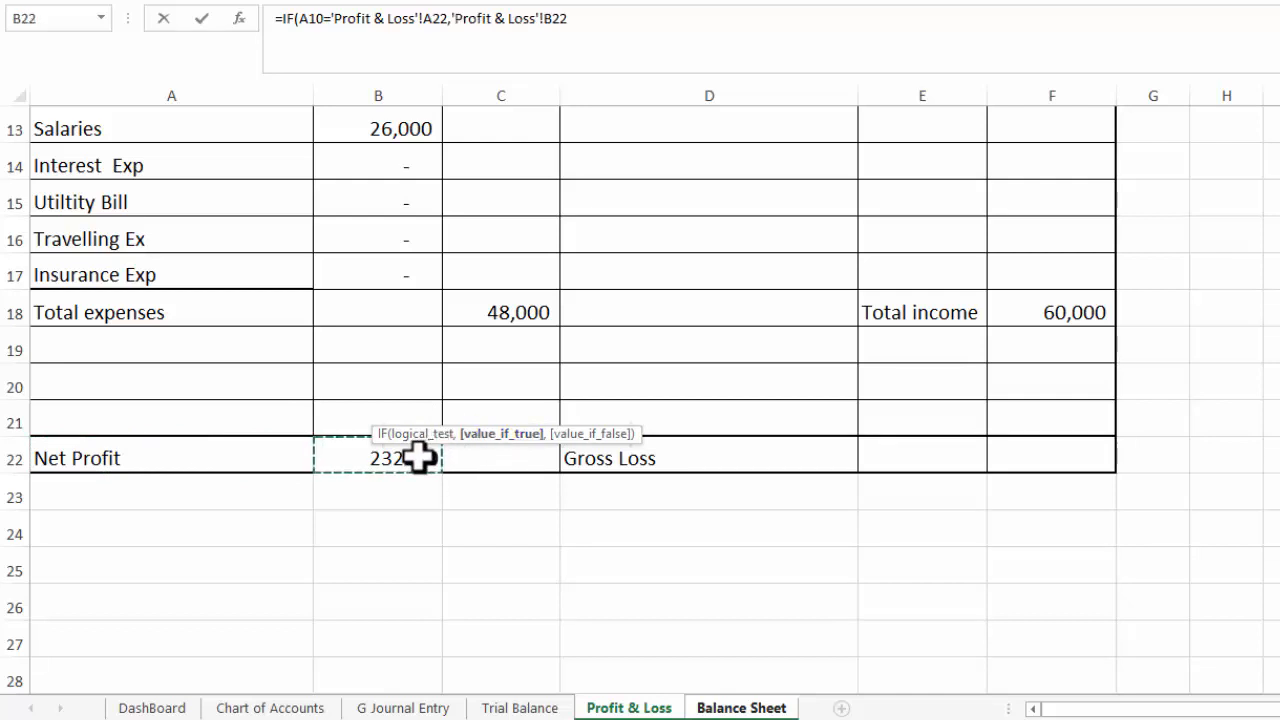
type(",")
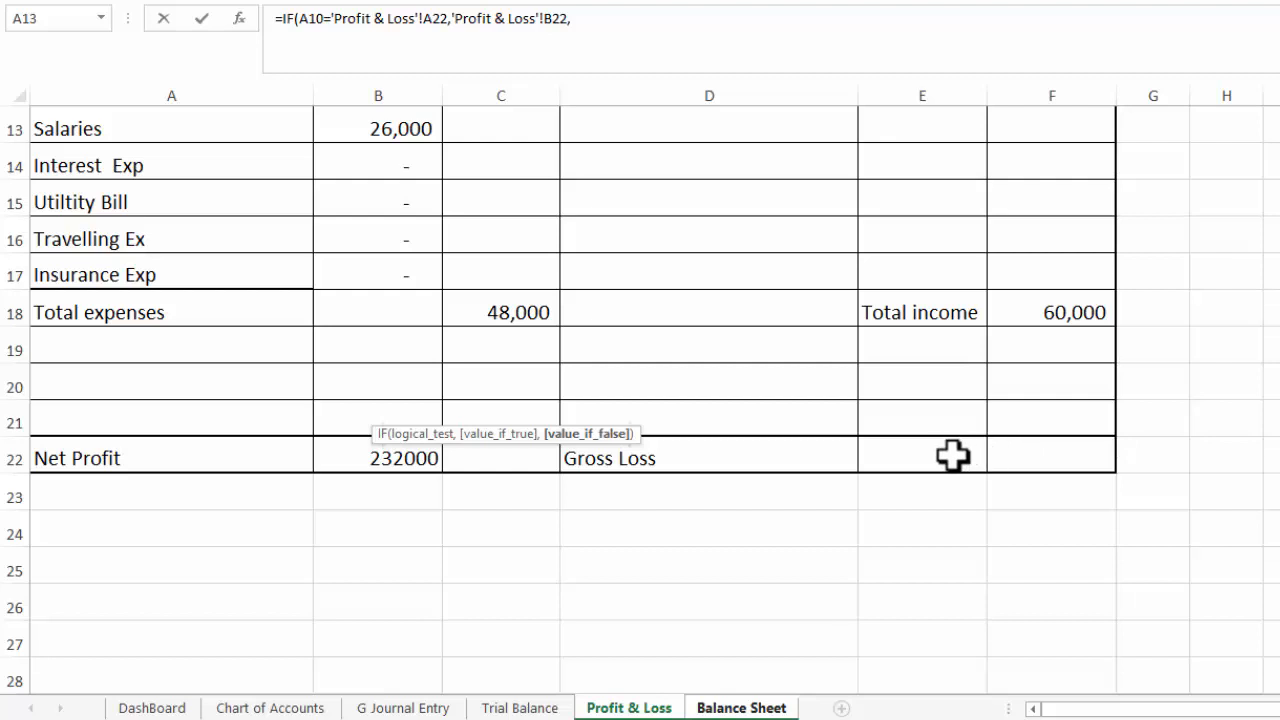
left_click(1015, 455)
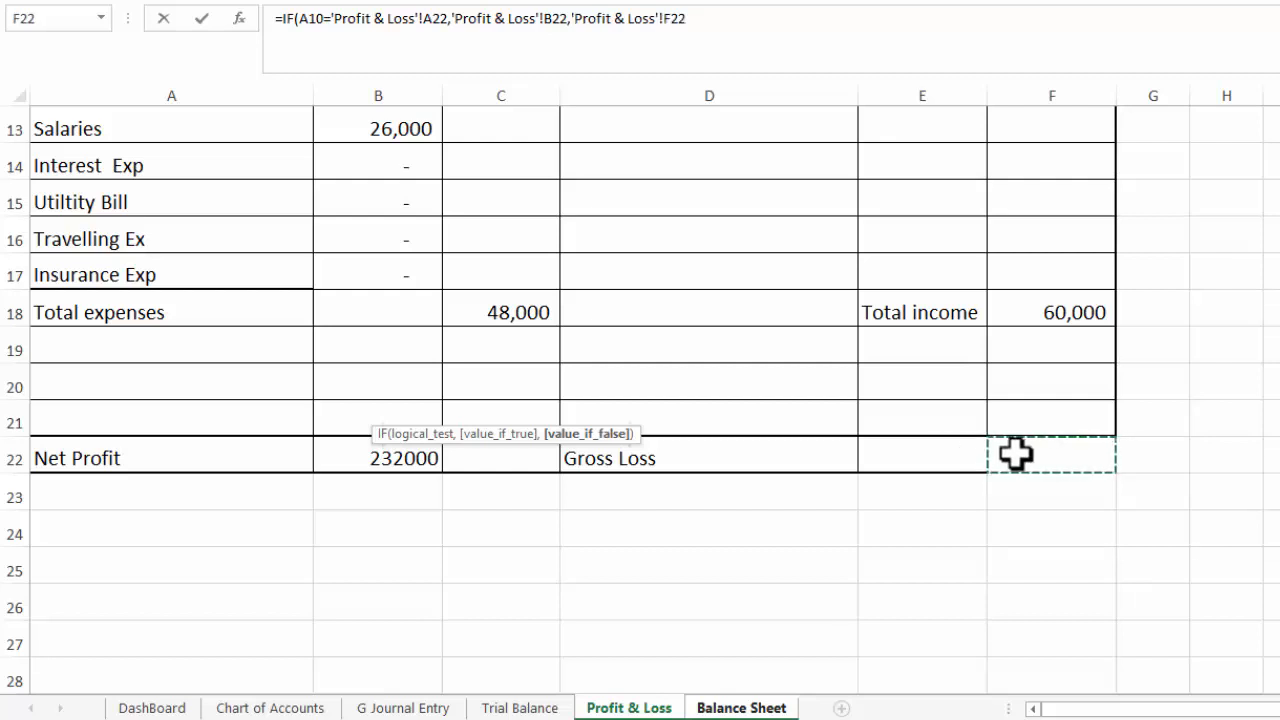
key("Return")
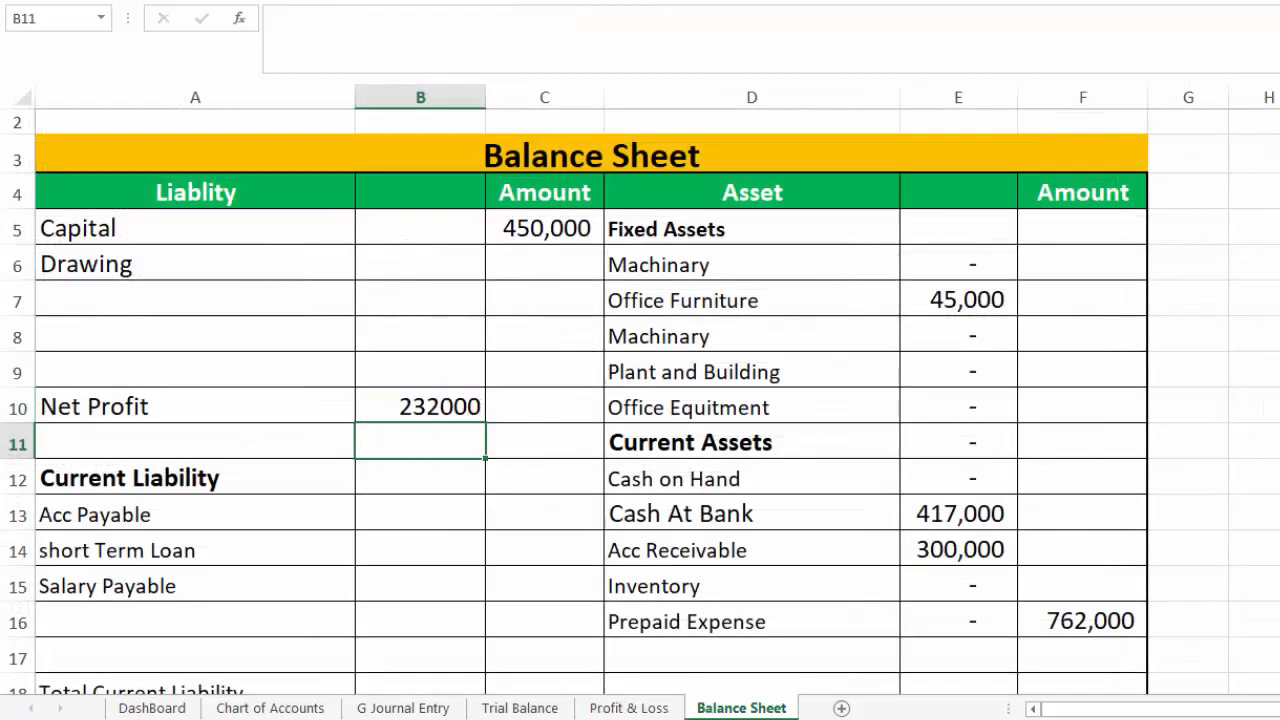
Check the Gross Loss amount cells in row 22 of the Profit & Loss sheet, then return to the Balance Sheet
left_click(629, 707)
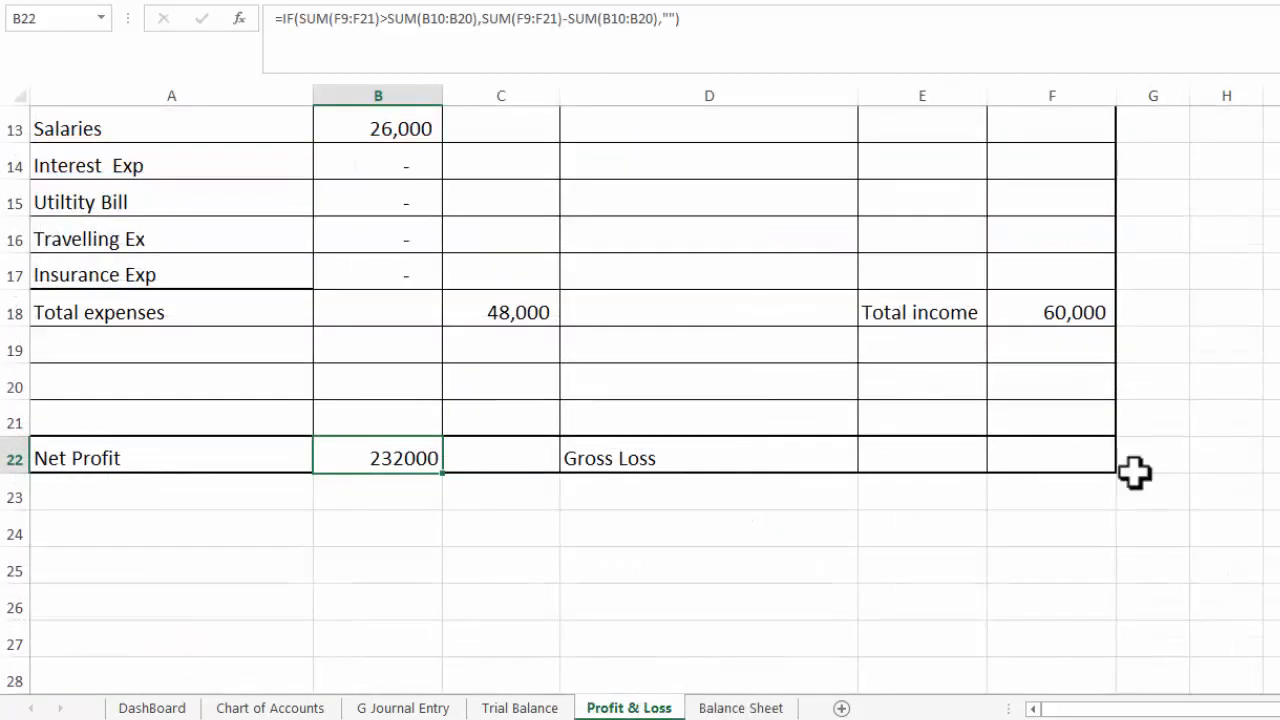
left_click(926, 457)
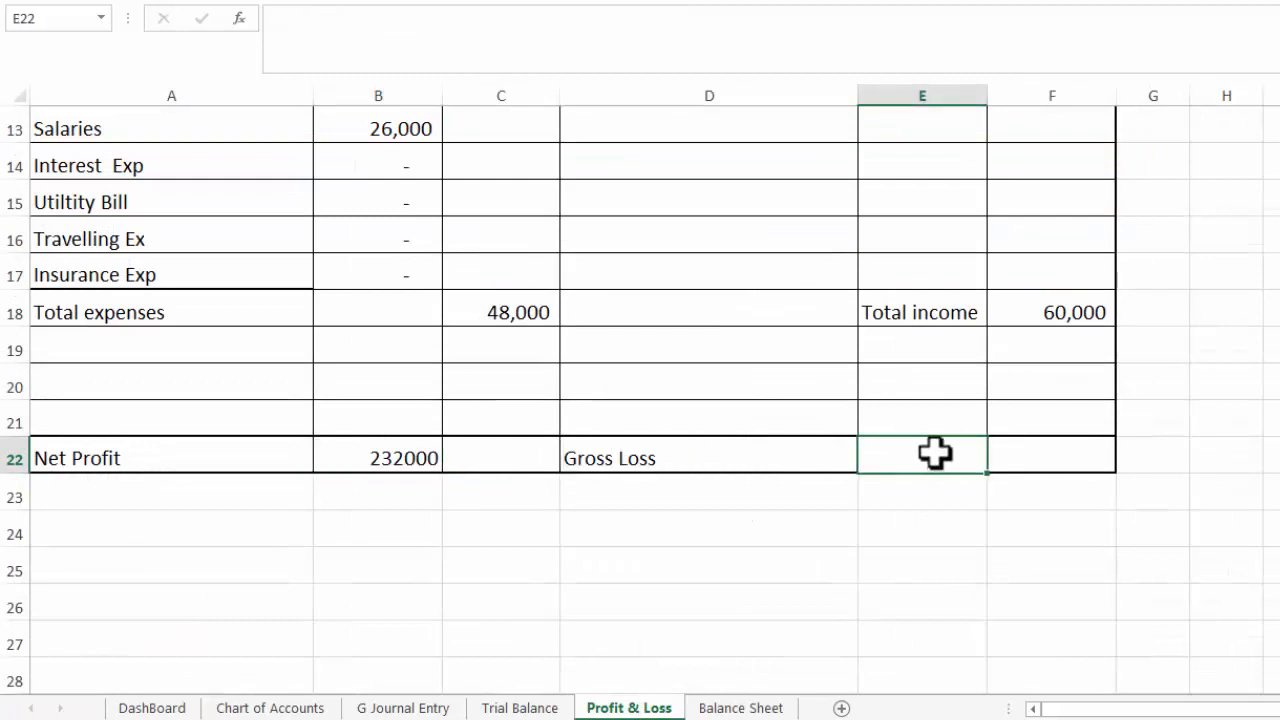
left_click(1031, 452)
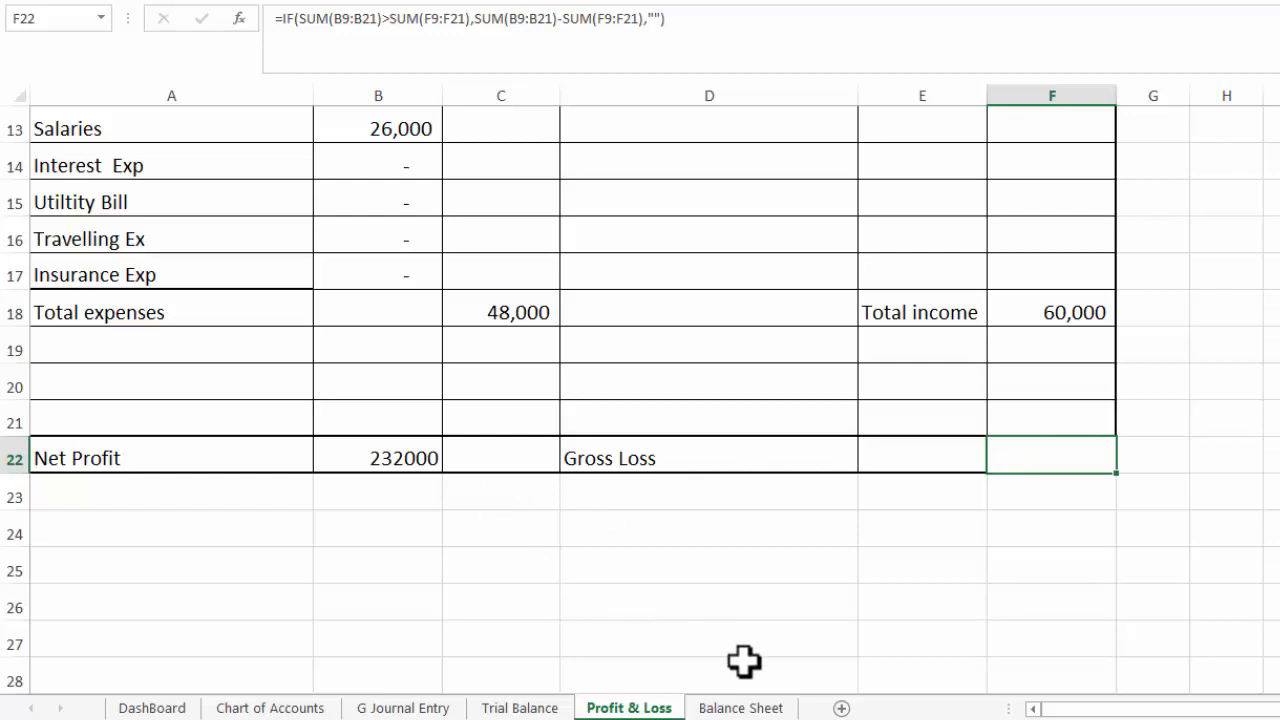
left_click(741, 706)
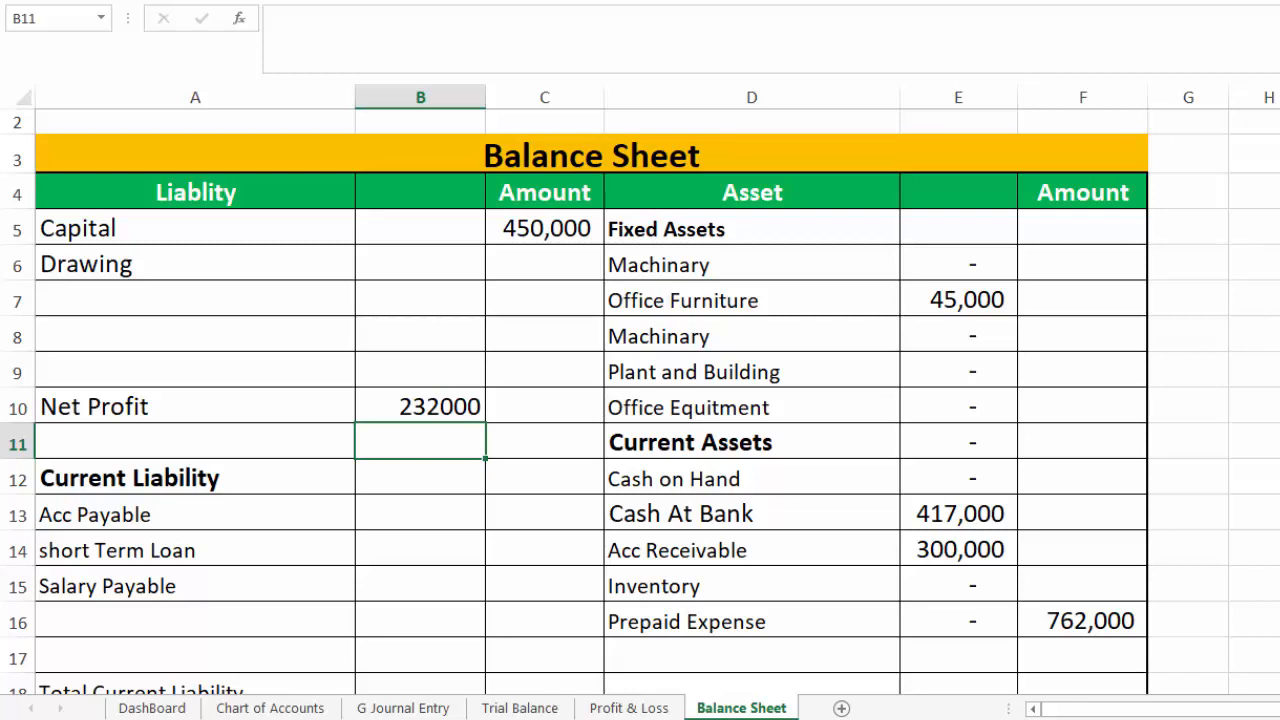
Copy the Office Furniture SUMIF formula from E7 to the Acc Payable cell B13 and fill it down to B15
scroll(640, 400, "down", 2)
scroll(640, 400, "down", 1)
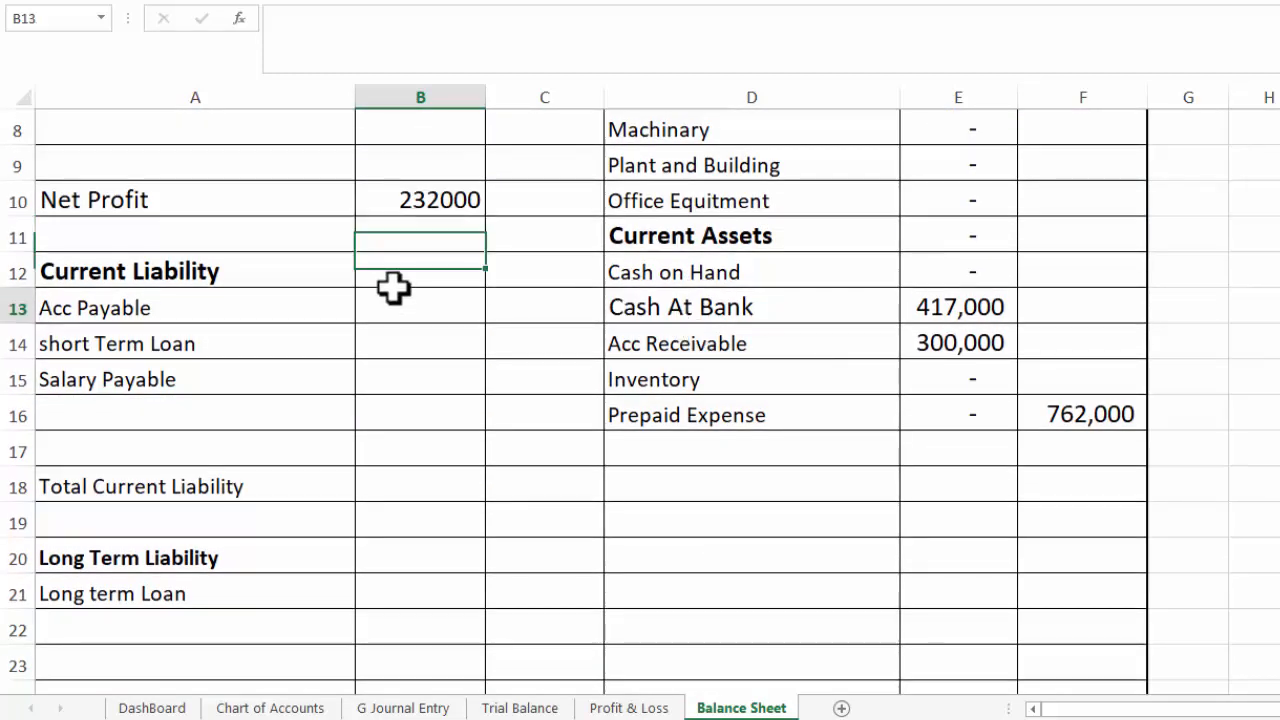
scroll(486, 257, "up", 3)
left_click(527, 258)
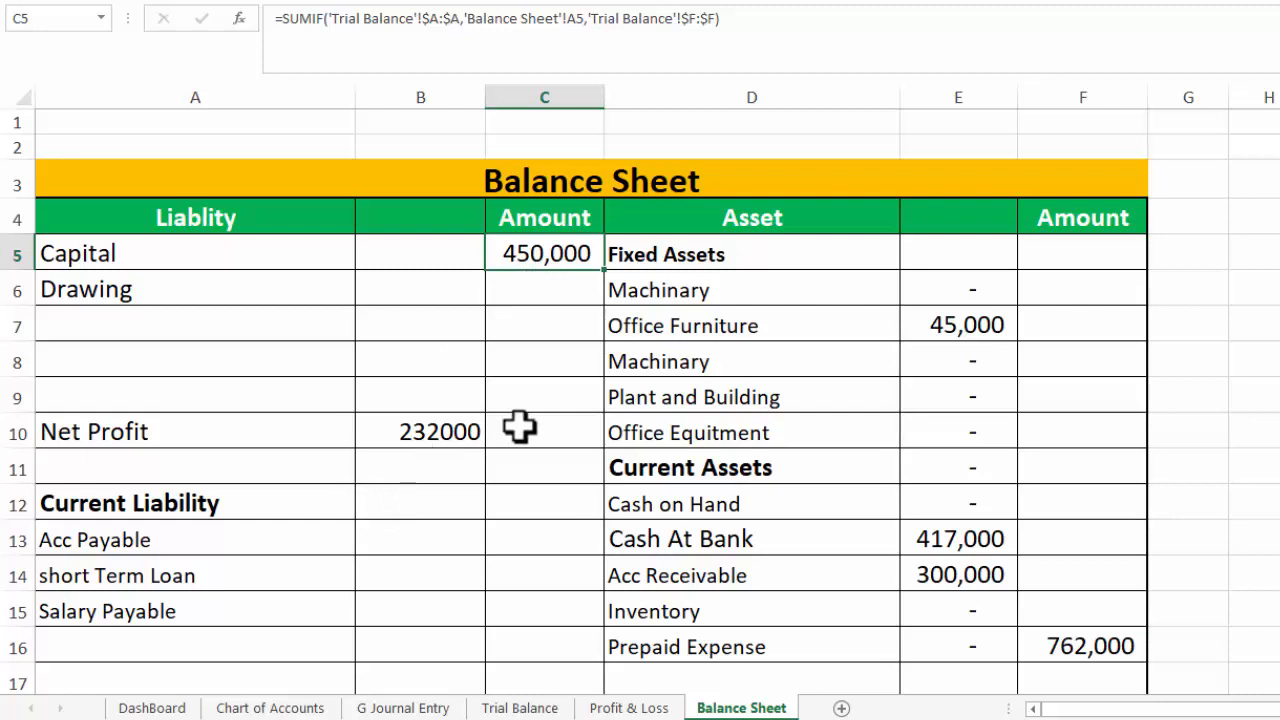
left_click(970, 325)
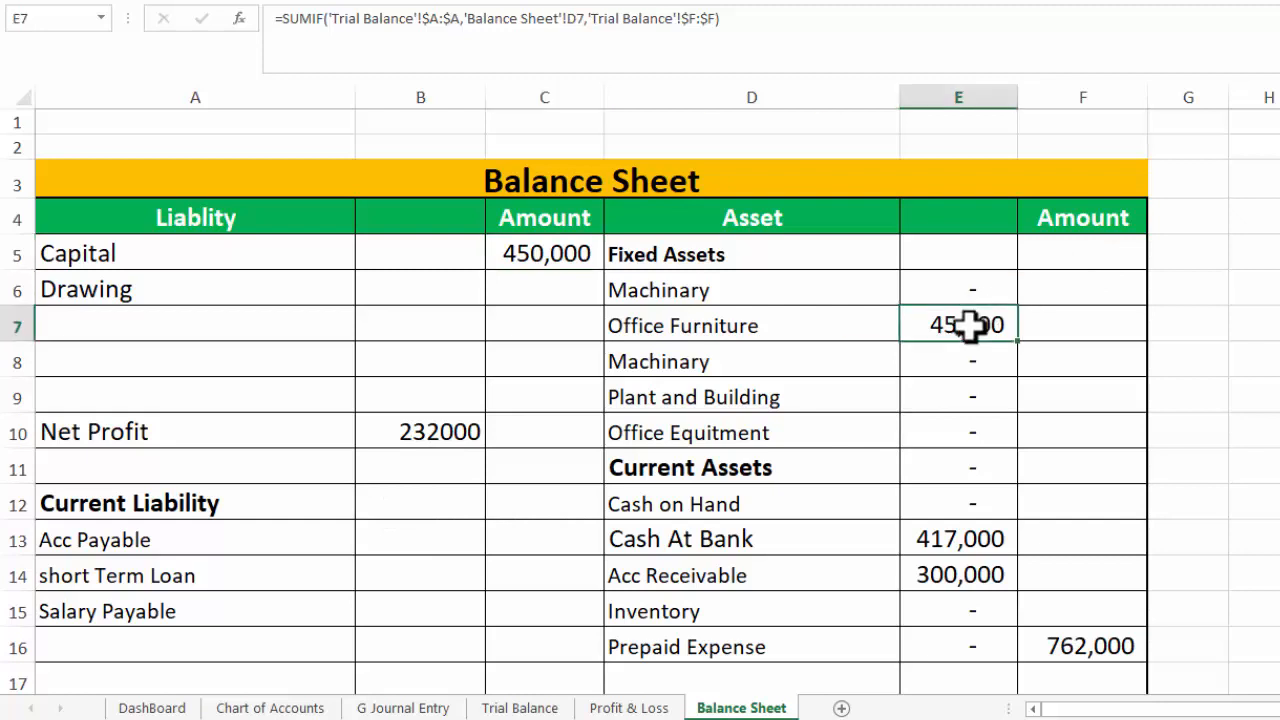
key("ctrl+c")
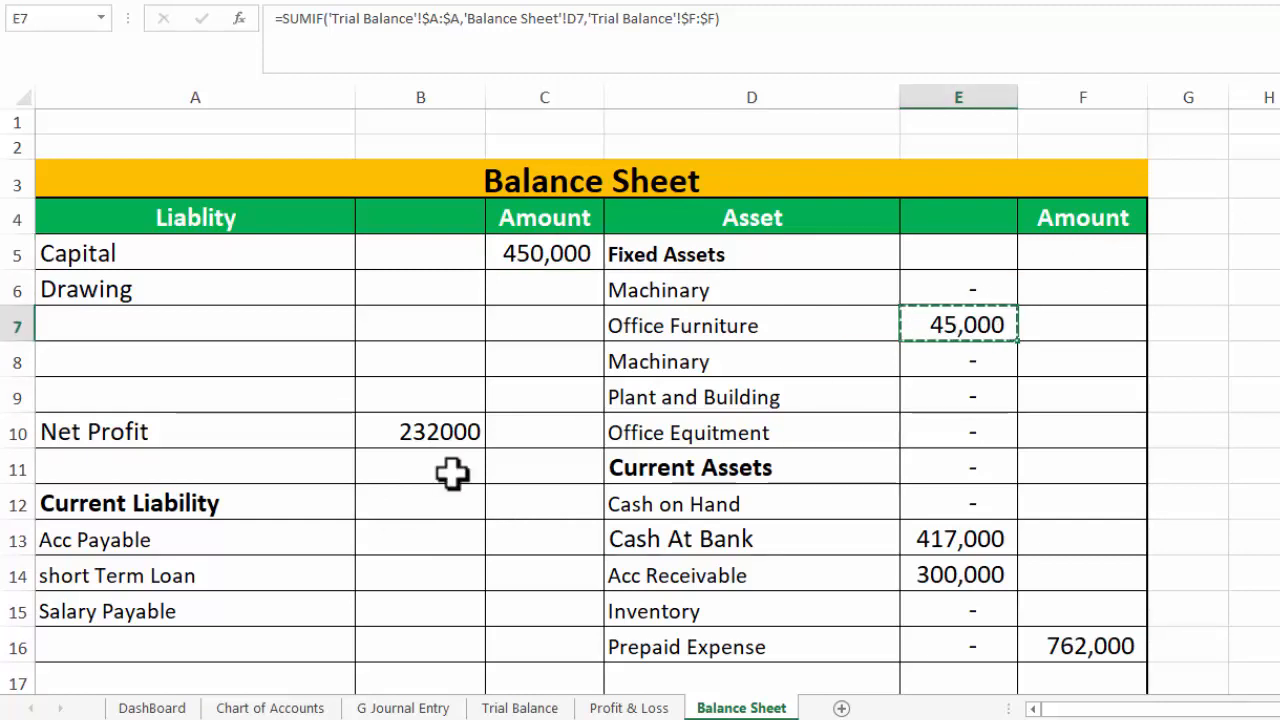
left_click(430, 531)
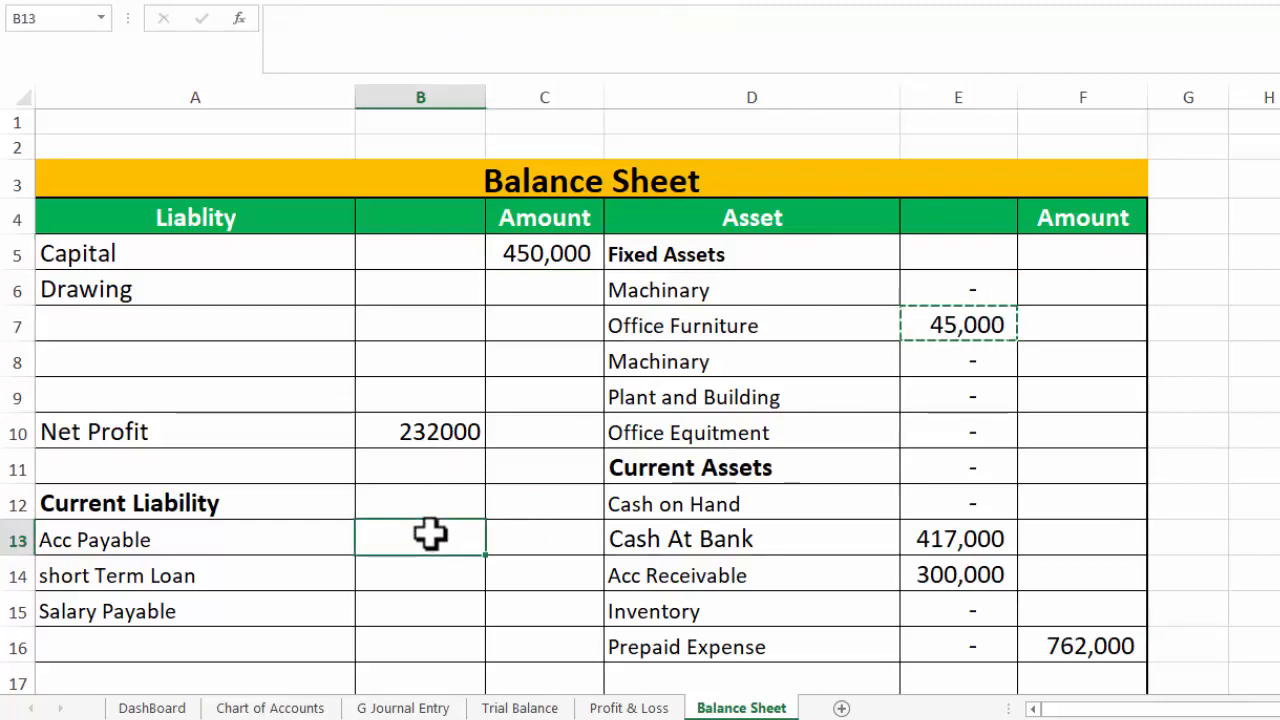
key("ctrl+v")
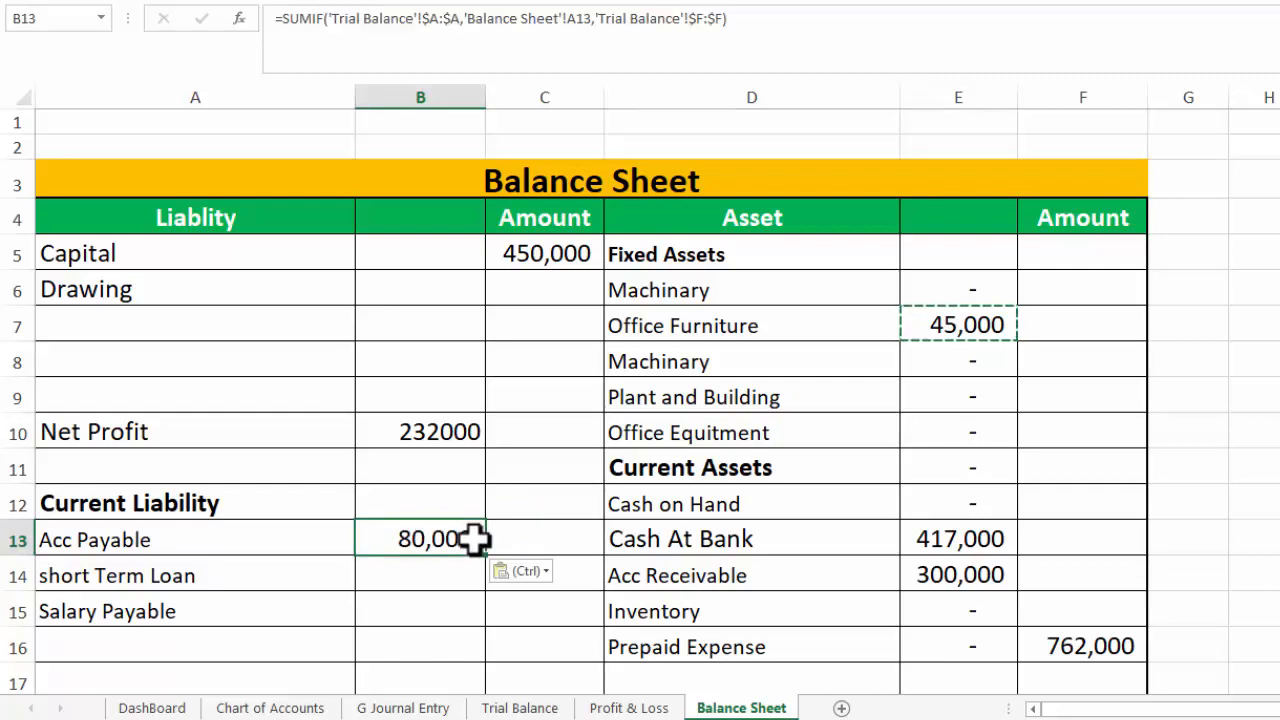
double_click(486, 557)
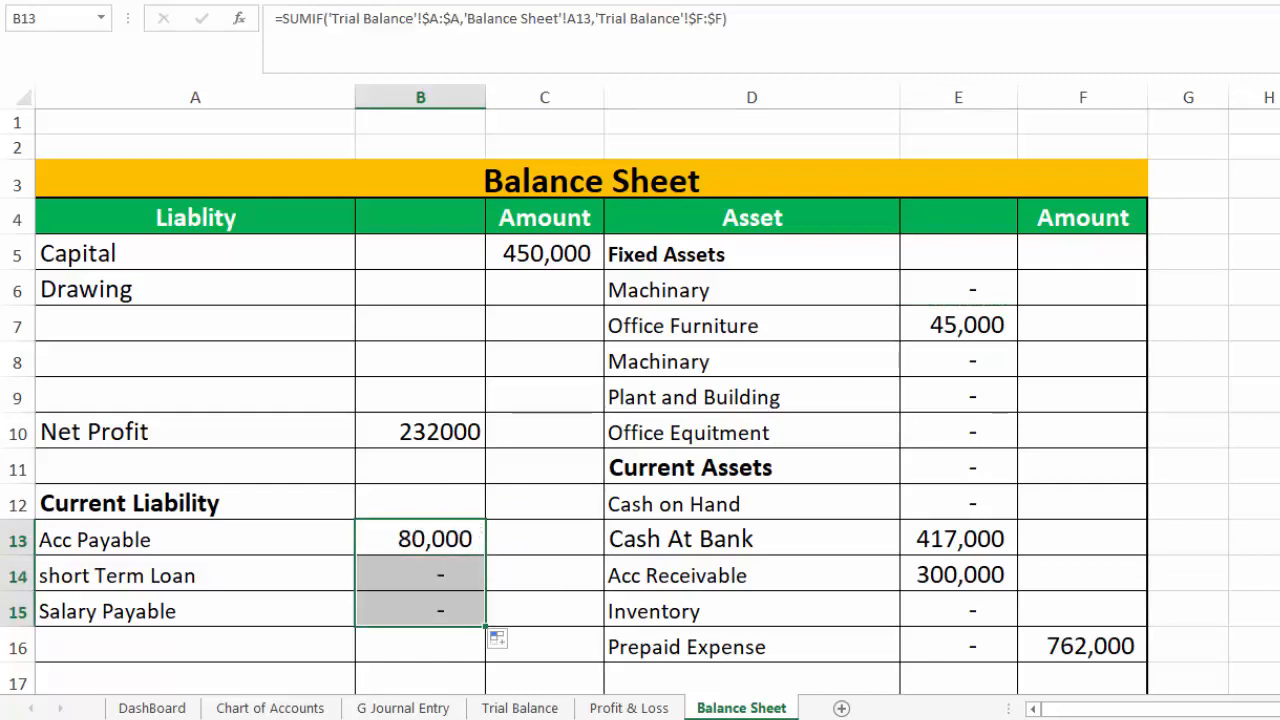
Remove all borders from the empty range A30:G40 beneath the balance sheet table
scroll(640, 400, "down", 2)
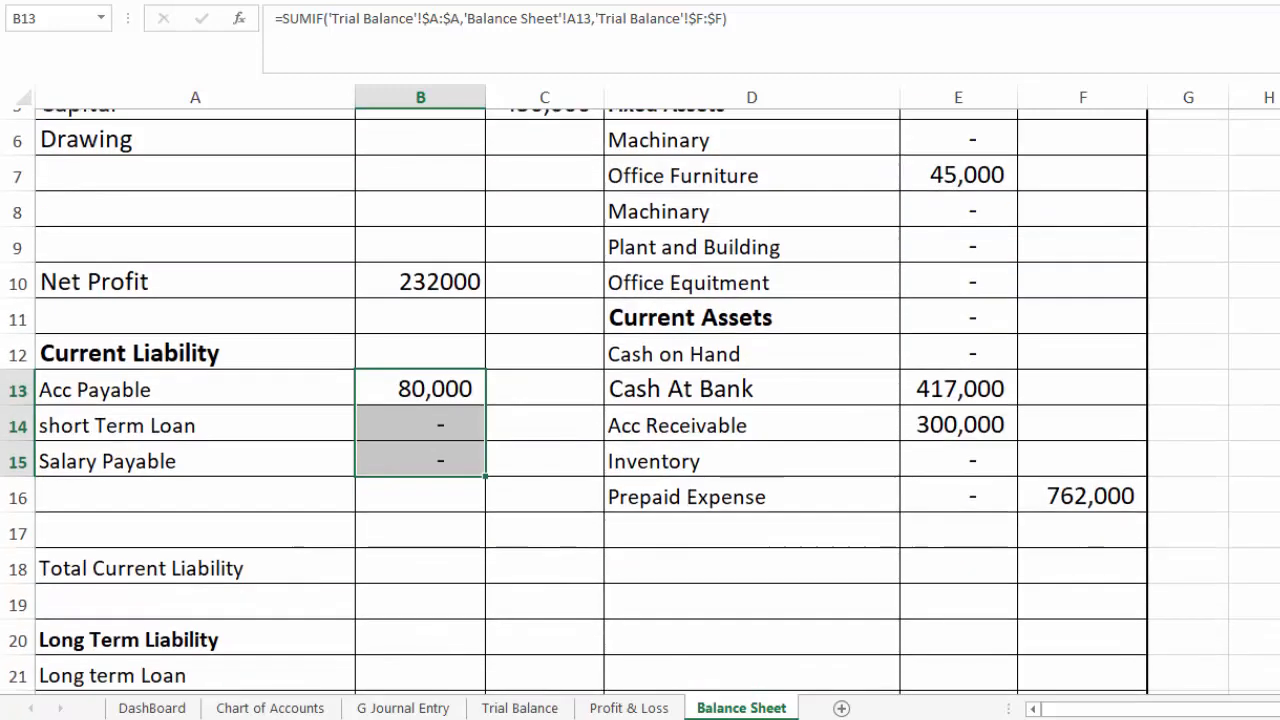
scroll(640, 400, "down", 1)
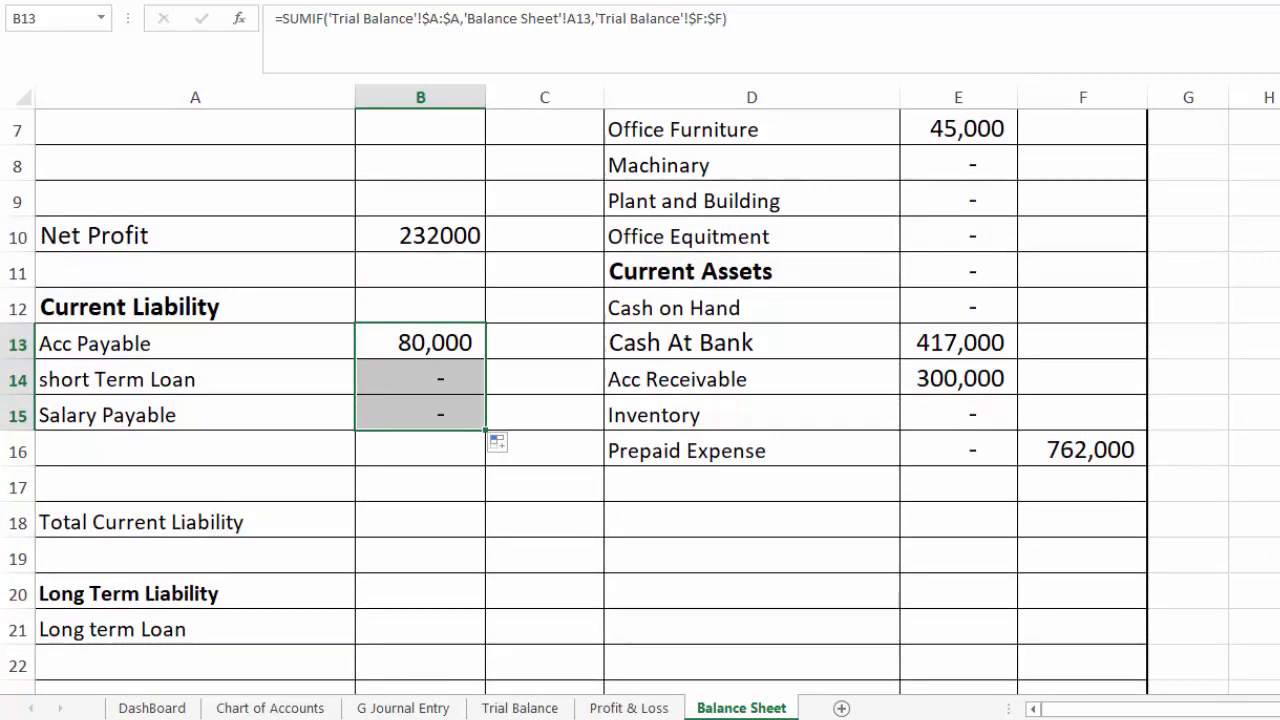
scroll(640, 400, "up", 4)
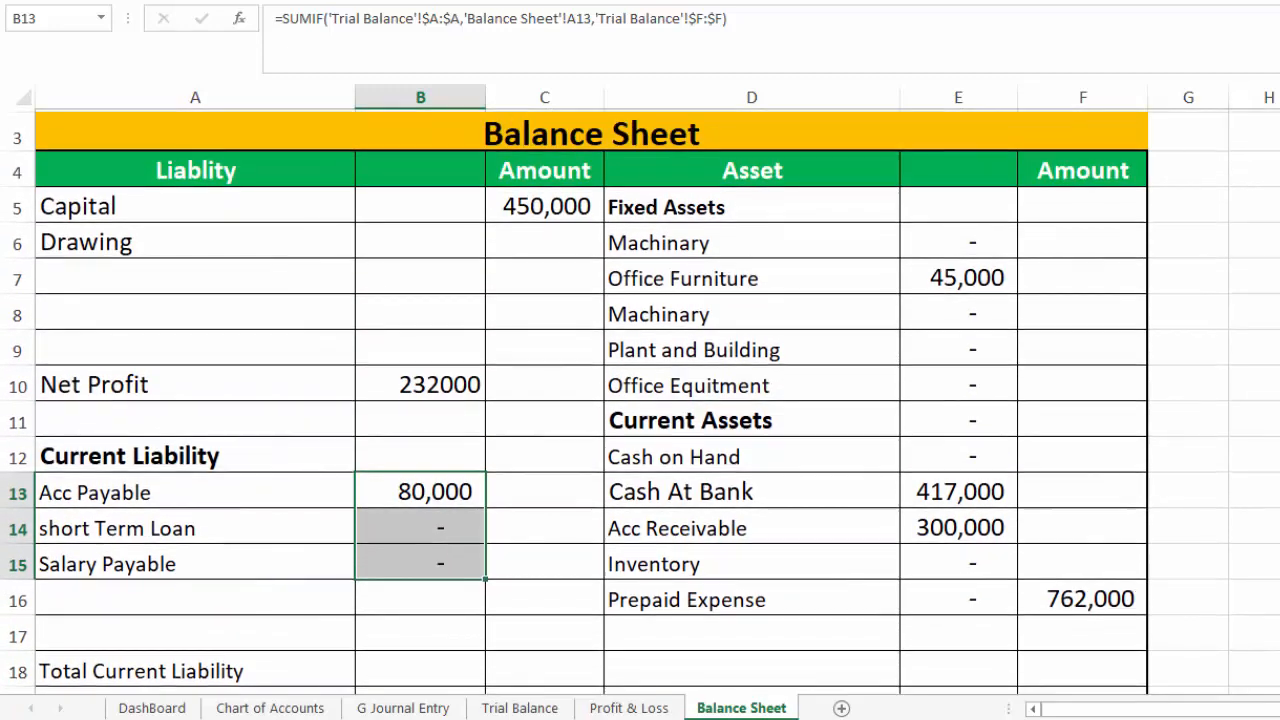
scroll(640, 400, "down", 4)
scroll(640, 400, "down", 4)
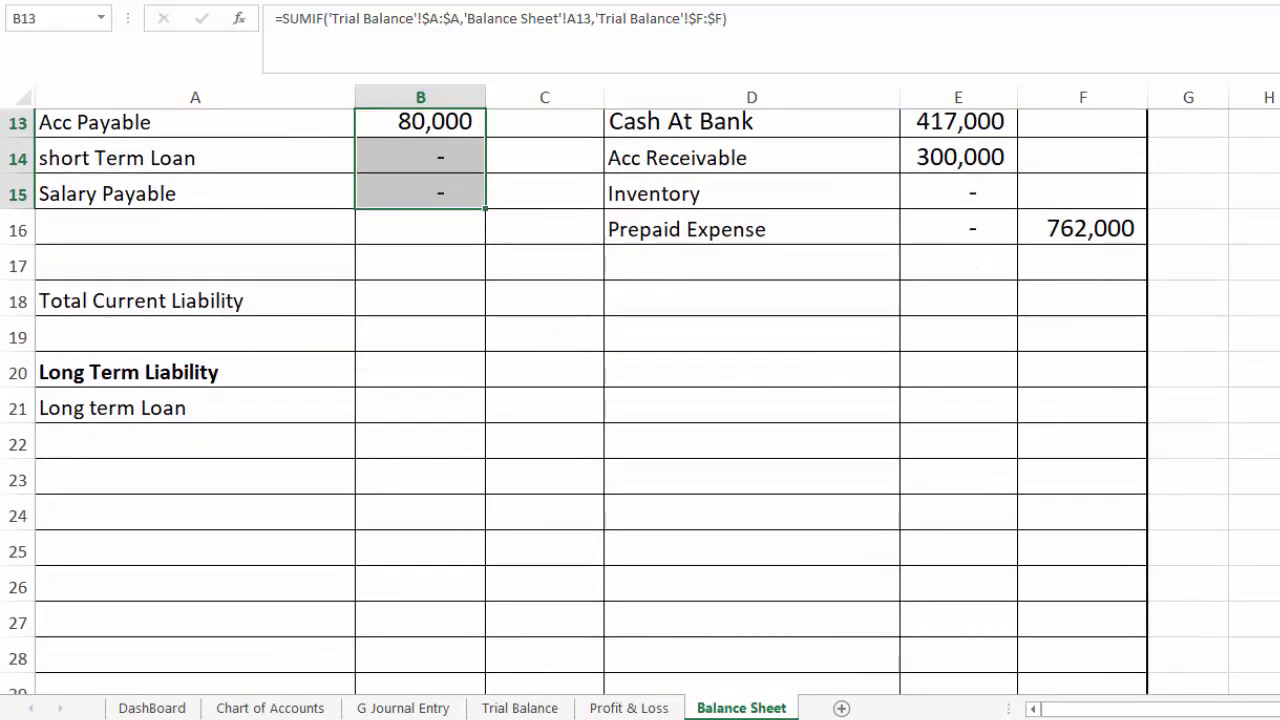
scroll(640, 400, "down", 3)
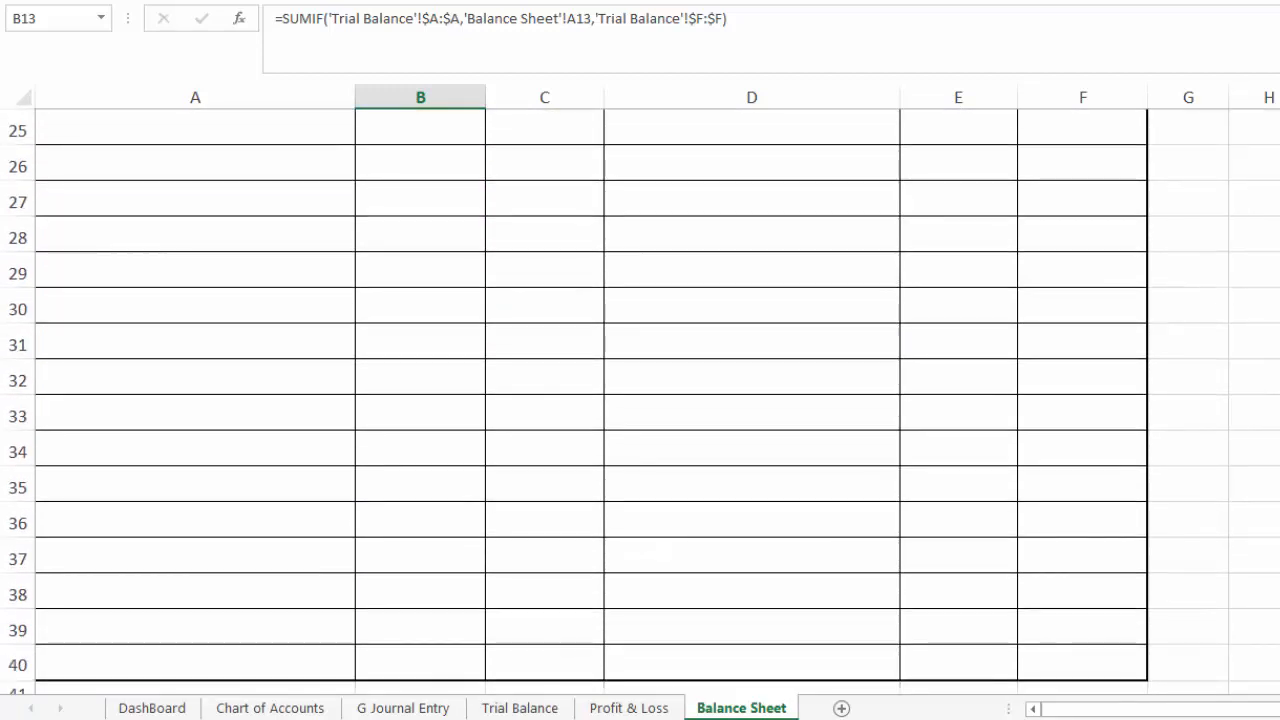
left_click_drag(1194, 666, 58, 292)
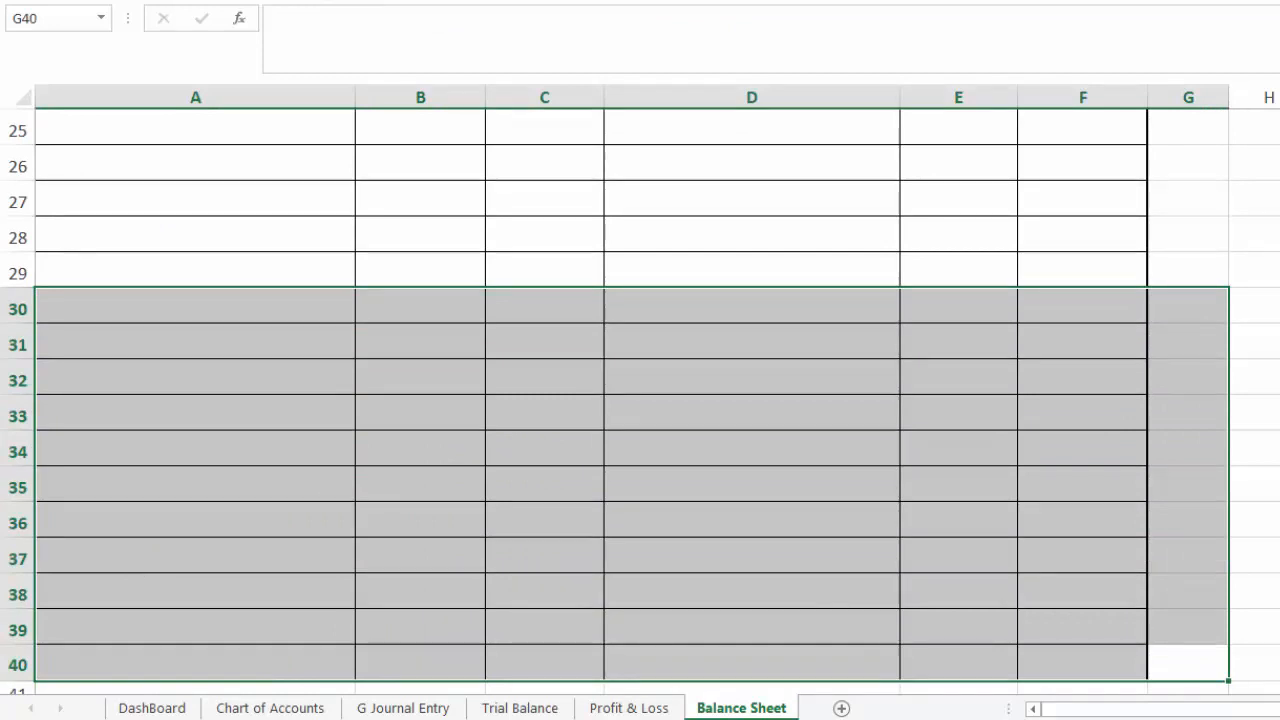
left_click(288, 1)
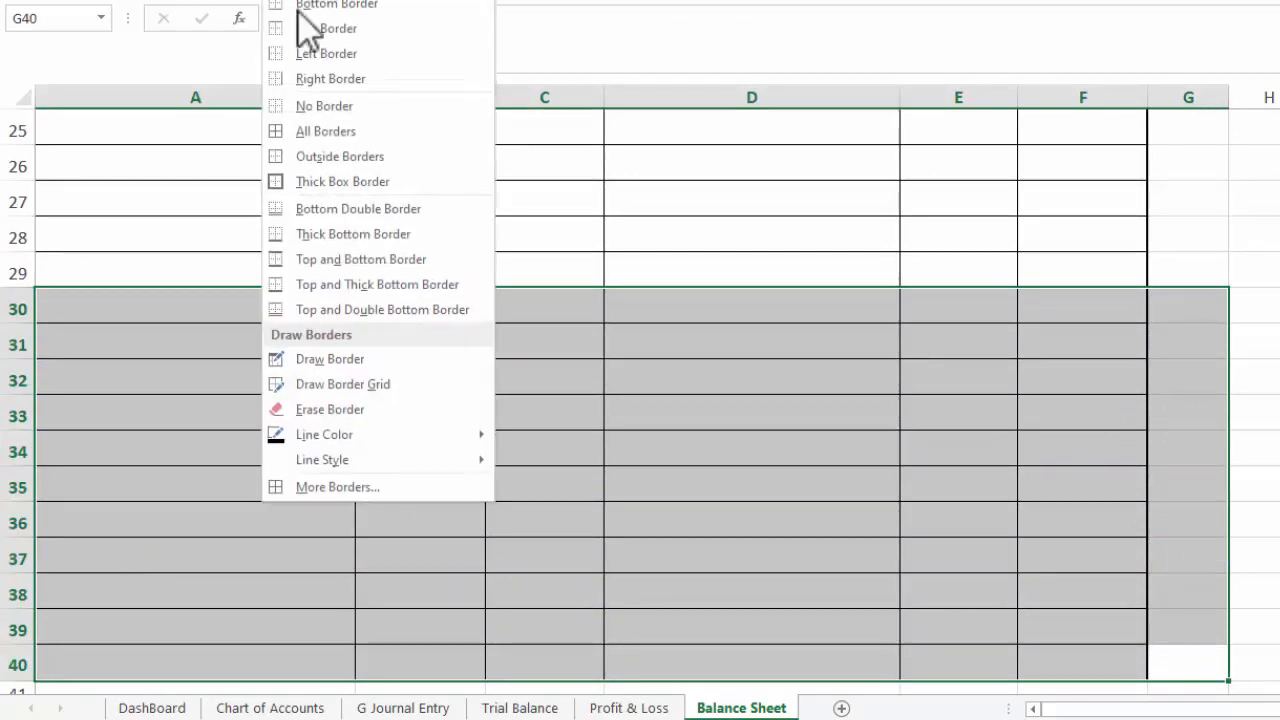
left_click(303, 107)
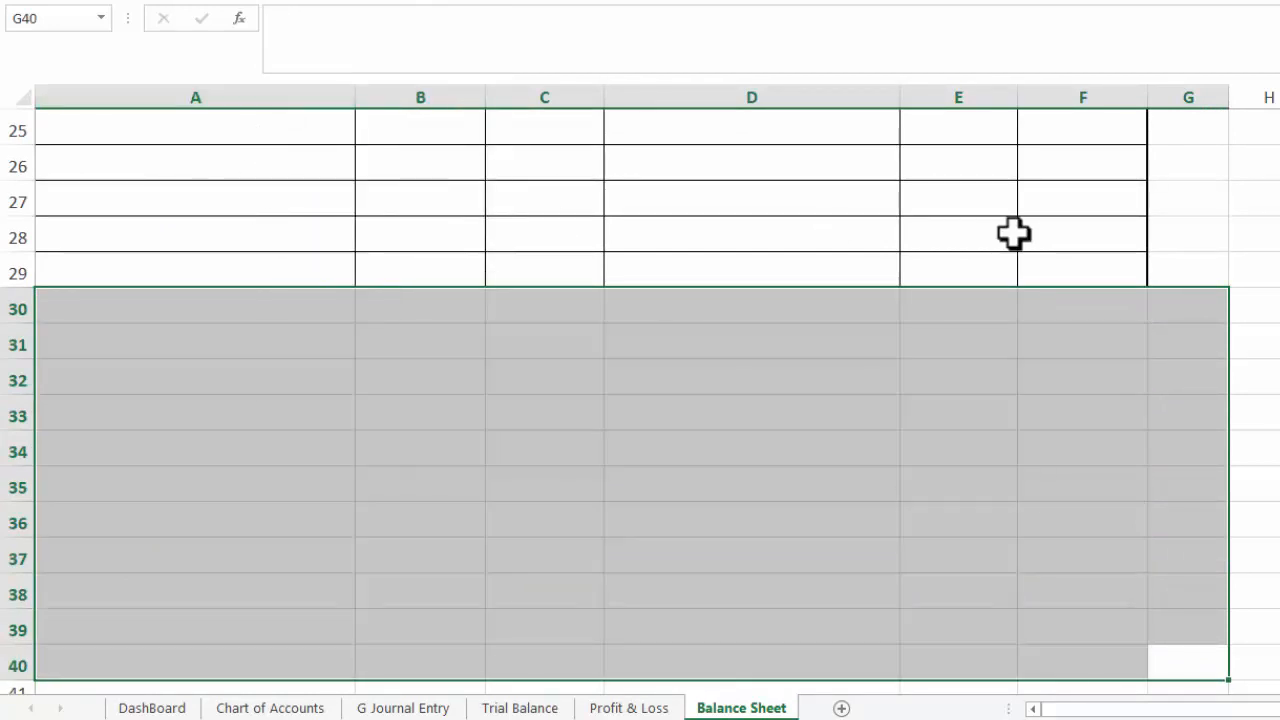
Apply a thick box border around the balance sheet body A5:F29
left_click_drag(1106, 267, 183, 243)
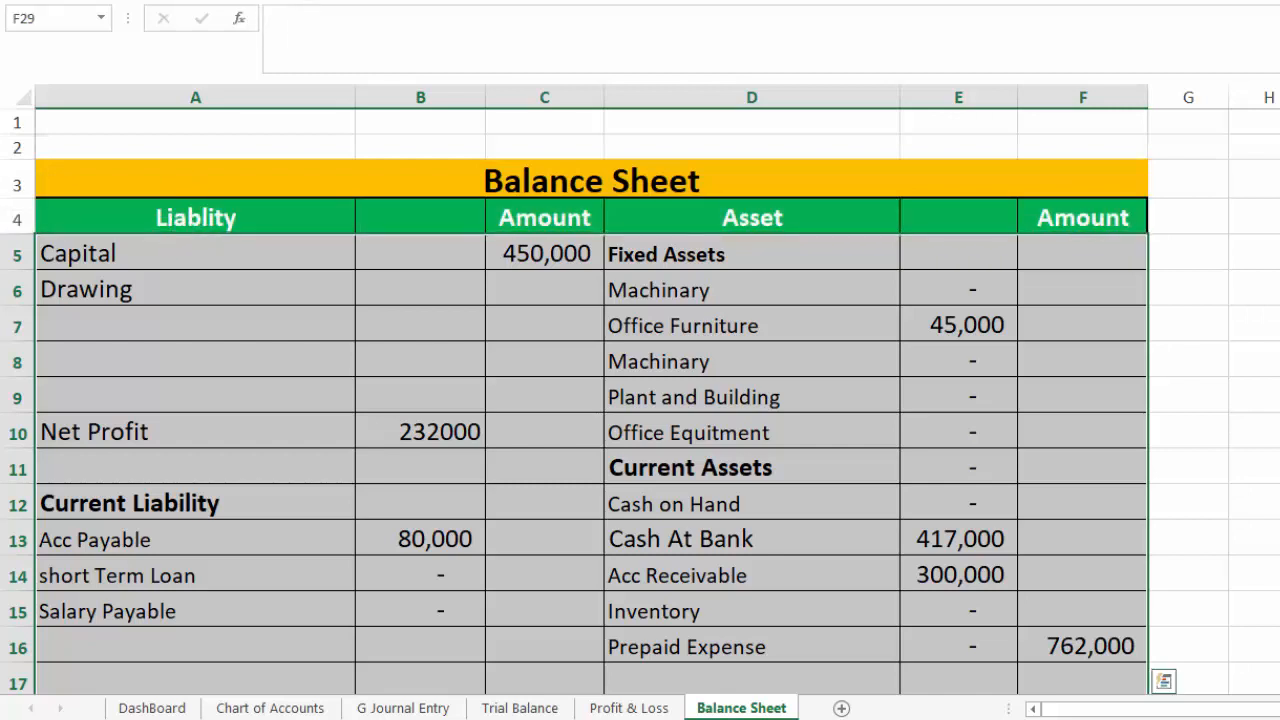
left_click(270, 2)
left_click(302, 181)
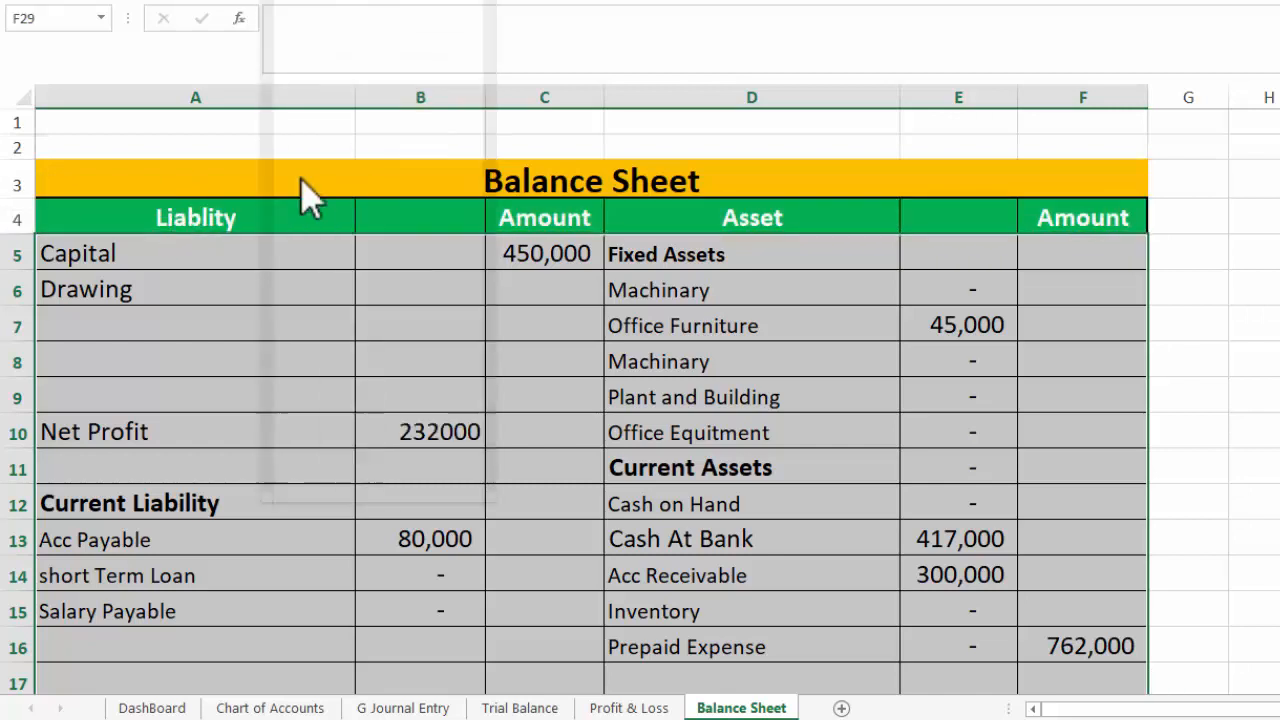
Enter the label Total Liablities in cell A29 of the Balance Sheet
scroll(1257, 339, "down", 7)
left_click(226, 411)
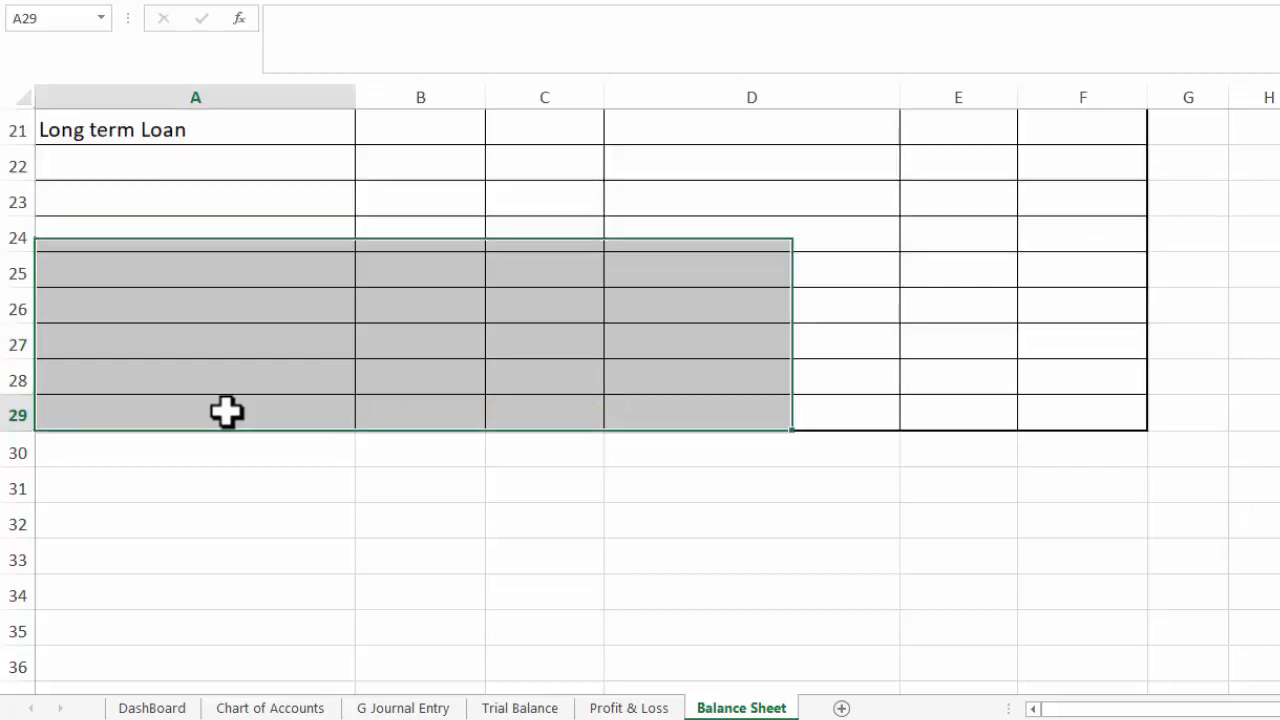
type("tOTAL")
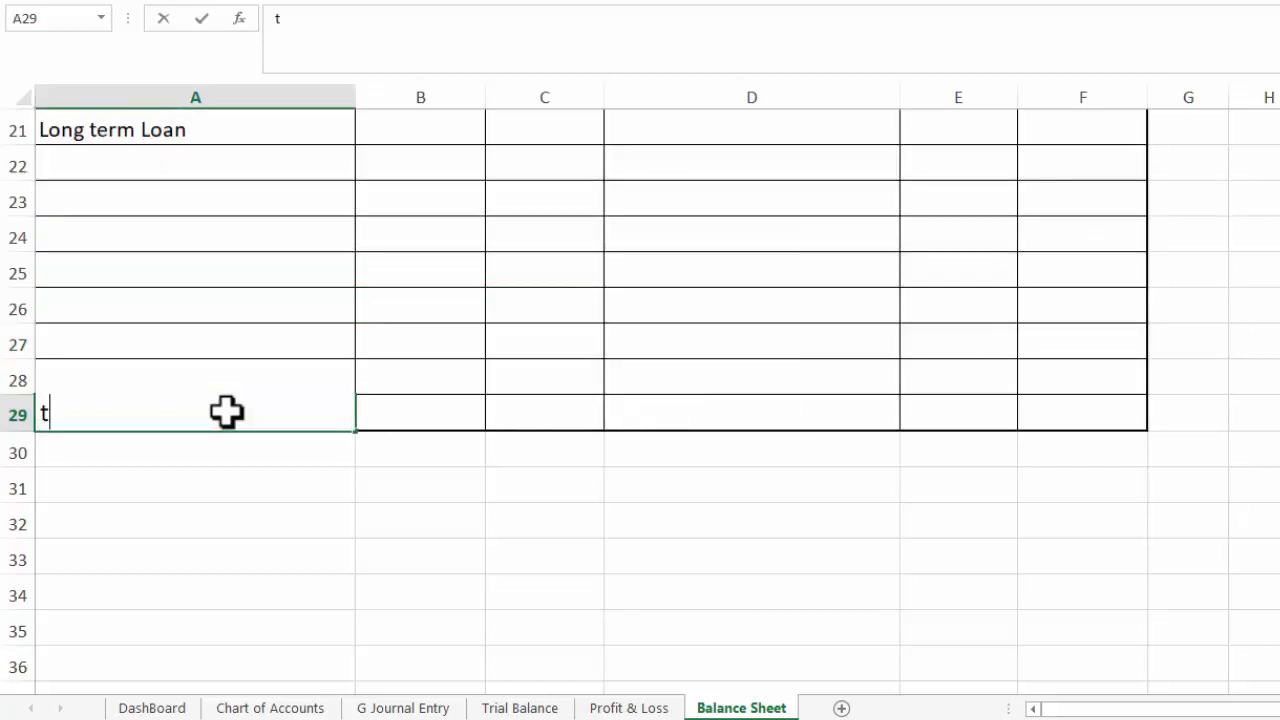
key("BackSpace")
key("BackSpace")
key("BackSpace")
key("BackSpace")
type("O")
key("BackSpace")
key("BackSpace")
type("To")
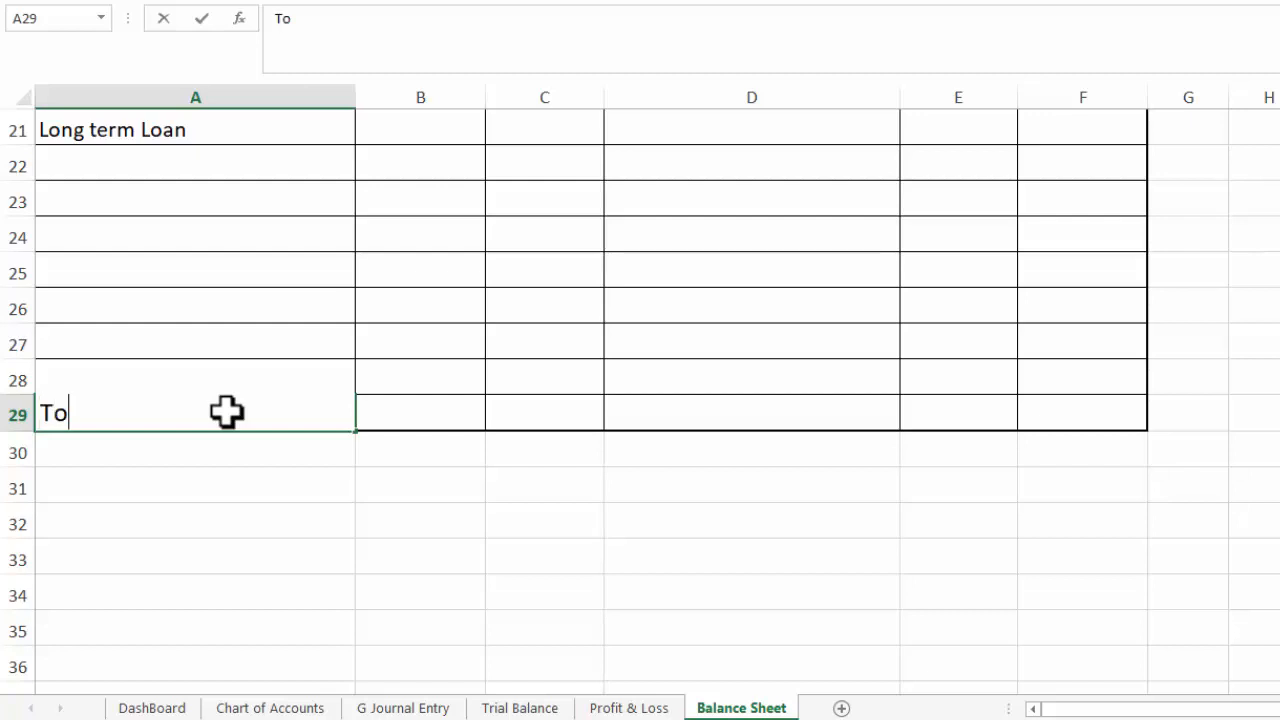
type("tal Liablit")
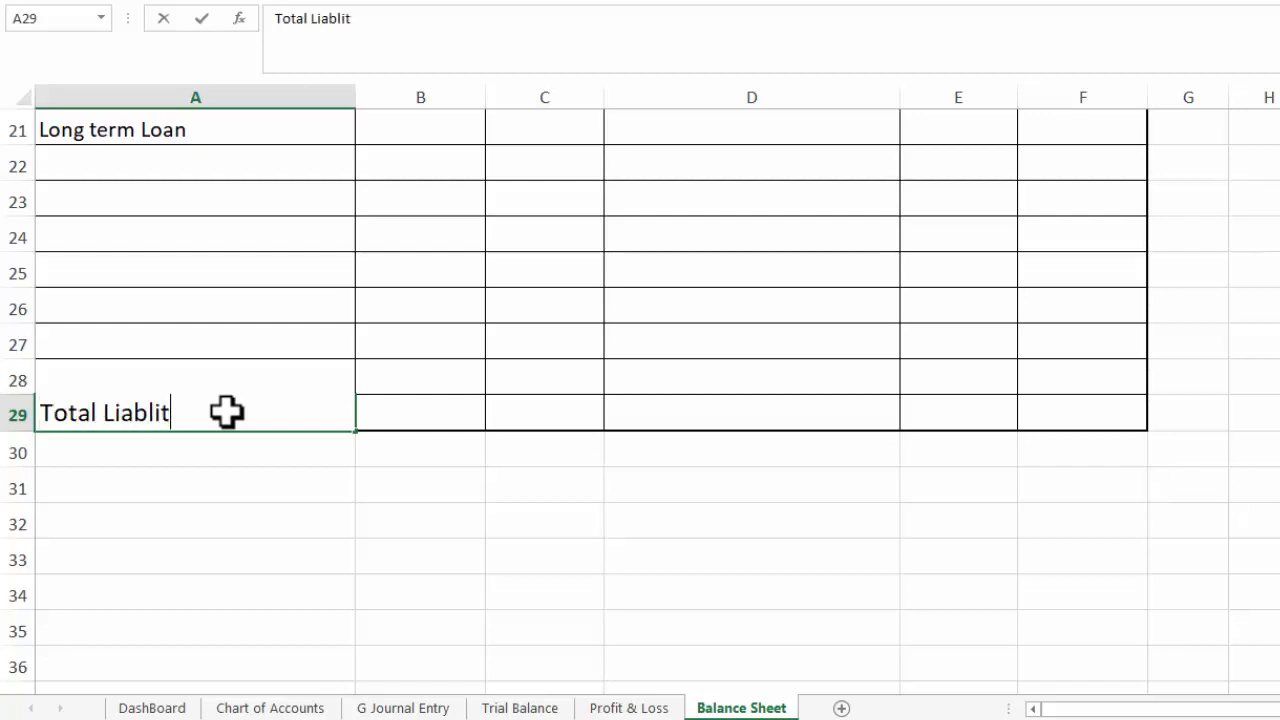
key("Tab")
key("Tab")
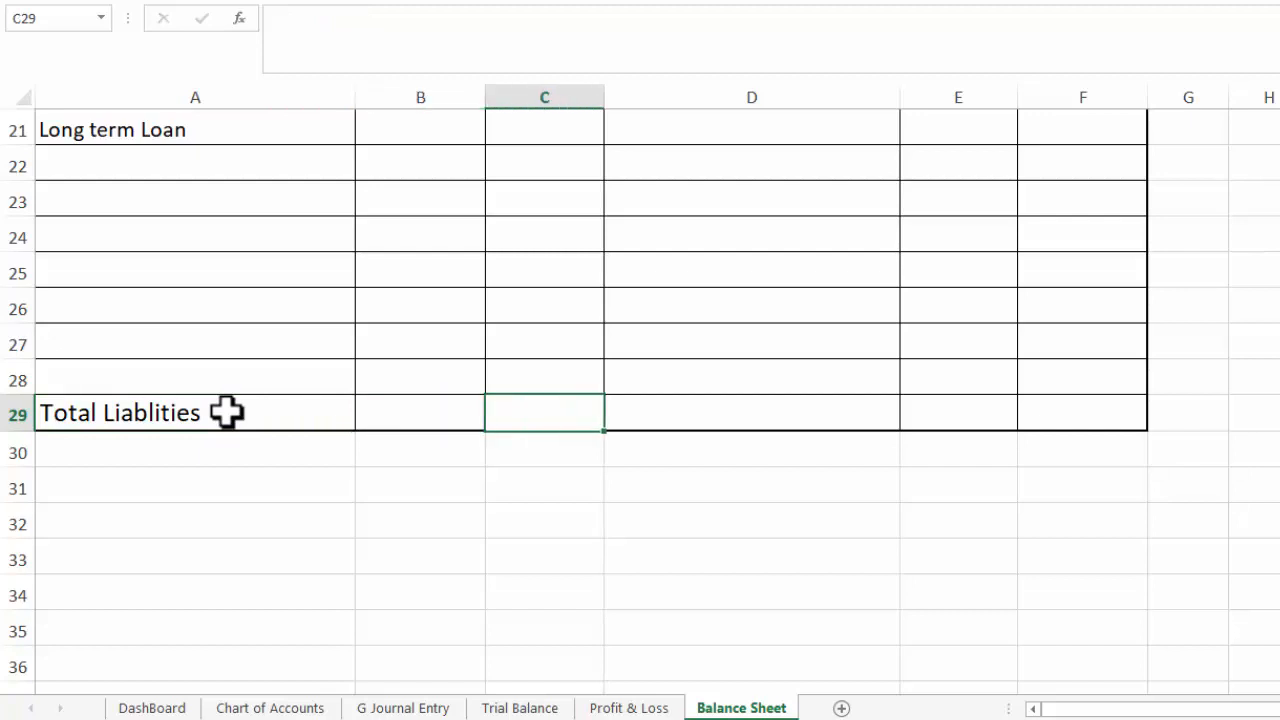
Enter =SUM(B10:B25) in cell C26 to add up net profit and the liabilities
scroll(949, 503, "up", 5)
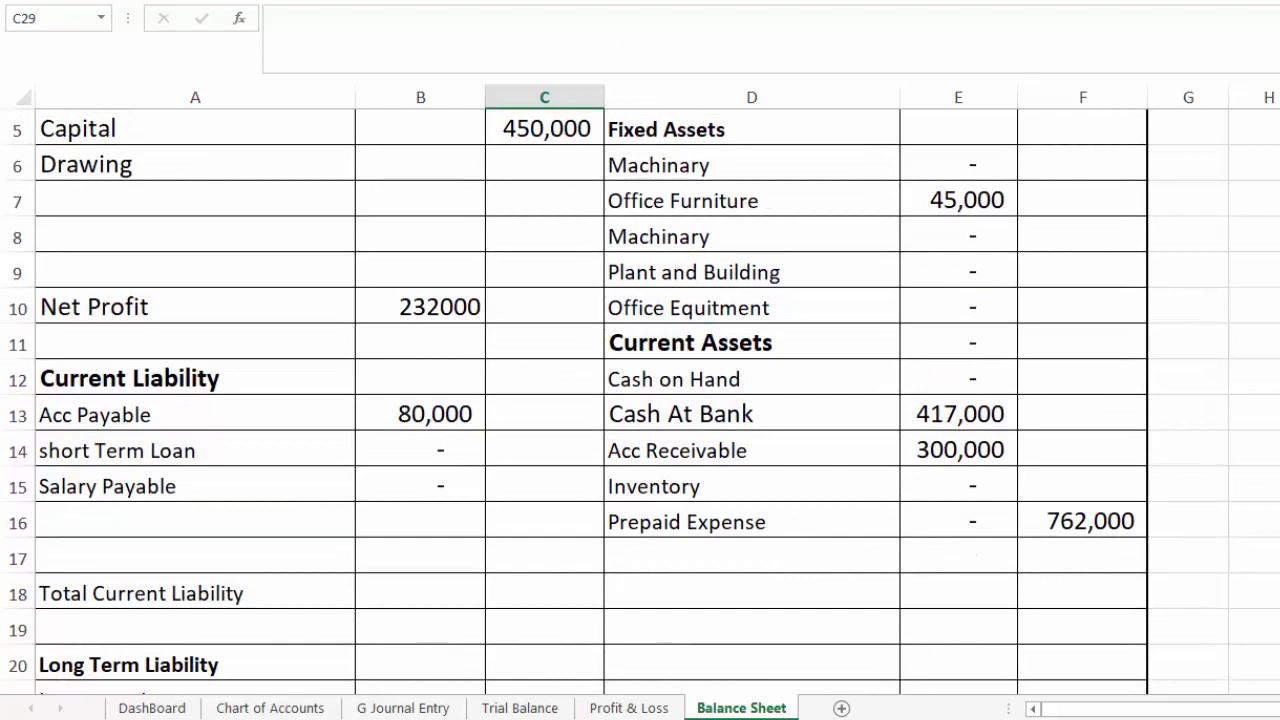
scroll(578, 631, "down", 3)
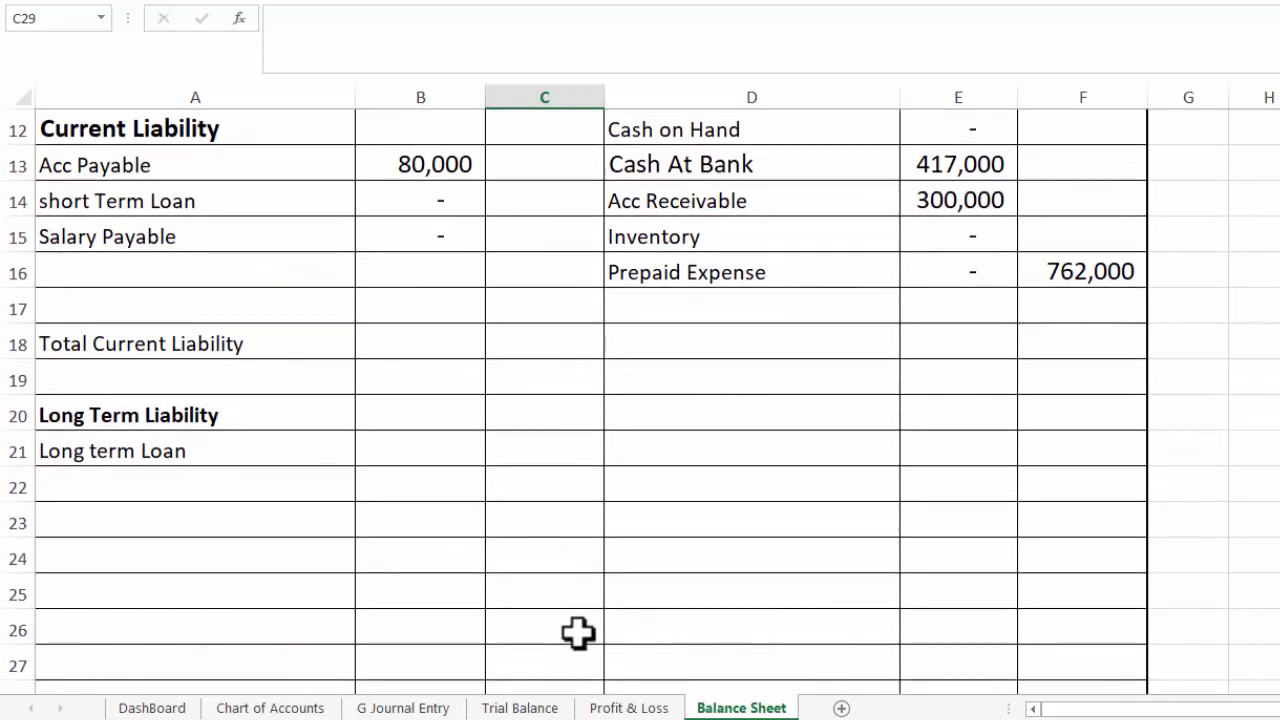
left_click(565, 630)
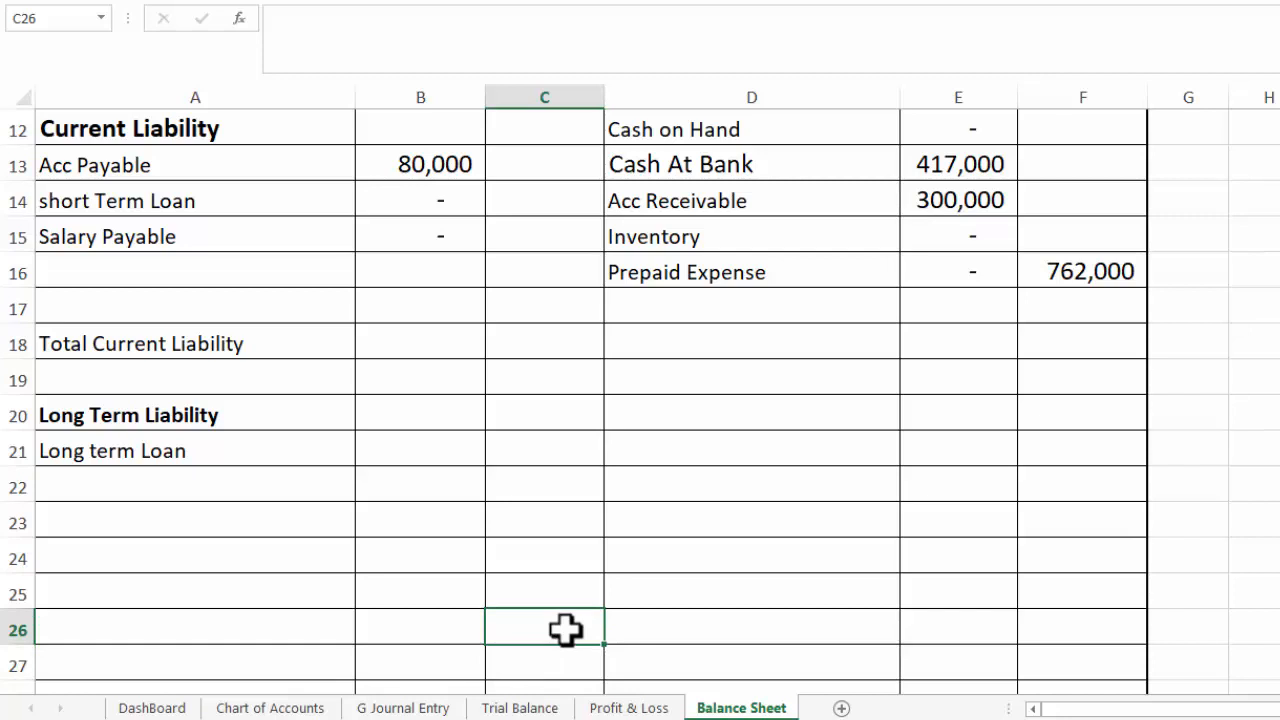
type("=sum")
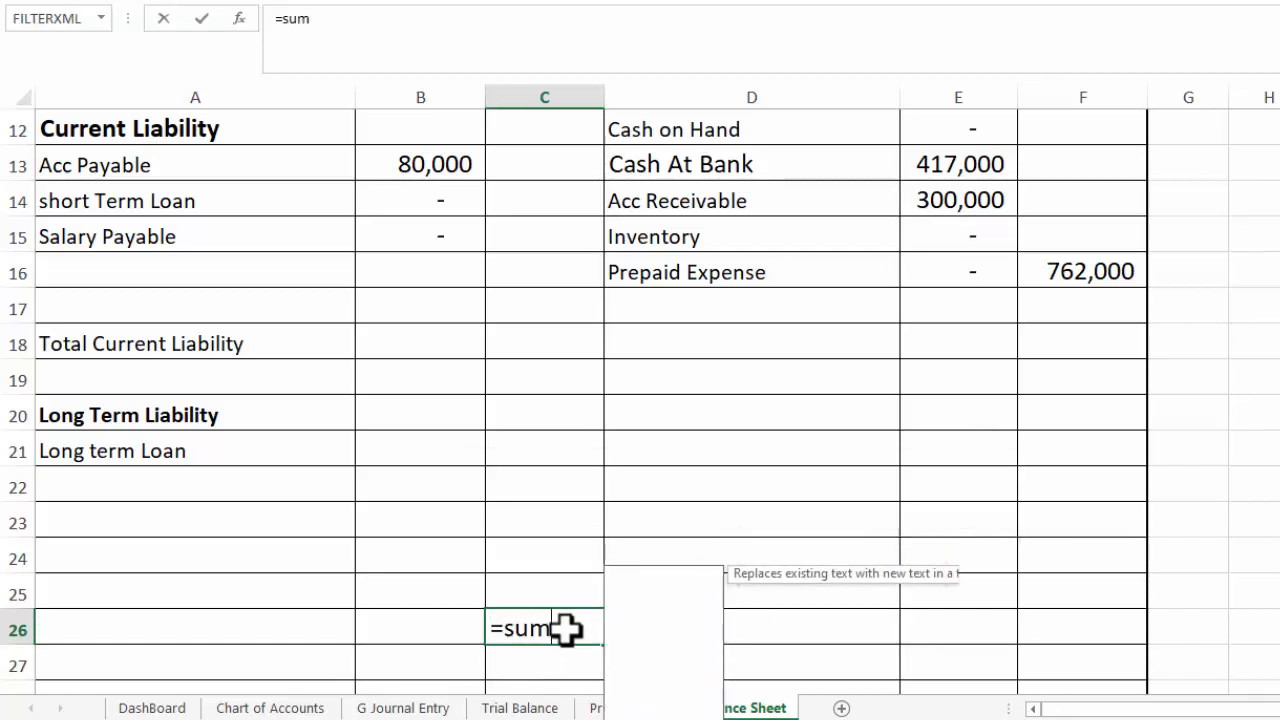
type("(")
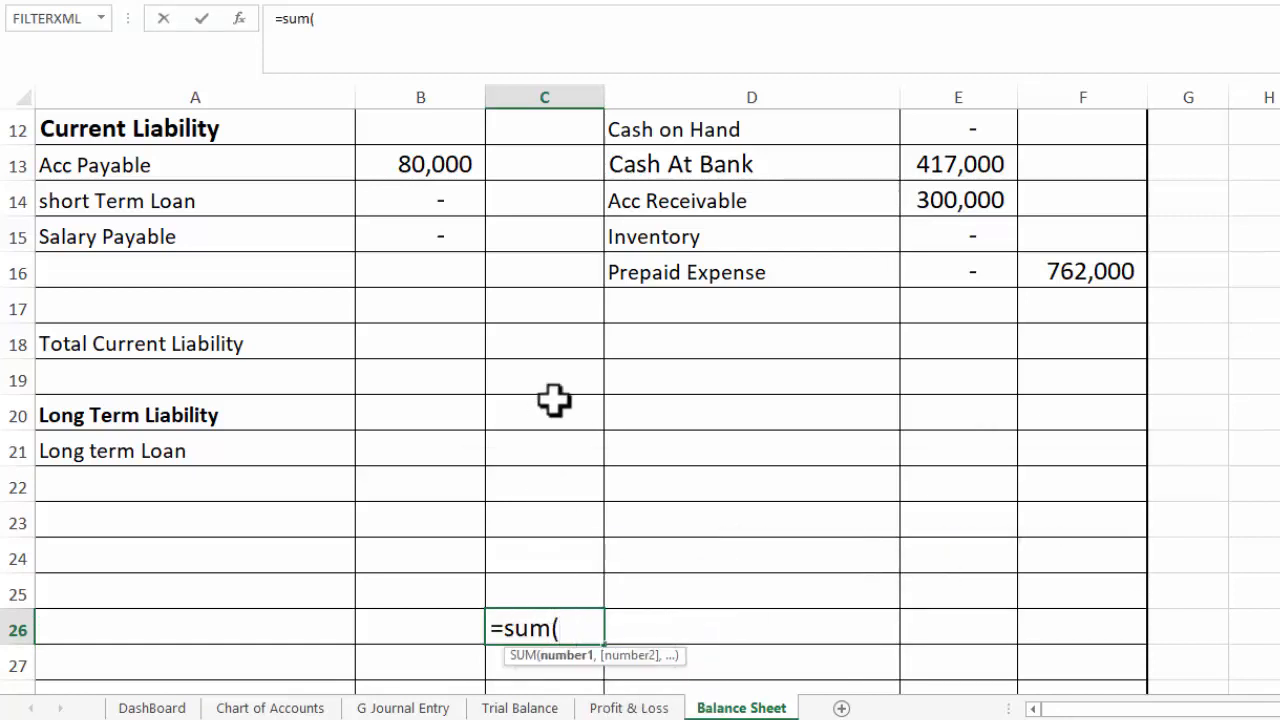
scroll(766, 403, "up", 4)
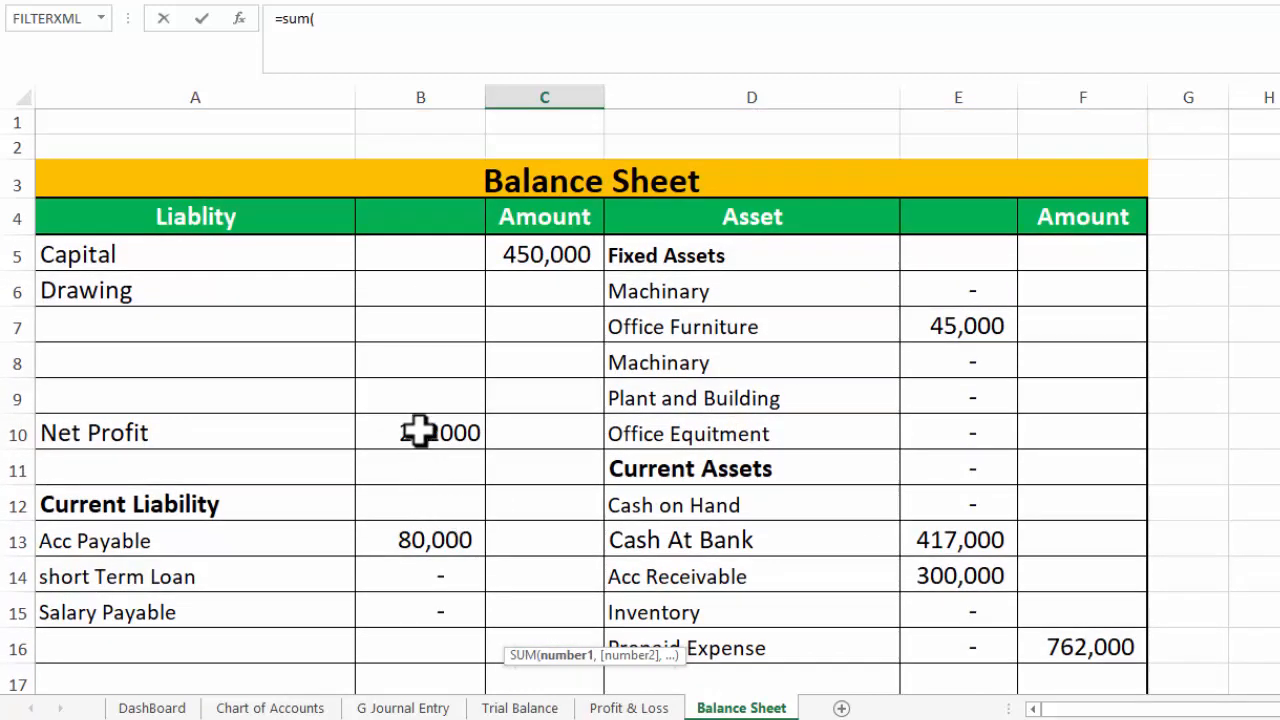
mouse_move(418, 432)
left_mouse_down()
mouse_move(386, 691)
mouse_move(395, 443)
left_mouse_up()
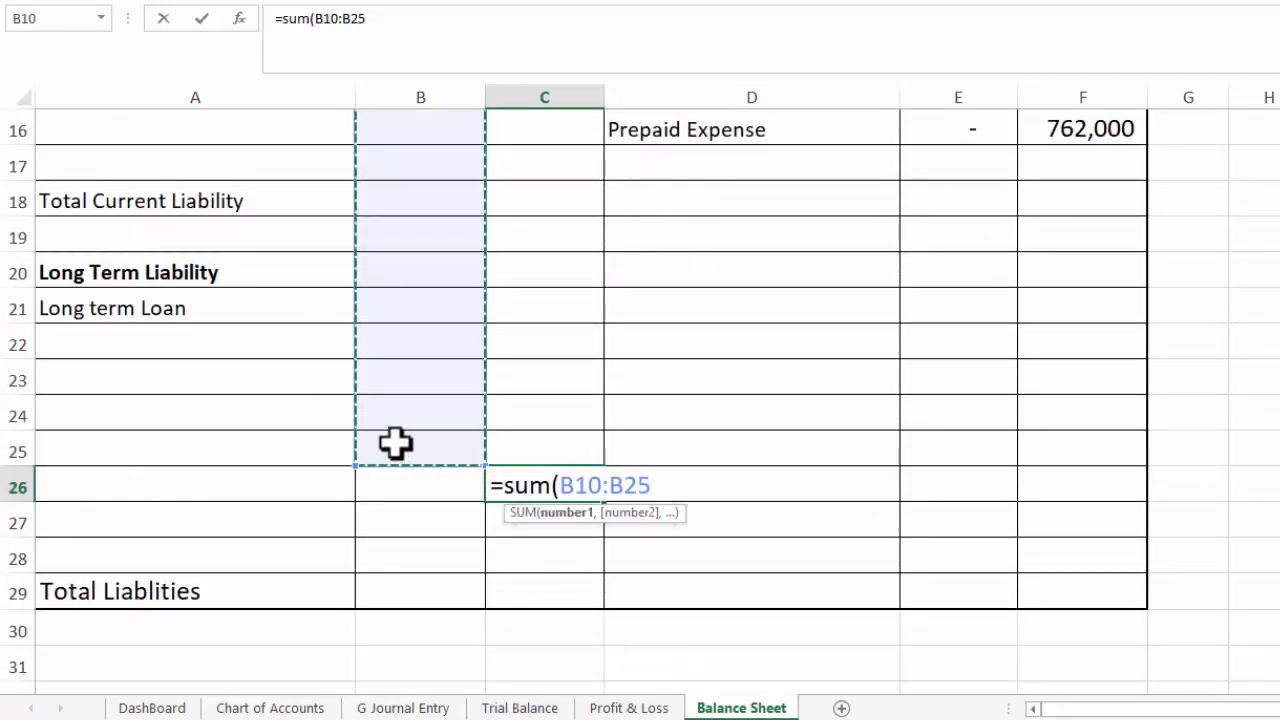
type(")")
key("Return")
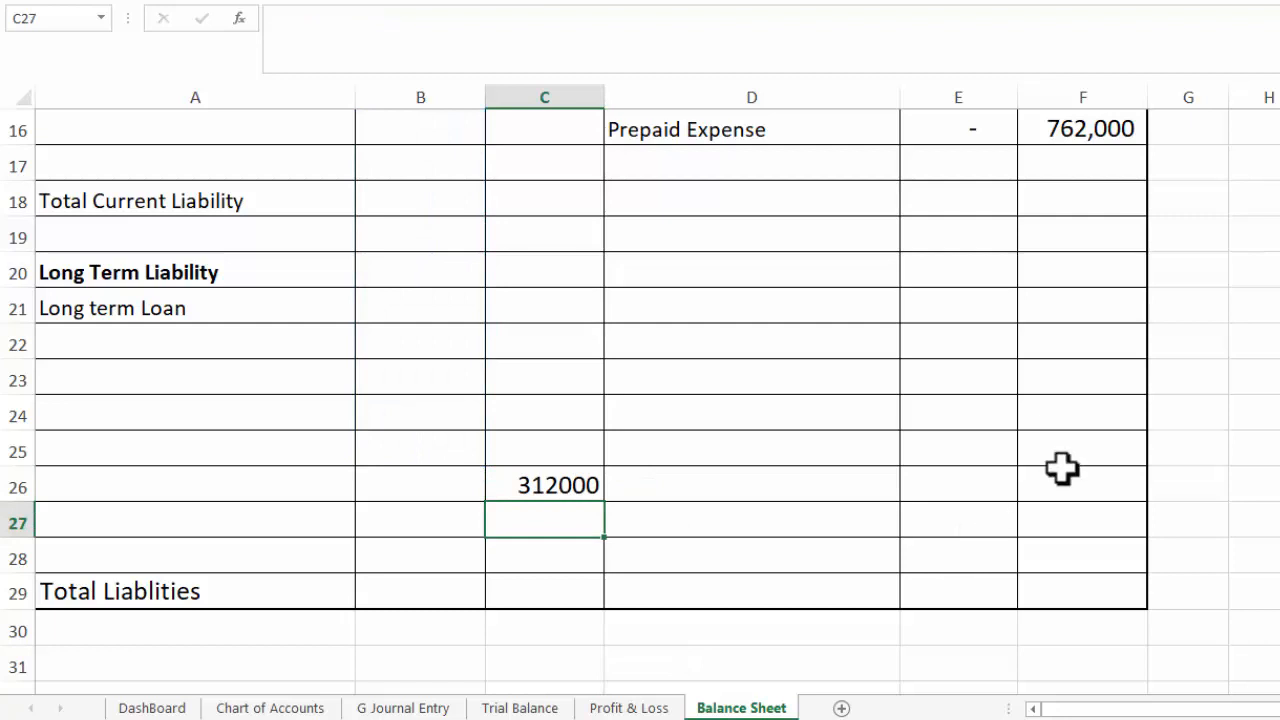
Enter =SUM(C5:C26) in cell C29 of the Balance Sheet as the total liabilities amount
left_click(534, 580)
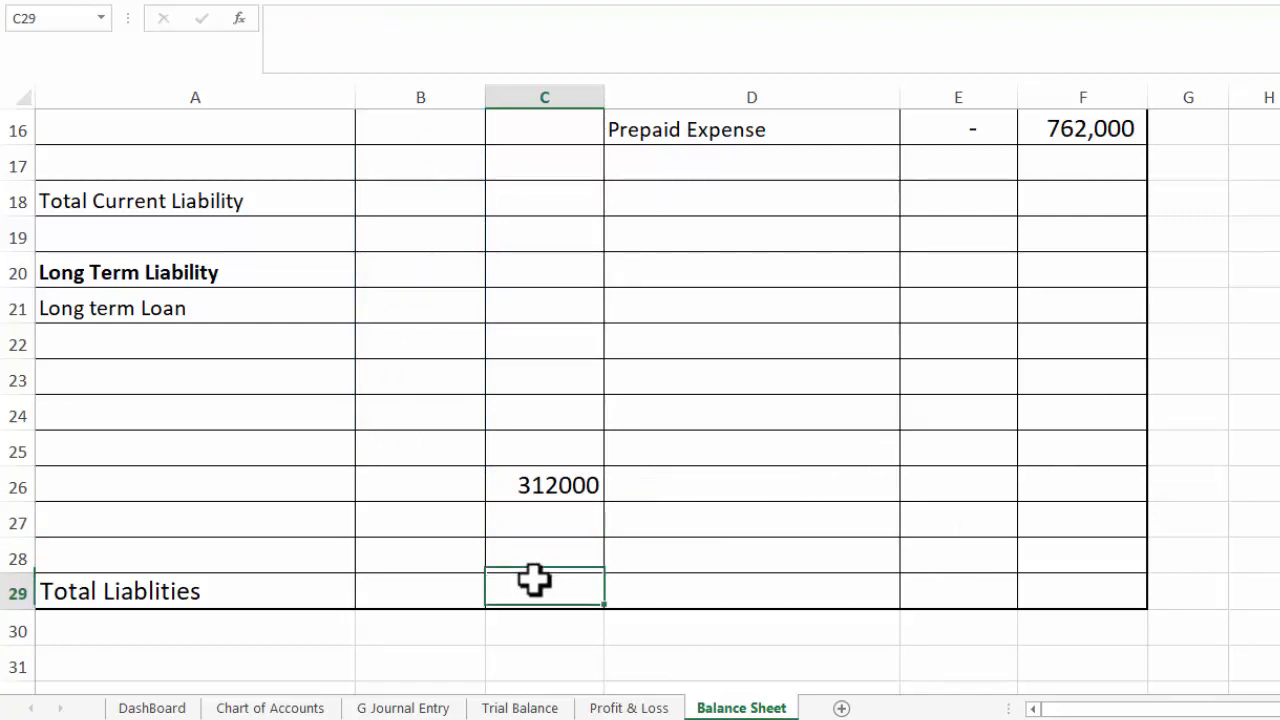
type("=s")
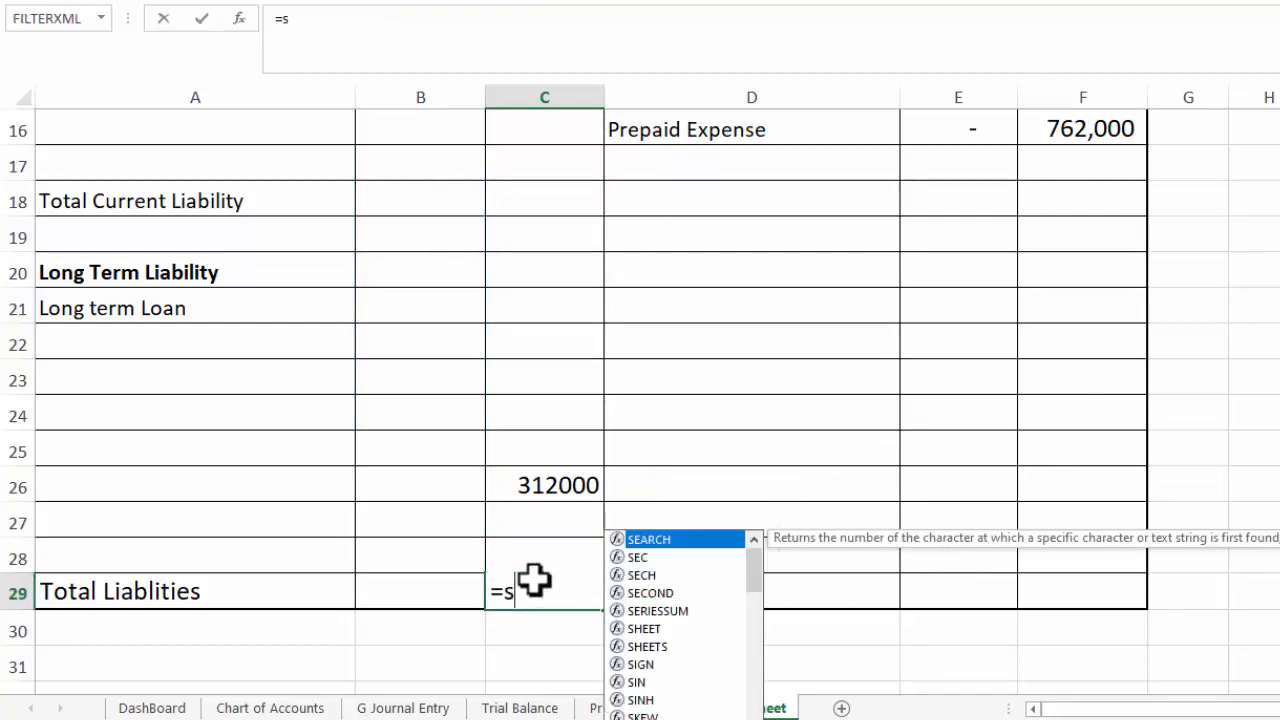
type("um(")
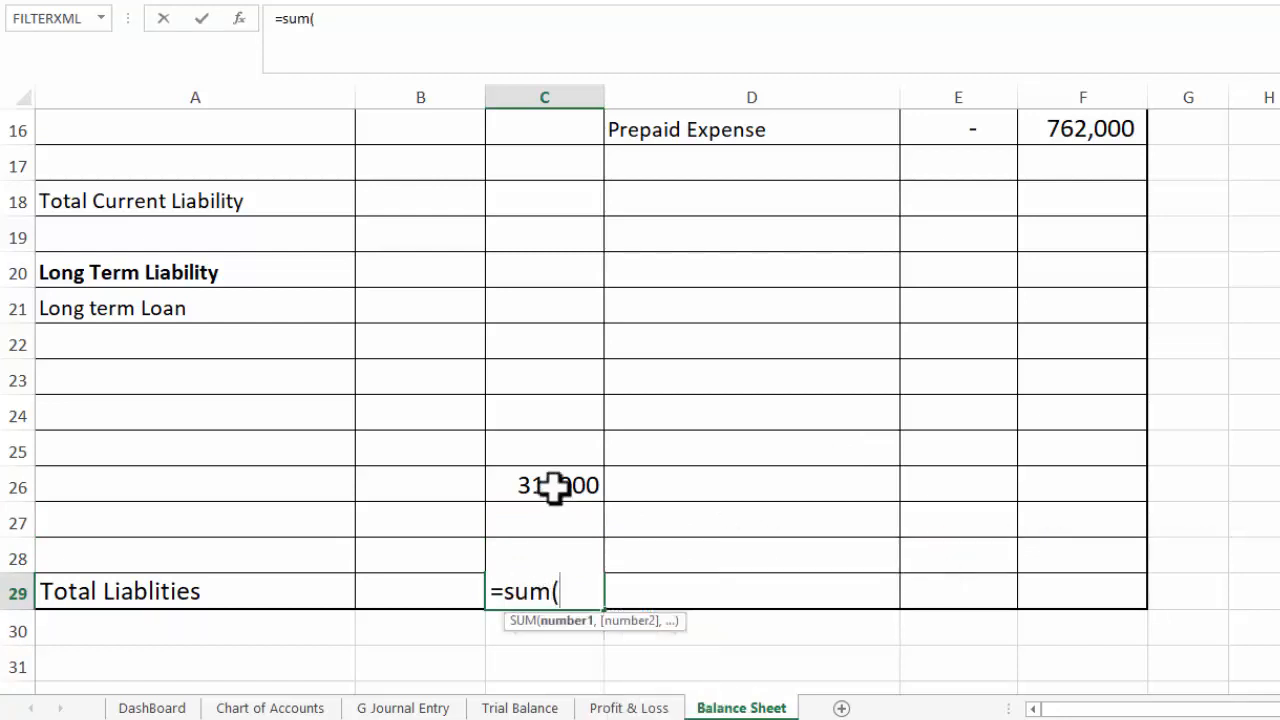
left_click_drag(554, 487, 534, 251)
key("Return")
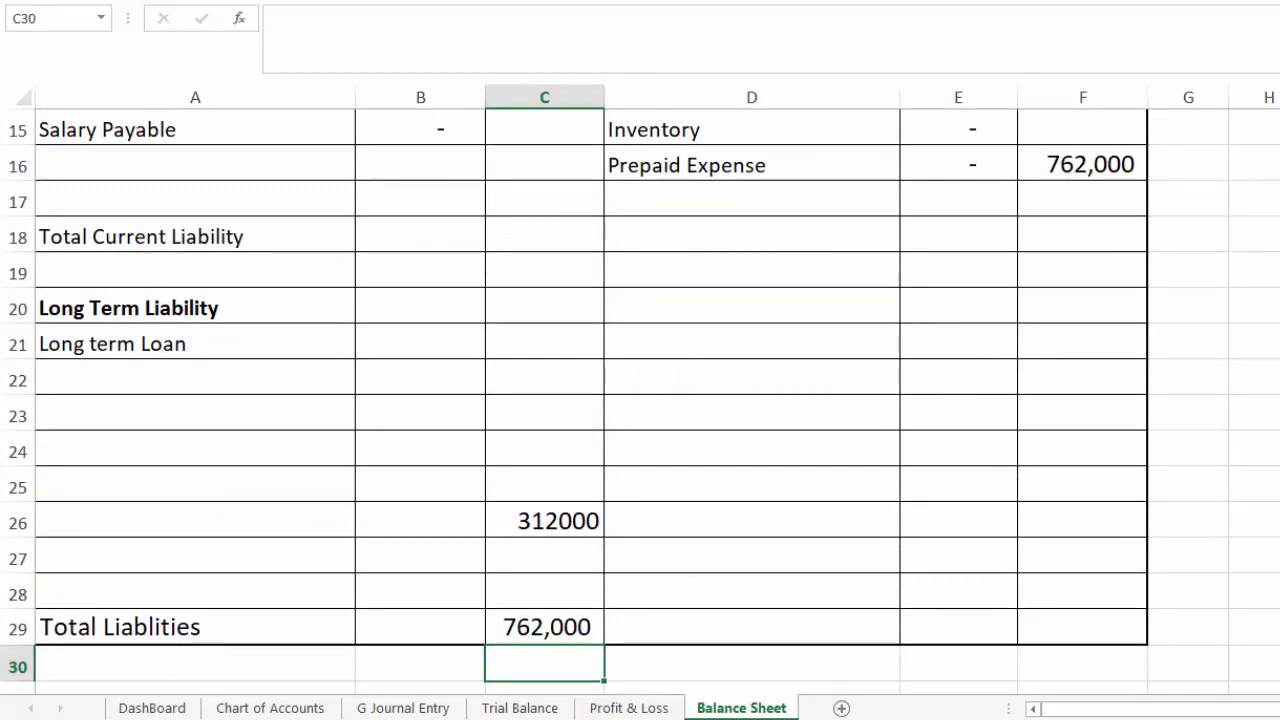
scroll(640, 400, "up", 5)
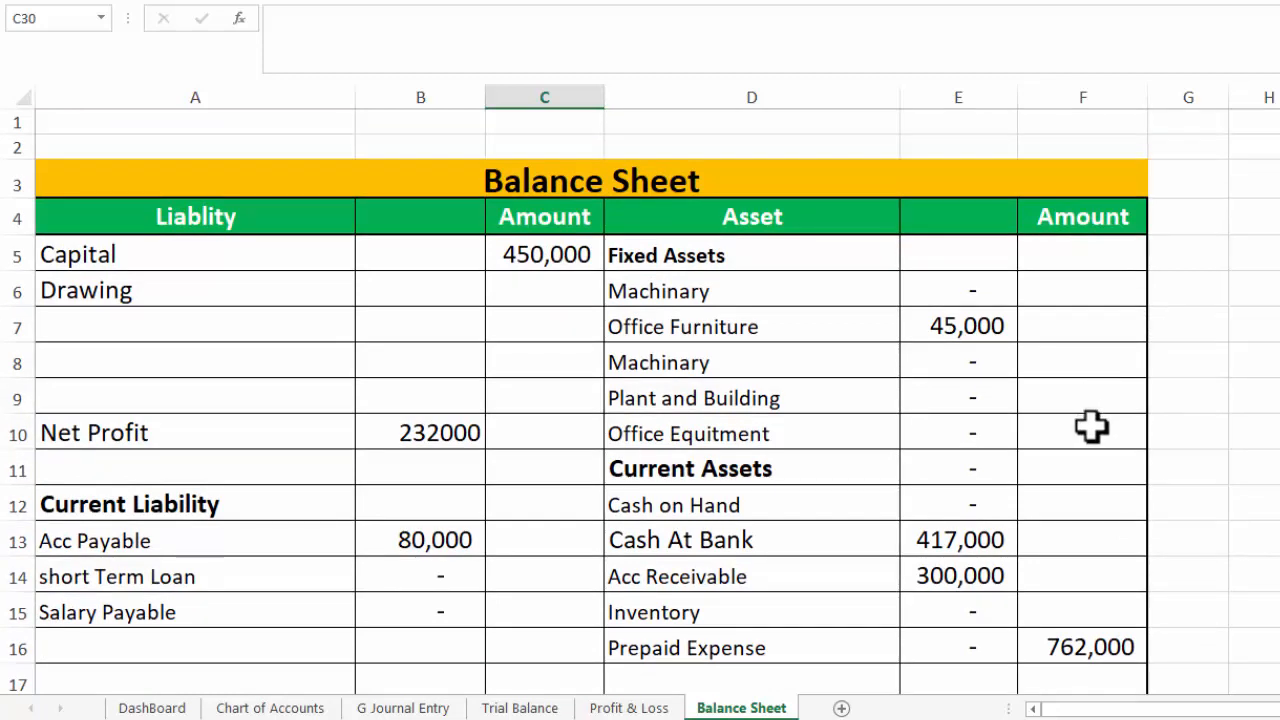
left_click(1094, 325)
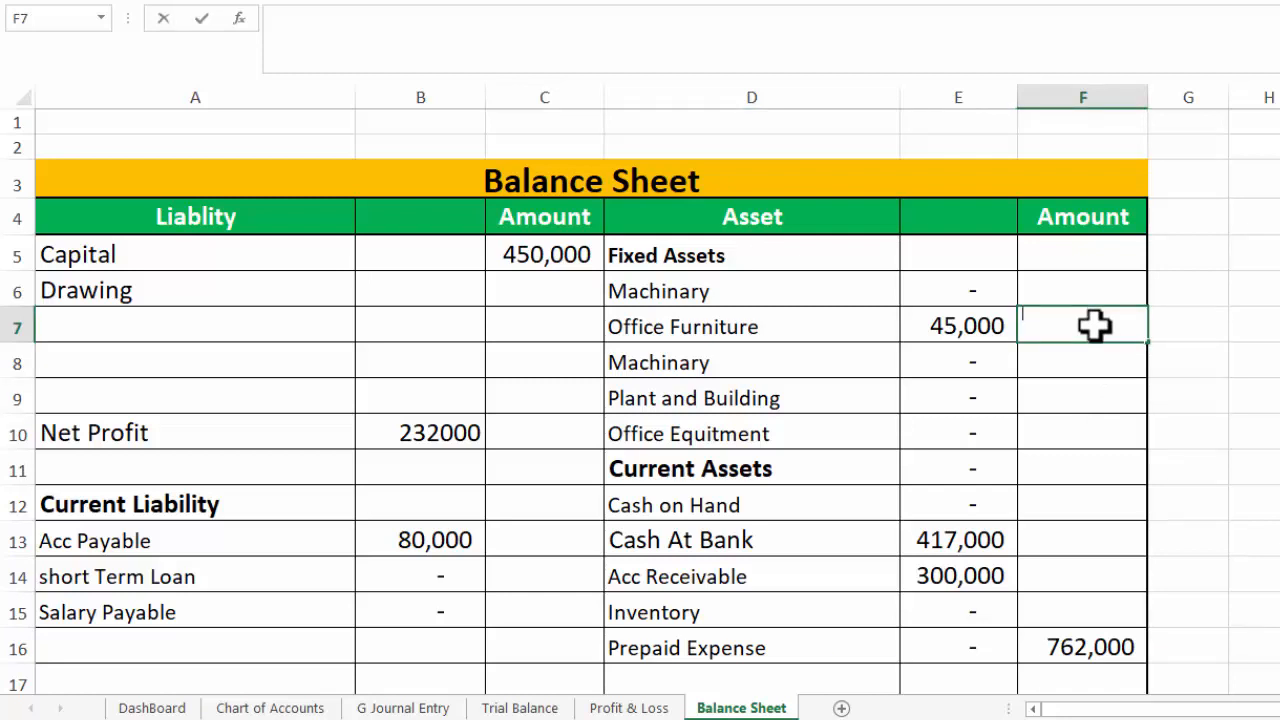
type("=")
left_click(980, 323)
key("Return")
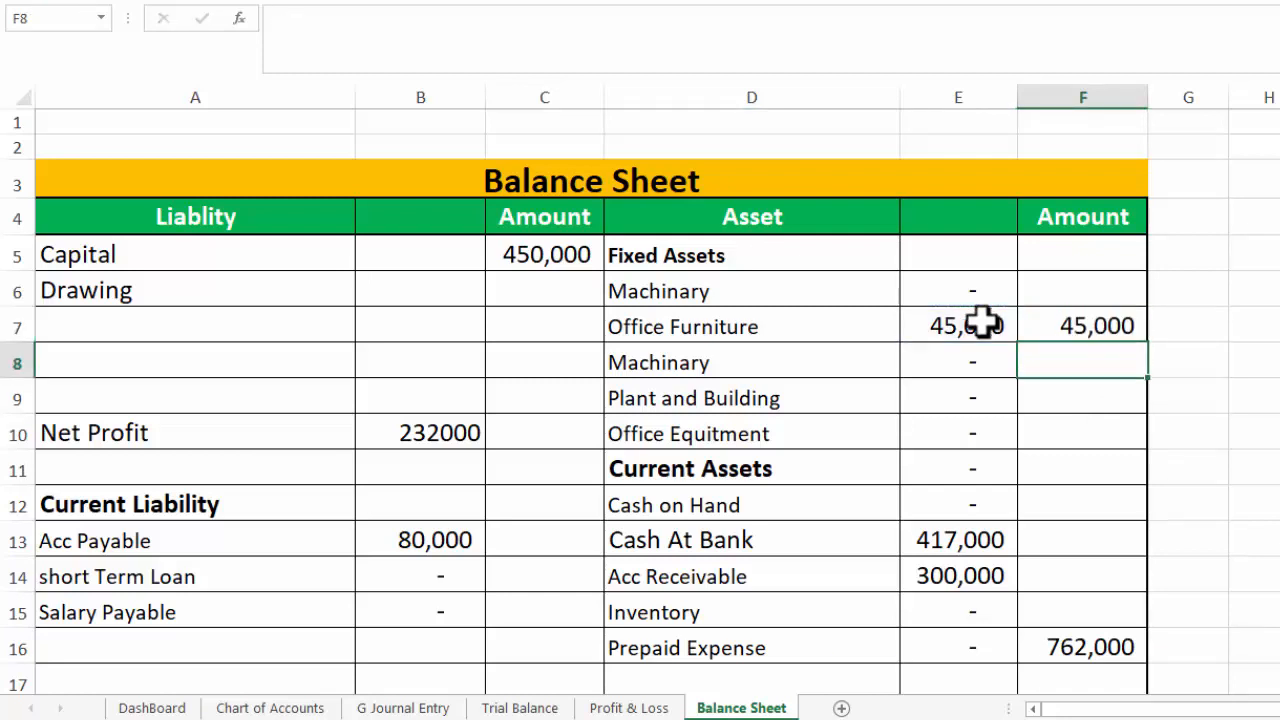
left_click(1083, 645)
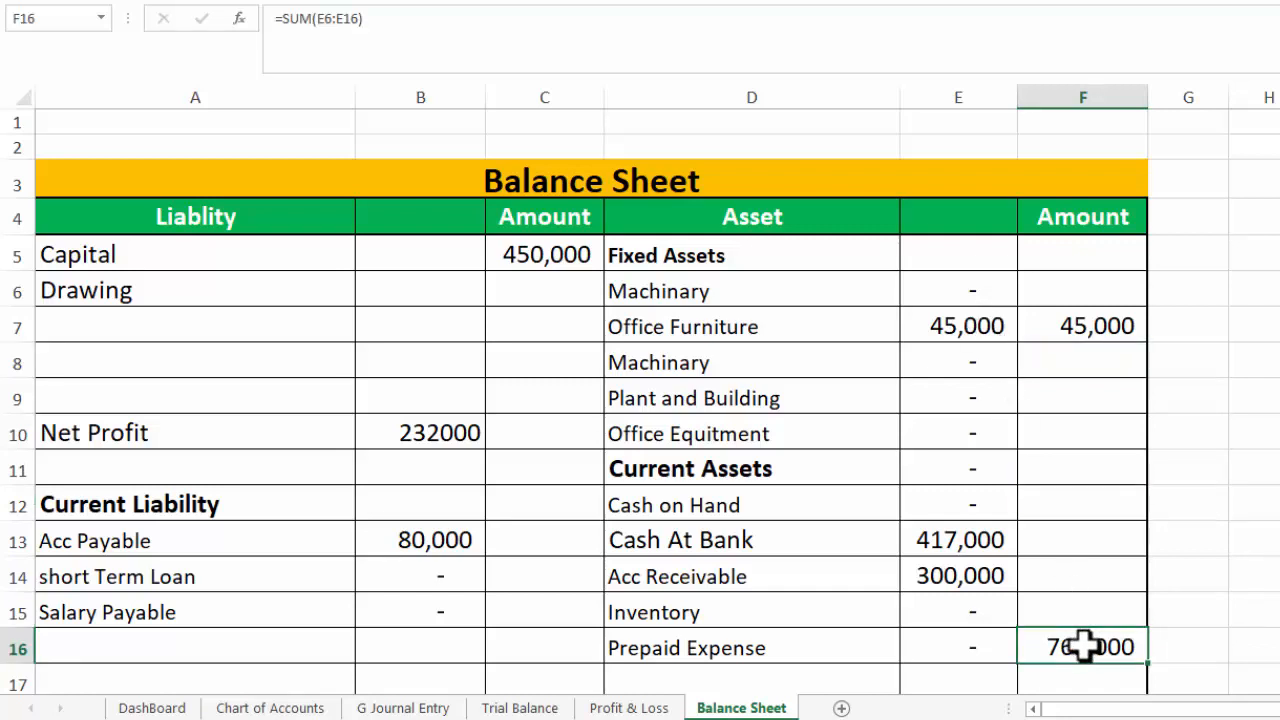
left_click(1083, 325)
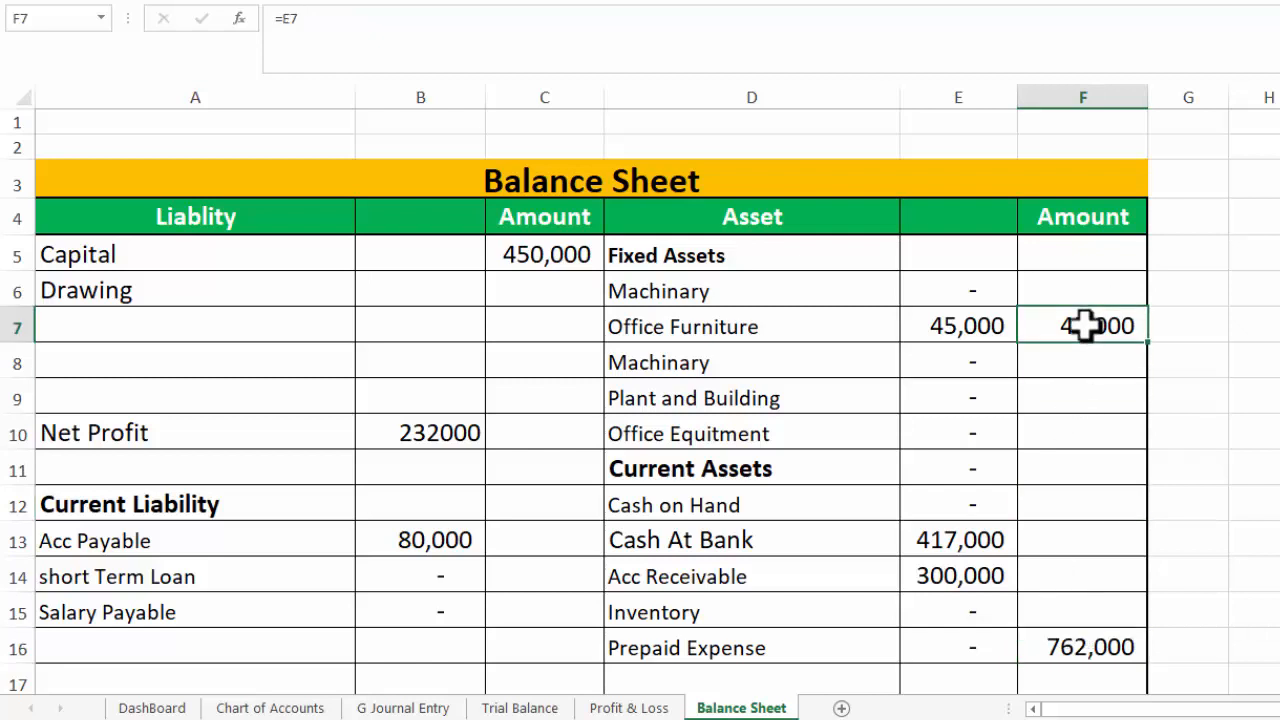
double_click(1085, 325)
key("BackSpace")
key("BackSpace")
key("BackSpace")
left_click(1276, 452)
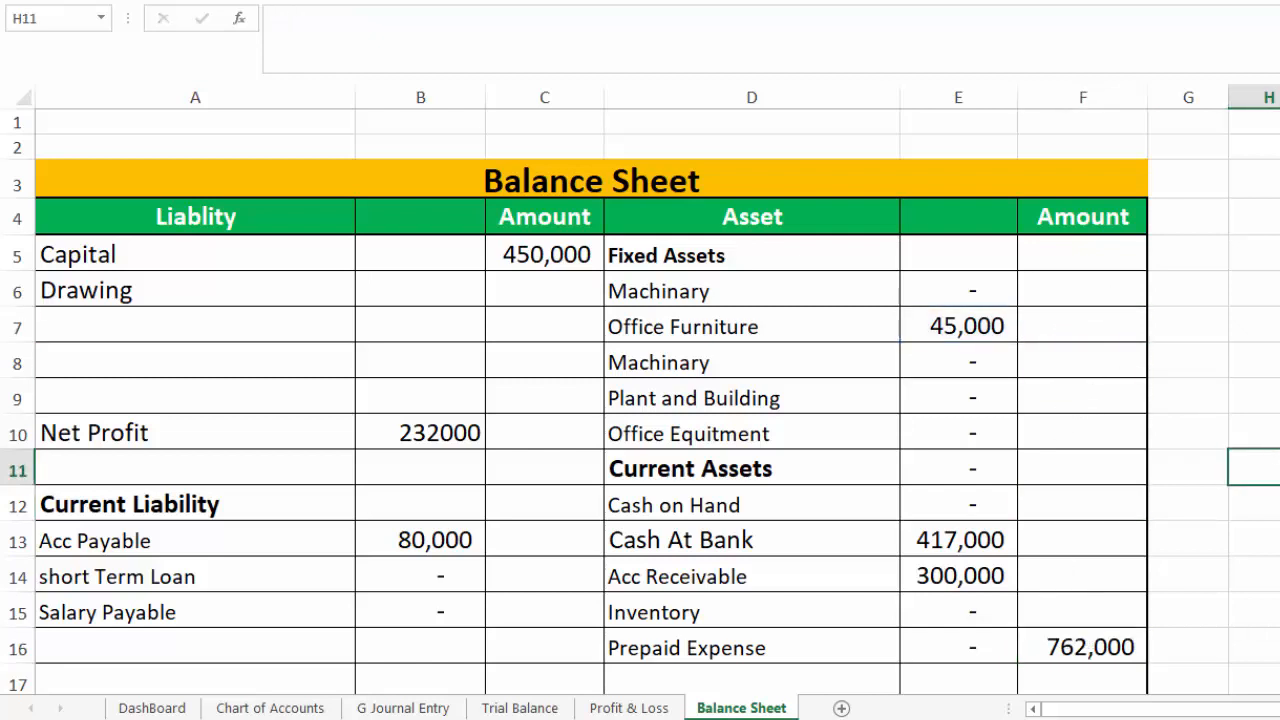
Enter =SUM(F5:F27) in cell F29 of the Balance Sheet to total the asset amounts
scroll(1085, 648, "down", 5)
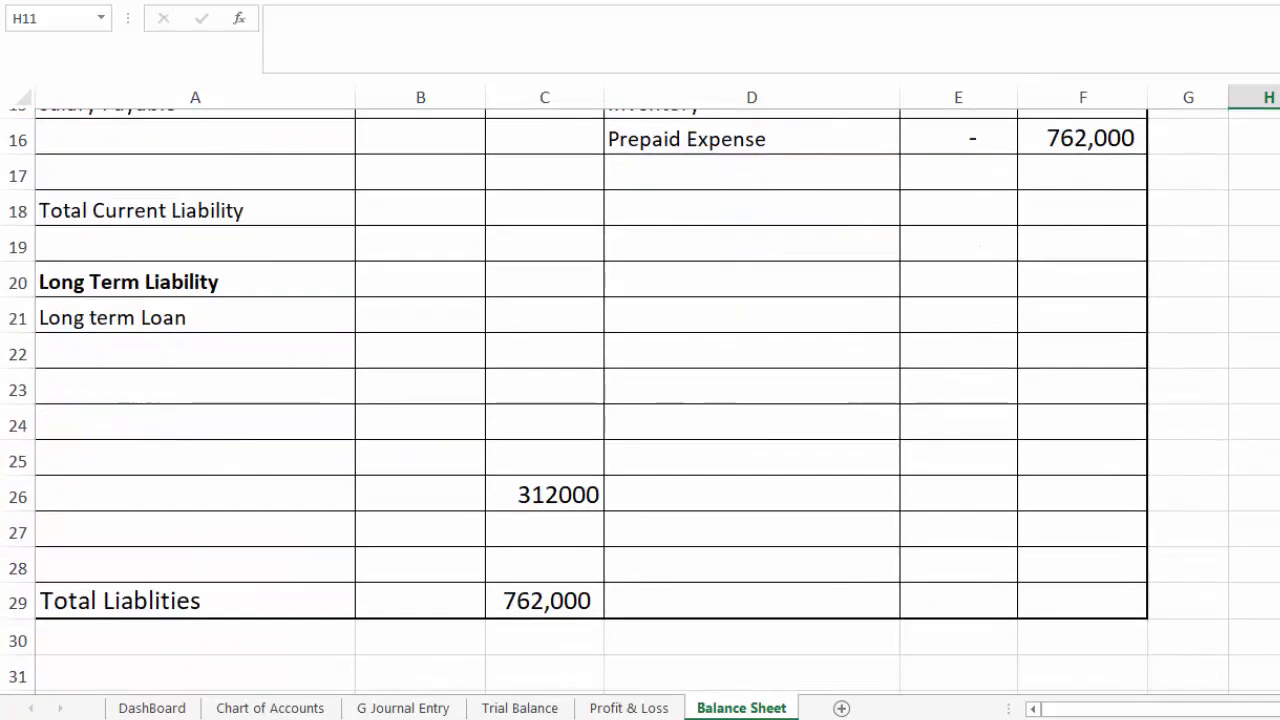
left_click(1028, 595)
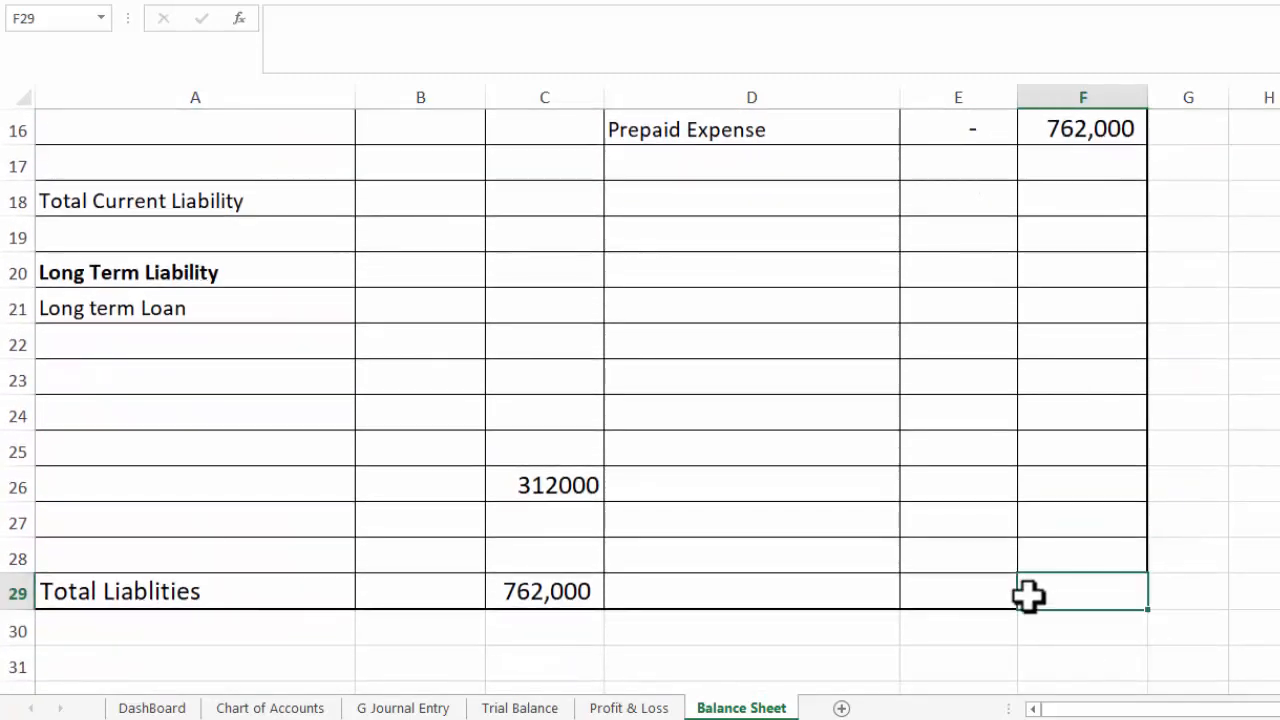
type("=sum(")
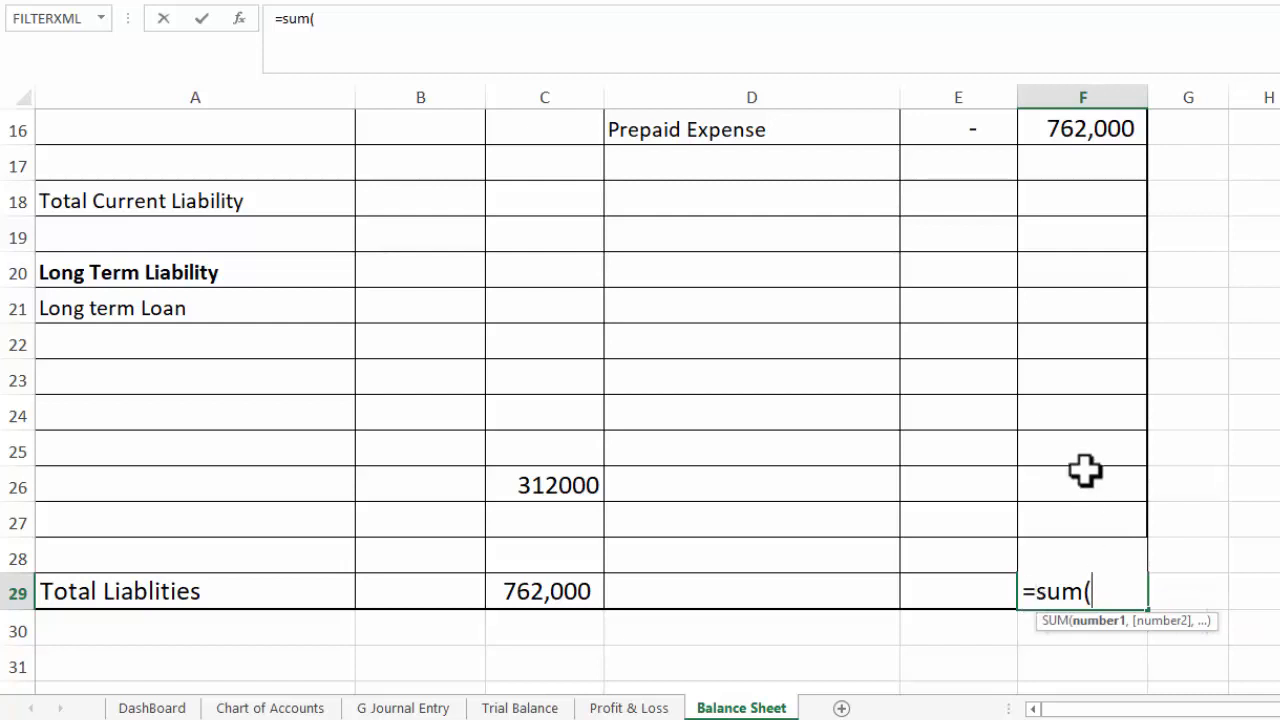
left_click_drag(1083, 519, 1067, 268)
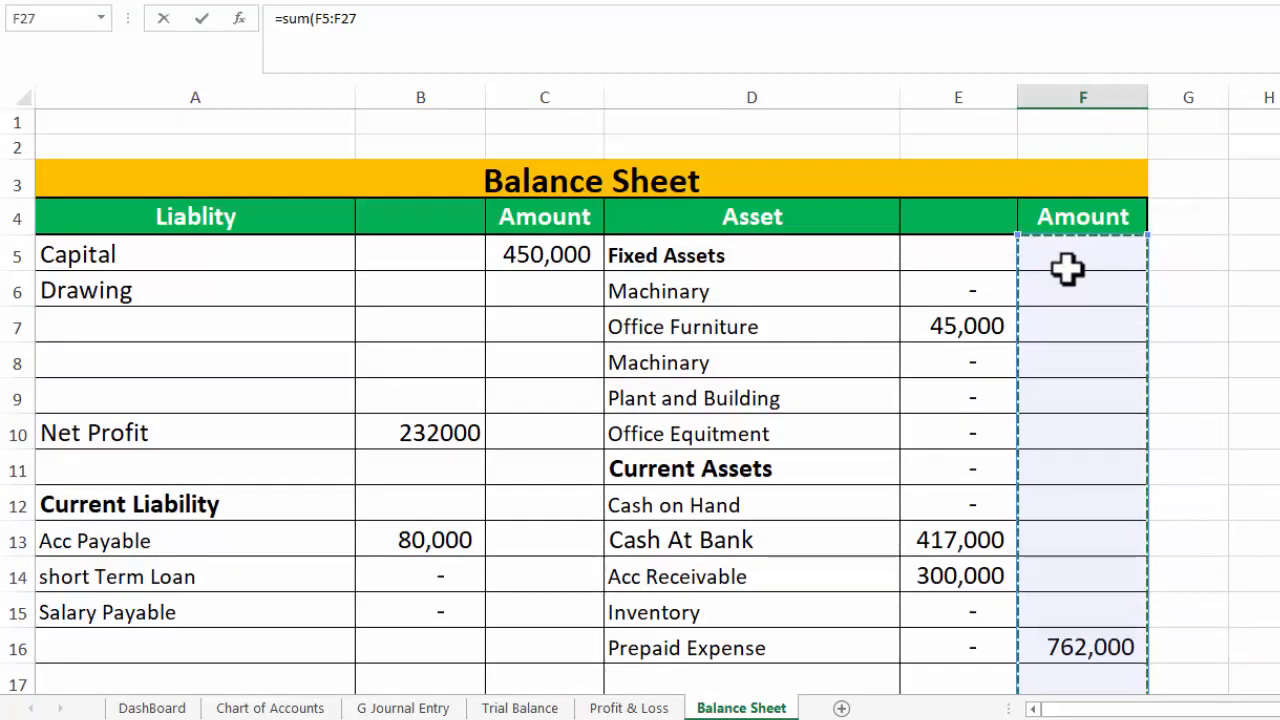
key("Return")
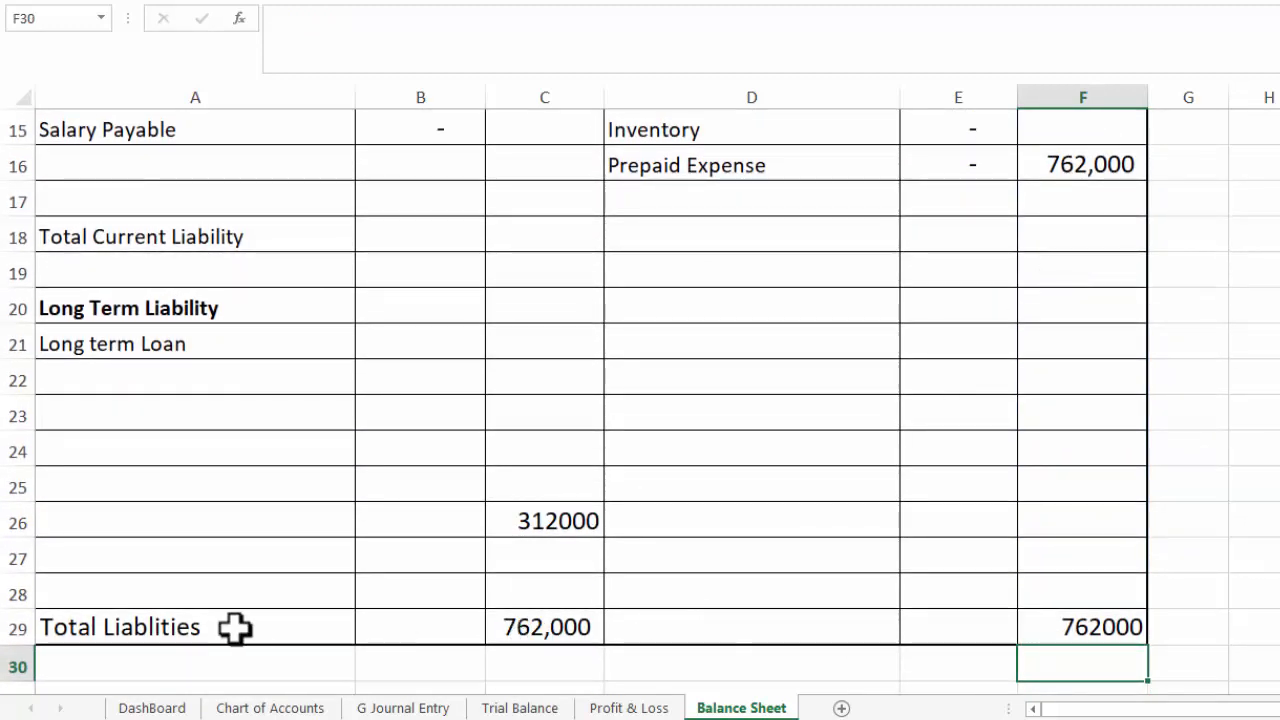
Enter the label Total Assets in cell D29 and make the totals row A29:F29 bold
left_click(645, 625)
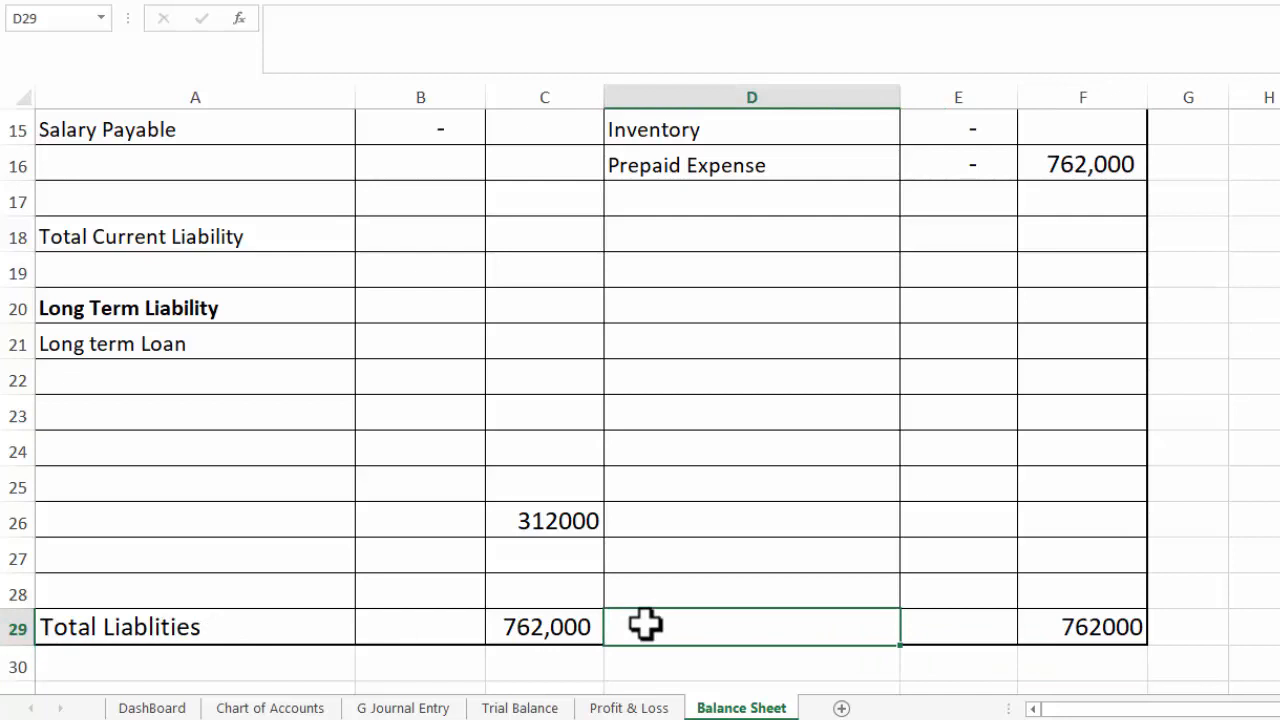
type("Total As")
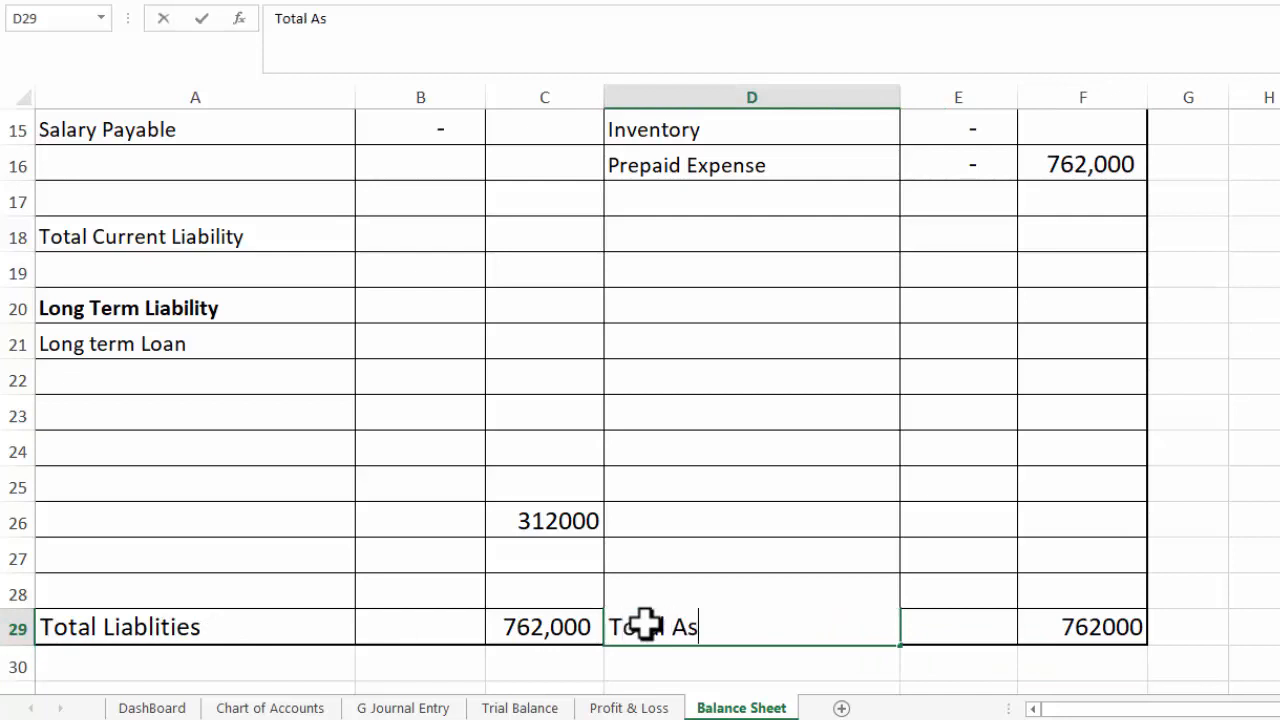
type("sets")
key("Tab")
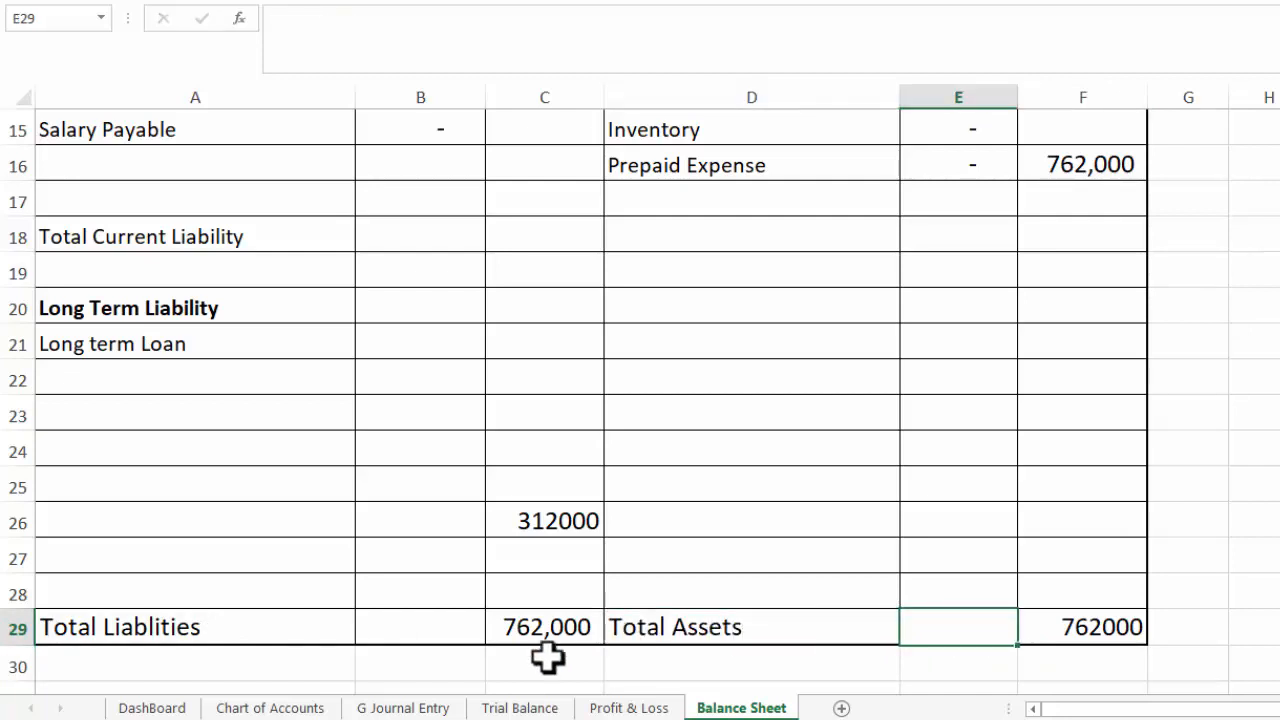
left_click_drag(163, 623, 1060, 628)
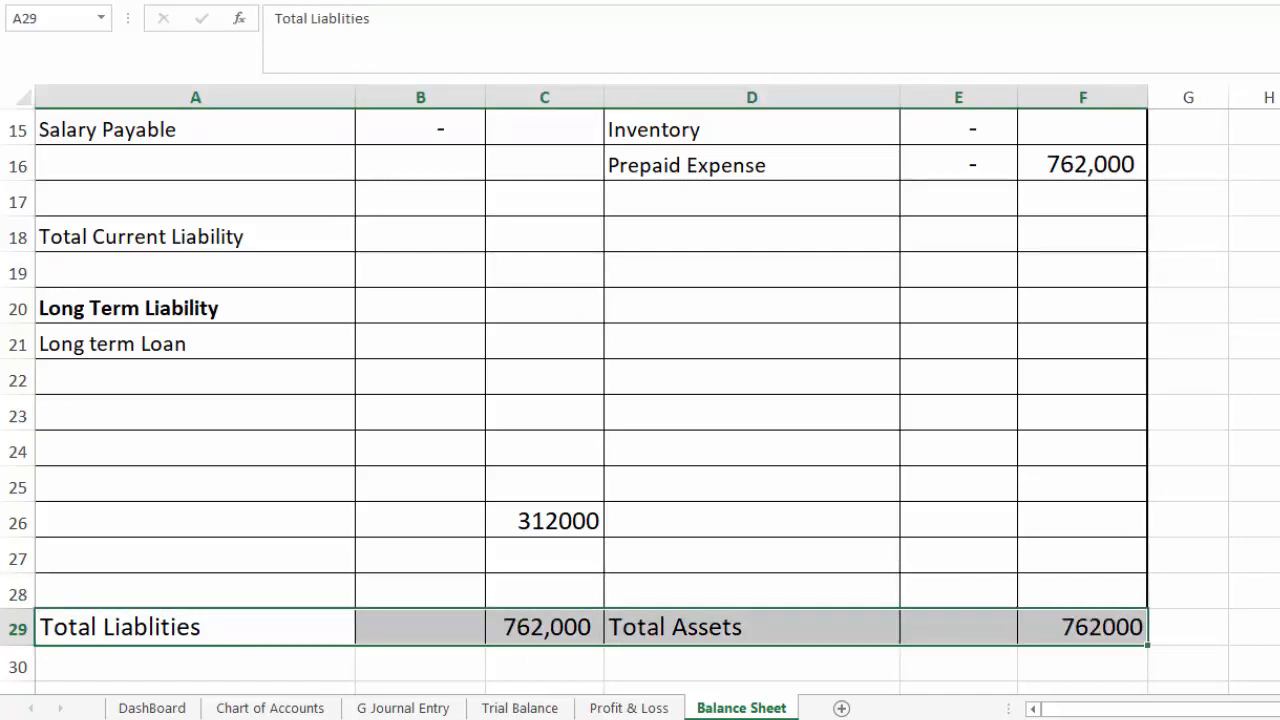
key("ctrl+b")
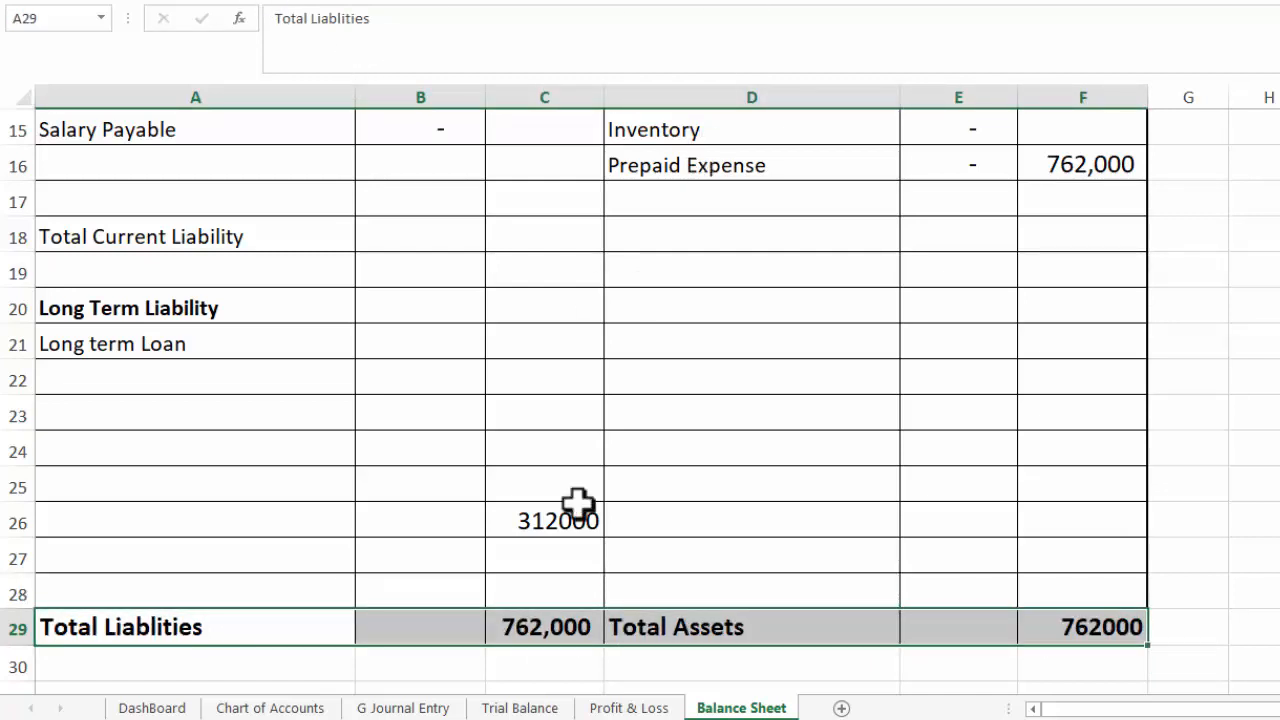
Format the liability amounts in B5:C29 with comma separators and no decimals
left_click_drag(522, 625, 420, 245)
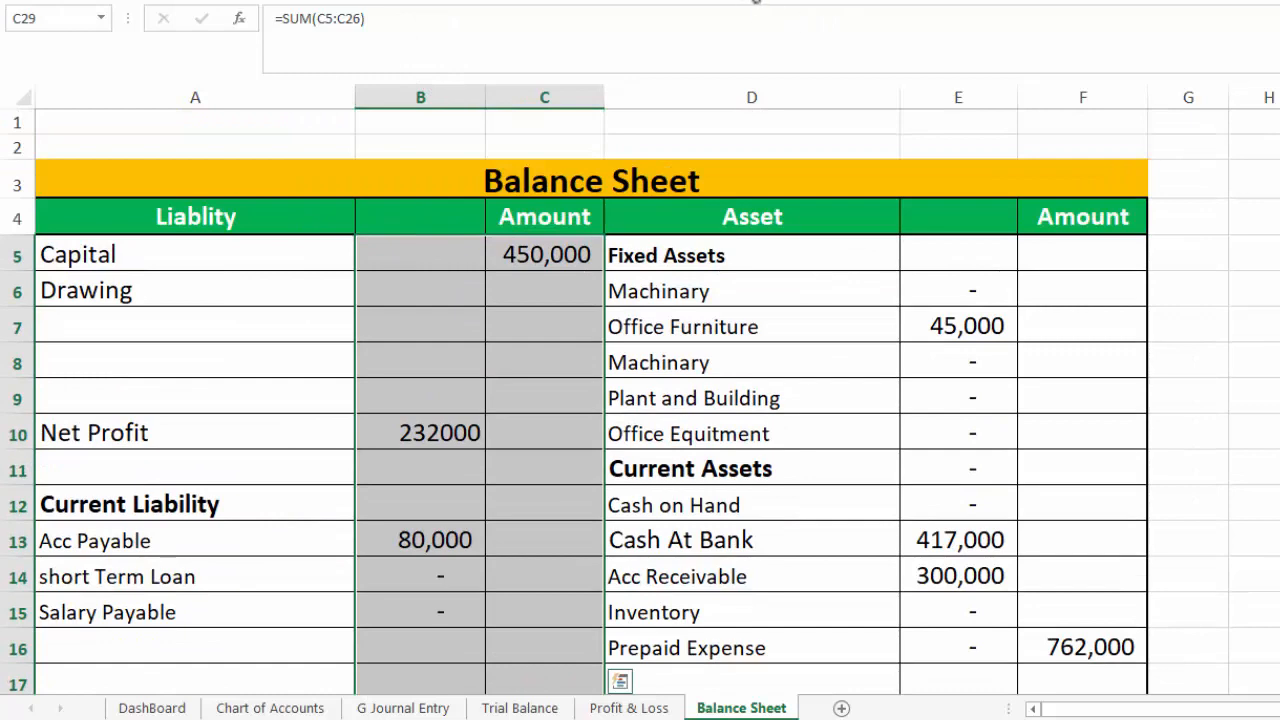
left_click(750, 1)
left_click(800, 1)
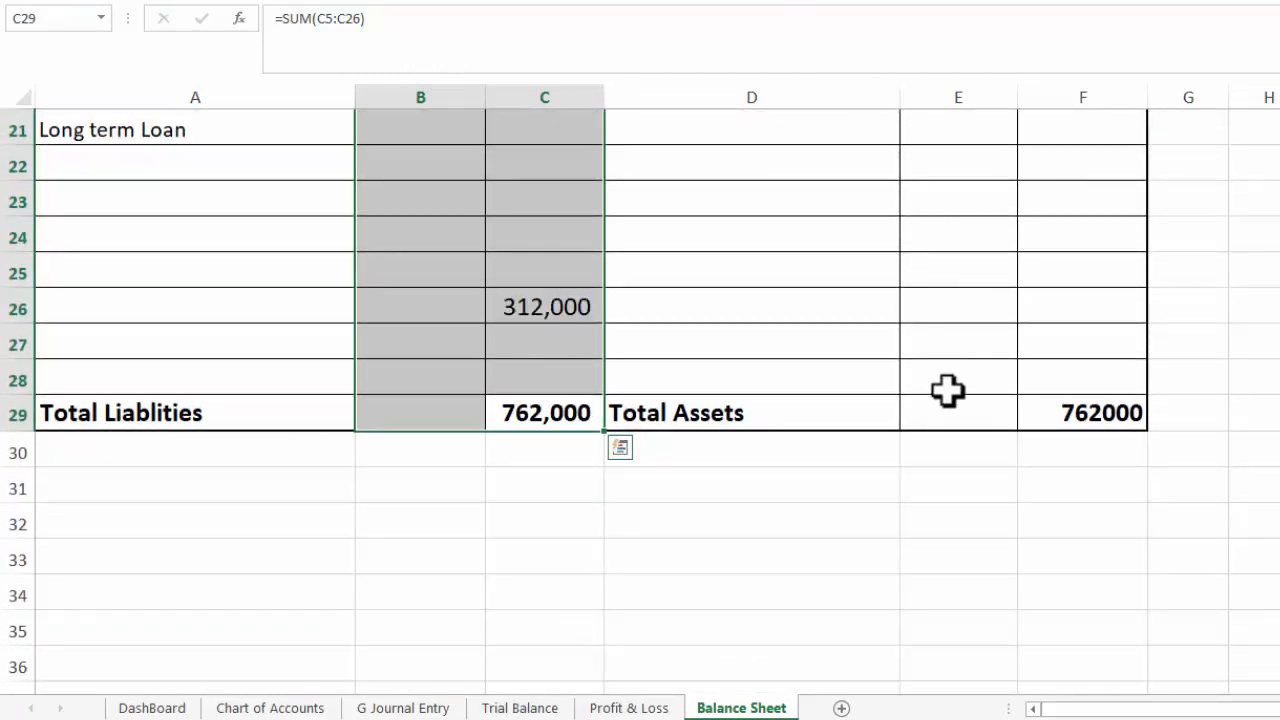
Format the asset amounts in E5:F29 with comma separators and no decimals, and review the whole balance sheet
left_click_drag(951, 403, 1000, 237)
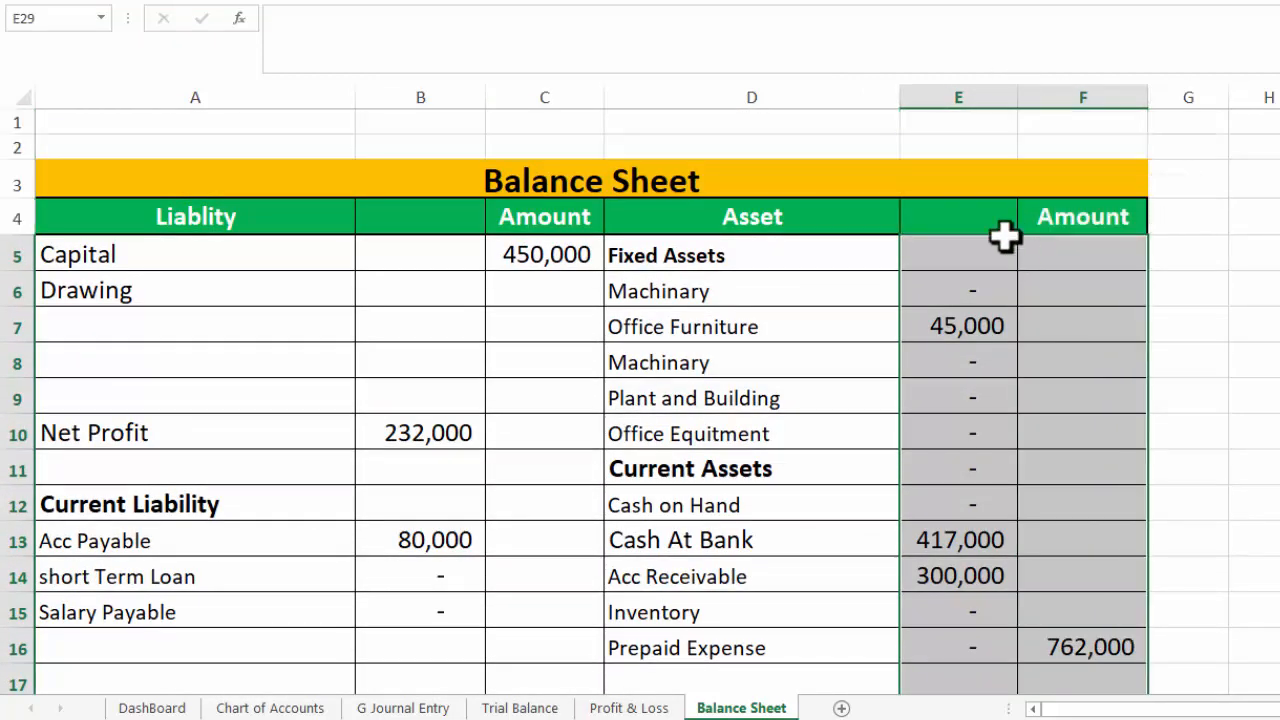
left_click(756, 1)
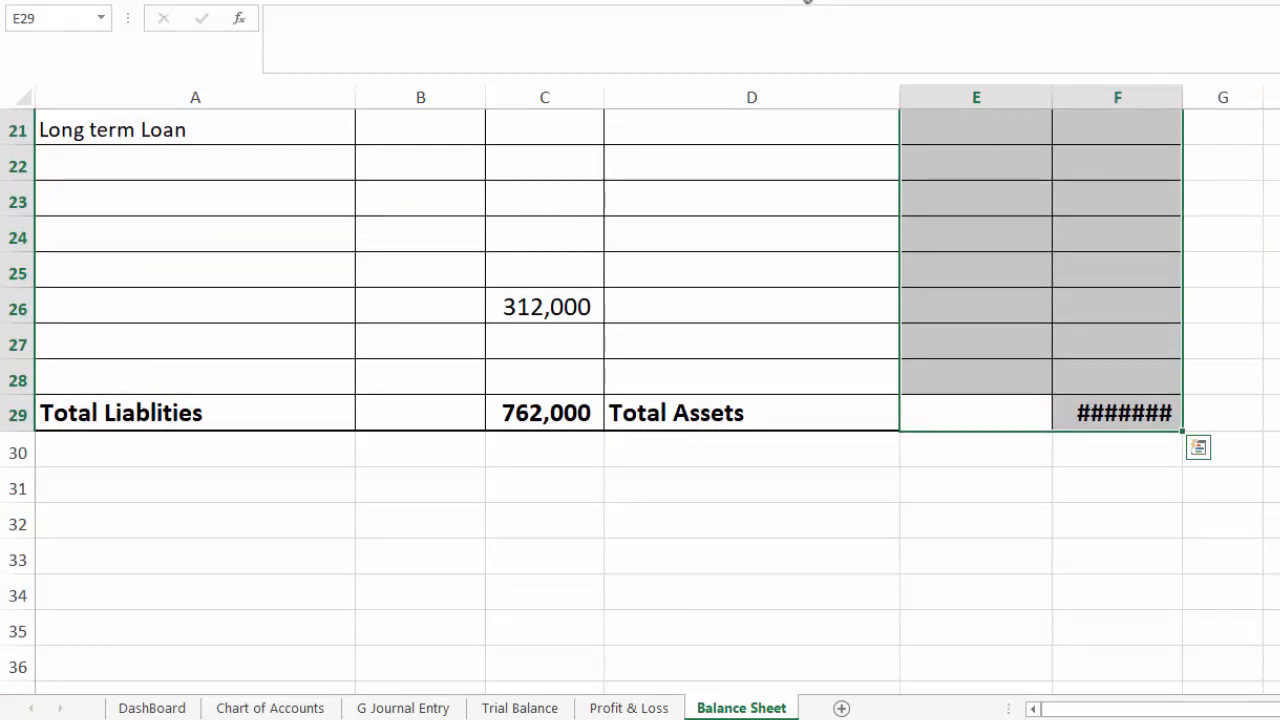
left_click(808, 1)
scroll(656, 400, "up", 5)
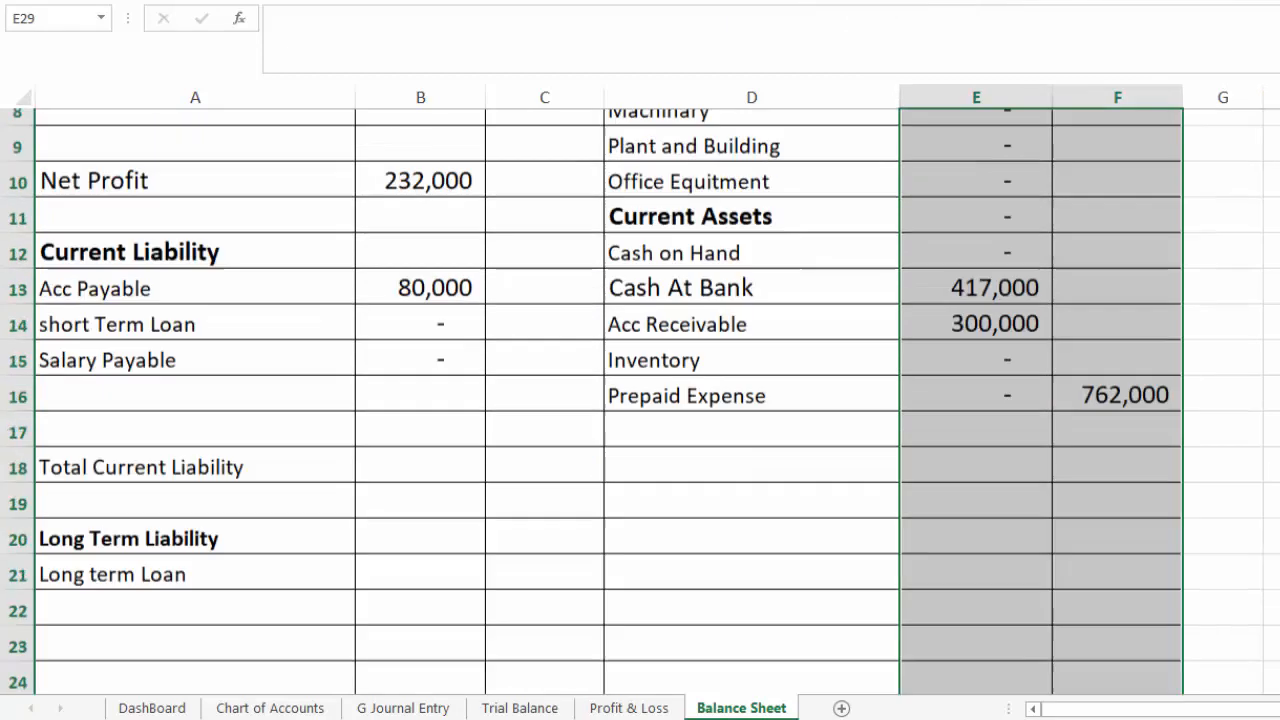
left_click(1279, 236)
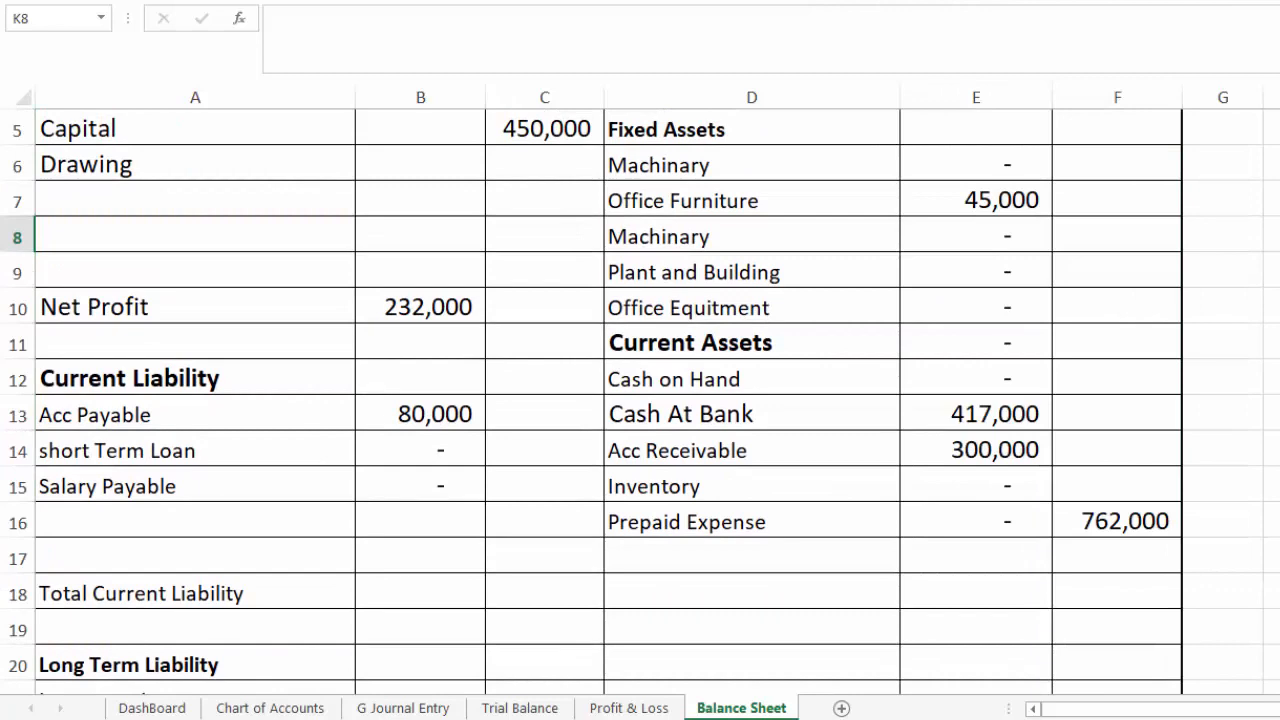
scroll(640, 400, "up", 2)
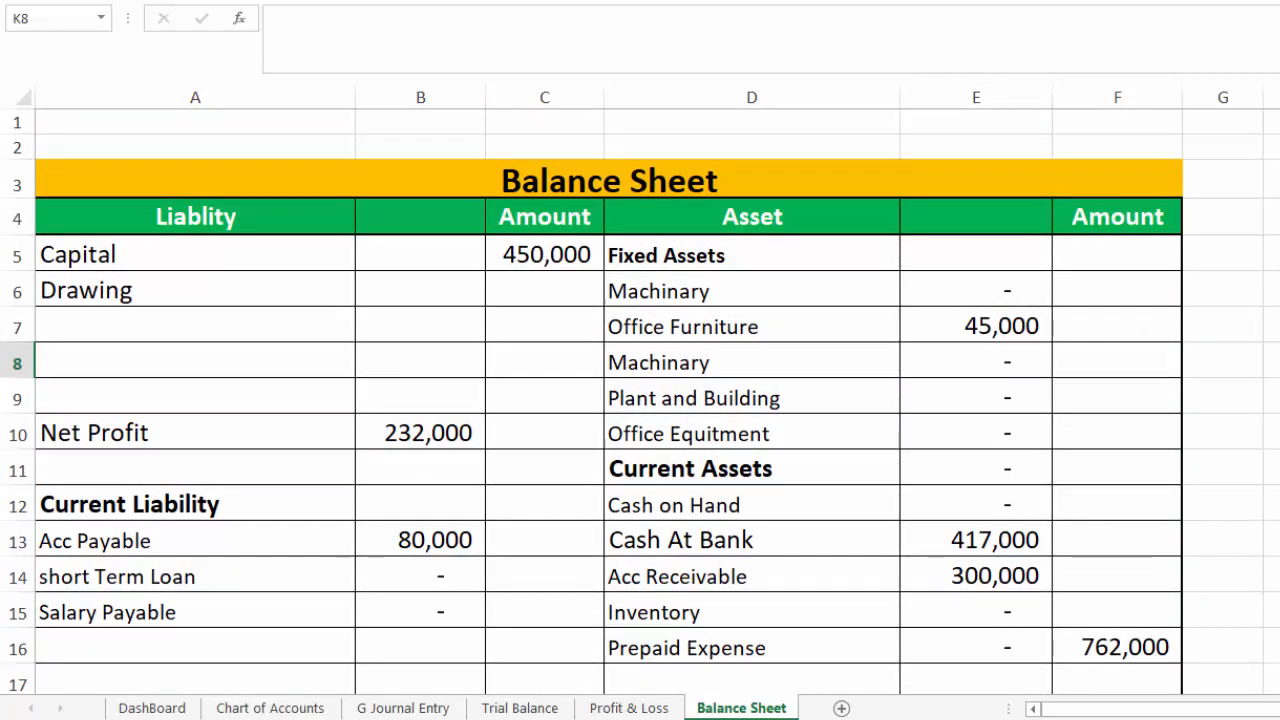
scroll(640, 400, "down", 5)
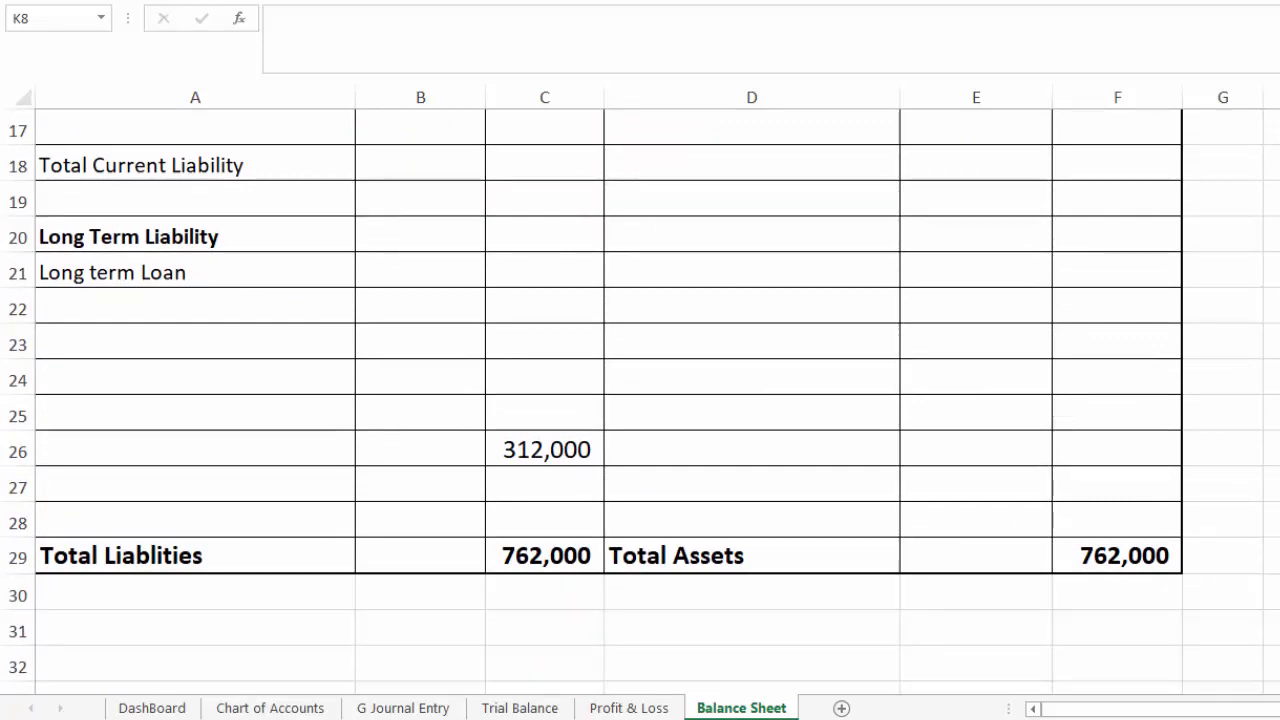
scroll(715, 590, "up", 5)
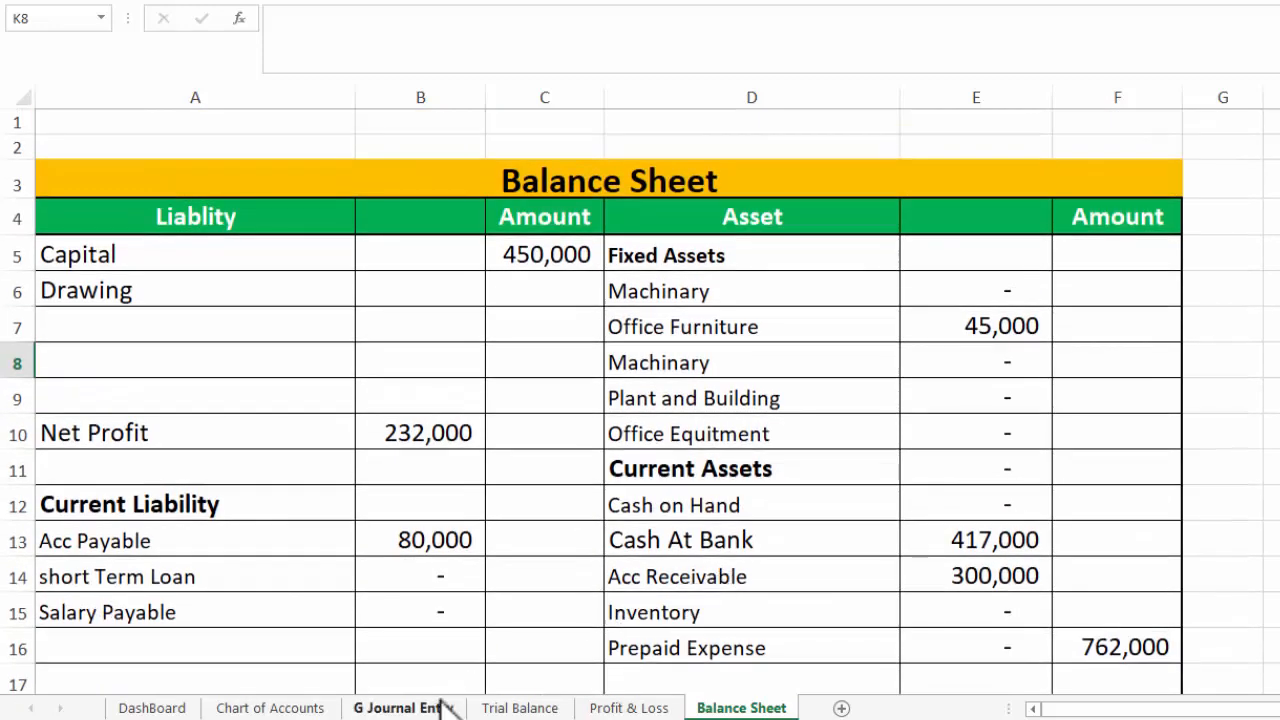
Start journal entry GL-9 dated 15-Feb-22 in row 21 of the G Journal Entry sheet
left_click(445, 707)
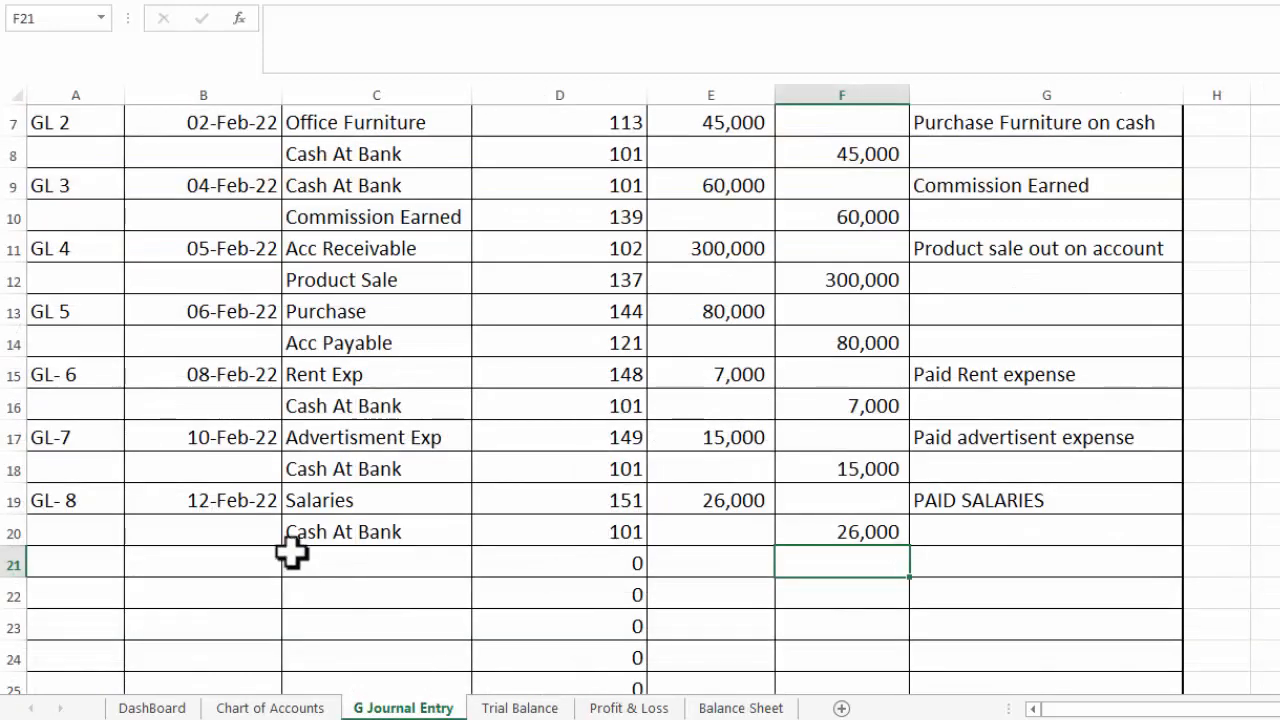
left_click(240, 558)
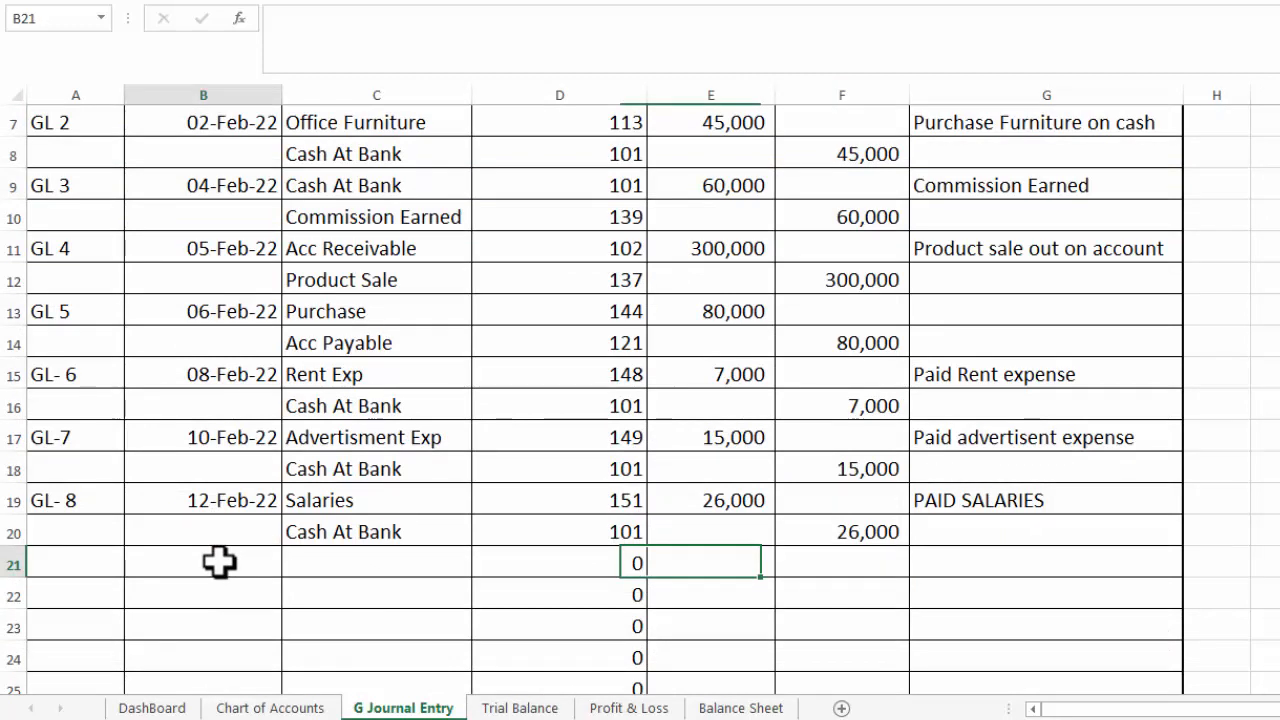
left_click(90, 561)
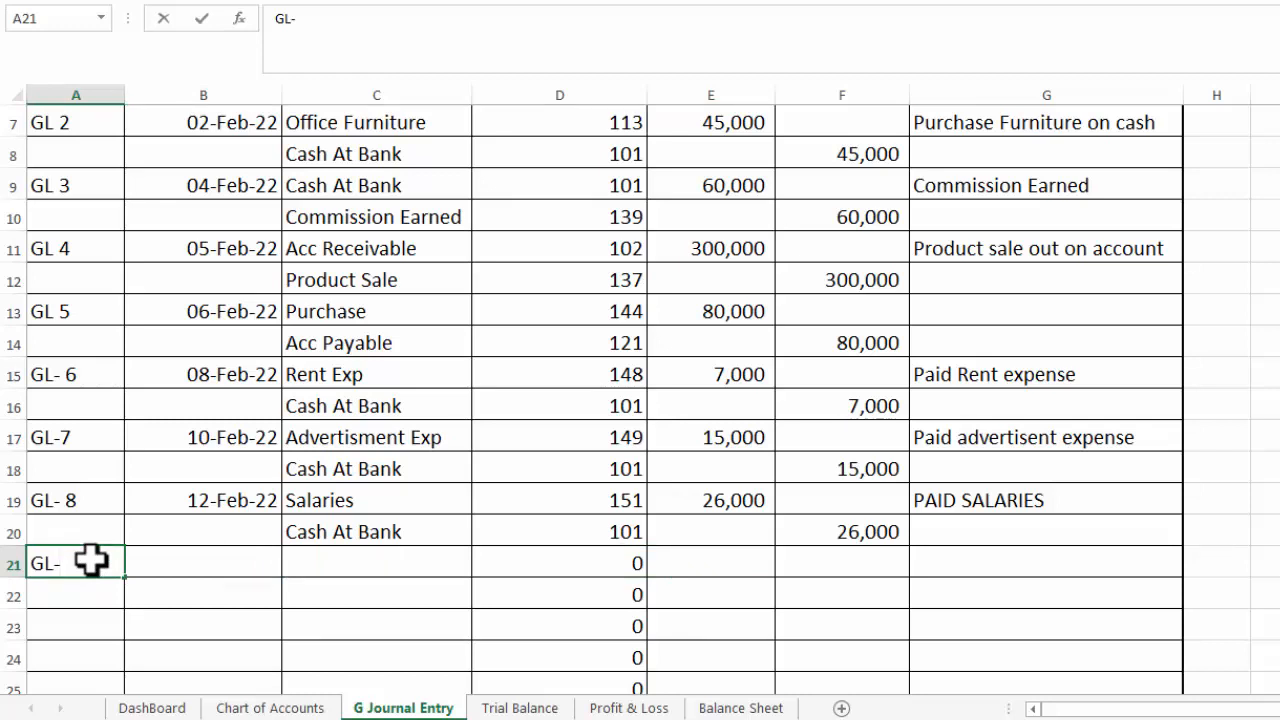
key("Tab")
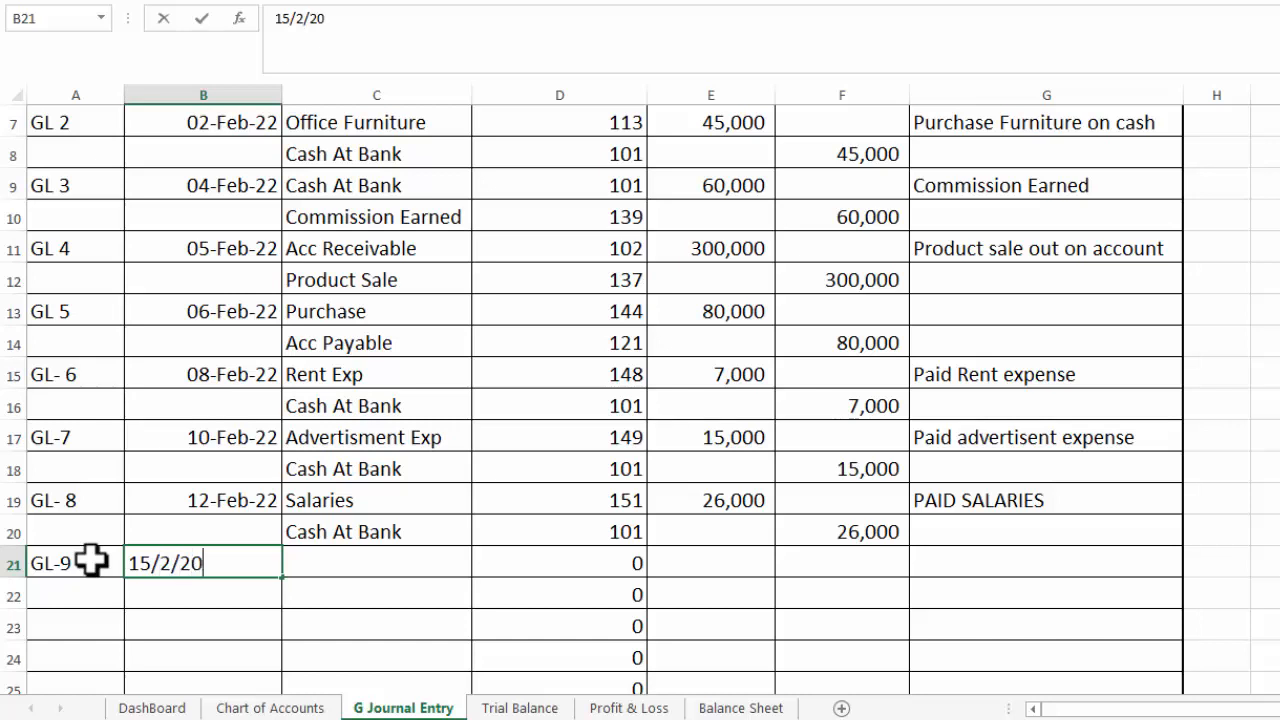
key("Tab")
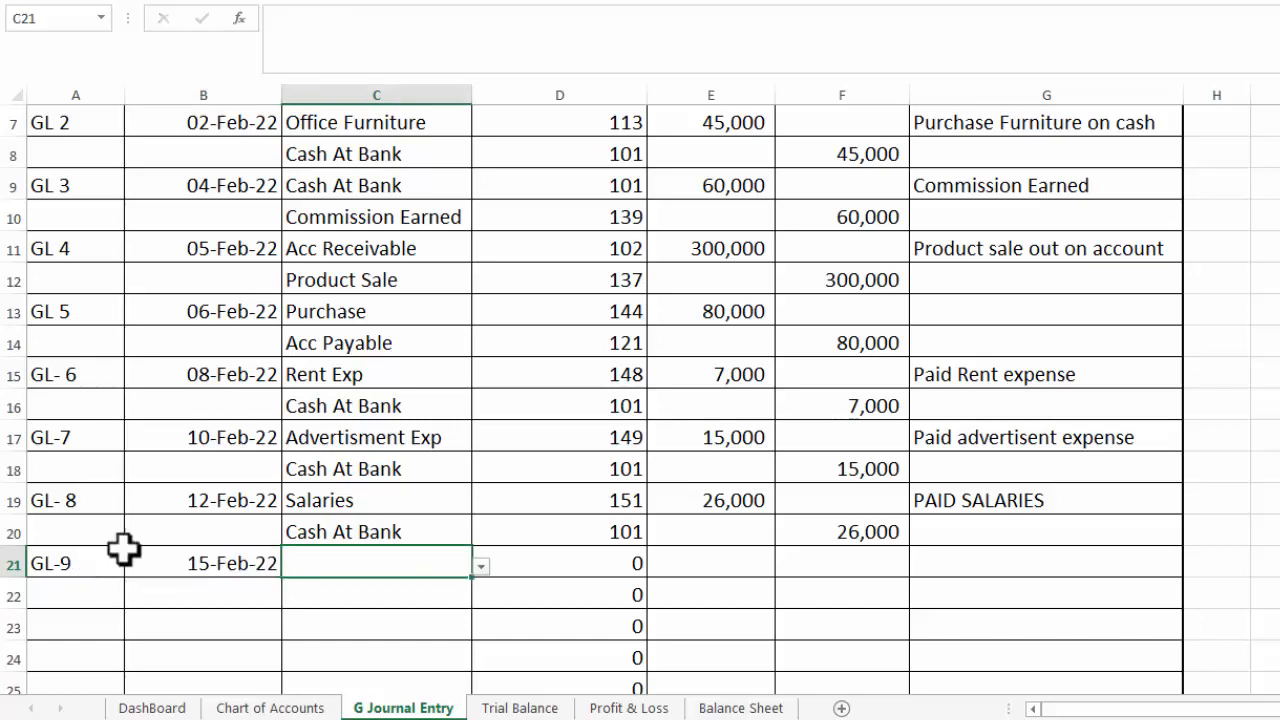
Choose Prepaid Expense as the account for entry GL-9 in C21
left_click(479, 568)
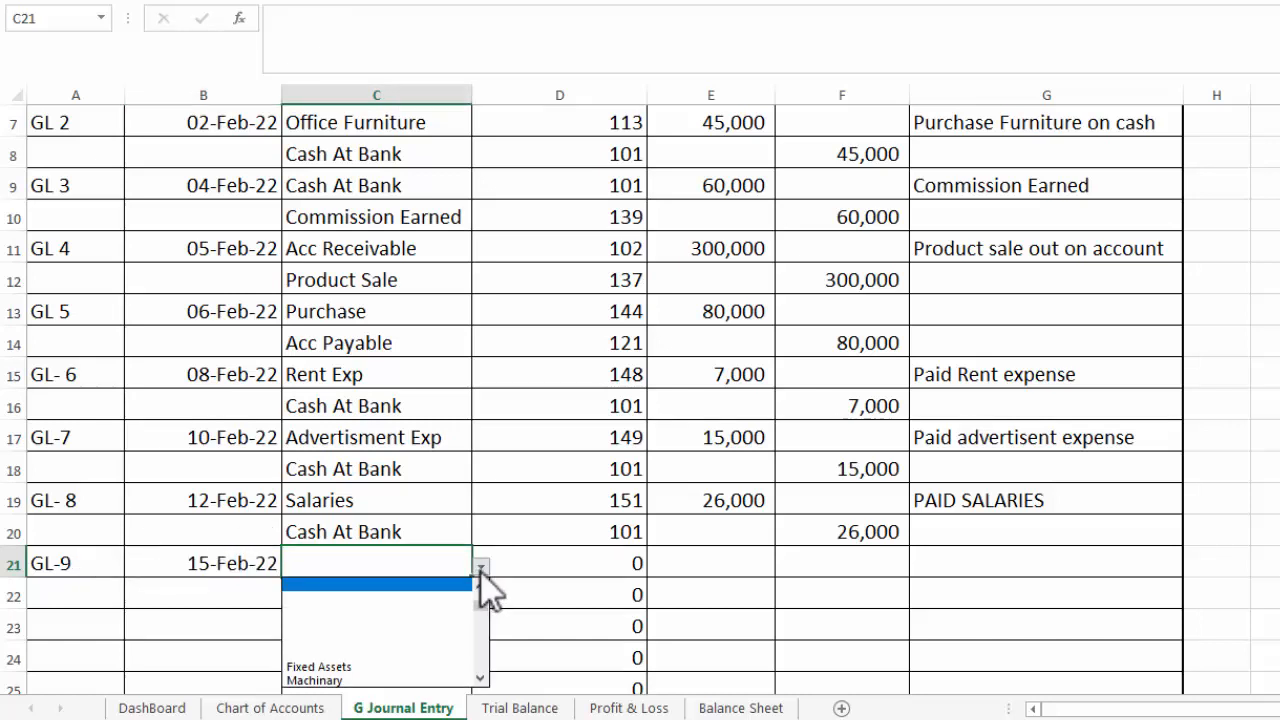
left_click_drag(481, 602, 486, 591)
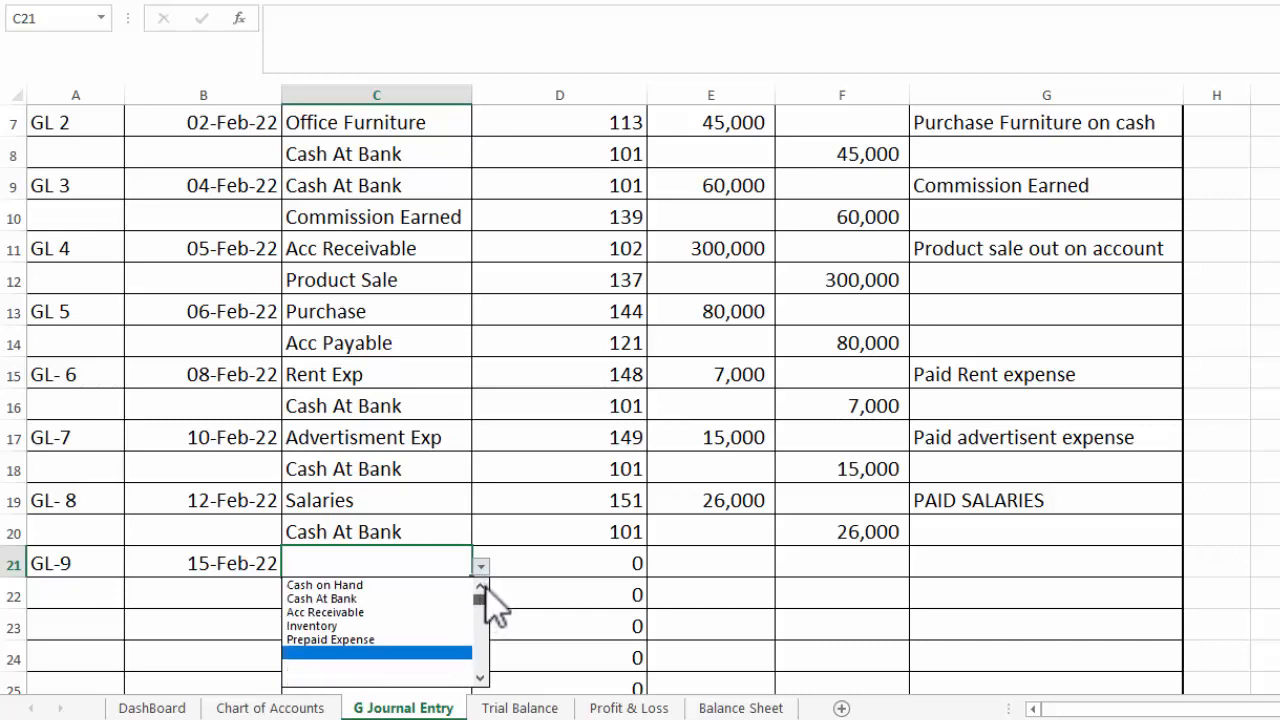
left_click(448, 640)
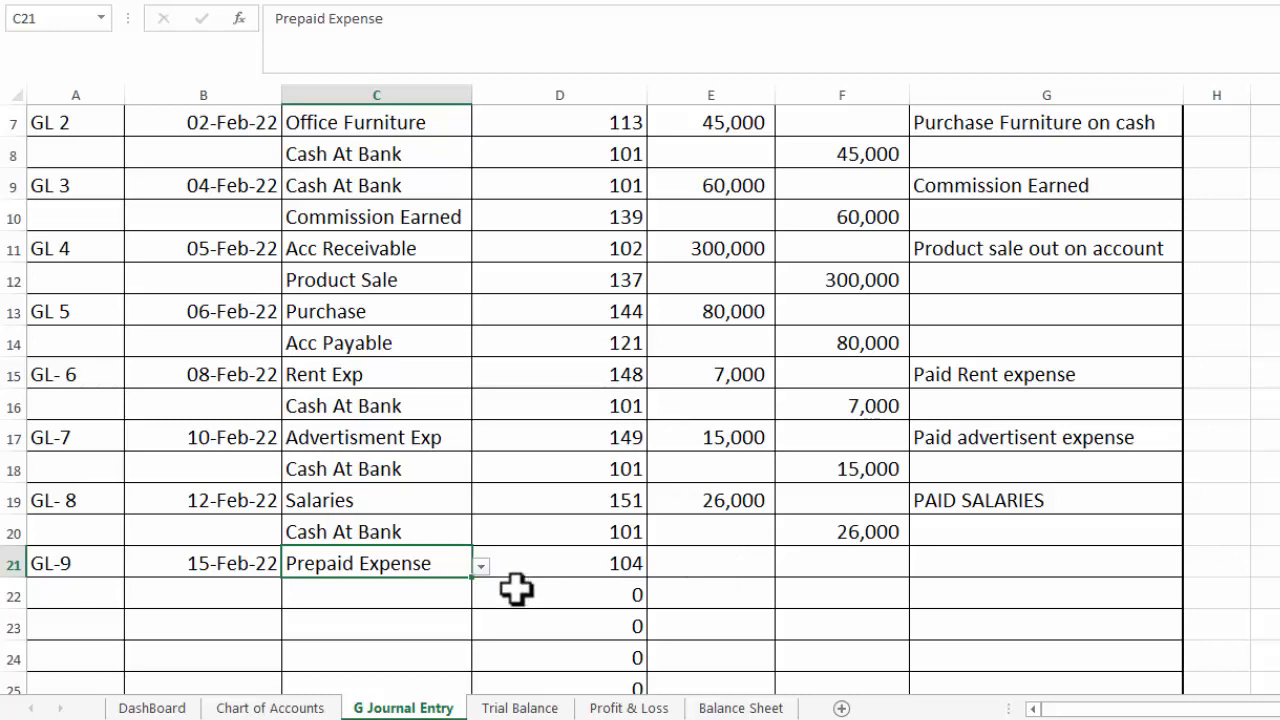
Set the GL-9 account in C21 to Plant and Building and enter a debit of 30000 in E21
left_click(480, 567)
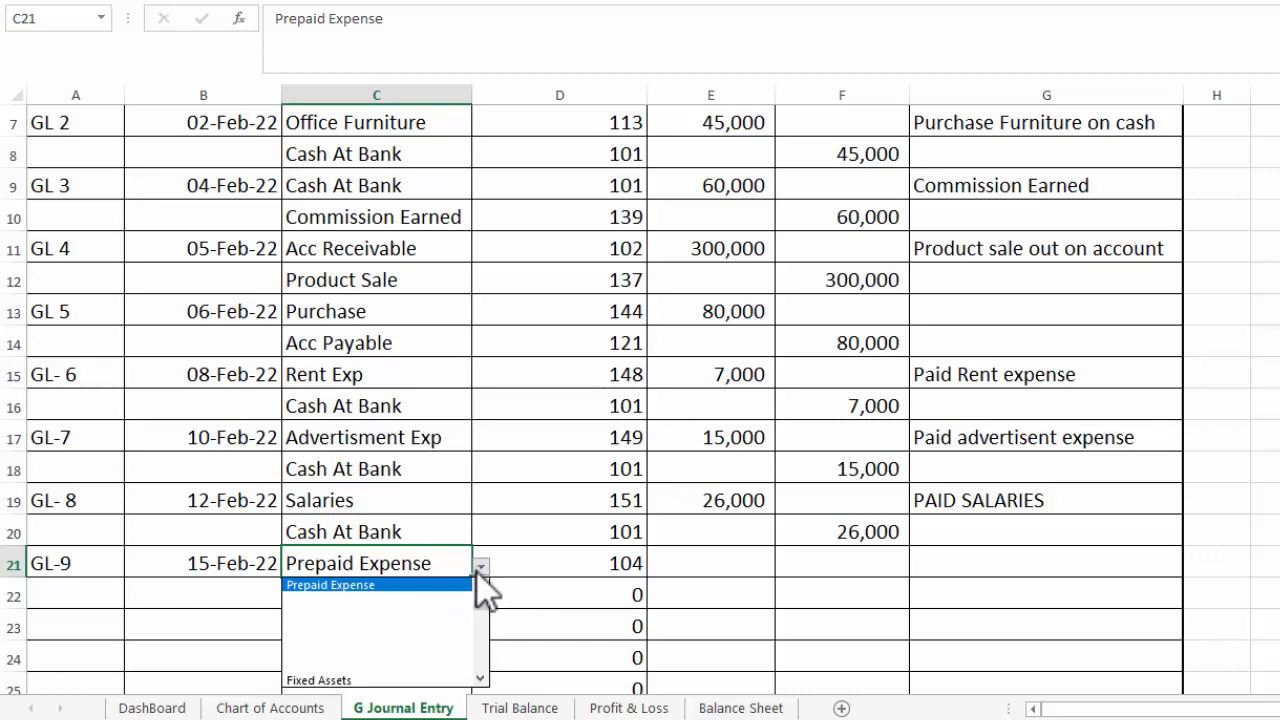
left_click(484, 648)
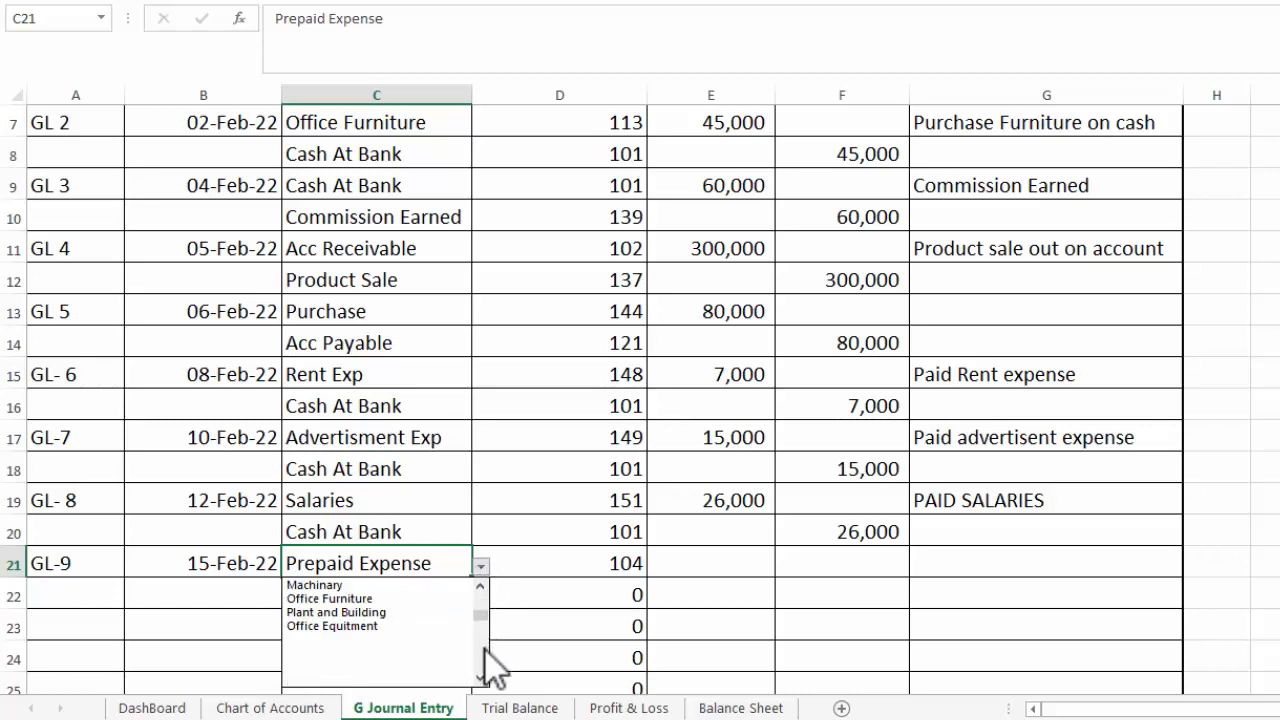
left_click(371, 613)
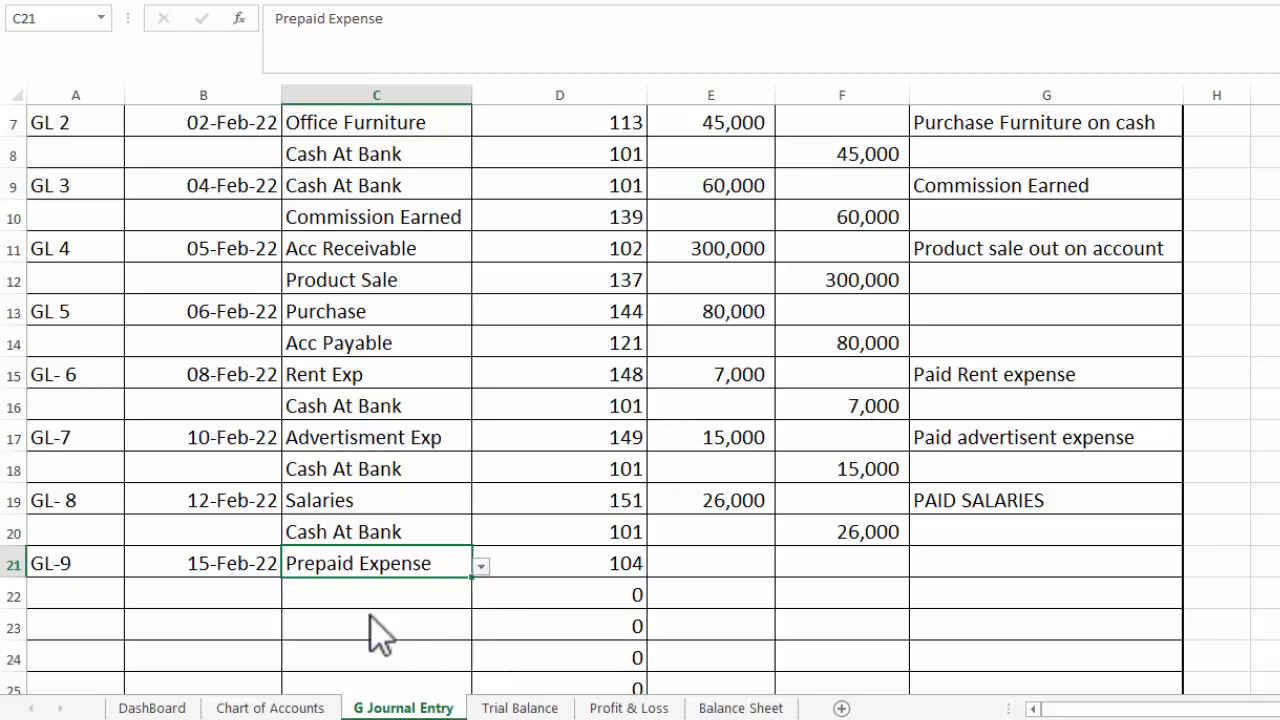
left_click(700, 562)
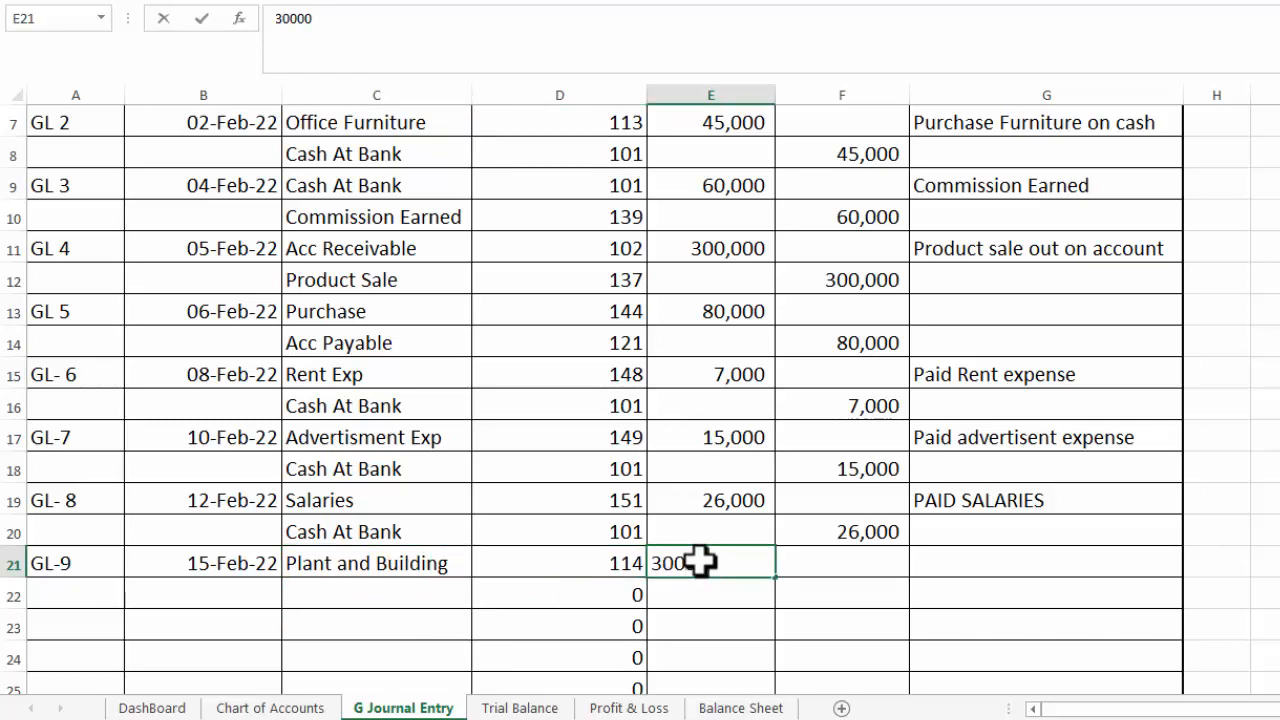
key("Tab")
Choose Cash At Bank as the offsetting account in C22 and enter a credit of 30000 in F22
left_click(458, 595)
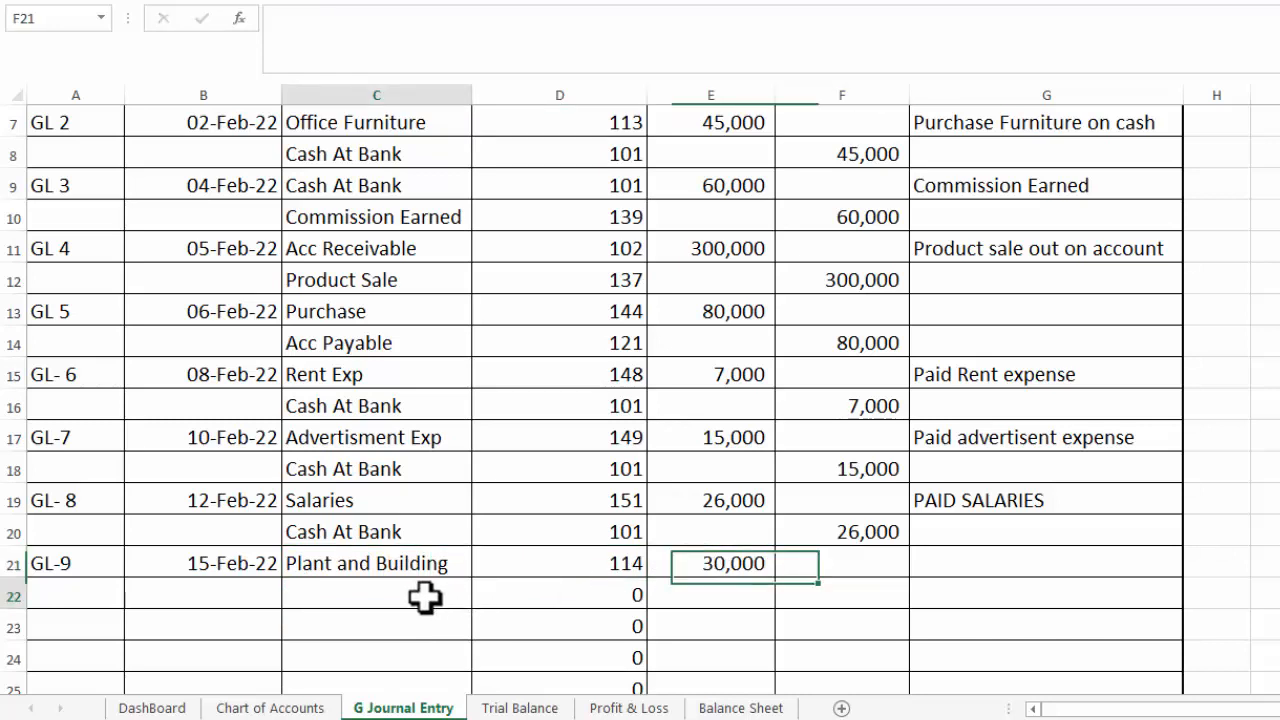
left_click(480, 599)
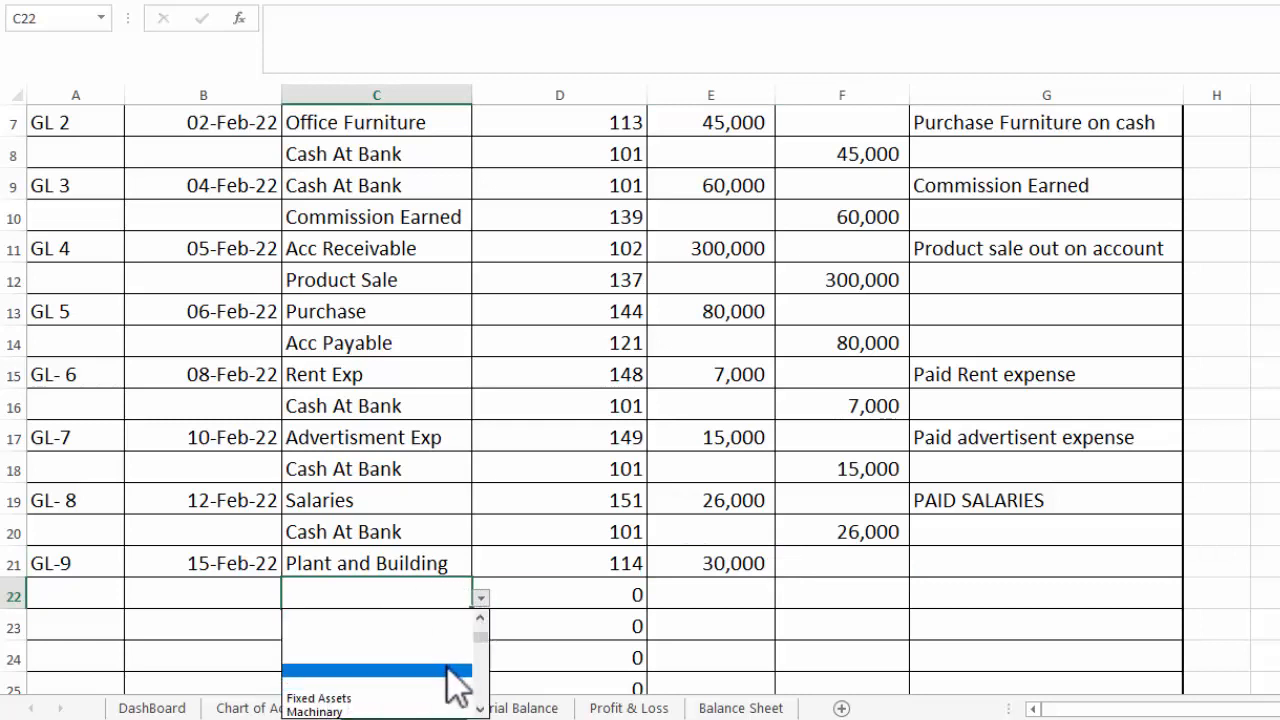
scroll(480, 705, "down", 3)
scroll(487, 705, "down", 3)
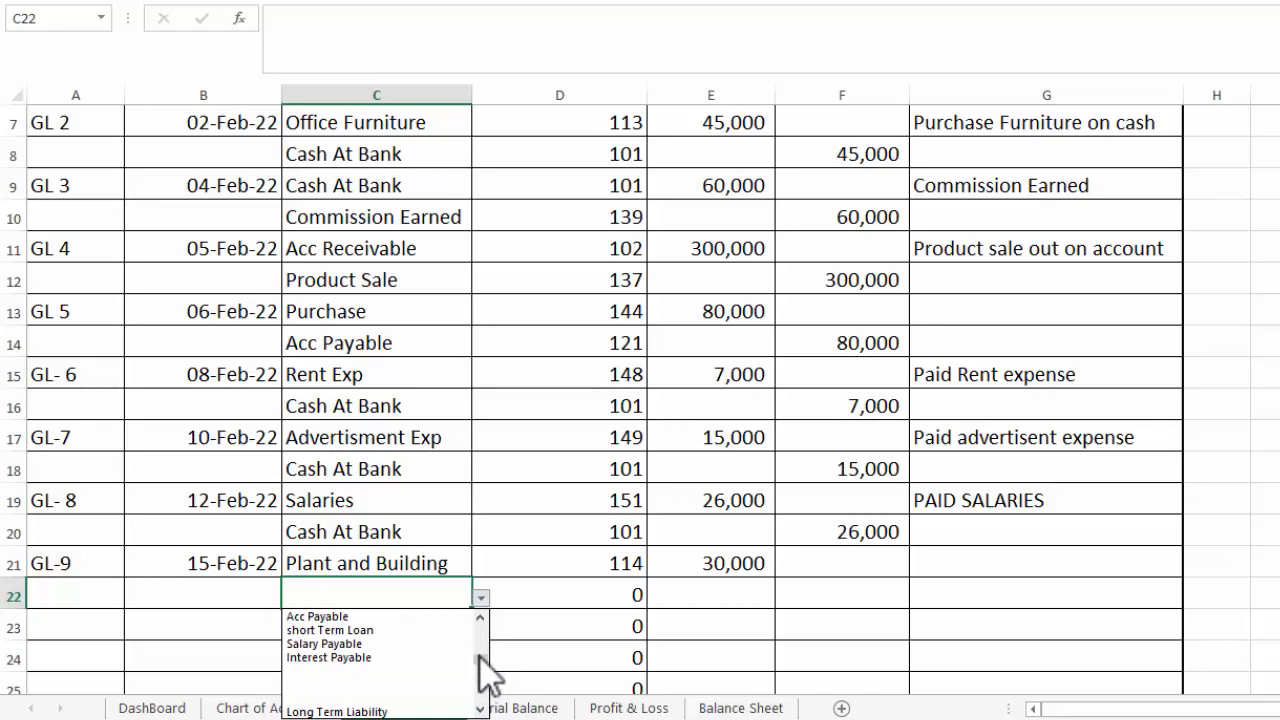
left_click_drag(481, 656, 480, 632)
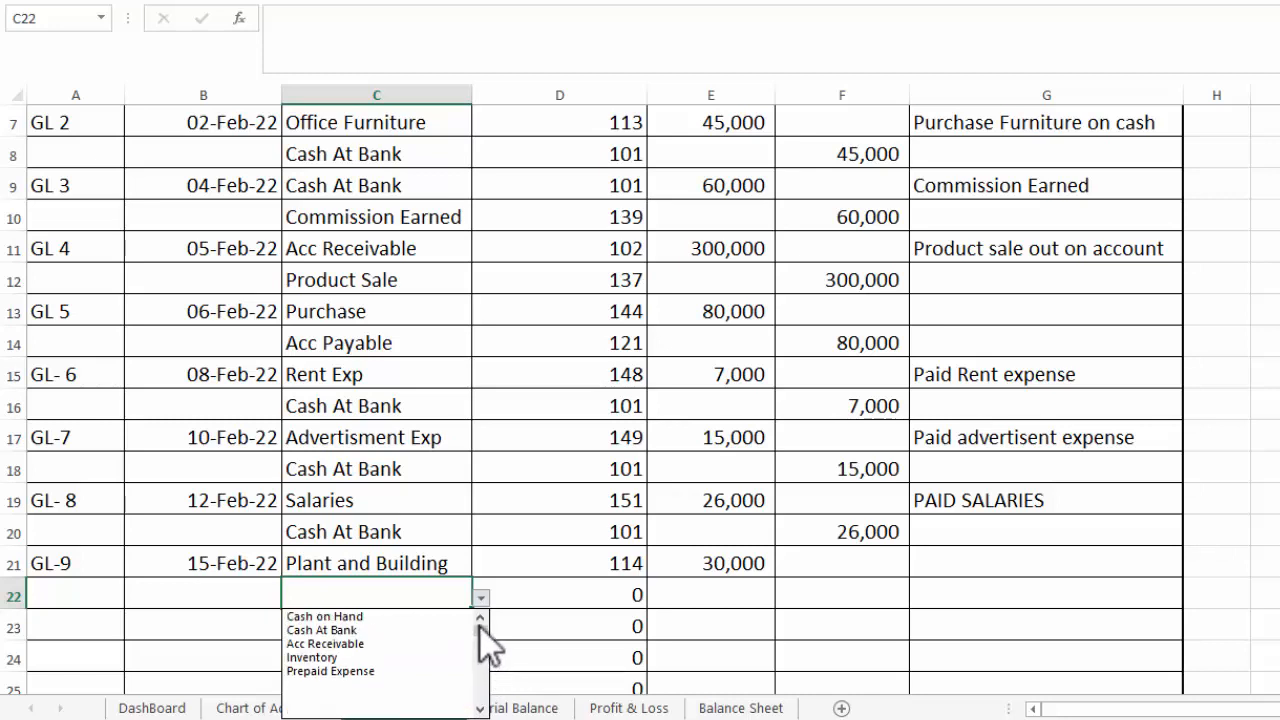
left_click(406, 634)
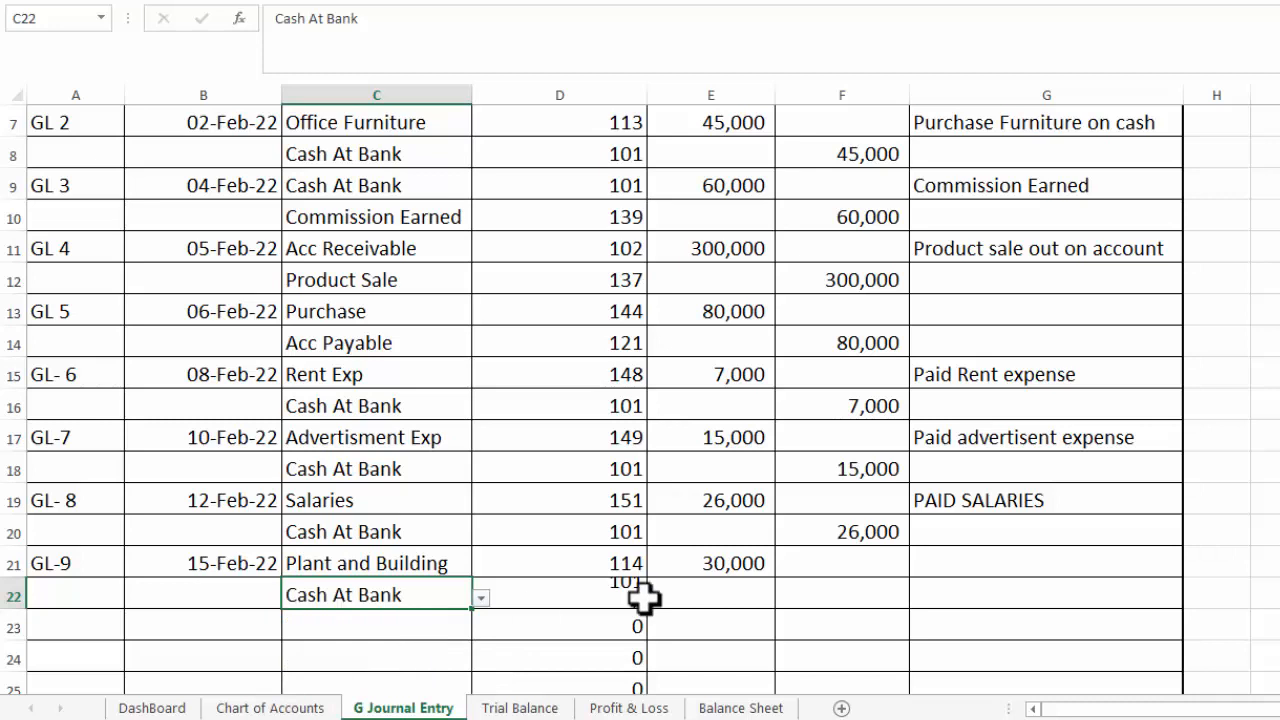
left_click(833, 591)
type("0000")
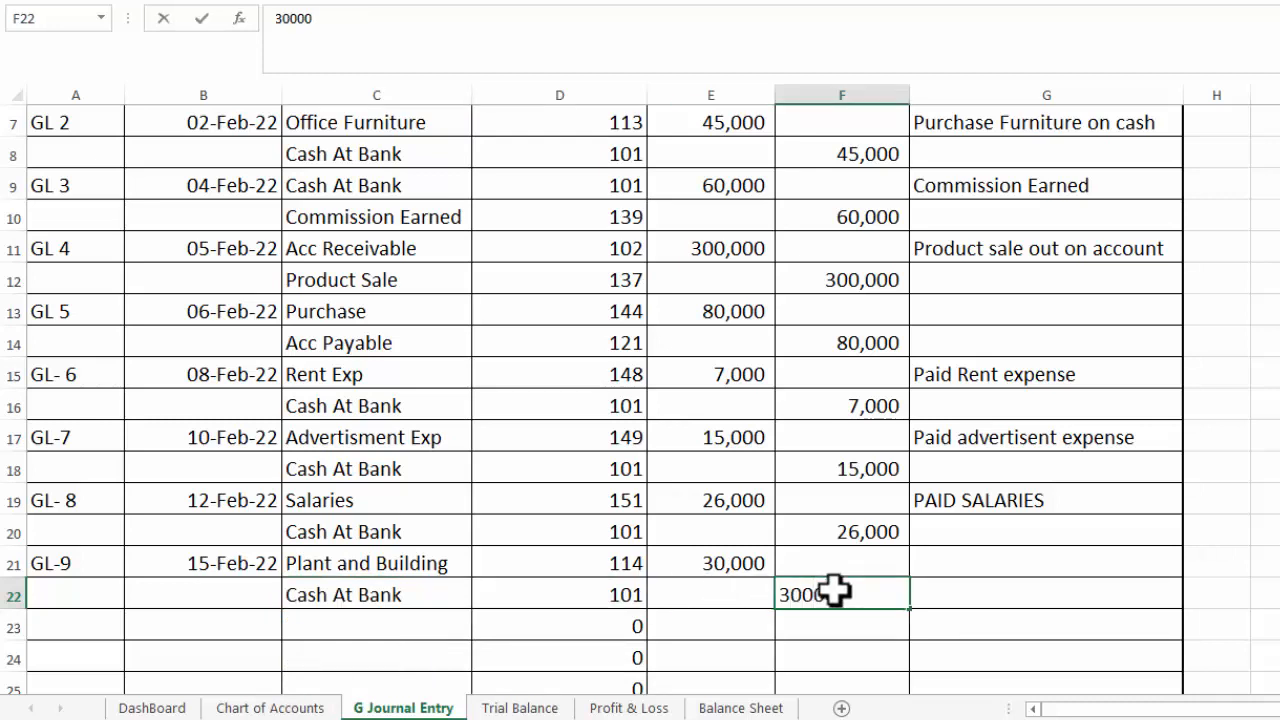
key("Tab")
Enter the description PURCHASE PLANT AND MACHIANRY in G21 and widen column G to fit its text
left_click(958, 569)
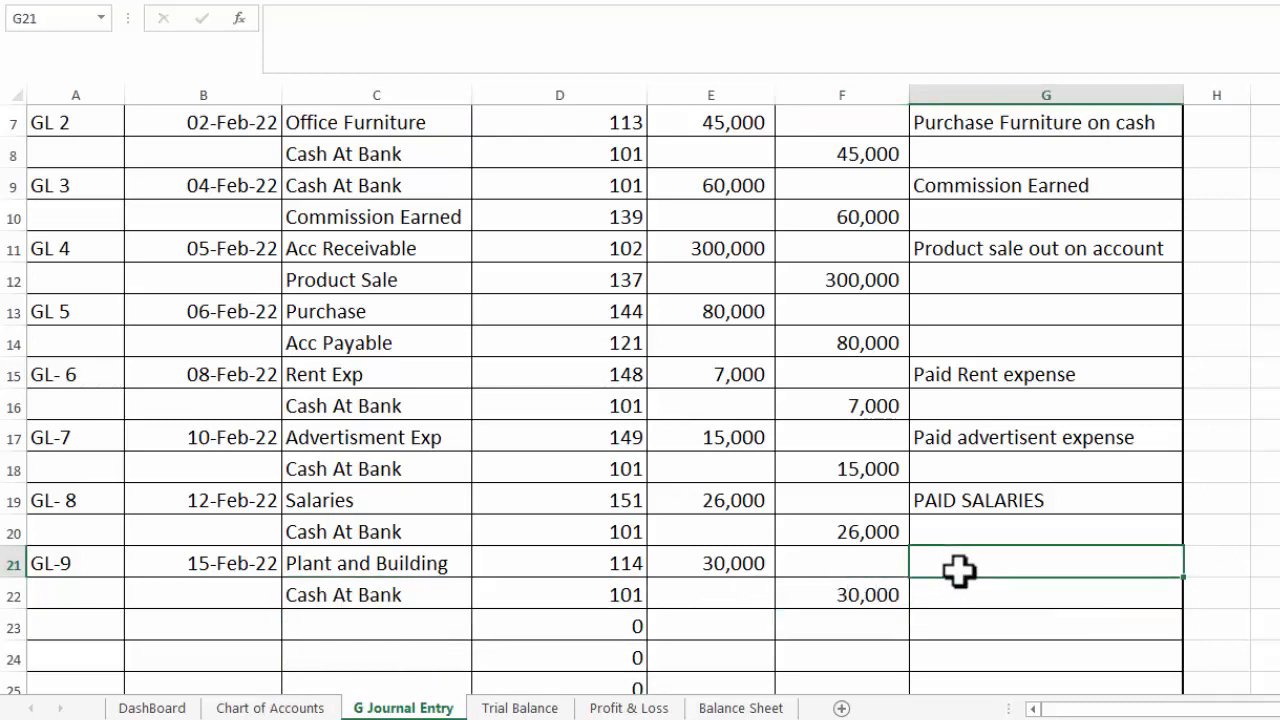
type("PURCHA")
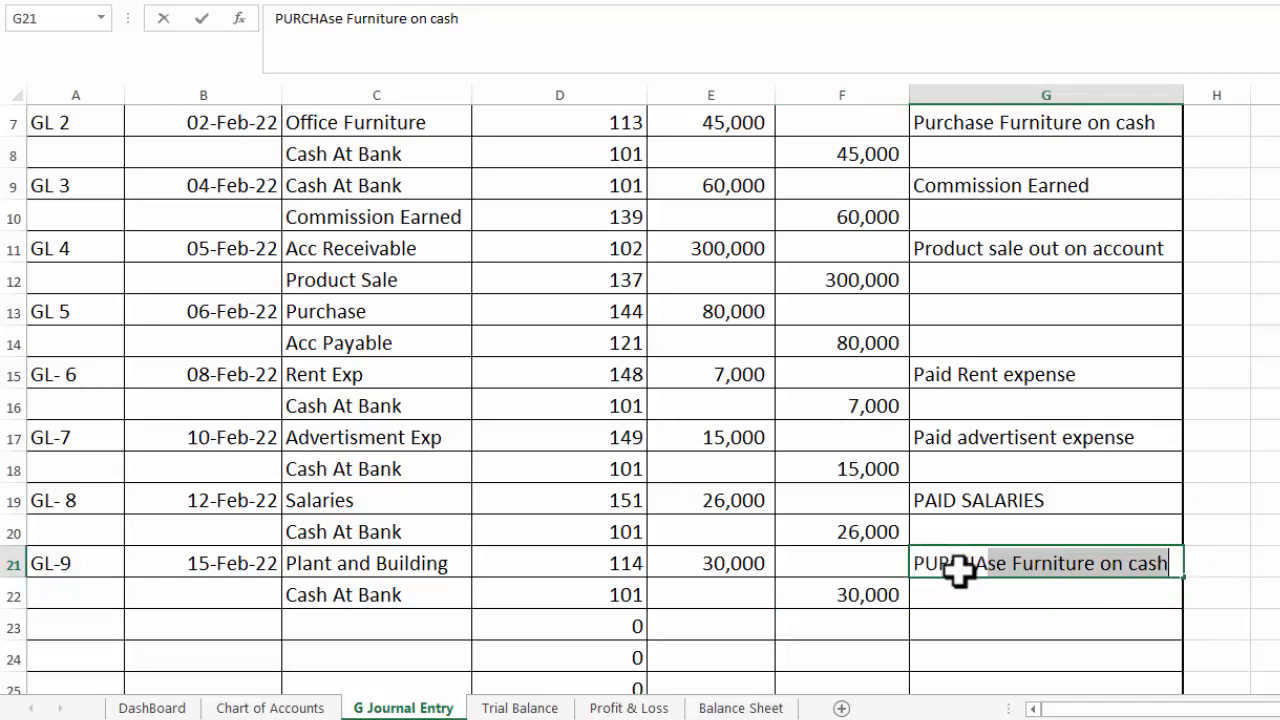
type("SE PLANT A")
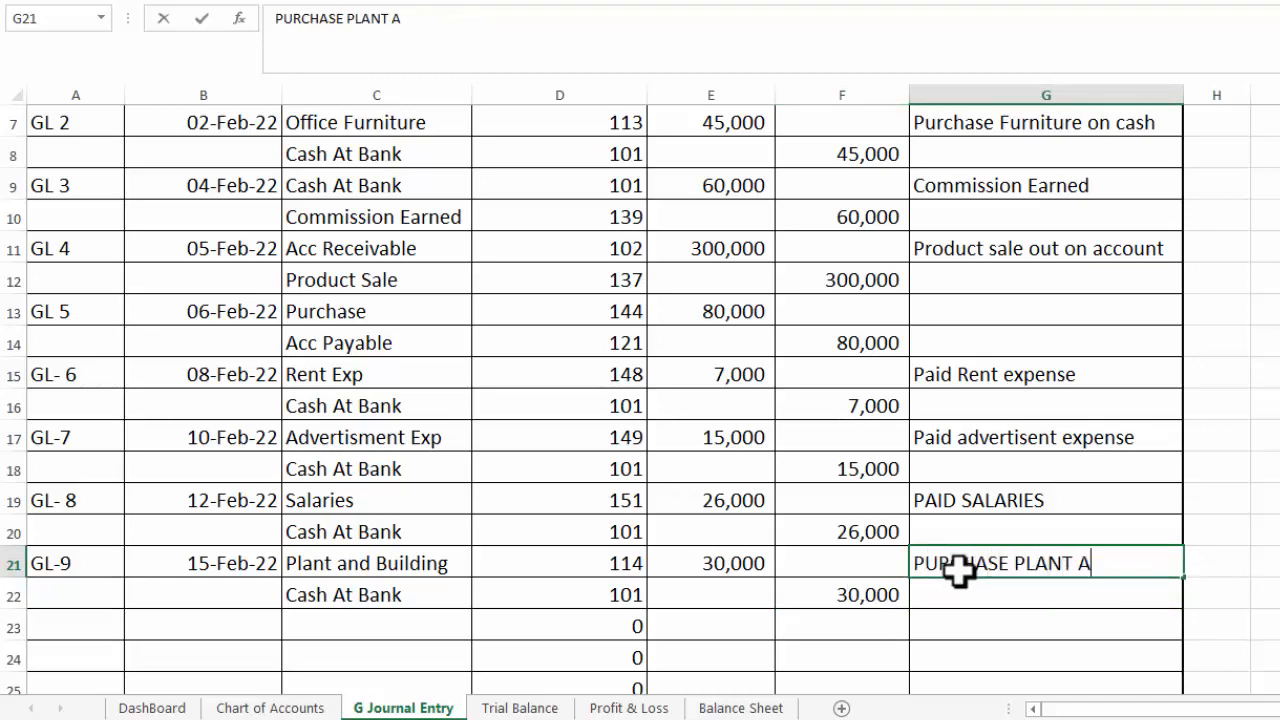
type("ND MACHIANRY")
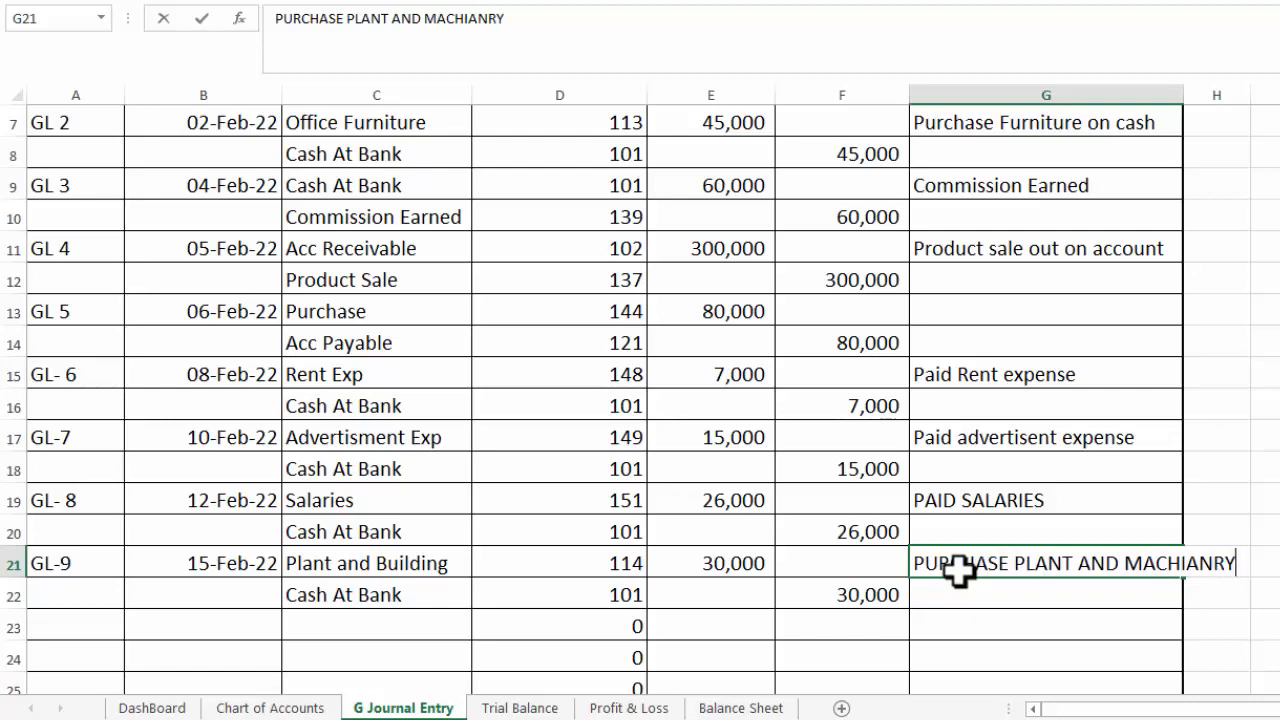
key("Tab")
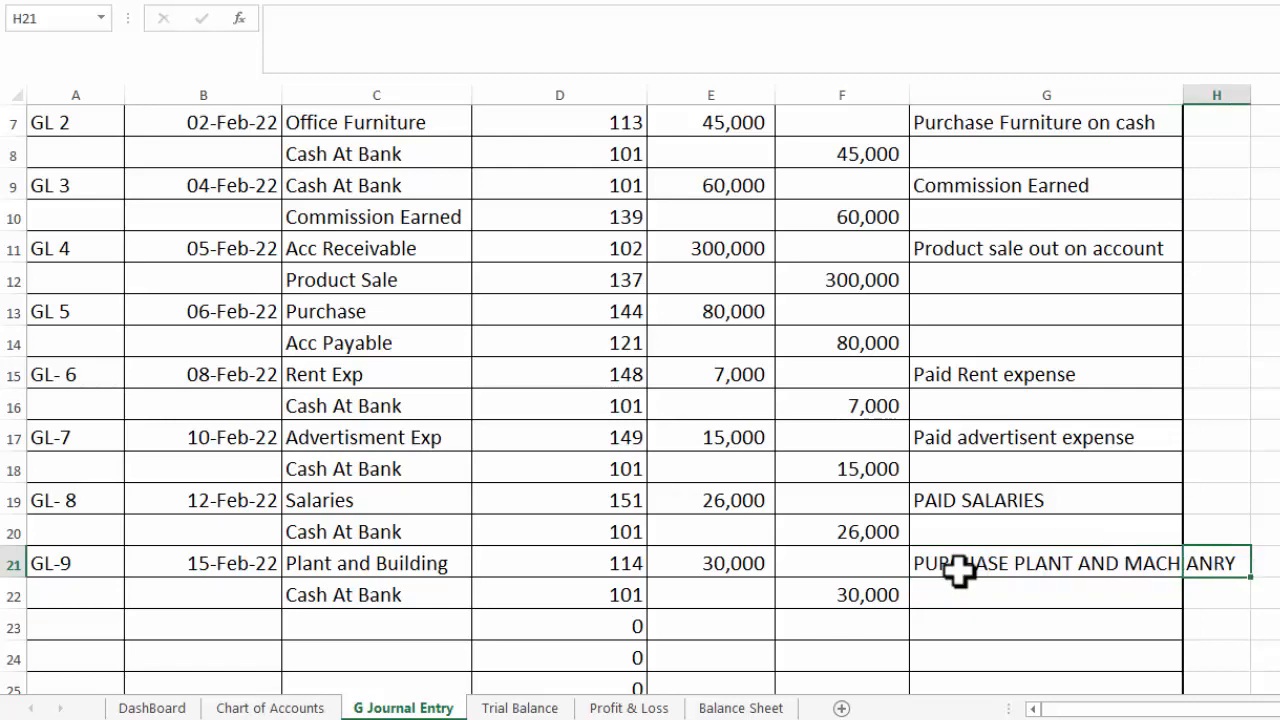
double_click(1183, 94)
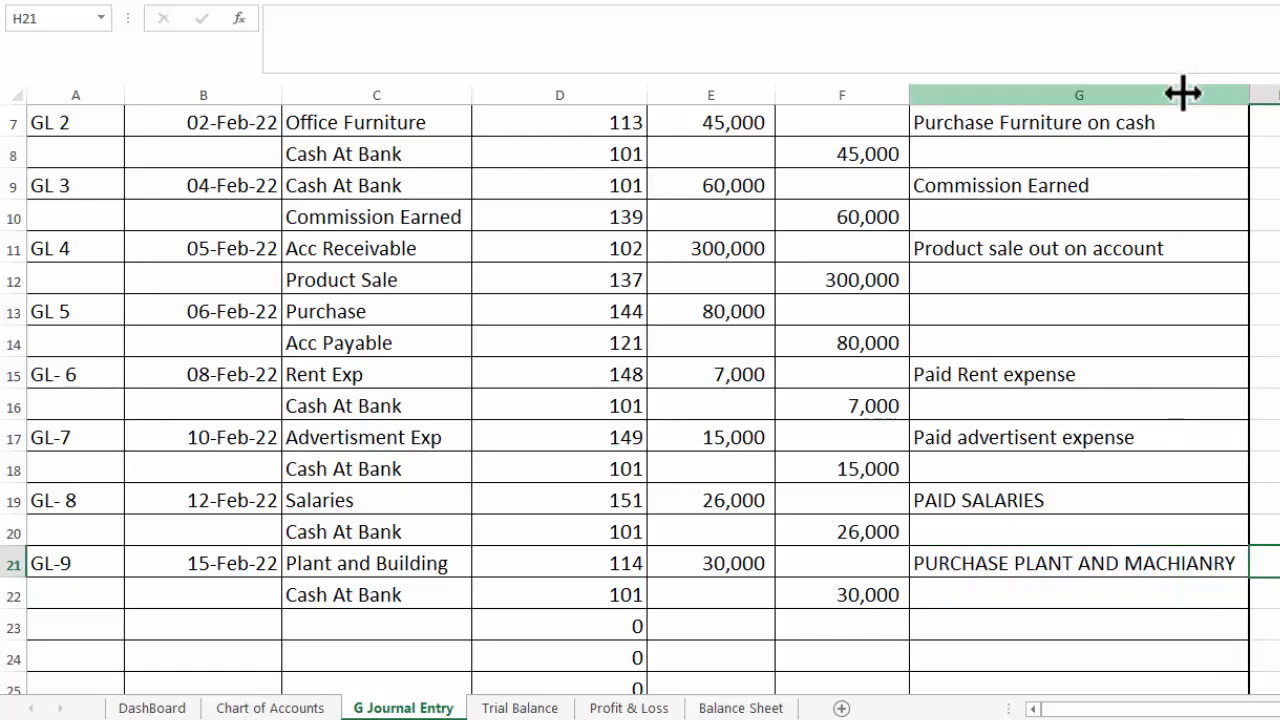
Review the Trial Balance accounts to check how the Plant and Building purchase was posted
left_click(500, 706)
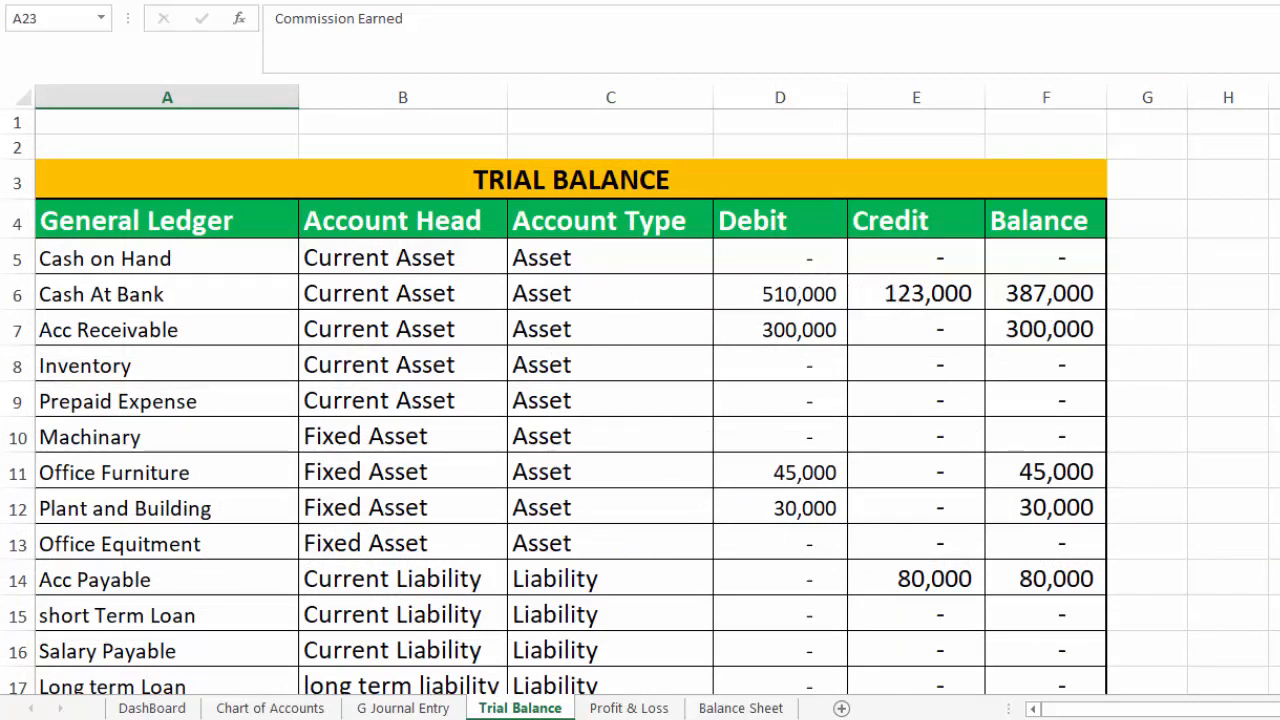
scroll(640, 400, "down", 5)
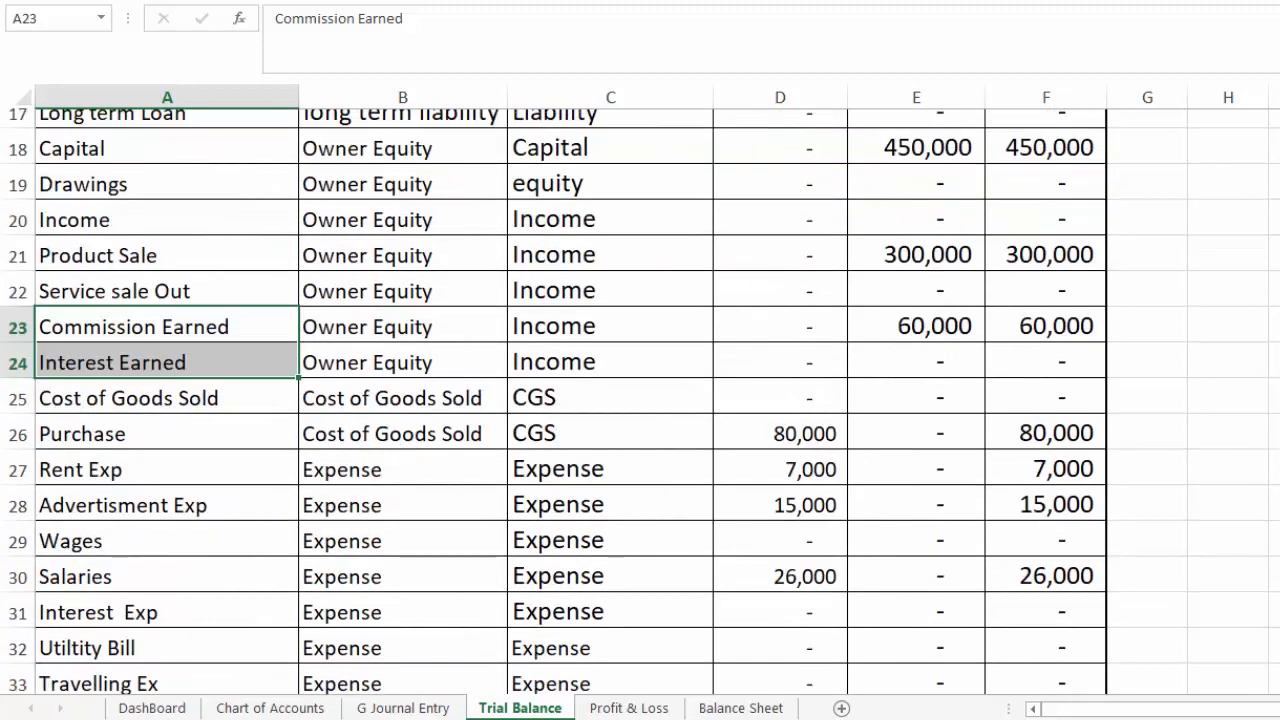
scroll(640, 400, "down", 2)
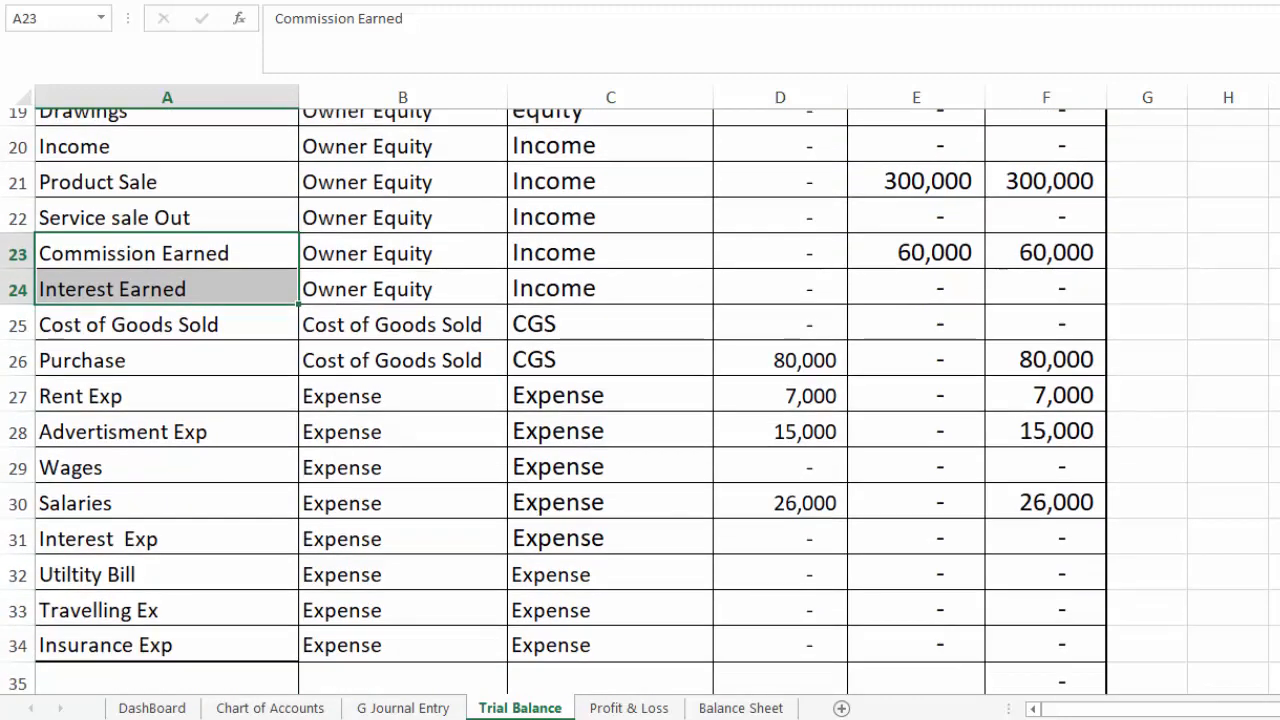
scroll(640, 400, "up", 3)
scroll(640, 400, "up", 1)
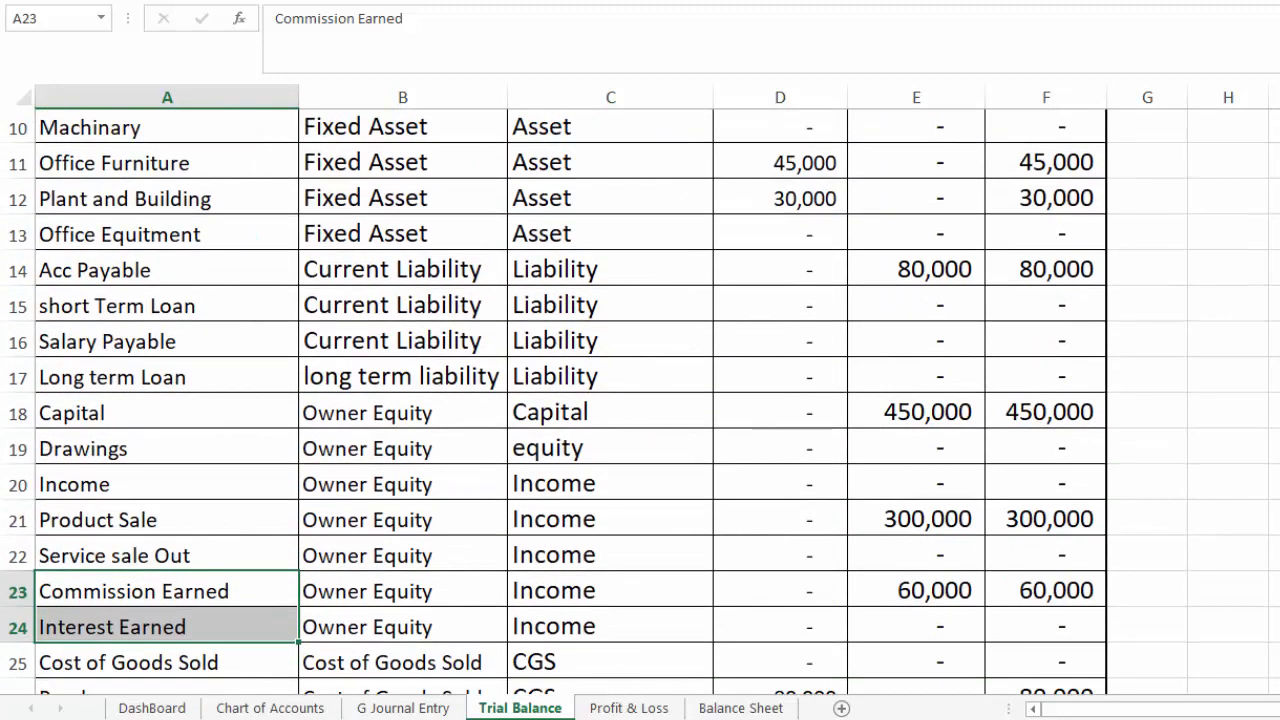
scroll(640, 400, "up", 1)
scroll(640, 400, "up", 1)
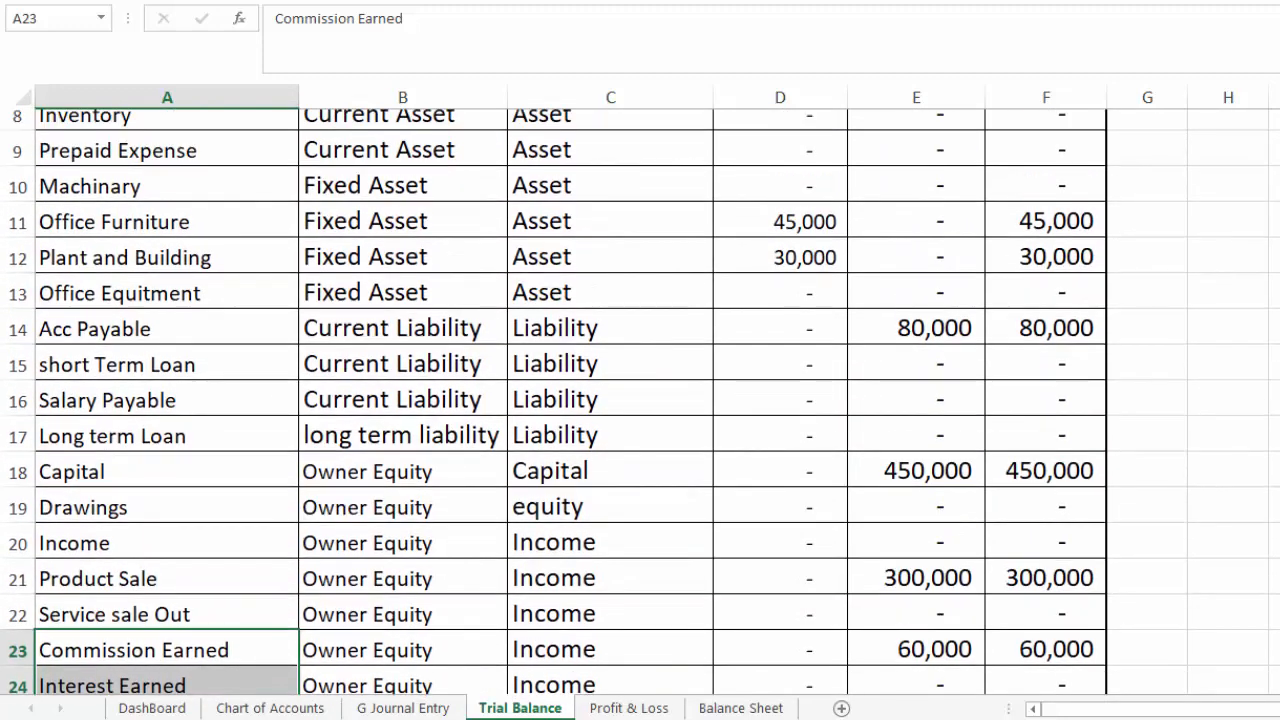
scroll(640, 400, "up", 1)
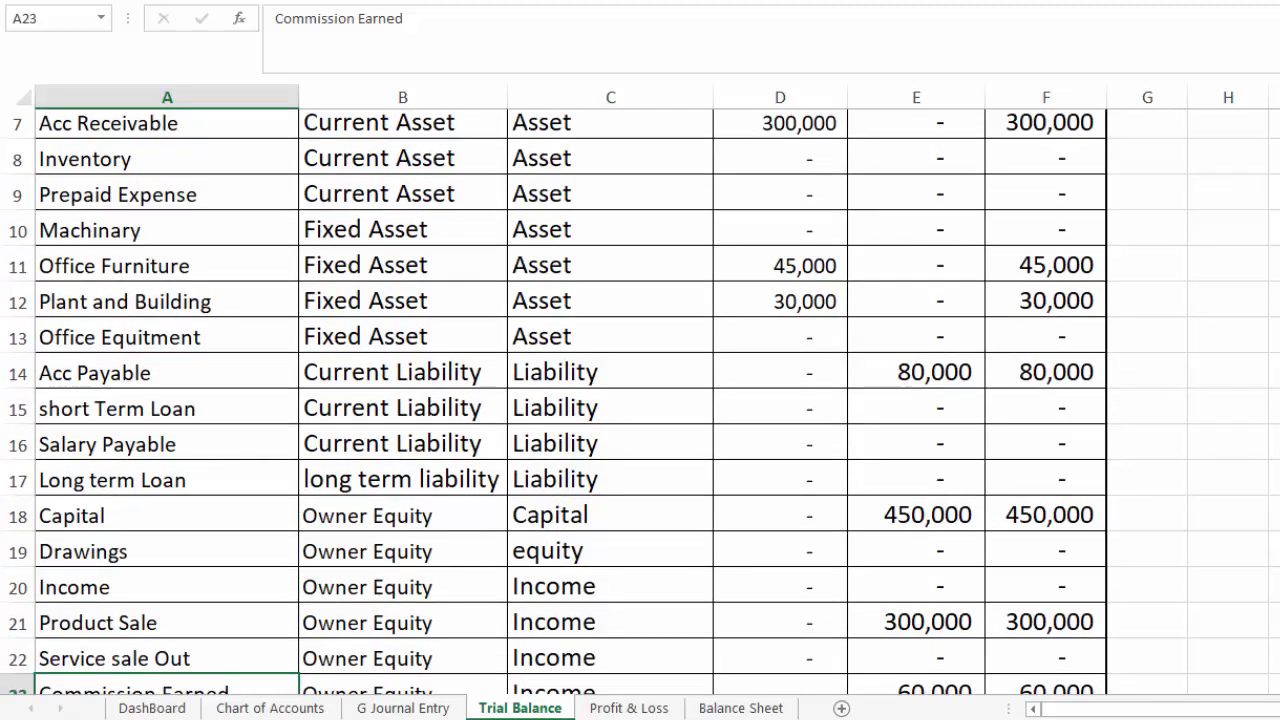
scroll(672, 290, "up", 1)
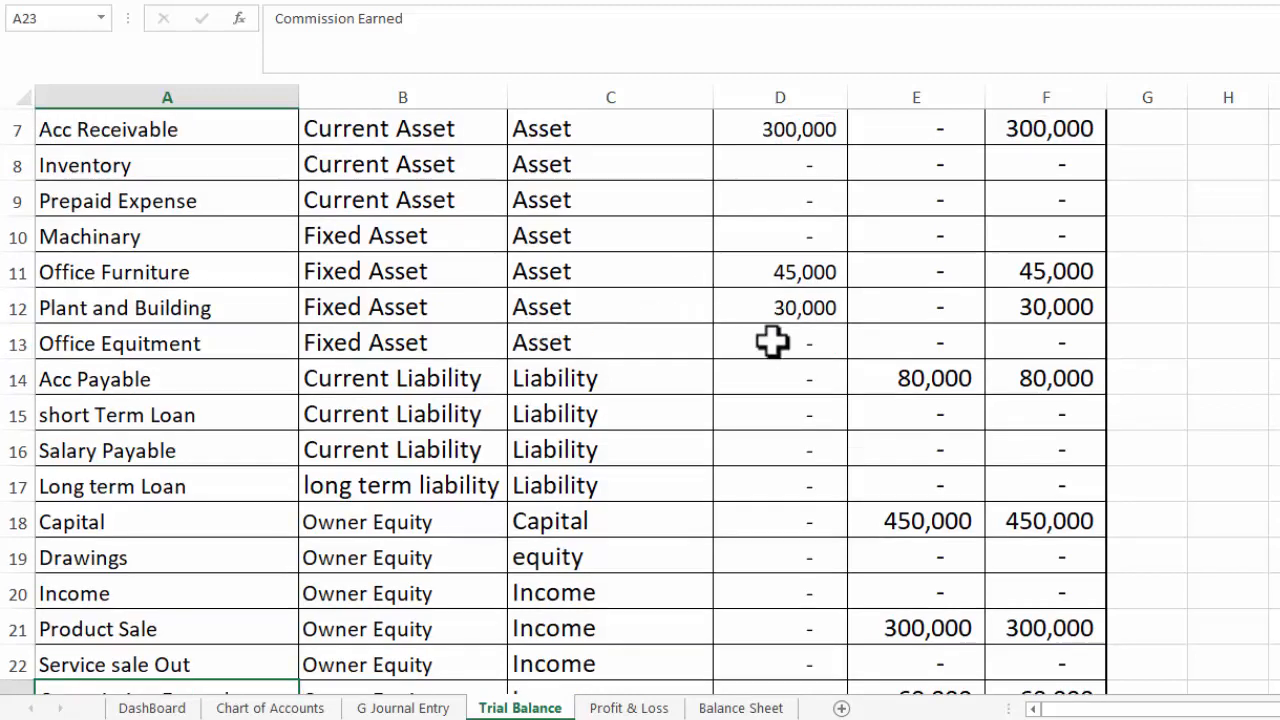
Check the Plant and Building and Cash At Bank amounts on the Balance Sheet and compare its liability and asset totals
left_click(702, 707)
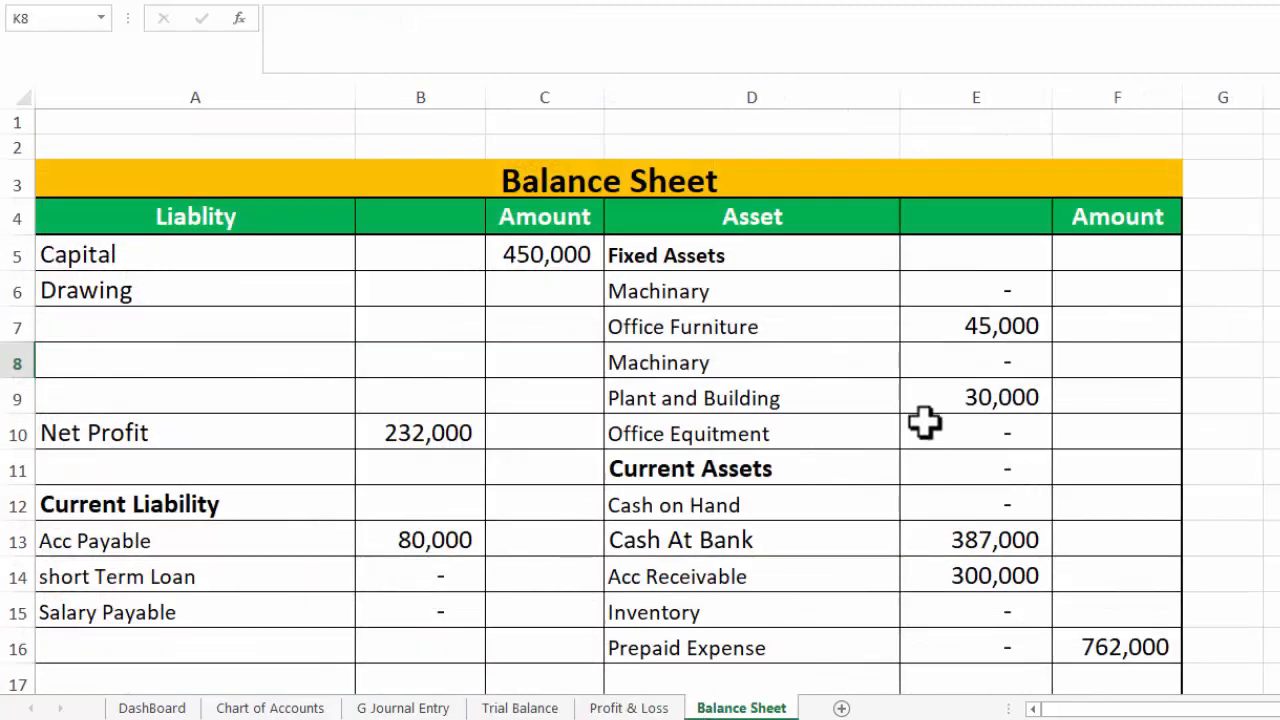
scroll(1012, 388, "down", 5)
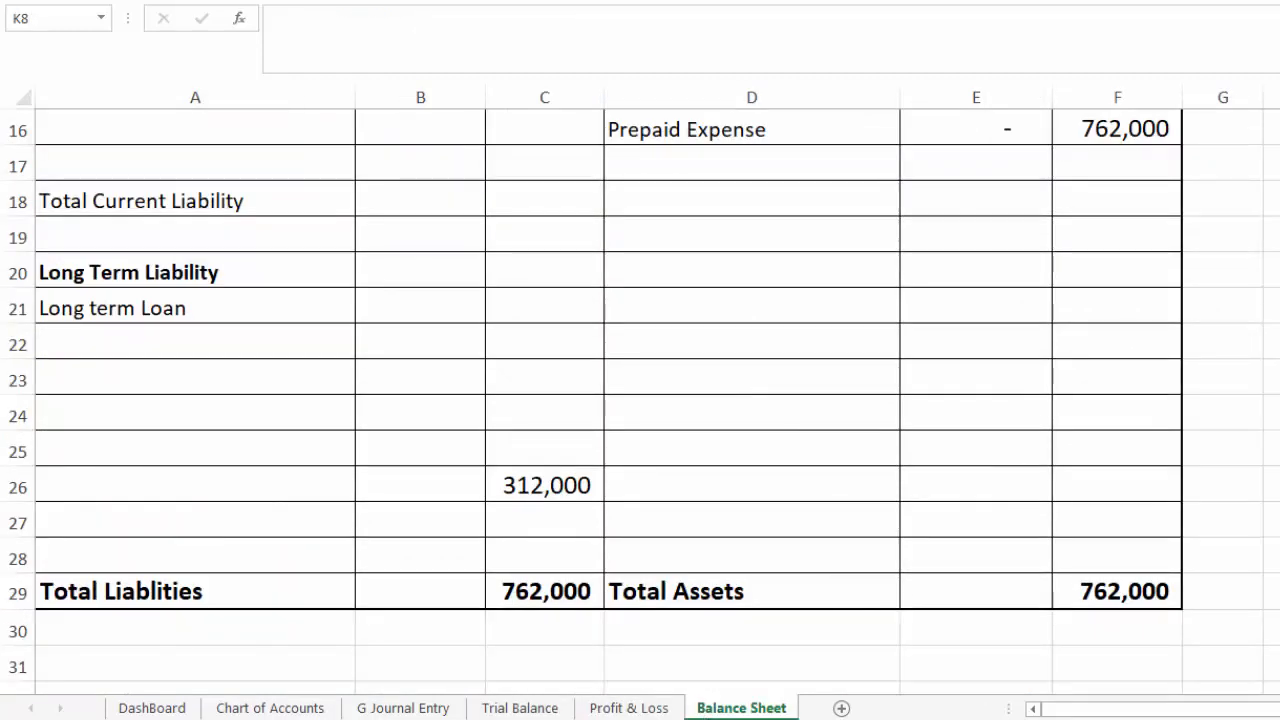
scroll(903, 371, "up", 5)
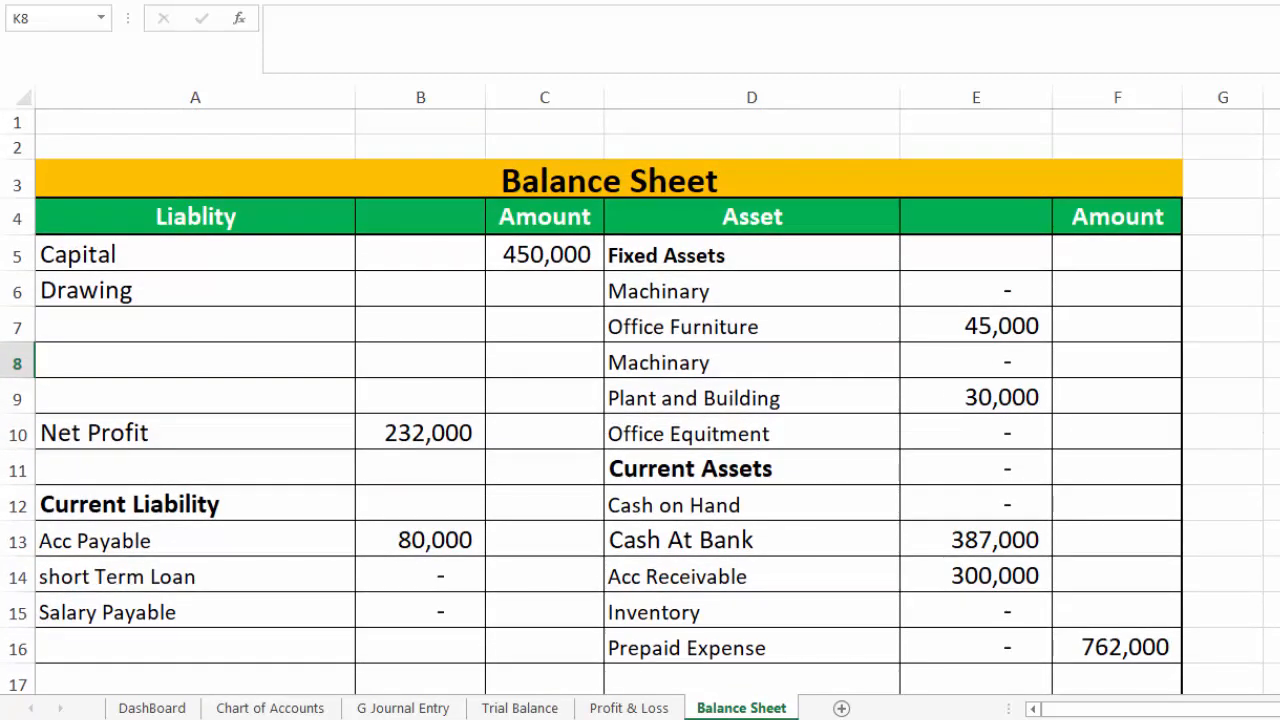
scroll(640, 400, "down", 5)
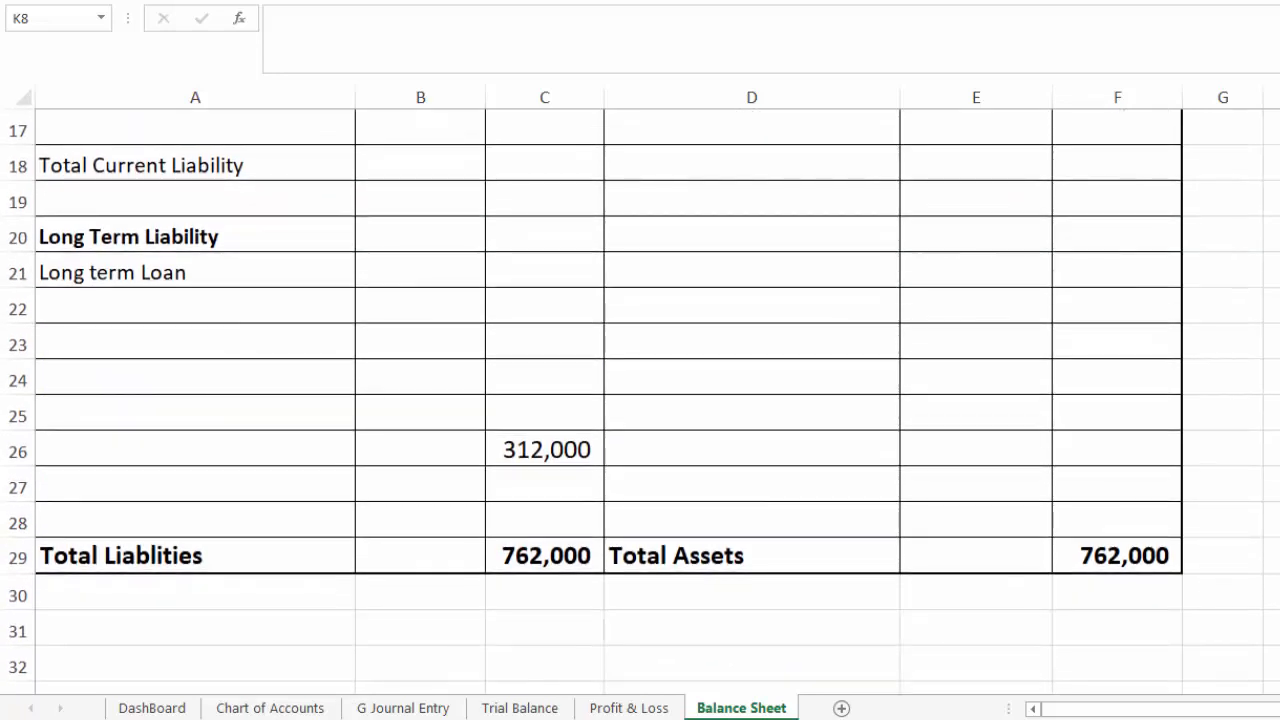
Test the DashBoard links to the Chart of Accounts and G Journal Entry sheets, returning to the DashBoard after each
scroll(640, 400, "up", 5)
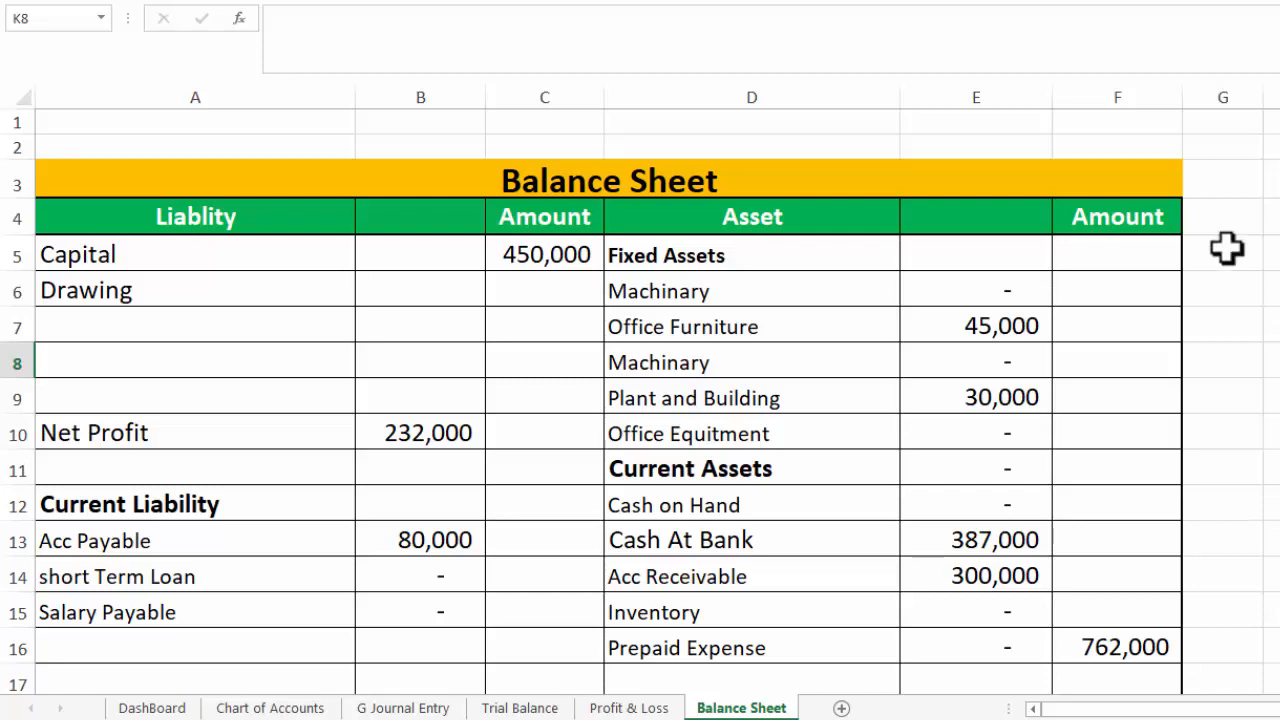
left_click(182, 708)
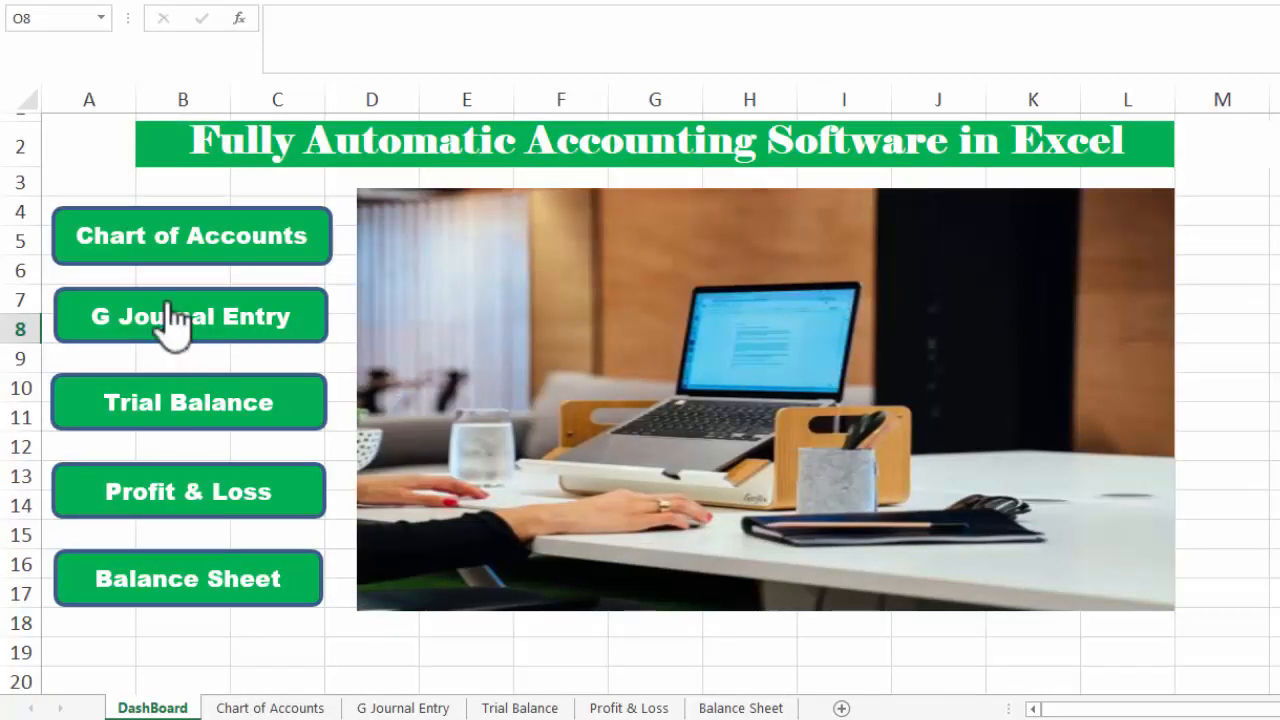
left_click(180, 242)
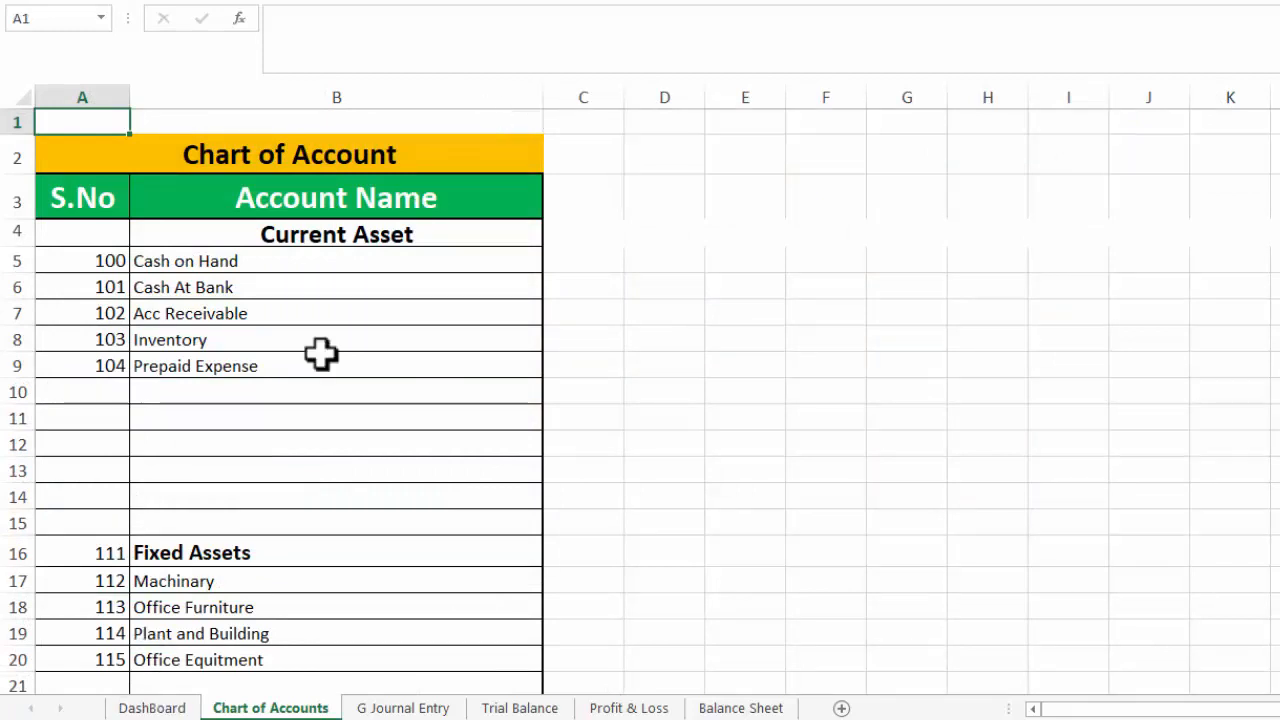
left_click(145, 706)
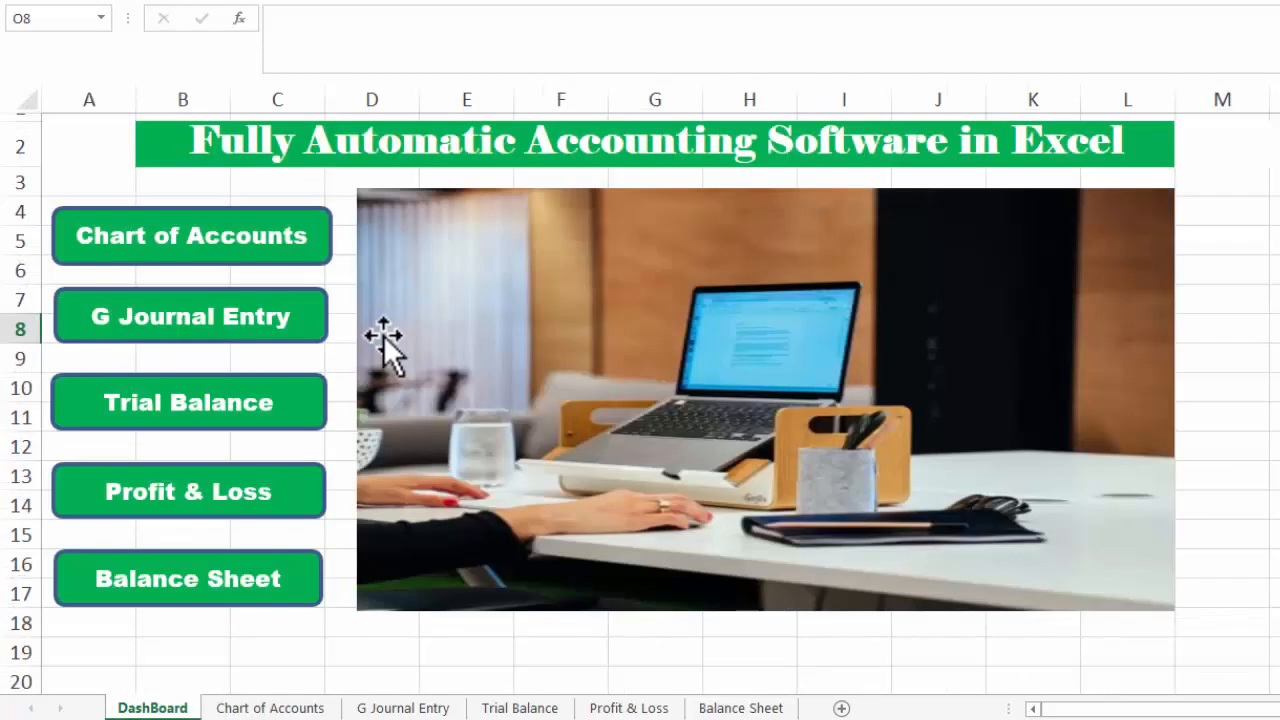
left_click(207, 330)
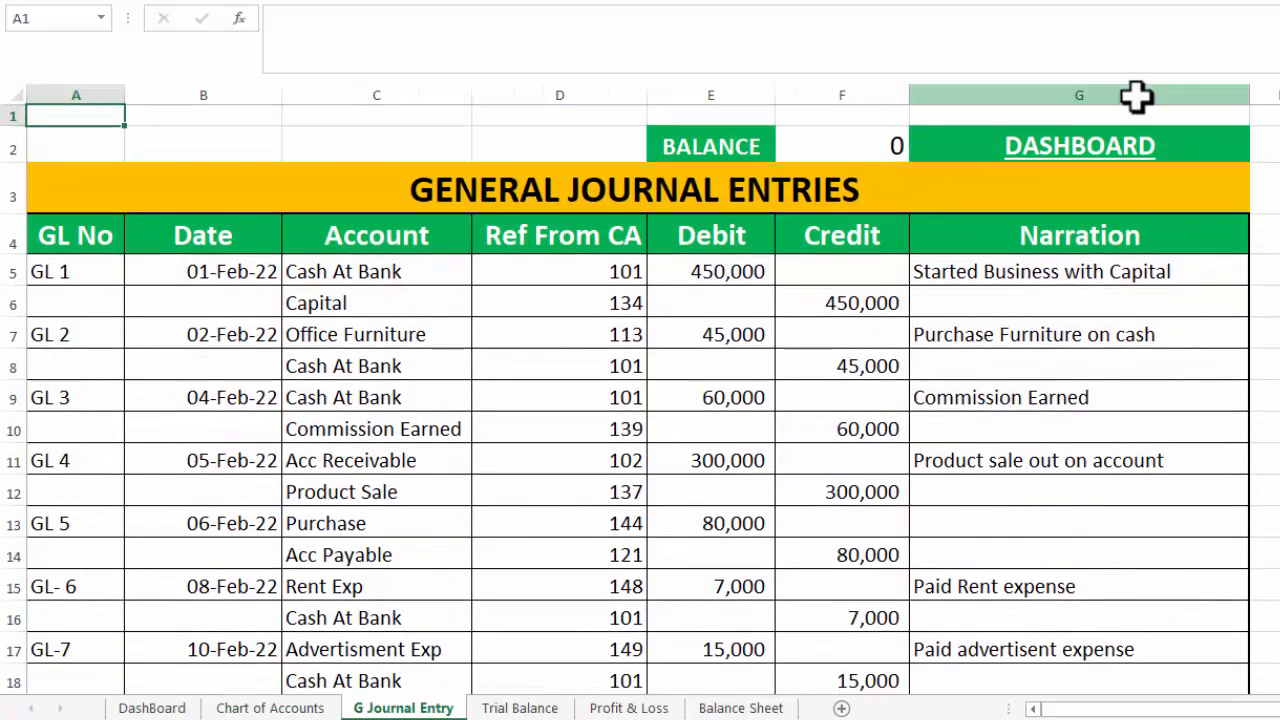
left_click(1056, 165)
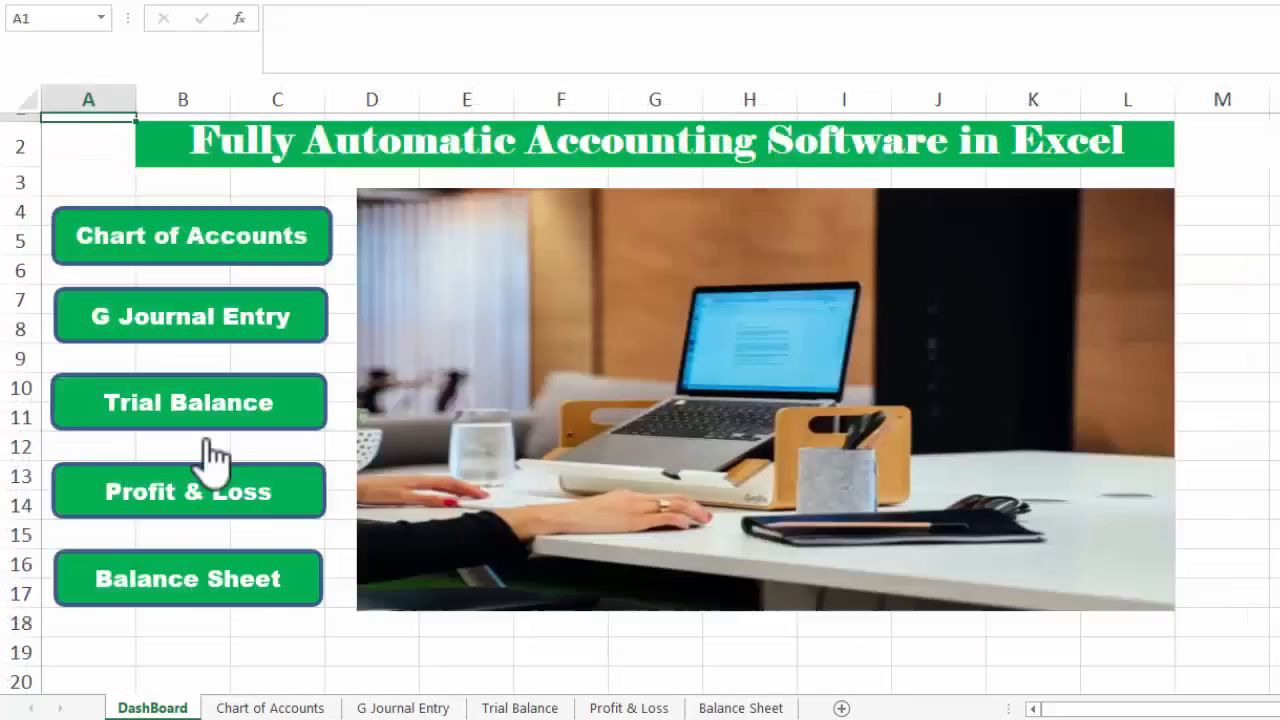
Test the DashBoard links to the Trial Balance, Profit & Loss and Balance Sheet, going back to the DashBoard between them
left_click(177, 410)
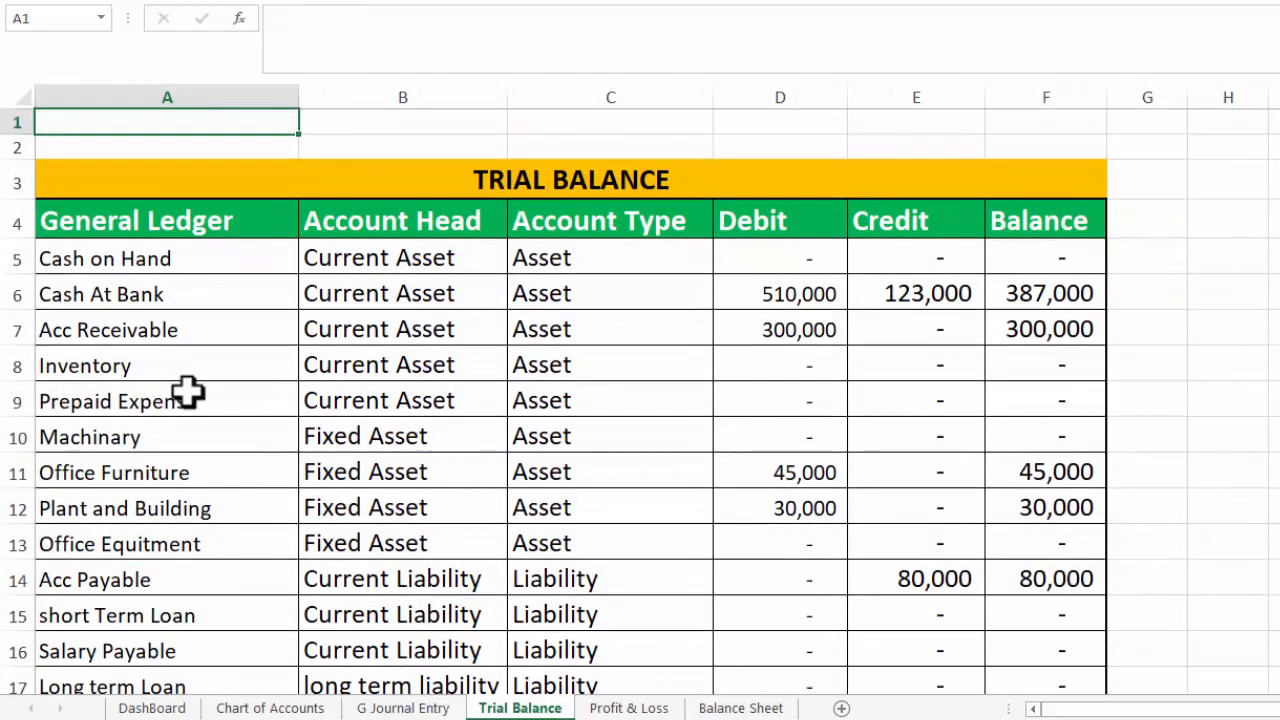
left_click(160, 707)
left_click(206, 495)
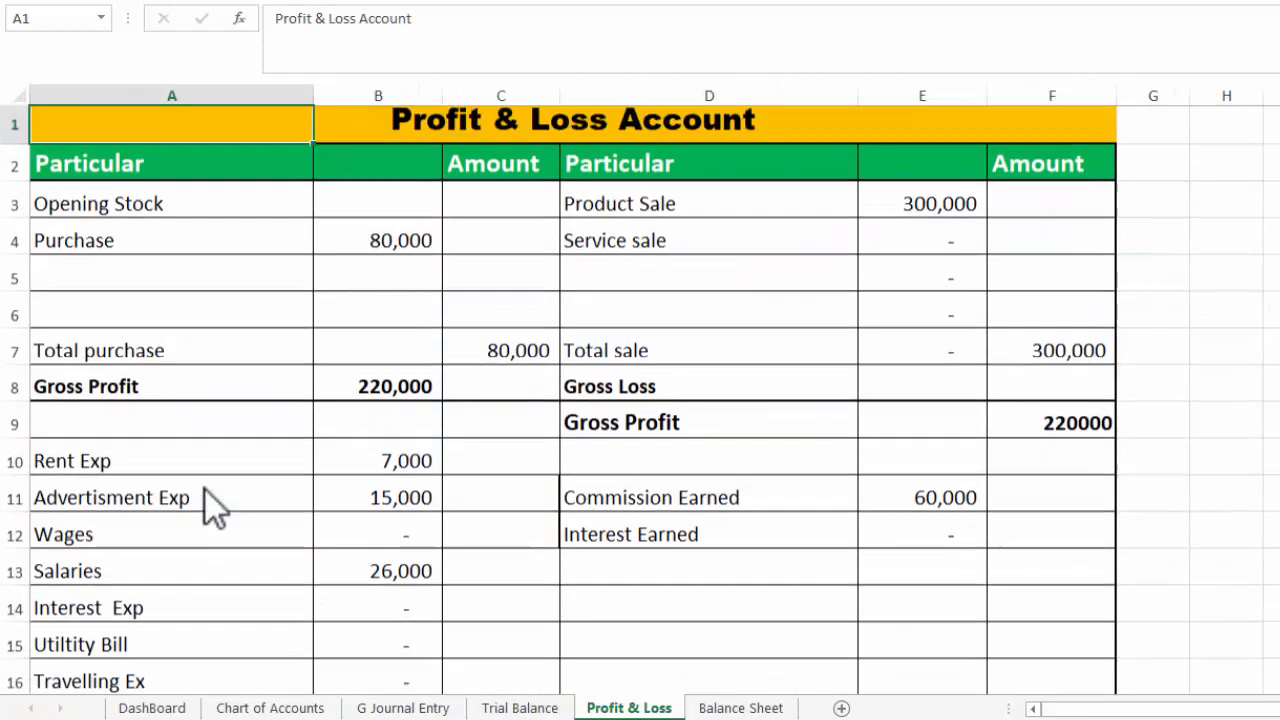
left_click(152, 707)
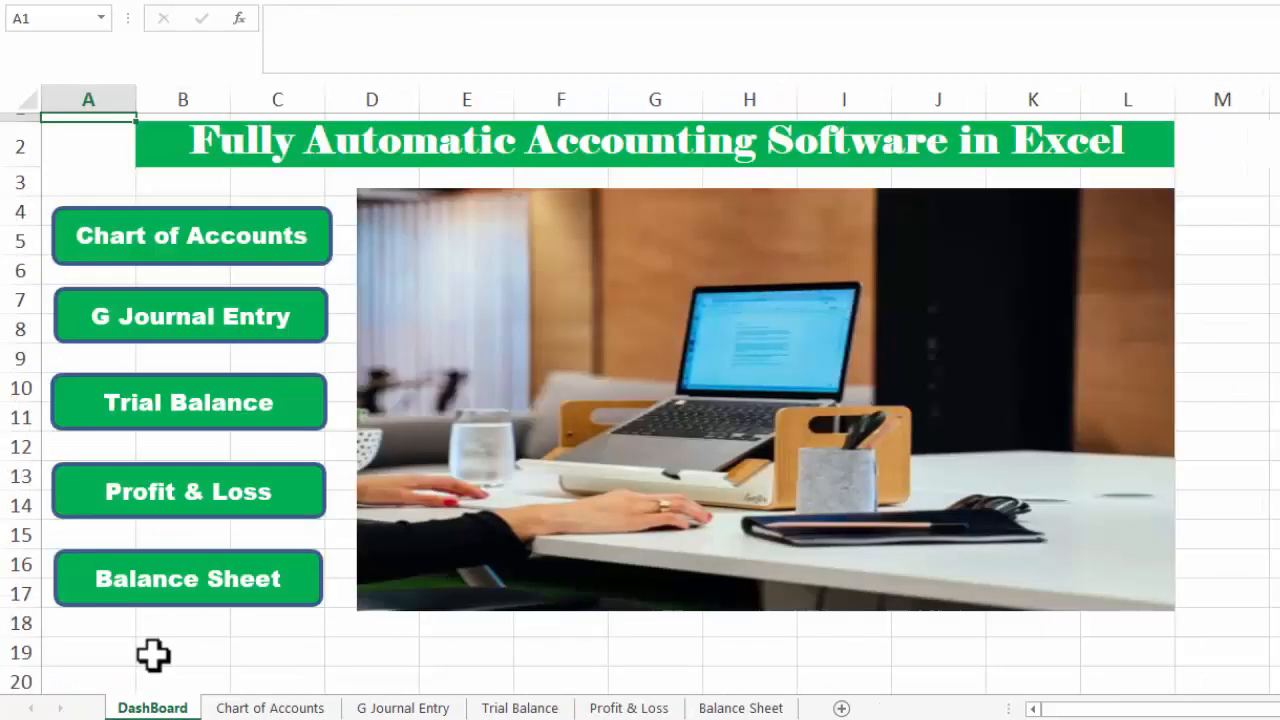
left_click(205, 590)
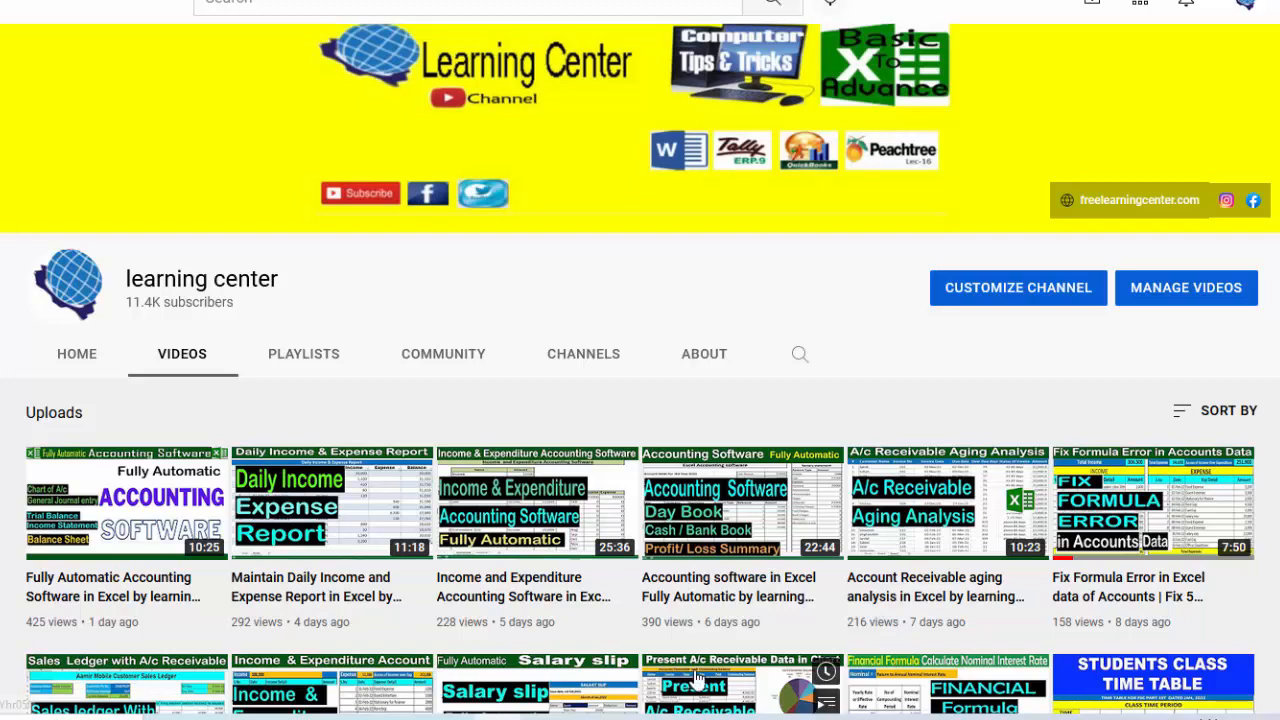
left_click(1200, 717)
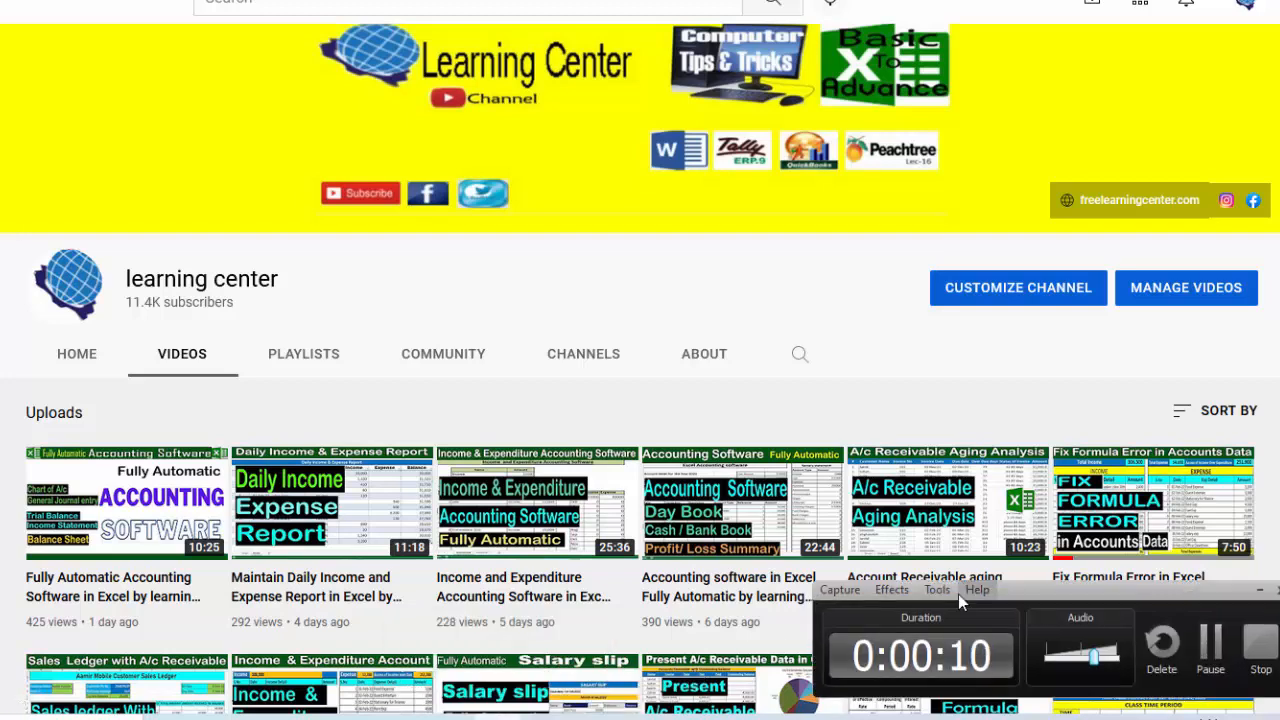